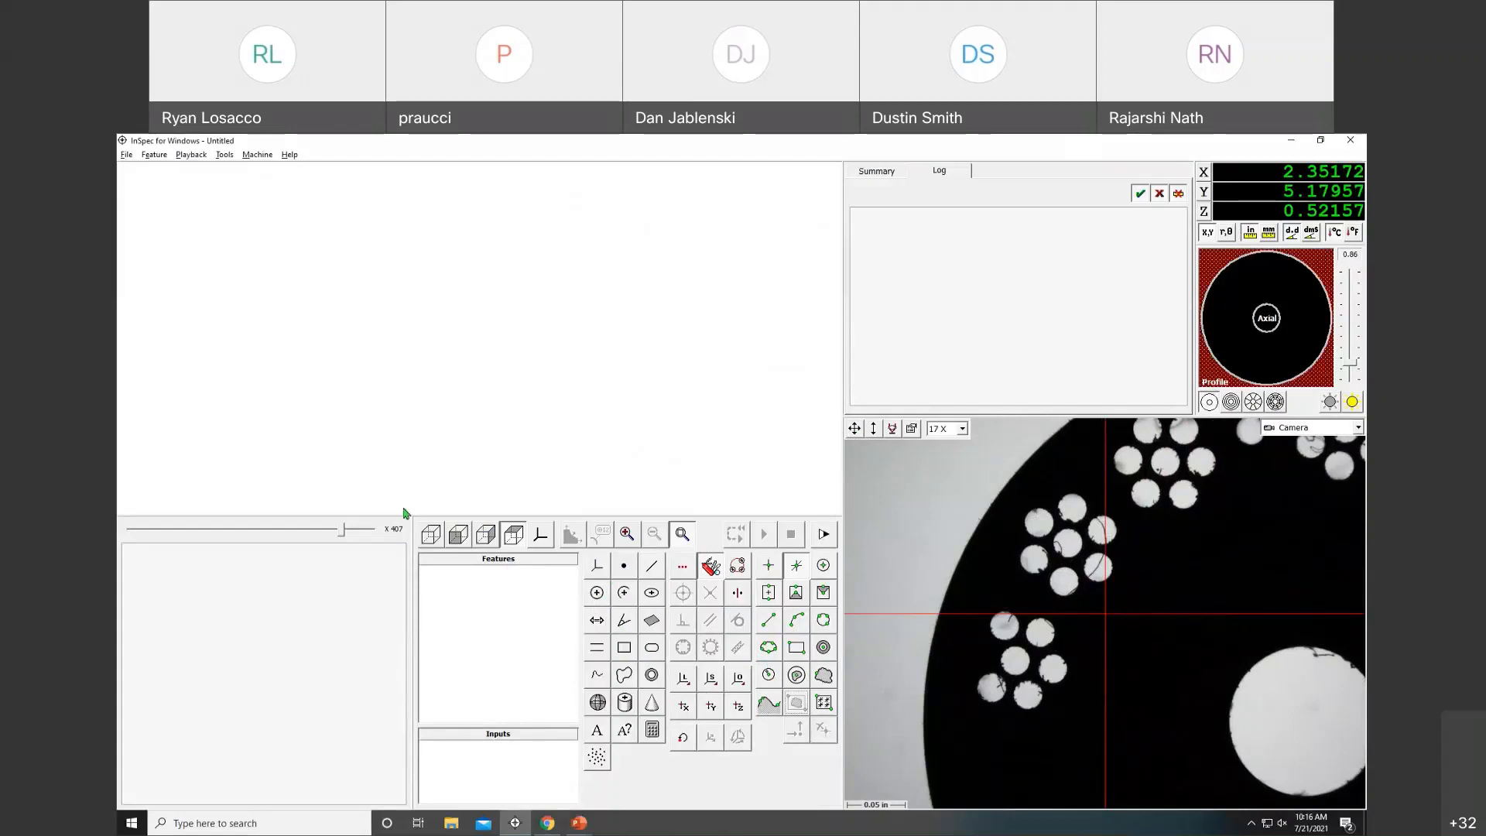
Recall the stored RefSys reference system and begin a new circle feature.
{"action": "left_click", "coordinate": [680, 734]}
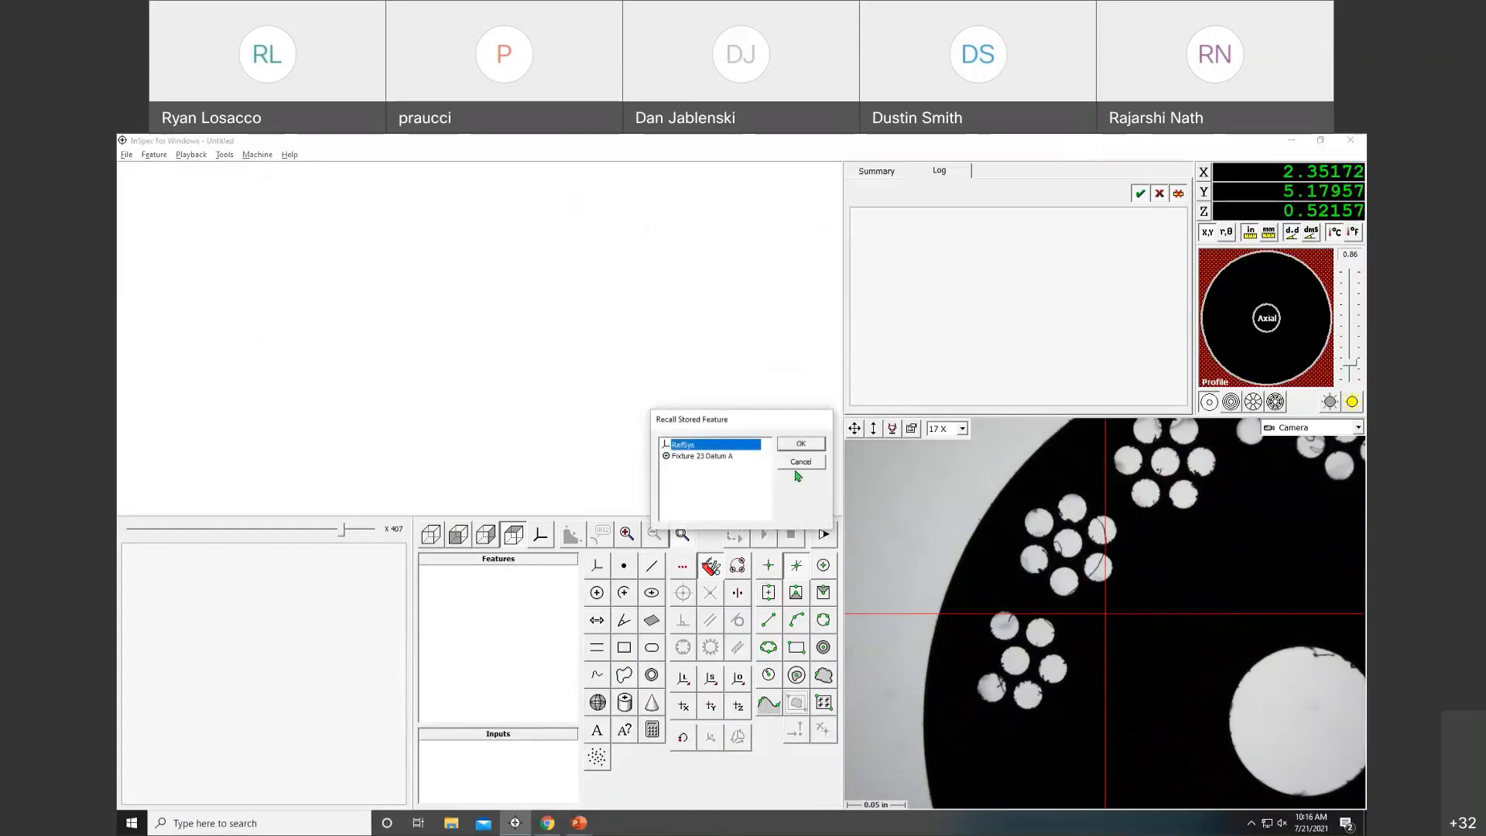
{"action": "left_click", "coordinate": [801, 445]}
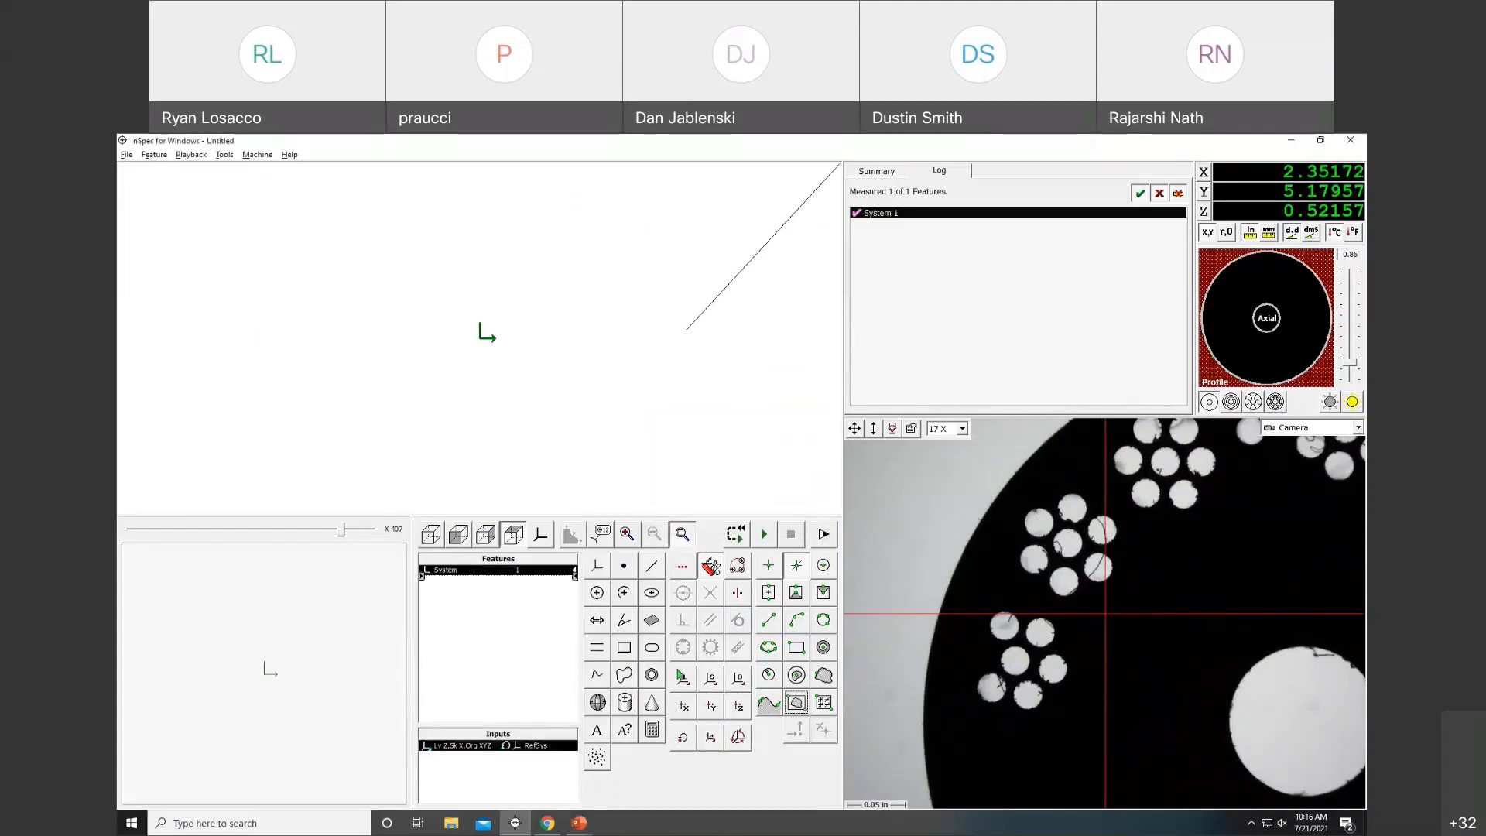
{"action": "left_click", "coordinate": [597, 594]}
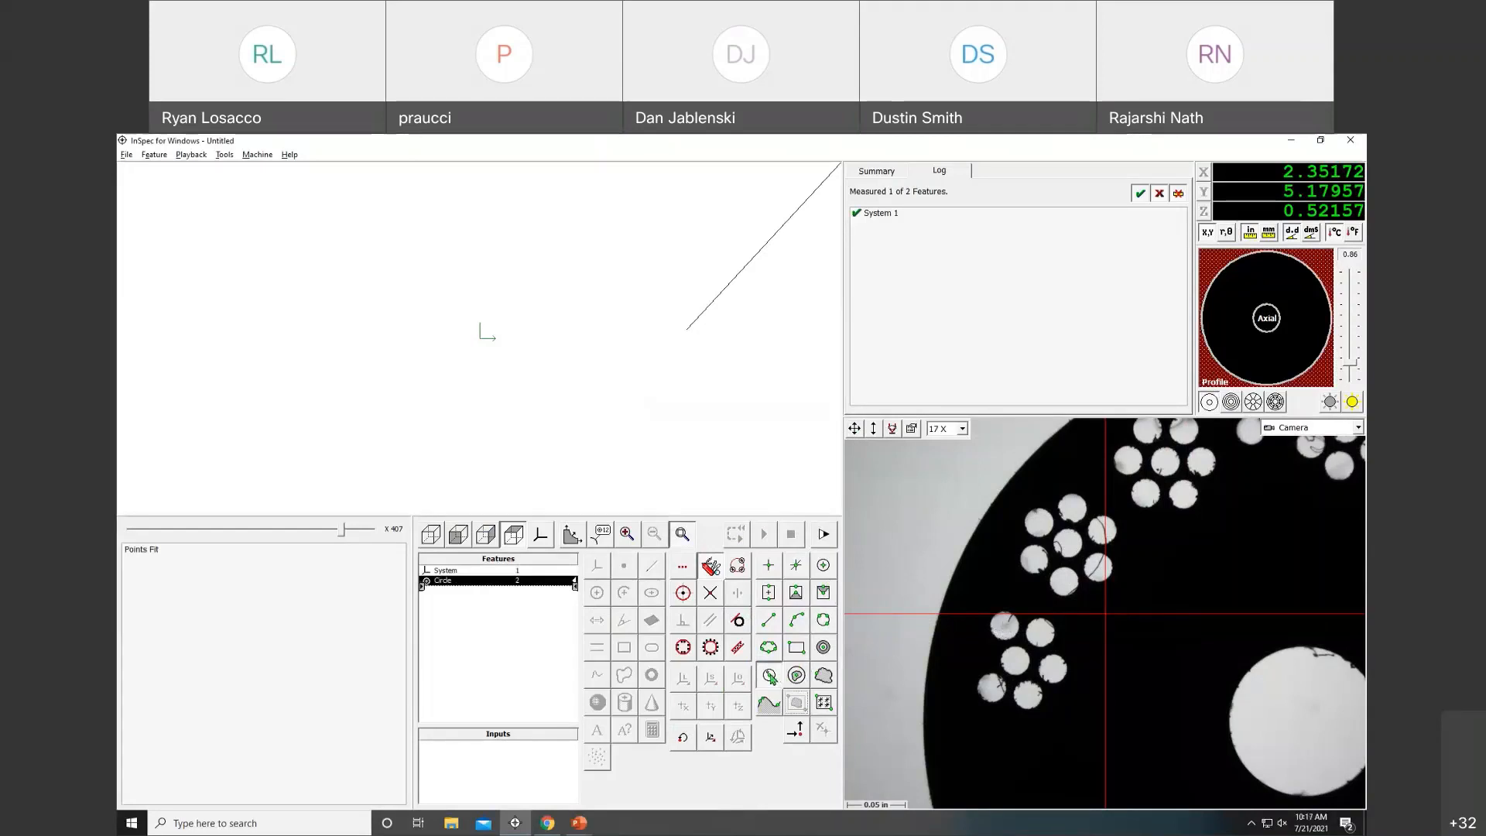
Try to measure the upper-left hole of the lower cluster with Profile Circle, and delete that profile input.
{"action": "mouse_move", "coordinate": [1004, 625]}
{"action": "left_mouse_down"}
{"action": "mouse_move", "coordinate": [1075, 601]}
{"action": "mouse_move", "coordinate": [1005, 622]}
{"action": "left_mouse_up"}
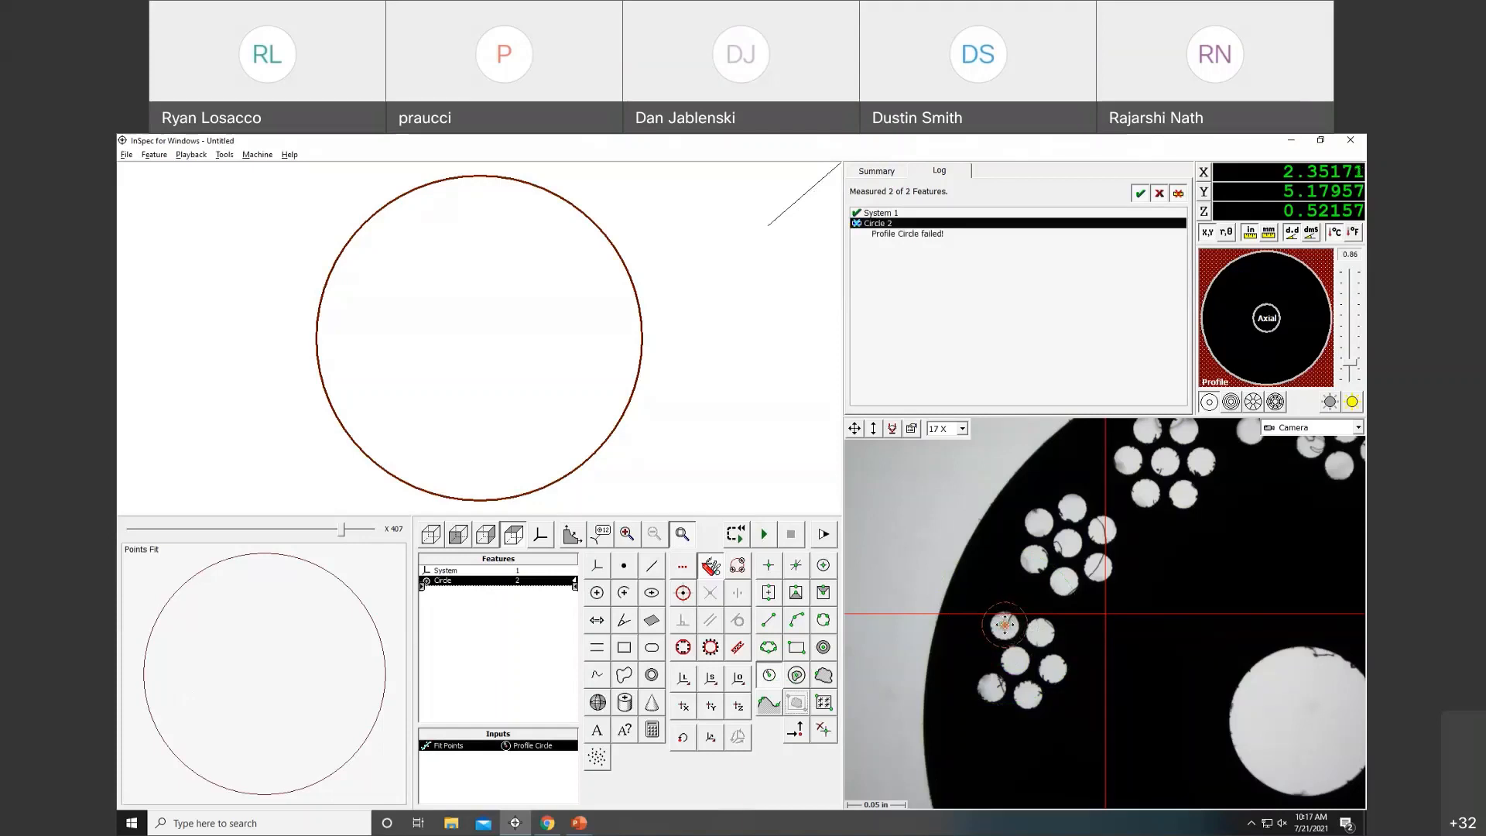
{"action": "mouse_move", "coordinate": [1005, 625]}
{"action": "left_mouse_down"}
{"action": "mouse_move", "coordinate": [1058, 648]}
{"action": "mouse_move", "coordinate": [1010, 650]}
{"action": "left_mouse_up"}
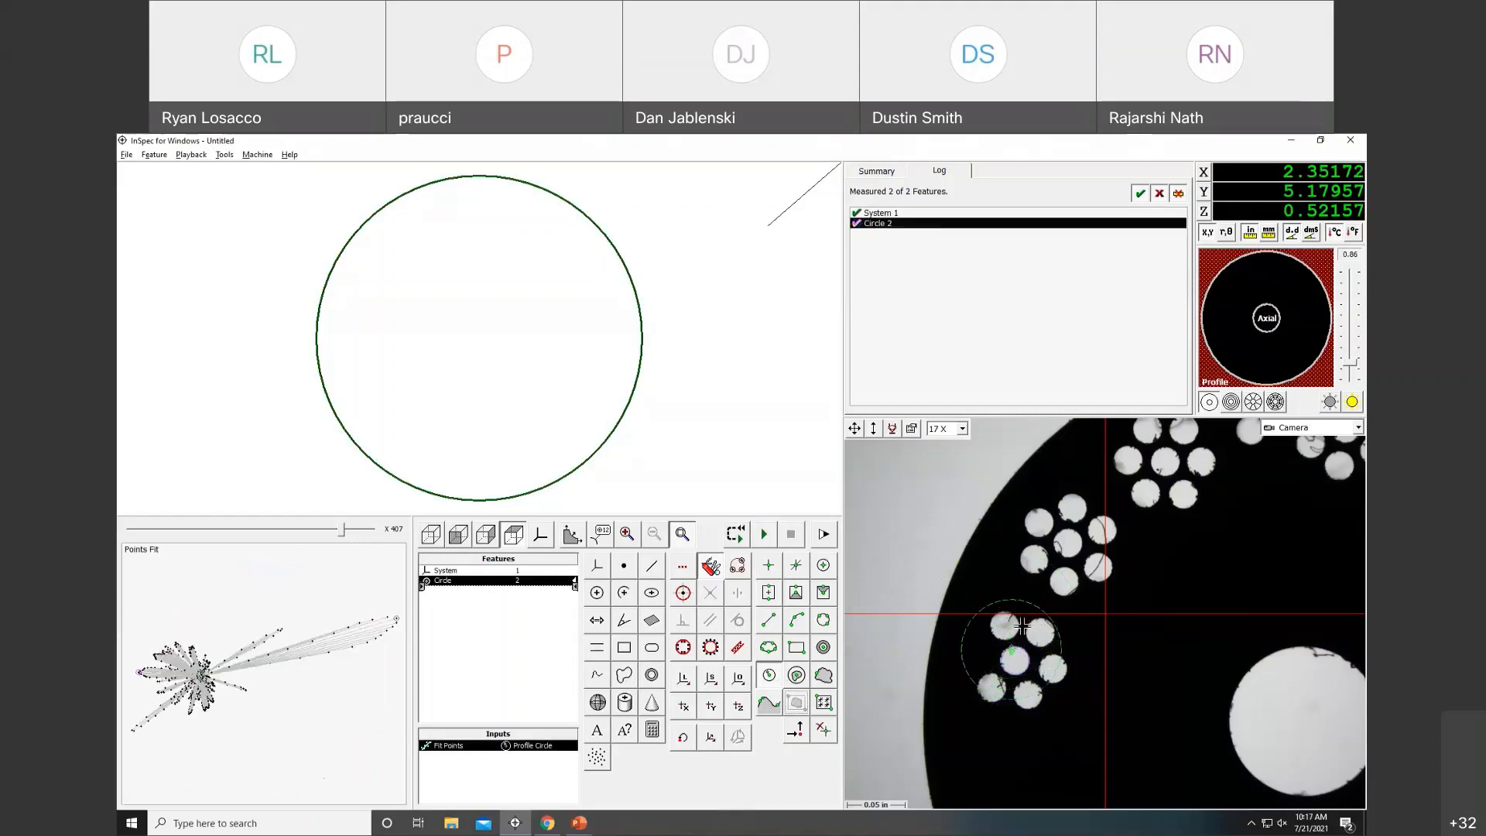
{"action": "left_click_drag", "start_coordinate": [1057, 636], "coordinate": [1003, 626]}
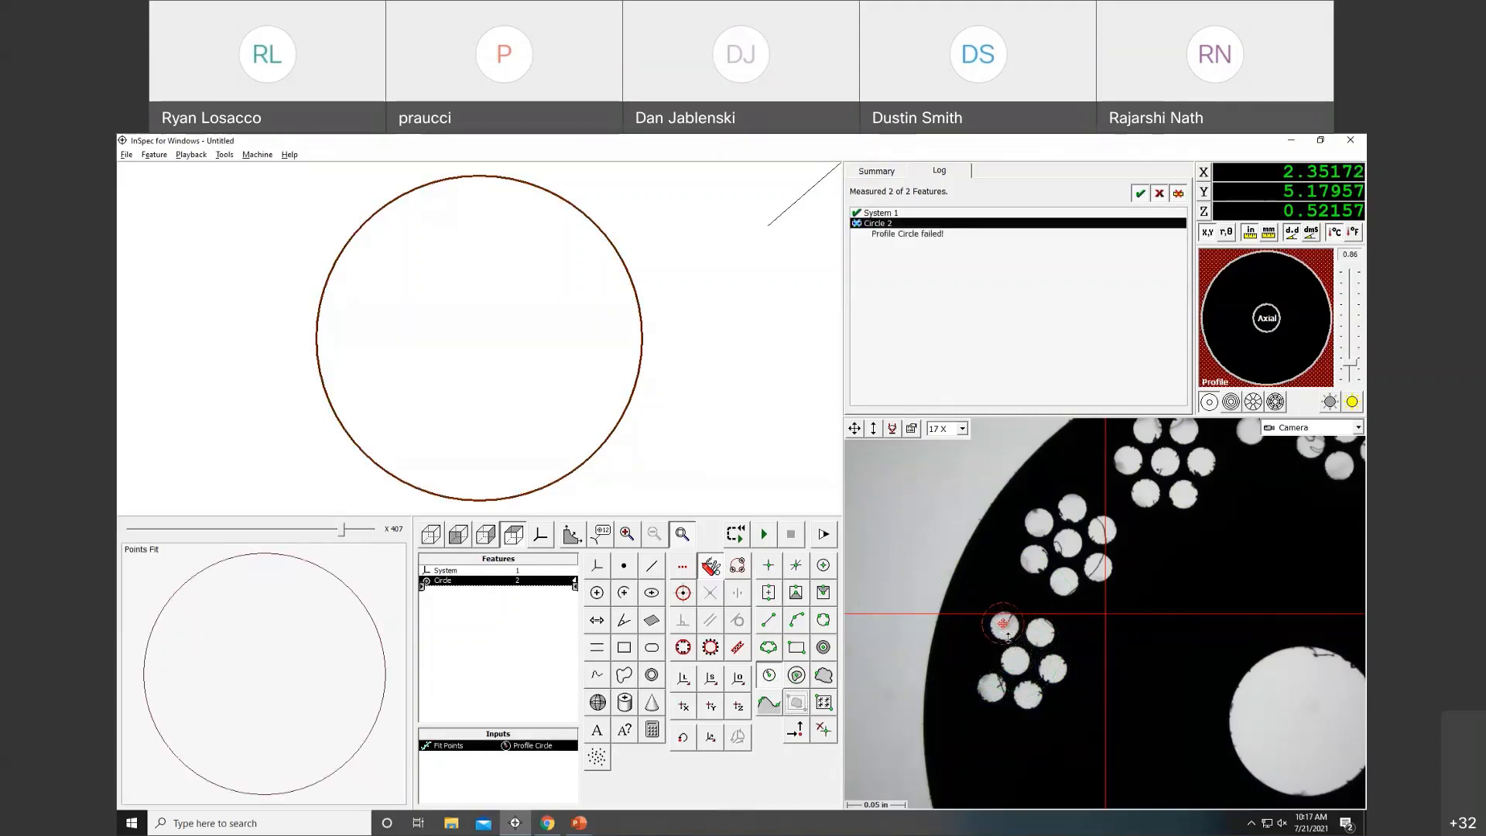
{"action": "right_click", "coordinate": [539, 748]}
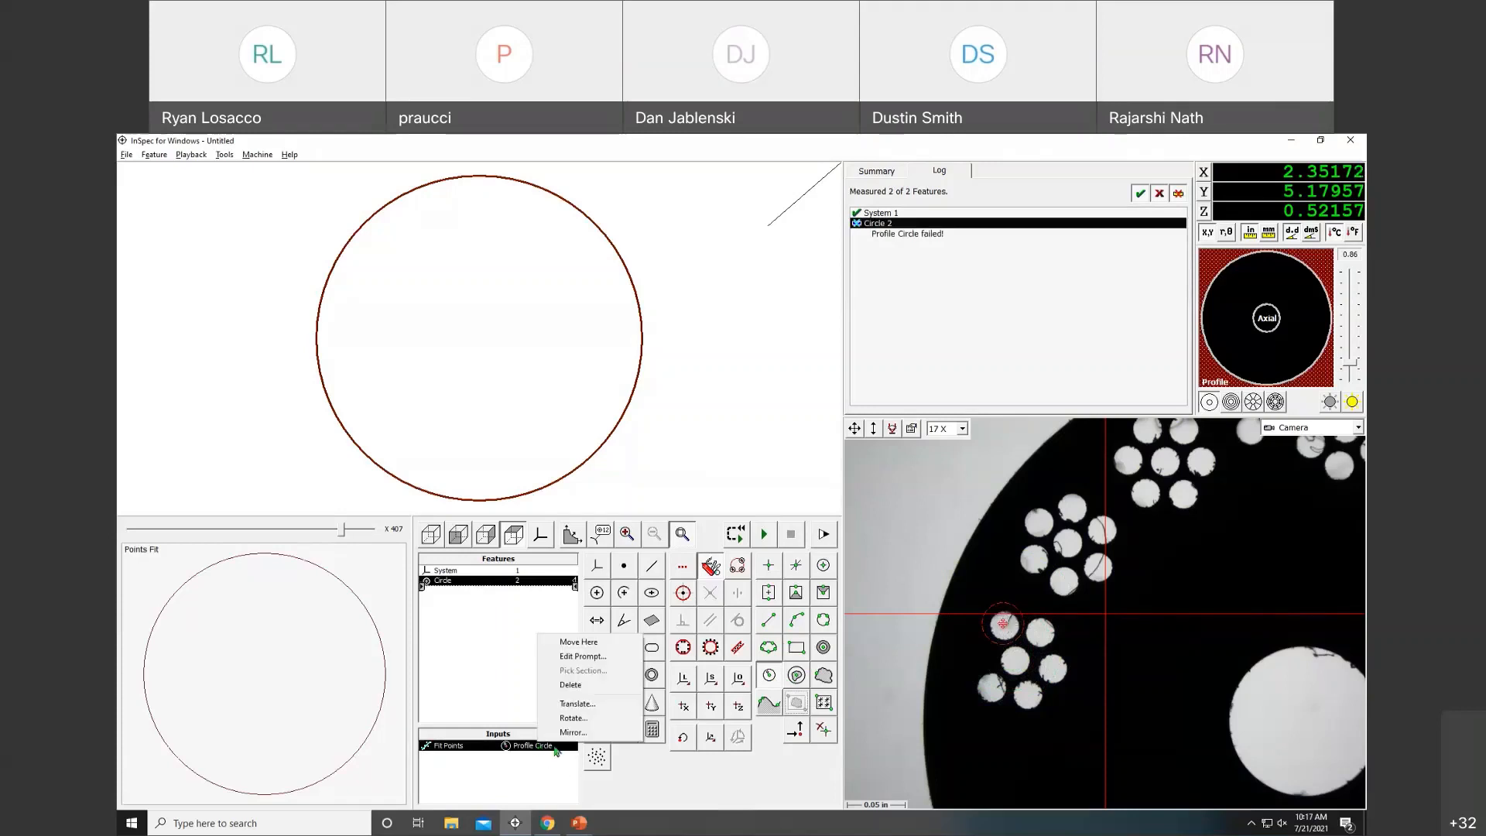
{"action": "left_click", "coordinate": [606, 687]}
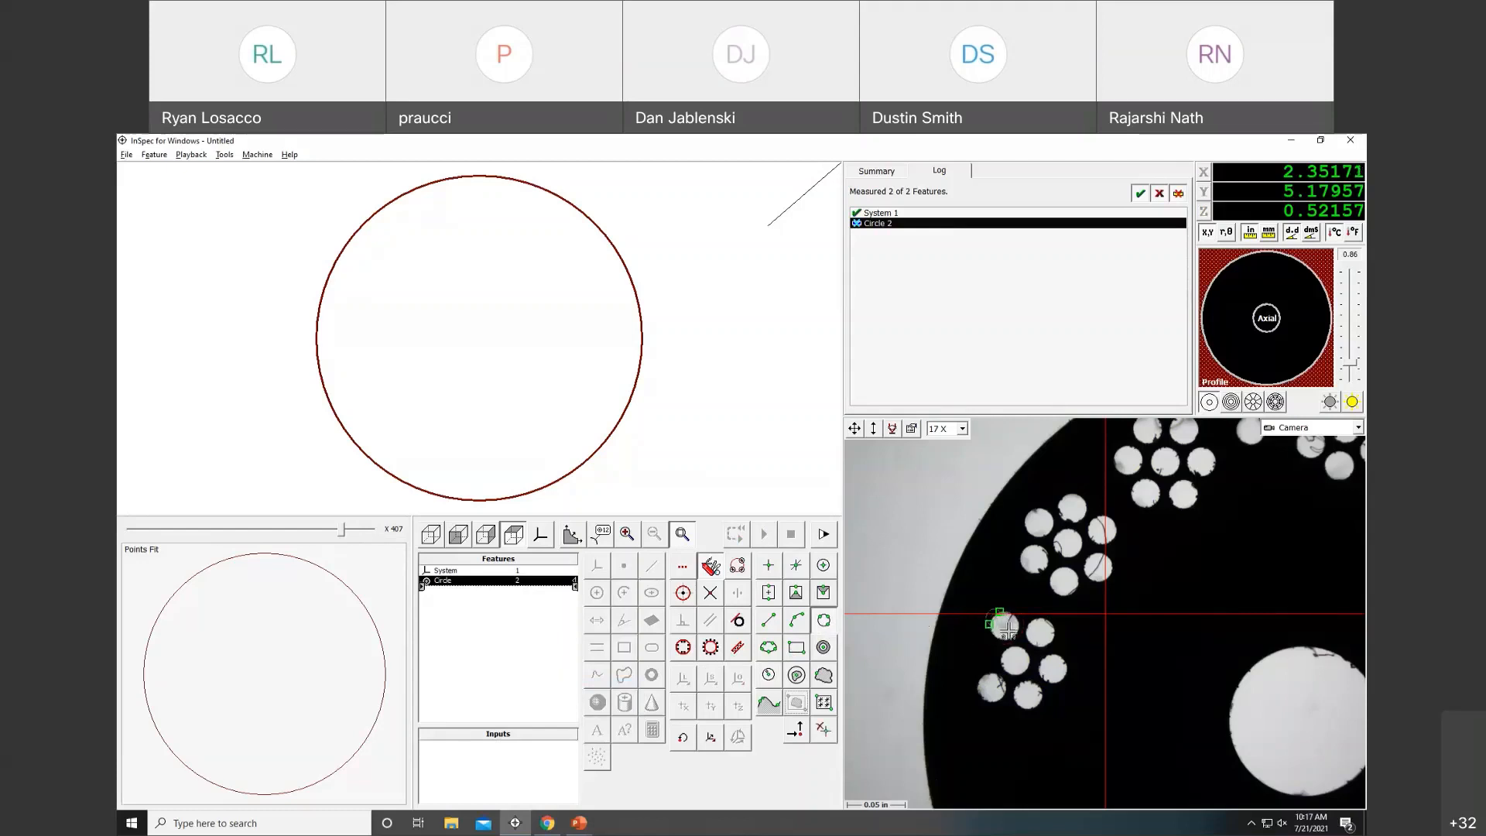
Measure the six holes of the lower cluster as separate circle features with the automatic circle edge tool.
{"action": "left_click", "coordinate": [1004, 626]}
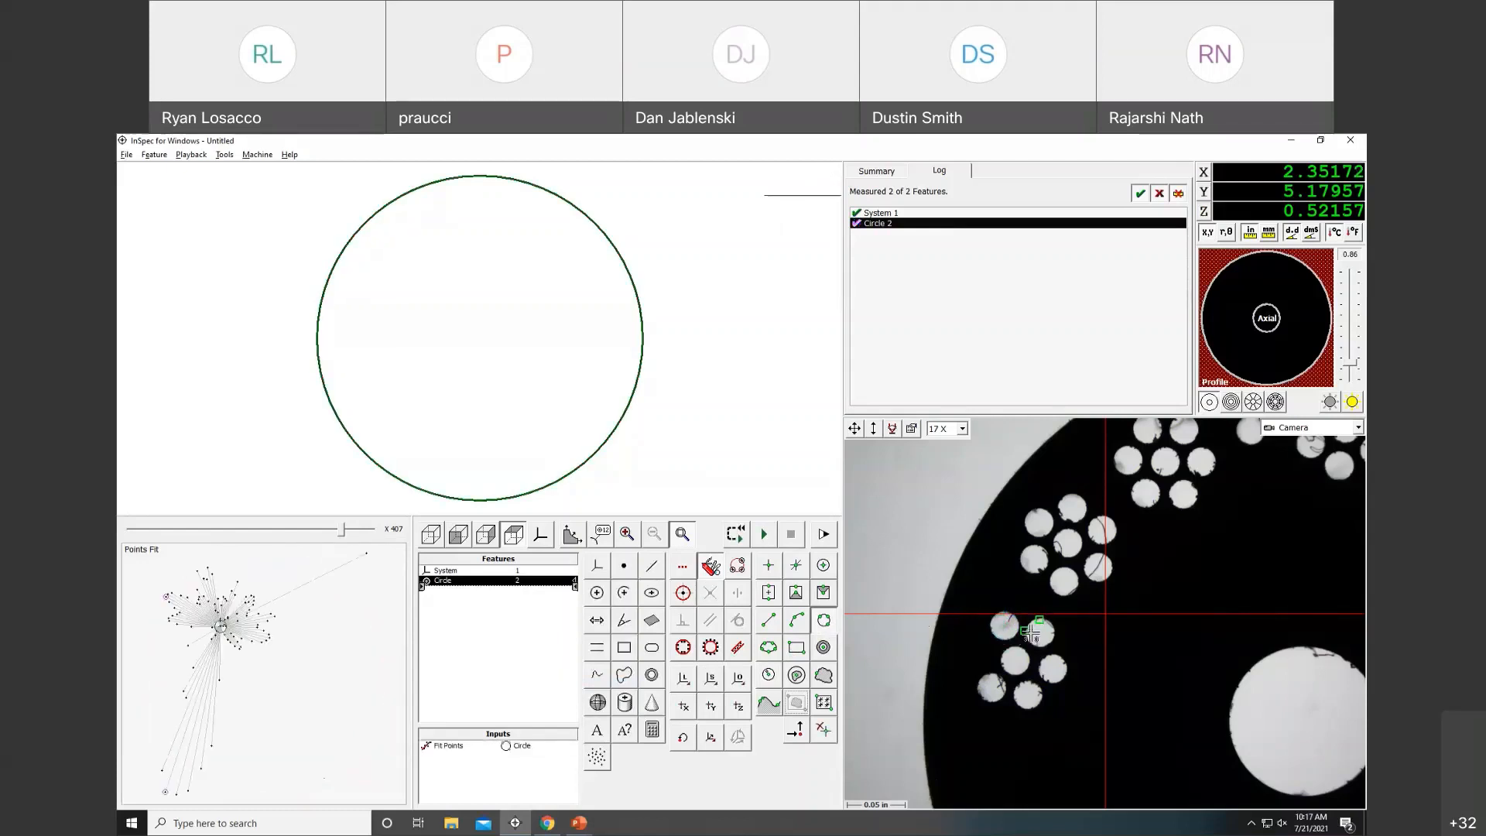
{"action": "left_click", "coordinate": [1039, 634]}
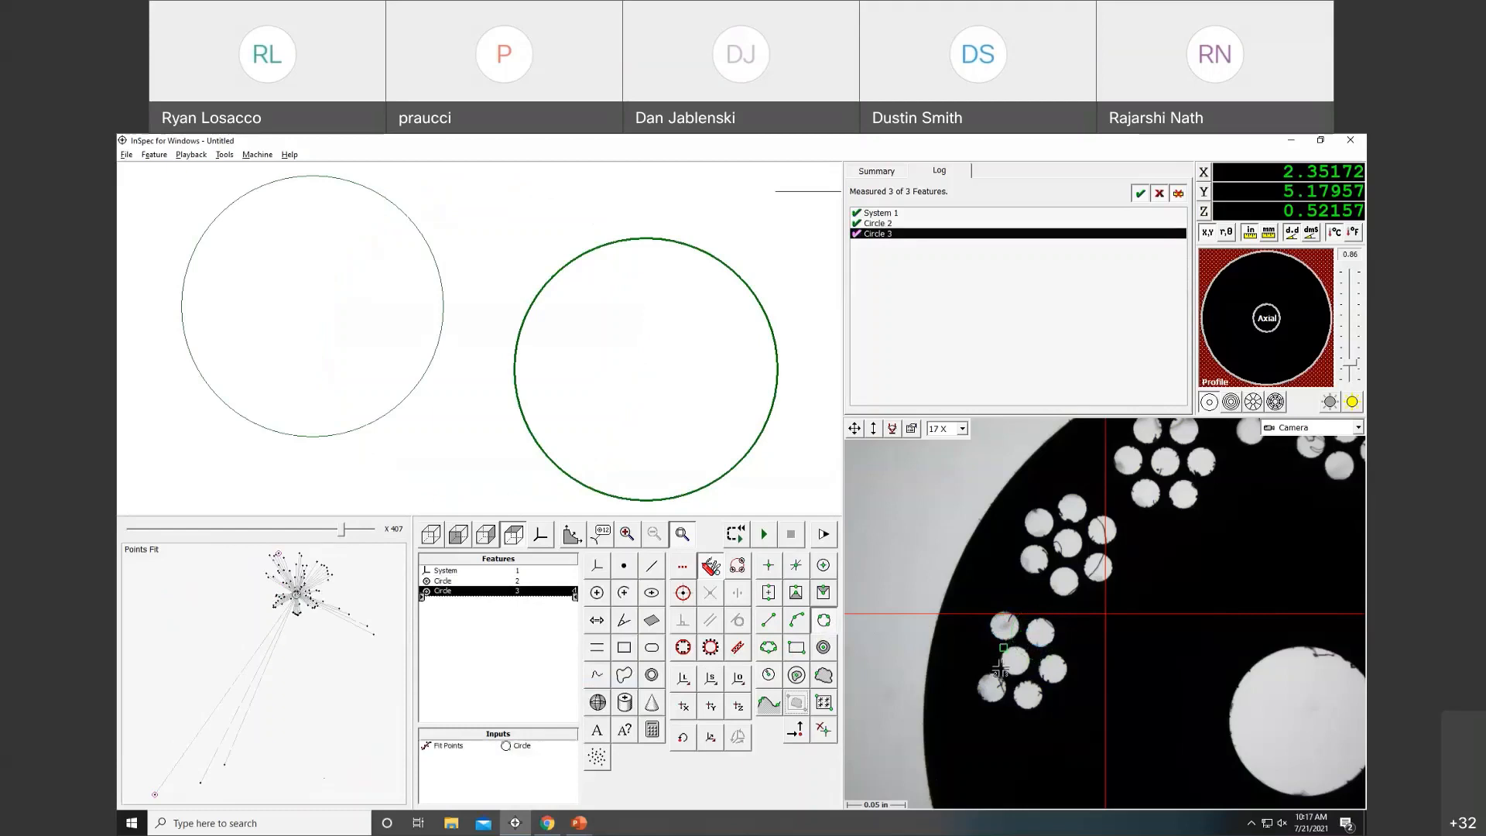
{"action": "left_click", "coordinate": [1014, 660]}
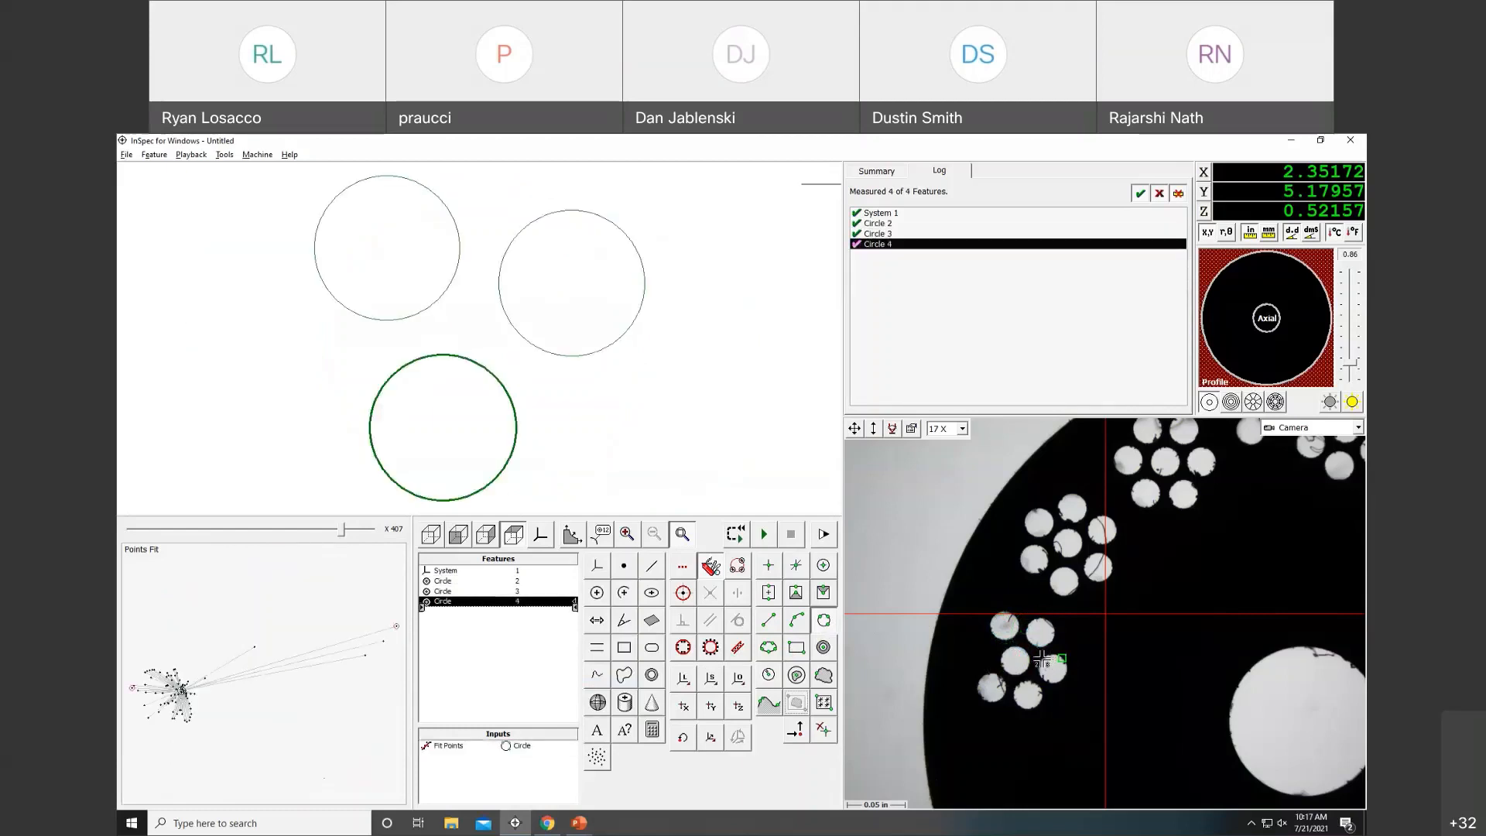
{"action": "left_click", "coordinate": [1051, 667]}
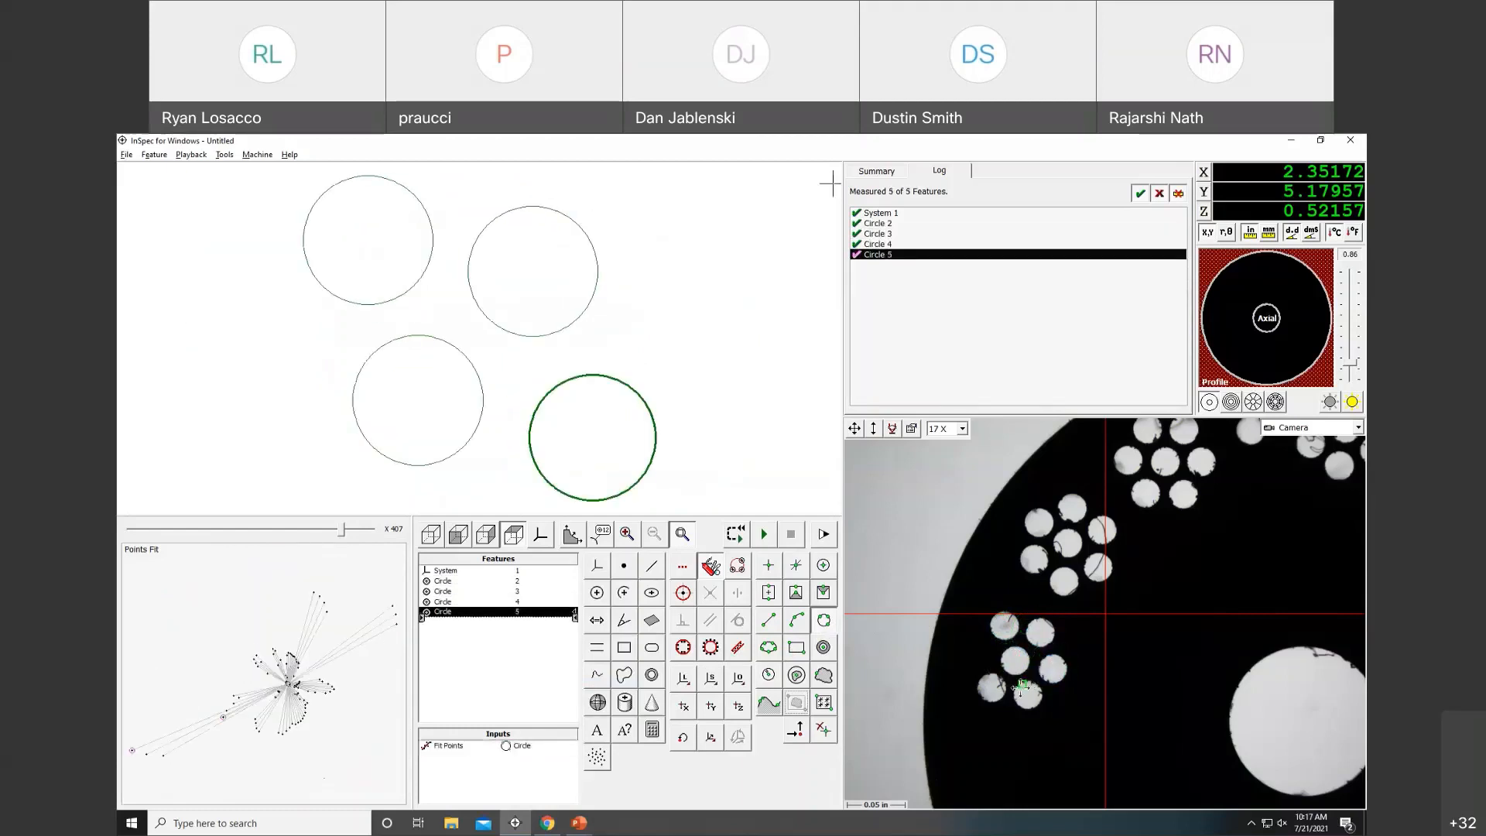
{"action": "left_click", "coordinate": [1027, 694]}
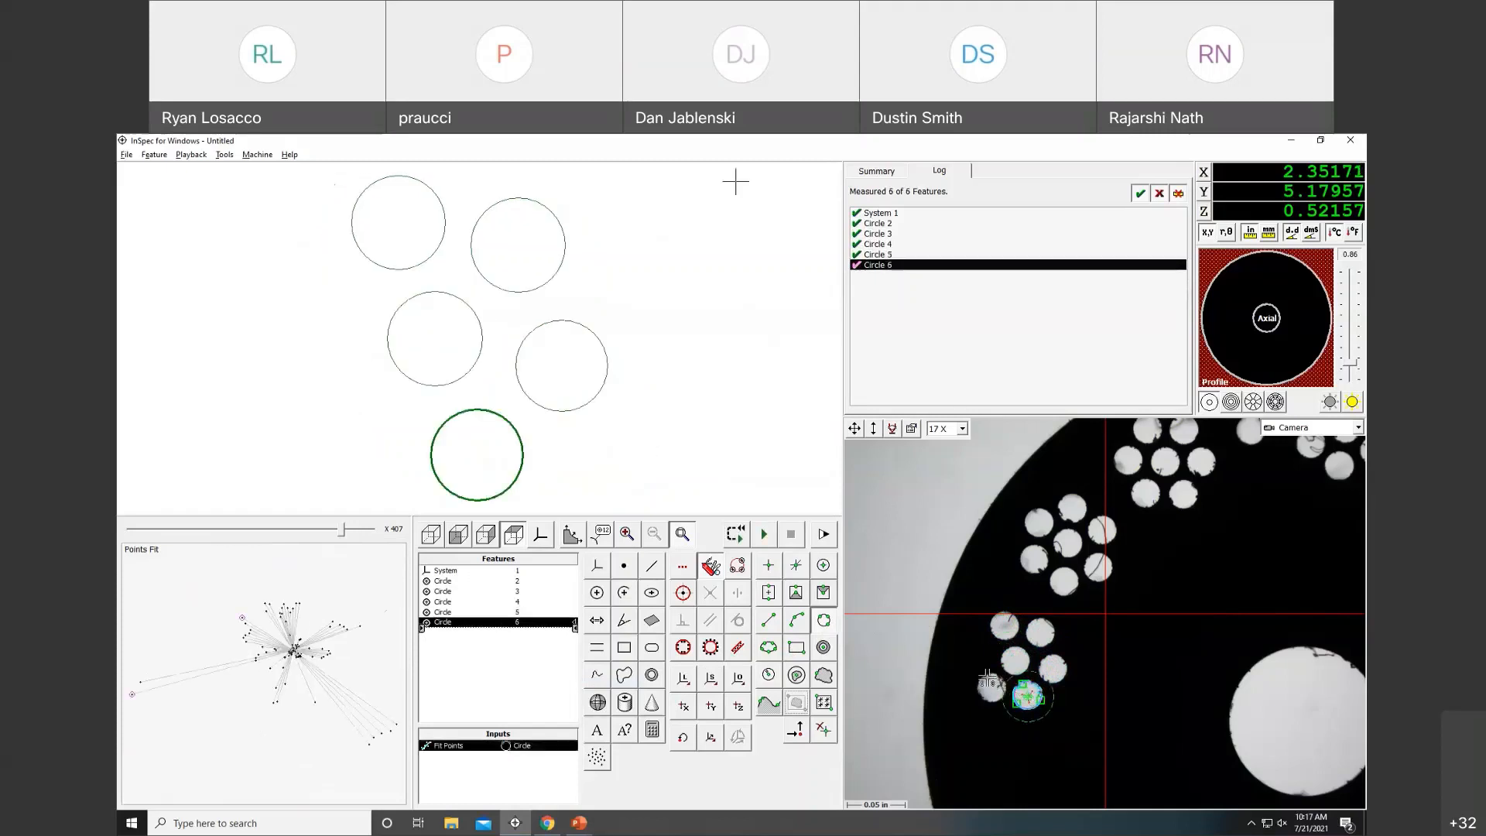
{"action": "left_click", "coordinate": [991, 686]}
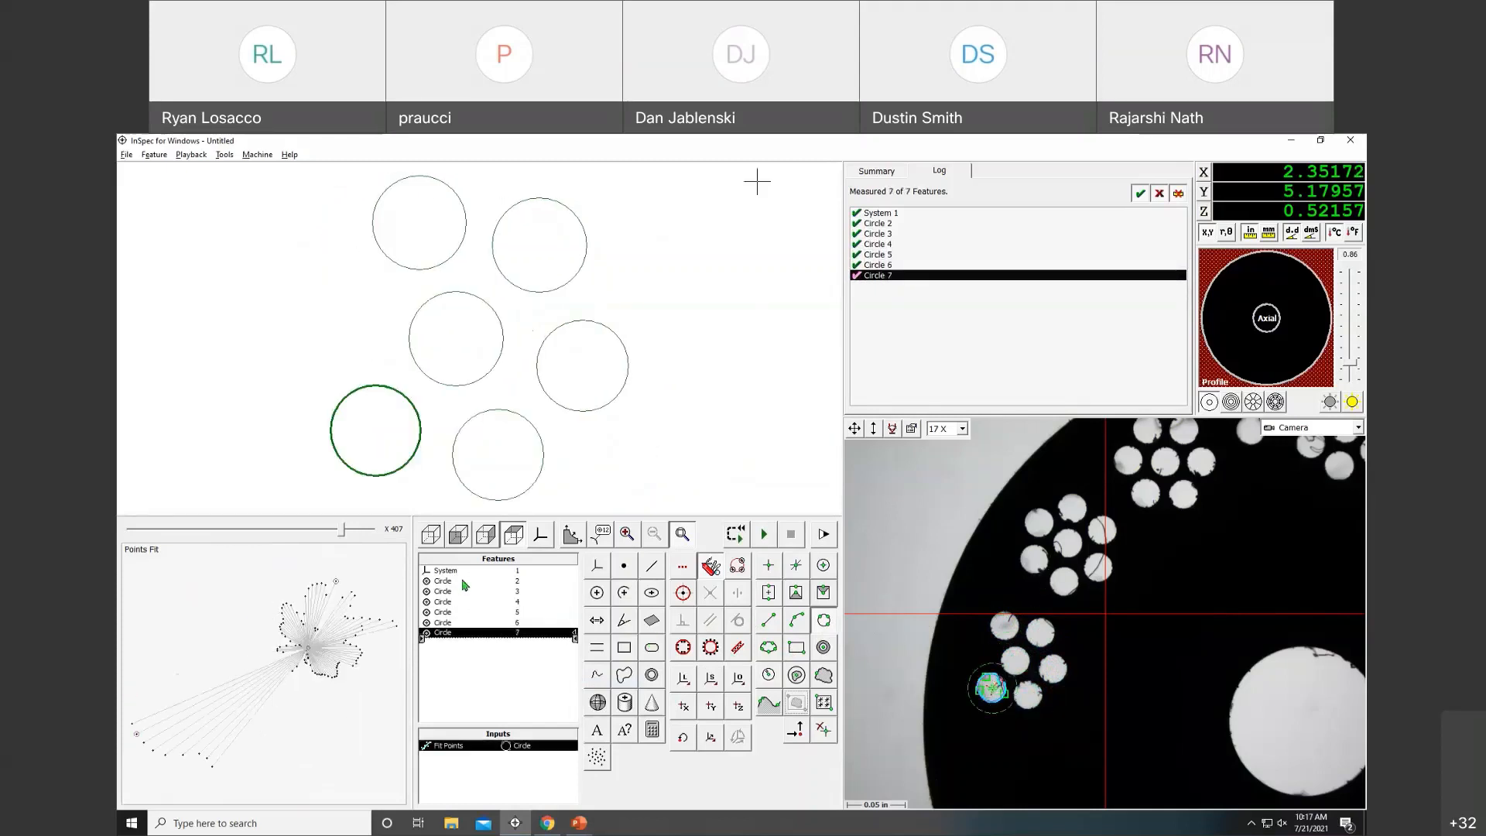
{"action": "left_click_drag", "start_coordinate": [464, 588], "coordinate": [456, 650]}
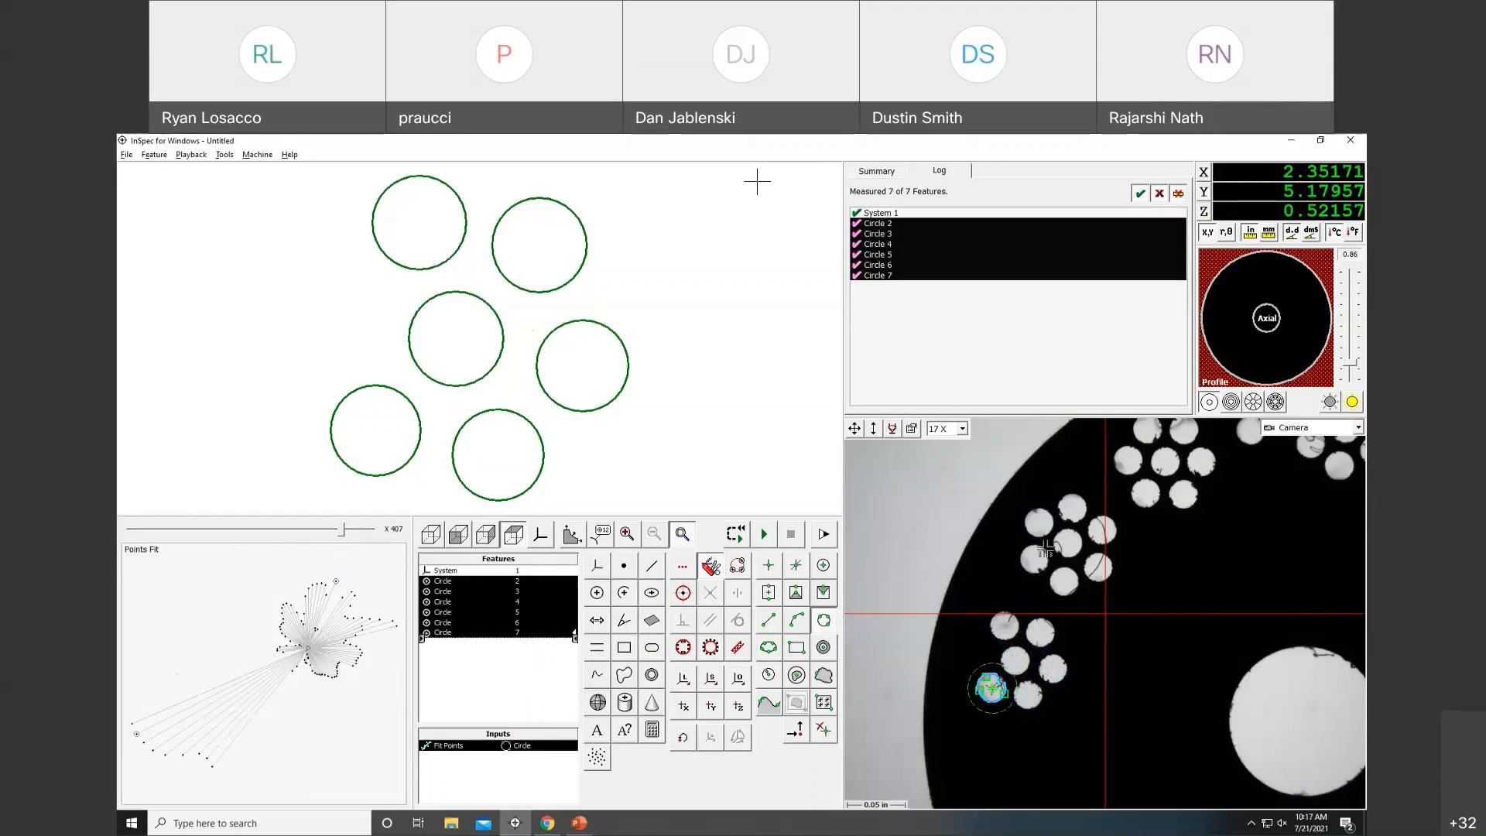
{"action": "left_click", "coordinate": [686, 476]}
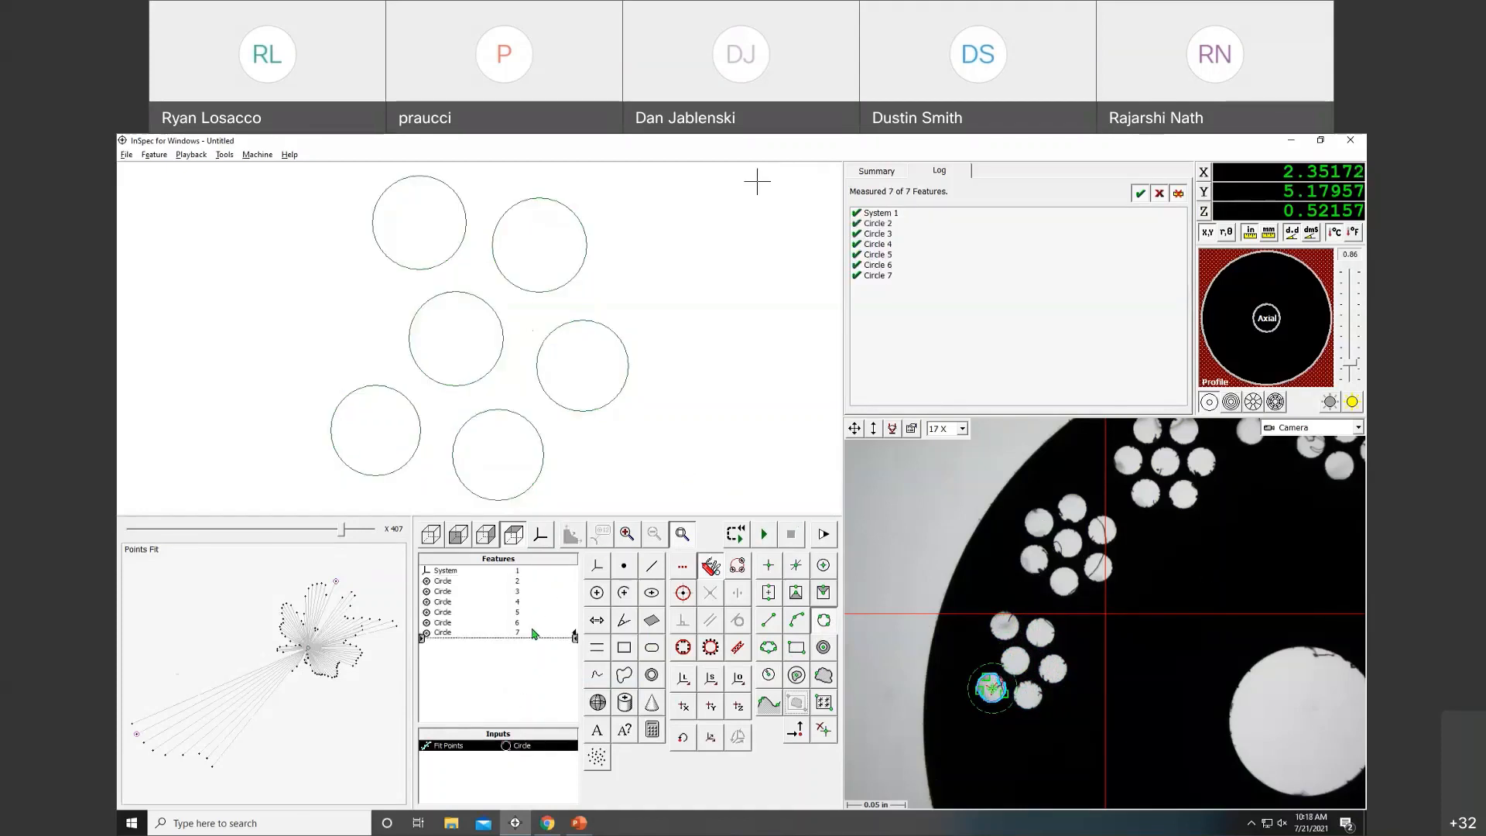
{"action": "left_click", "coordinate": [534, 632]}
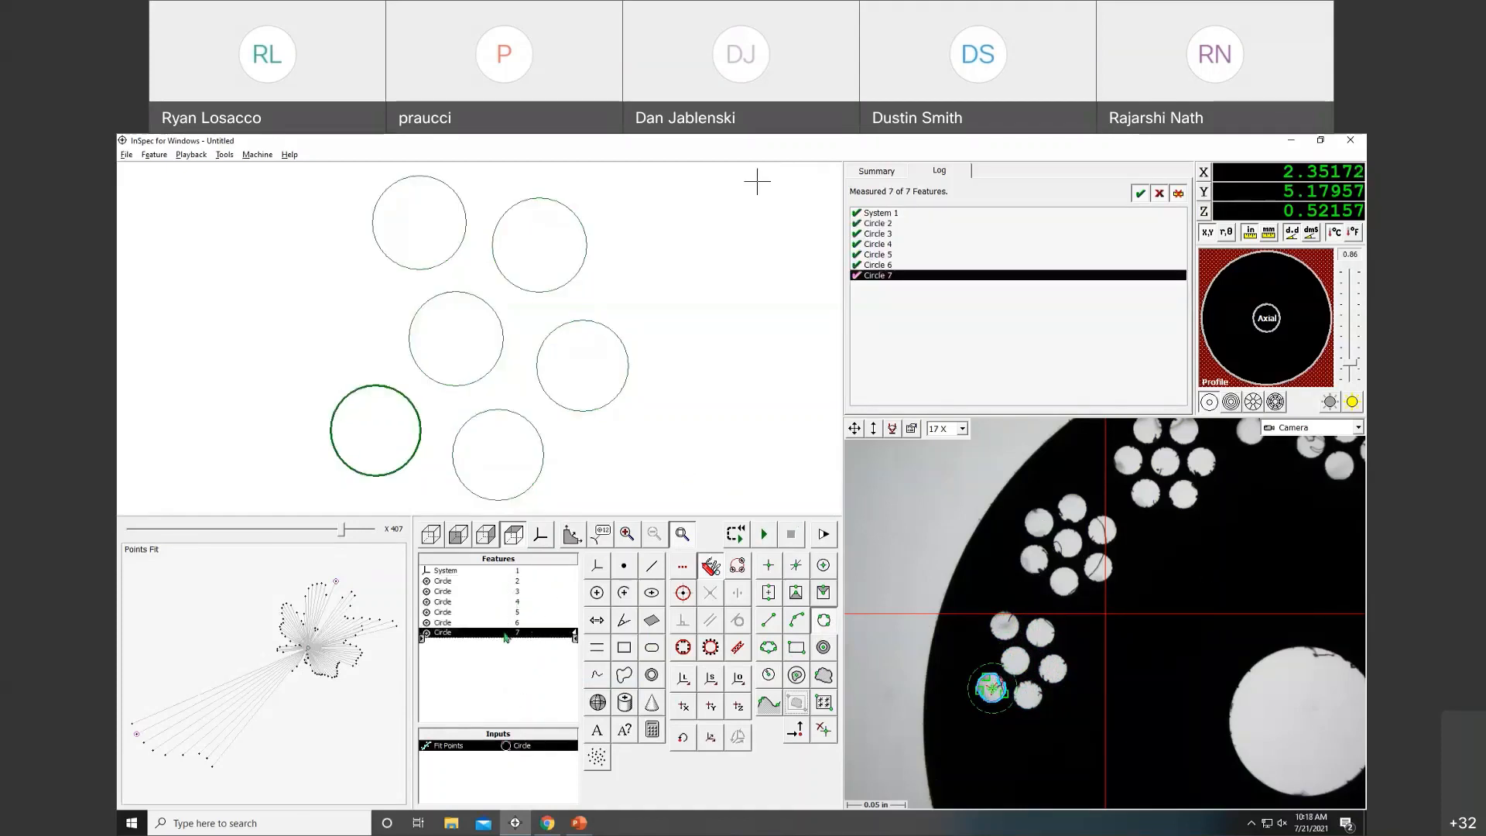
Rename the first two measured circles DIM 1 and DIM 2.
{"action": "left_click", "coordinate": [524, 582]}
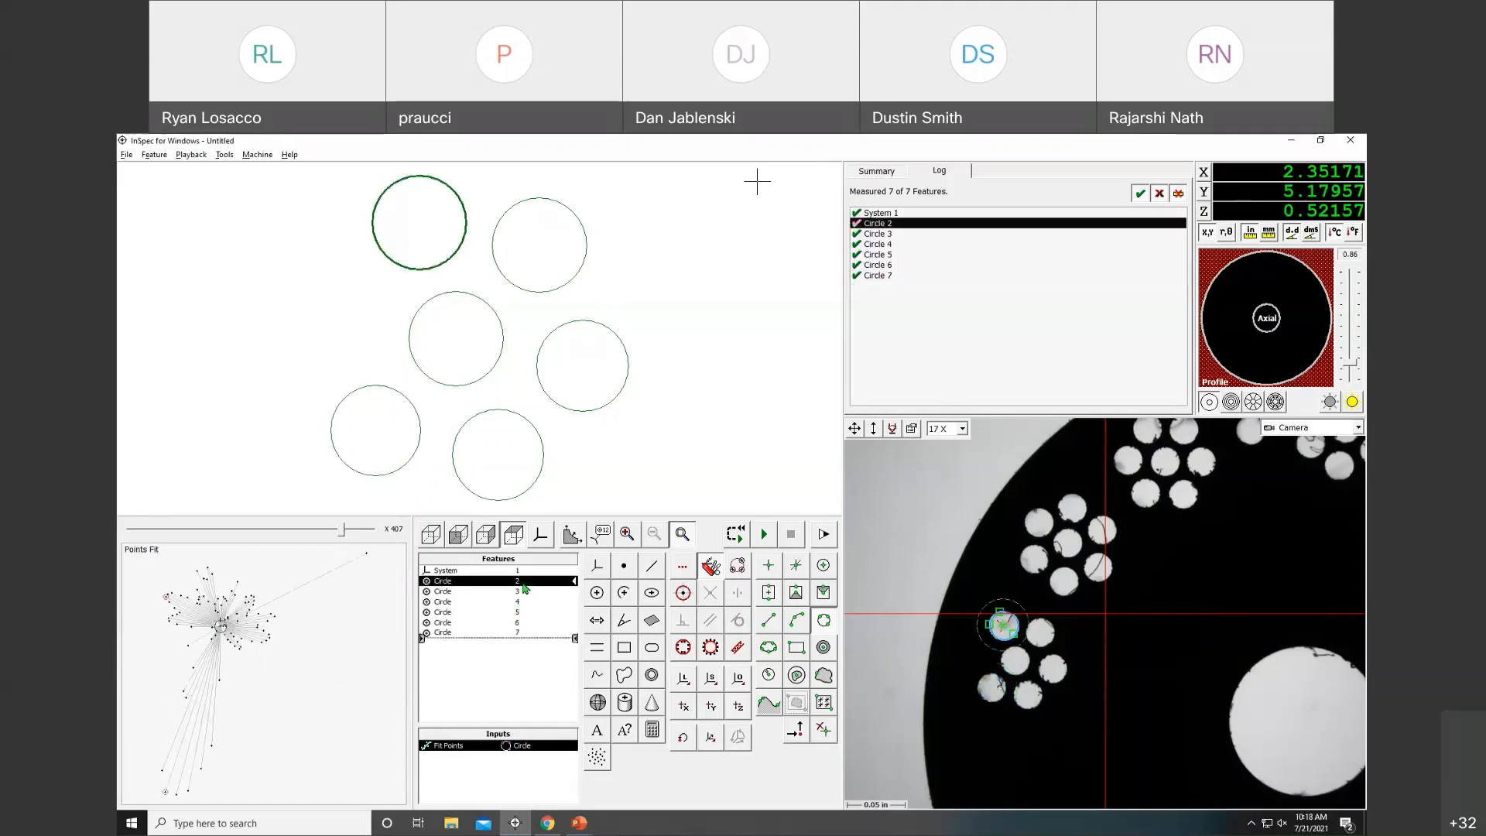
{"action": "double_click", "coordinate": [524, 587]}
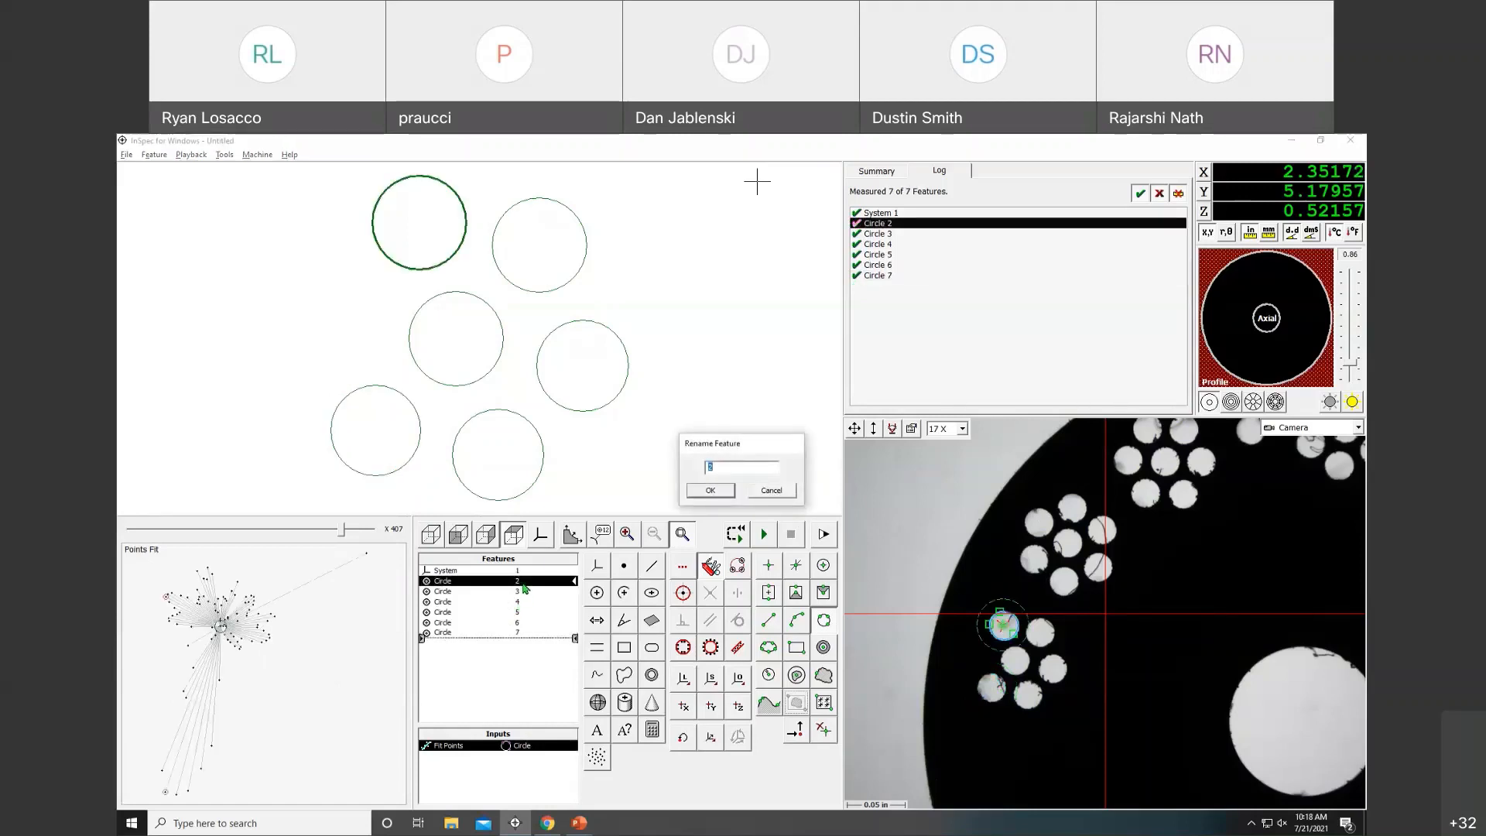
{"action": "type", "text": "DIM 1"}
{"action": "key", "text": "Return"}
{"action": "left_click", "coordinate": [524, 589]}
{"action": "double_click", "coordinate": [524, 589]}
{"action": "type", "text": "D"}
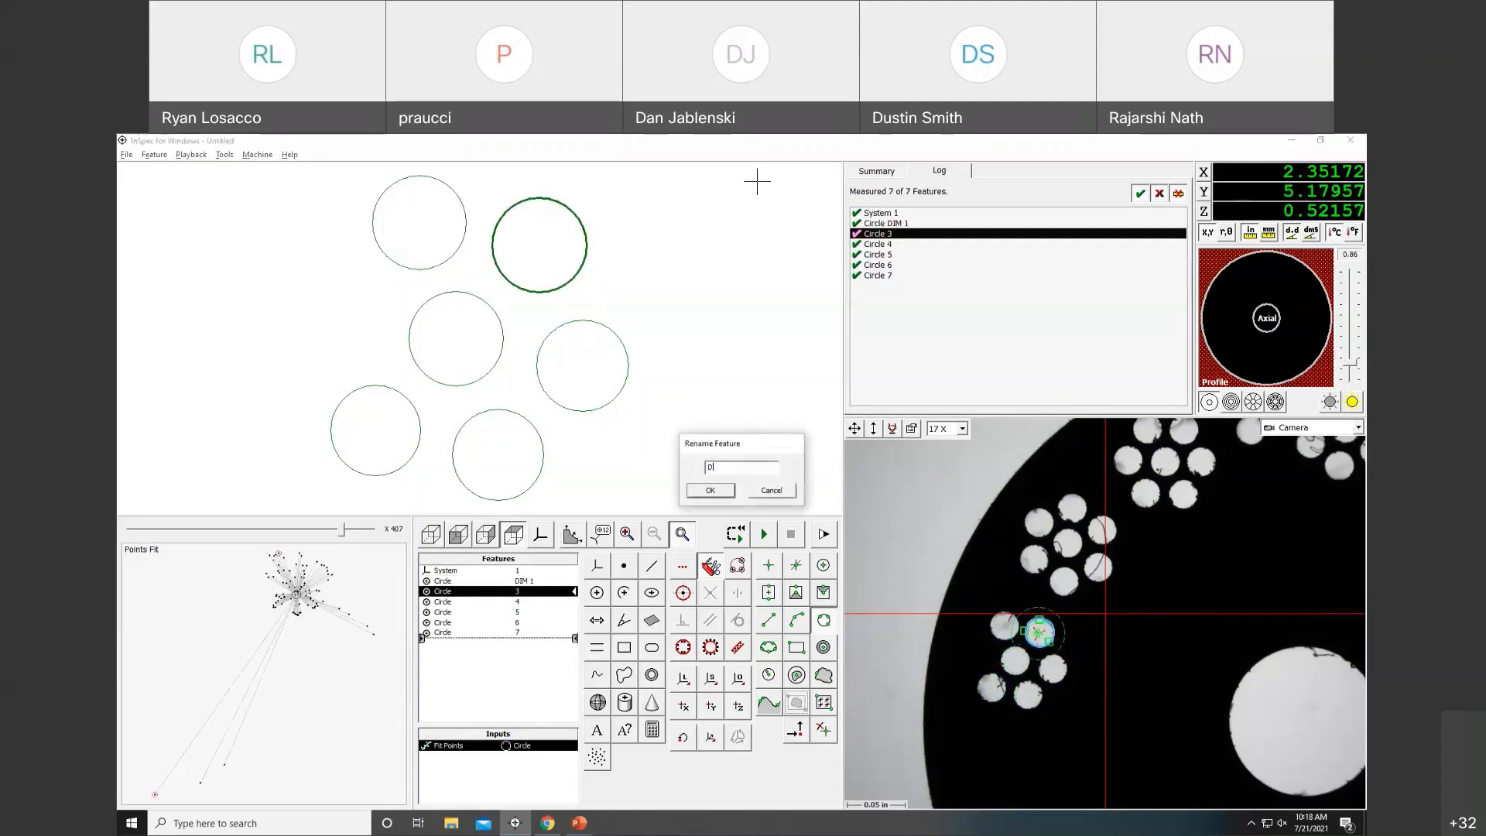
{"action": "type", "text": "IM 2"}
{"action": "key", "text": "Return"}
Rename the third and fourth measured circles DIM 3 and DIM 4.
{"action": "left_click", "coordinate": [524, 602]}
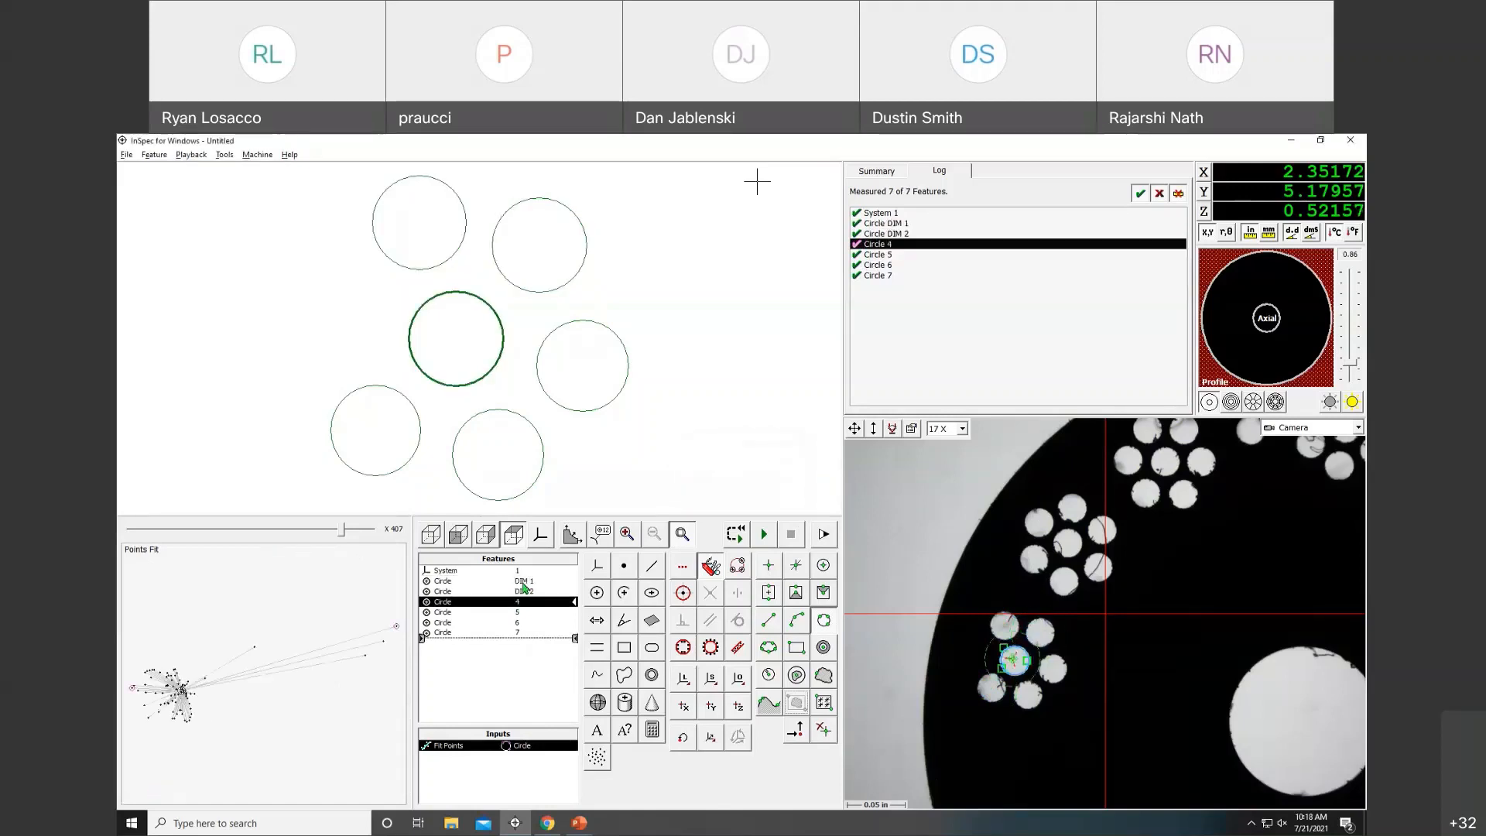
{"action": "double_click", "coordinate": [524, 601]}
{"action": "type", "text": "DIM"}
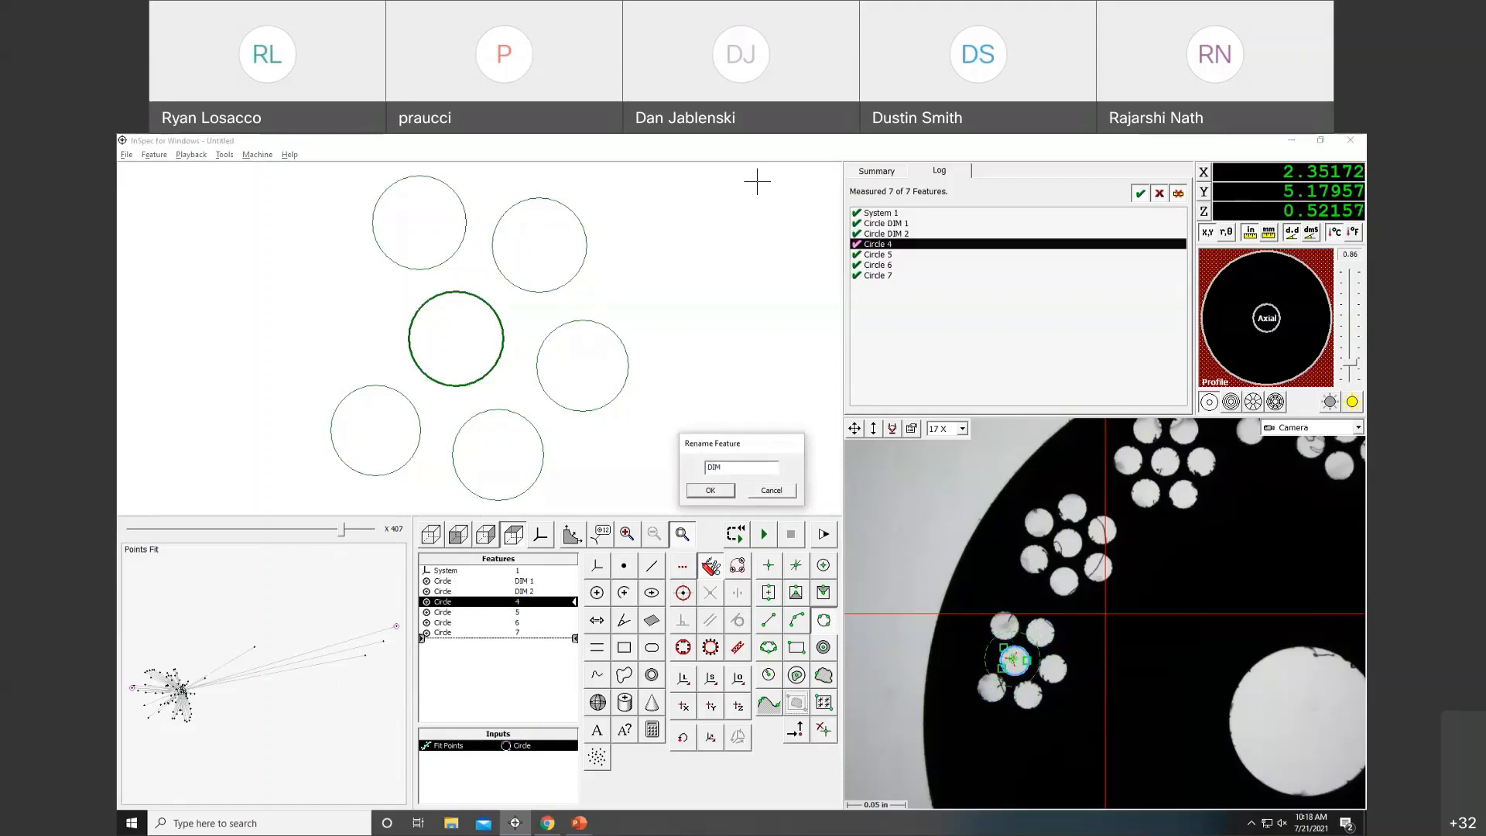
{"action": "type", "text": " 3"}
{"action": "key", "text": "Return"}
{"action": "key", "text": "Down"}
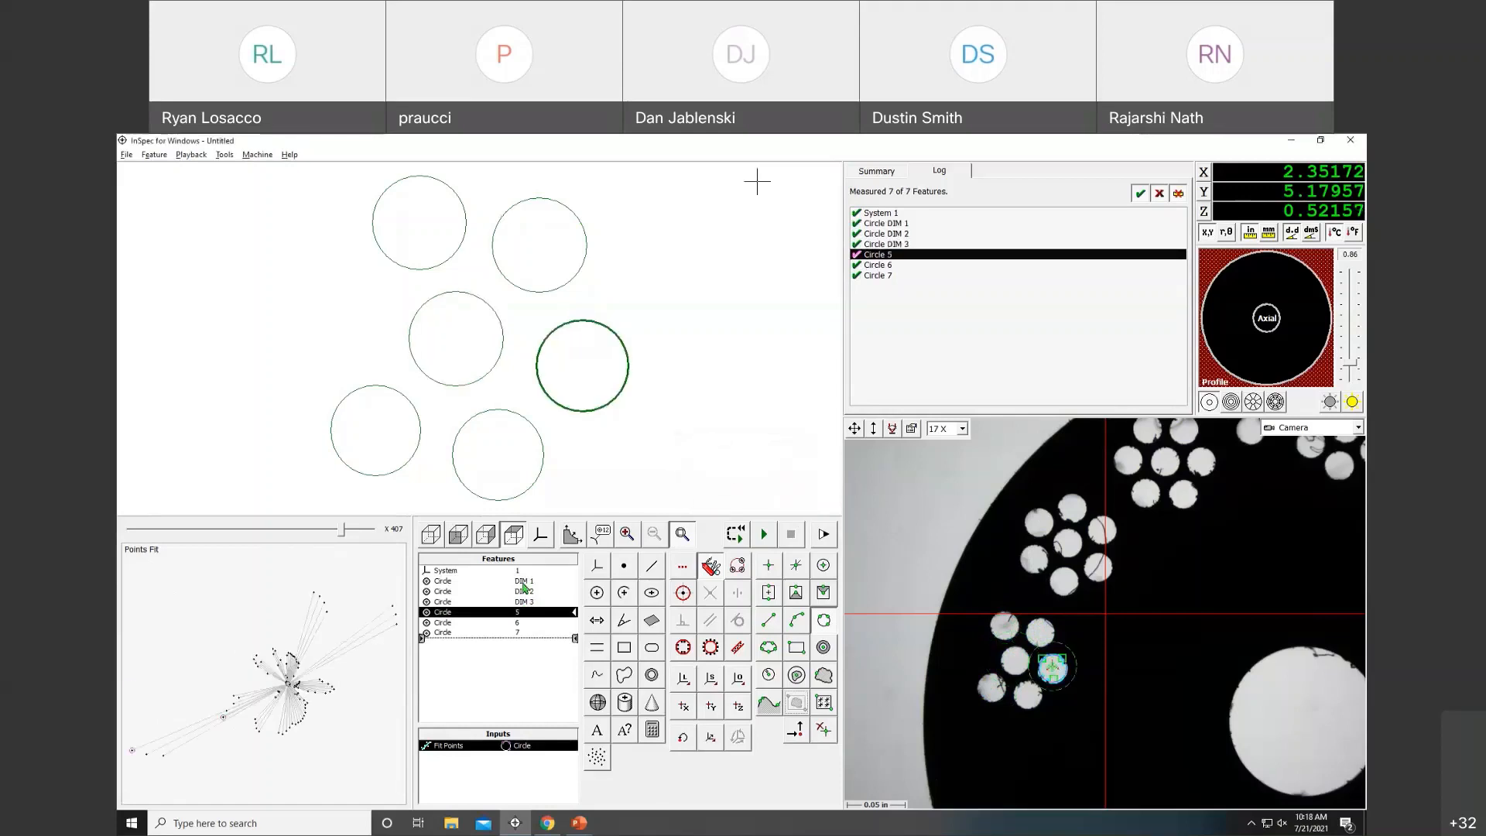
{"action": "type", "text": "DI"}
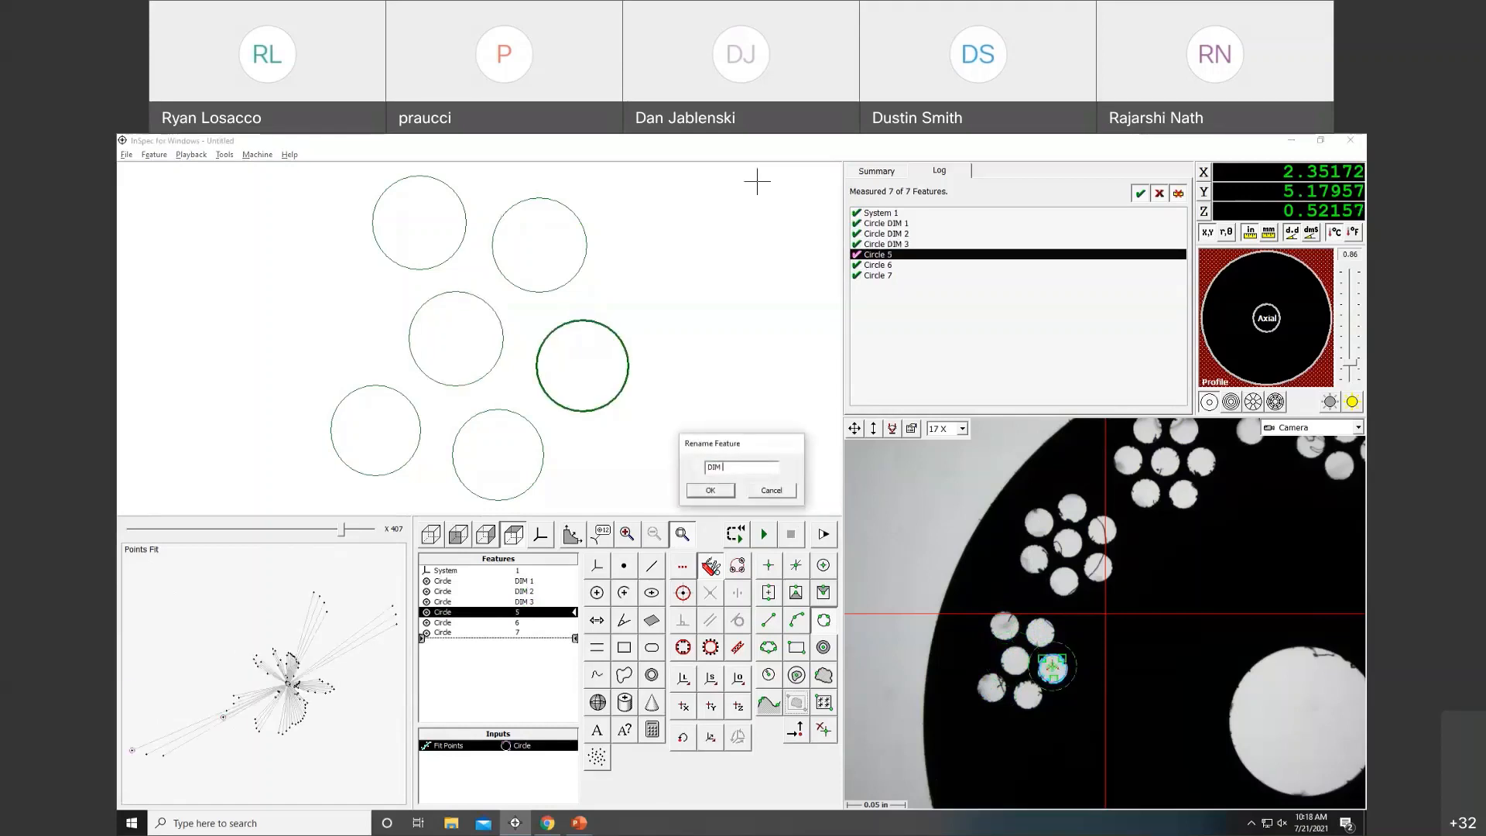
{"action": "type", "text": "M 4"}
{"action": "key", "text": "Return"}
Rename the last two measured circles DIM 5 and DIM 6.
{"action": "key", "text": "Down"}
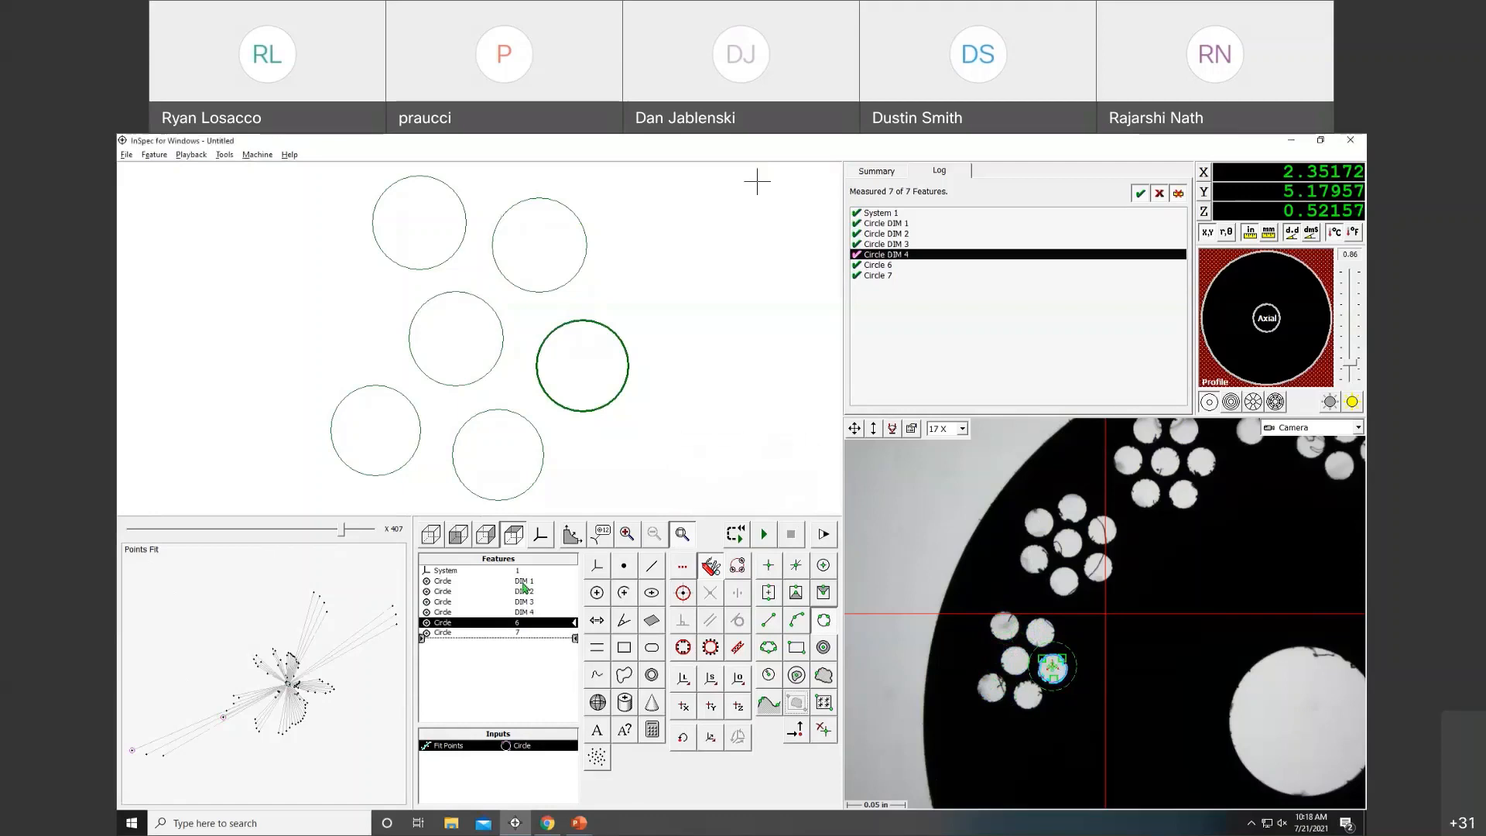
{"action": "type", "text": "DI"}
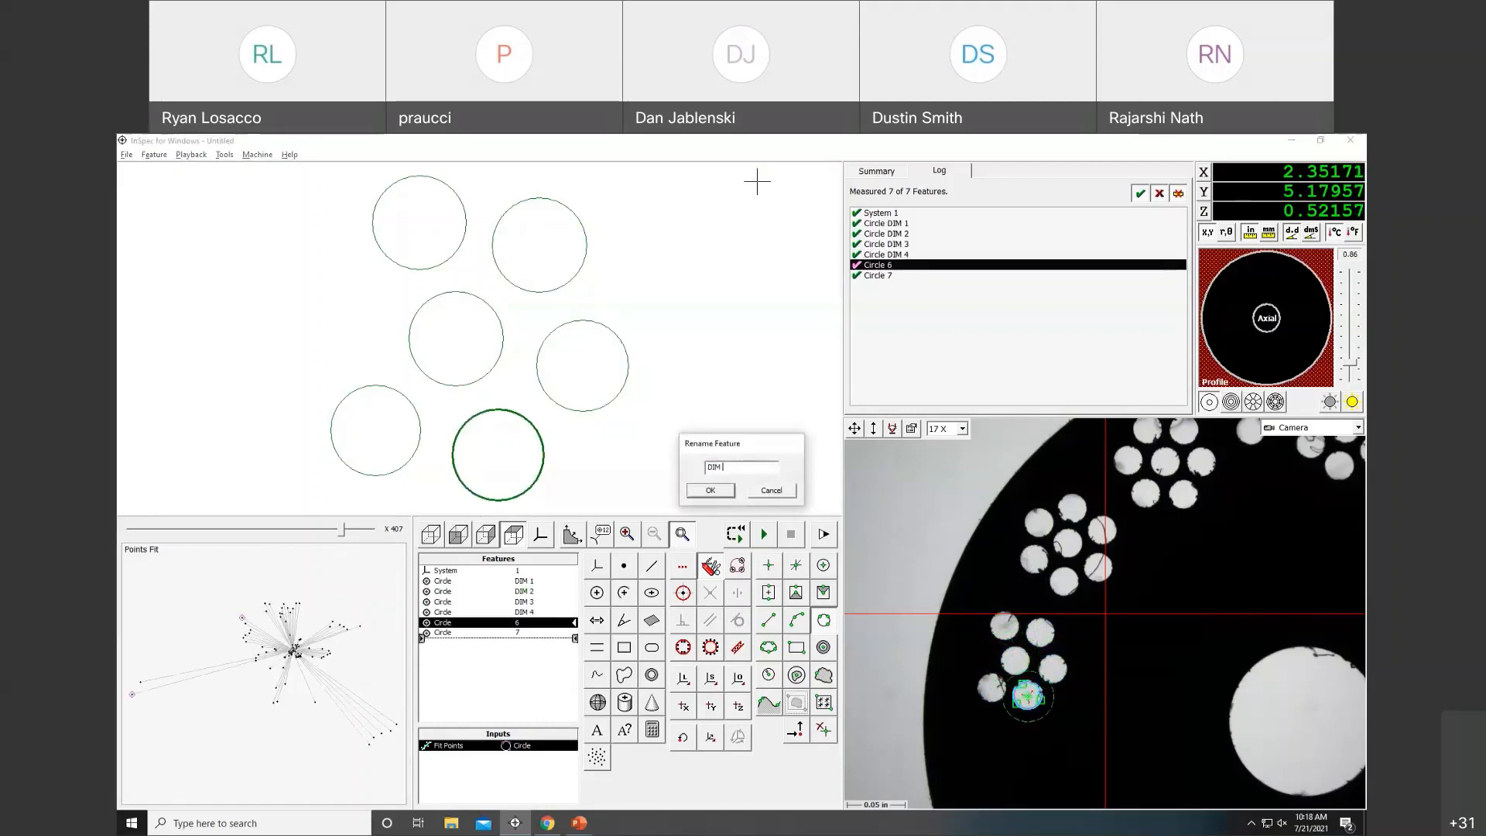
{"action": "type", "text": "M 5"}
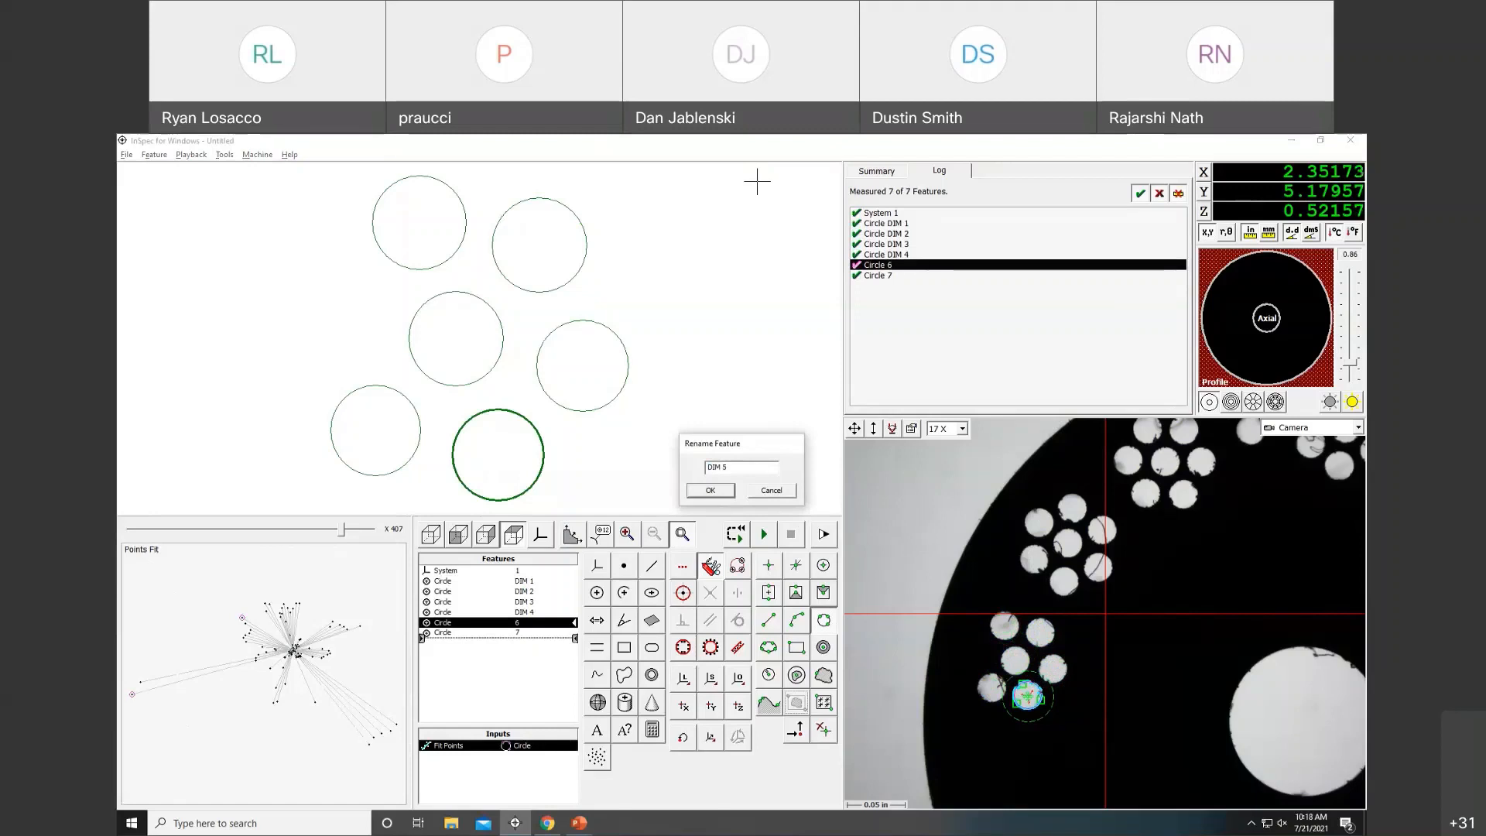
{"action": "key", "text": "Return"}
{"action": "key", "text": "Down"}
{"action": "type", "text": "DIM"}
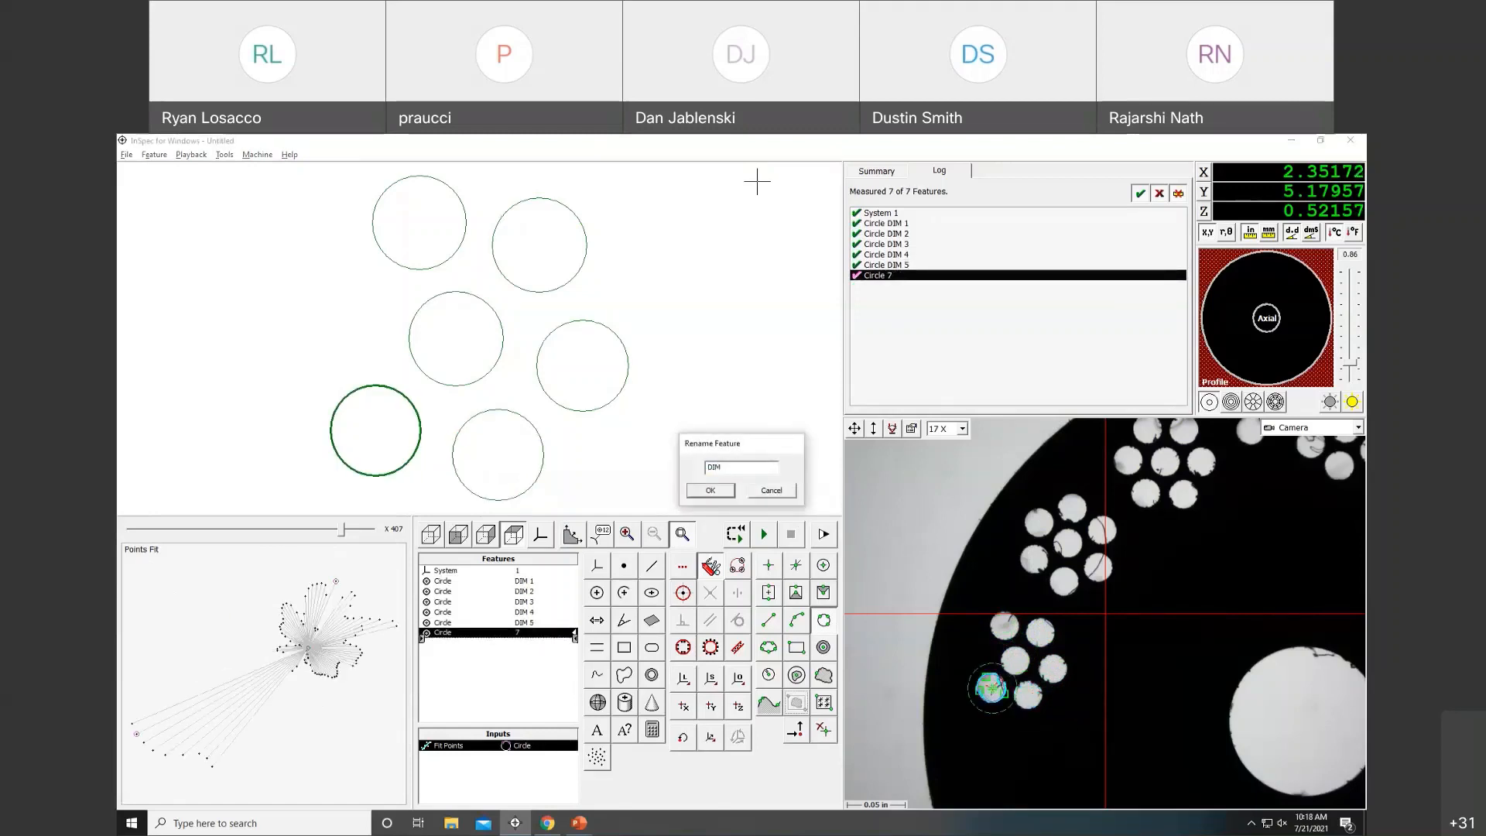
{"action": "type", "text": " 6"}
{"action": "key", "text": "Return"}
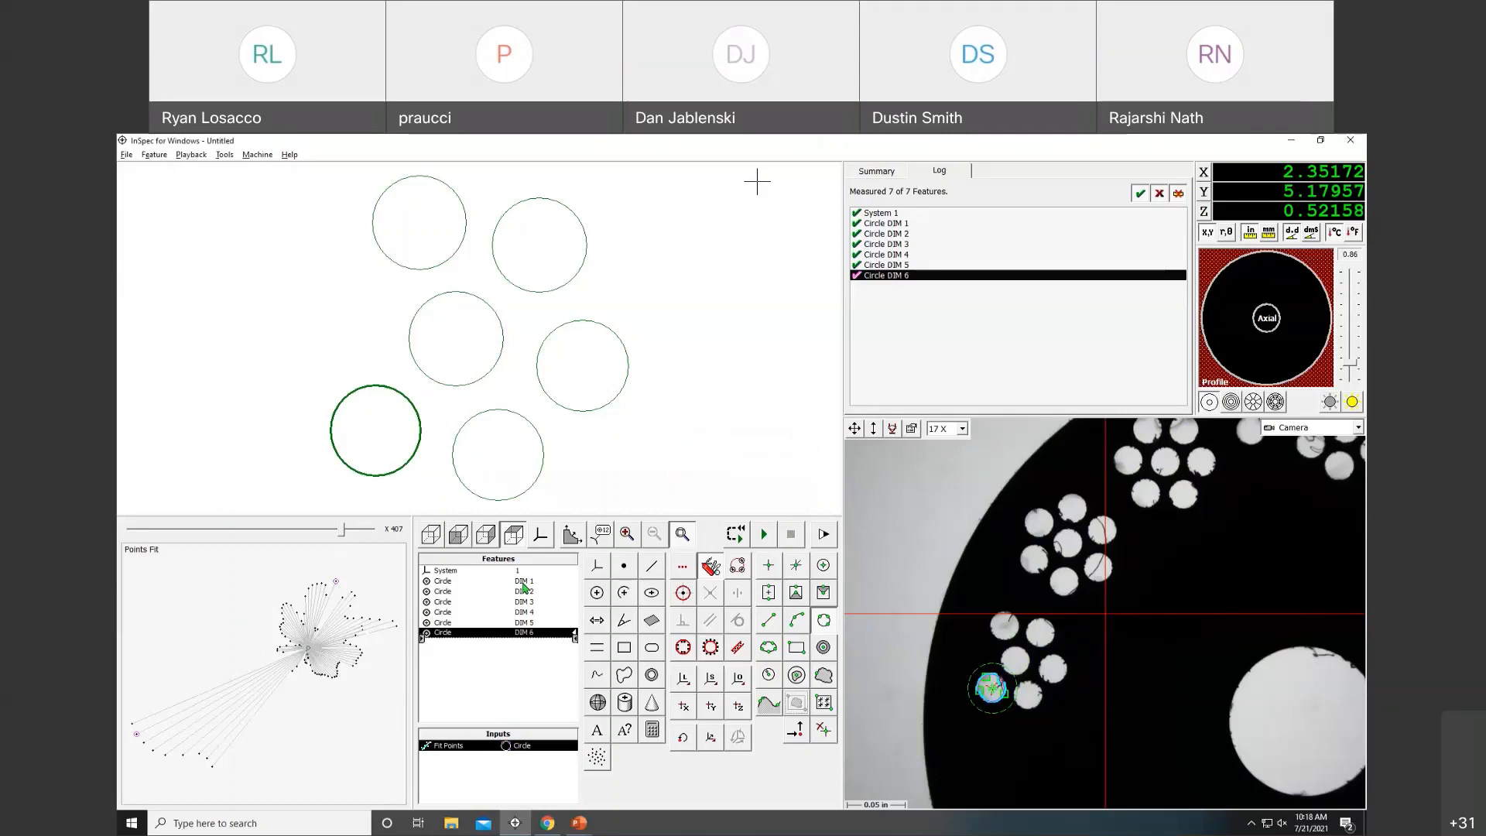
{"action": "left_click_drag", "start_coordinate": [534, 582], "coordinate": [522, 636]}
{"action": "right_click", "coordinate": [519, 635]}
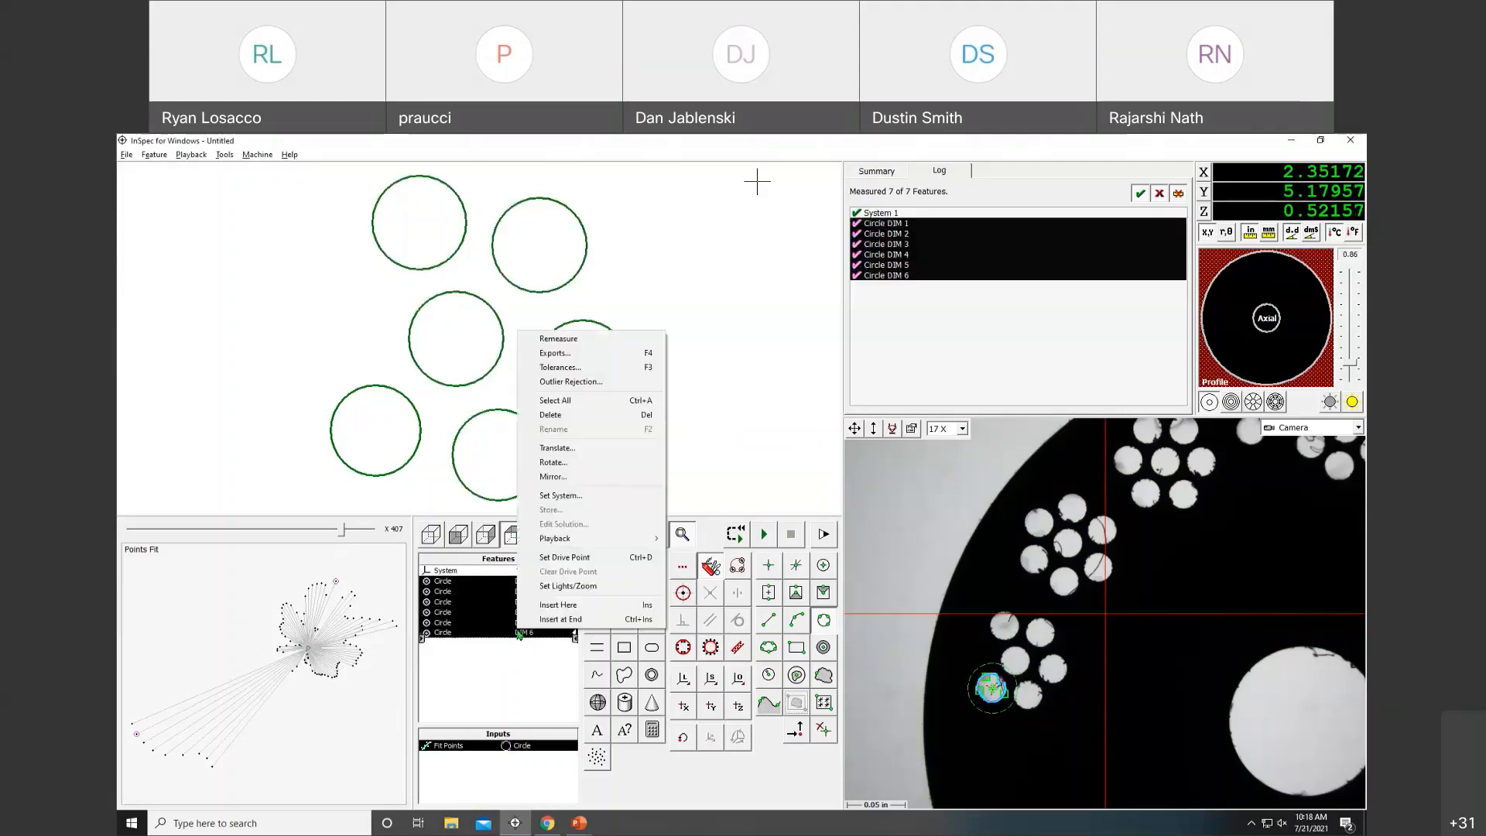
{"action": "left_click", "coordinate": [583, 450]}
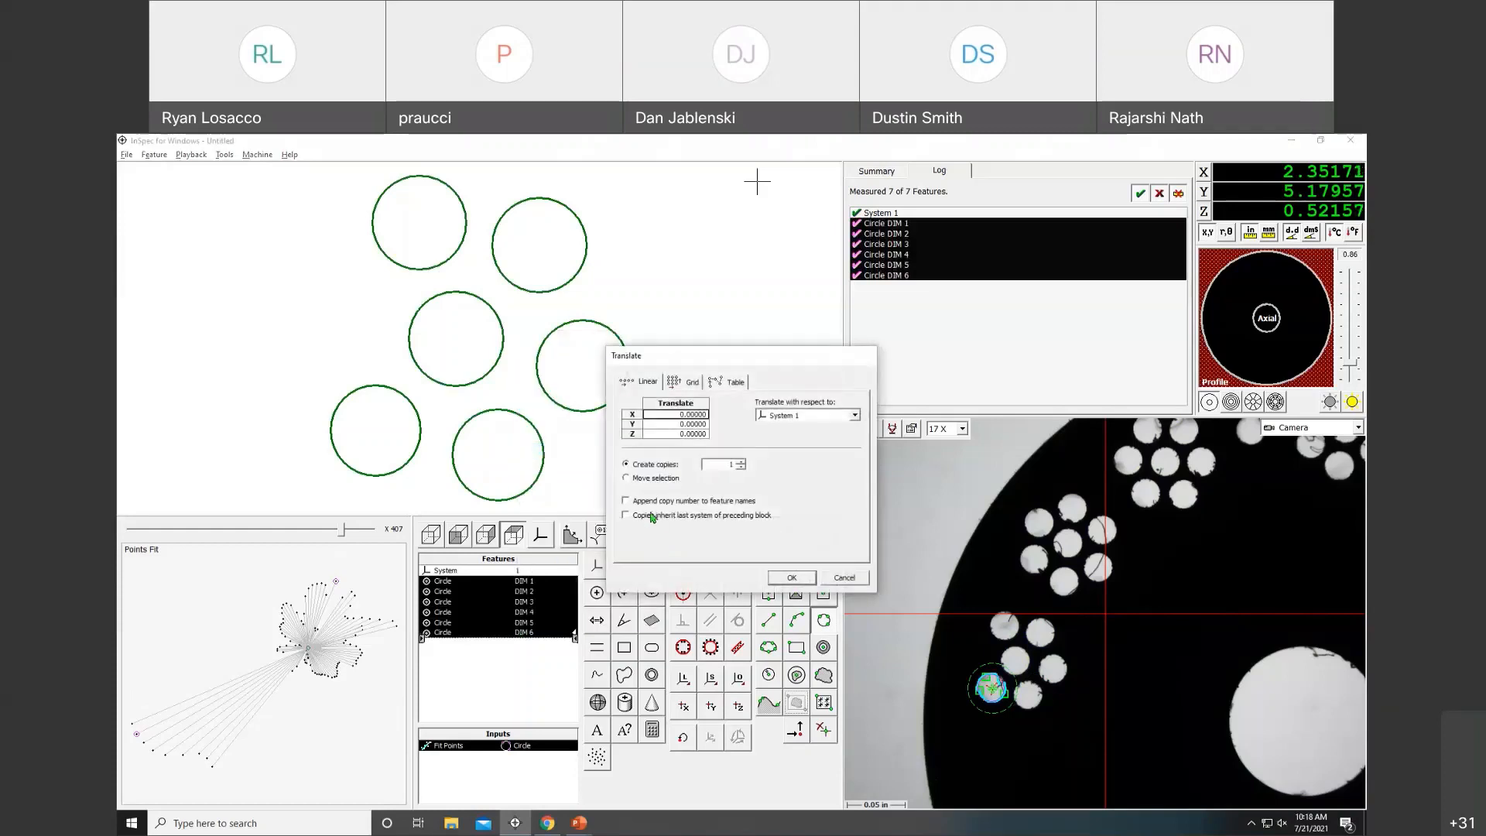
{"action": "left_click", "coordinate": [727, 507]}
{"action": "left_click", "coordinate": [859, 579]}
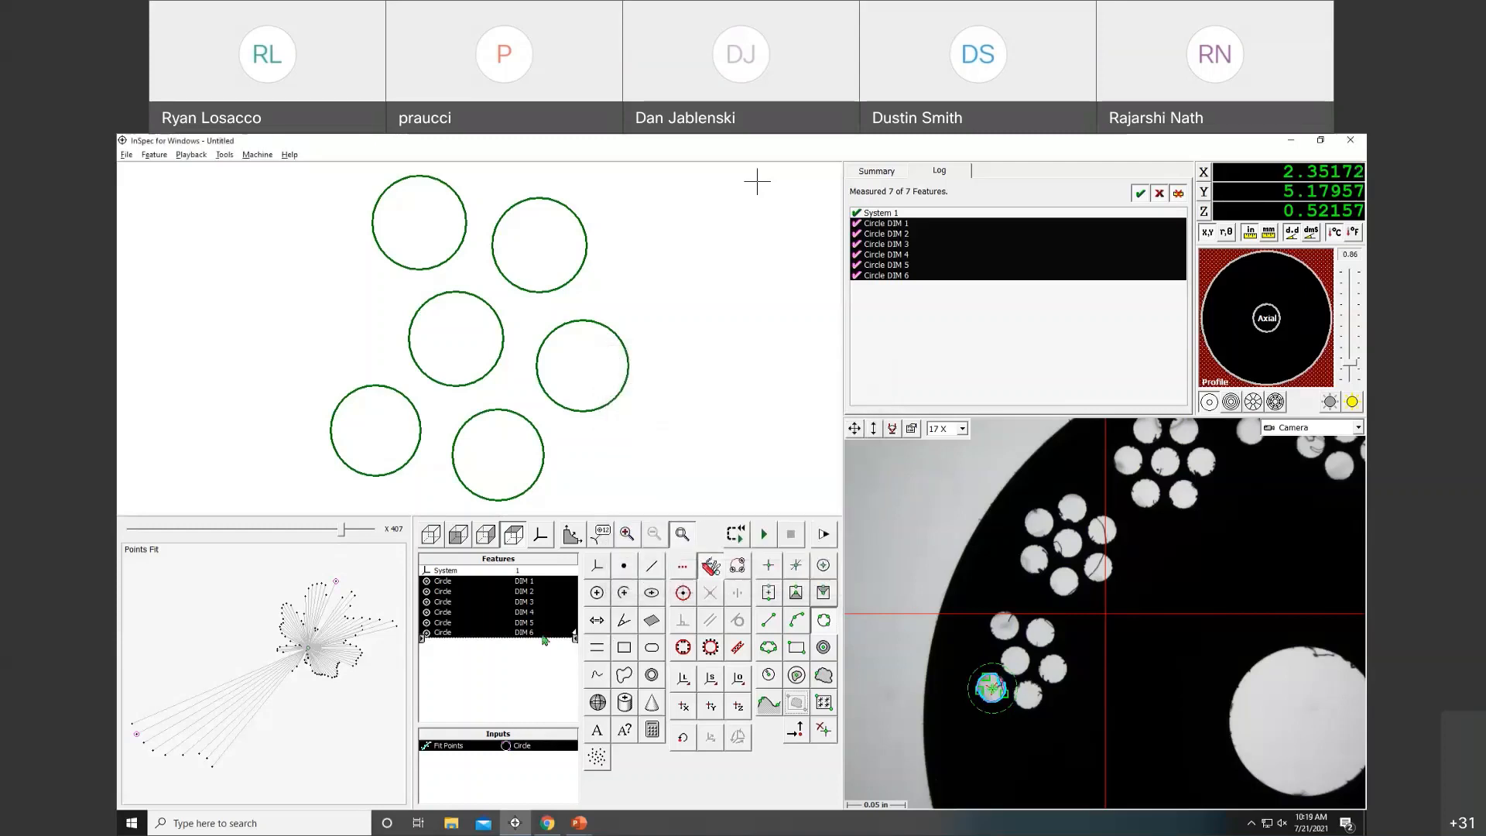
Insert a Part Separator feature after the DIM 6 circle.
{"action": "left_click", "coordinate": [154, 155]}
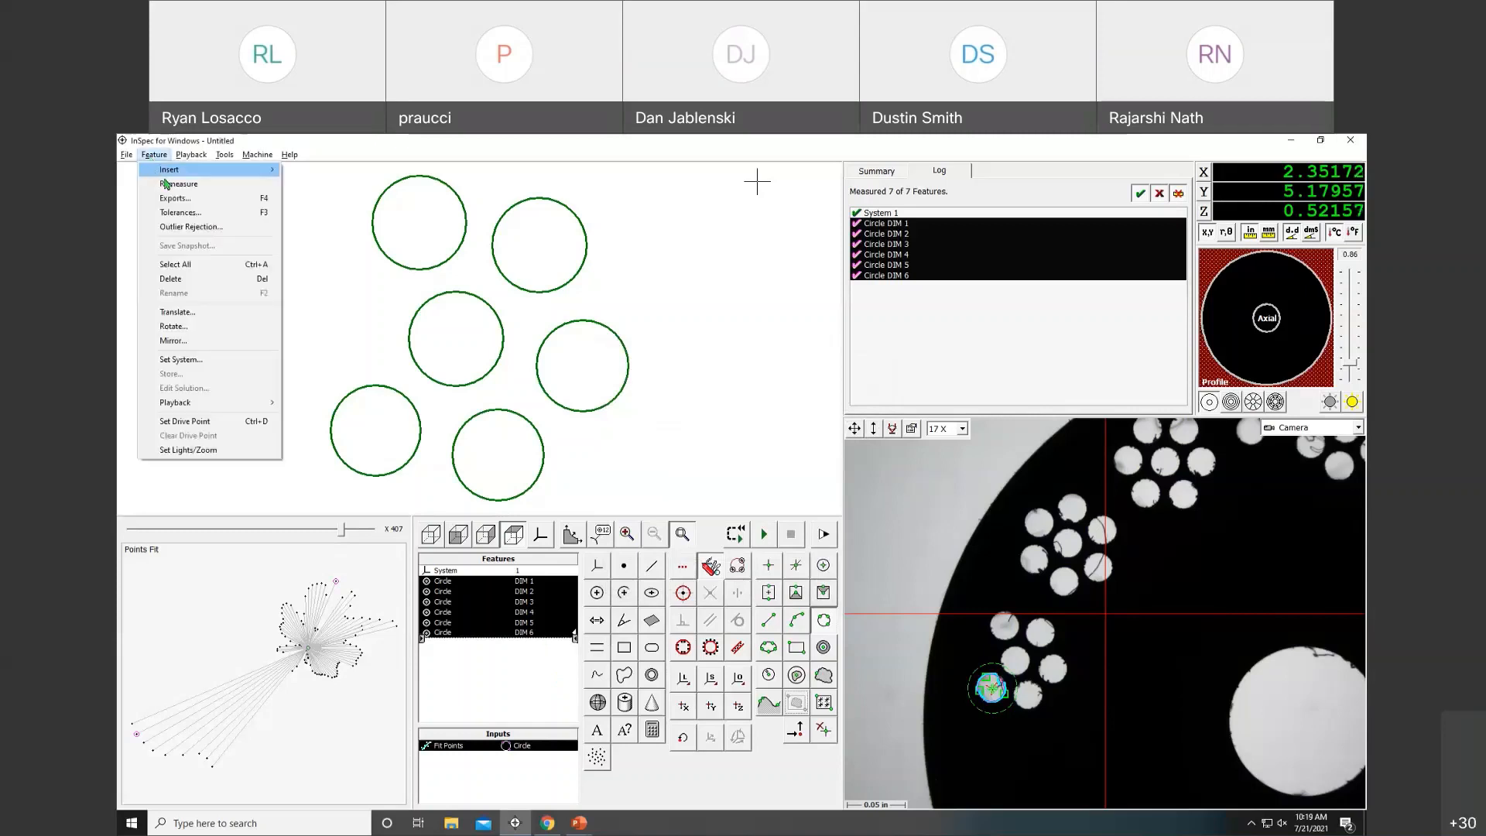
{"action": "mouse_move", "coordinate": [209, 170]}
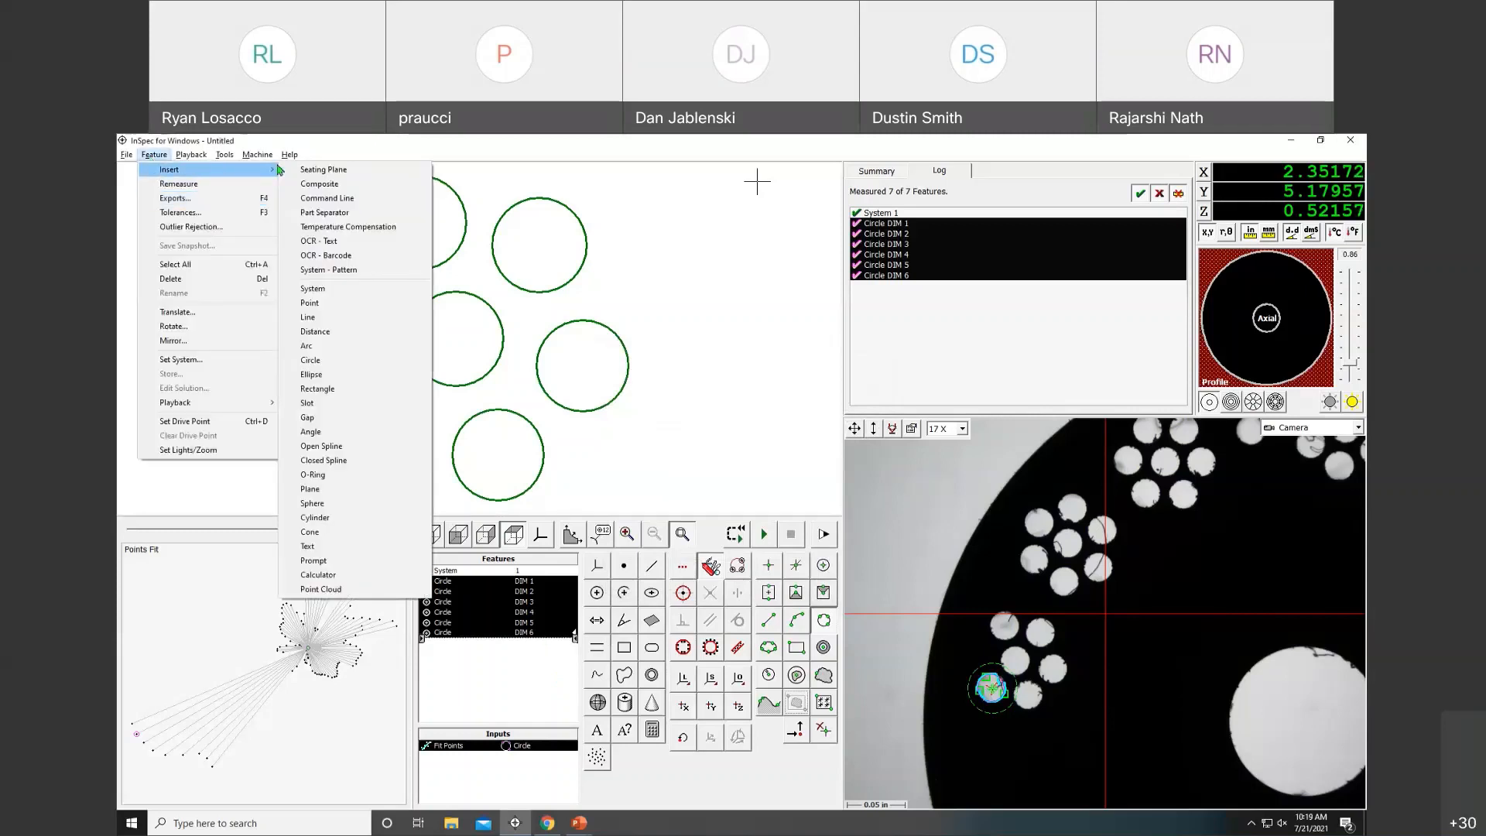
{"action": "left_click", "coordinate": [372, 212]}
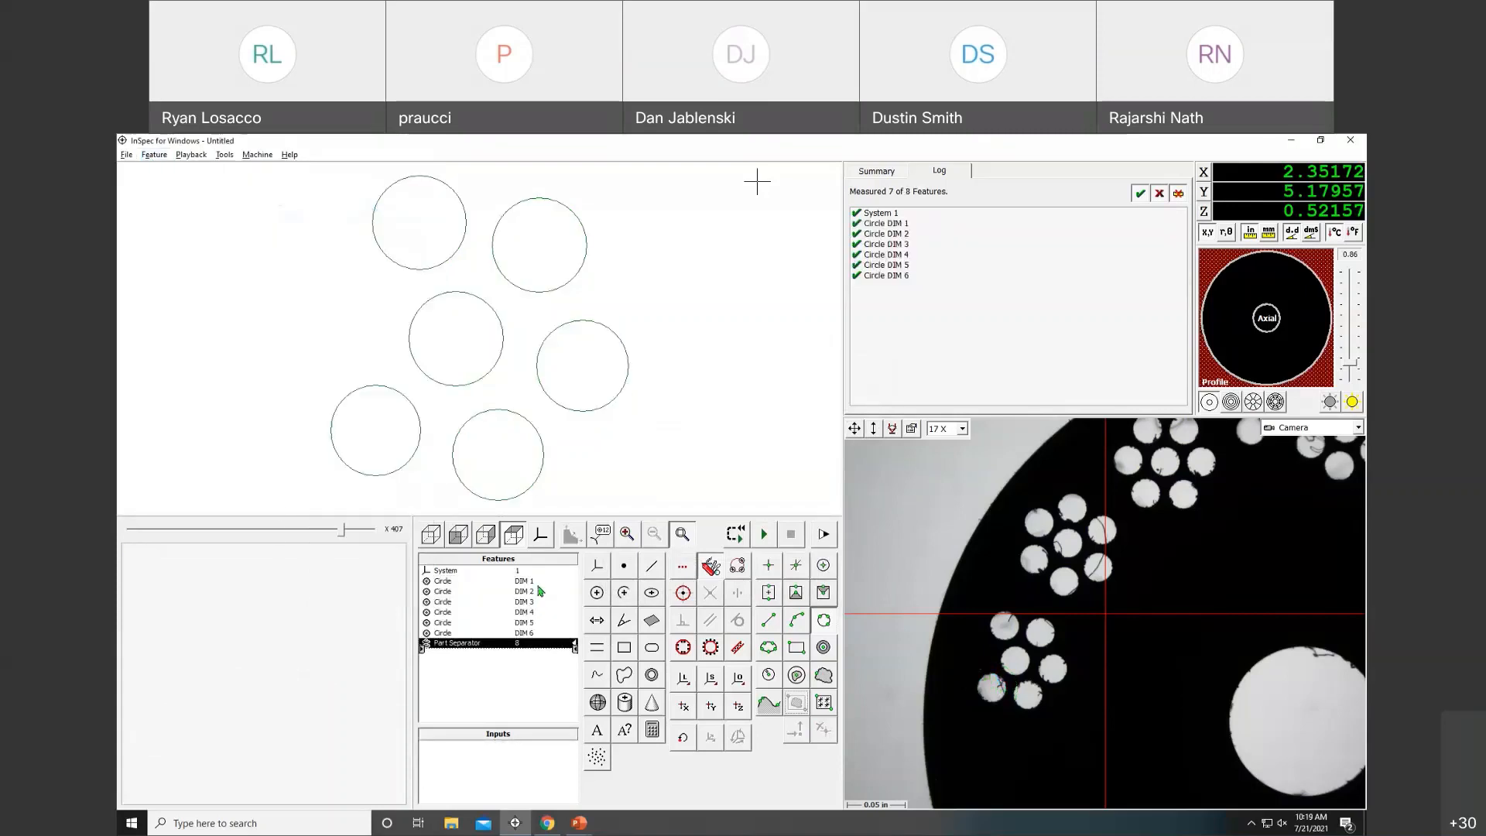
Set circles DIM 1 to DIM 6 to export Center X, Center Y and Diameter, including nominals and tolerances and labels.
{"action": "left_click_drag", "start_coordinate": [540, 580], "coordinate": [546, 622]}
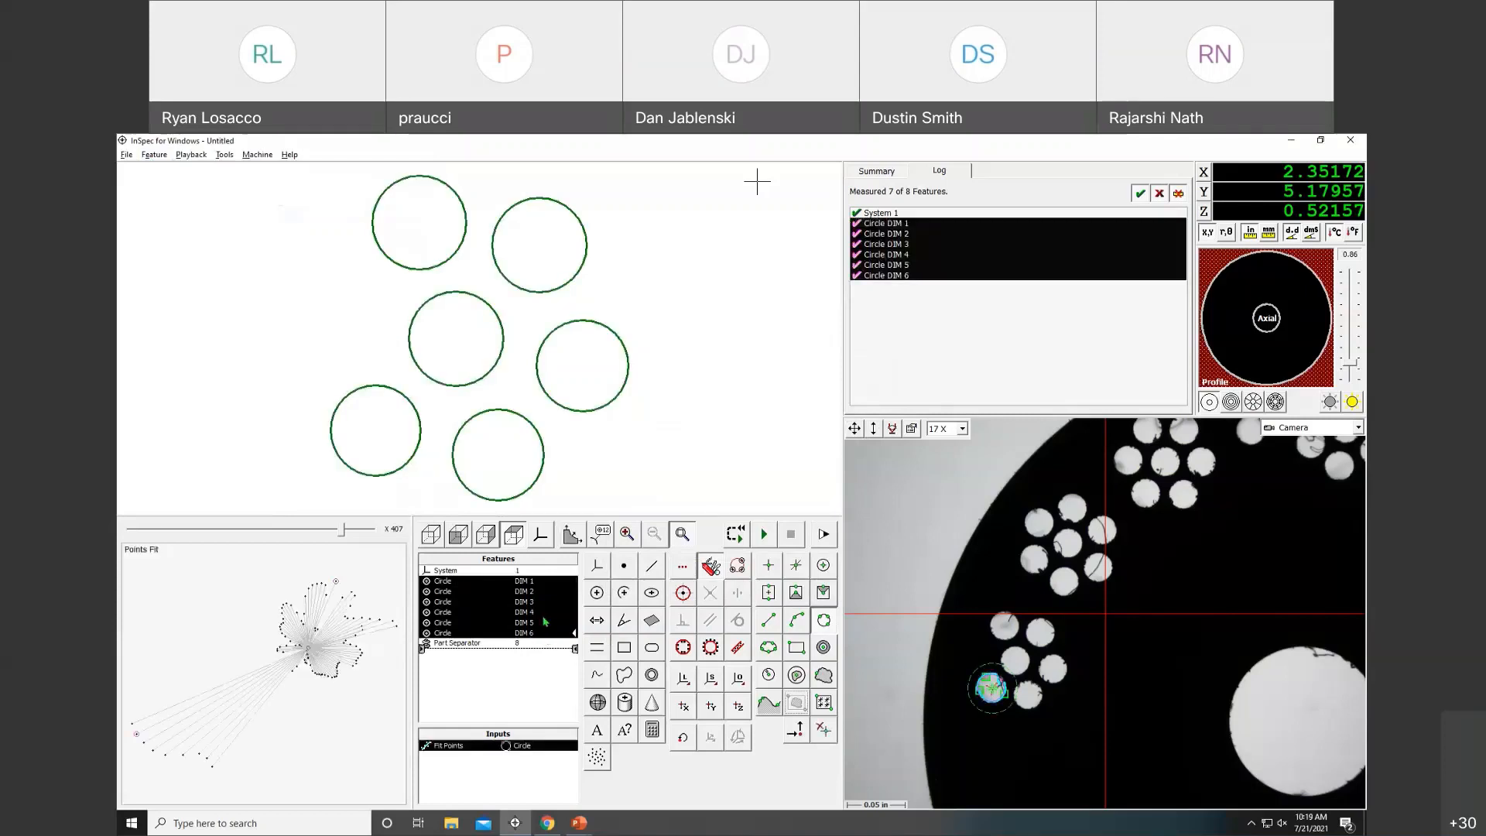
{"action": "right_click", "coordinate": [546, 622]}
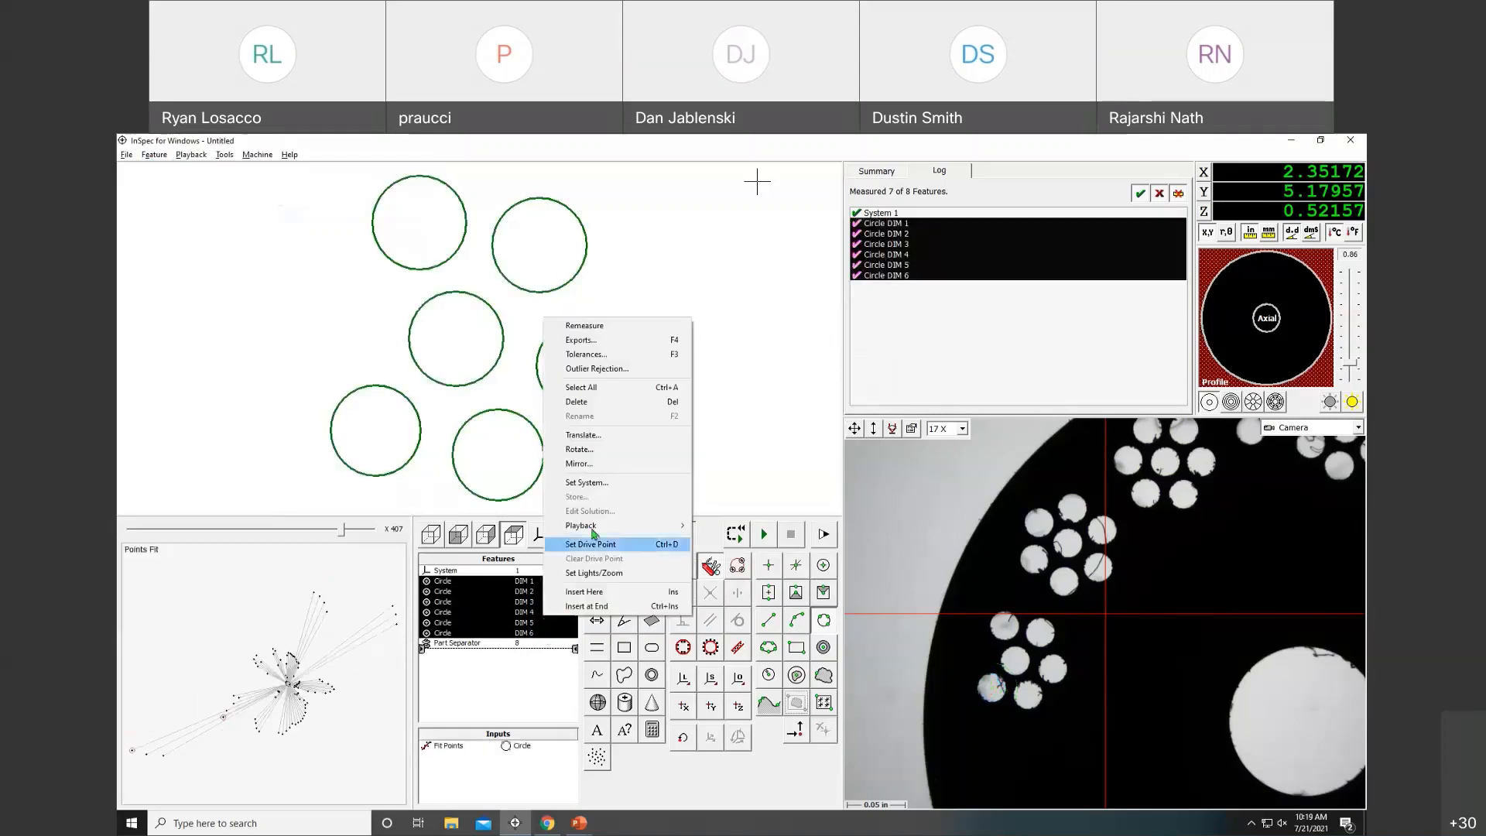
{"action": "left_click", "coordinate": [629, 347]}
{"action": "left_click", "coordinate": [728, 412]}
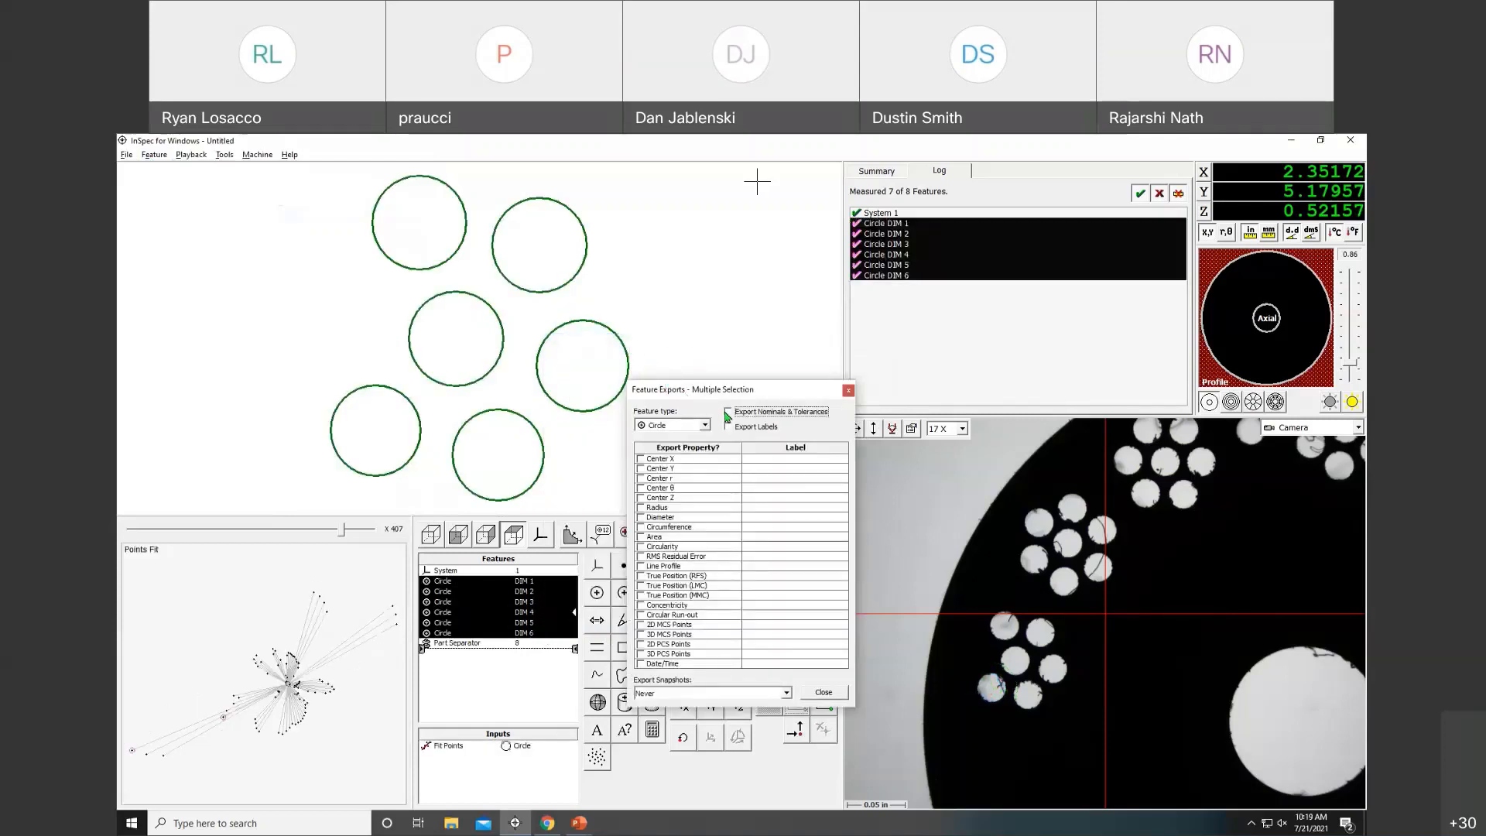
{"action": "left_click", "coordinate": [728, 426]}
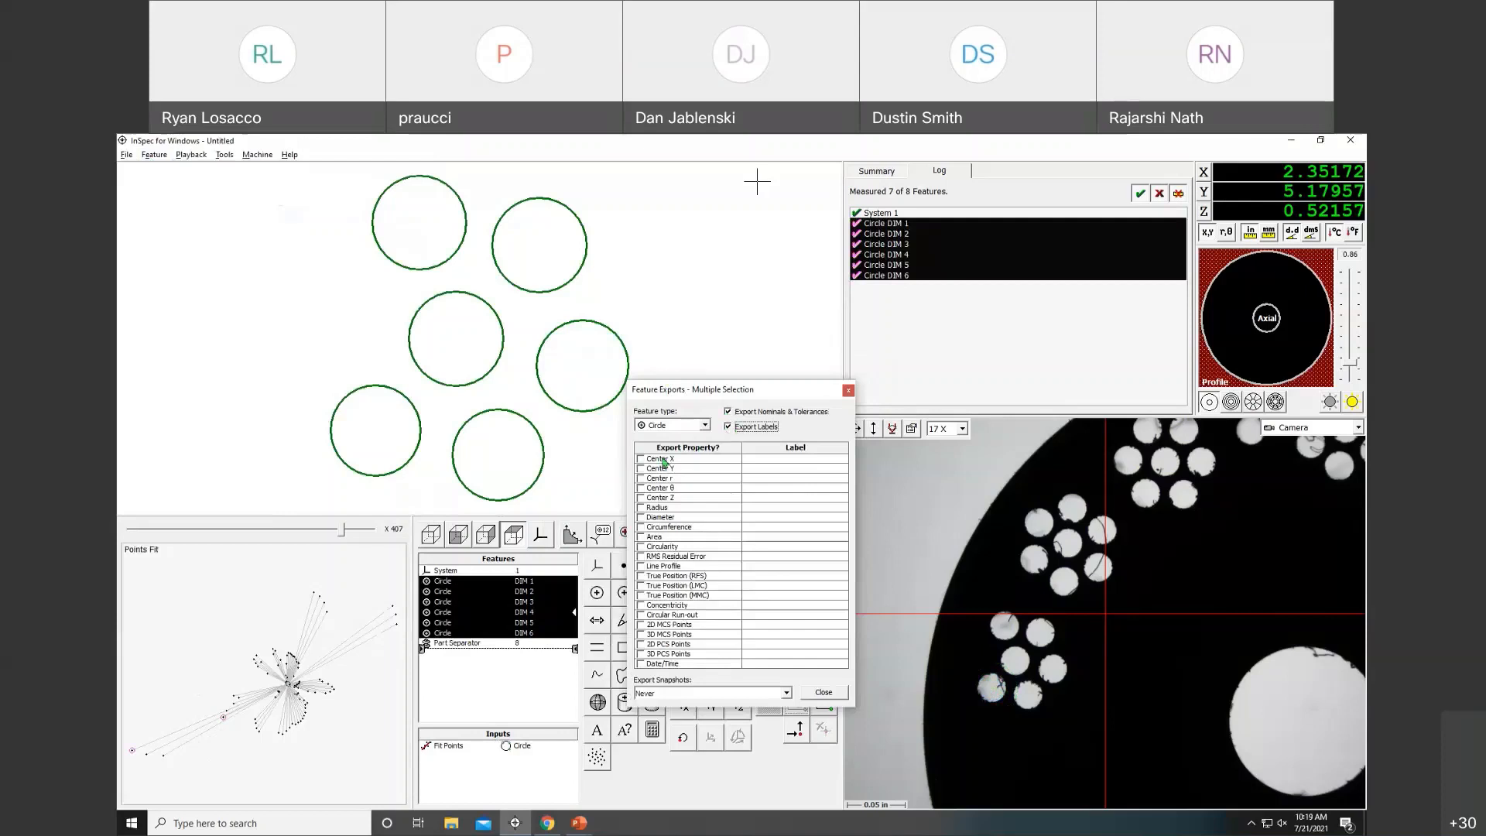
{"action": "left_click", "coordinate": [641, 517]}
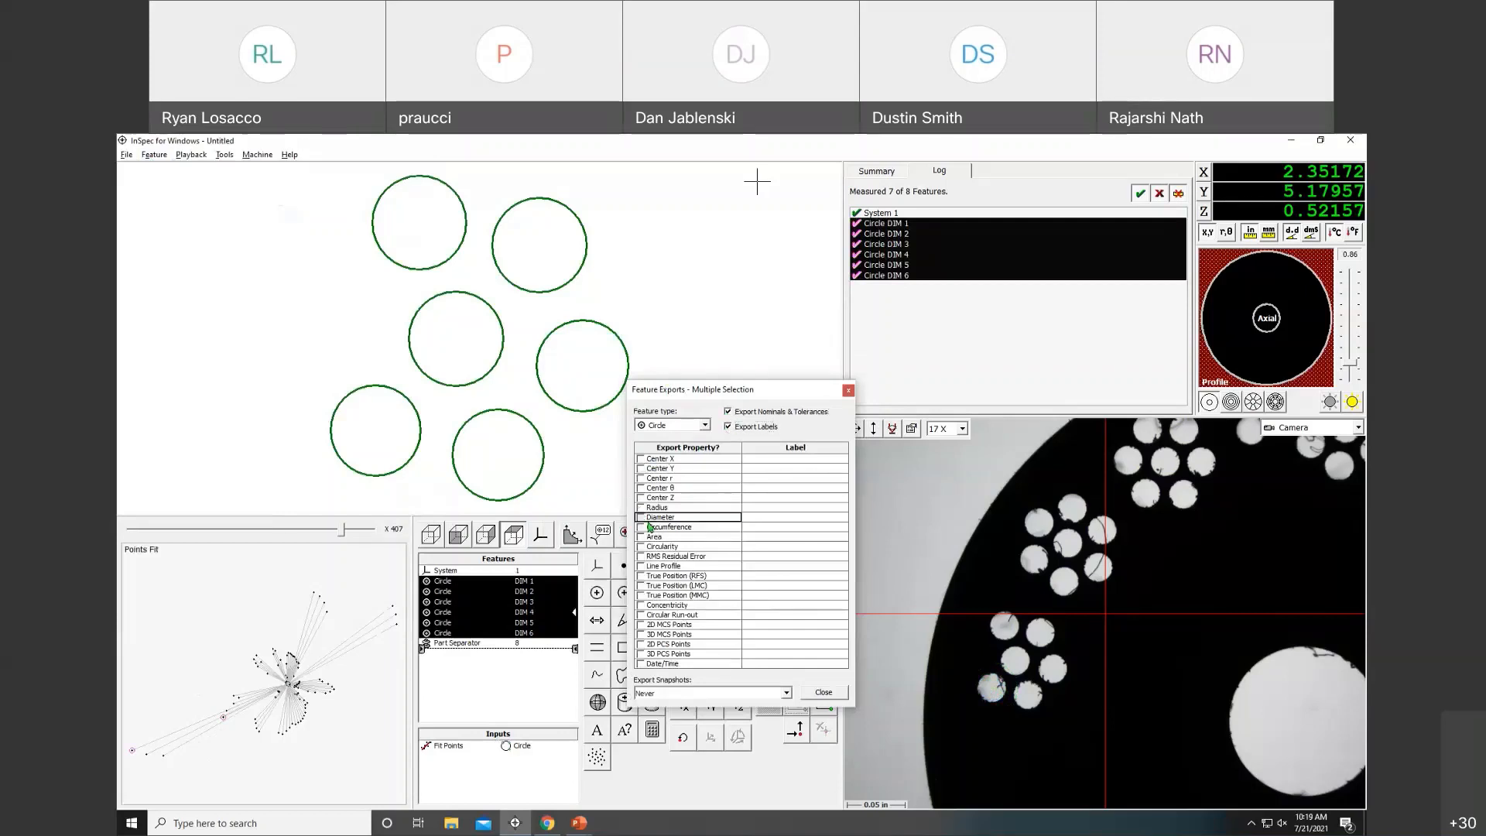
{"action": "left_click", "coordinate": [641, 466]}
{"action": "left_click", "coordinate": [640, 459]}
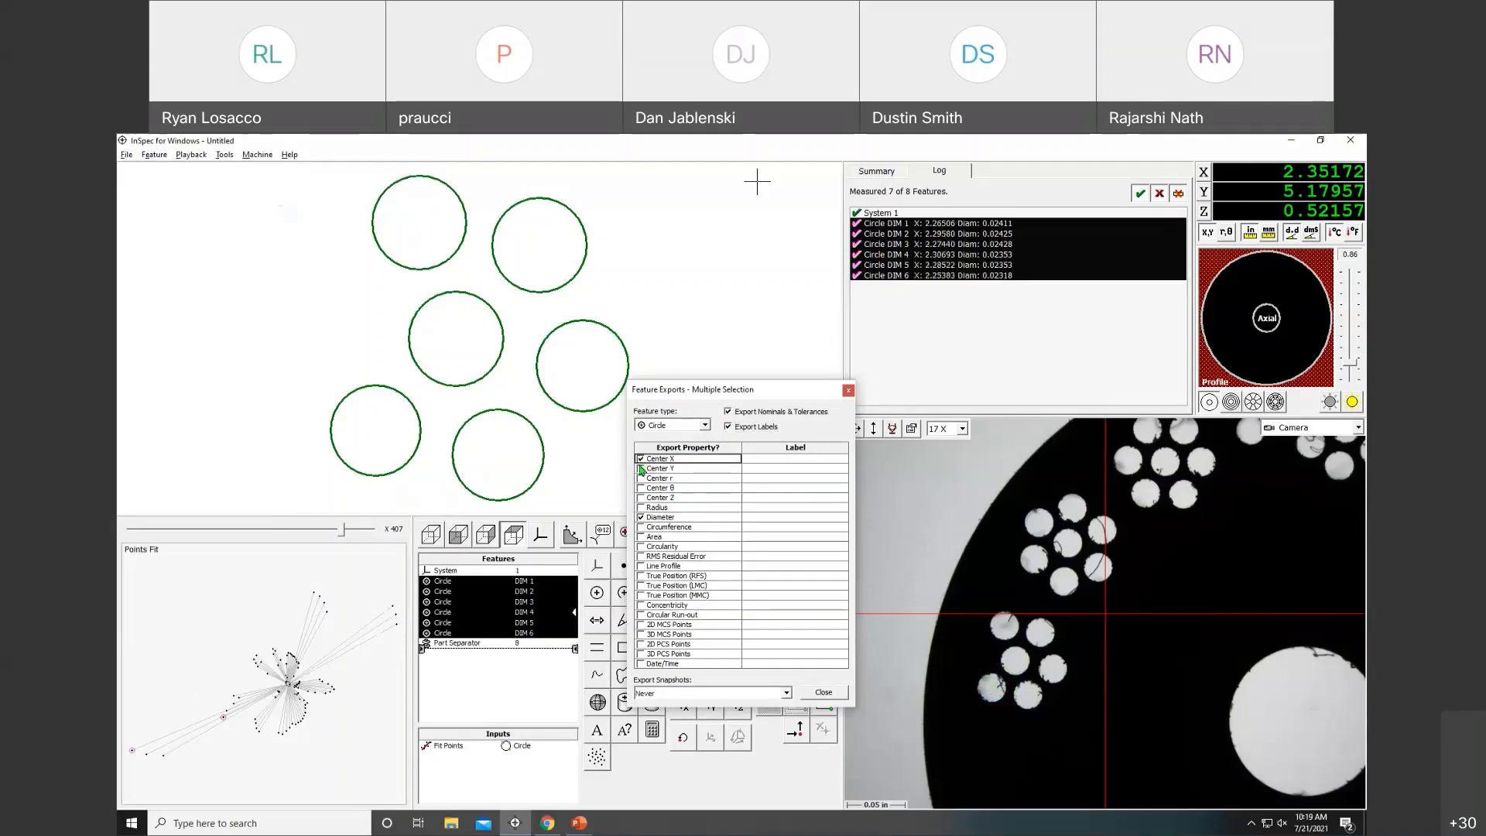
{"action": "left_click", "coordinate": [641, 468]}
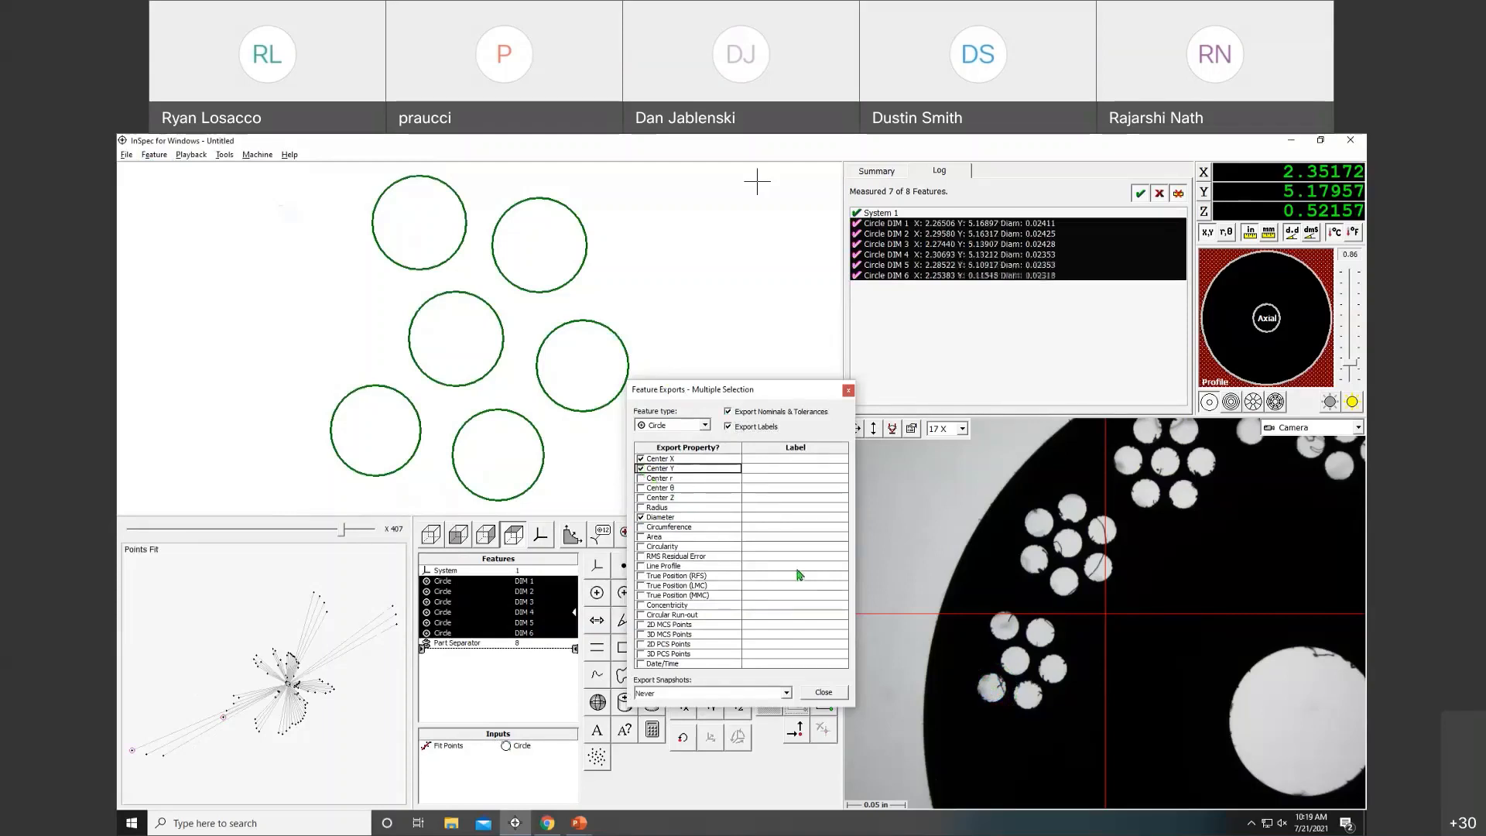
{"action": "left_click", "coordinate": [823, 693]}
{"action": "left_click", "coordinate": [726, 475]}
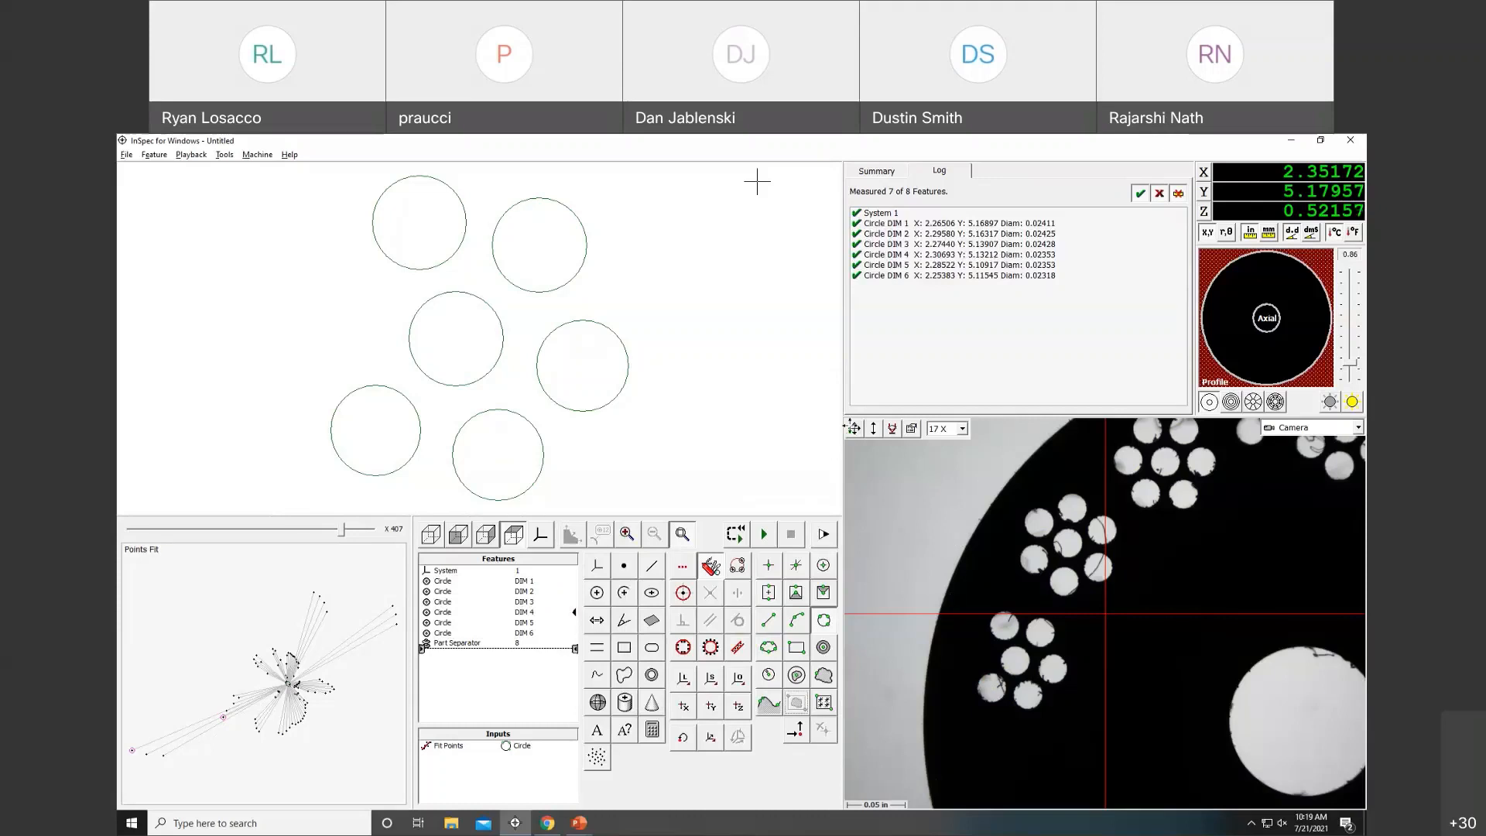
Measure the upper-left, left and center holes of the neighbouring seven-hole cluster as circles.
{"action": "left_click", "coordinate": [598, 594]}
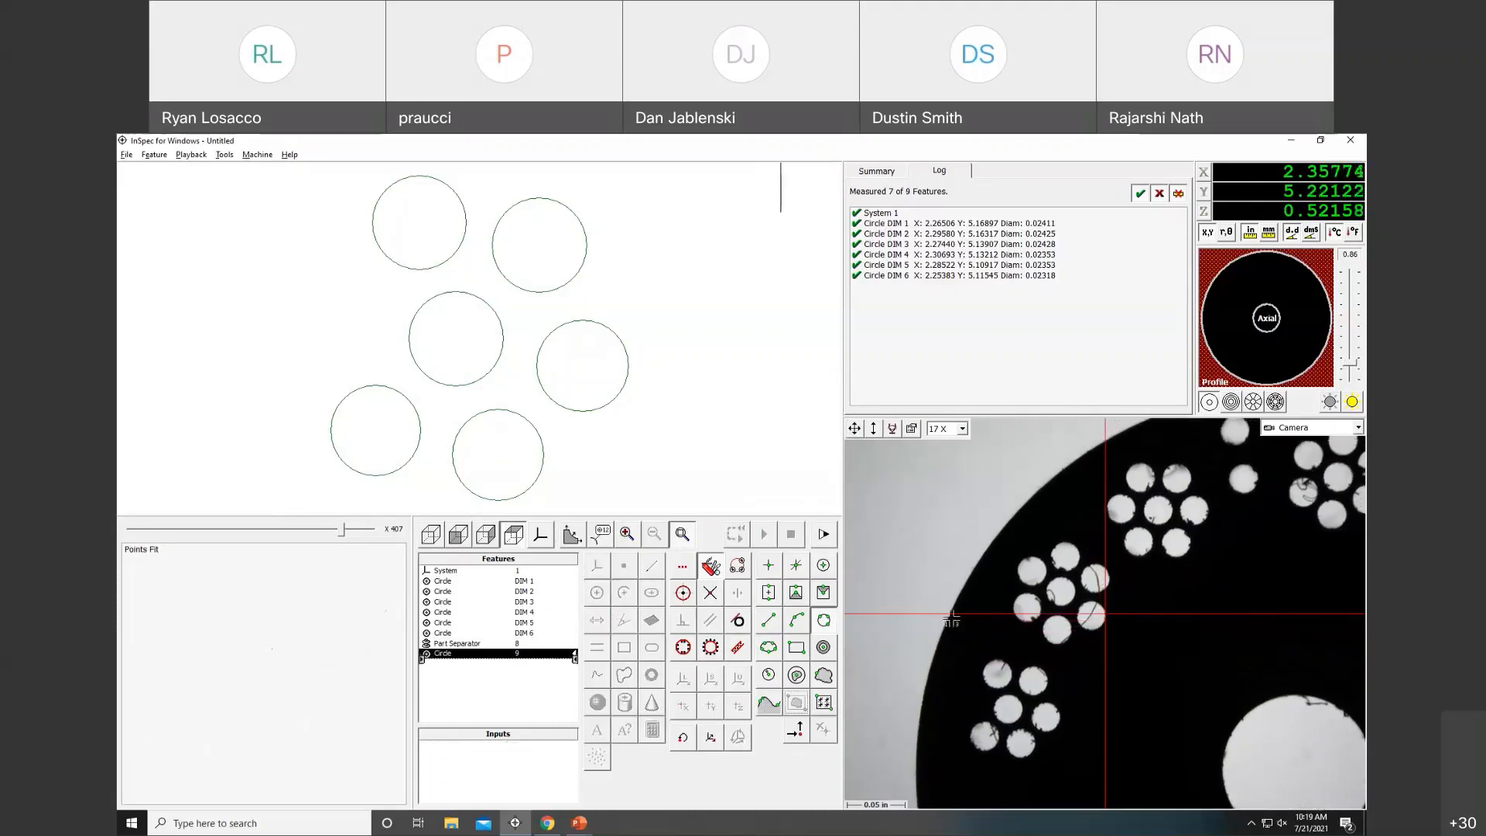
{"action": "left_click", "coordinate": [1037, 584]}
{"action": "left_click", "coordinate": [1016, 599]}
{"action": "left_click", "coordinate": [1016, 619]}
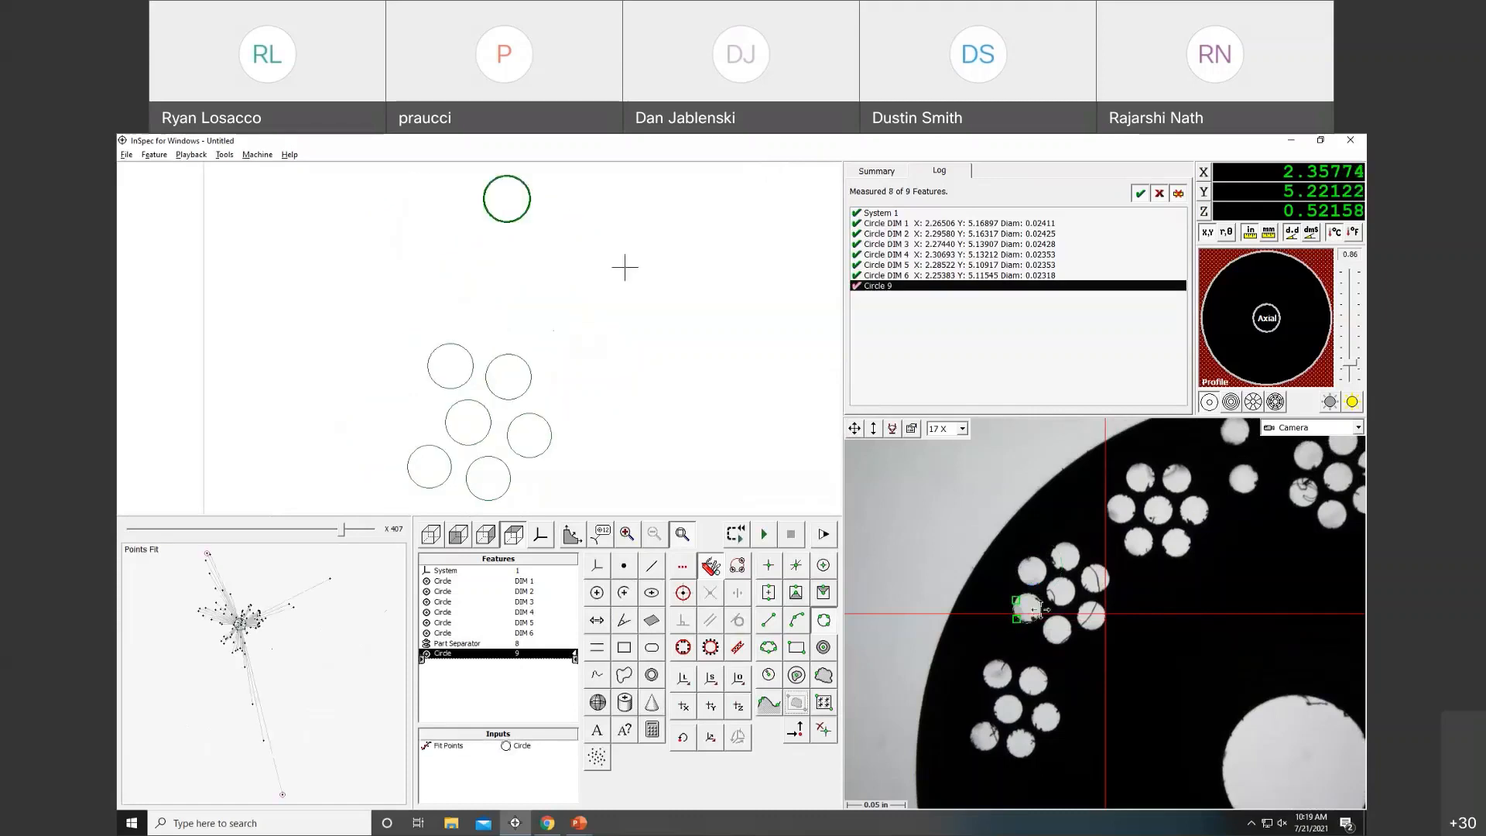
{"action": "left_click", "coordinate": [1037, 610]}
{"action": "left_click", "coordinate": [1055, 580]}
{"action": "left_click", "coordinate": [1067, 596]}
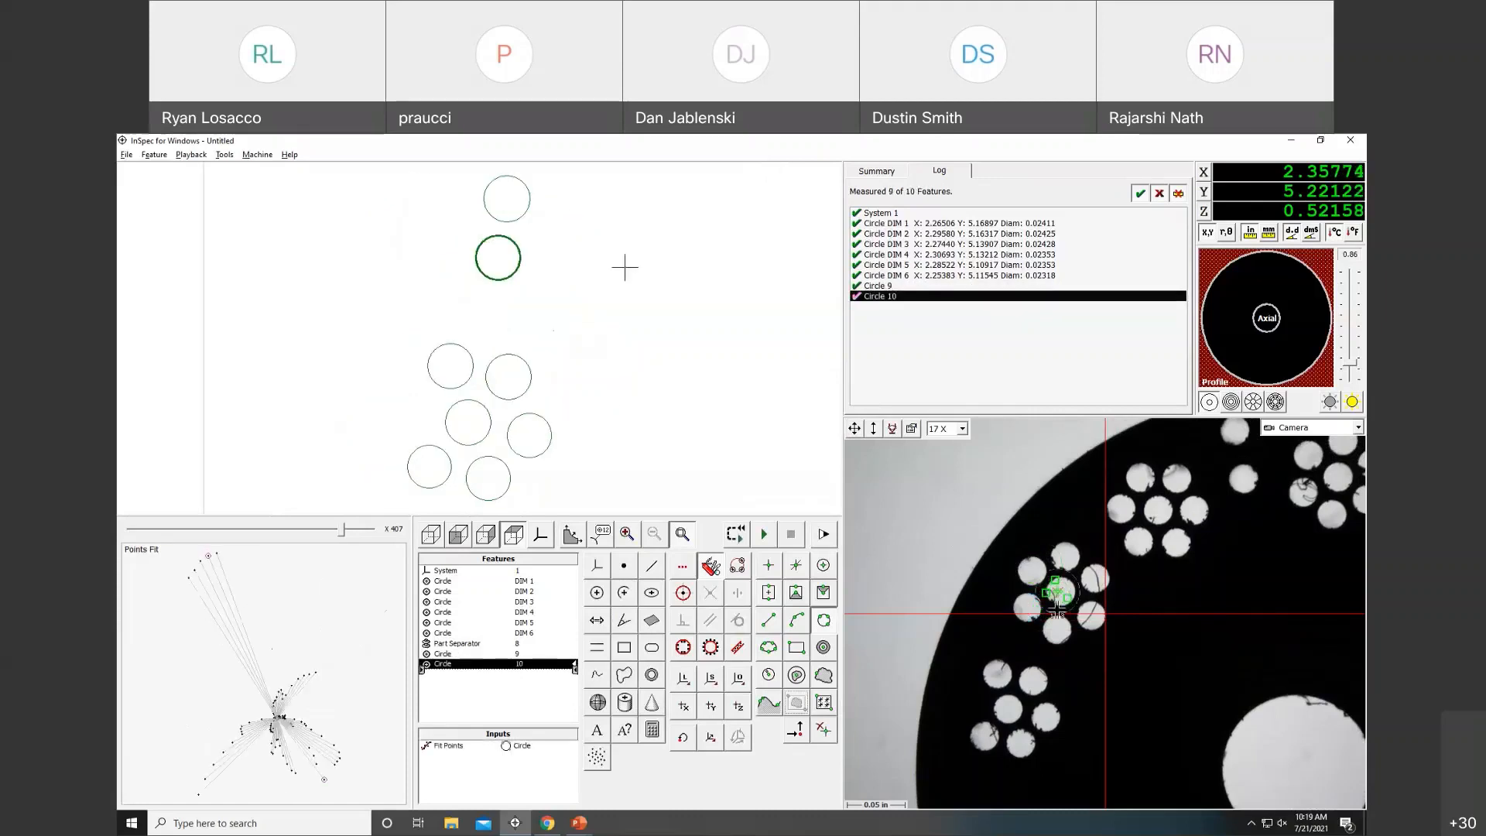
{"action": "left_click", "coordinate": [1056, 612]}
Measure the bottom and lower-right holes of the second cluster as circles.
{"action": "left_click", "coordinate": [1046, 621]}
{"action": "left_click", "coordinate": [1046, 637]}
{"action": "left_click", "coordinate": [1069, 631]}
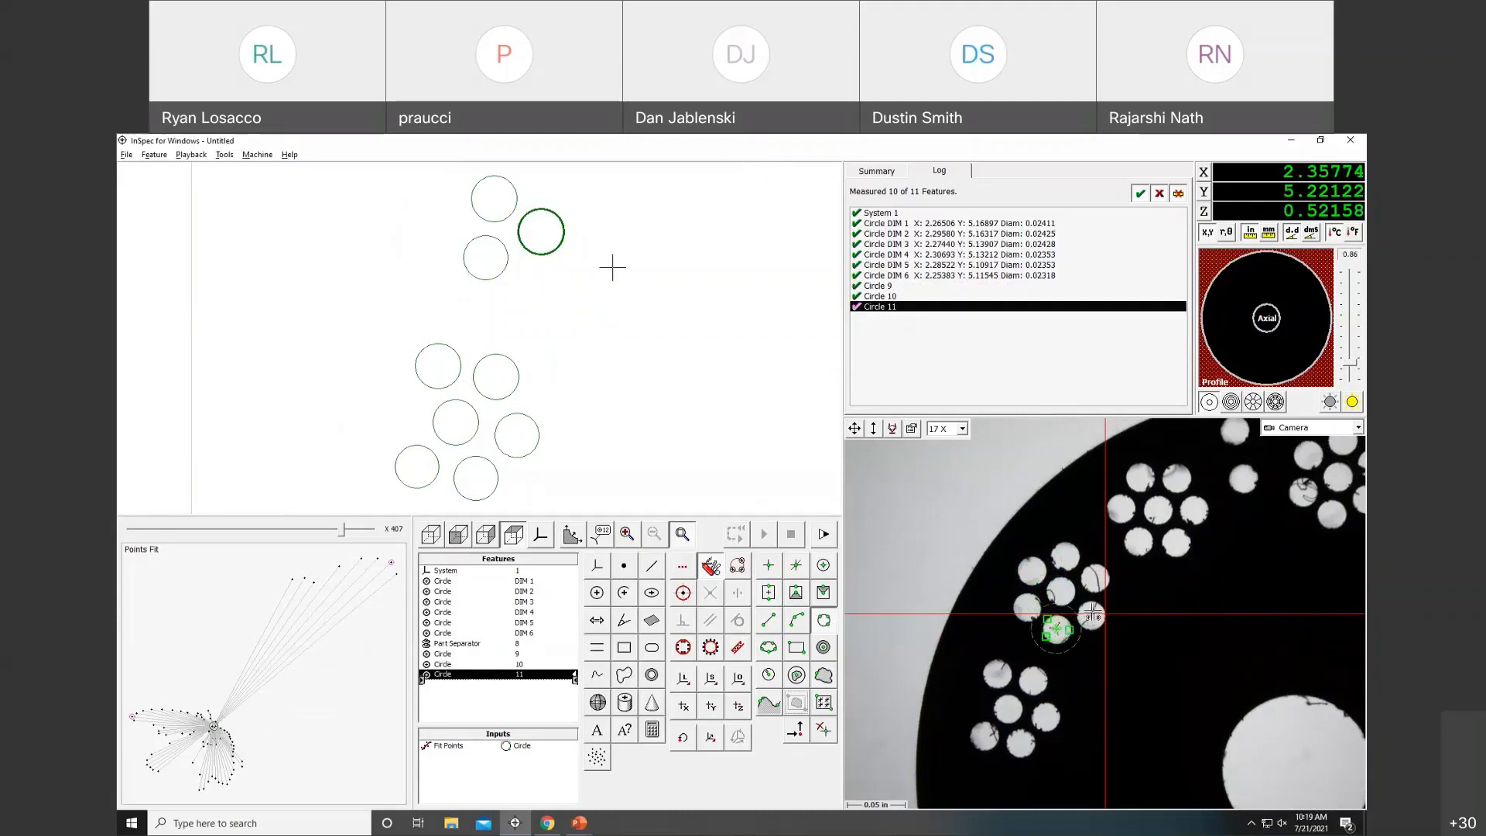
{"action": "left_click", "coordinate": [1075, 610]}
{"action": "left_click", "coordinate": [1093, 601]}
{"action": "left_click", "coordinate": [1093, 623]}
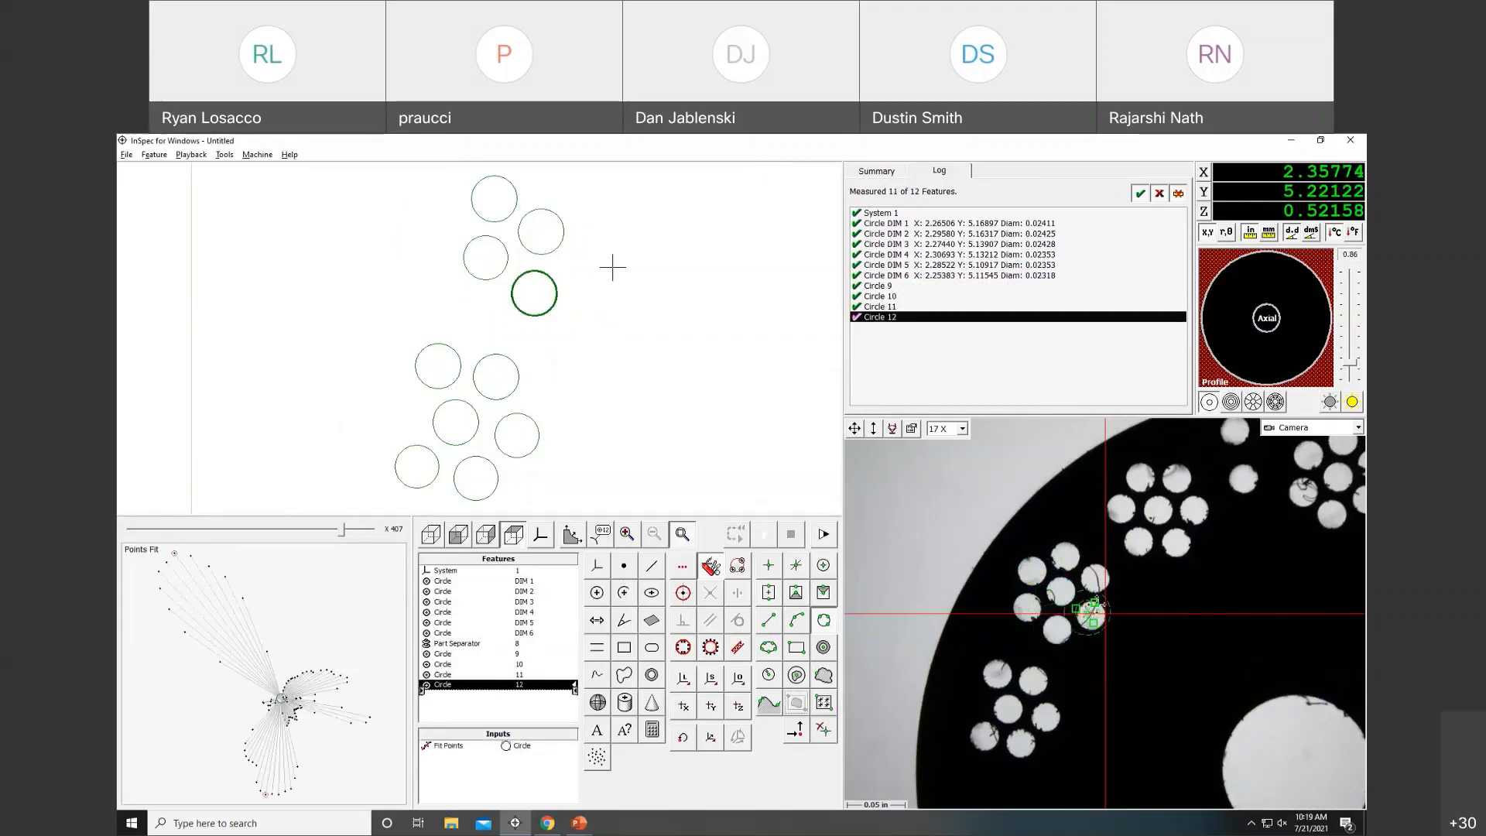
{"action": "left_click", "coordinate": [1076, 611]}
Measure the upper-right and top holes of the second cluster as circles.
{"action": "left_click", "coordinate": [1093, 565]}
{"action": "left_click", "coordinate": [1105, 579]}
{"action": "left_click", "coordinate": [1090, 591]}
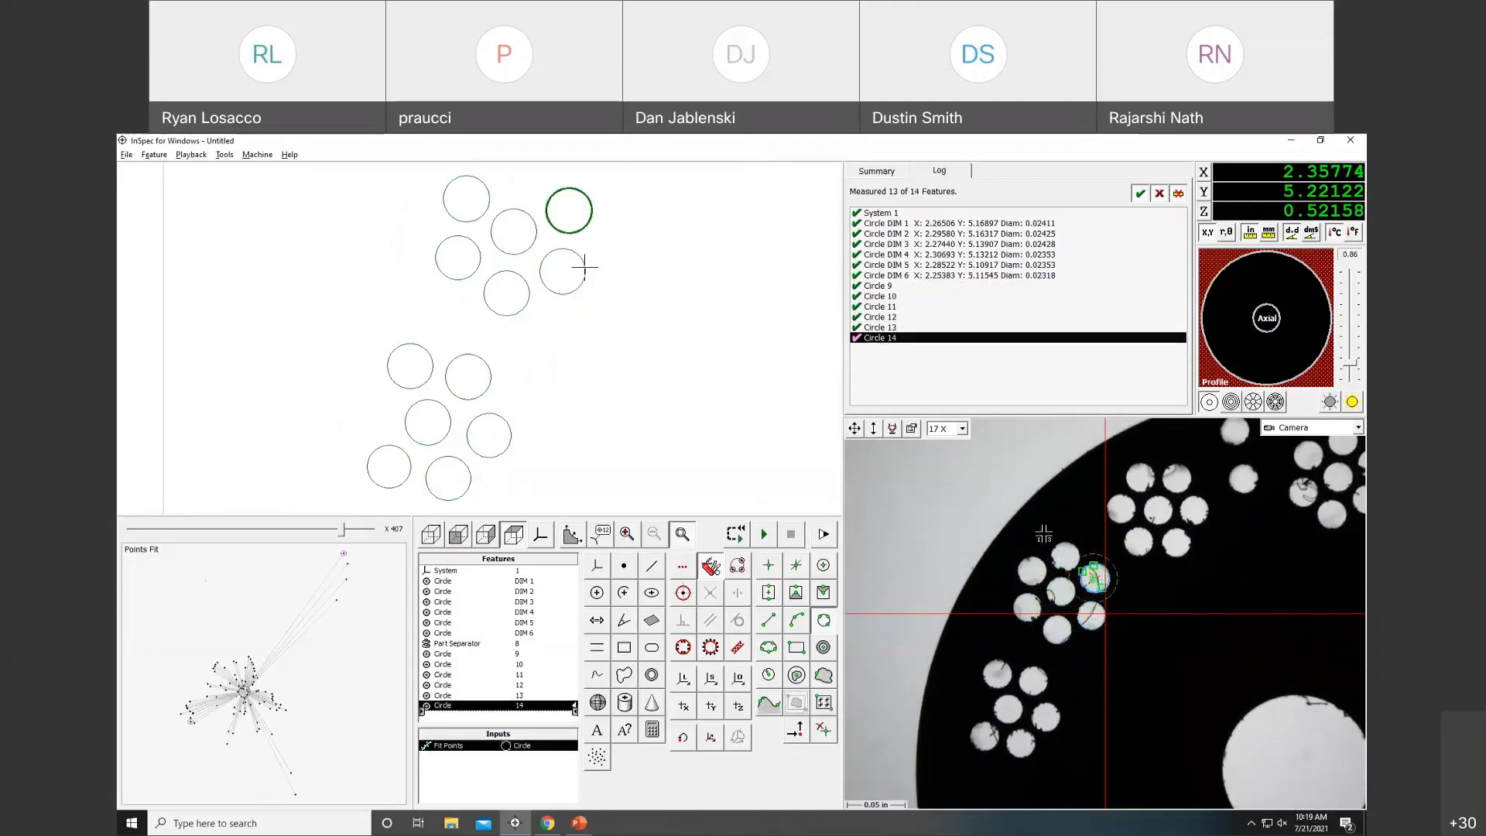
{"action": "left_click", "coordinate": [1062, 542]}
{"action": "left_click", "coordinate": [1055, 553]}
{"action": "left_click", "coordinate": [1074, 566]}
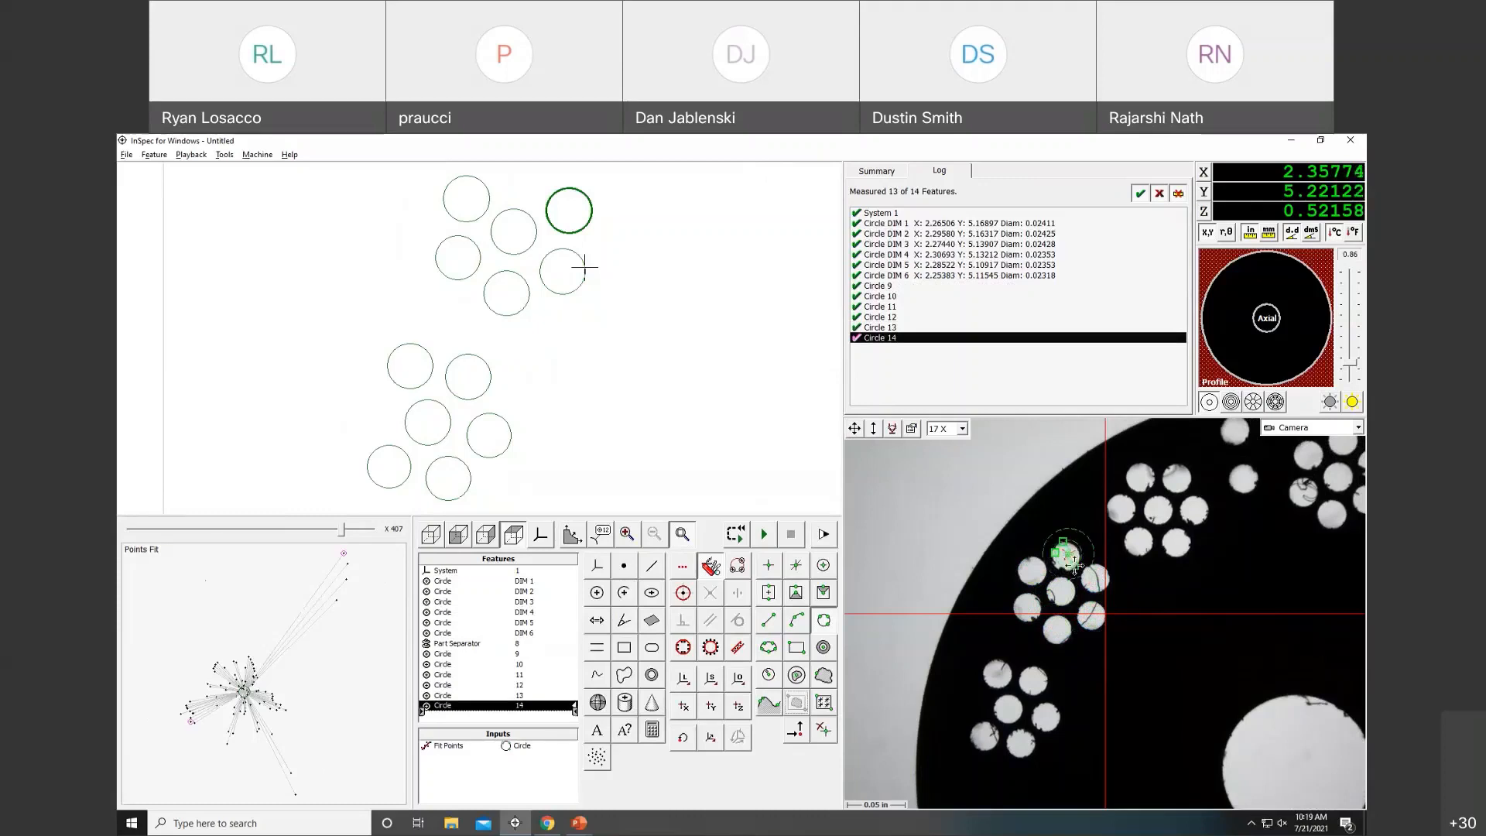
Insert a Part Separator feature after the second cluster's last circle.
{"action": "left_click", "coordinate": [154, 154]}
{"action": "mouse_move", "coordinate": [233, 170]}
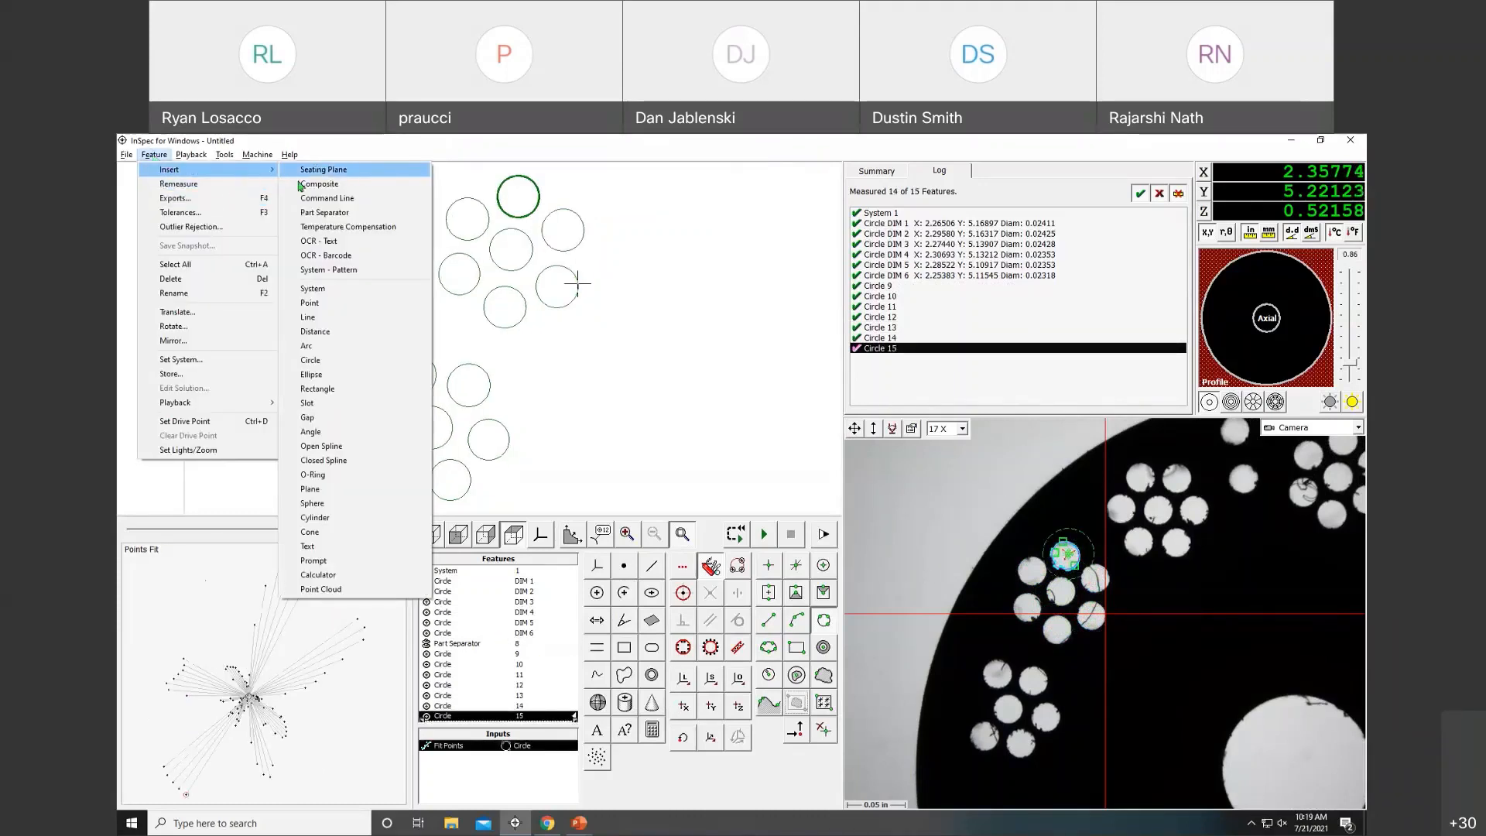
{"action": "left_click", "coordinate": [324, 212]}
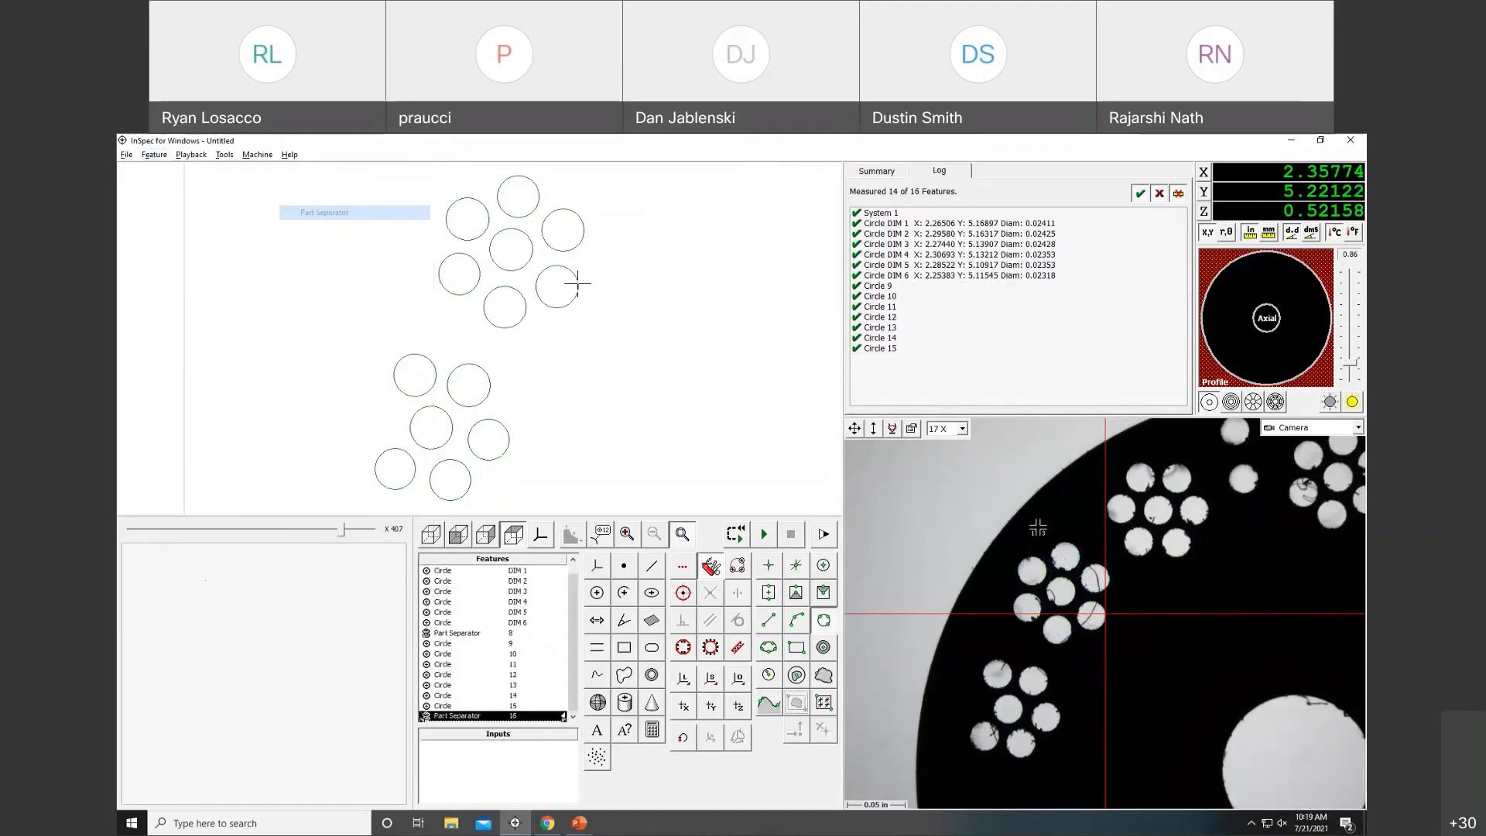
Center the camera on the third hole cluster and measure its upper-left, left and lower-left holes as circles.
{"action": "right_click", "coordinate": [1158, 513]}
{"action": "left_click", "coordinate": [1177, 517]}
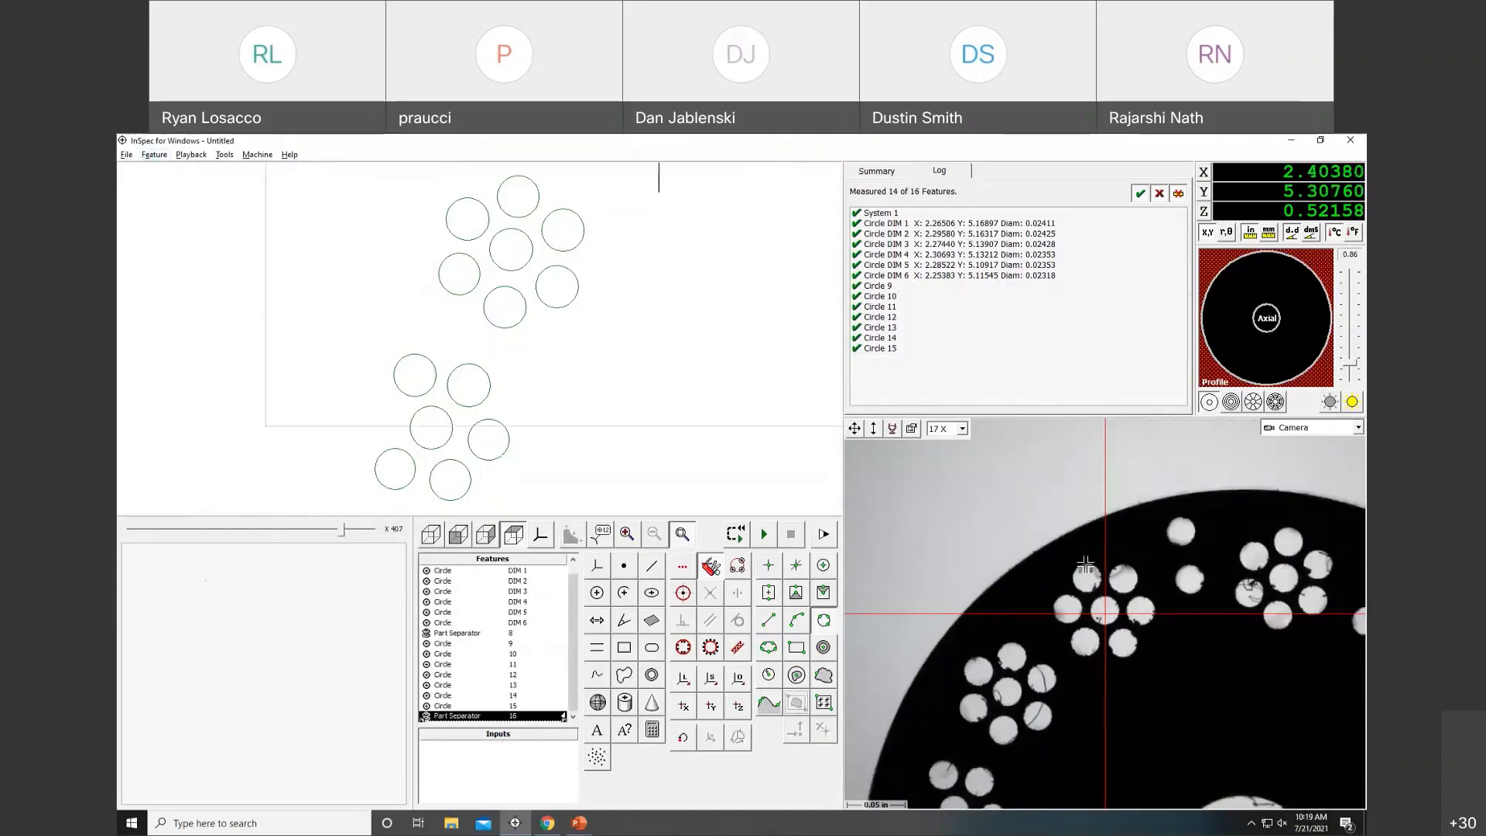
{"action": "left_click", "coordinate": [1086, 579]}
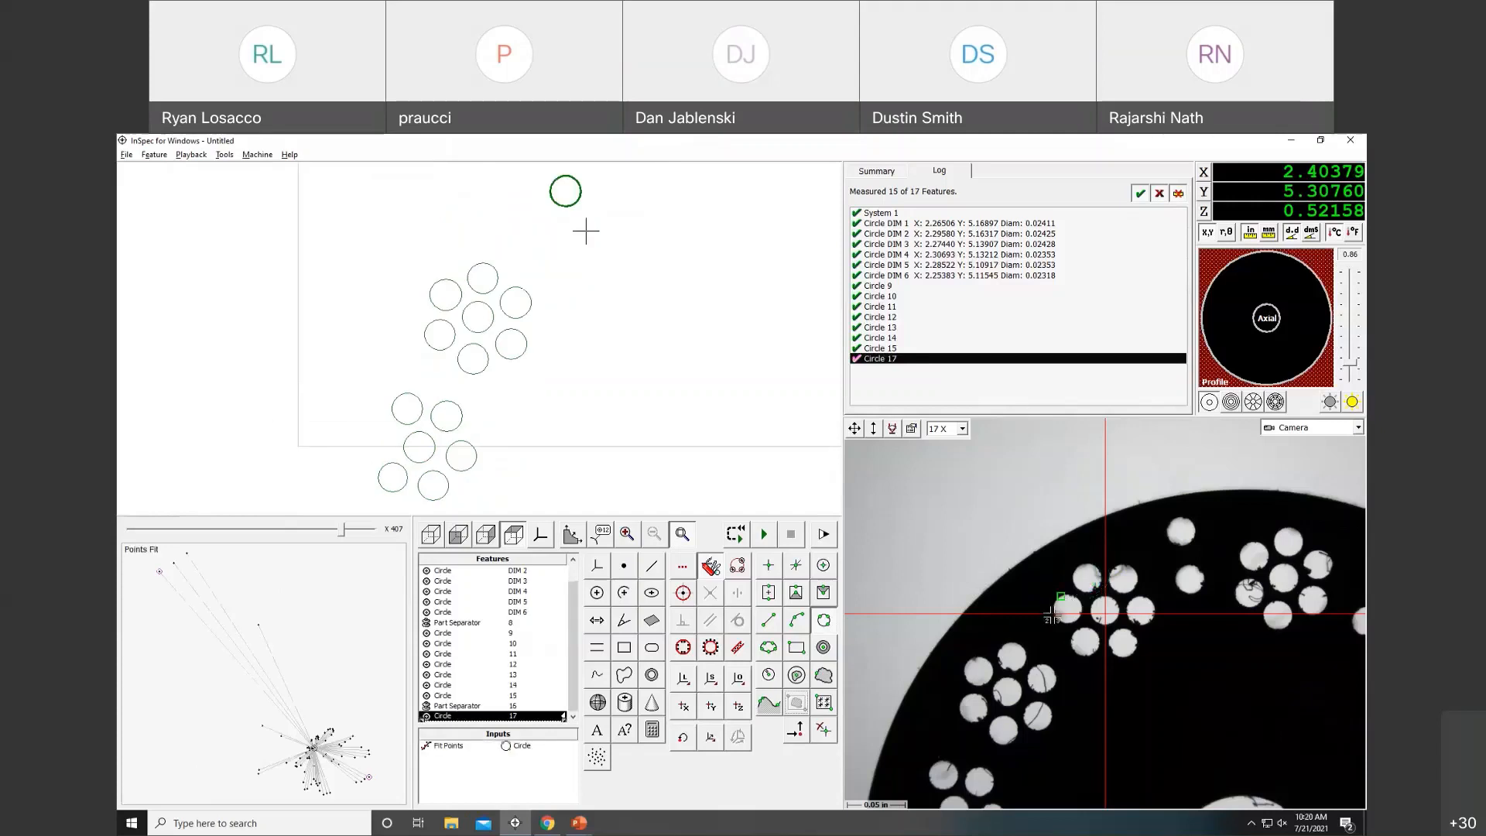
{"action": "left_click", "coordinate": [1068, 611]}
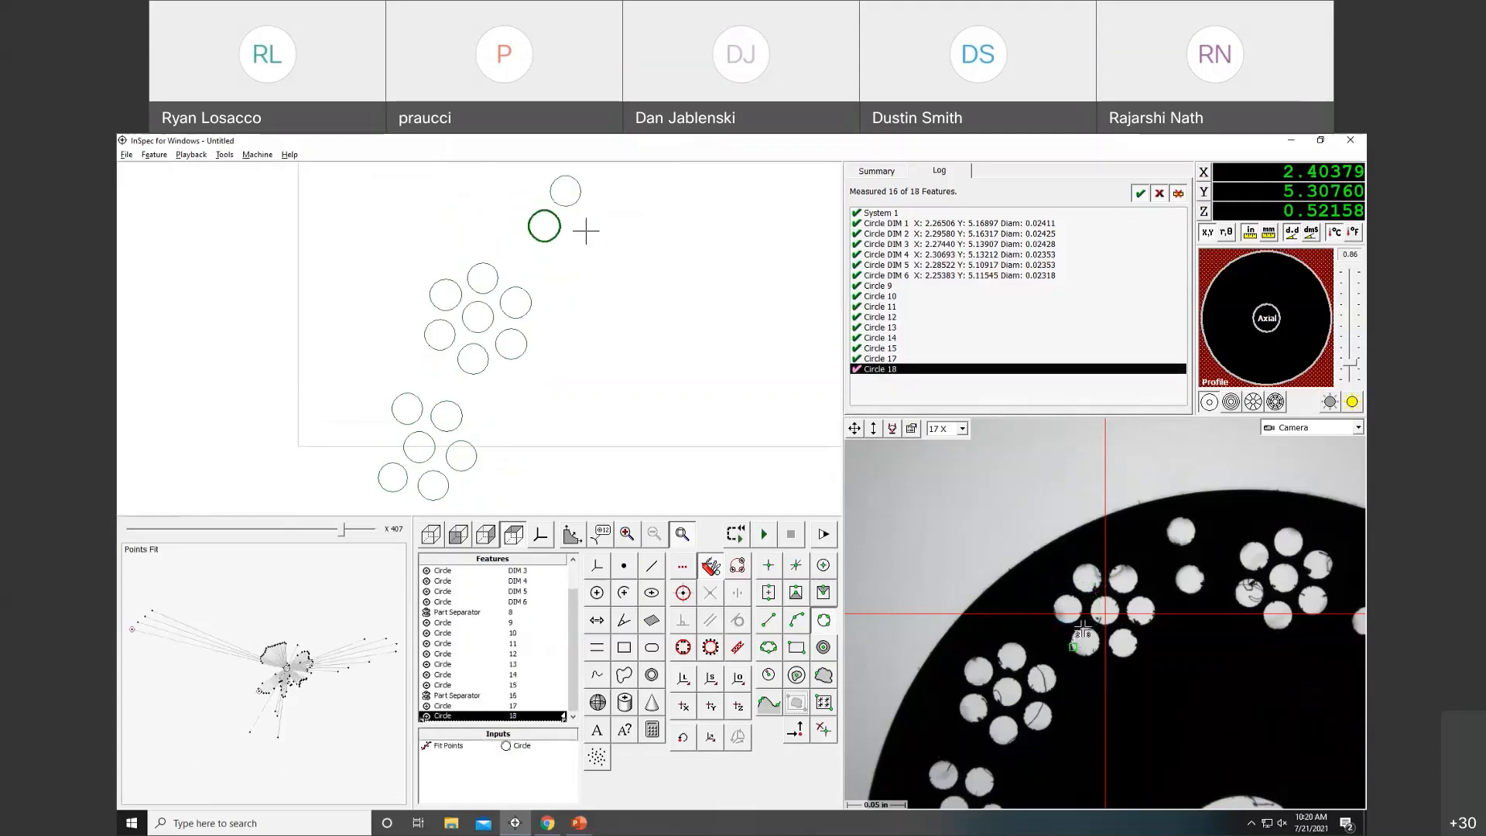
{"action": "left_click", "coordinate": [1087, 644]}
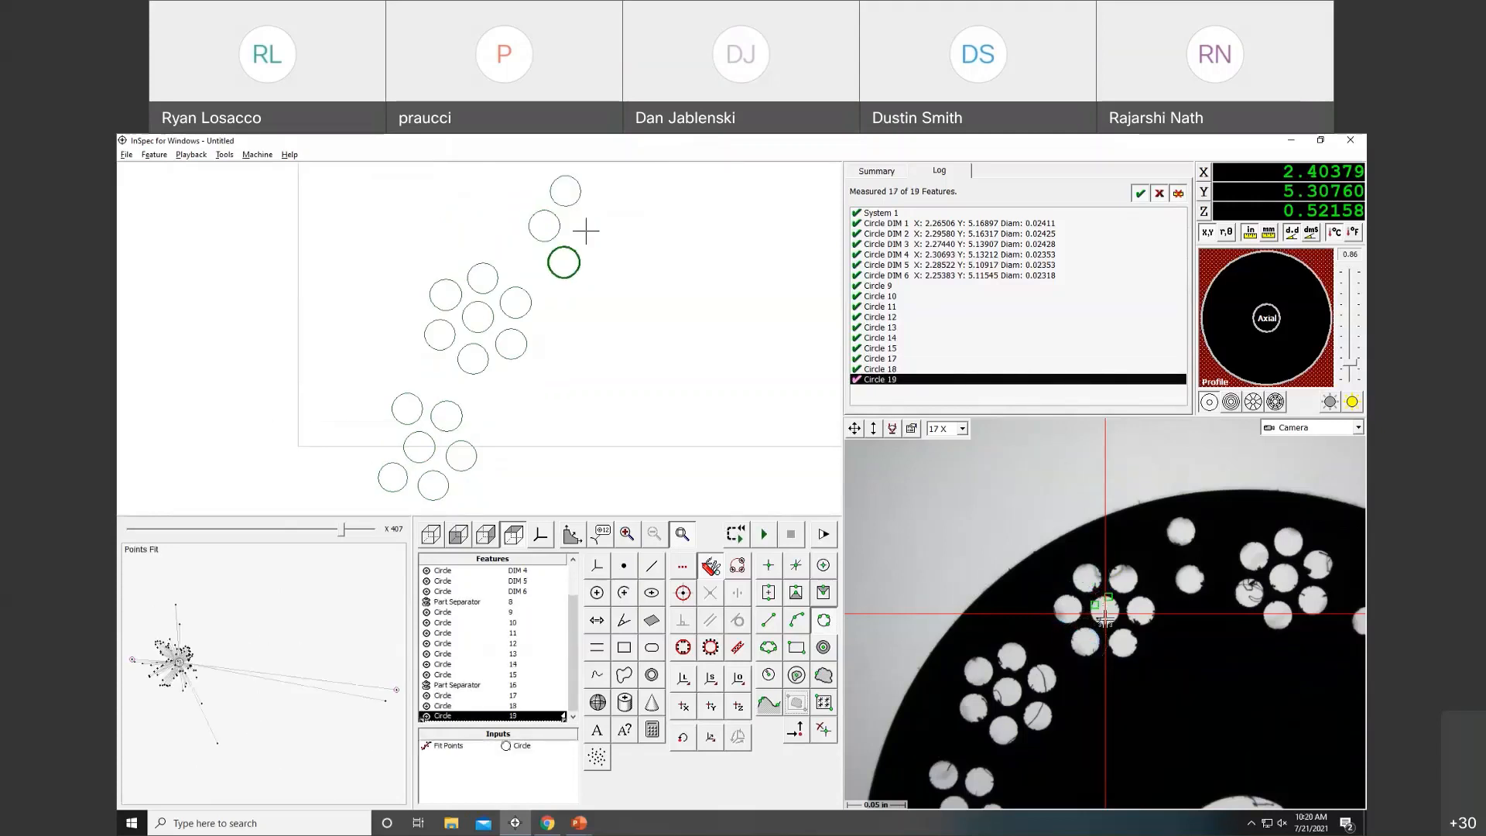
Measure the center, upper-right, right and lower-right holes of the third cluster as circles.
{"action": "left_click", "coordinate": [1120, 579]}
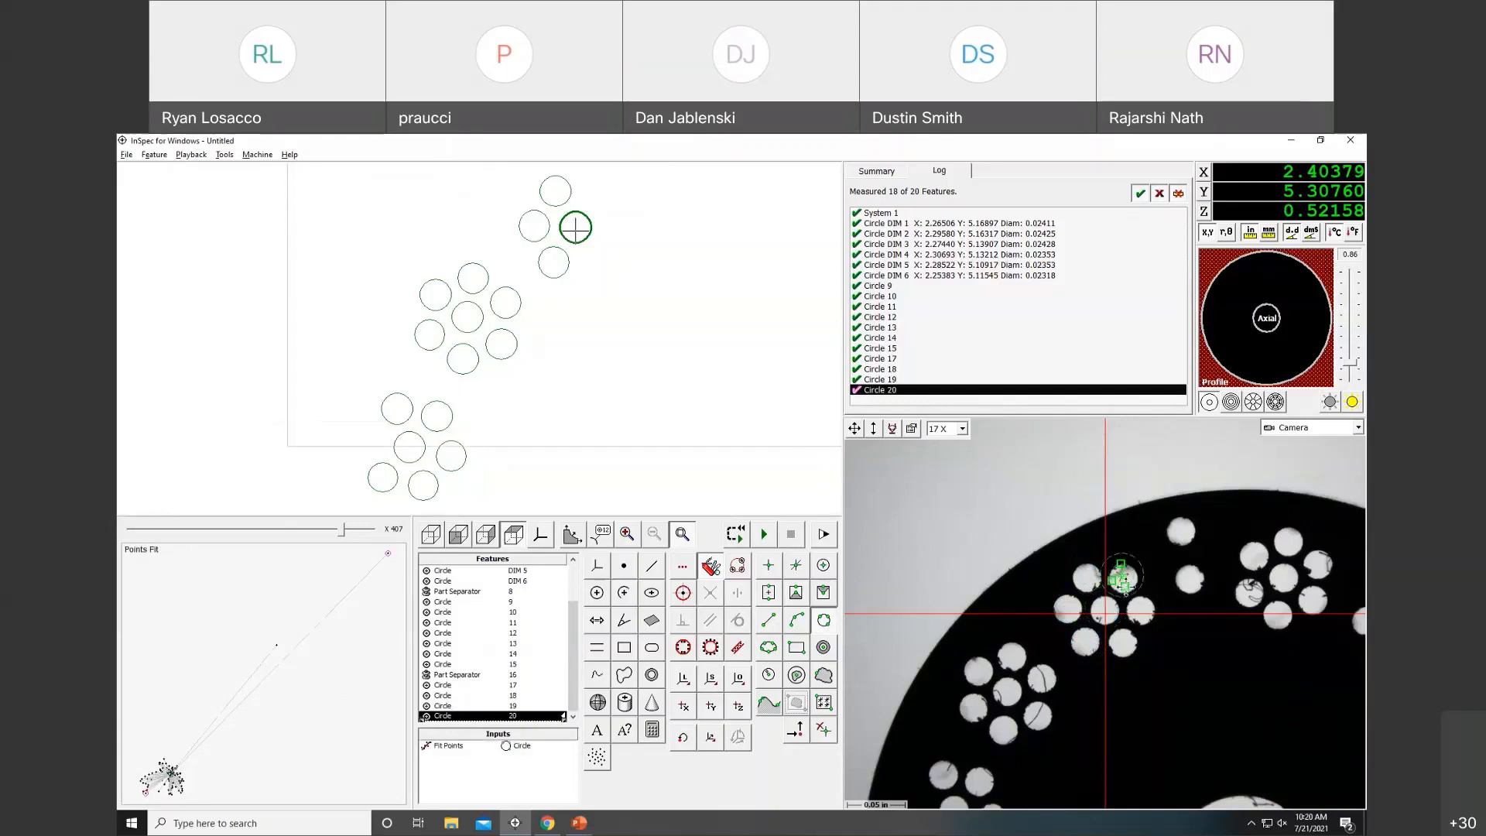
{"action": "left_click", "coordinate": [1138, 623]}
{"action": "left_click", "coordinate": [1117, 632]}
{"action": "left_click", "coordinate": [1113, 646]}
{"action": "left_click", "coordinate": [1128, 646]}
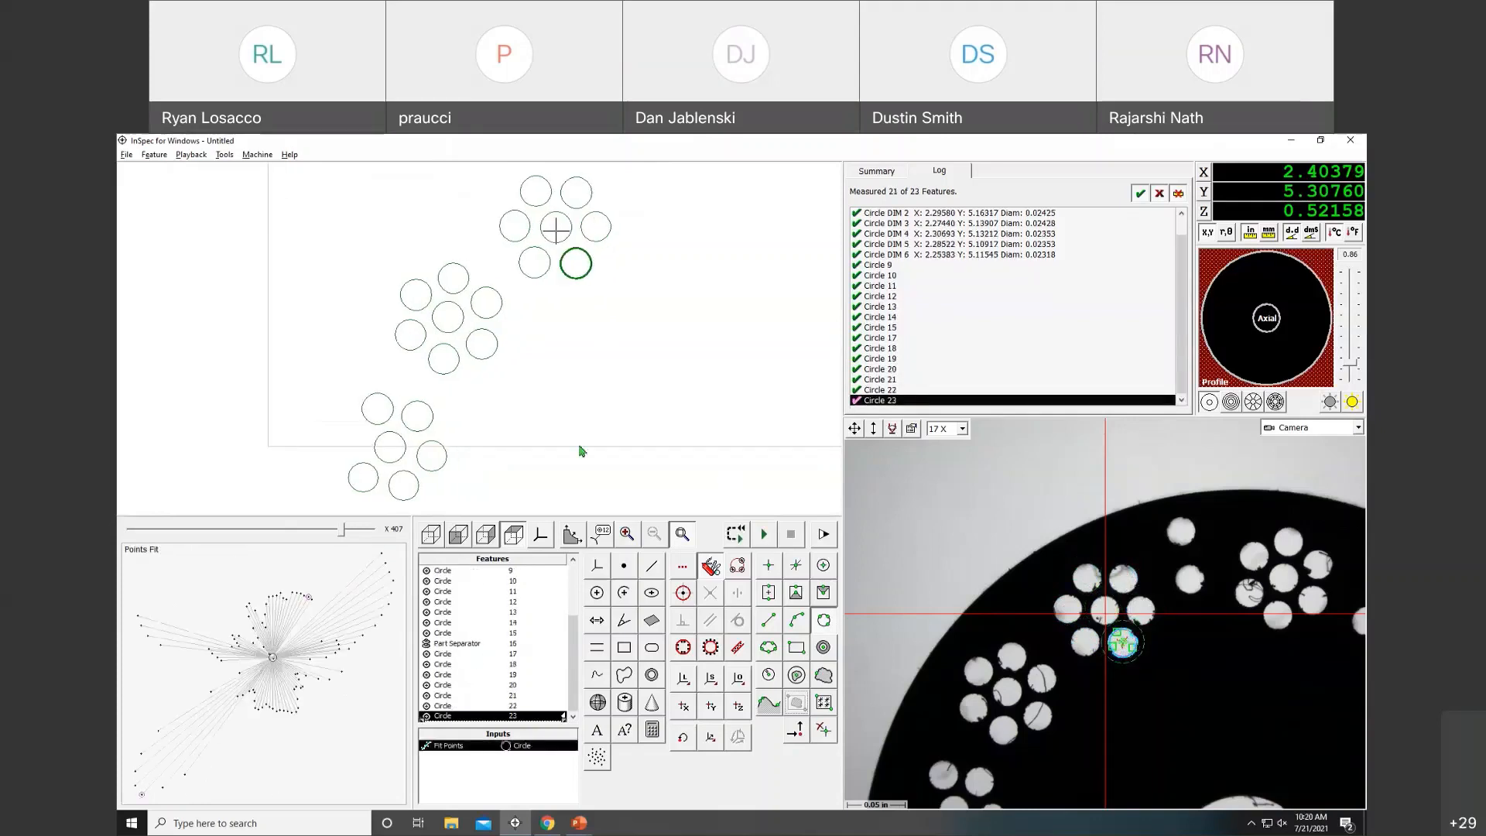
Set all circles of the second and third clusters to export Center X, Center Y and Diameter, including nominals and tolerances and labels.
{"action": "left_click_drag", "start_coordinate": [642, 167], "coordinate": [376, 384]}
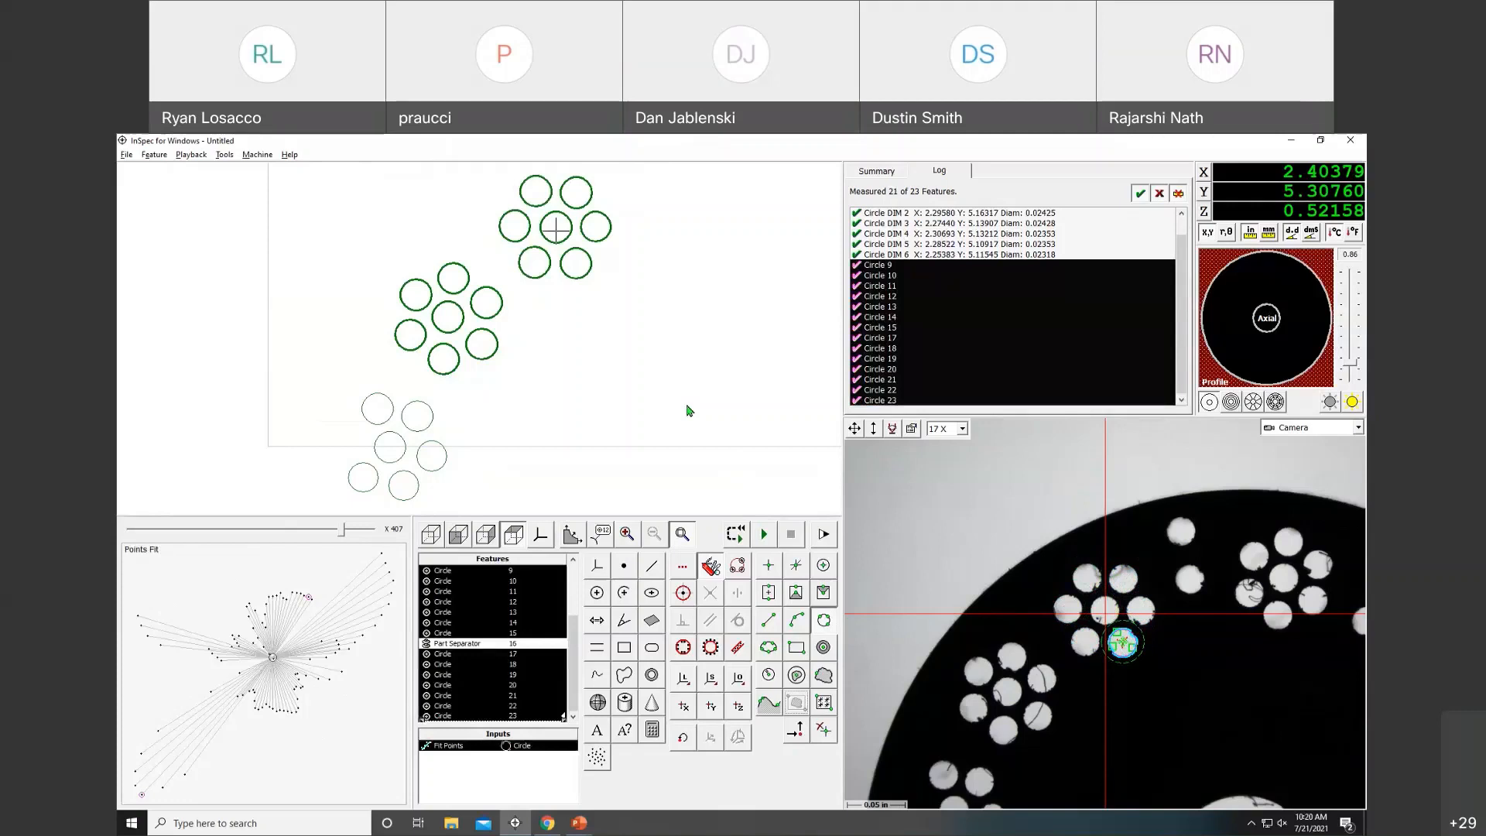
{"action": "key", "text": "ctrl+e"}
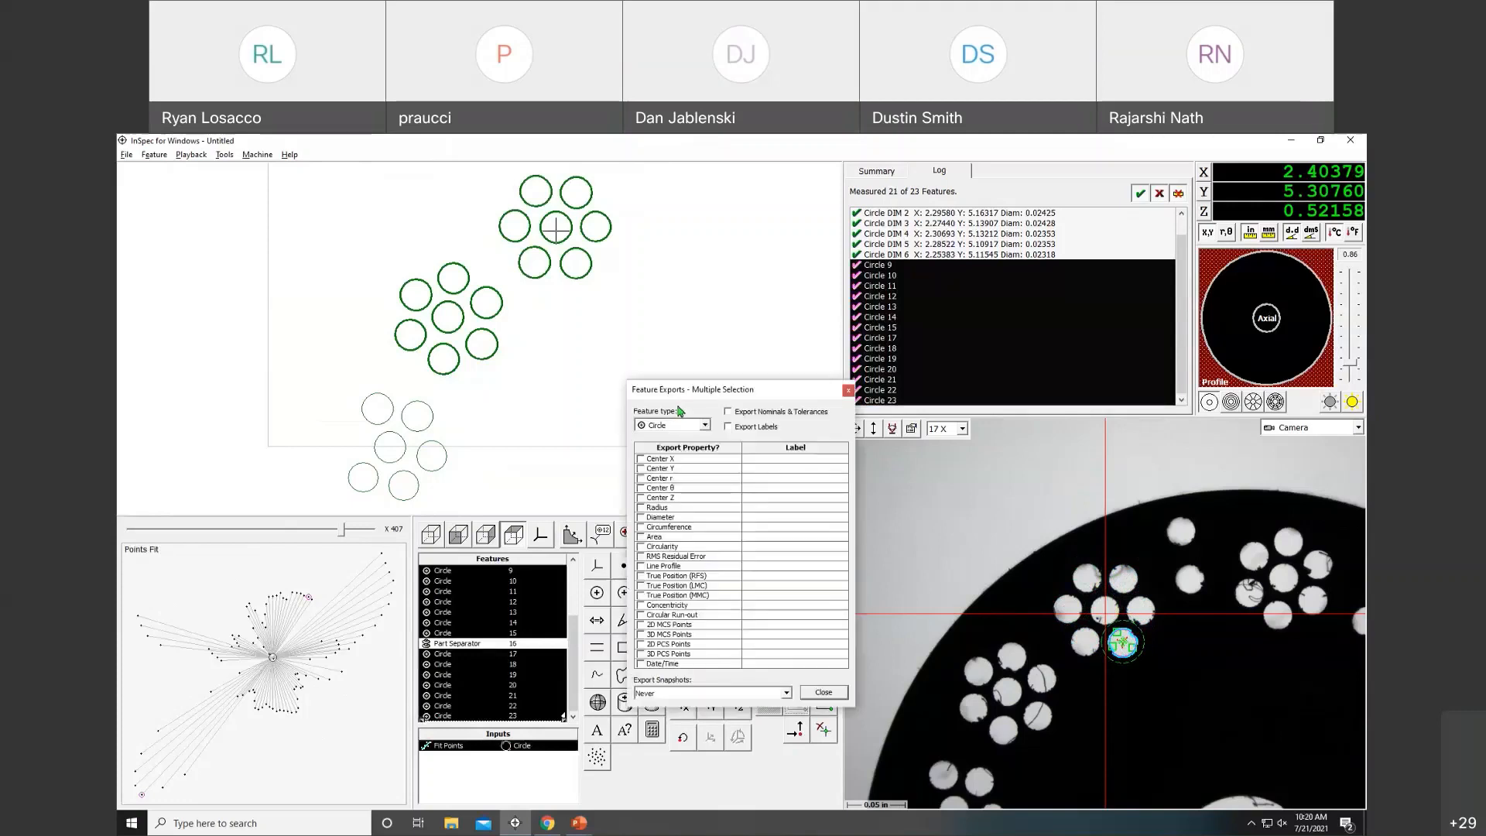
{"action": "left_click", "coordinate": [728, 412]}
{"action": "left_click", "coordinate": [728, 426]}
{"action": "left_click", "coordinate": [640, 459]}
{"action": "left_click", "coordinate": [641, 468]}
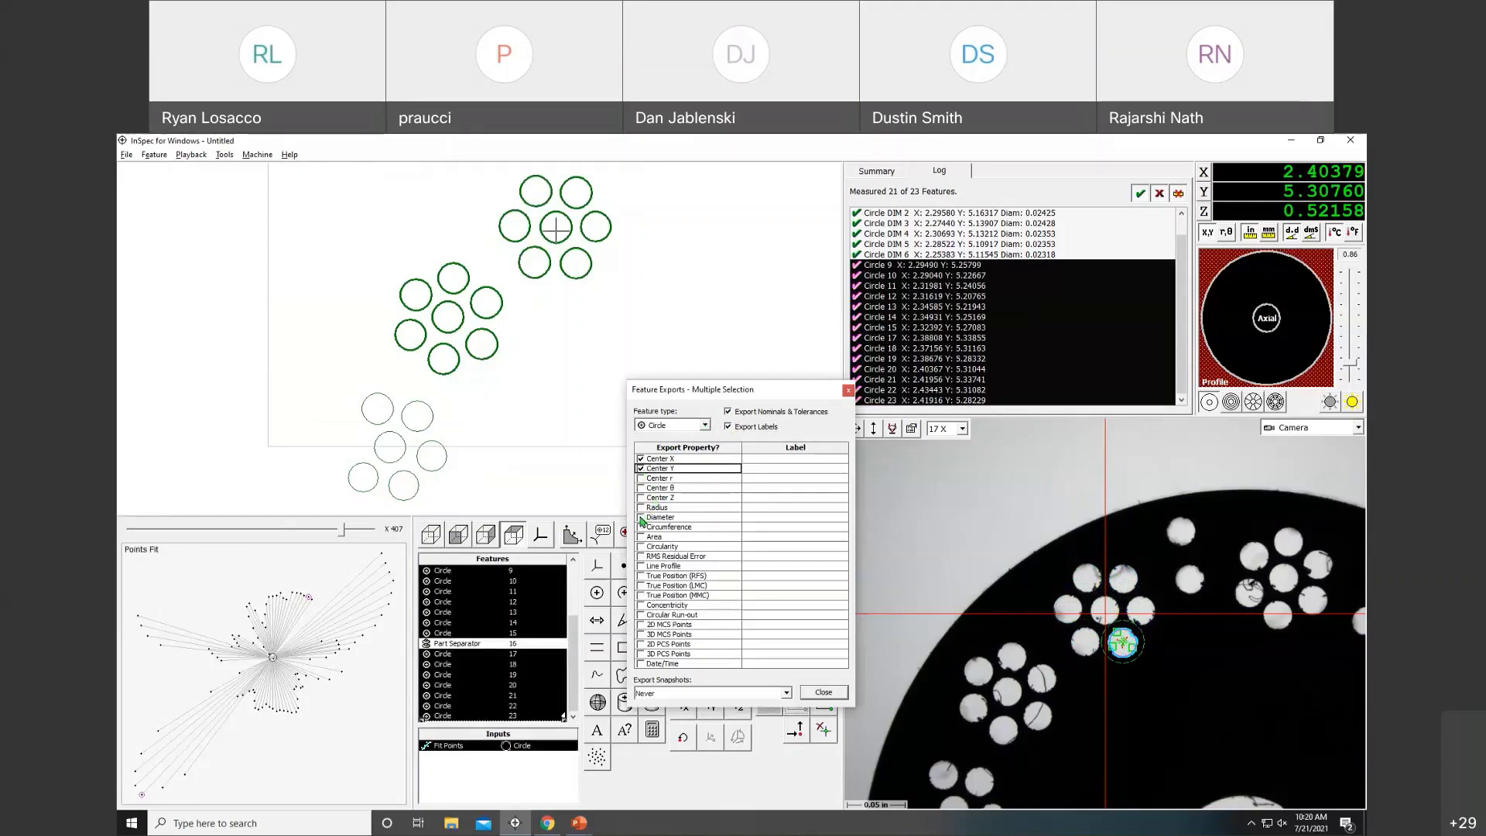
{"action": "left_click", "coordinate": [641, 517]}
{"action": "left_click", "coordinate": [823, 691]}
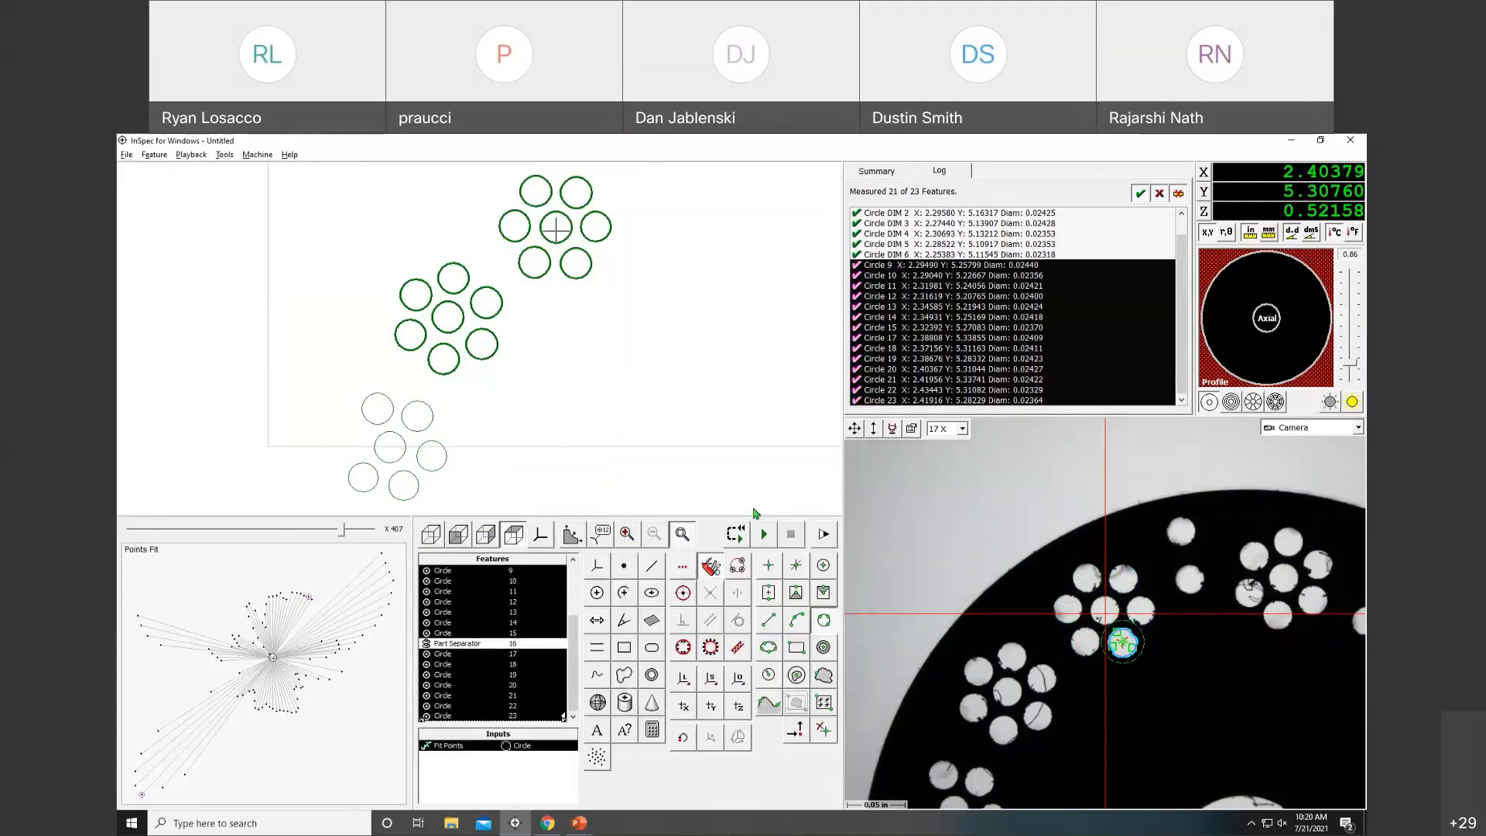
{"action": "left_click", "coordinate": [679, 369]}
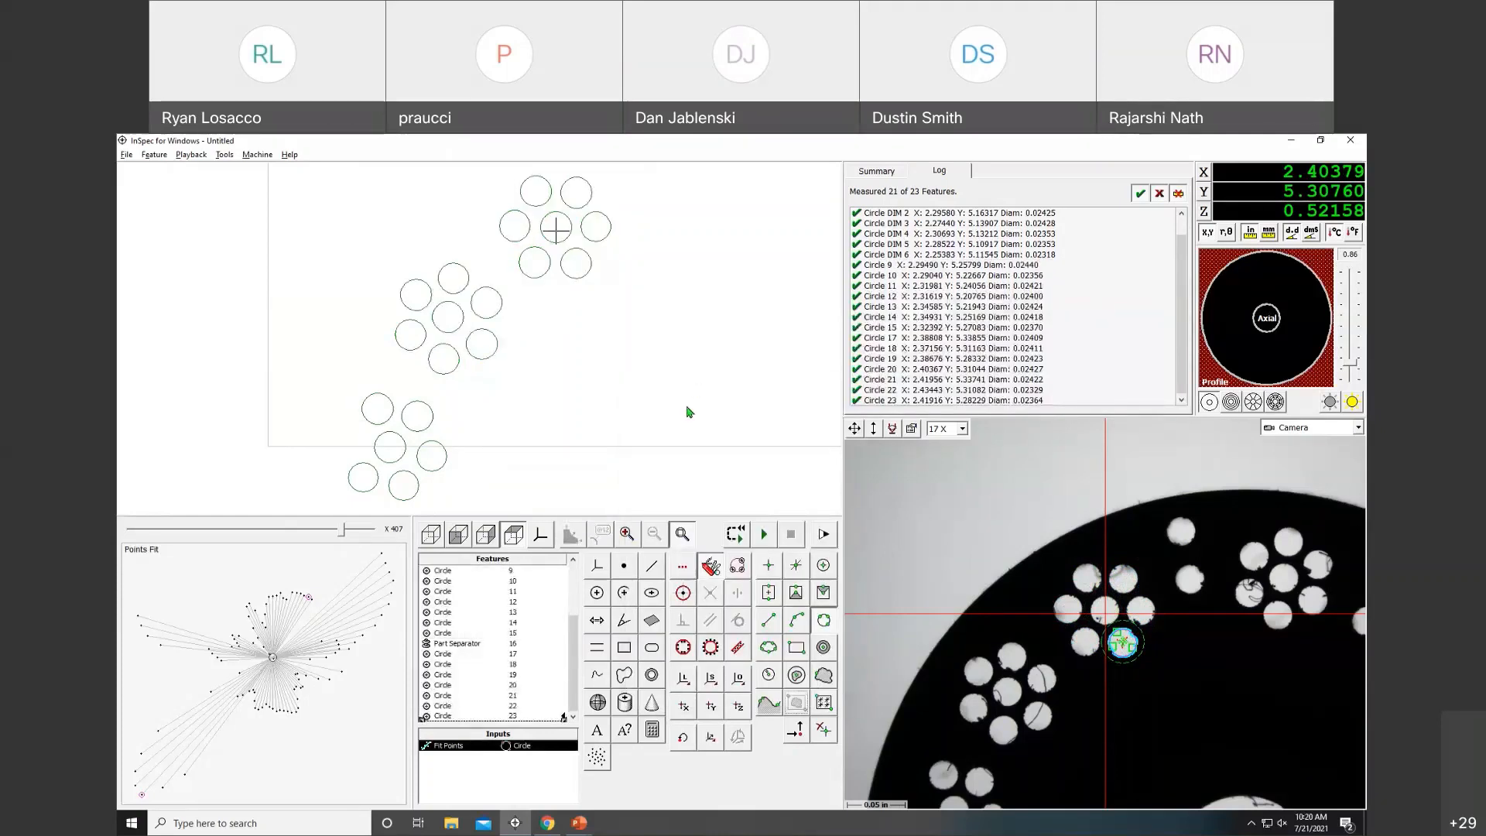
Insert a Part Separator feature after the third cluster's last circle.
{"action": "left_click", "coordinate": [154, 155]}
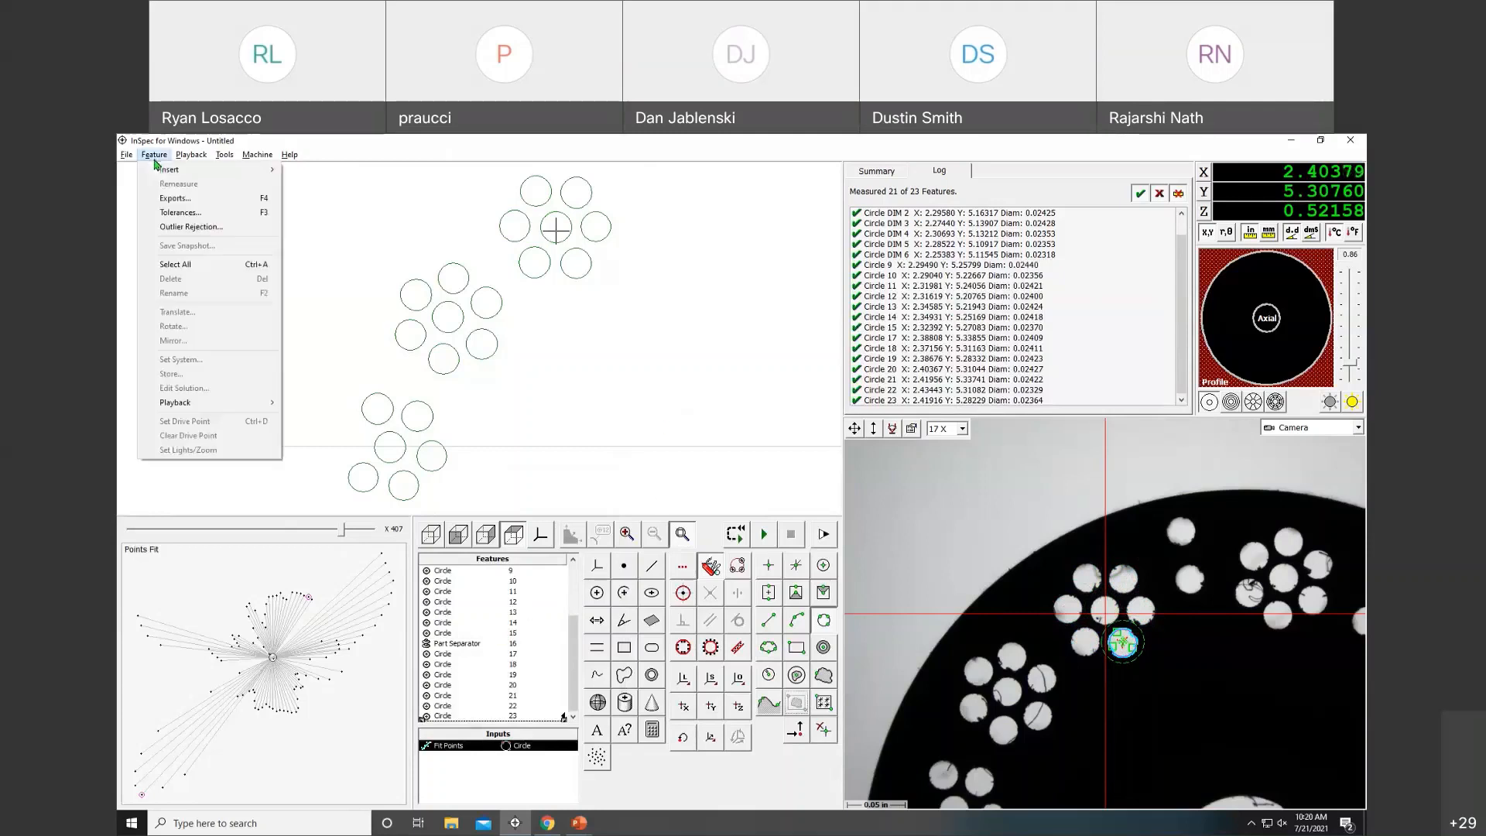
{"action": "mouse_move", "coordinate": [246, 170]}
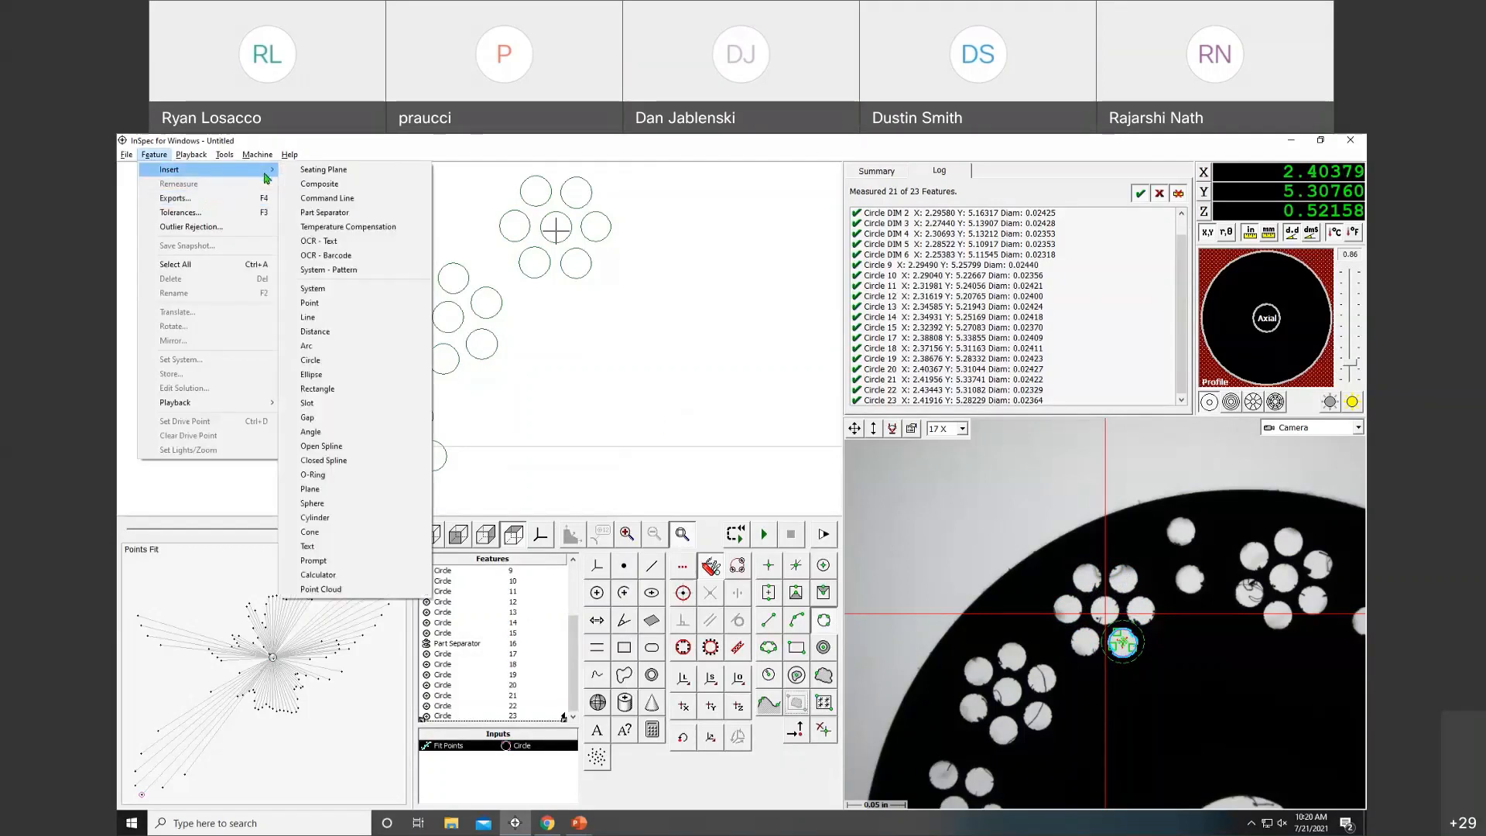
{"action": "left_click", "coordinate": [325, 213]}
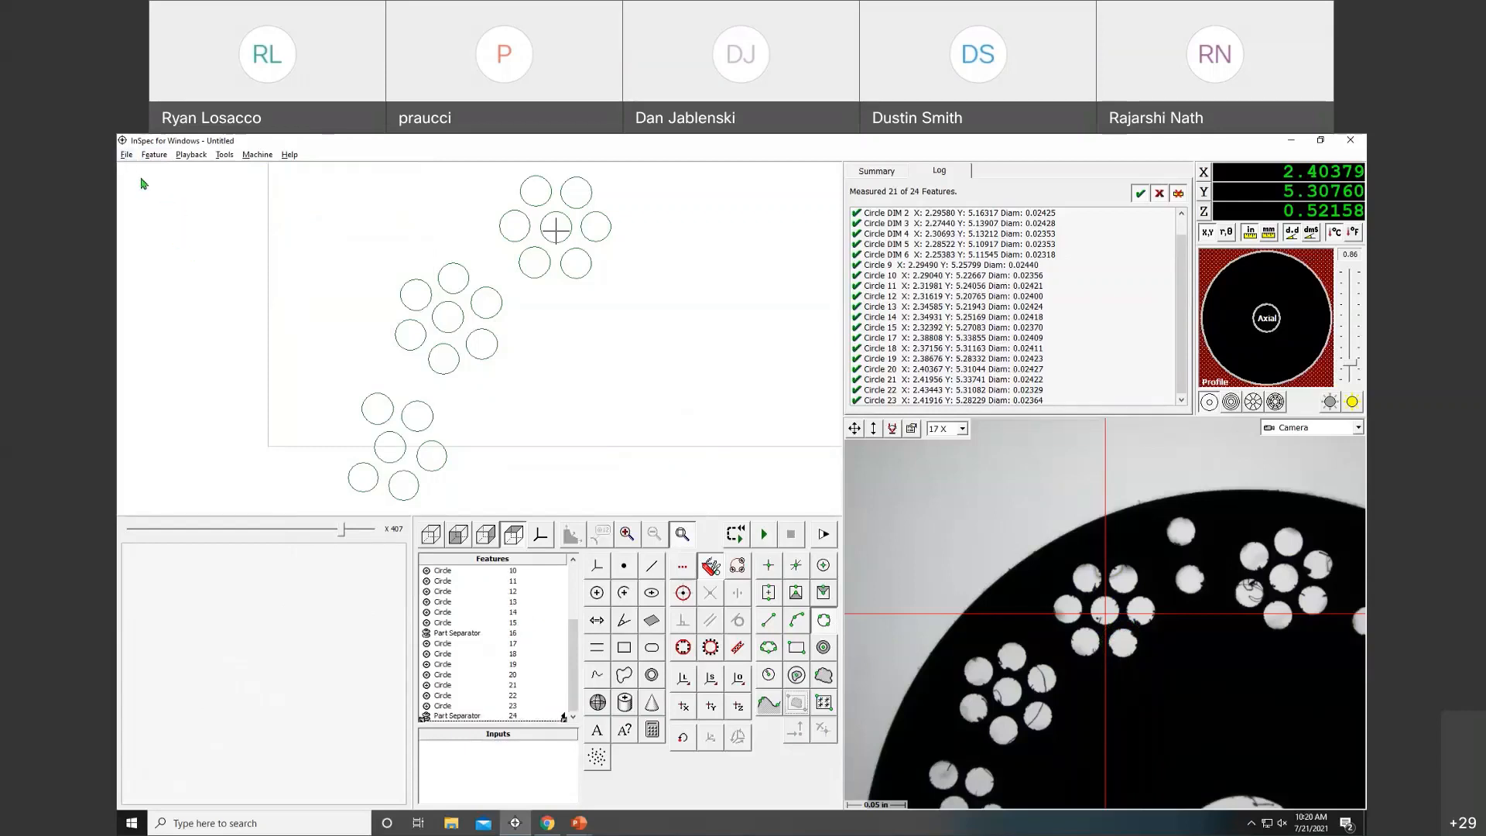
Start an export of the routine's results to a new Desktop file named PART SEP.XLS.
{"action": "left_click", "coordinate": [127, 156]}
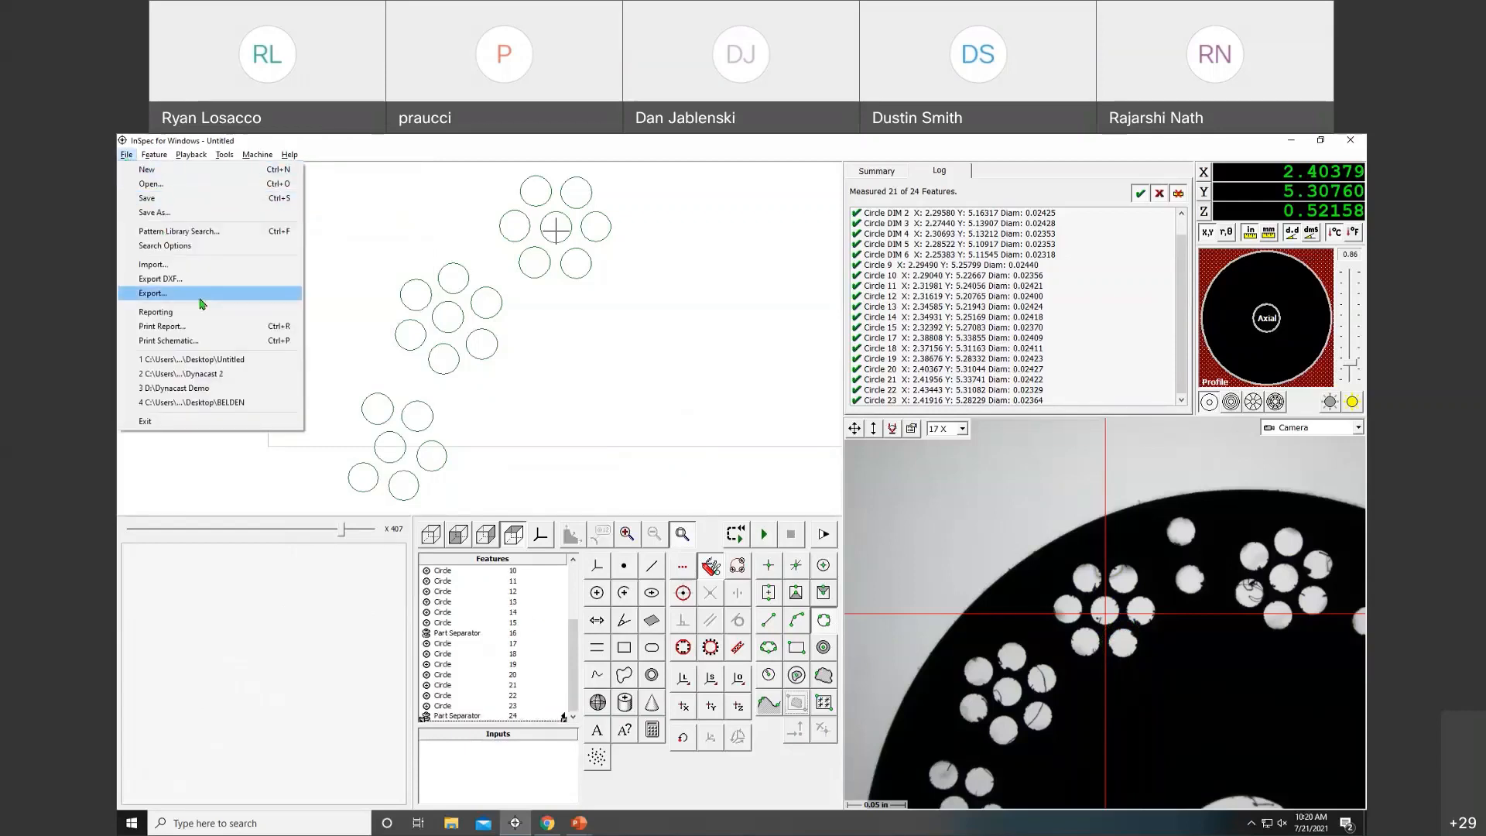
{"action": "left_click", "coordinate": [147, 292]}
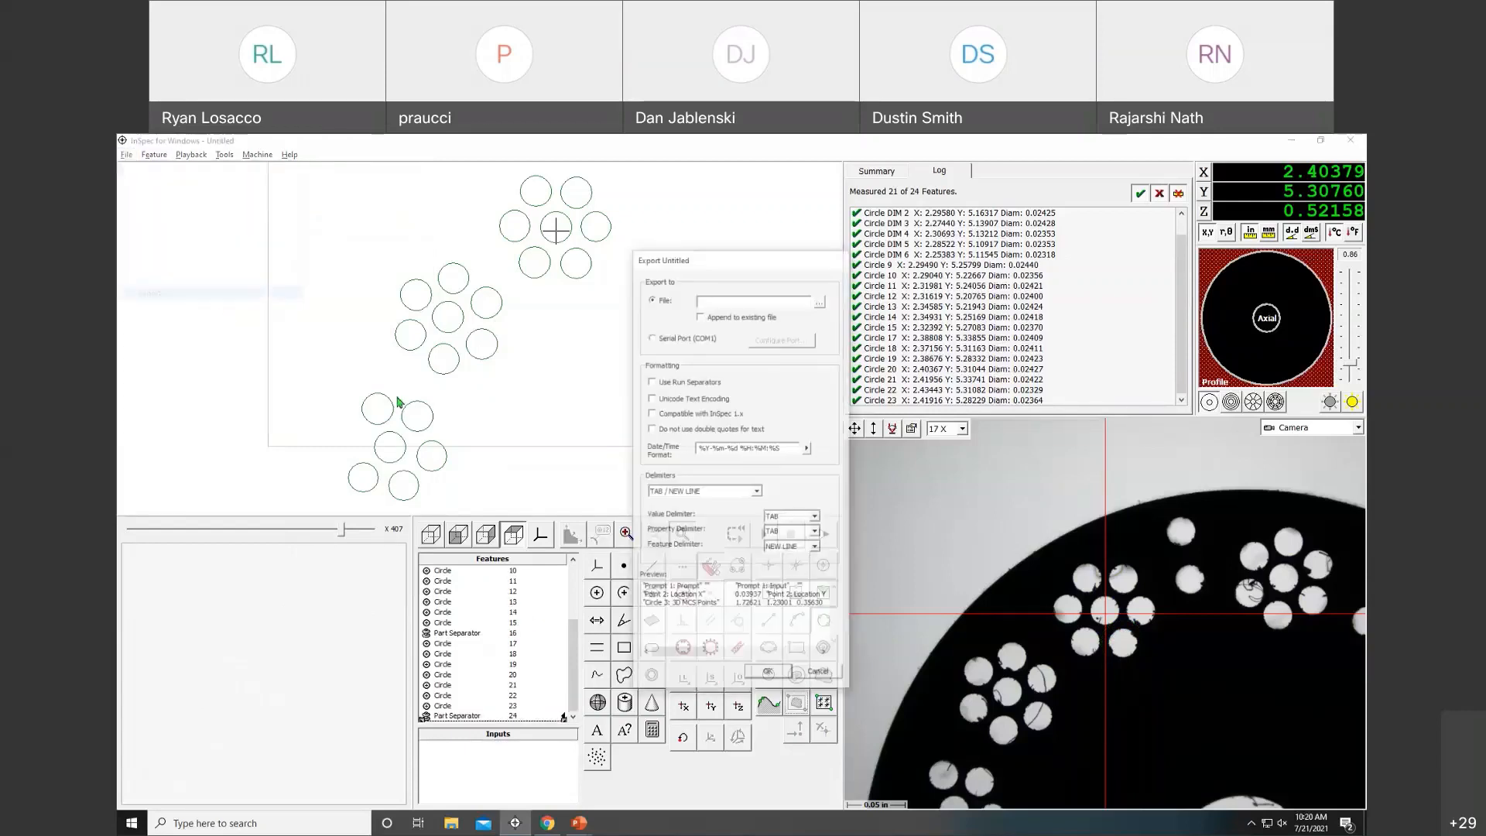
{"action": "left_click", "coordinate": [820, 302]}
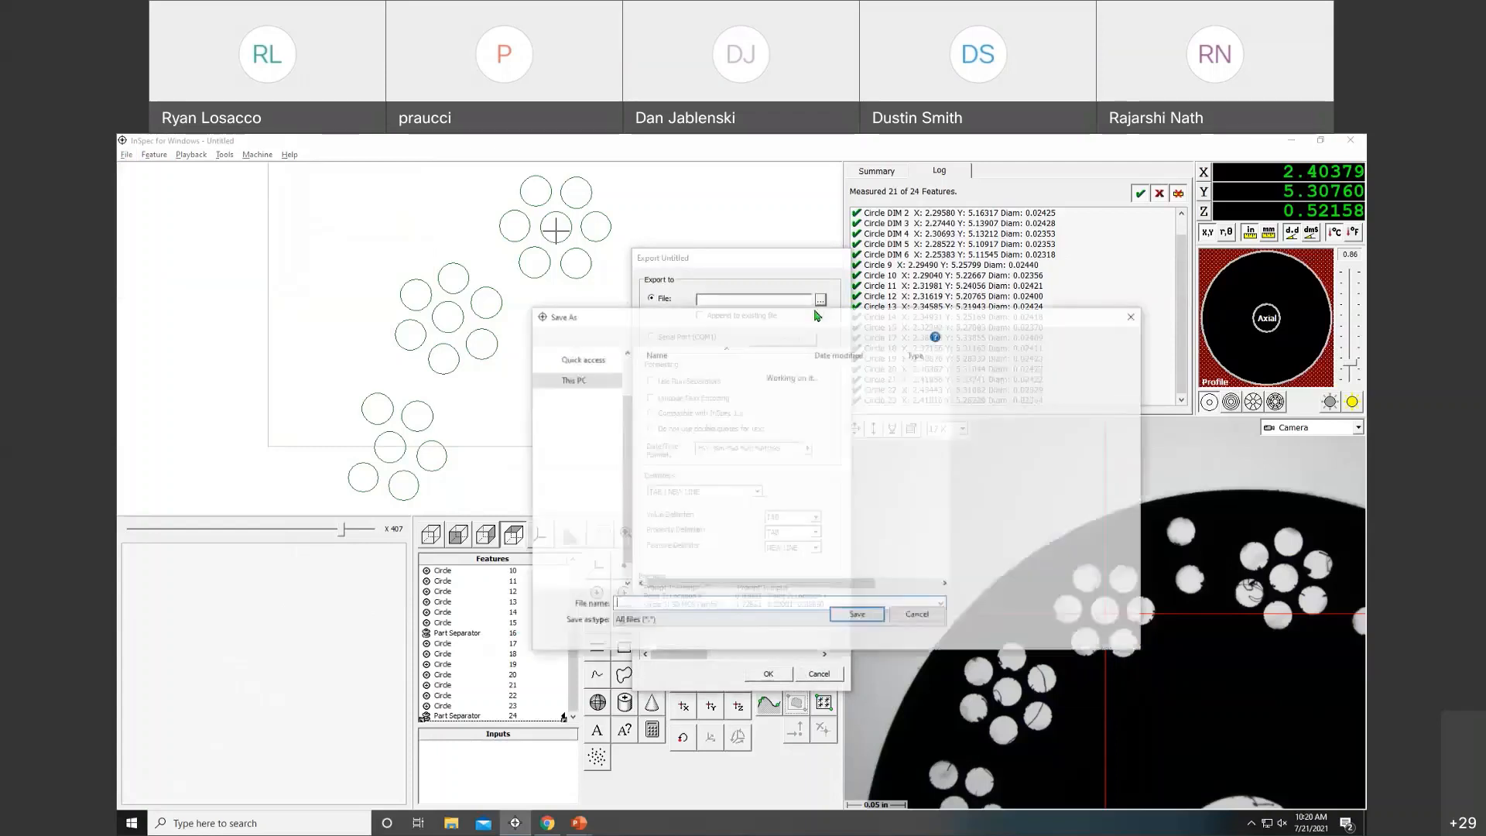
{"action": "left_click", "coordinate": [587, 443]}
{"action": "left_click", "coordinate": [705, 590]}
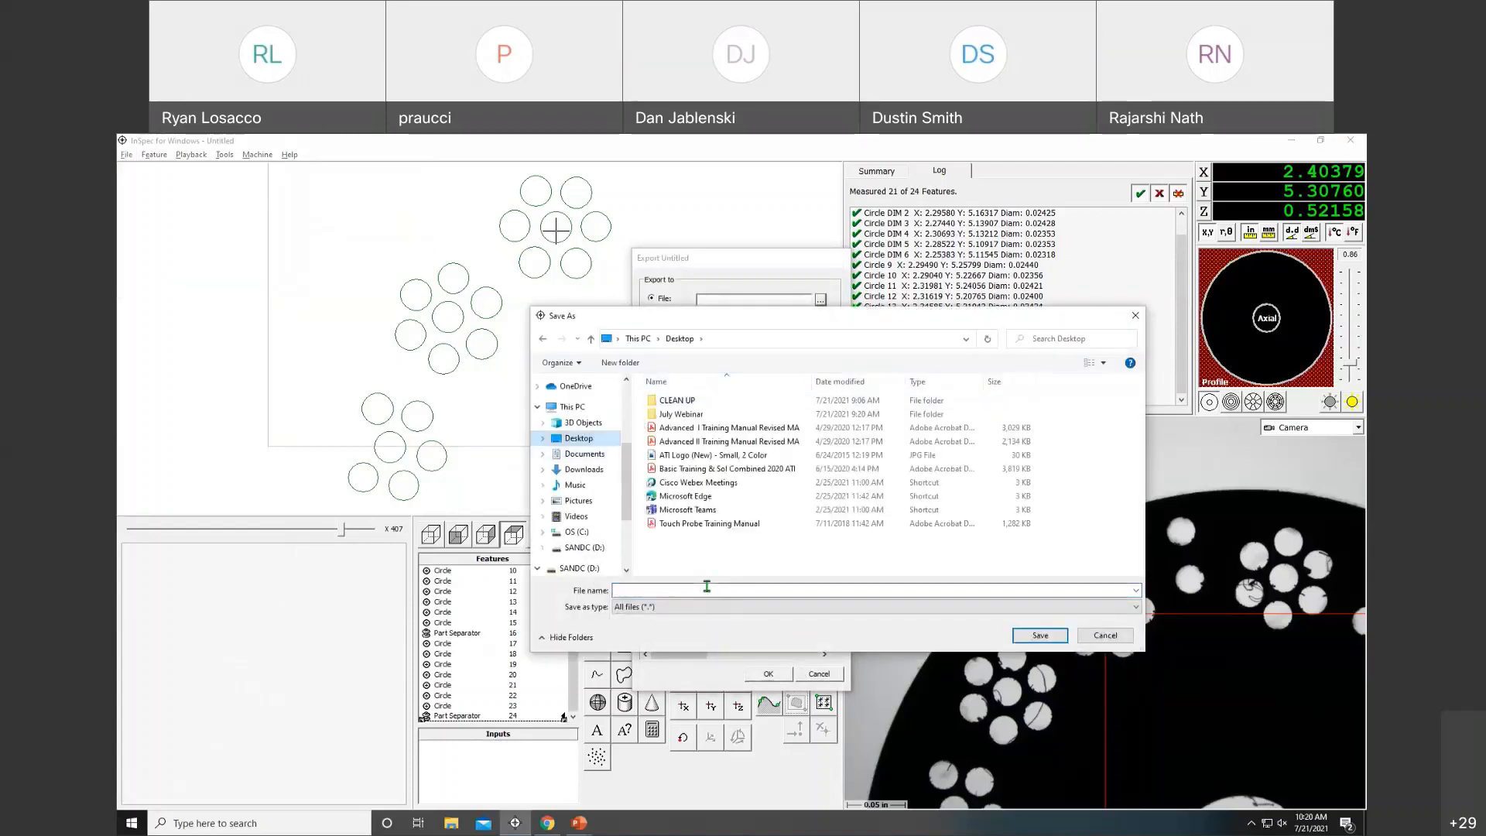
{"action": "type", "text": "PART SEP.XLS"}
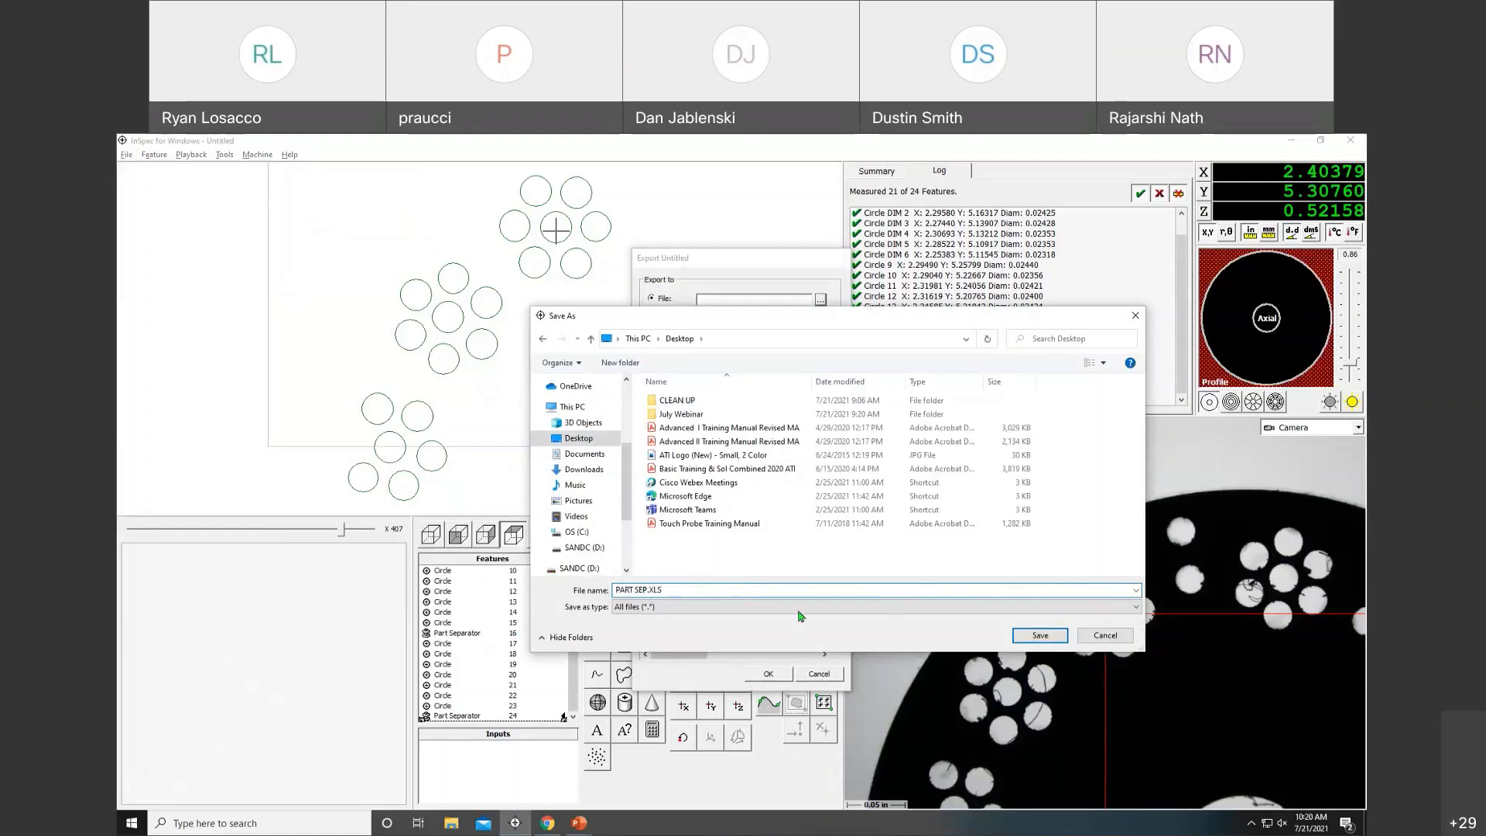
{"action": "left_click", "coordinate": [1032, 636]}
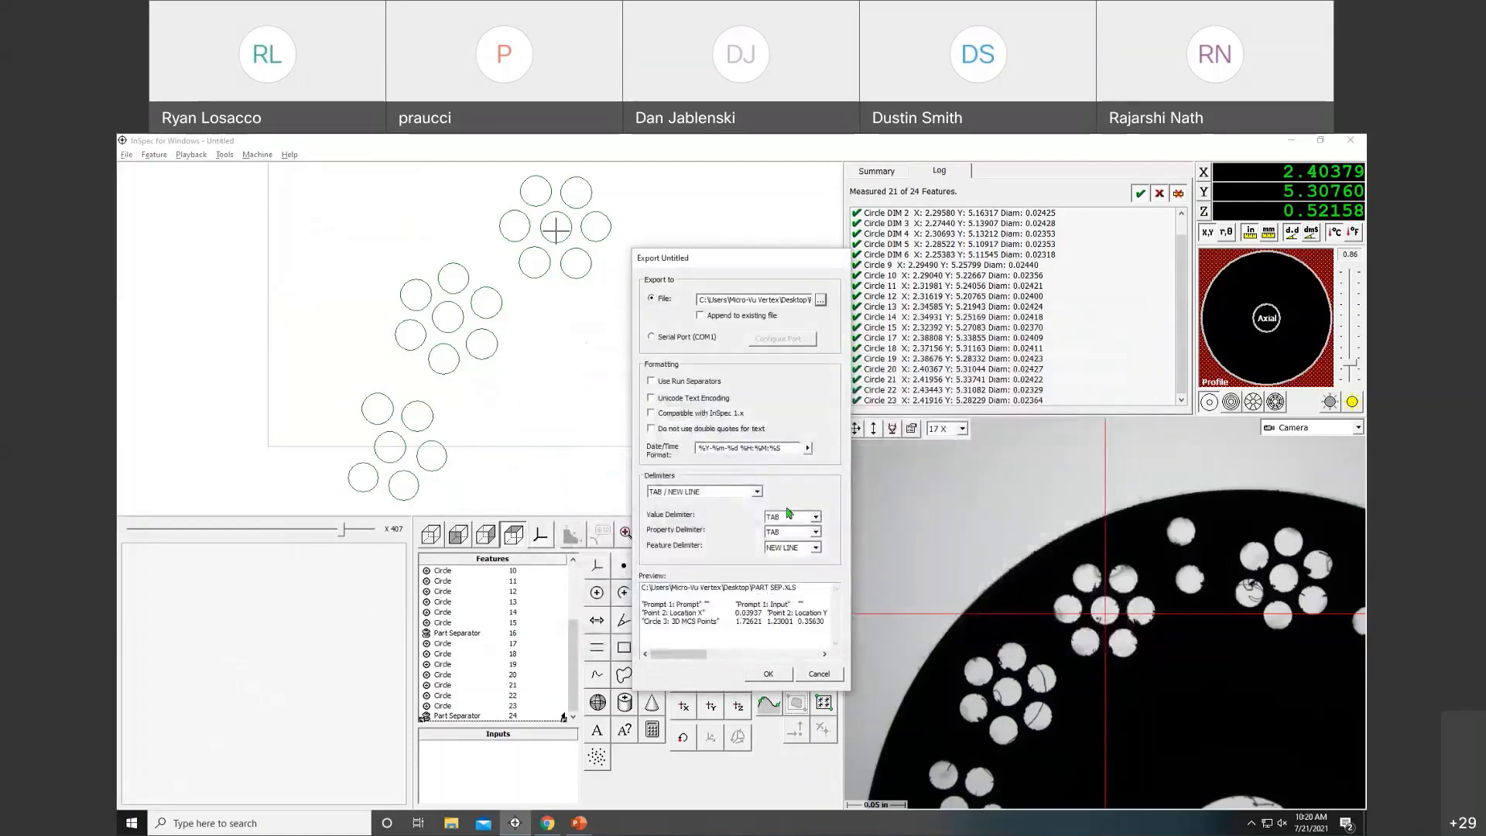
Set the export's property delimiter to NEW LINE and run the export.
{"action": "left_click", "coordinate": [816, 534]}
{"action": "left_click", "coordinate": [812, 569]}
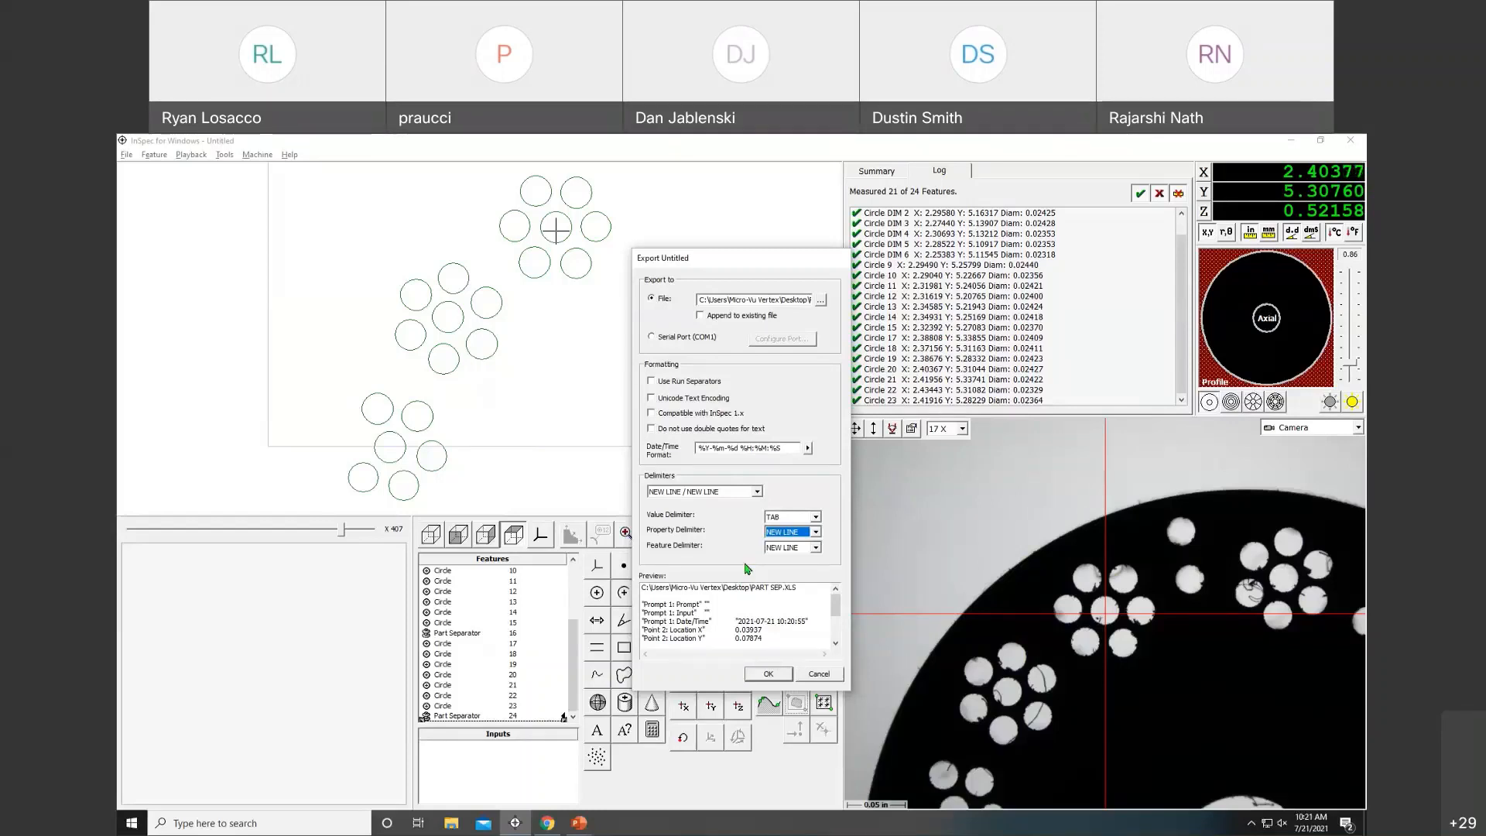
{"action": "left_click", "coordinate": [768, 674]}
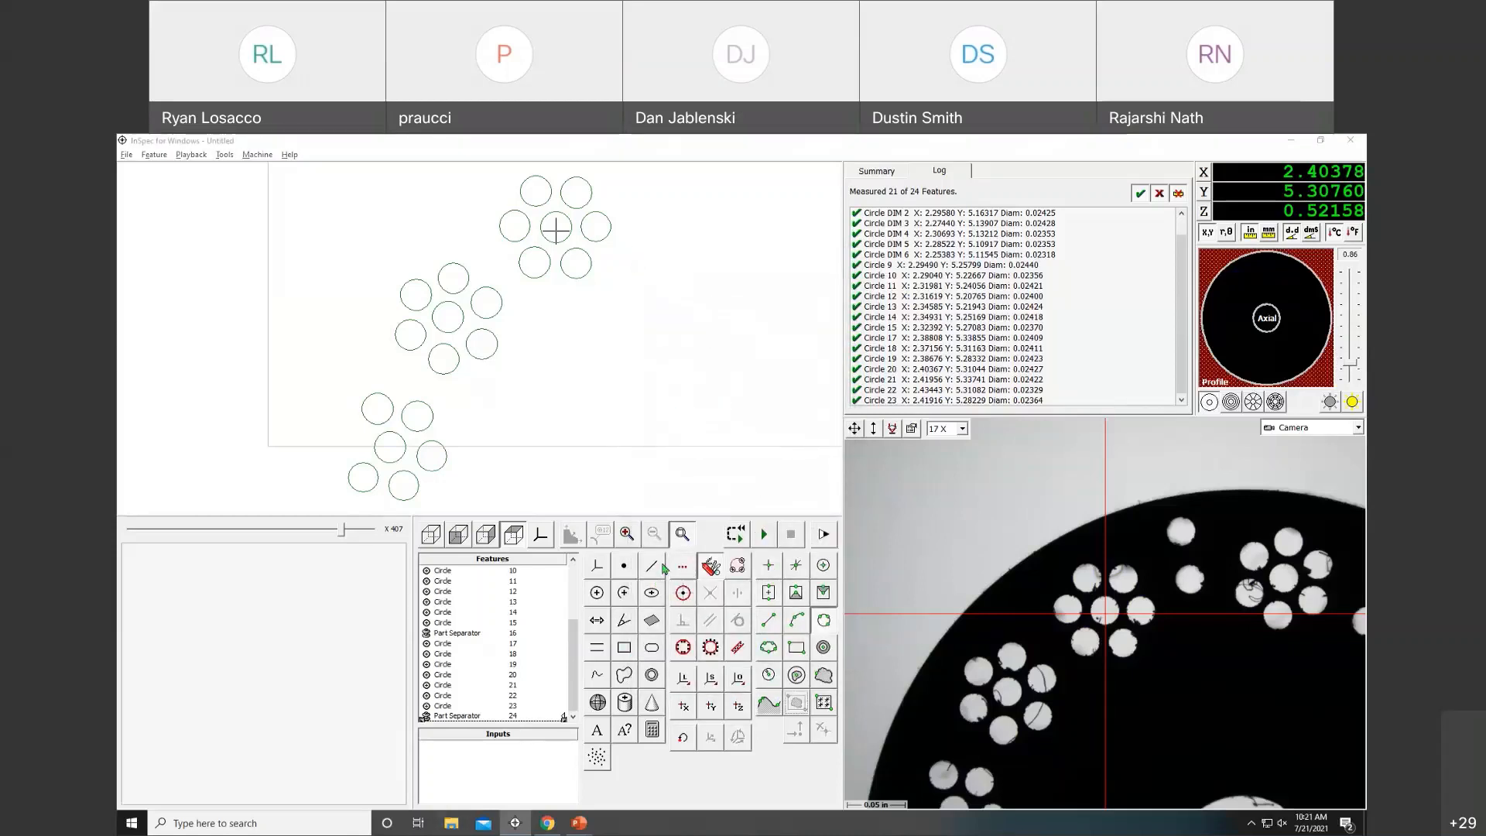
Open the exported PART SEP file from the Desktop in Excel despite the format warning and examine its circle rows.
{"action": "left_click", "coordinate": [418, 362]}
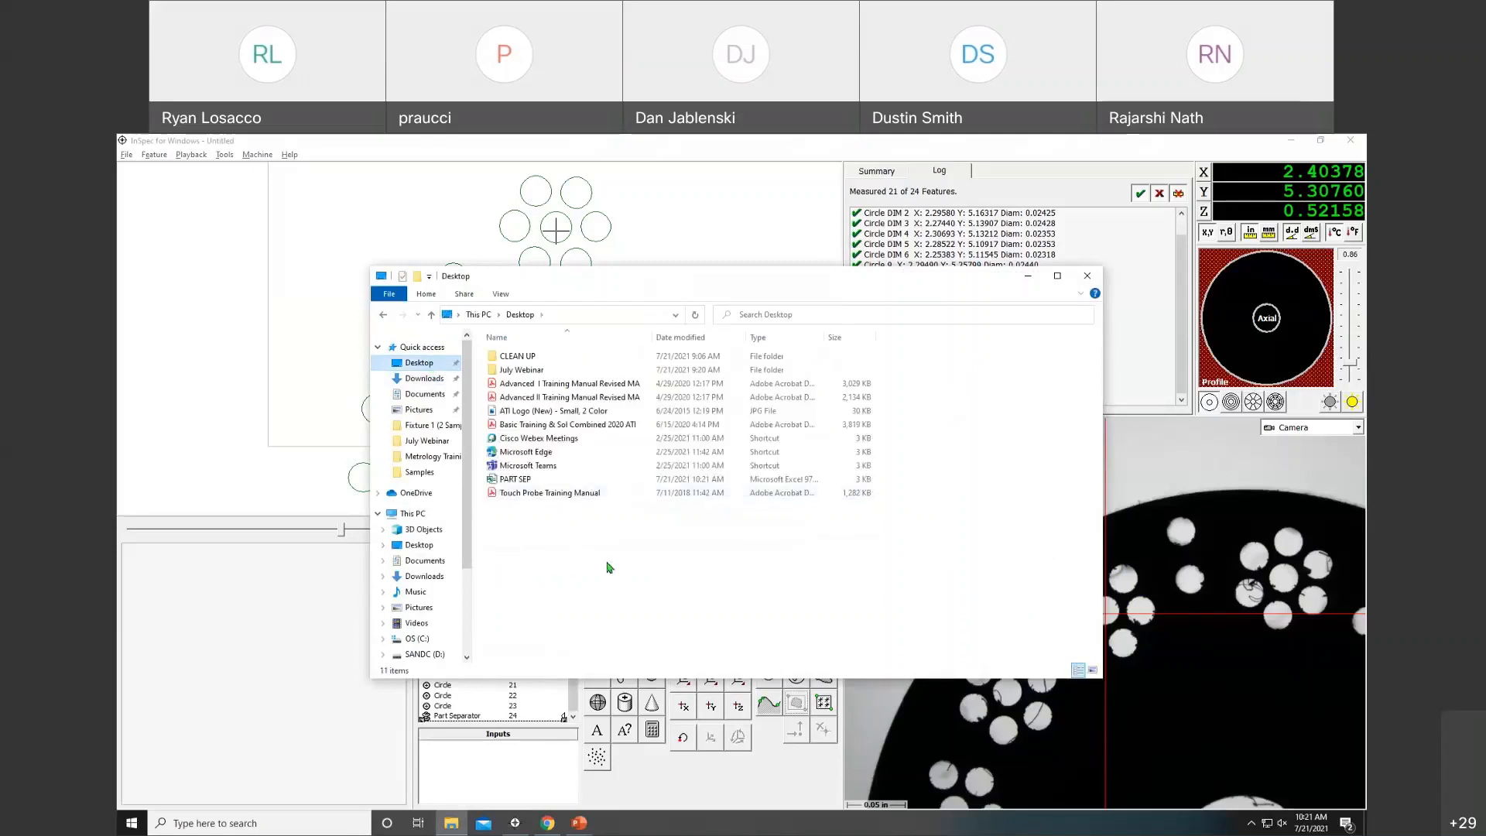
{"action": "double_click", "coordinate": [550, 480]}
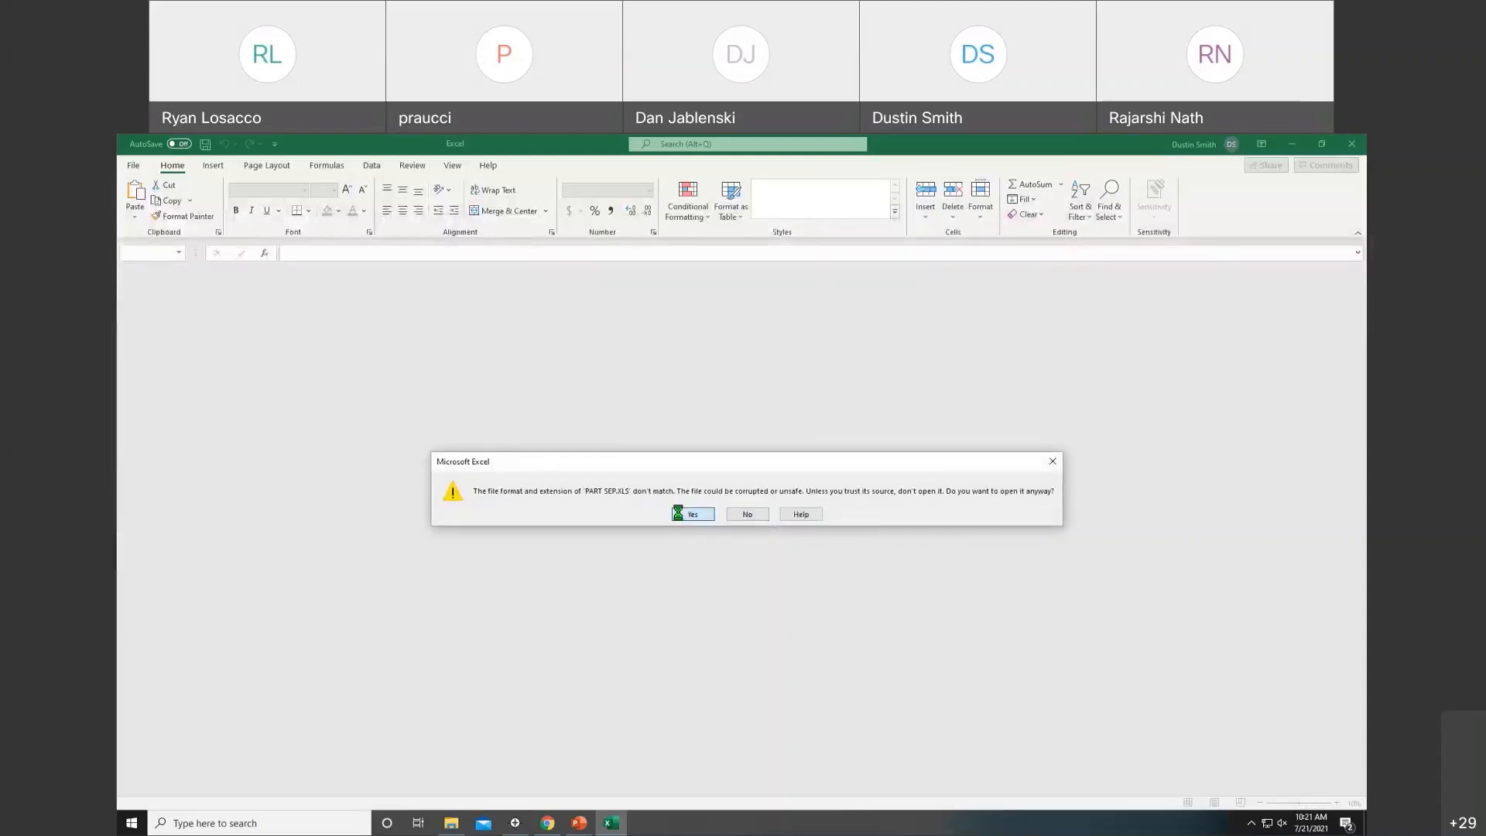
{"action": "left_click", "coordinate": [680, 513]}
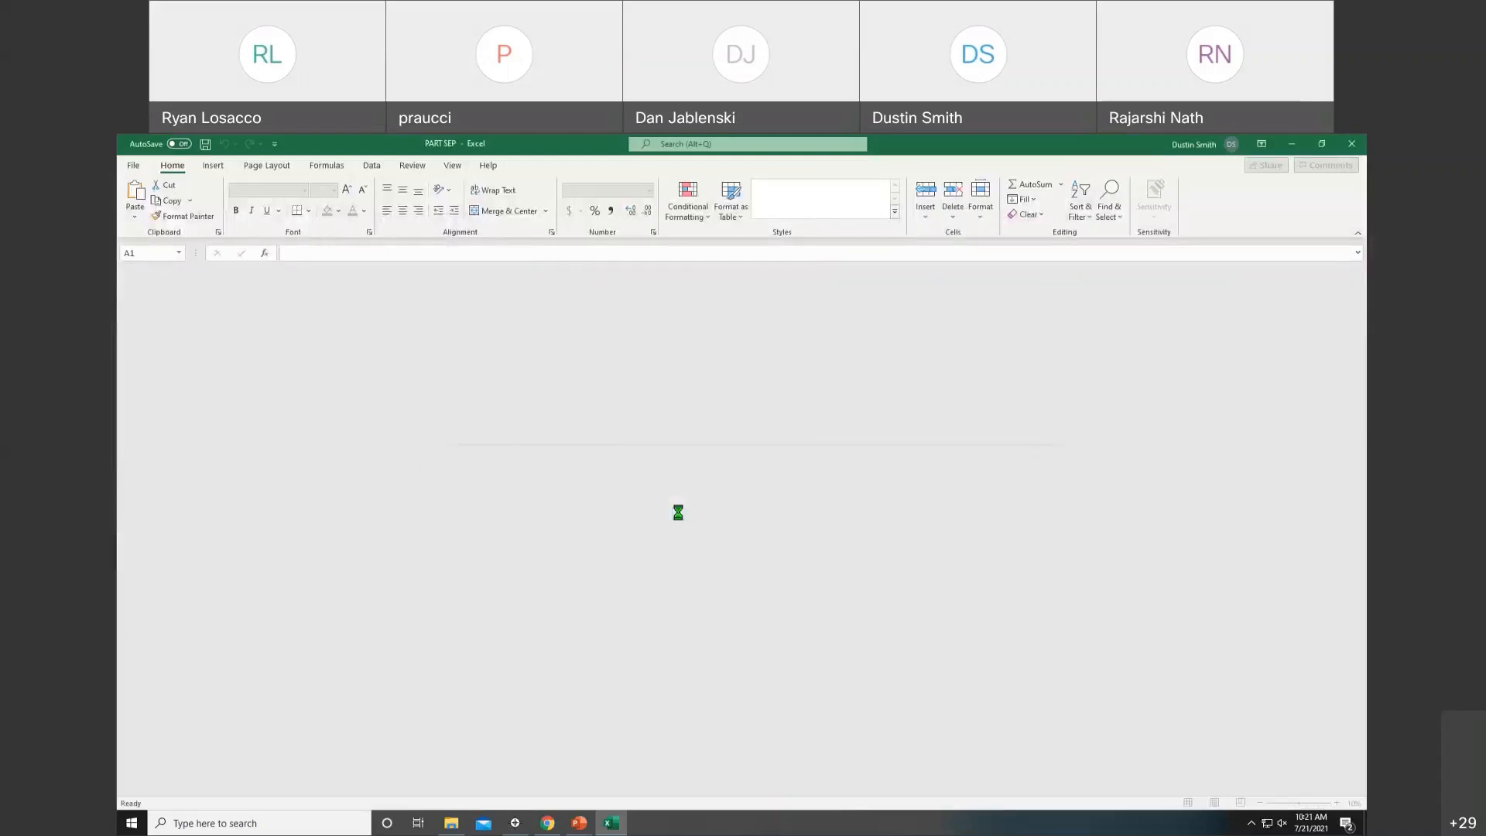
{"action": "scroll", "coordinate": [495, 468], "scroll_direction": "down", "scroll_amount": 5}
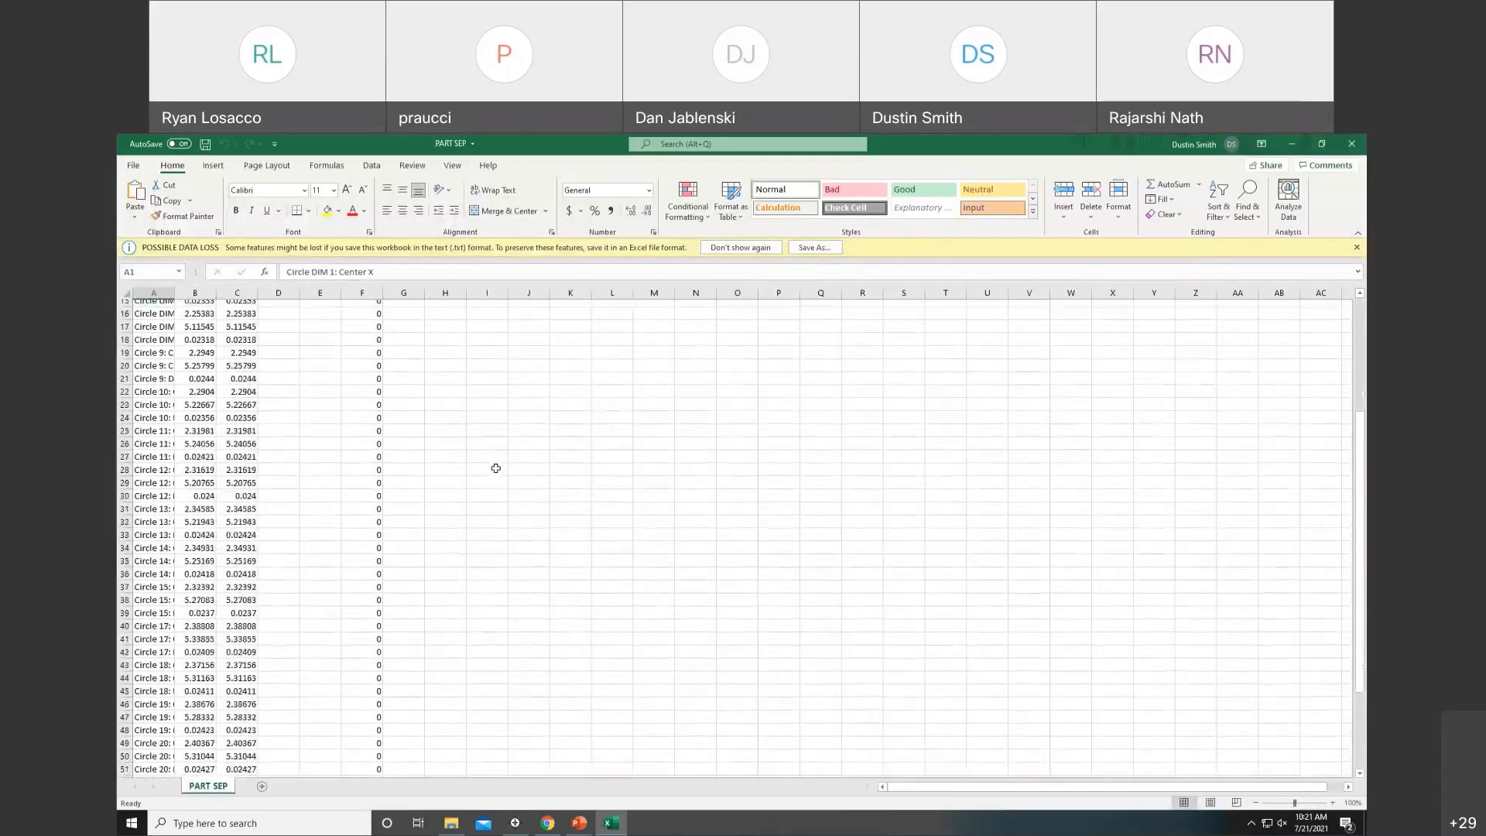
{"action": "scroll", "coordinate": [496, 469], "scroll_direction": "up", "scroll_amount": 5}
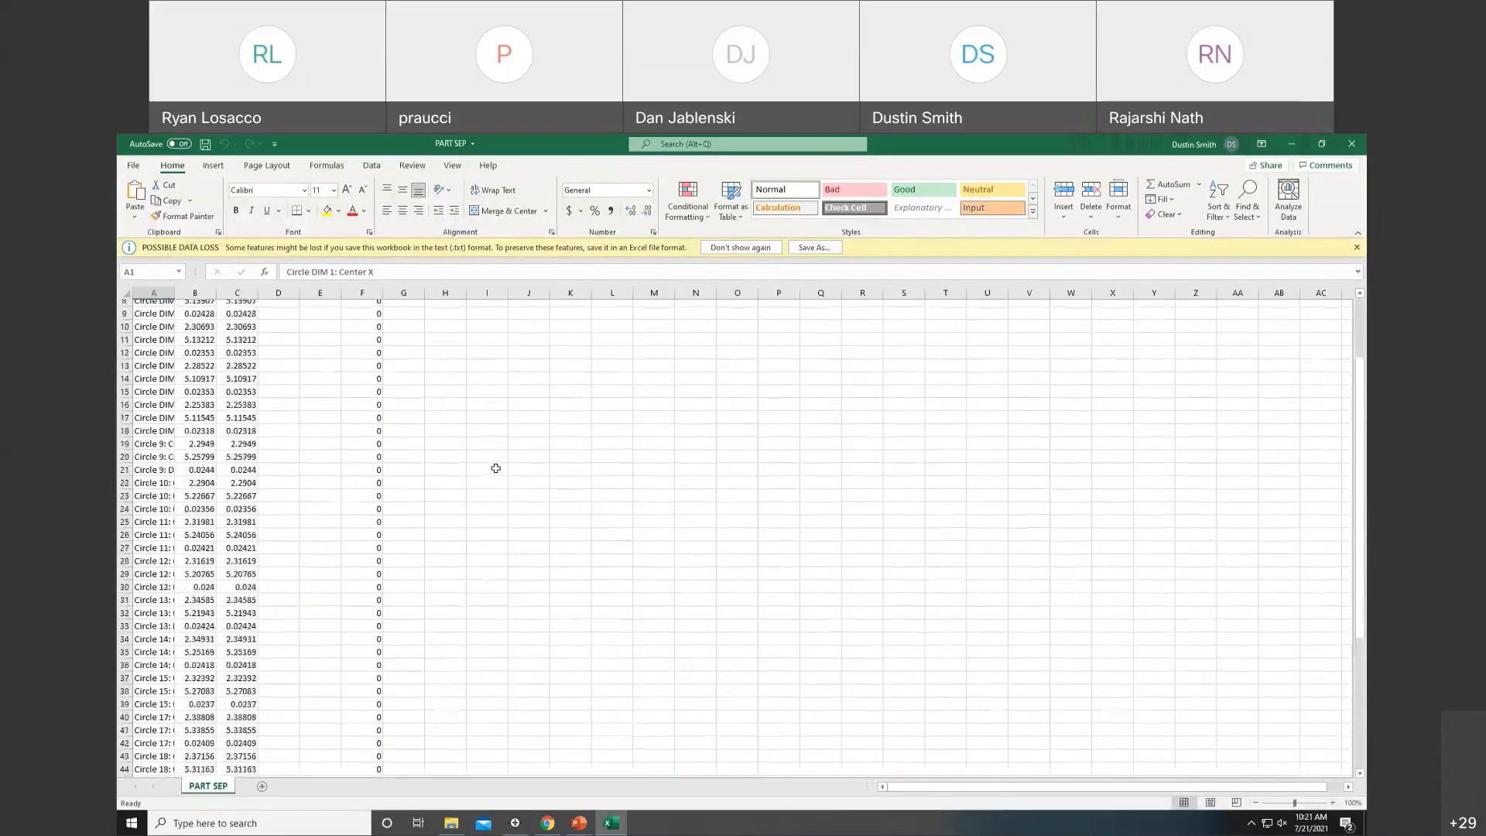
{"action": "scroll", "coordinate": [496, 468], "scroll_direction": "down", "scroll_amount": 16}
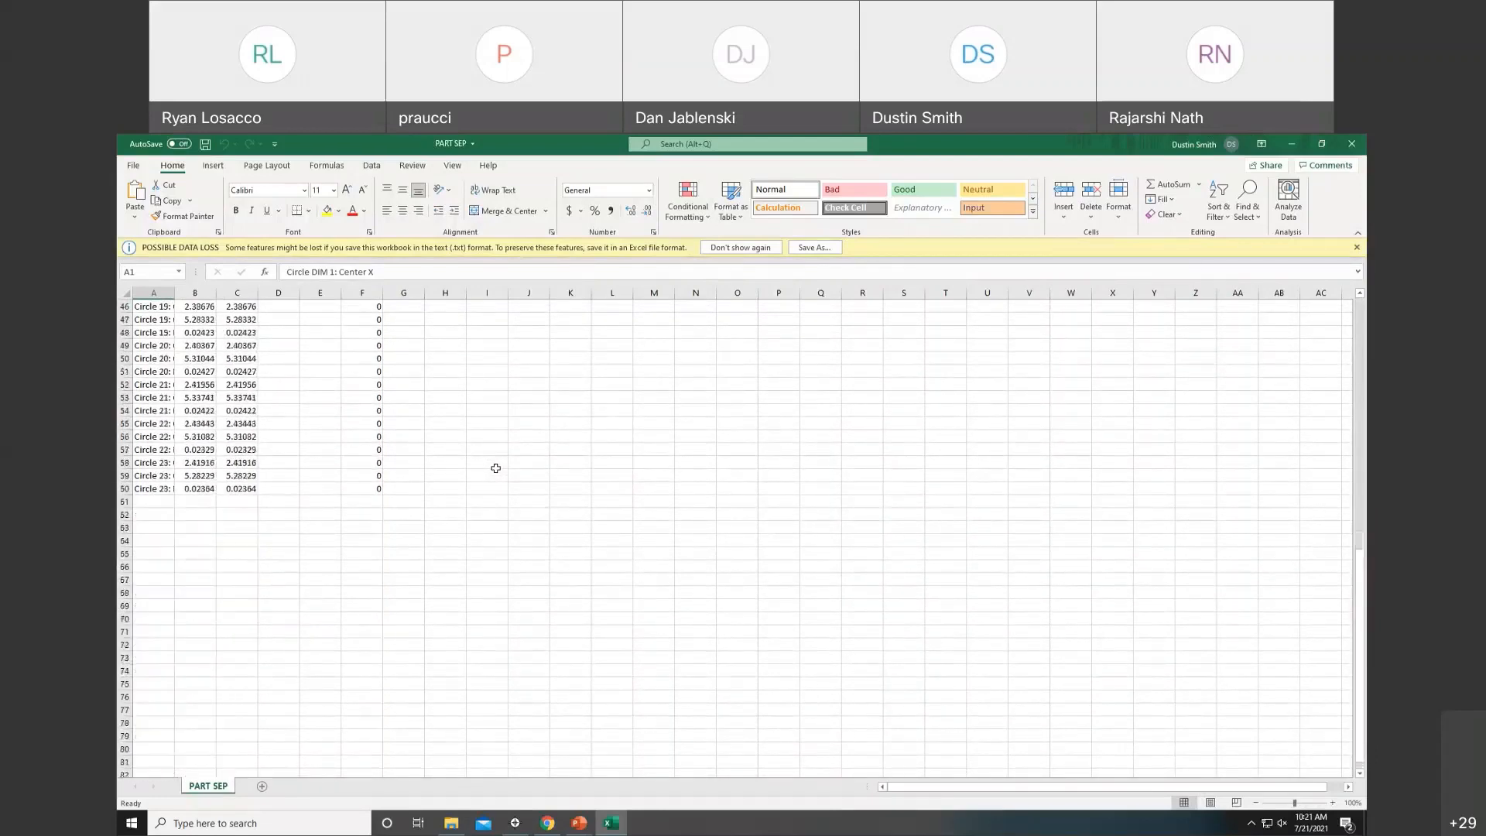
{"action": "scroll", "coordinate": [496, 467], "scroll_direction": "up", "scroll_amount": 15}
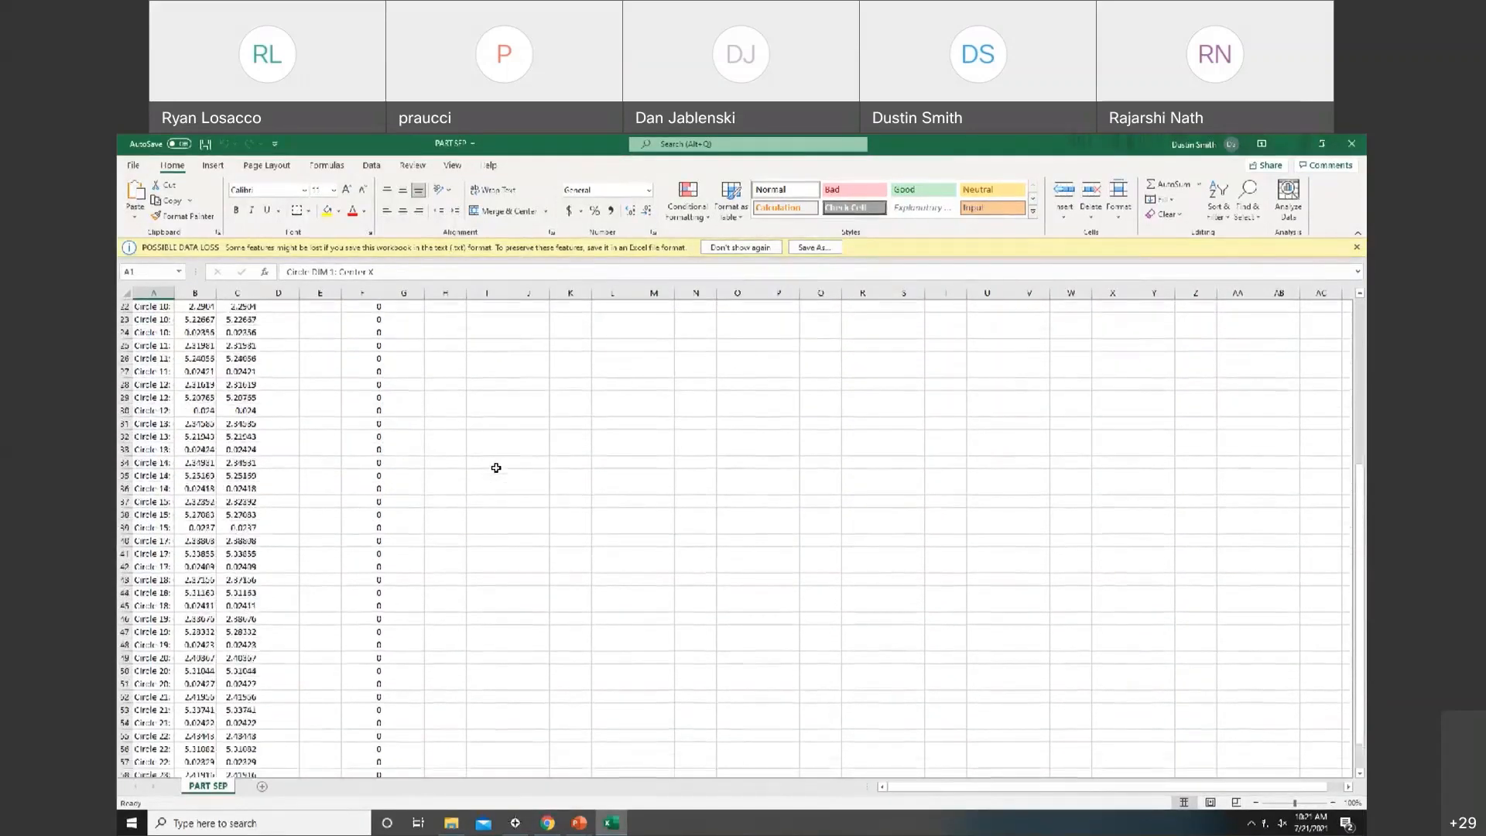
{"action": "scroll", "coordinate": [496, 467], "scroll_direction": "up", "scroll_amount": 1}
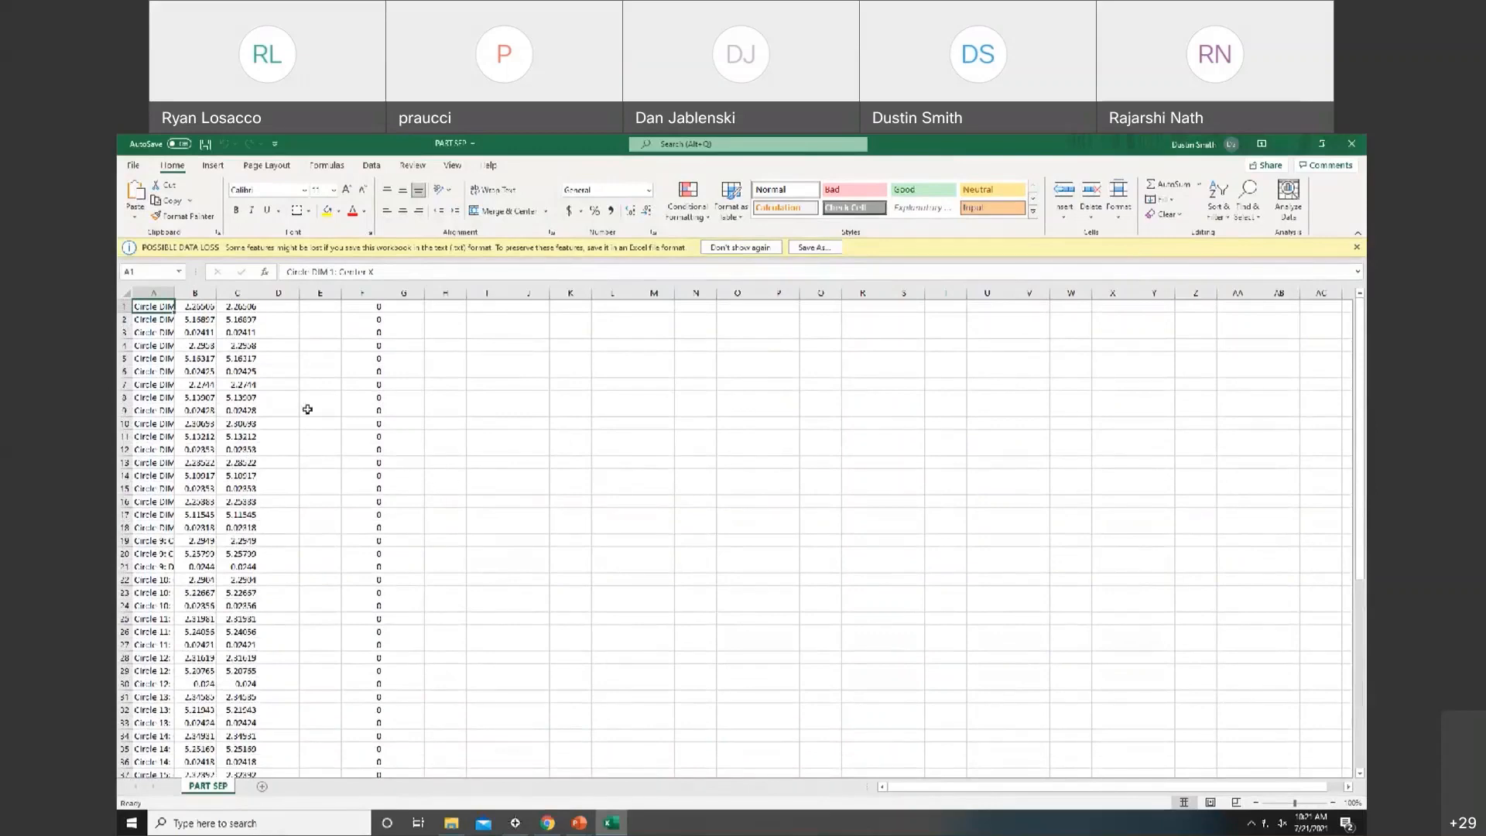
Widen column A to read the full feature labels down the sheet, and close the workbook without saving.
{"action": "left_click_drag", "start_coordinate": [175, 293], "coordinate": [271, 293]}
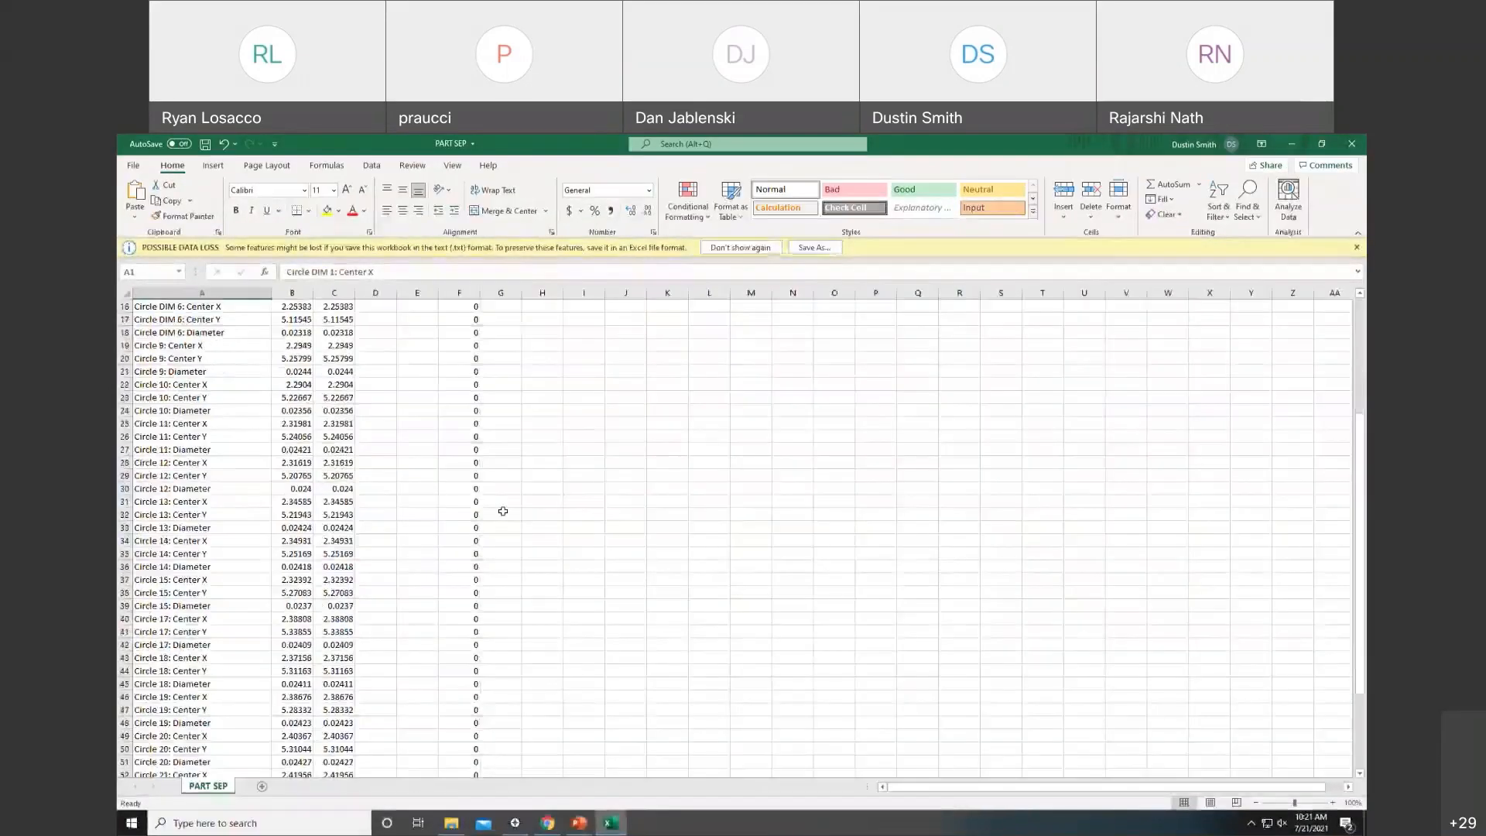
{"action": "scroll", "coordinate": [503, 507], "scroll_direction": "down", "scroll_amount": 15}
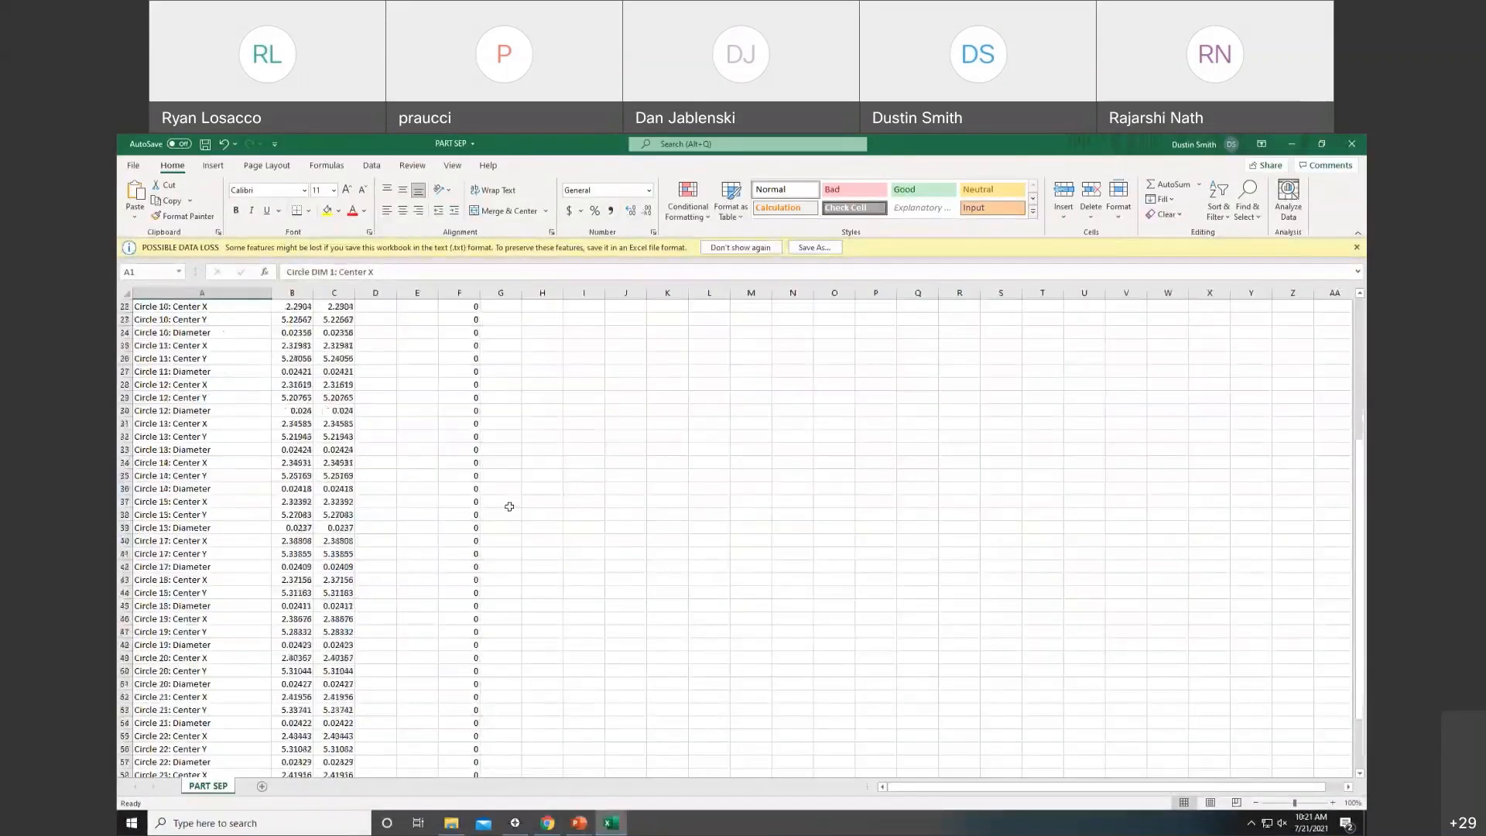
{"action": "left_click", "coordinate": [1362, 146]}
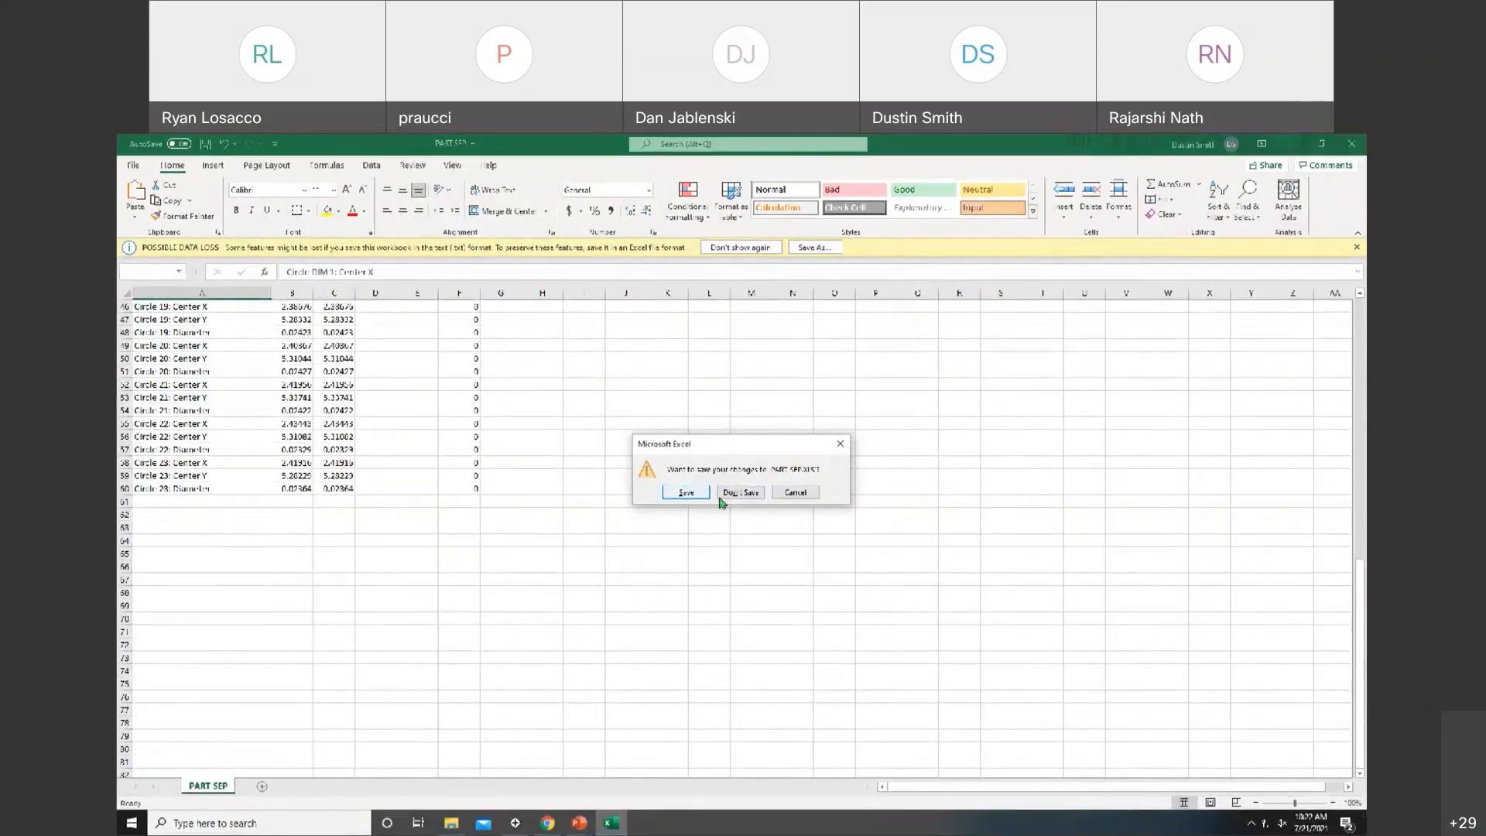
{"action": "left_click", "coordinate": [720, 496]}
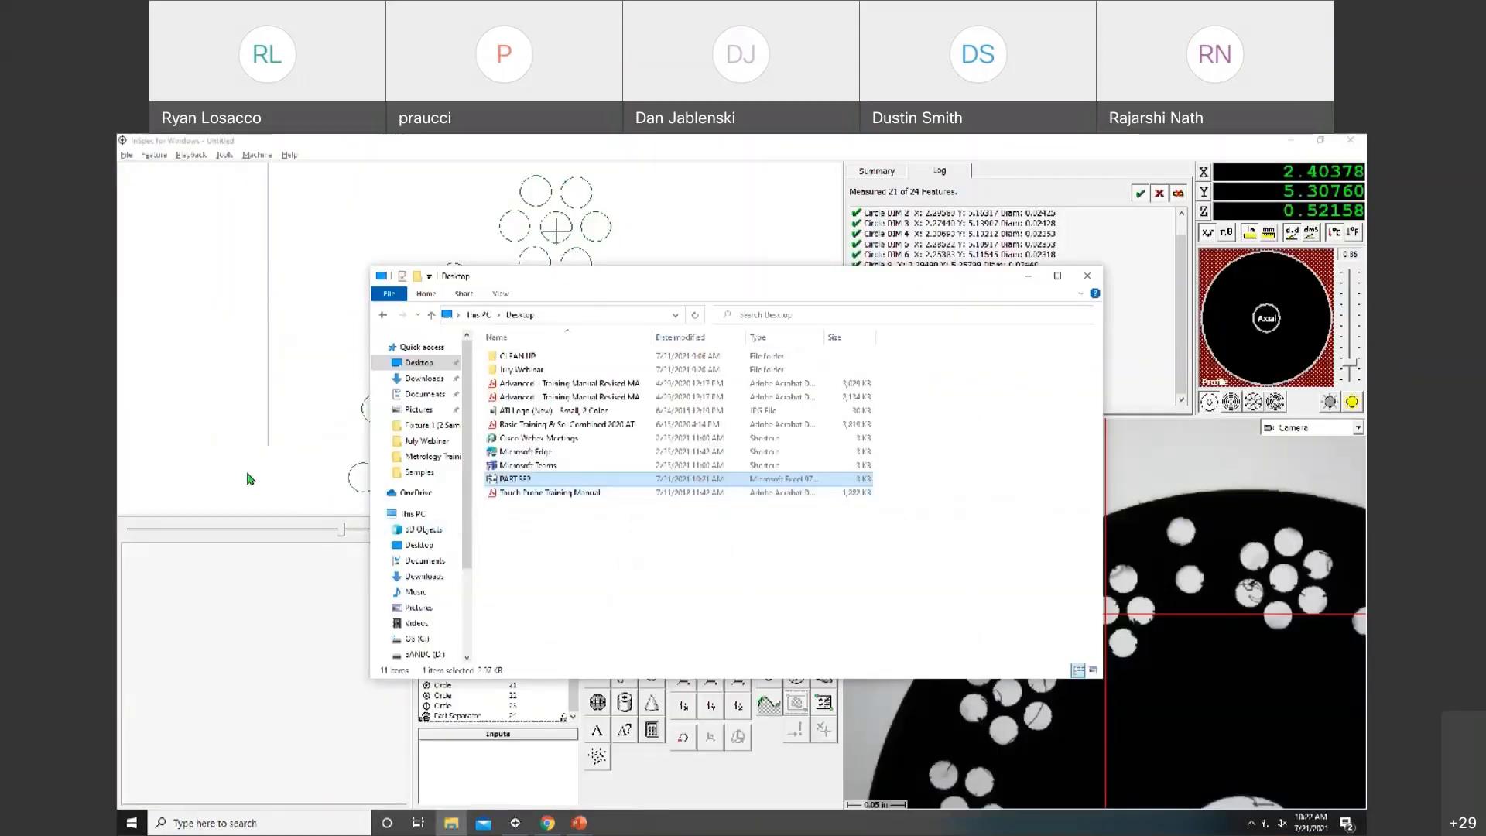
Return to InSpec, check the export settings of Part Separator 16, and run the whole routine again.
{"action": "left_click", "coordinate": [250, 479]}
{"action": "right_click", "coordinate": [474, 633]}
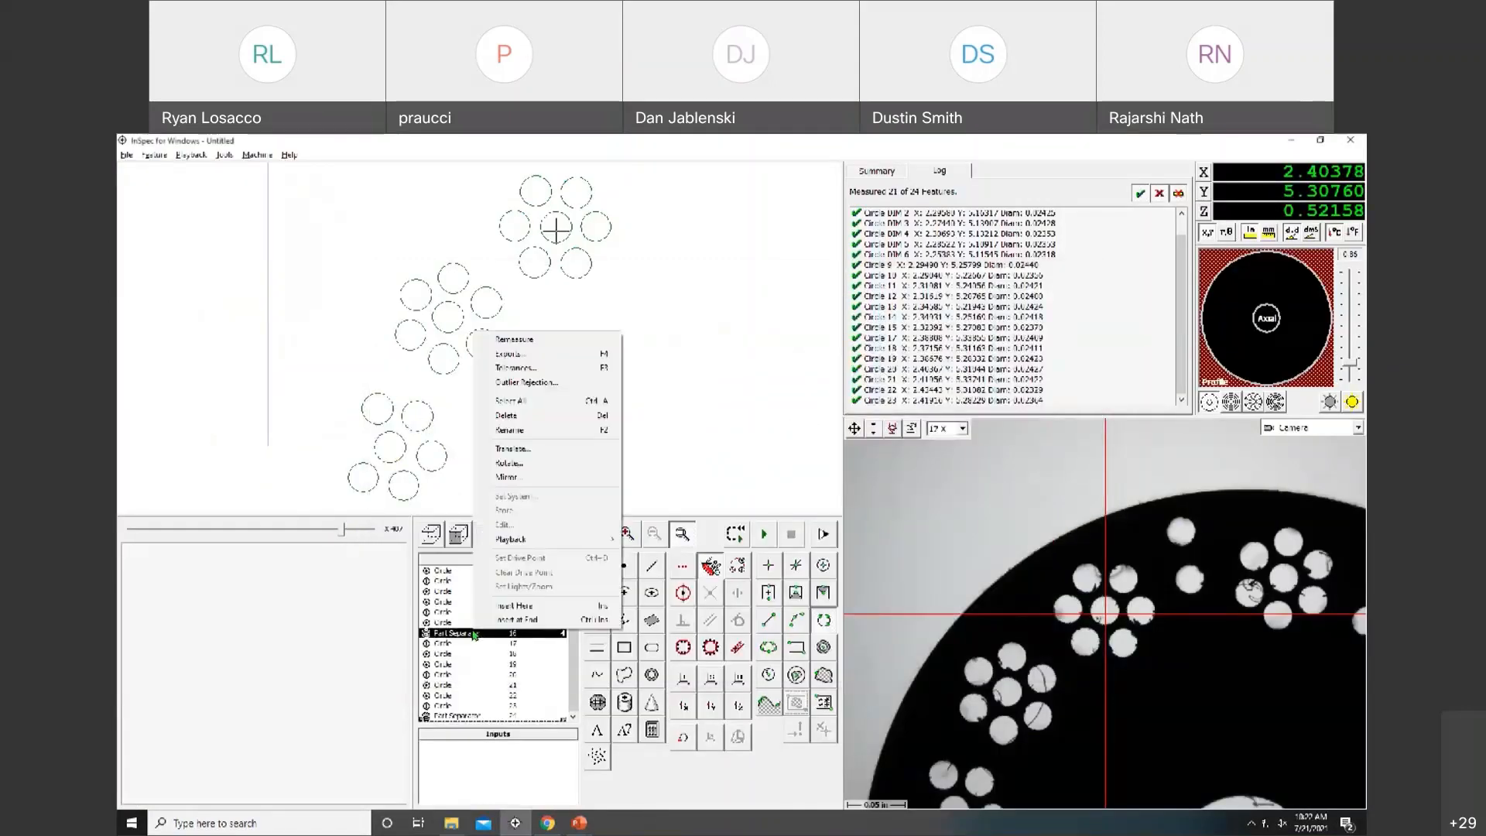
{"action": "left_click", "coordinate": [549, 355]}
{"action": "left_click", "coordinate": [822, 514]}
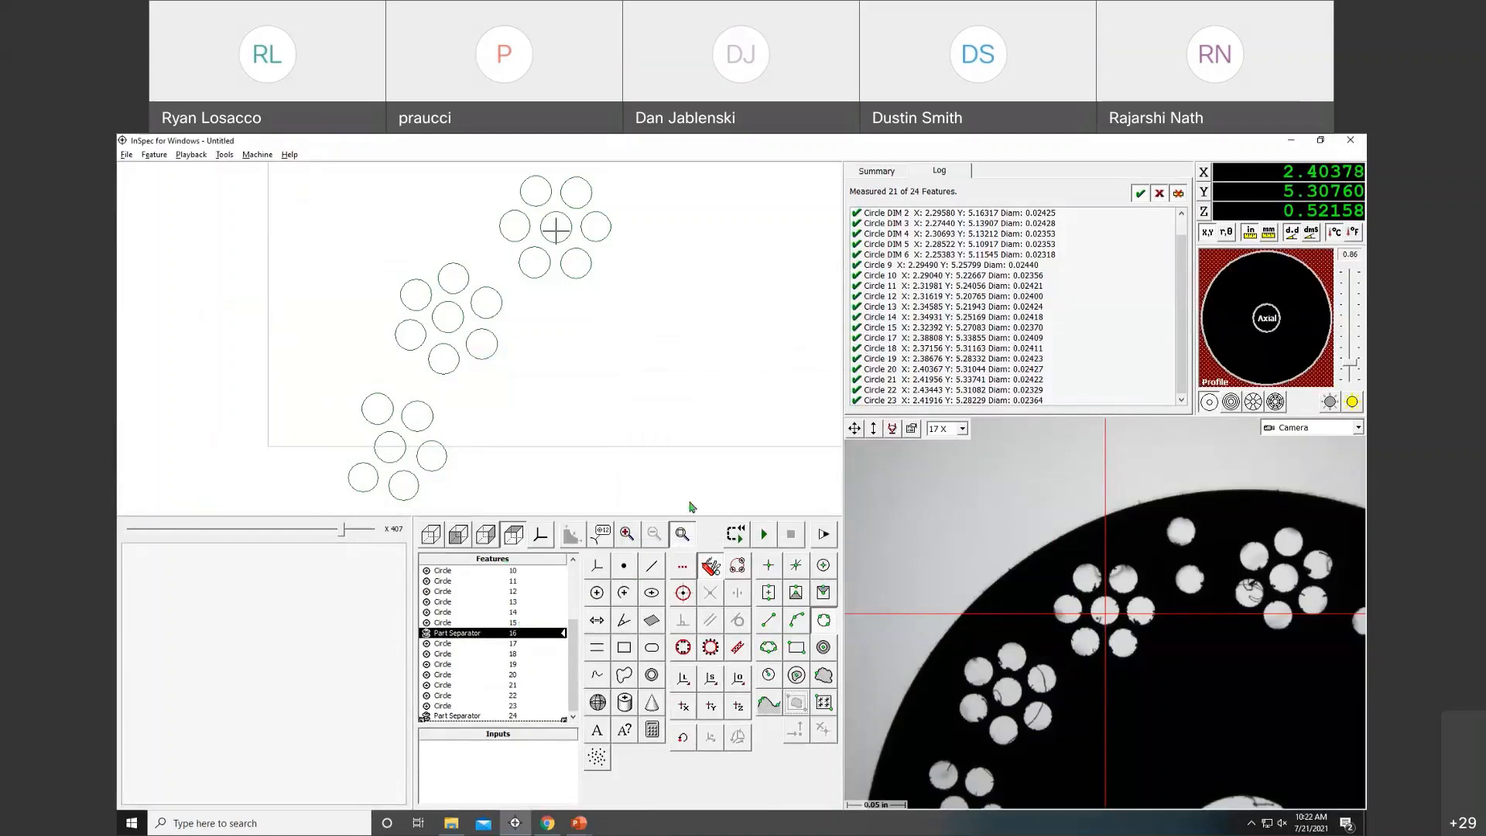
{"action": "left_click", "coordinate": [735, 534]}
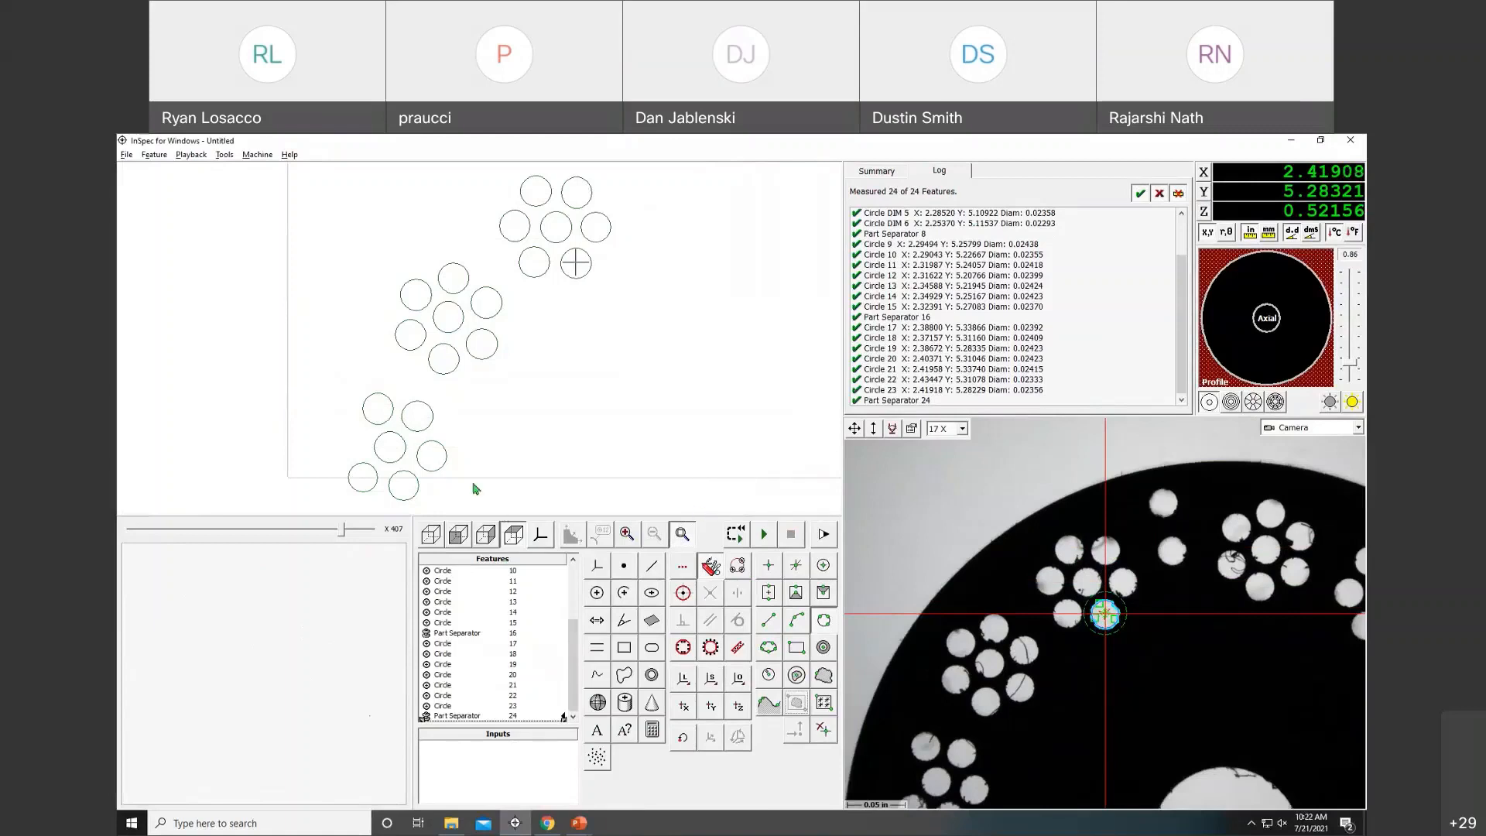
Export the results again to PART SEP.XLS, appending to the existing file with COMMA as value, property and feature delimiters.
{"action": "left_click", "coordinate": [128, 154]}
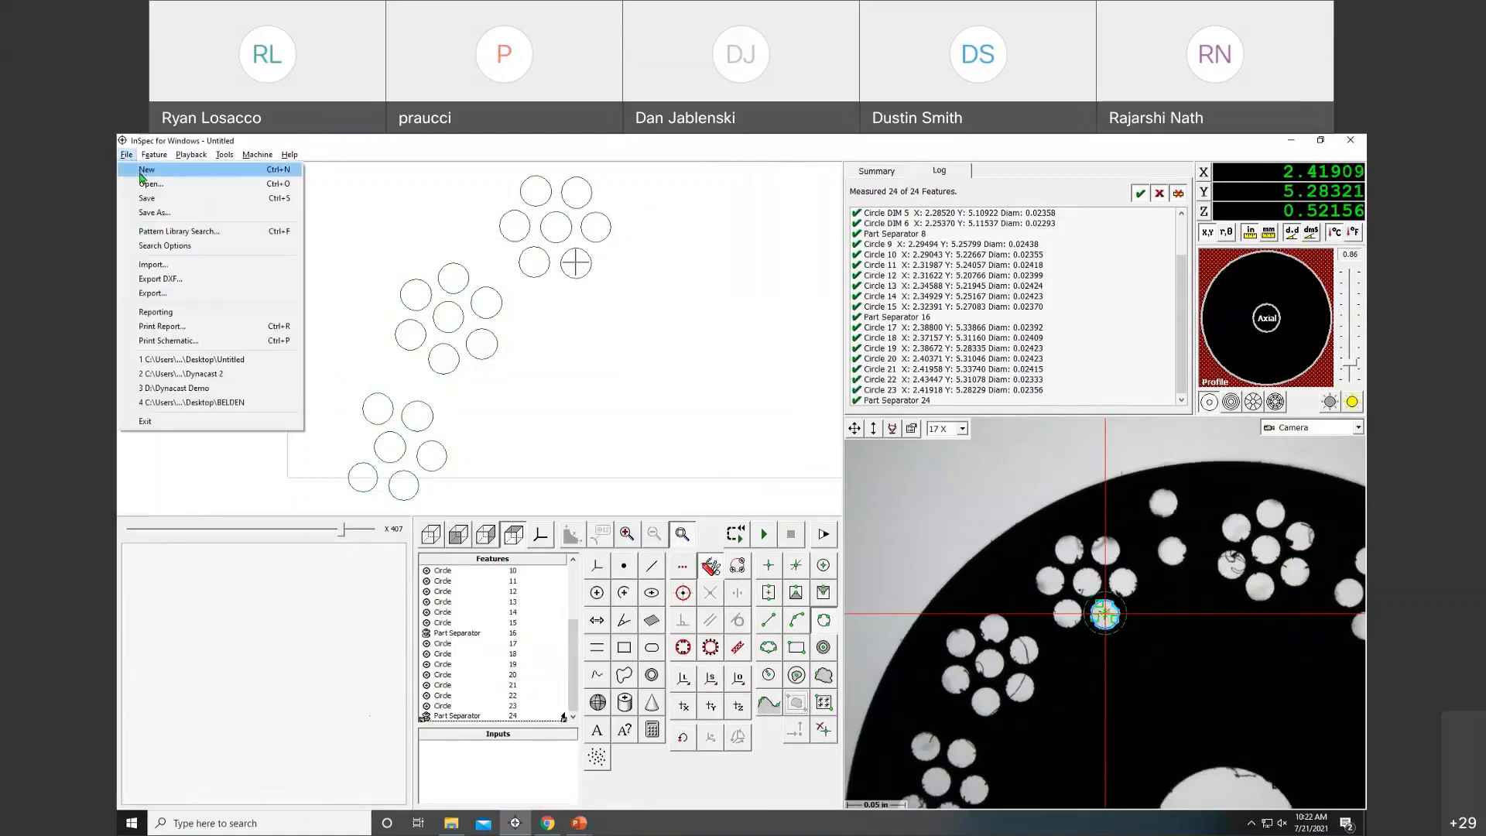
{"action": "left_click", "coordinate": [250, 299]}
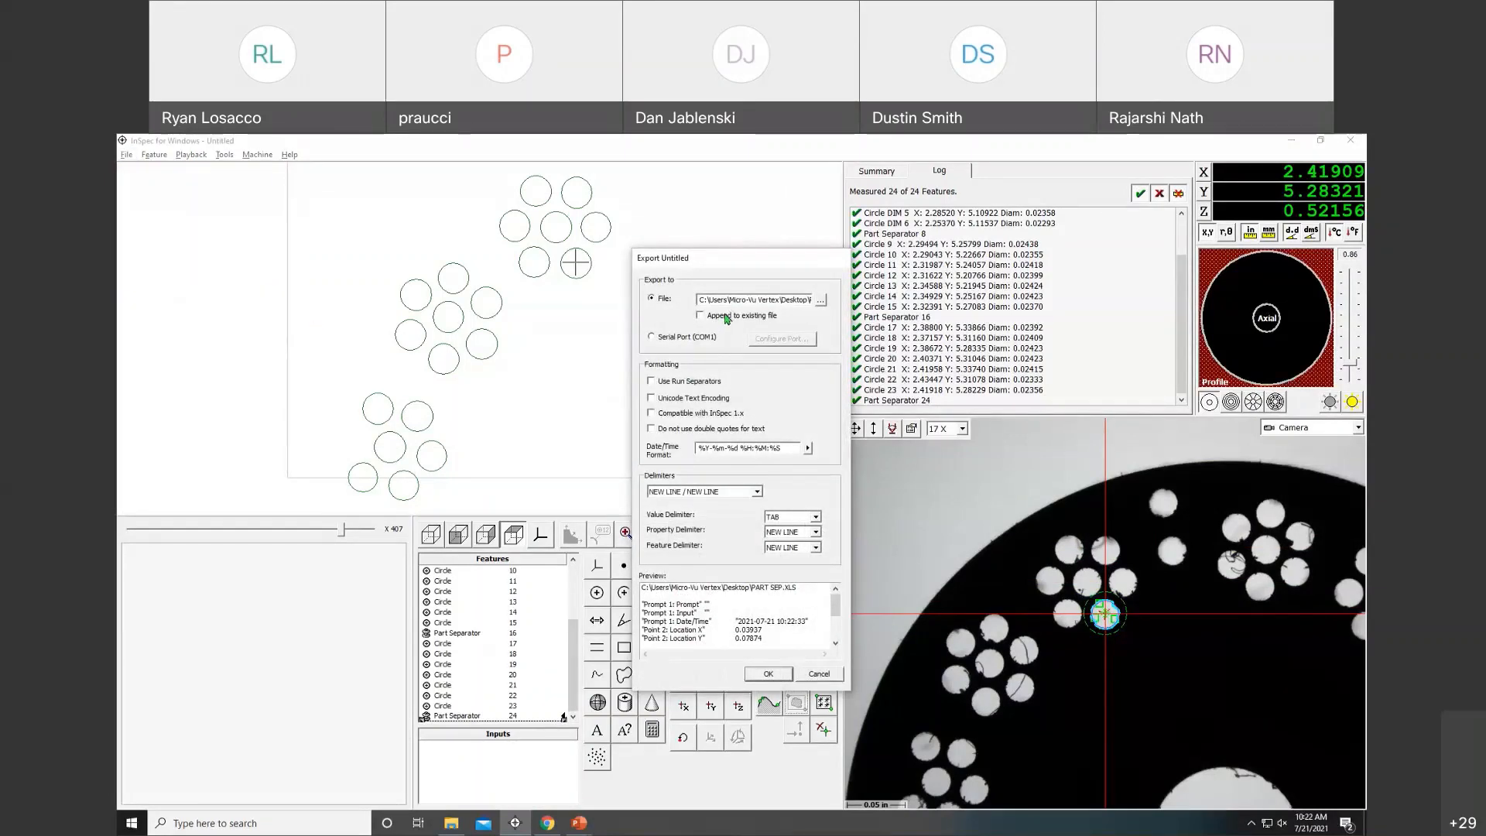
{"action": "left_click", "coordinate": [728, 319]}
{"action": "left_click", "coordinate": [815, 516]}
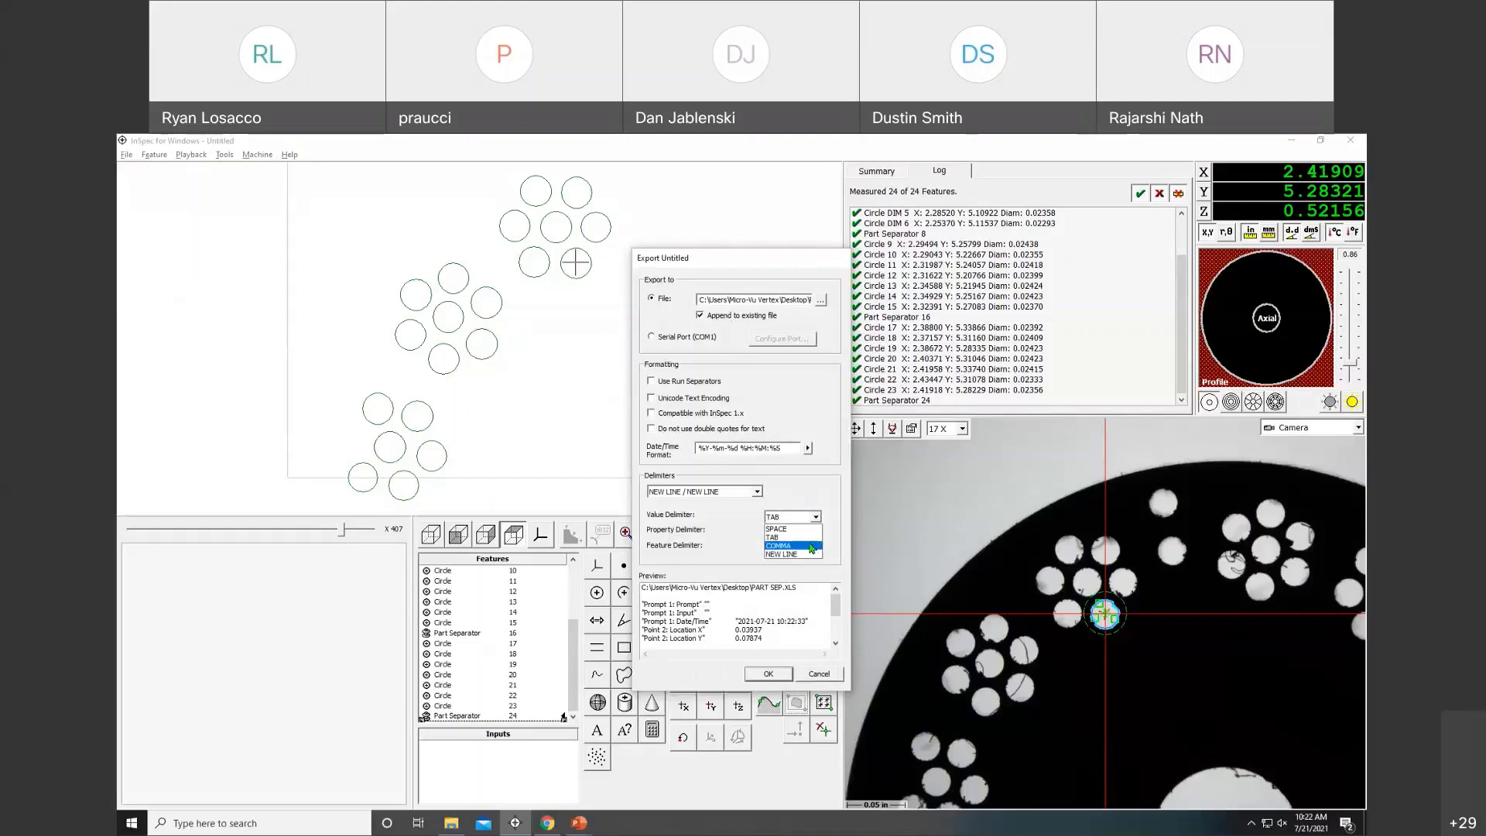
{"action": "left_click", "coordinate": [811, 546]}
{"action": "left_click", "coordinate": [815, 532]}
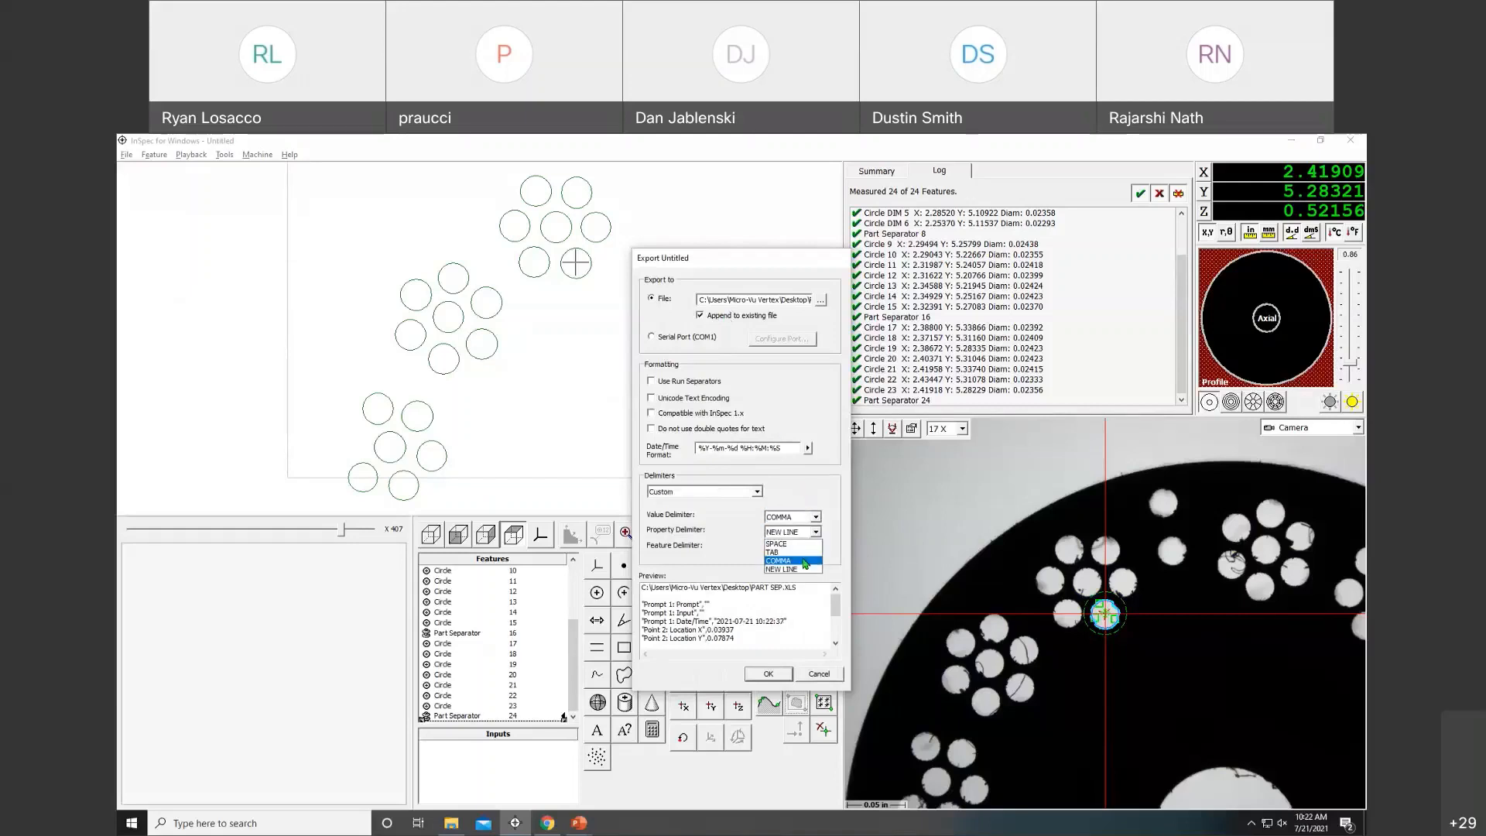
{"action": "left_click", "coordinate": [805, 561]}
{"action": "left_click", "coordinate": [815, 546]}
{"action": "left_click", "coordinate": [805, 575]}
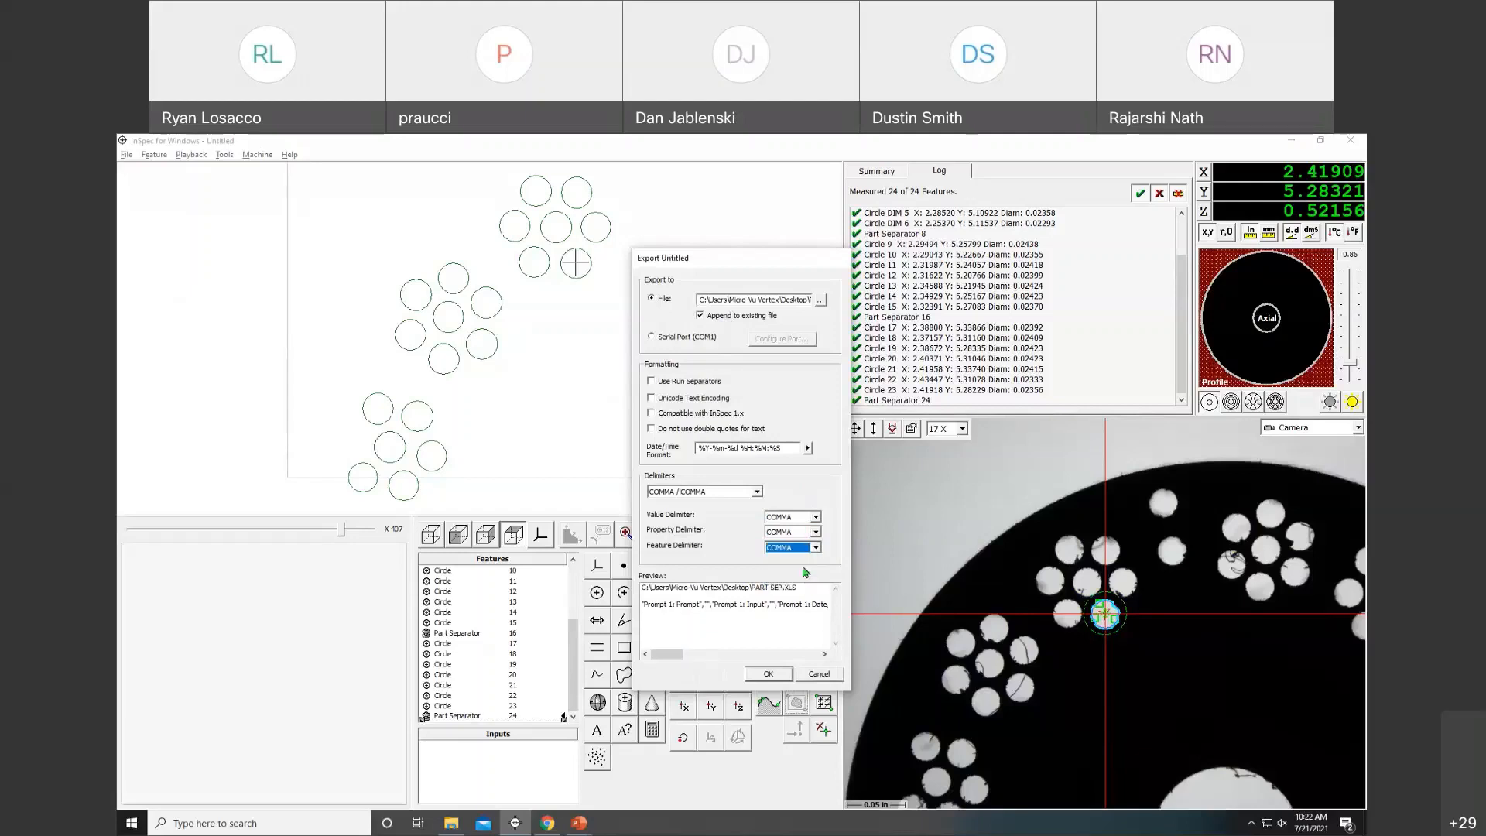
{"action": "left_click", "coordinate": [768, 674]}
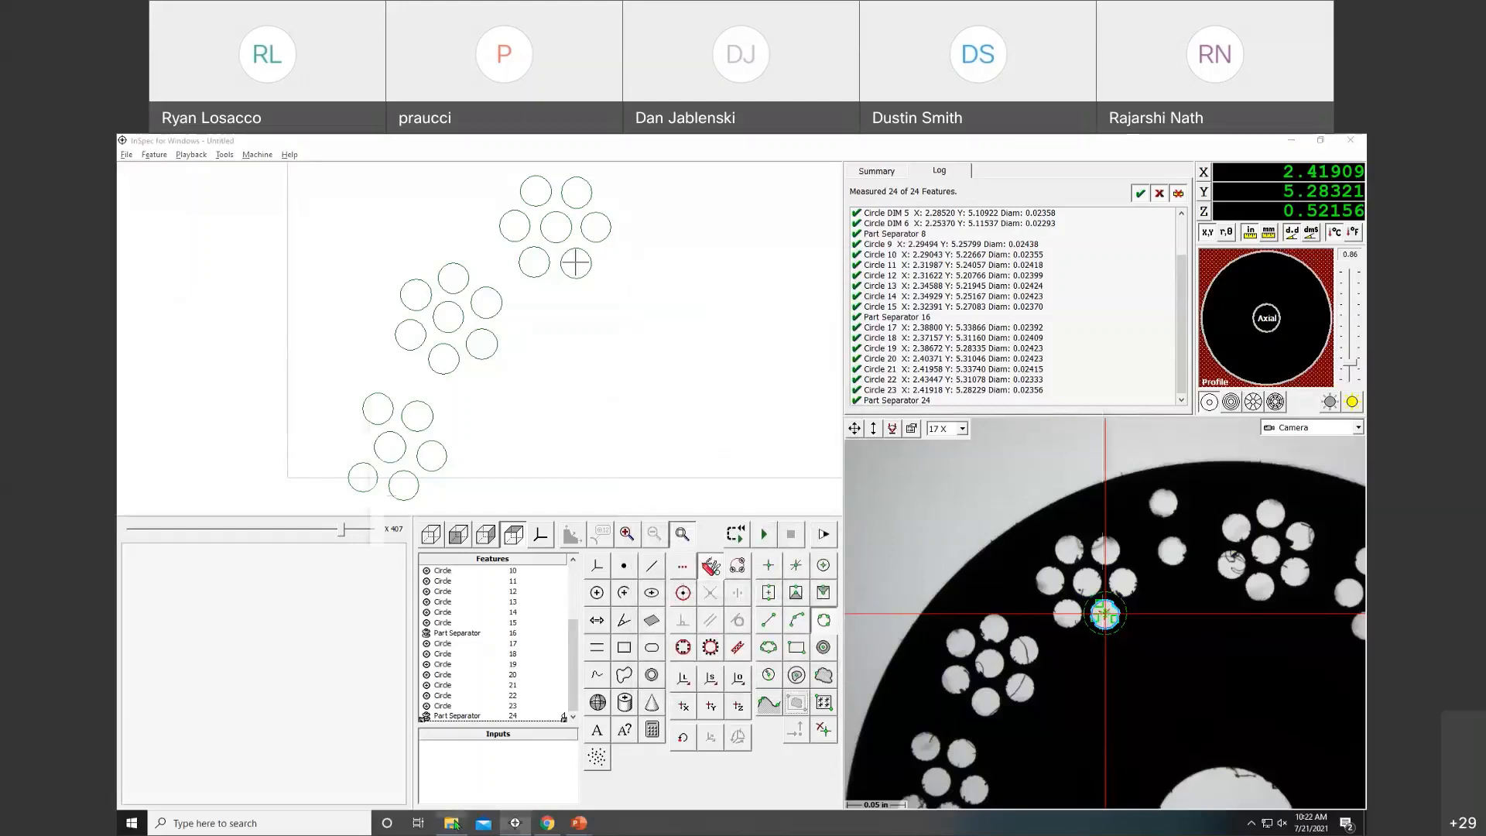
Reopen the PART SEP file in Excel and examine the comma-delimited rows appended below the first export.
{"action": "left_click", "coordinate": [454, 823]}
{"action": "double_click", "coordinate": [536, 481]}
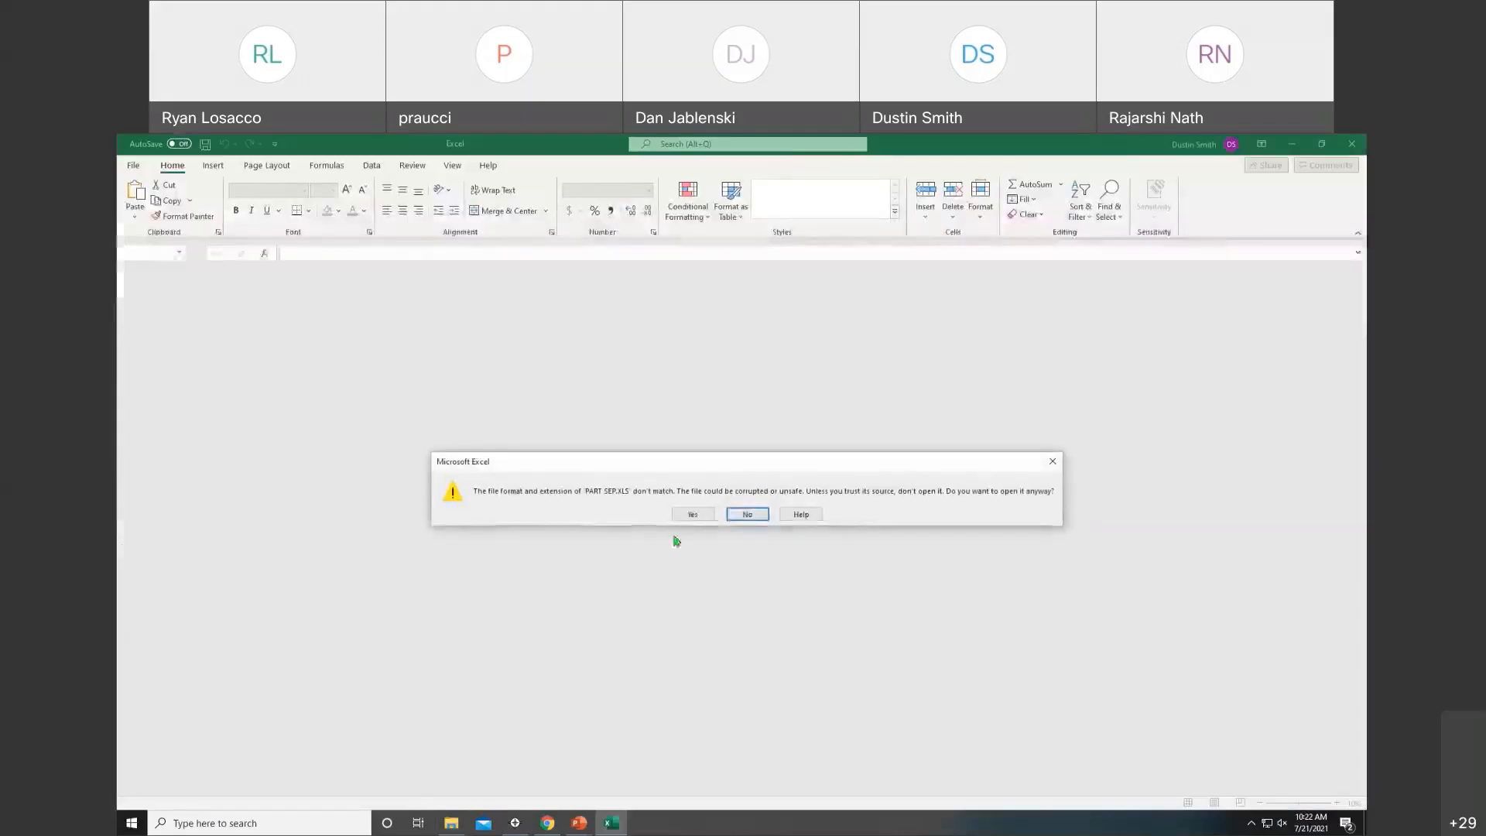
{"action": "left_click", "coordinate": [686, 515]}
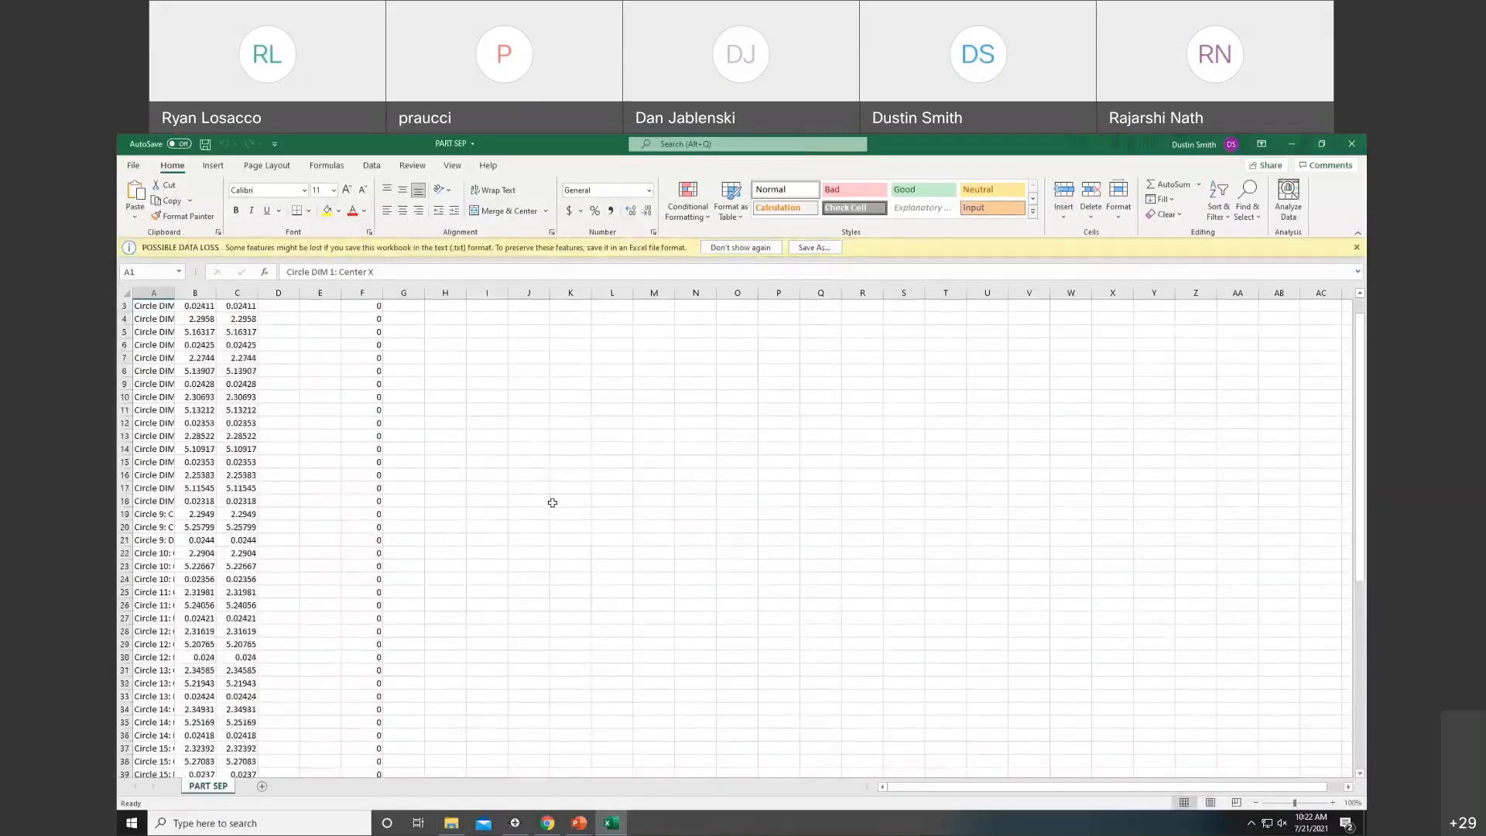
{"action": "scroll", "coordinate": [552, 504], "scroll_direction": "down", "scroll_amount": 10}
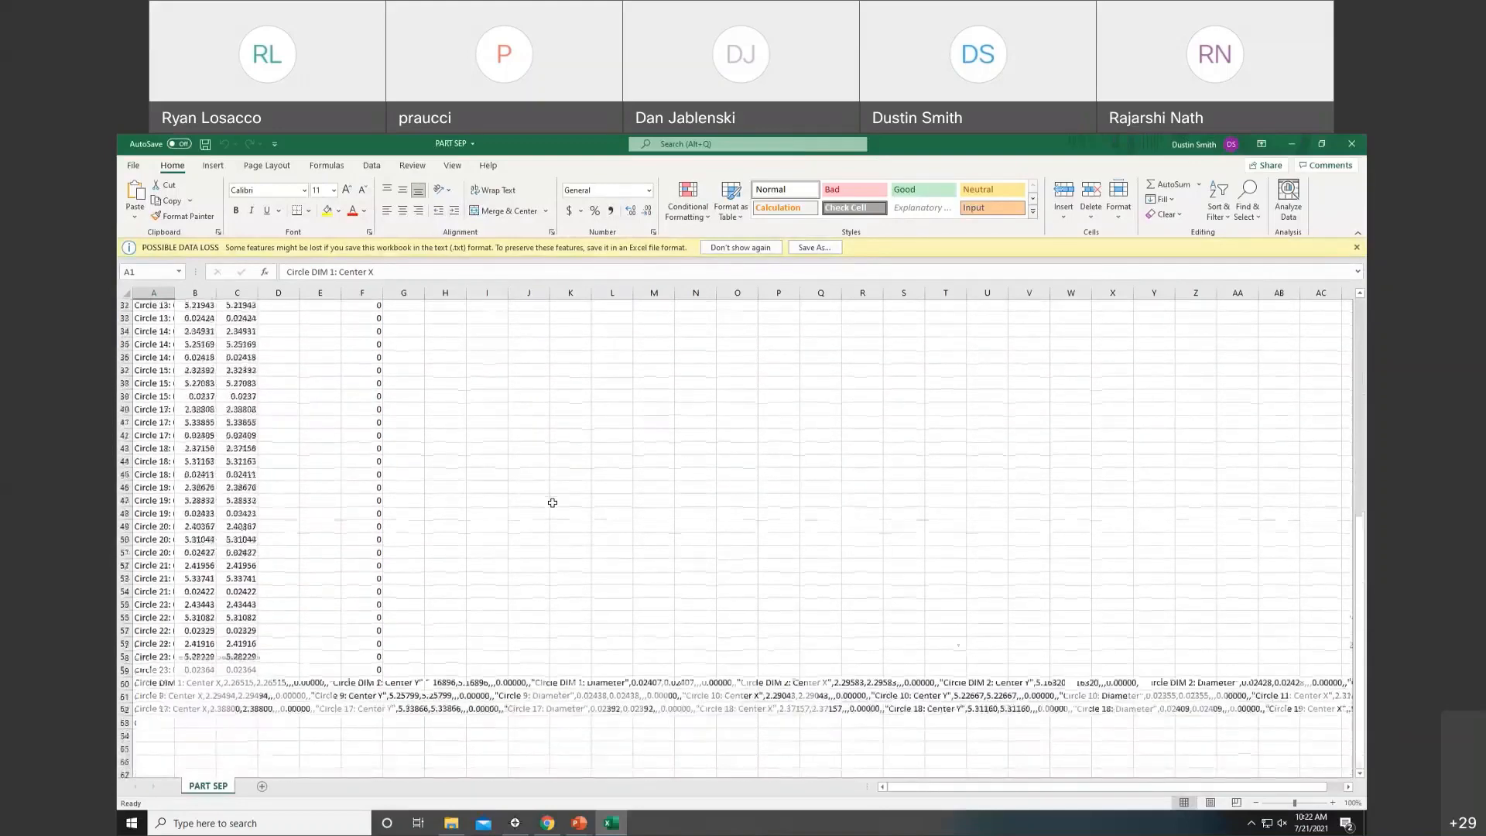
{"action": "scroll", "coordinate": [552, 503], "scroll_direction": "down", "scroll_amount": 6}
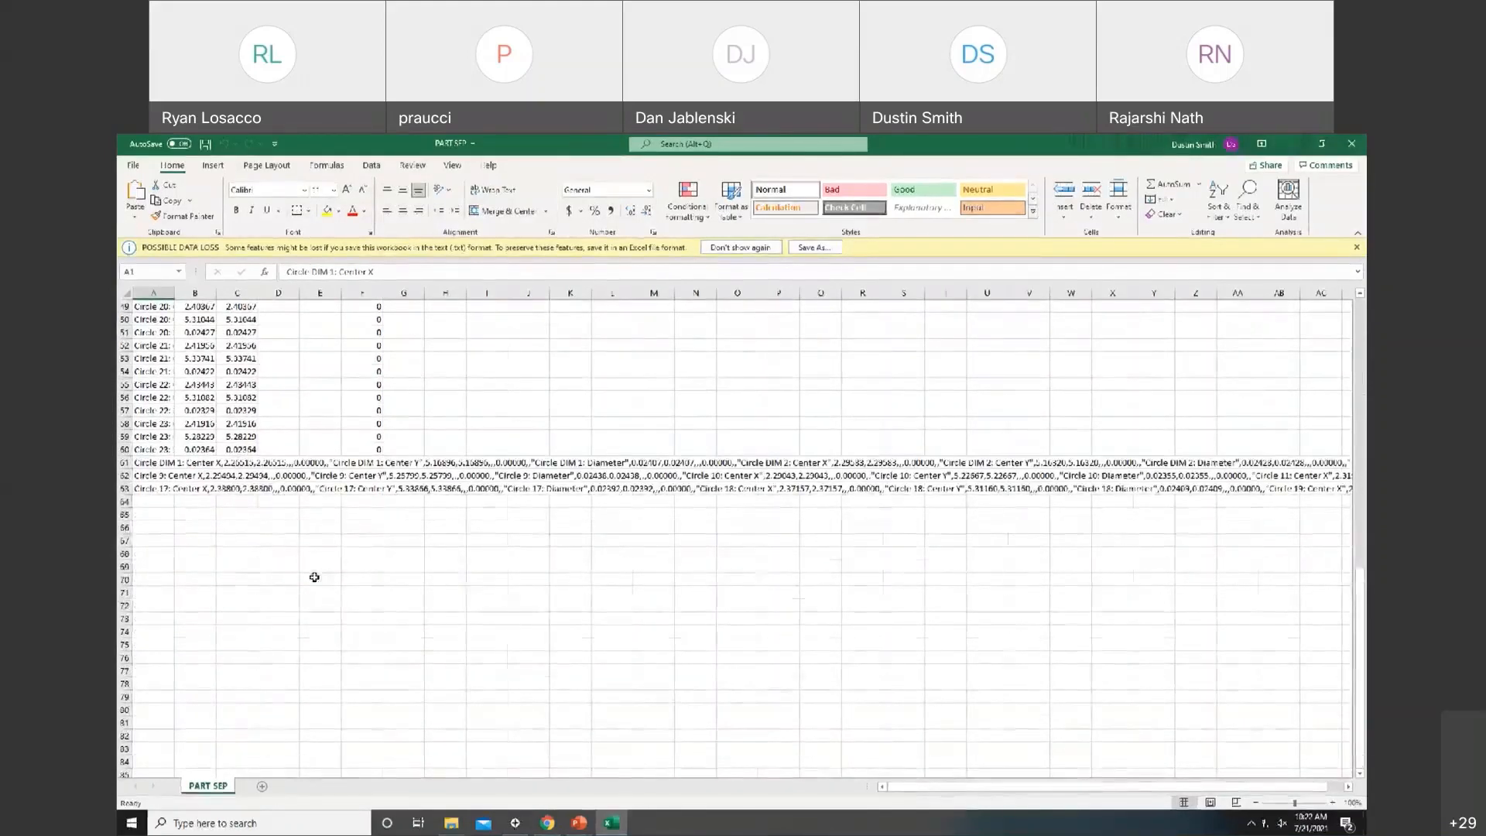
{"action": "left_click", "coordinate": [155, 464]}
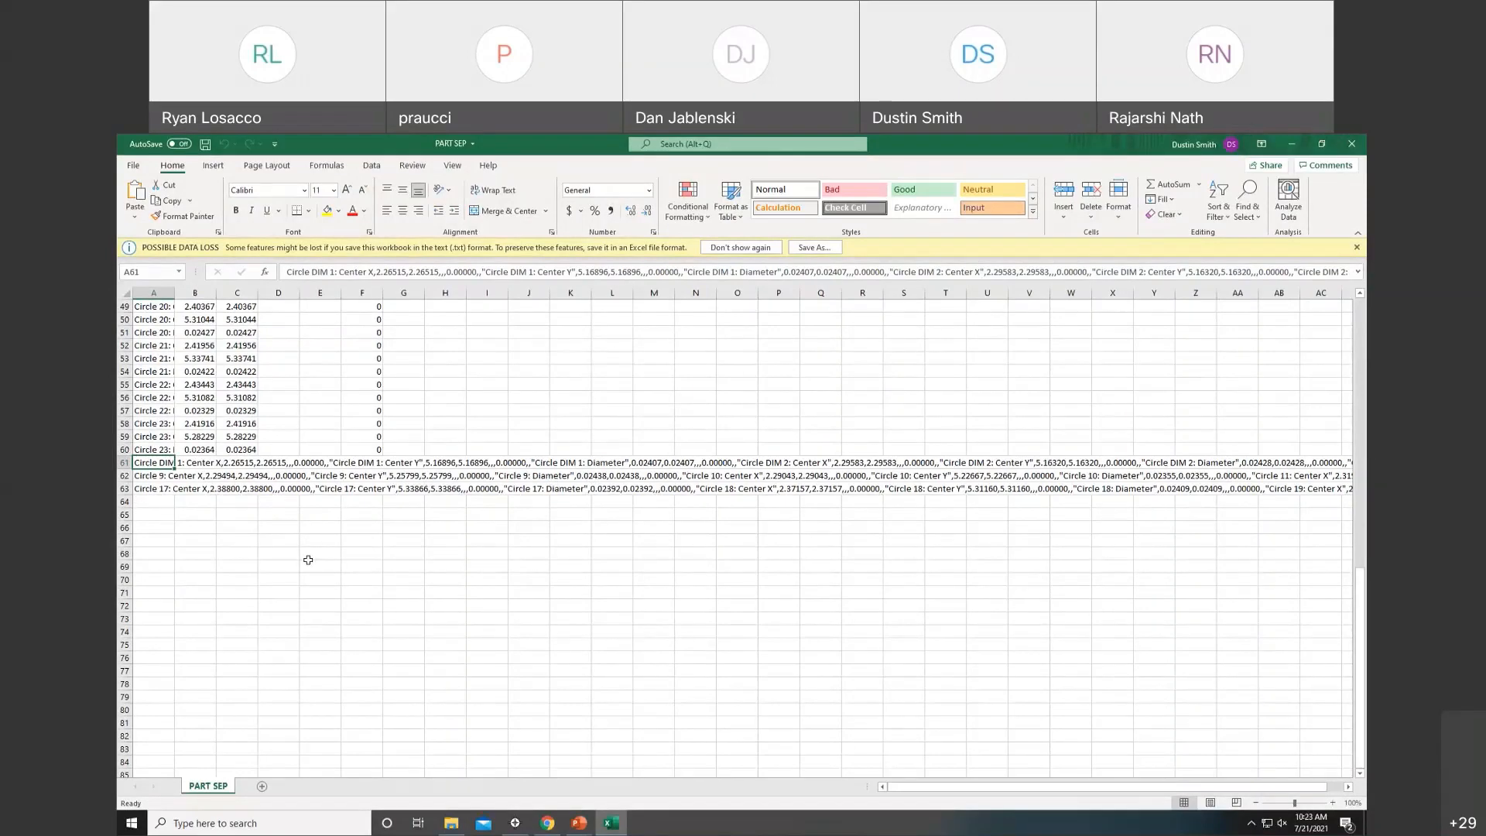
{"action": "scroll", "coordinate": [317, 557], "scroll_direction": "down", "scroll_amount": 1}
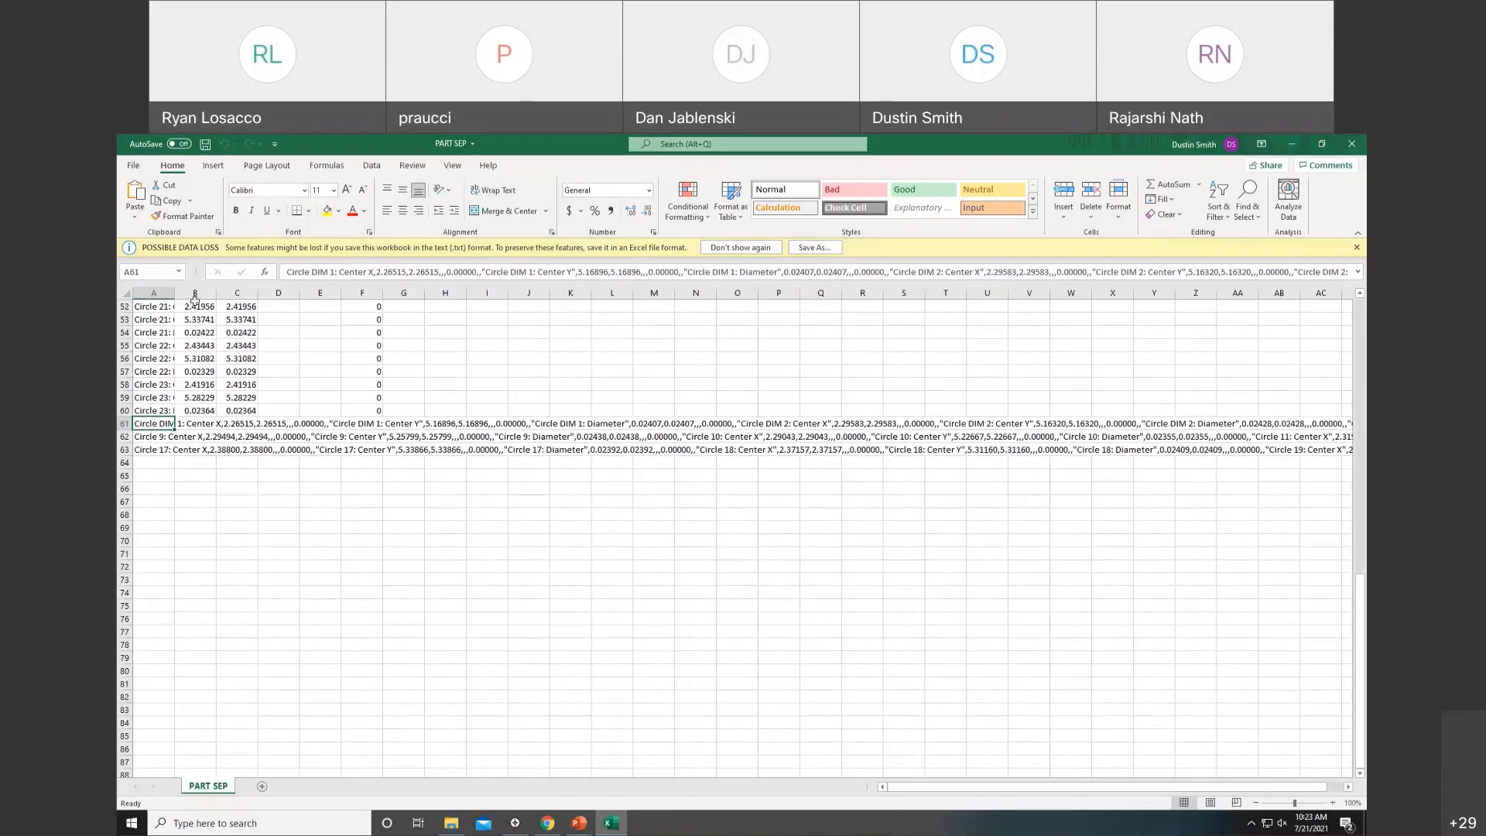
Widen column B and examine how the comma-delimited Circle DIM data is laid out across row 61.
{"action": "left_click_drag", "start_coordinate": [215, 293], "coordinate": [272, 293]}
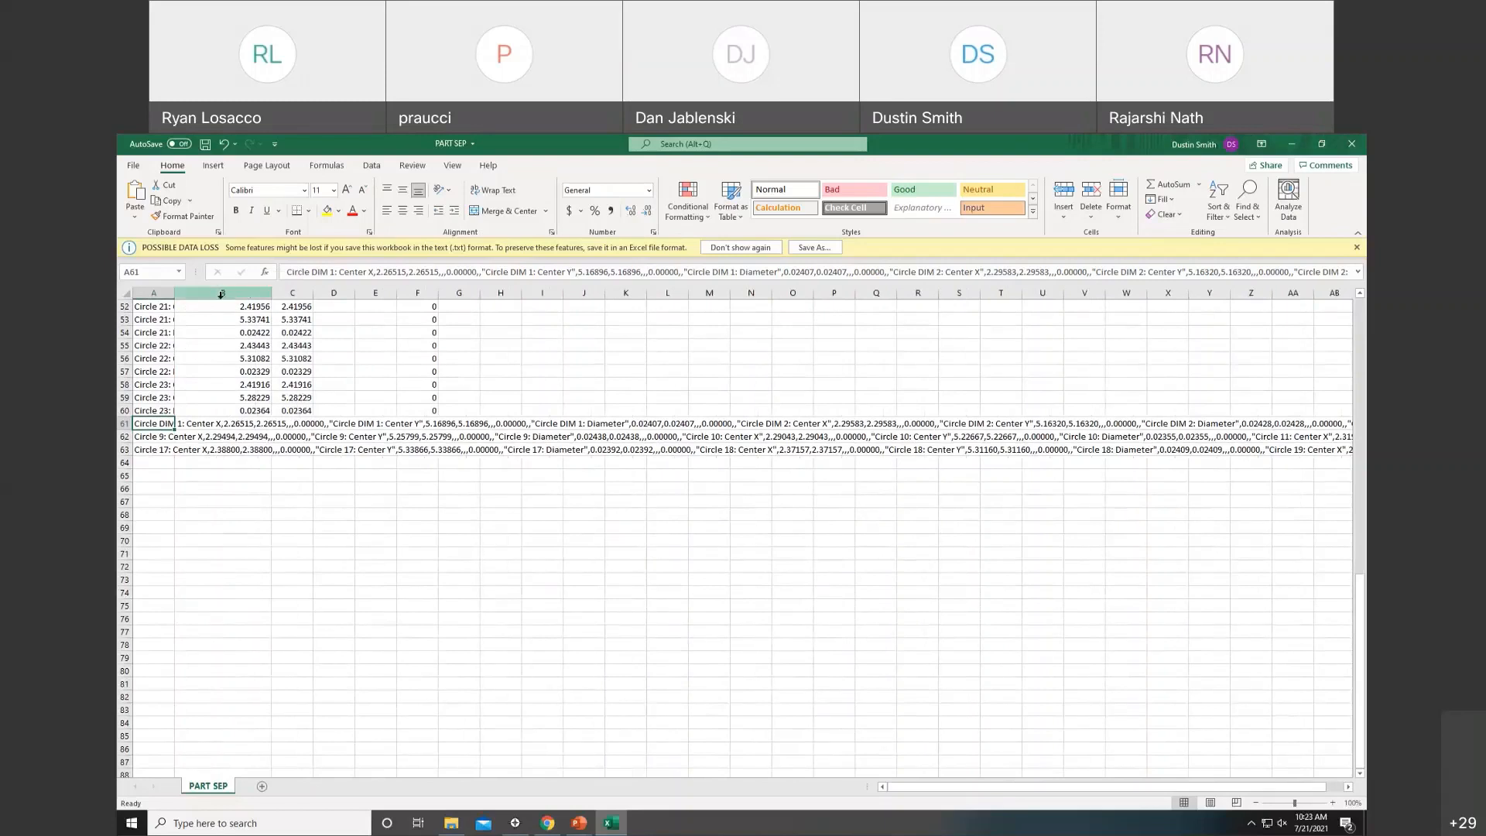
{"action": "left_click", "coordinate": [263, 425]}
{"action": "key", "text": "Right"}
{"action": "key", "text": "Right"}
{"action": "key", "text": "Right"}
{"action": "key", "text": "Right"}
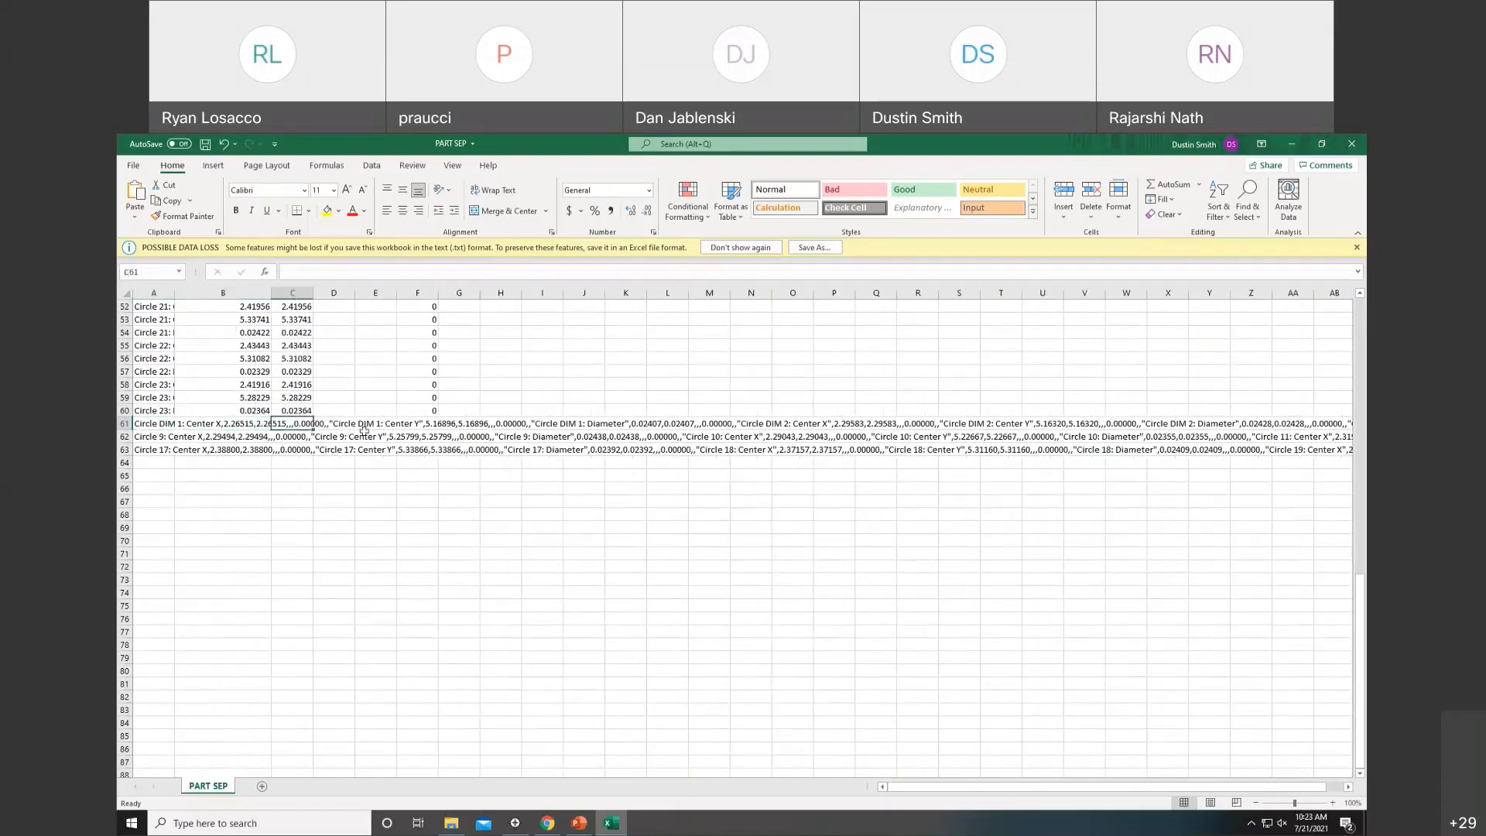
{"action": "key", "text": "Right"}
{"action": "key", "text": "Right"}
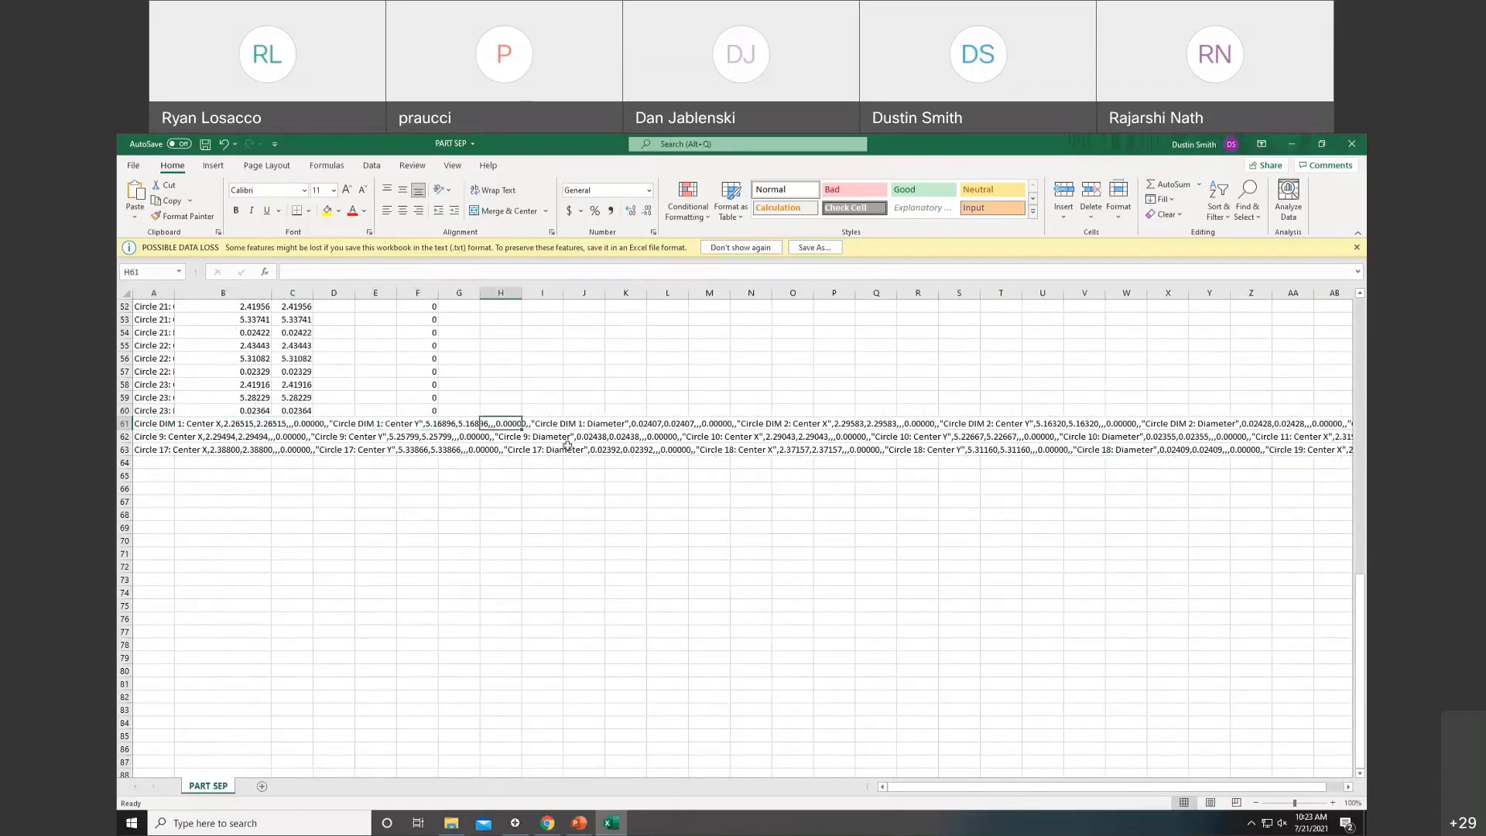
{"action": "left_click", "coordinate": [572, 425]}
{"action": "key", "text": "Left"}
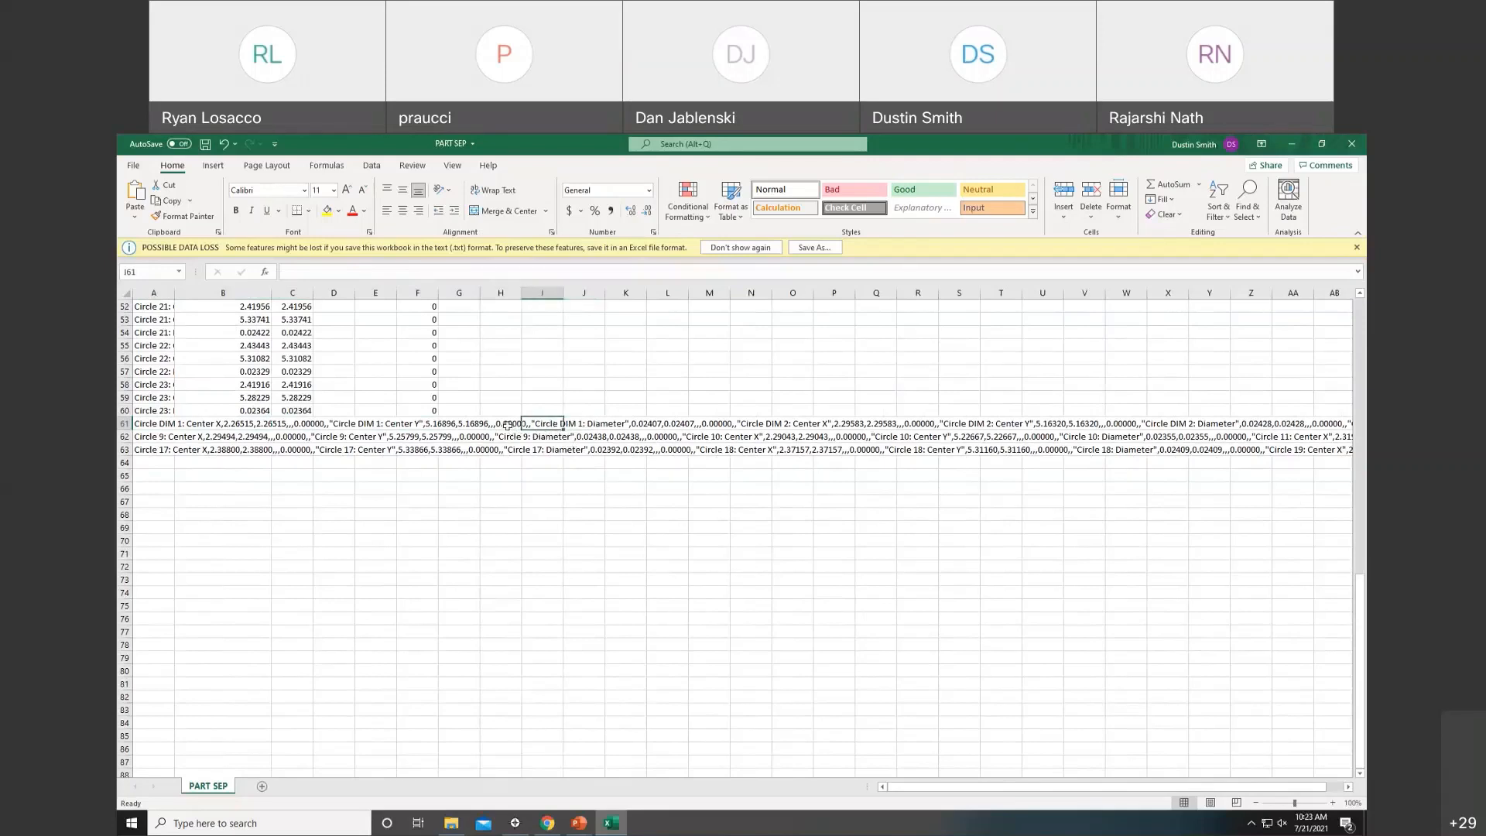
{"action": "left_click", "coordinate": [507, 425]}
{"action": "left_click", "coordinate": [451, 424]}
{"action": "left_click", "coordinate": [415, 428]}
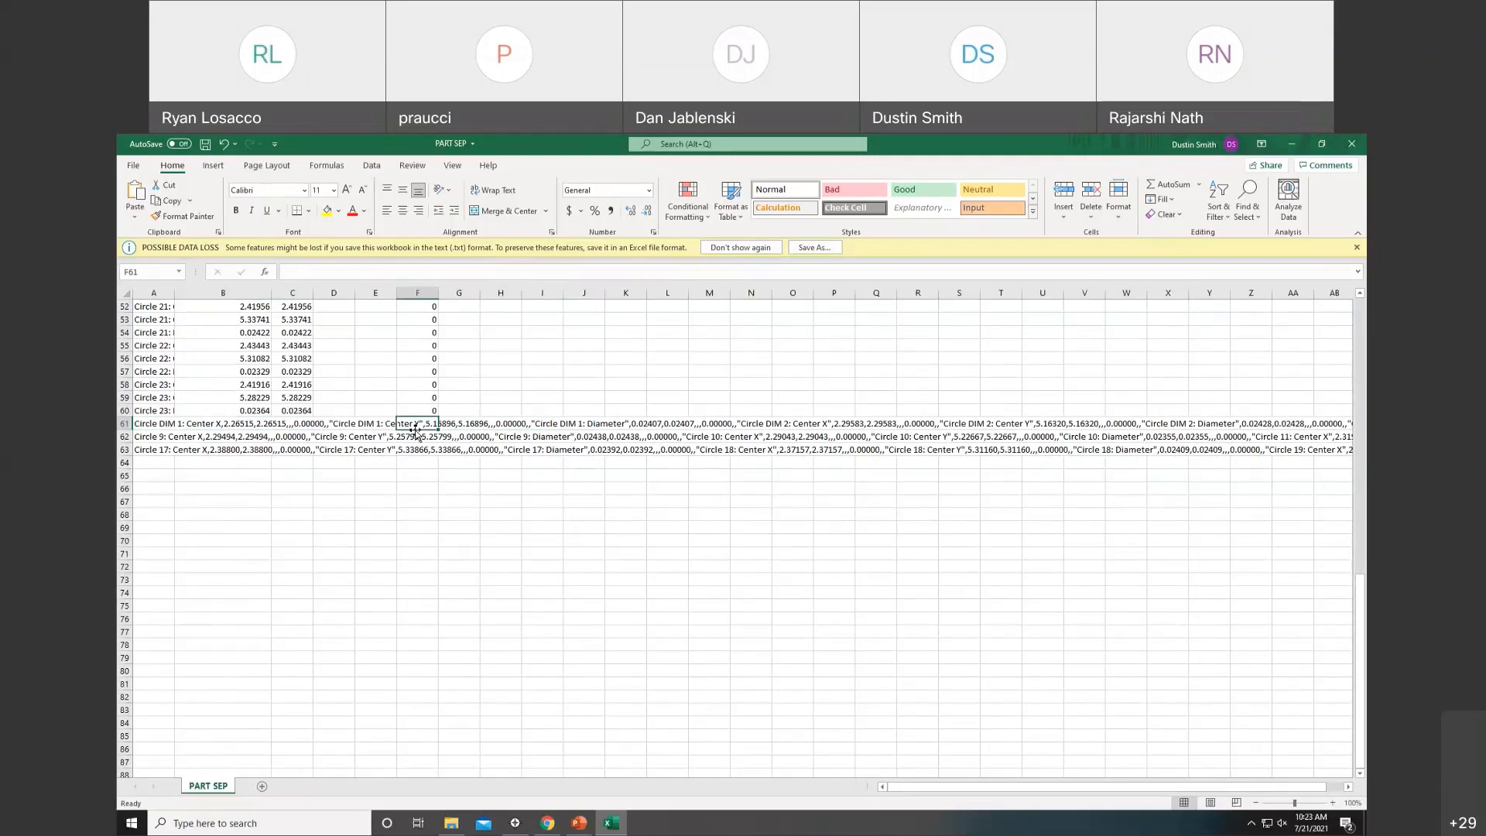
Compare the appended comma-delimited rows 61 to 63, checking the start of each row and how far the data extends.
{"action": "left_click", "coordinate": [207, 428]}
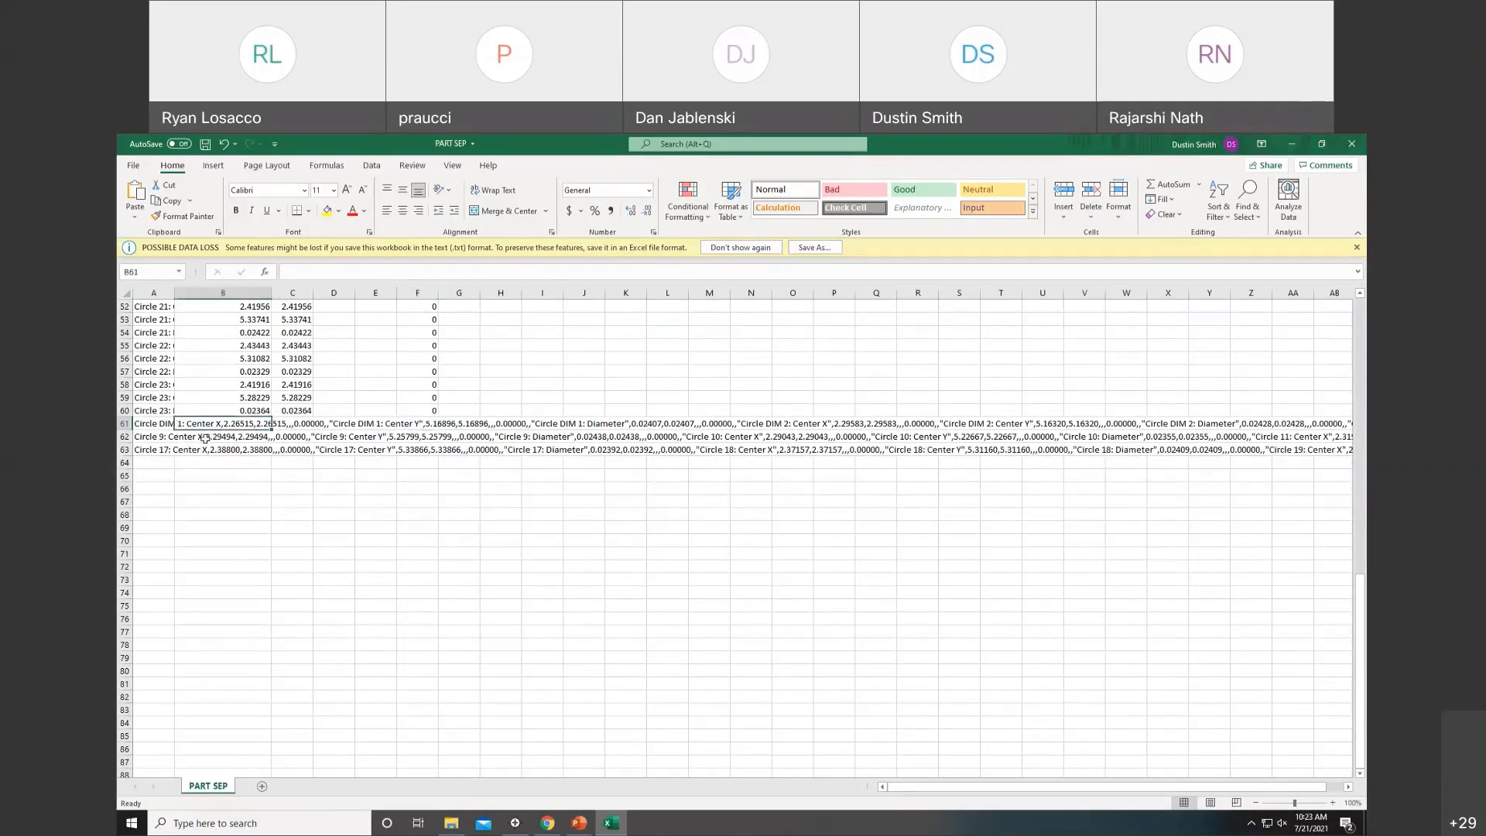
{"action": "left_click", "coordinate": [204, 437]}
{"action": "left_click", "coordinate": [207, 449]}
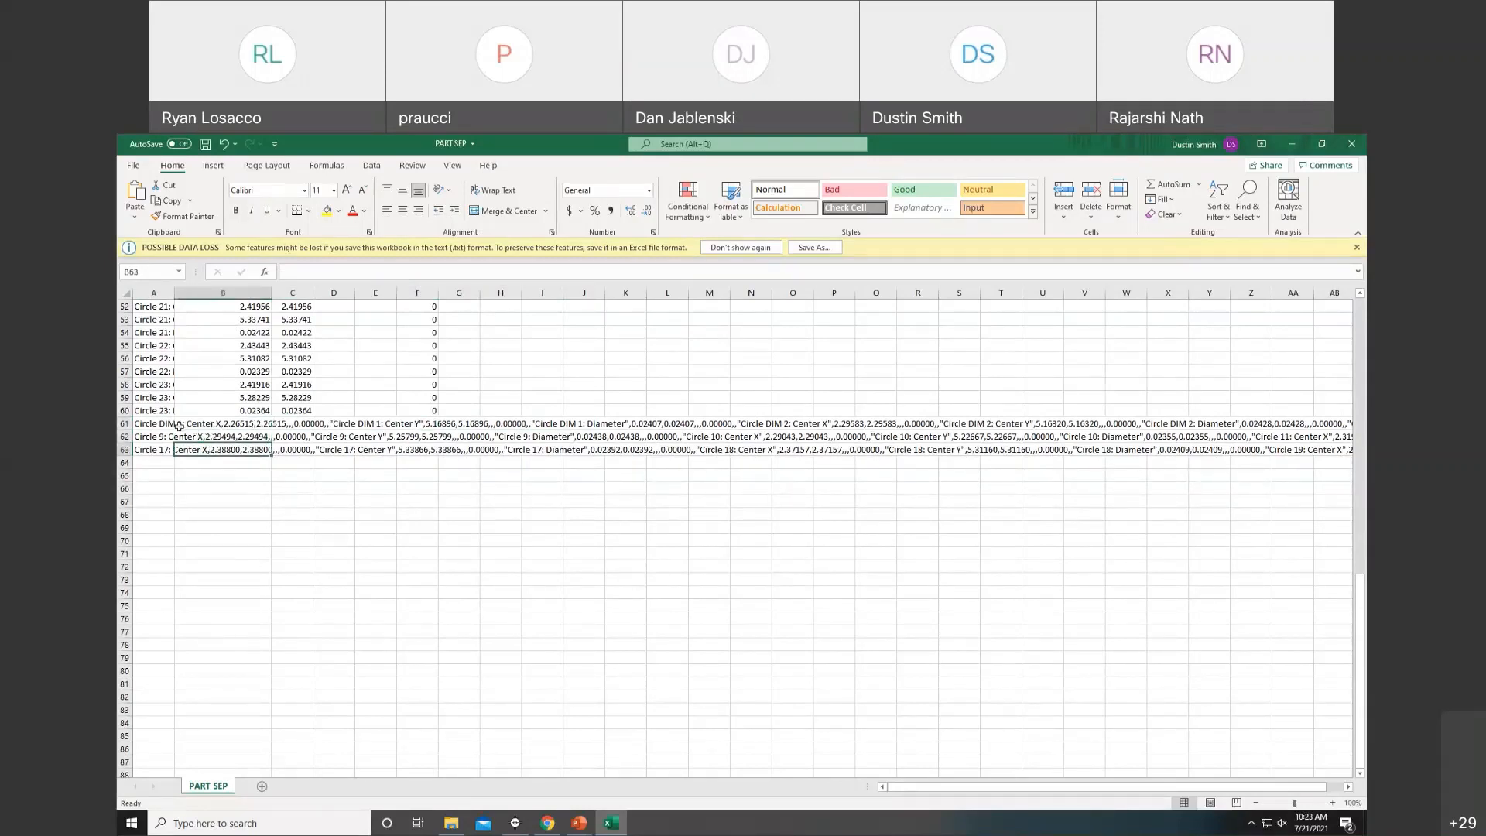
{"action": "left_click", "coordinate": [169, 425]}
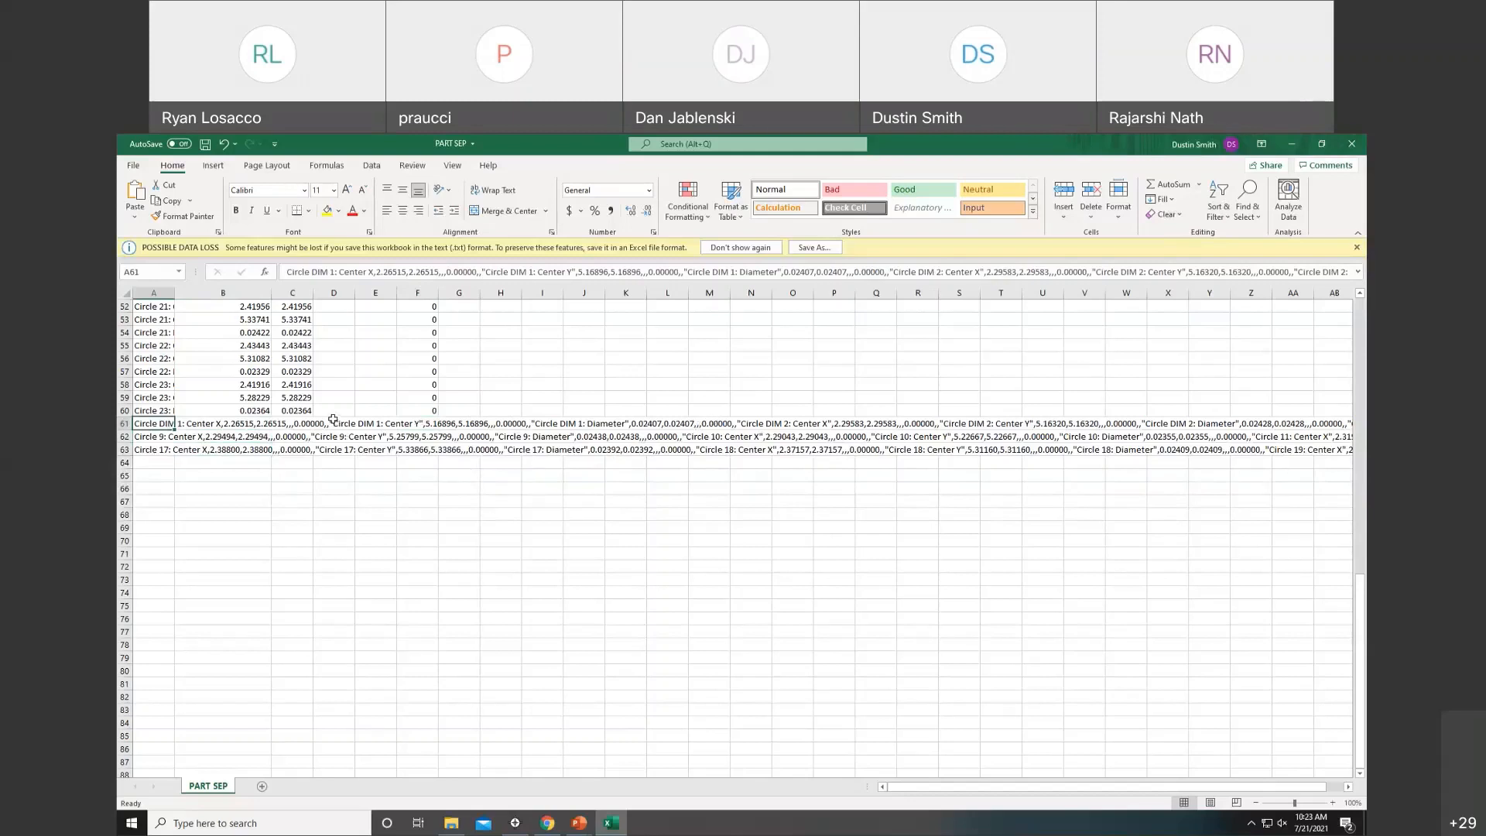
{"action": "left_click", "coordinate": [256, 425]}
{"action": "left_click", "coordinate": [256, 438]}
{"action": "left_click", "coordinate": [256, 451]}
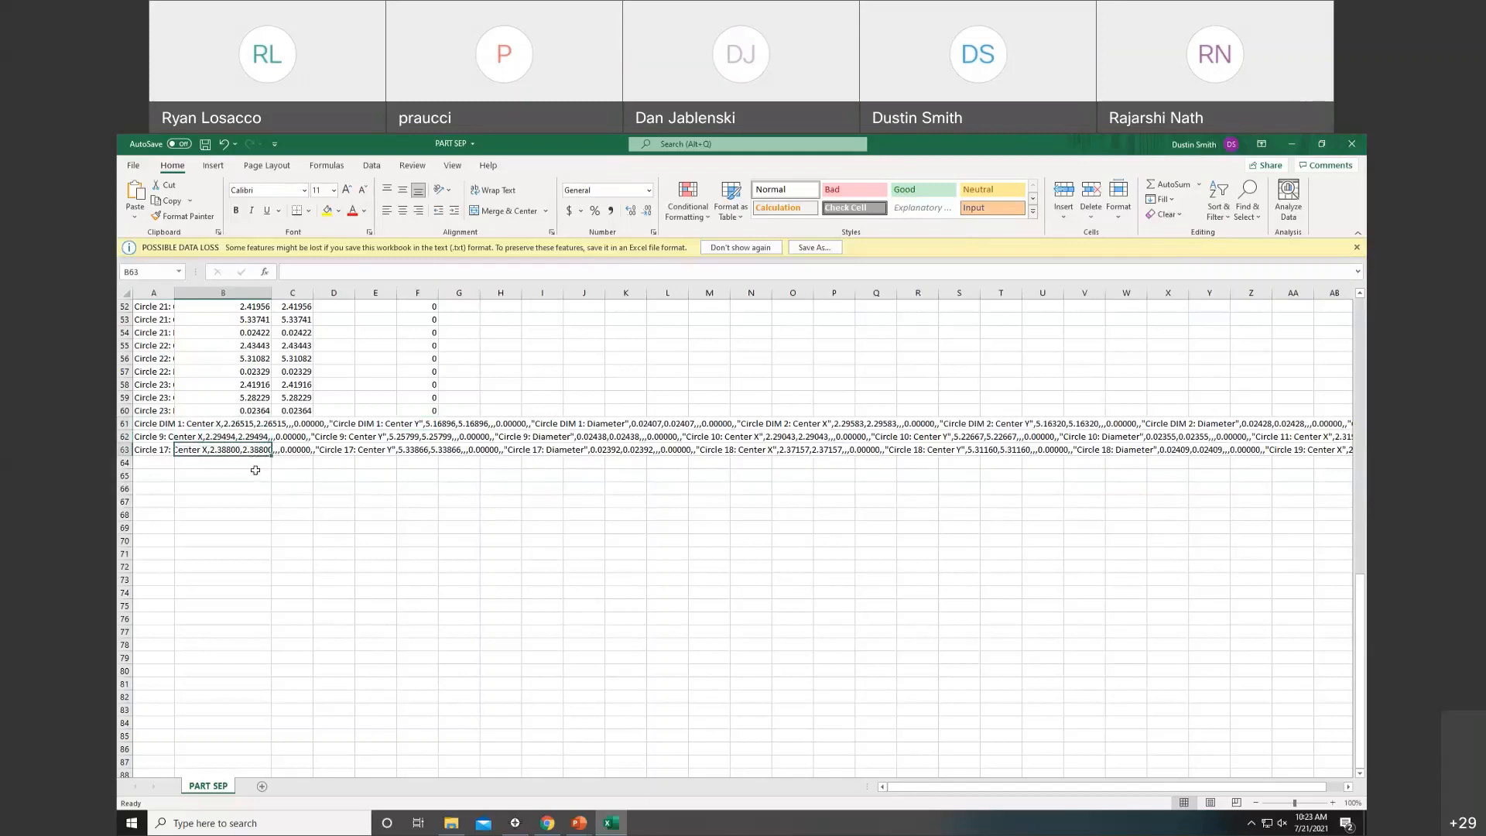
{"action": "left_click", "coordinate": [165, 425]}
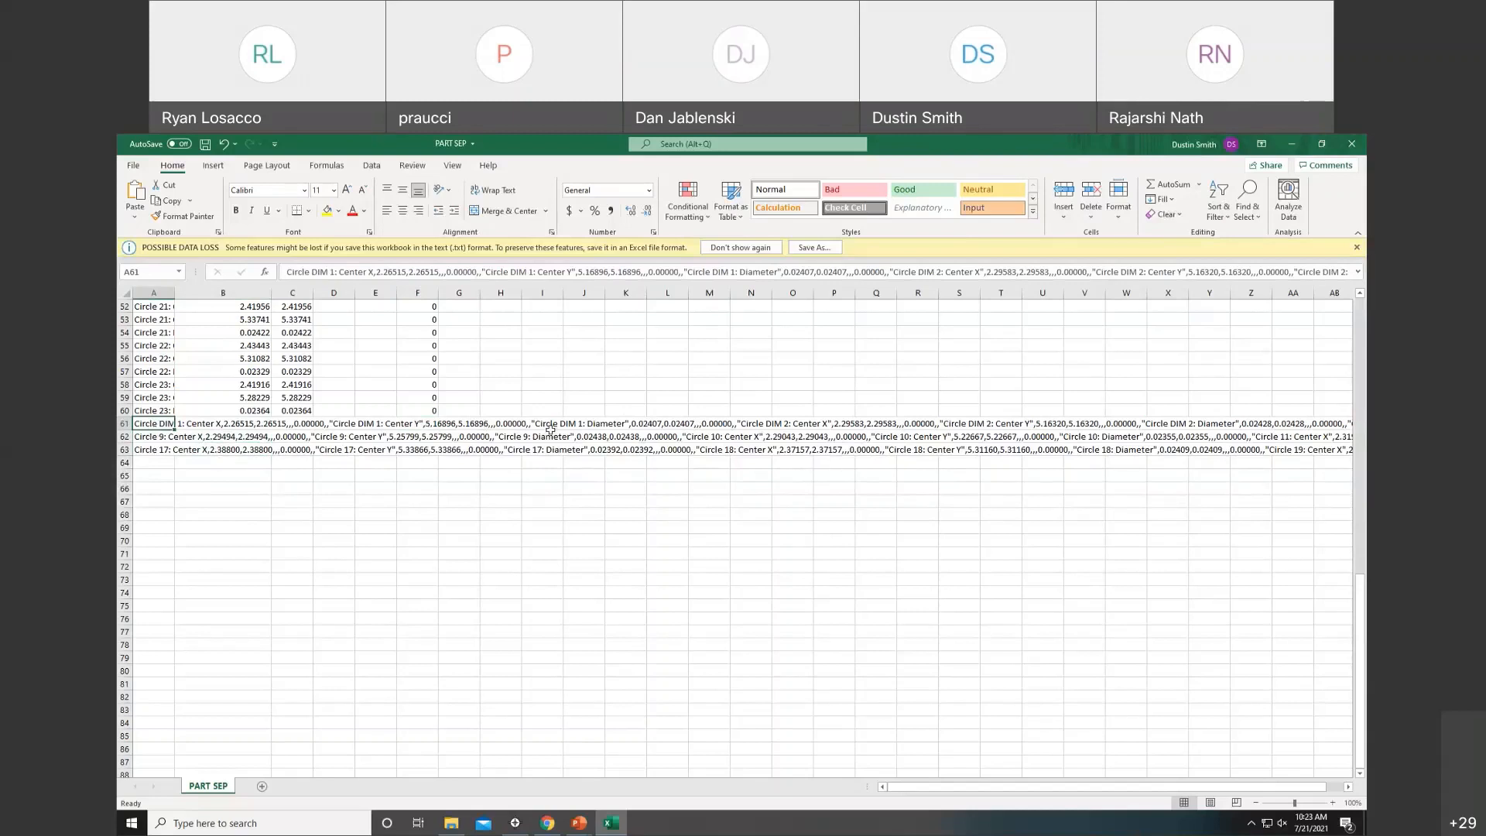
{"action": "key", "text": "Down"}
{"action": "key", "text": "Down"}
{"action": "left_click", "coordinate": [155, 427]}
{"action": "left_click", "coordinate": [165, 435]}
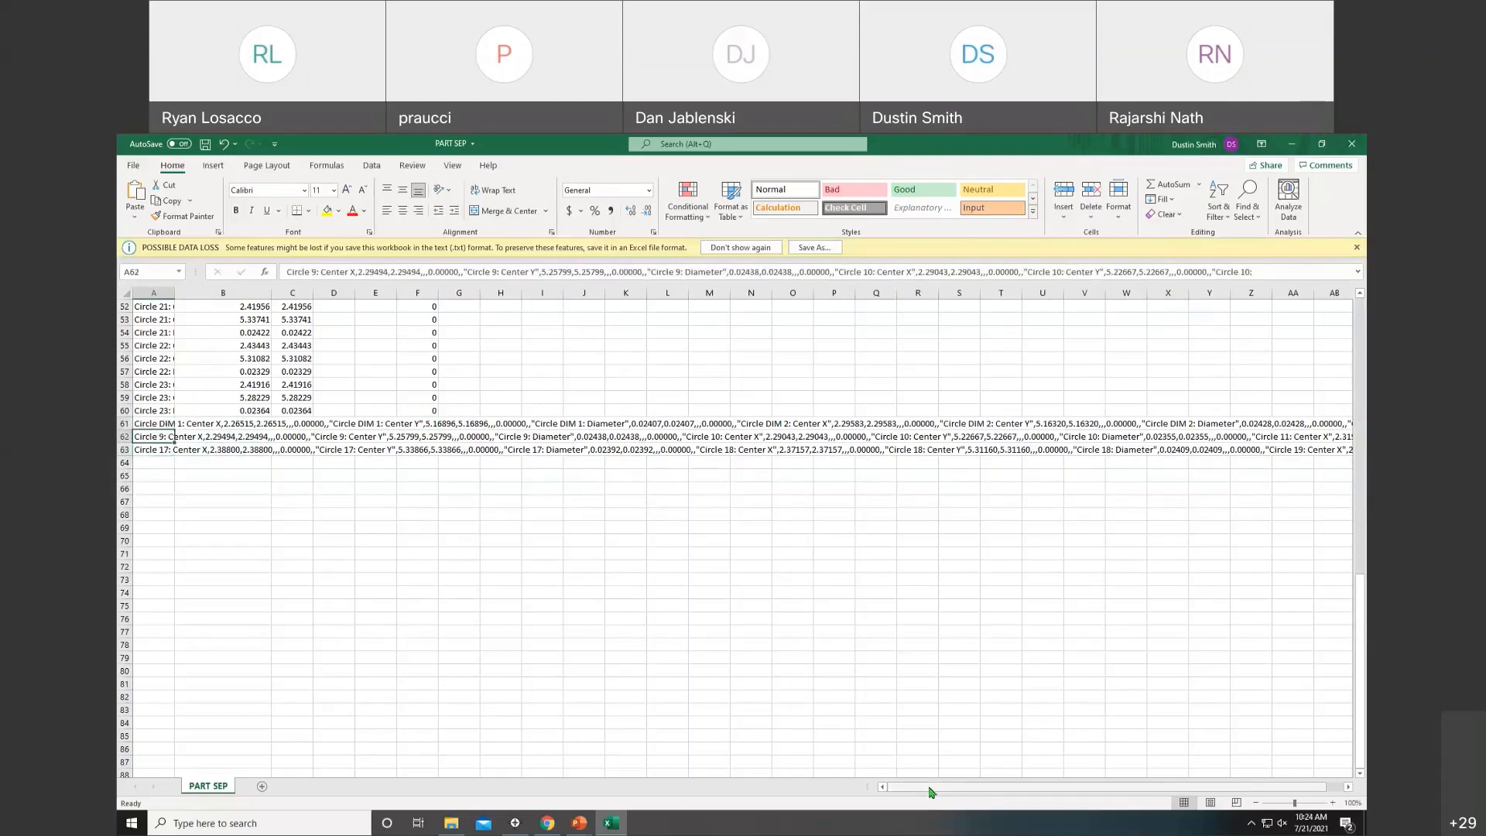
{"action": "left_click_drag", "start_coordinate": [931, 791], "coordinate": [947, 791]}
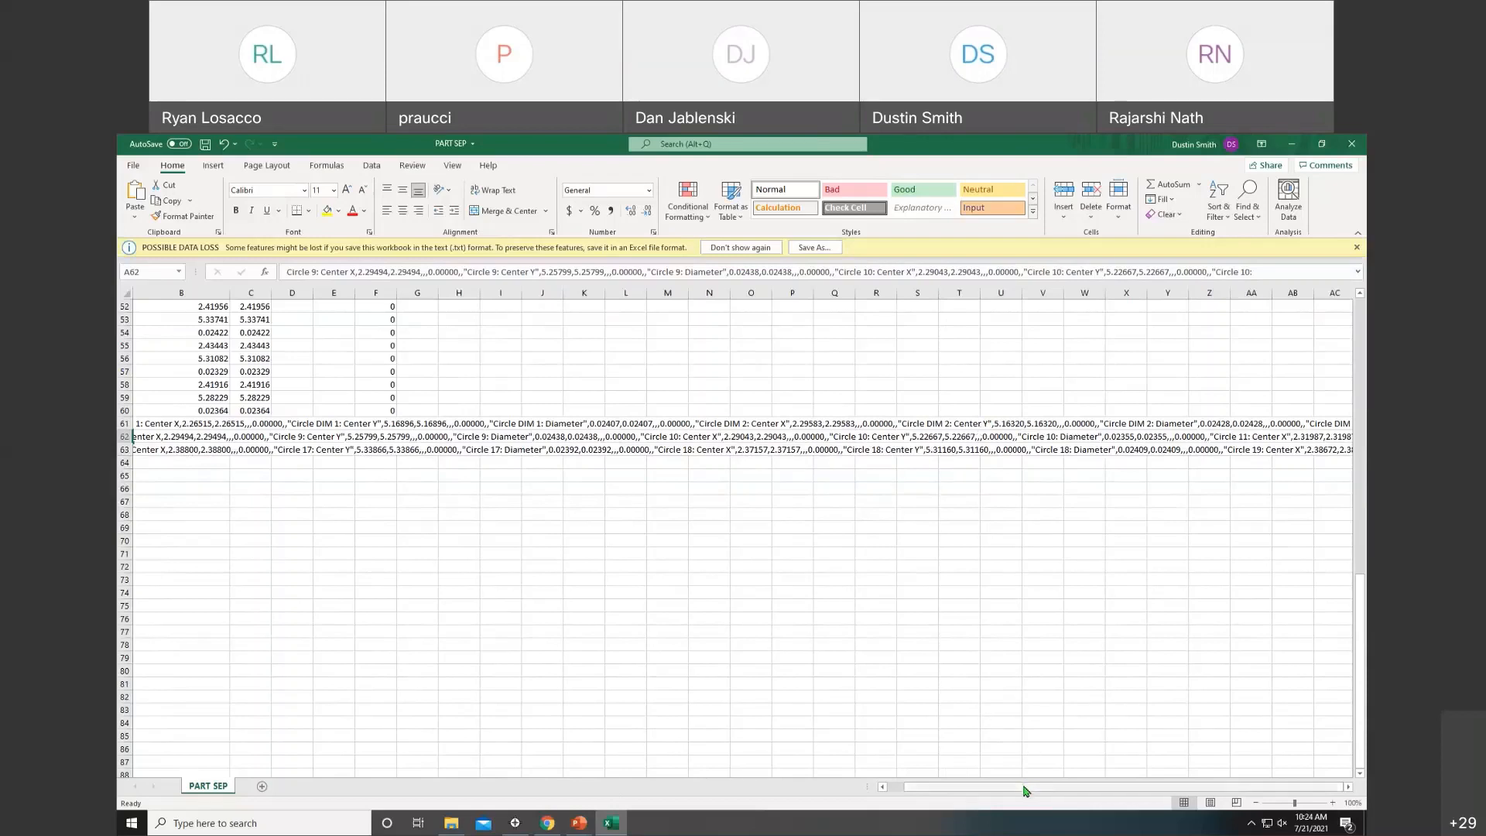
{"action": "left_click_drag", "start_coordinate": [1026, 791], "coordinate": [926, 787]}
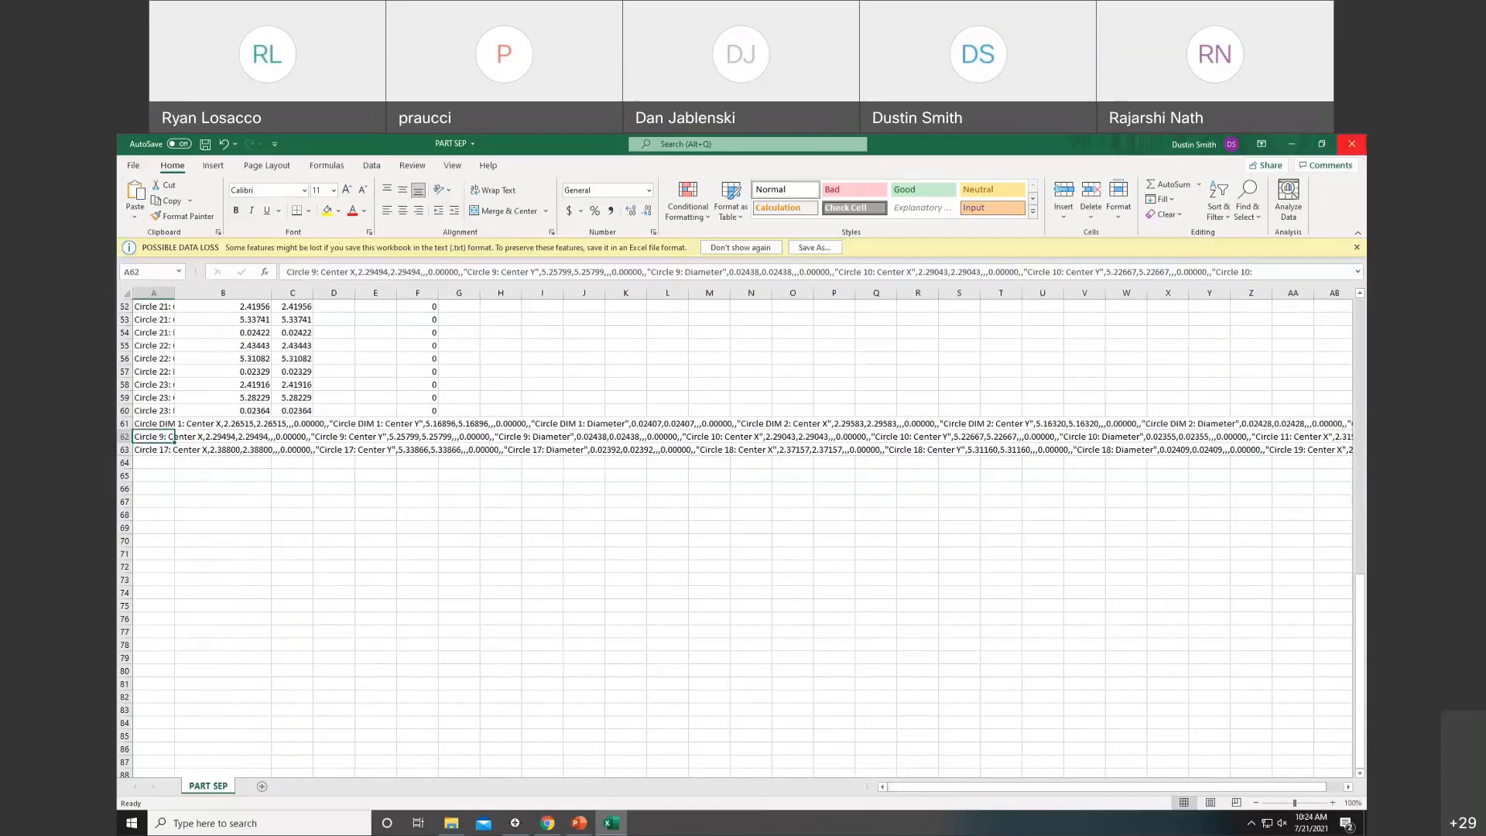
Close the PART SEP workbook without saving the changes and return to InSpec.
{"action": "left_click", "coordinate": [1351, 144]}
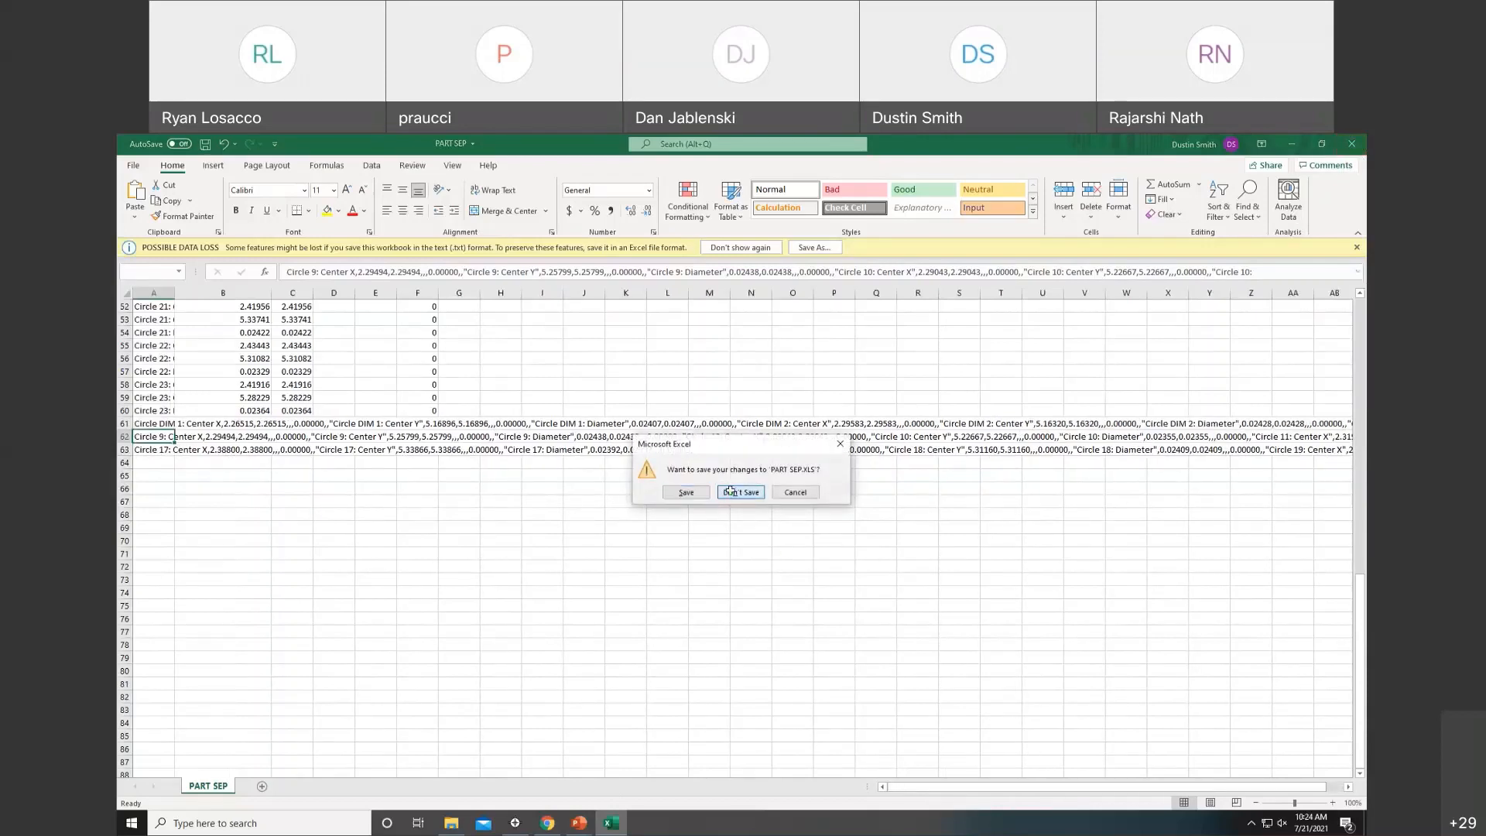
{"action": "left_click", "coordinate": [731, 491]}
{"action": "left_click", "coordinate": [246, 414]}
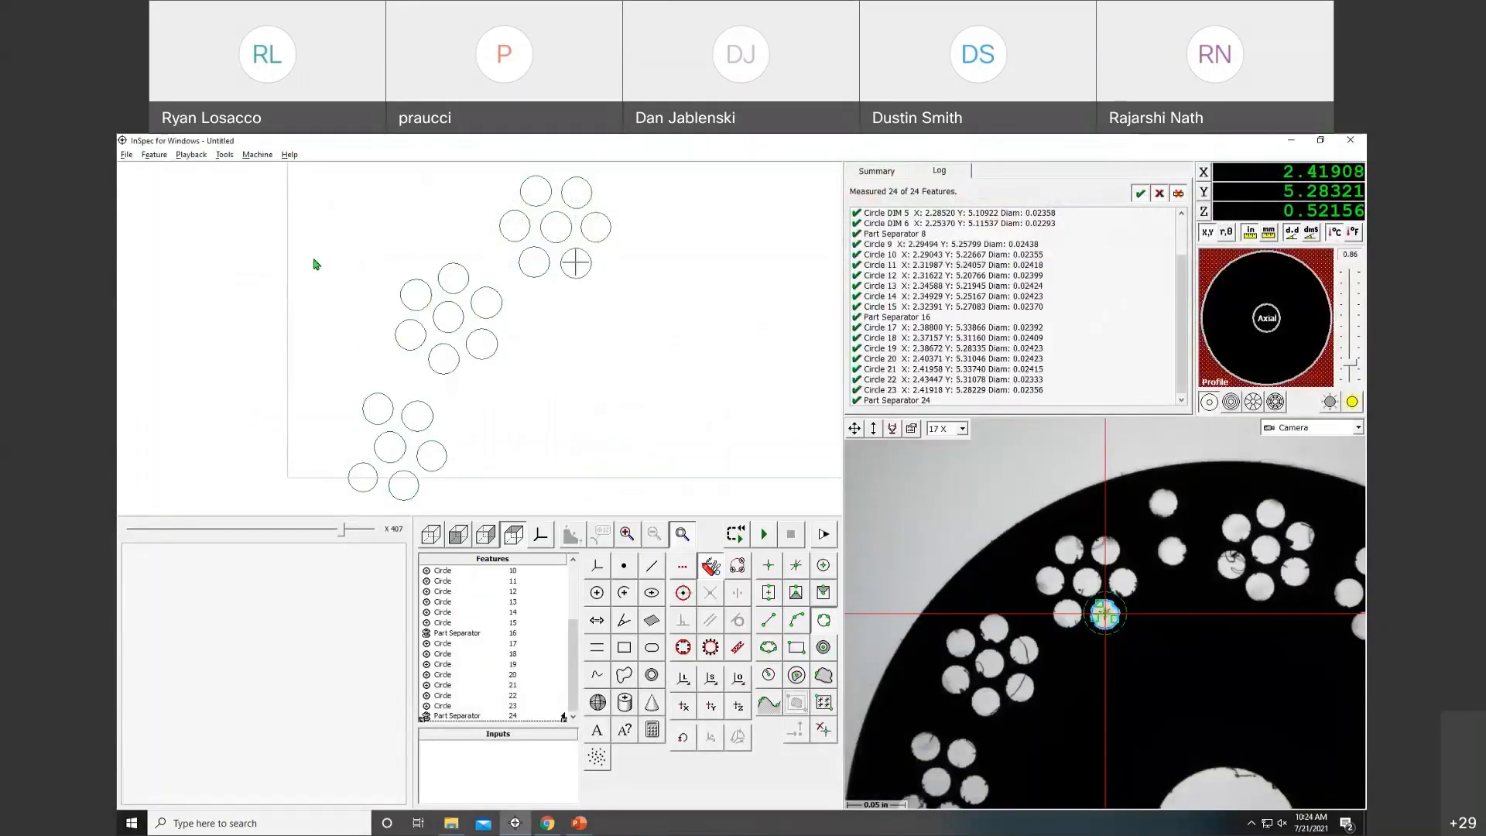
Start a new inspection program without saving the current hole-cluster routine.
{"action": "left_click", "coordinate": [126, 155]}
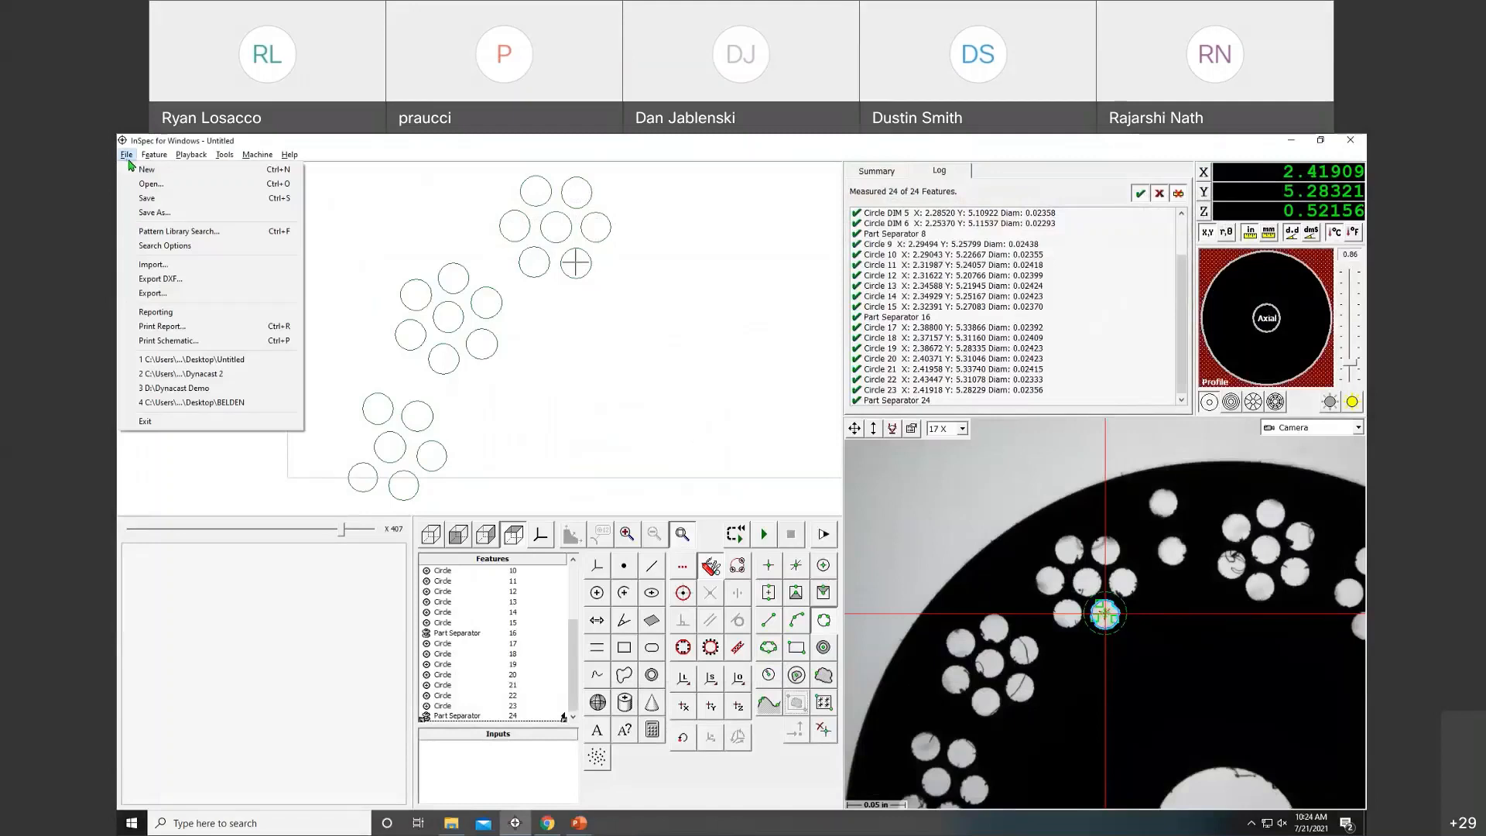
{"action": "left_click", "coordinate": [146, 169]}
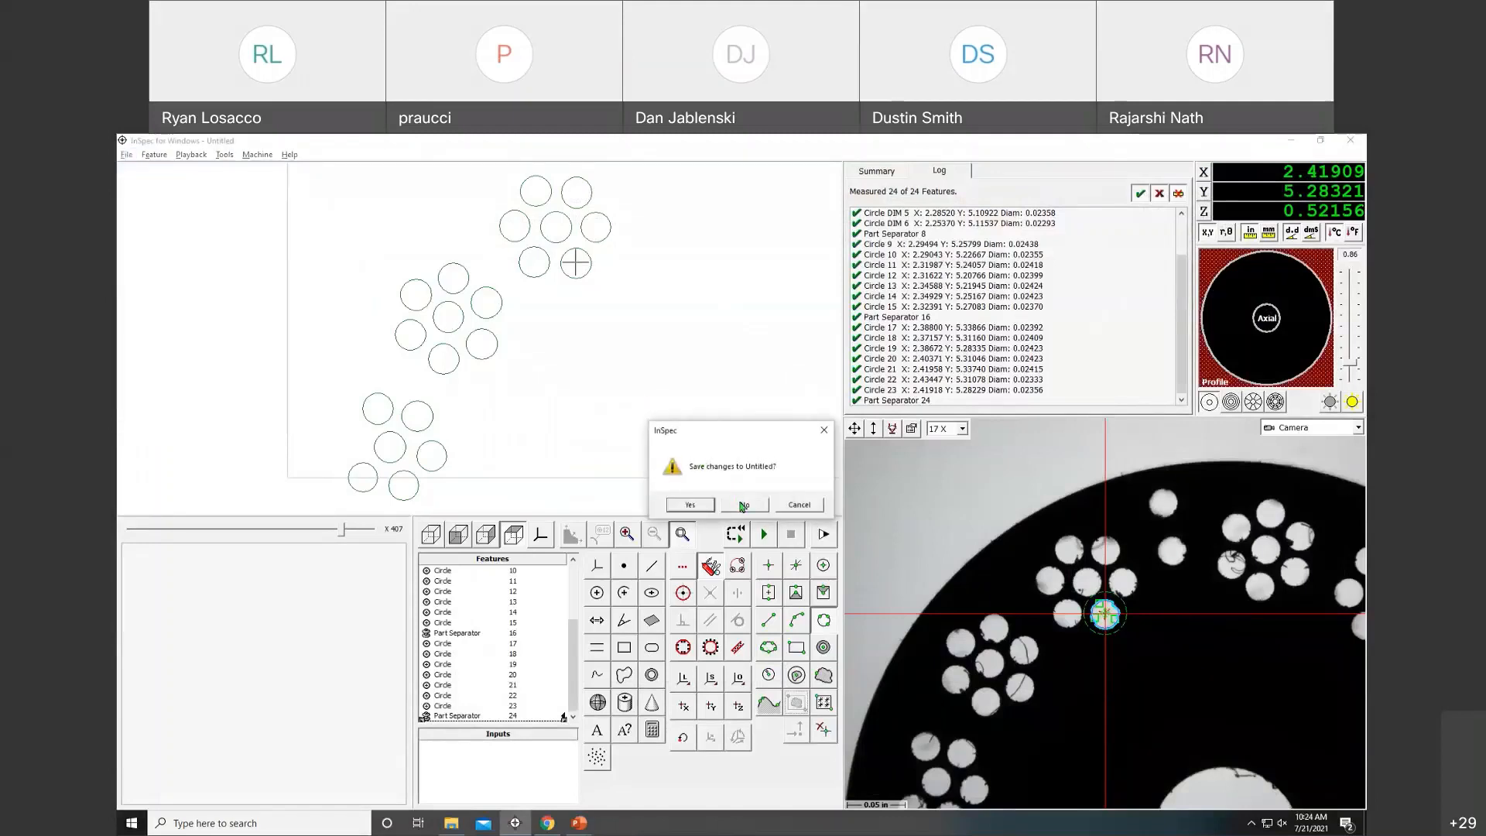
{"action": "left_click", "coordinate": [743, 505]}
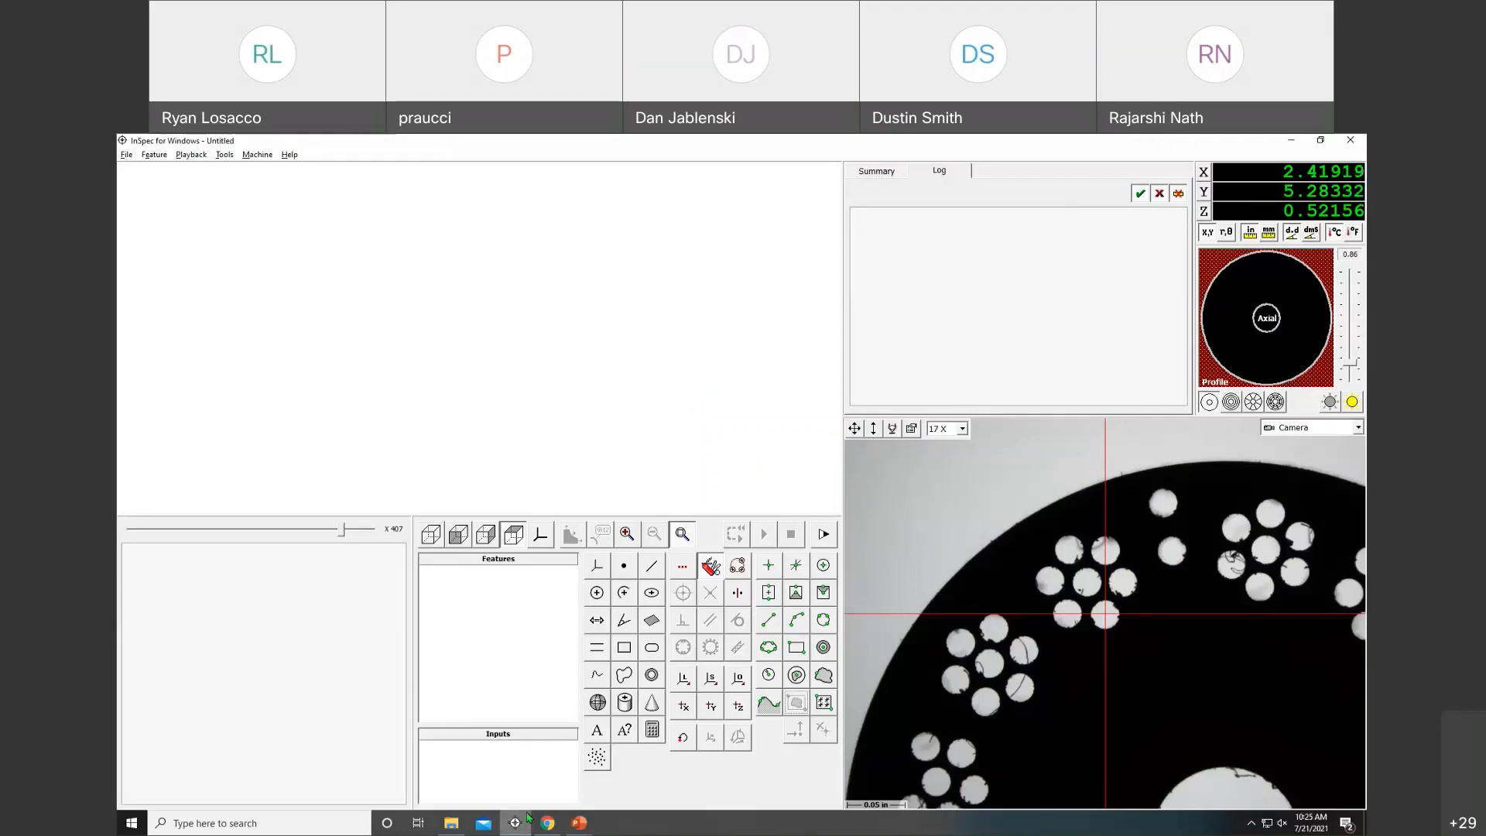
Switch to the JULY WEBINAR slide show in PowerPoint and advance to the Intermediate Level Tip slide on flatness.
{"action": "key", "text": "alt+Tab"}
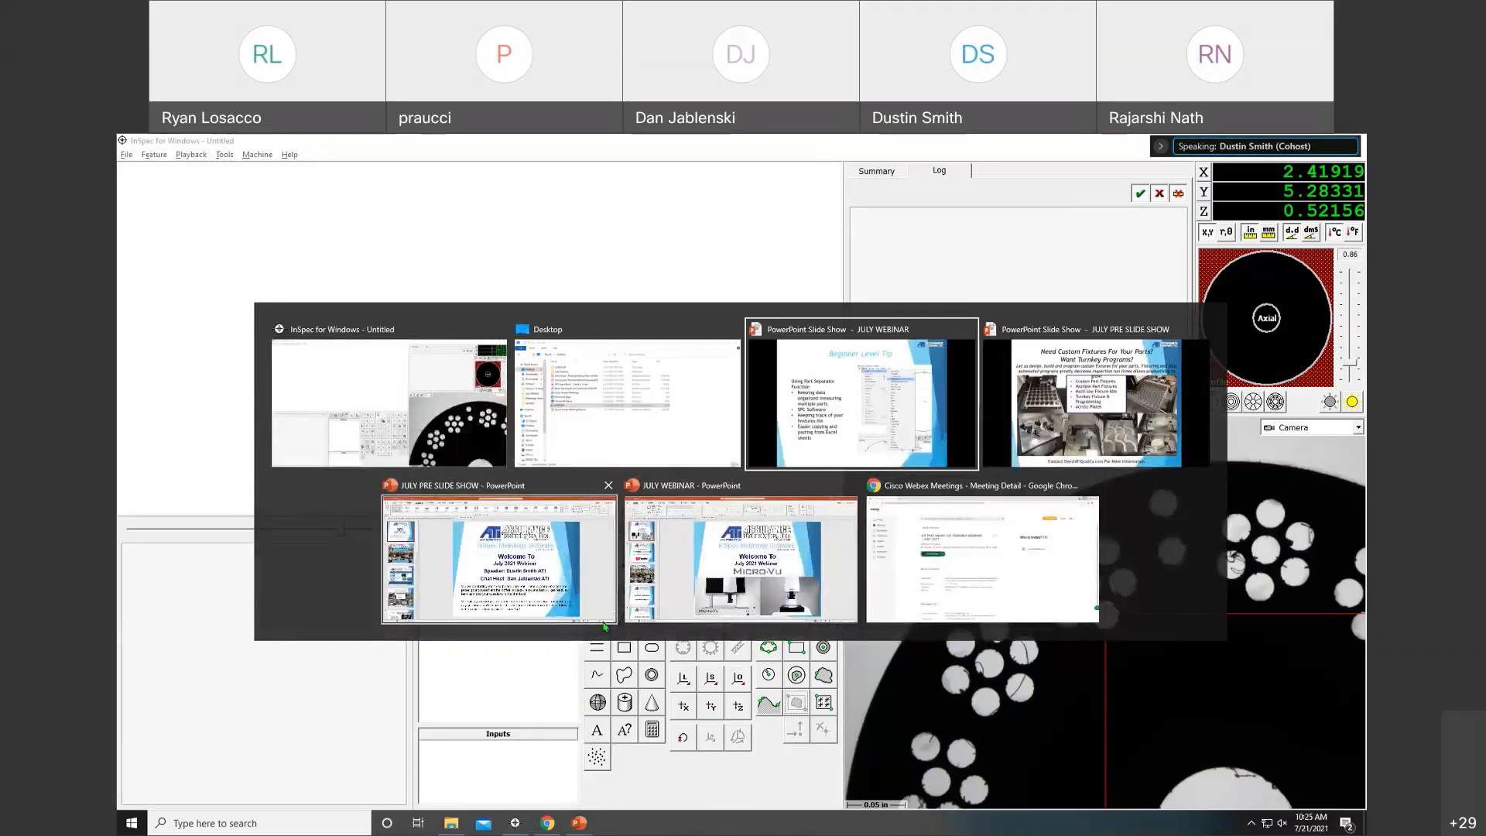
{"action": "key", "text": "Right"}
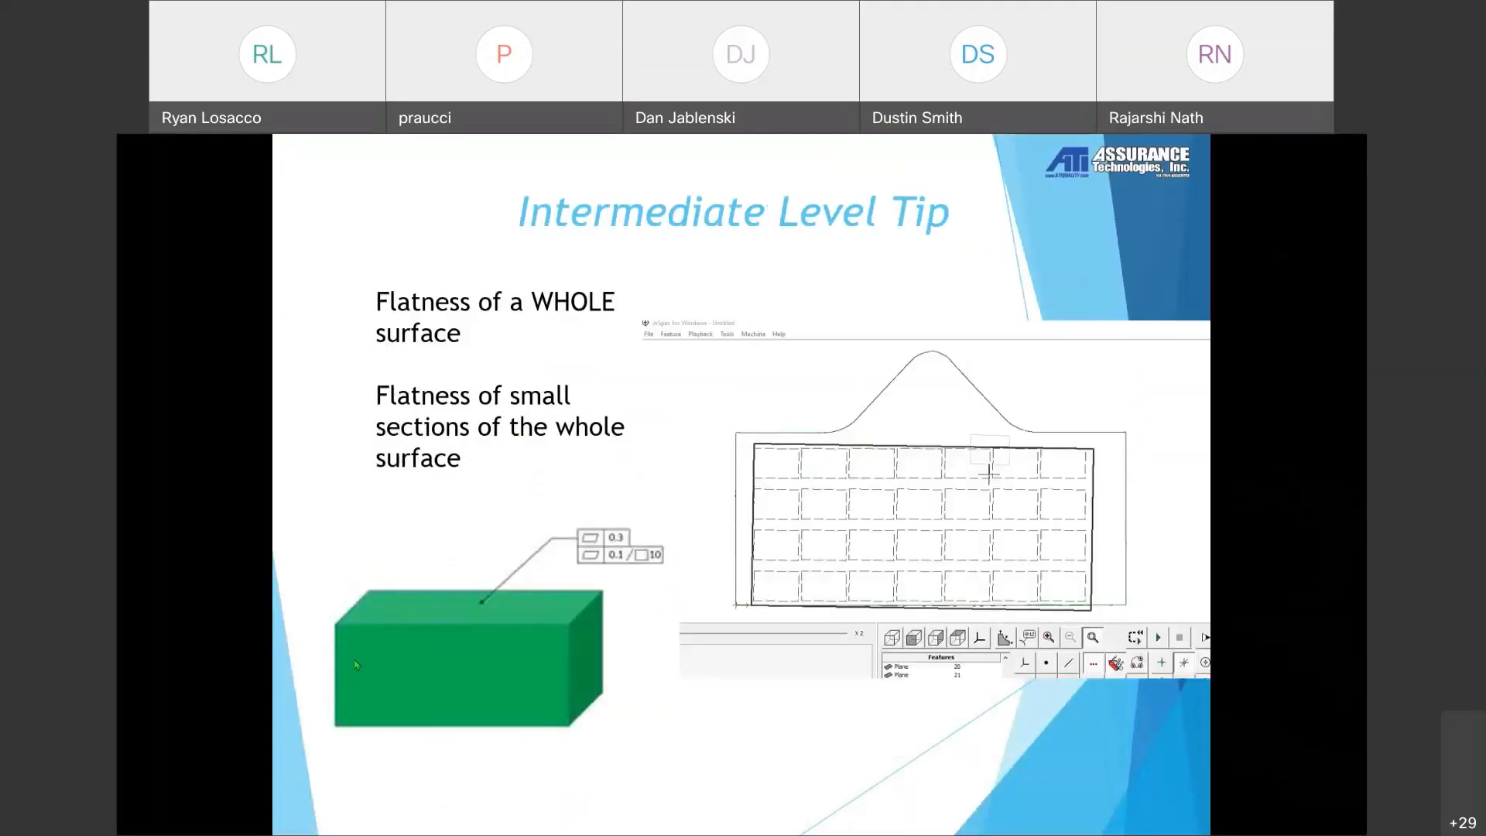
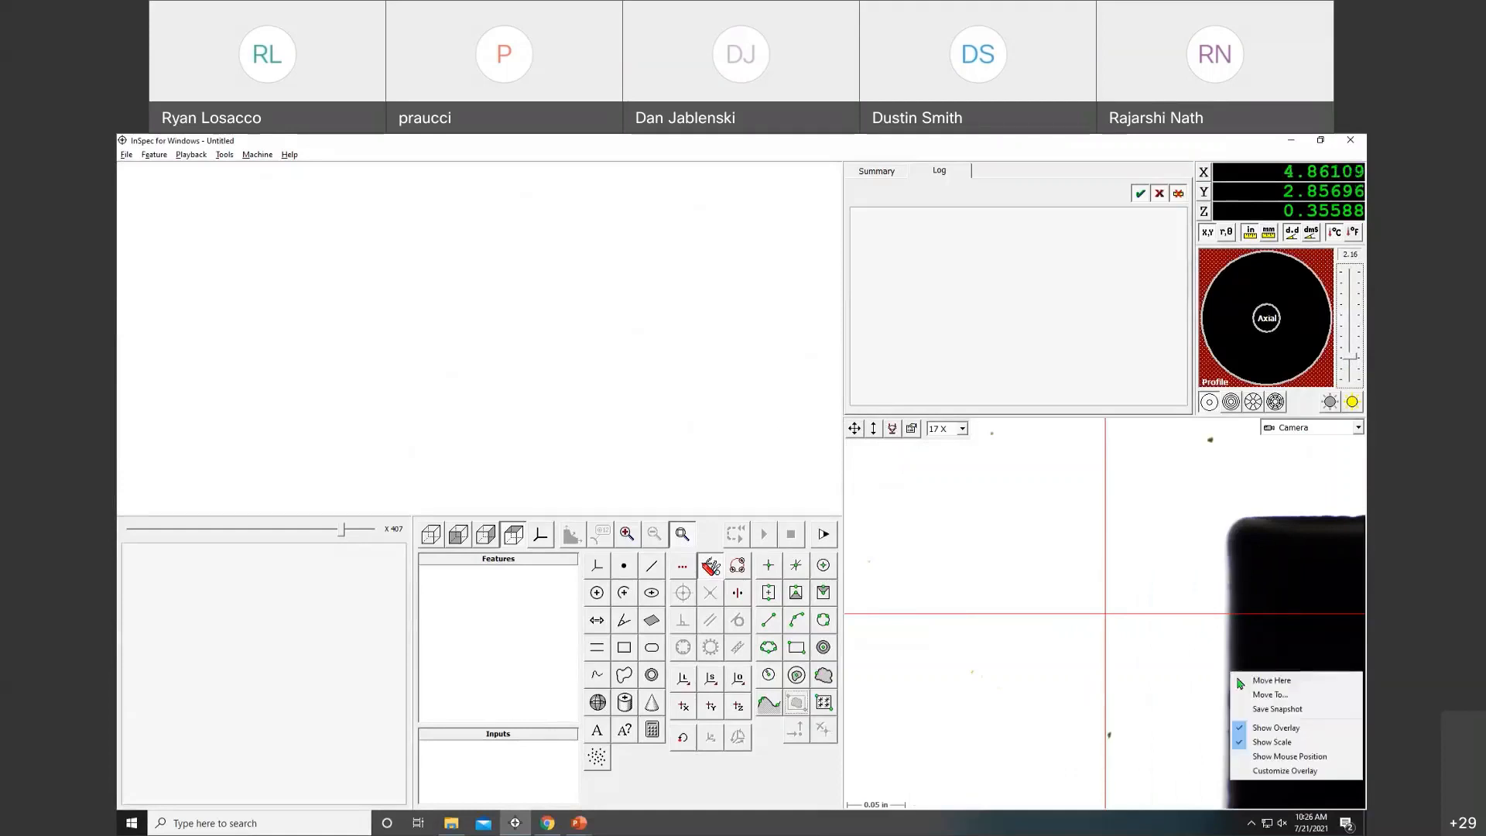
Focus the camera on the new part's upper left corner and move the stage onto its left edge.
{"action": "left_click_drag", "start_coordinate": [874, 429], "coordinate": [878, 391]}
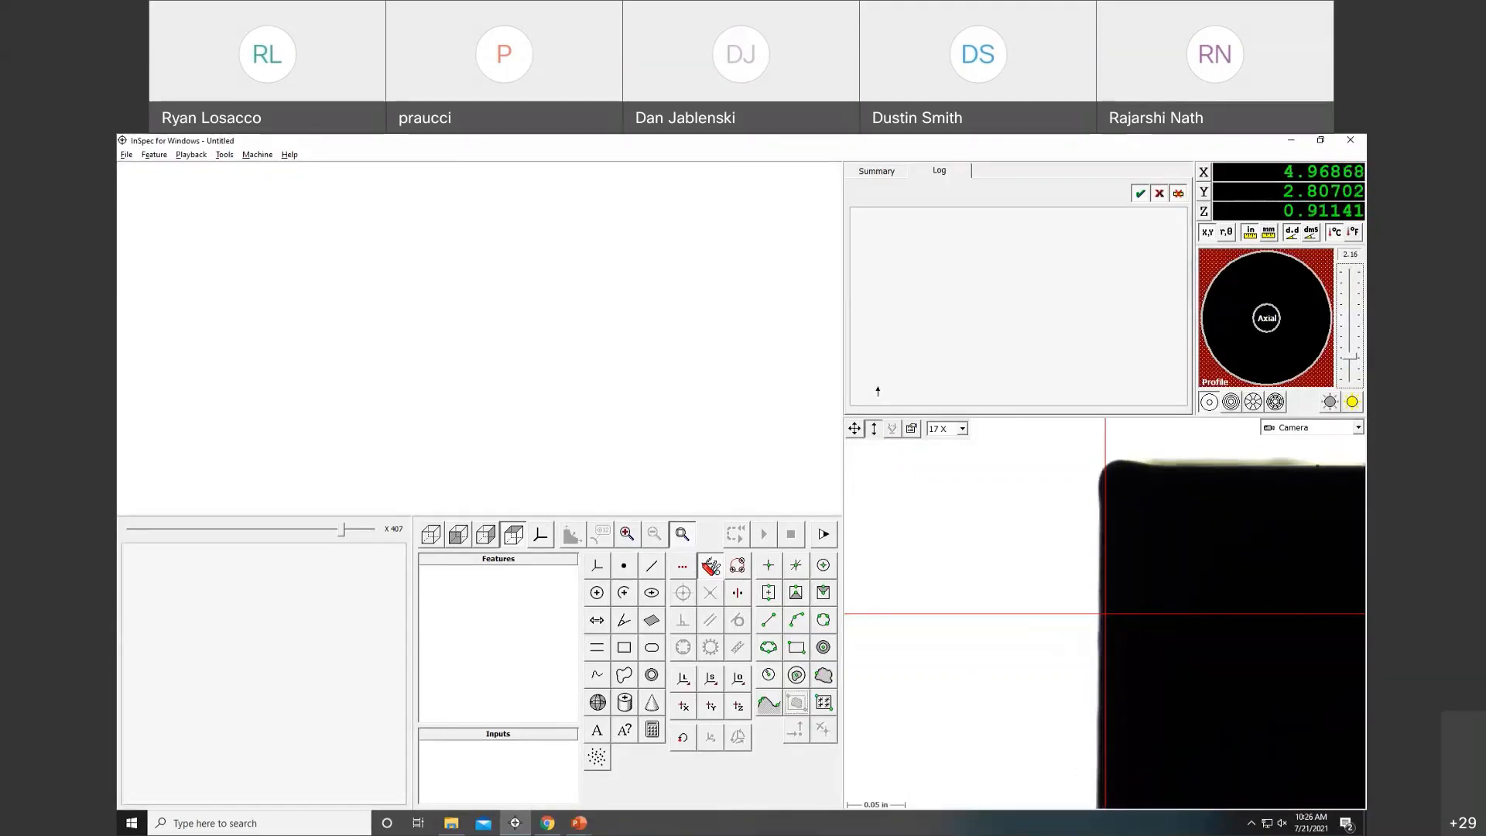
{"action": "right_click", "coordinate": [1107, 660]}
{"action": "left_click", "coordinate": [1107, 660]}
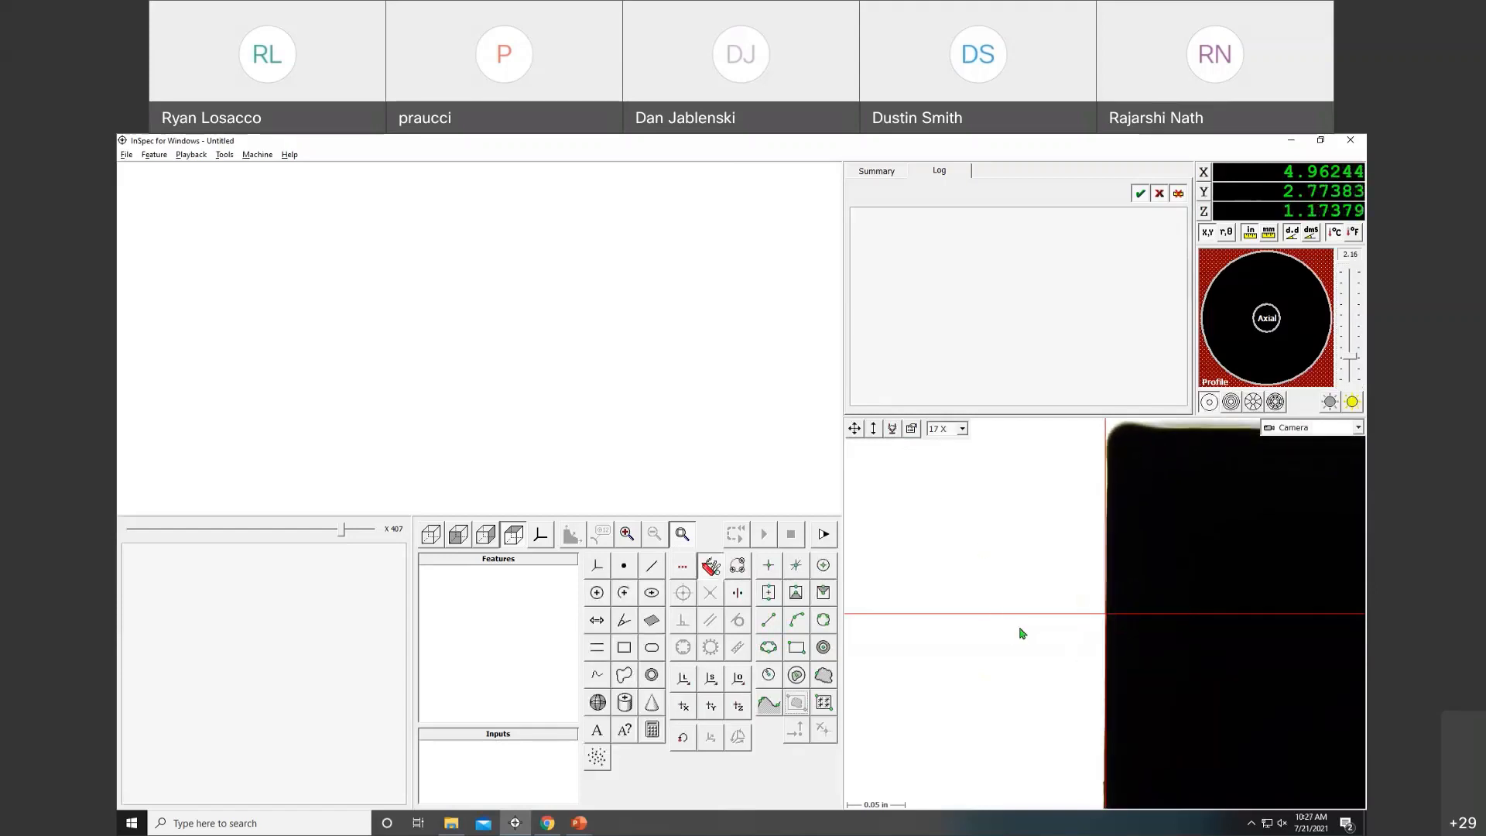
{"action": "left_click", "coordinate": [769, 620]}
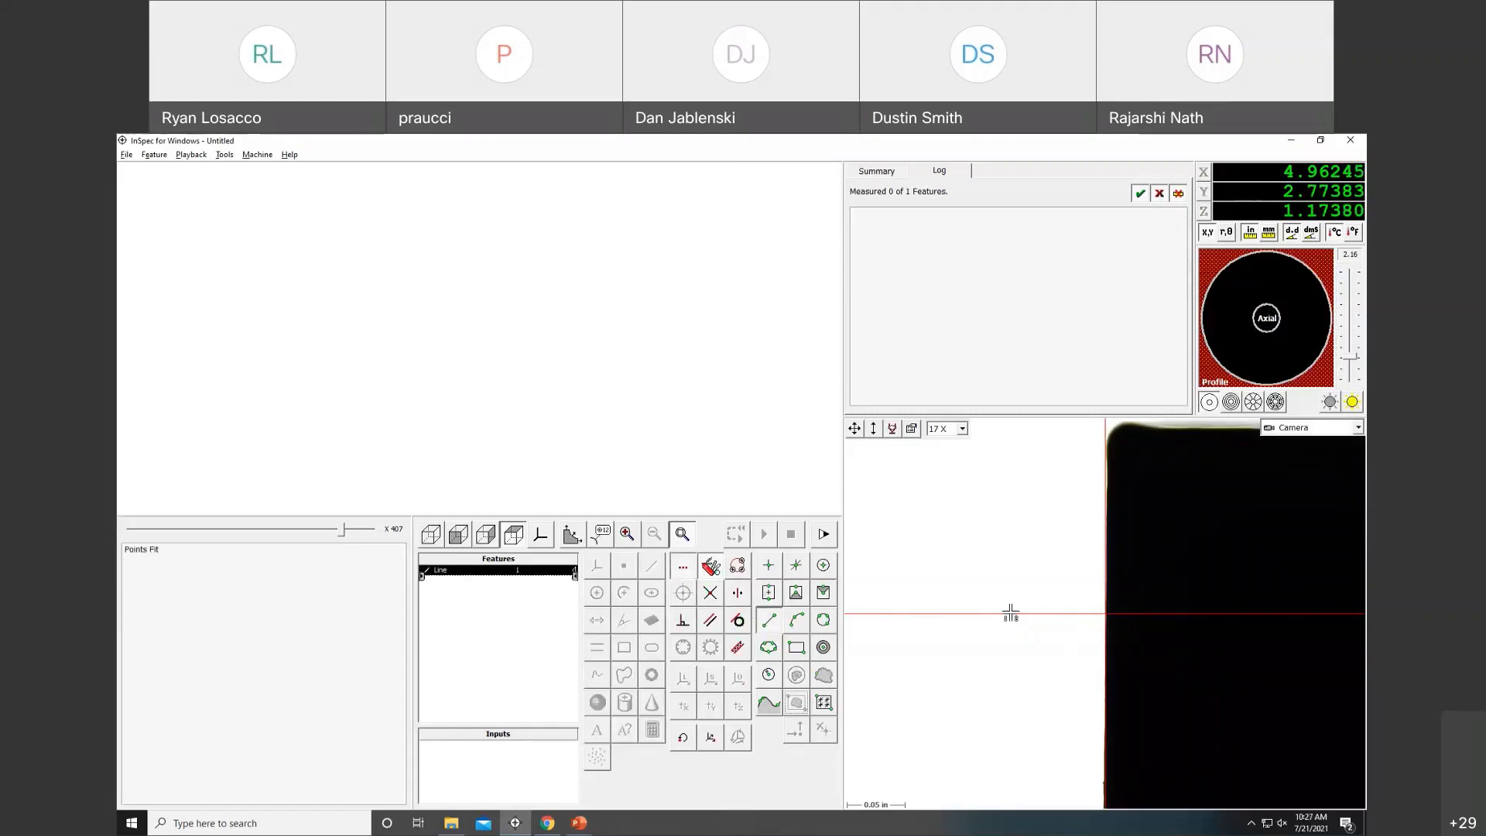
{"action": "left_click", "coordinate": [684, 740]}
{"action": "left_click", "coordinate": [802, 462]}
{"action": "key", "text": "Delete"}
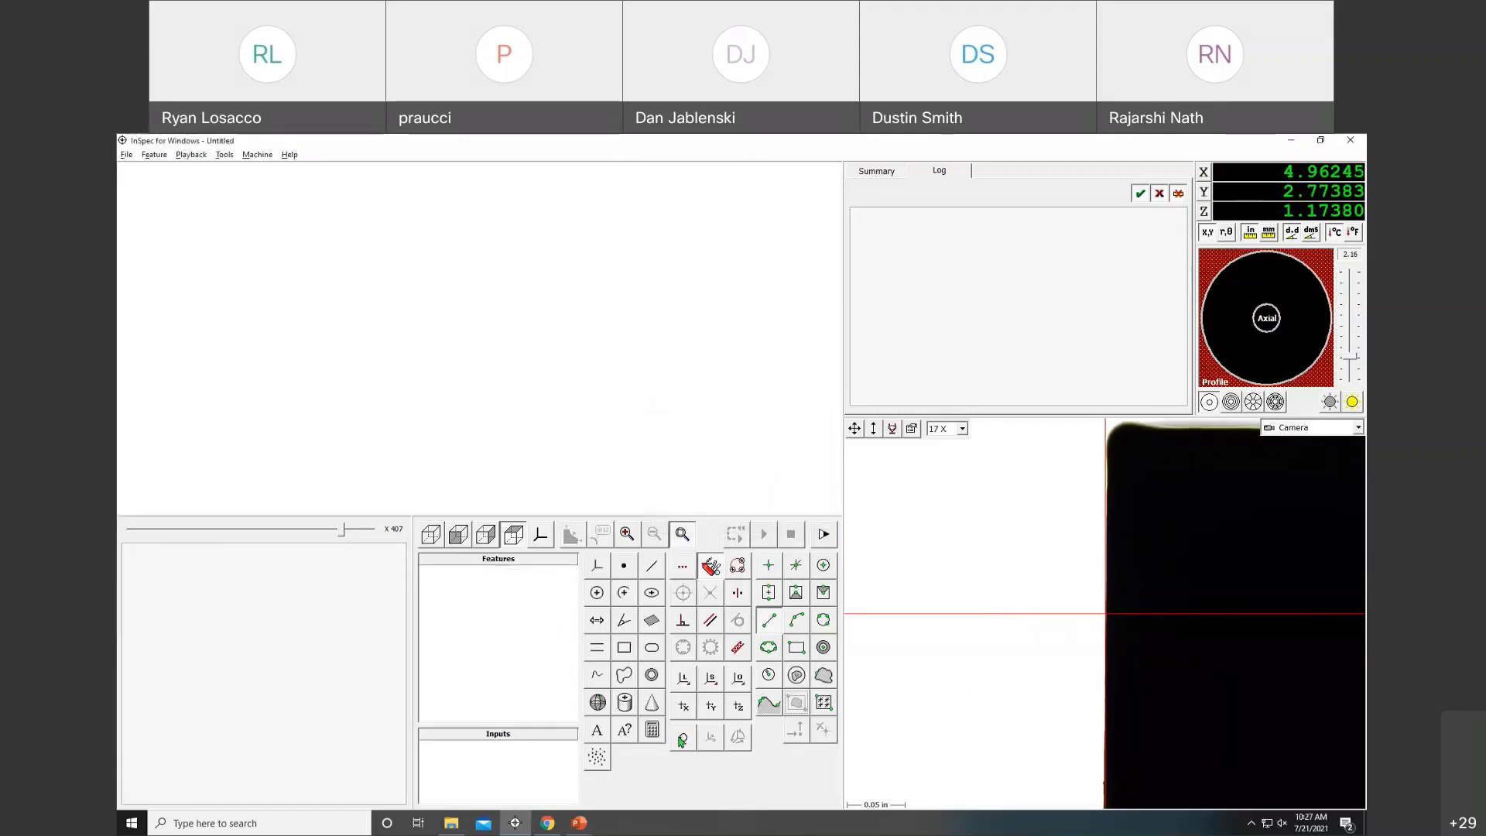
Create a coordinate system from the reference system and measure a line along the upper end of the part's left edge.
{"action": "left_click", "coordinate": [681, 738]}
{"action": "left_click", "coordinate": [787, 444]}
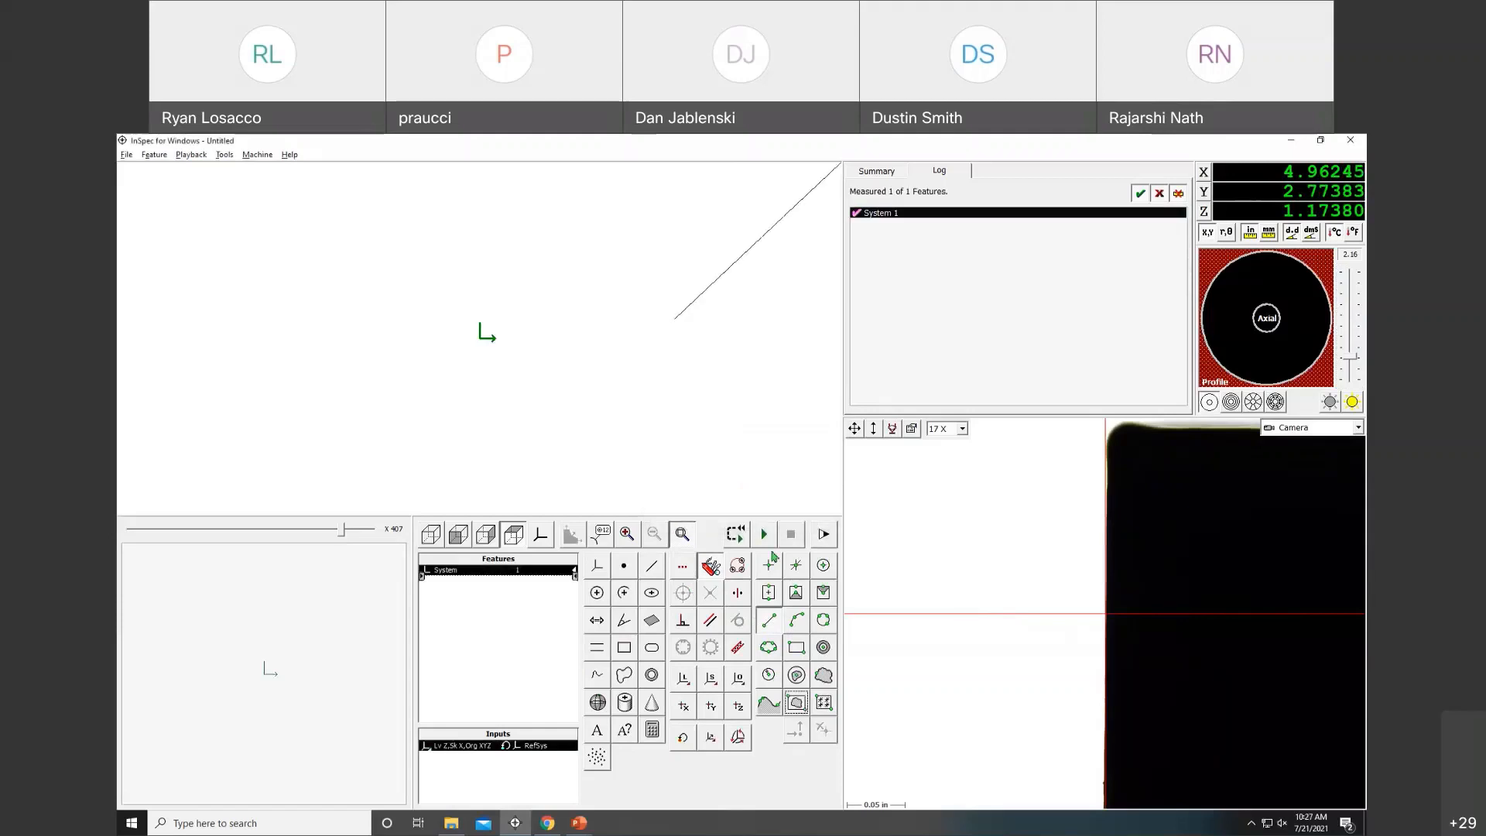
{"action": "left_click", "coordinate": [654, 571]}
{"action": "left_click", "coordinate": [1108, 507]}
{"action": "left_click", "coordinate": [1106, 763]}
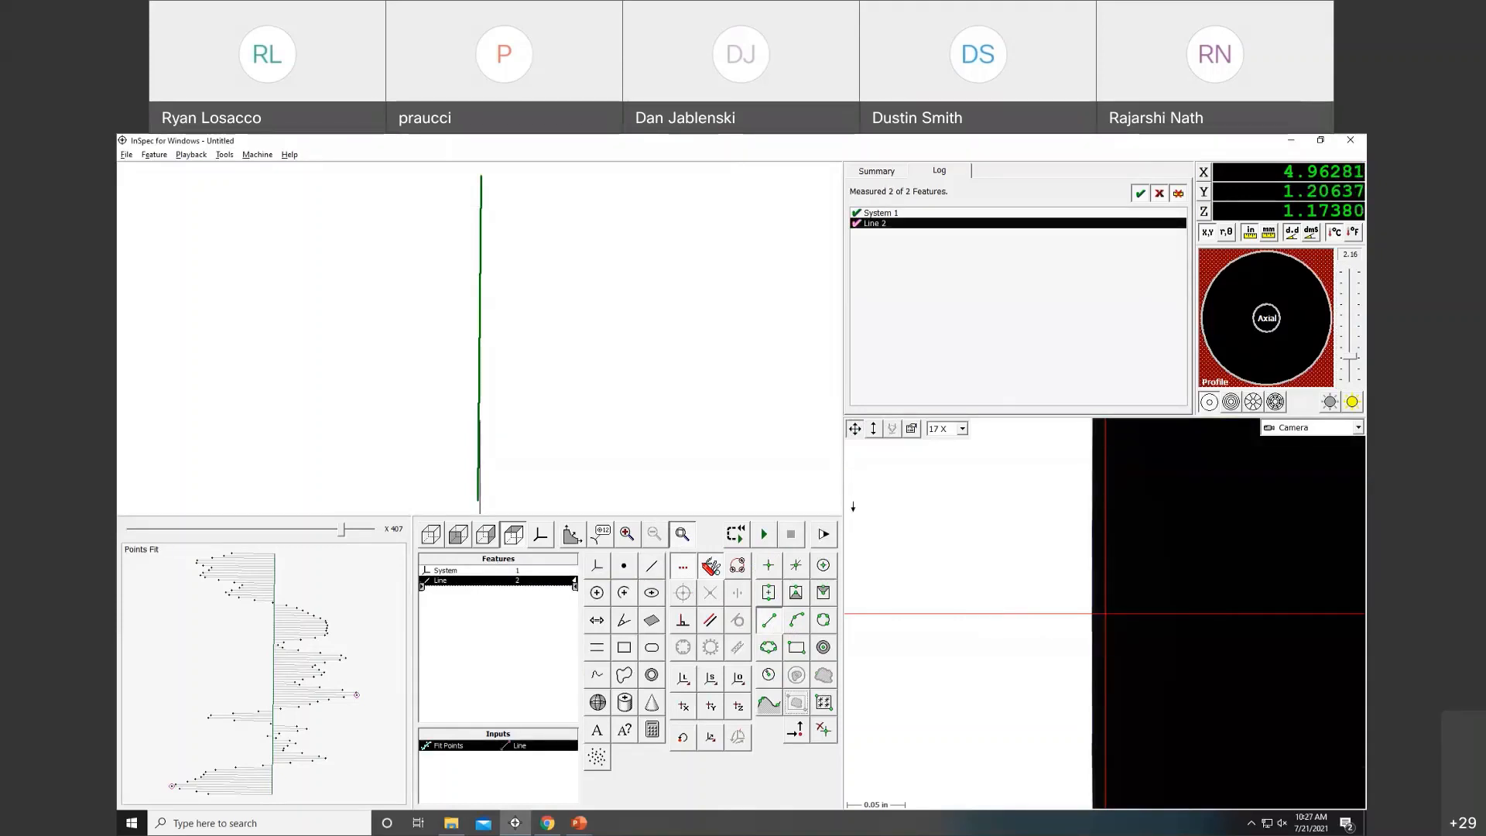
Add a second set of fit points near the lower end of the left edge to the same line.
{"action": "right_click", "coordinate": [1071, 433]}
{"action": "left_click", "coordinate": [1110, 445]}
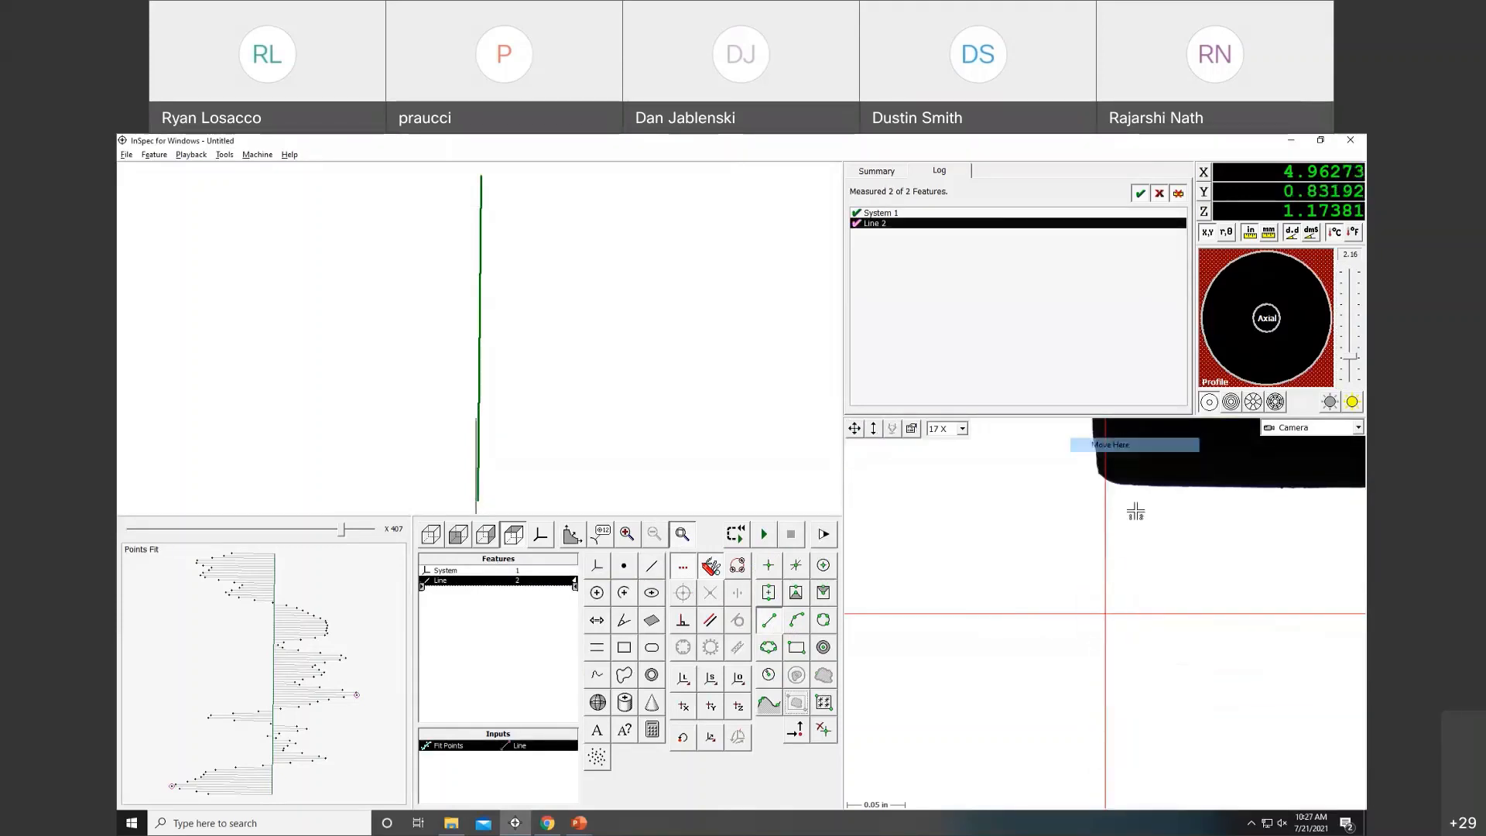
{"action": "right_click", "coordinate": [1131, 472]}
{"action": "left_click", "coordinate": [1141, 482]}
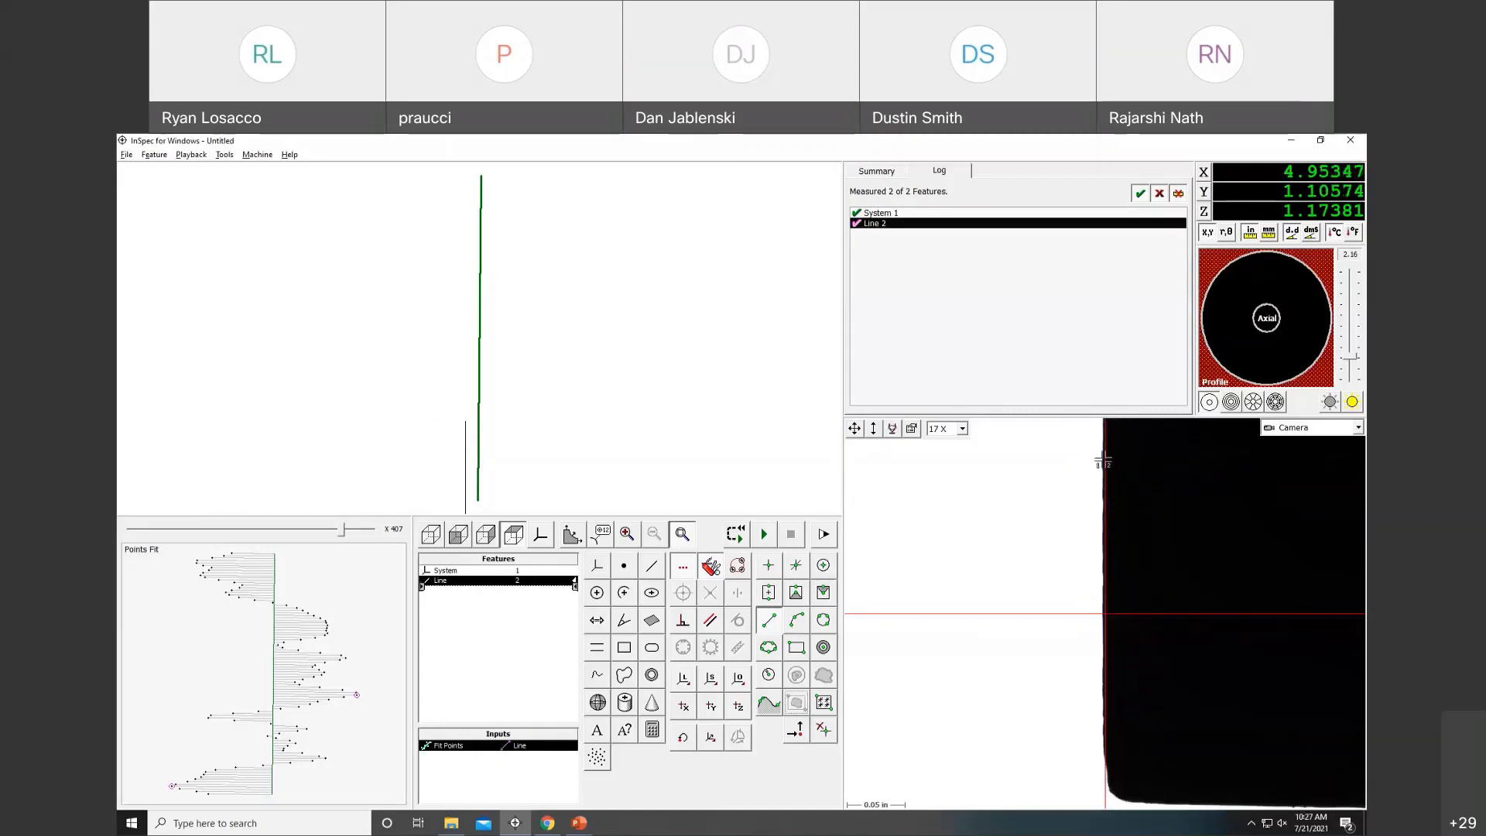
{"action": "left_click", "coordinate": [1102, 457]}
{"action": "right_click", "coordinate": [1104, 713]}
{"action": "left_click", "coordinate": [1087, 702]}
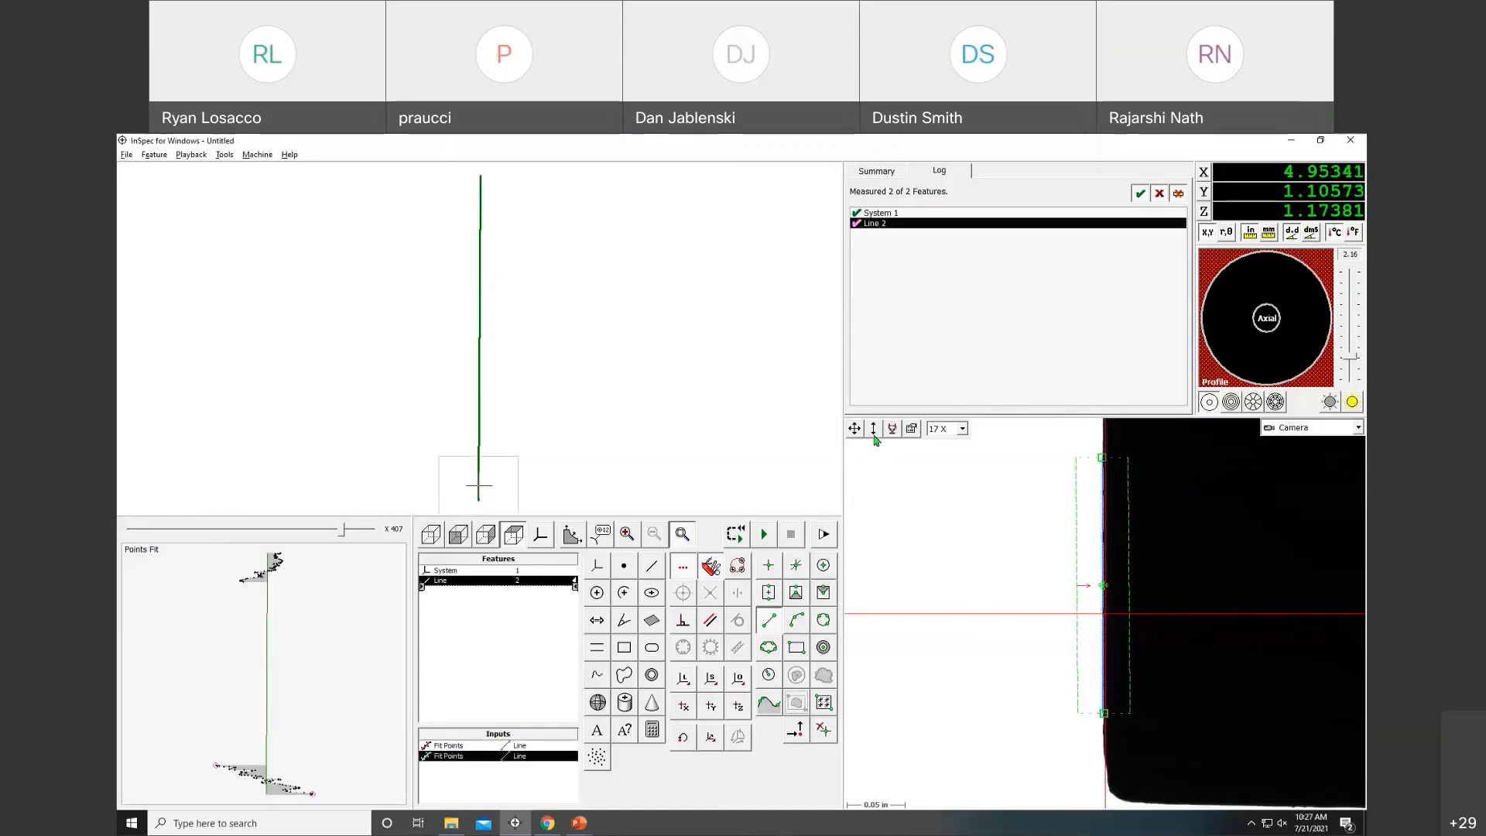
Measure a new line along the part's bottom edge, fitting points at its left end and again farther along.
{"action": "left_click_drag", "start_coordinate": [866, 436], "coordinate": [976, 621]}
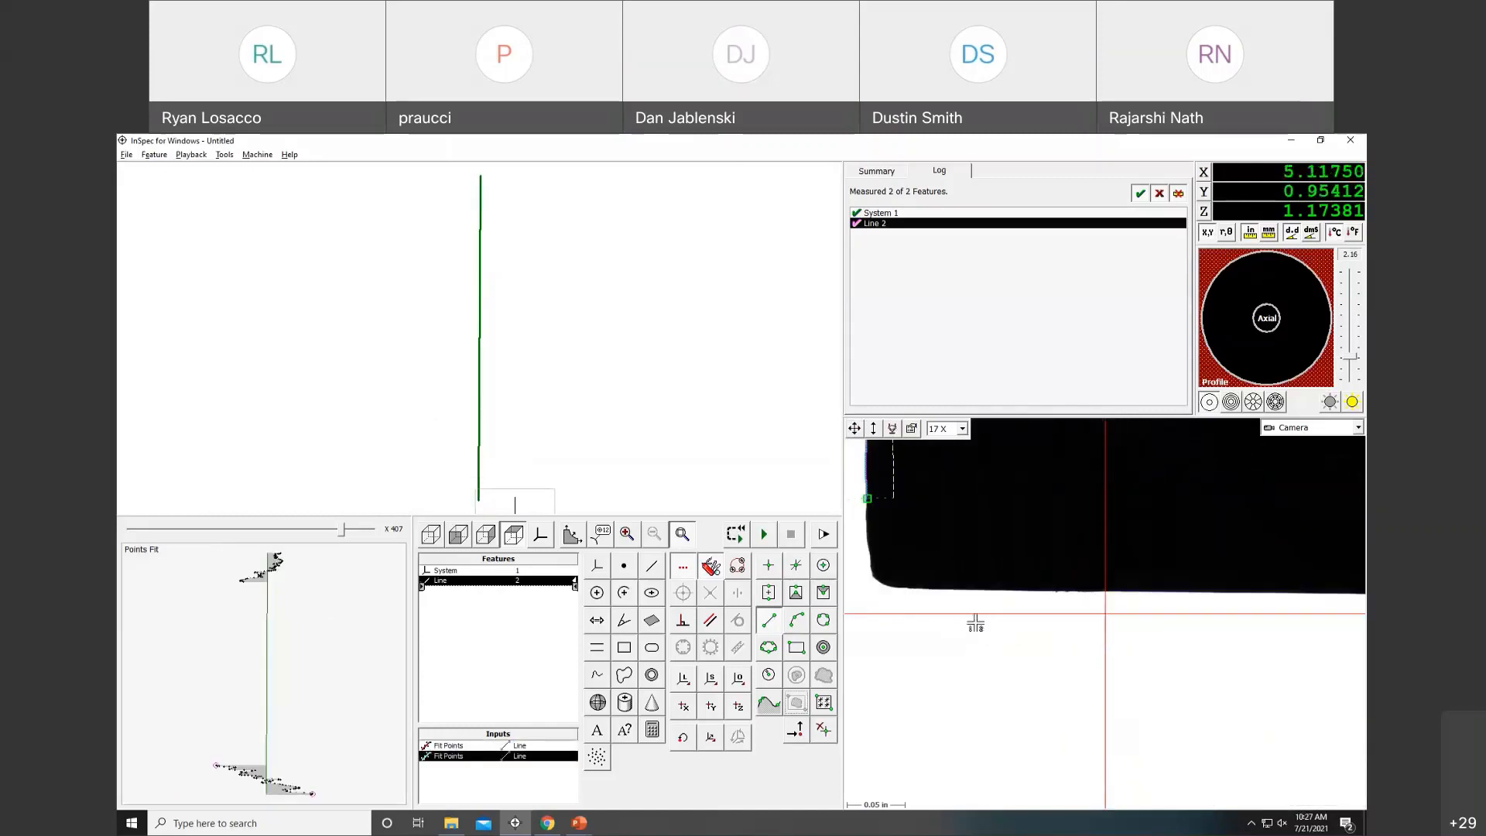
{"action": "left_click", "coordinate": [657, 566]}
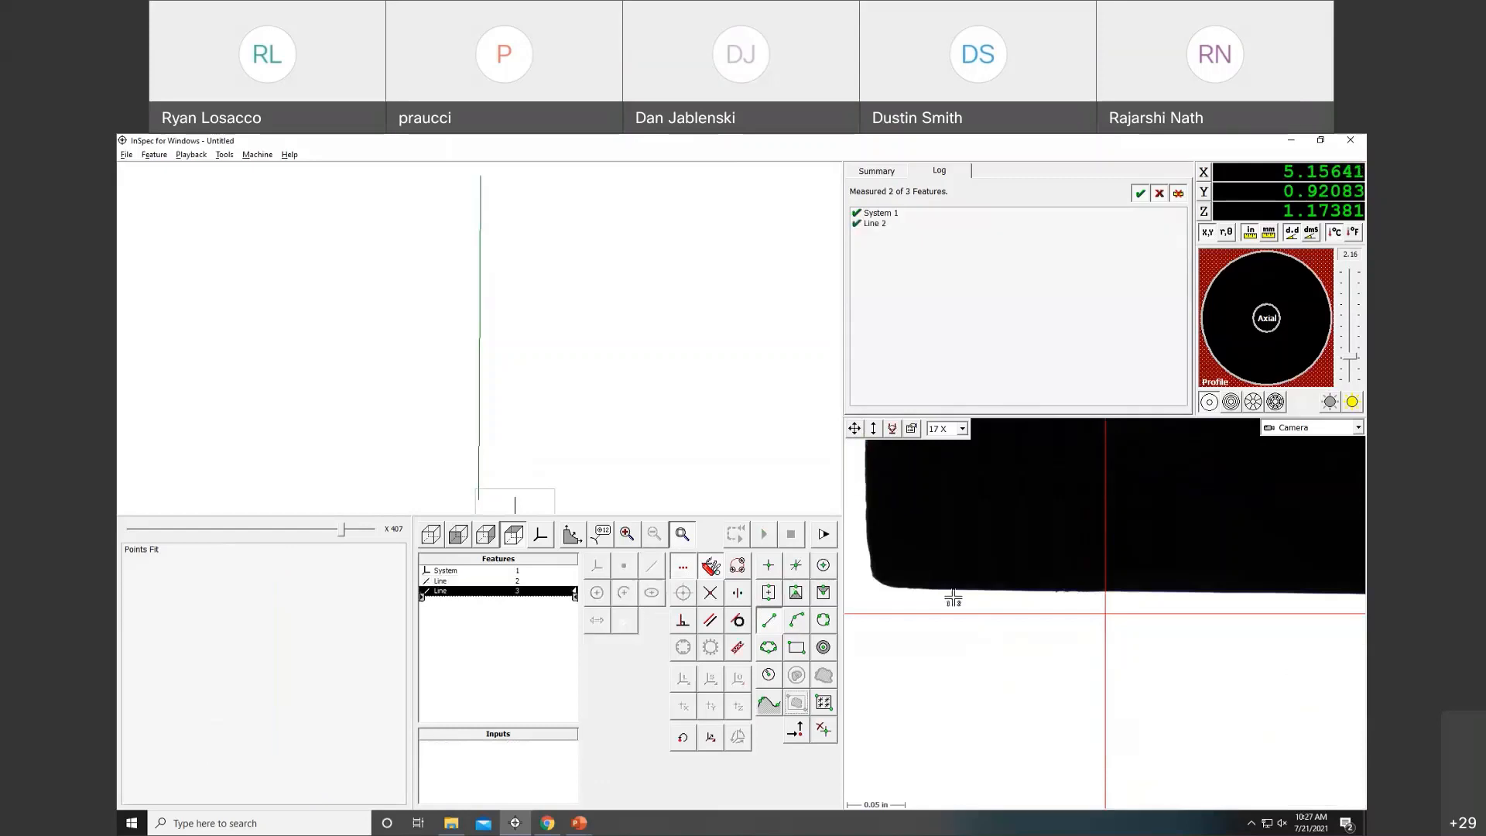
{"action": "right_click", "coordinate": [1308, 589]}
{"action": "left_click_drag", "start_coordinate": [852, 432], "coordinate": [988, 438]}
{"action": "left_click", "coordinate": [961, 597]}
{"action": "right_click", "coordinate": [1282, 604]}
Add a third set of fit points near the right end of the part's bottom edge to the same line.
{"action": "left_click_drag", "start_coordinate": [855, 428], "coordinate": [951, 423]}
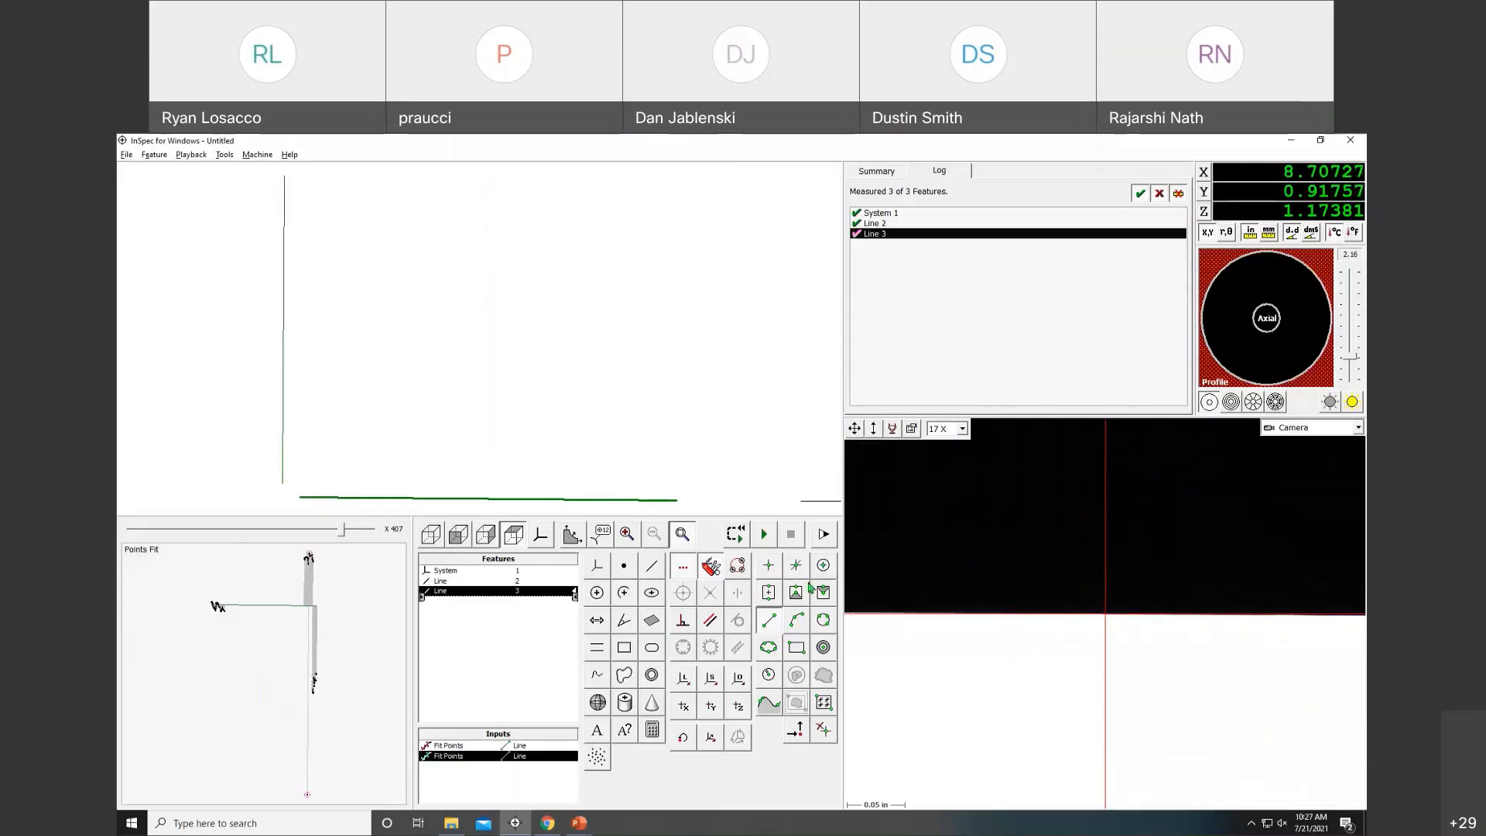
{"action": "left_click", "coordinate": [892, 609]}
{"action": "right_click", "coordinate": [1310, 611]}
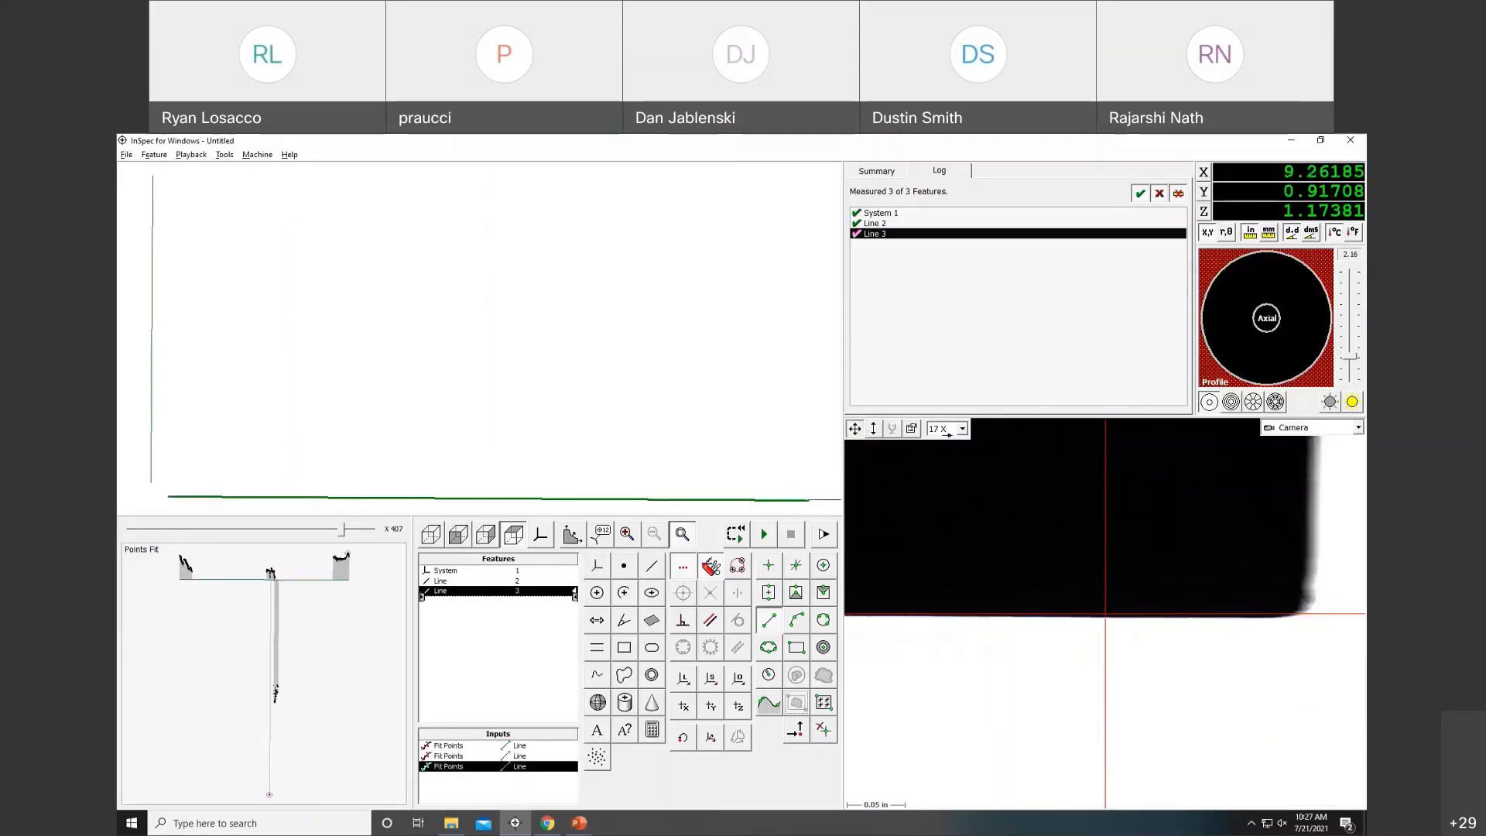
{"action": "right_click", "coordinate": [927, 474]}
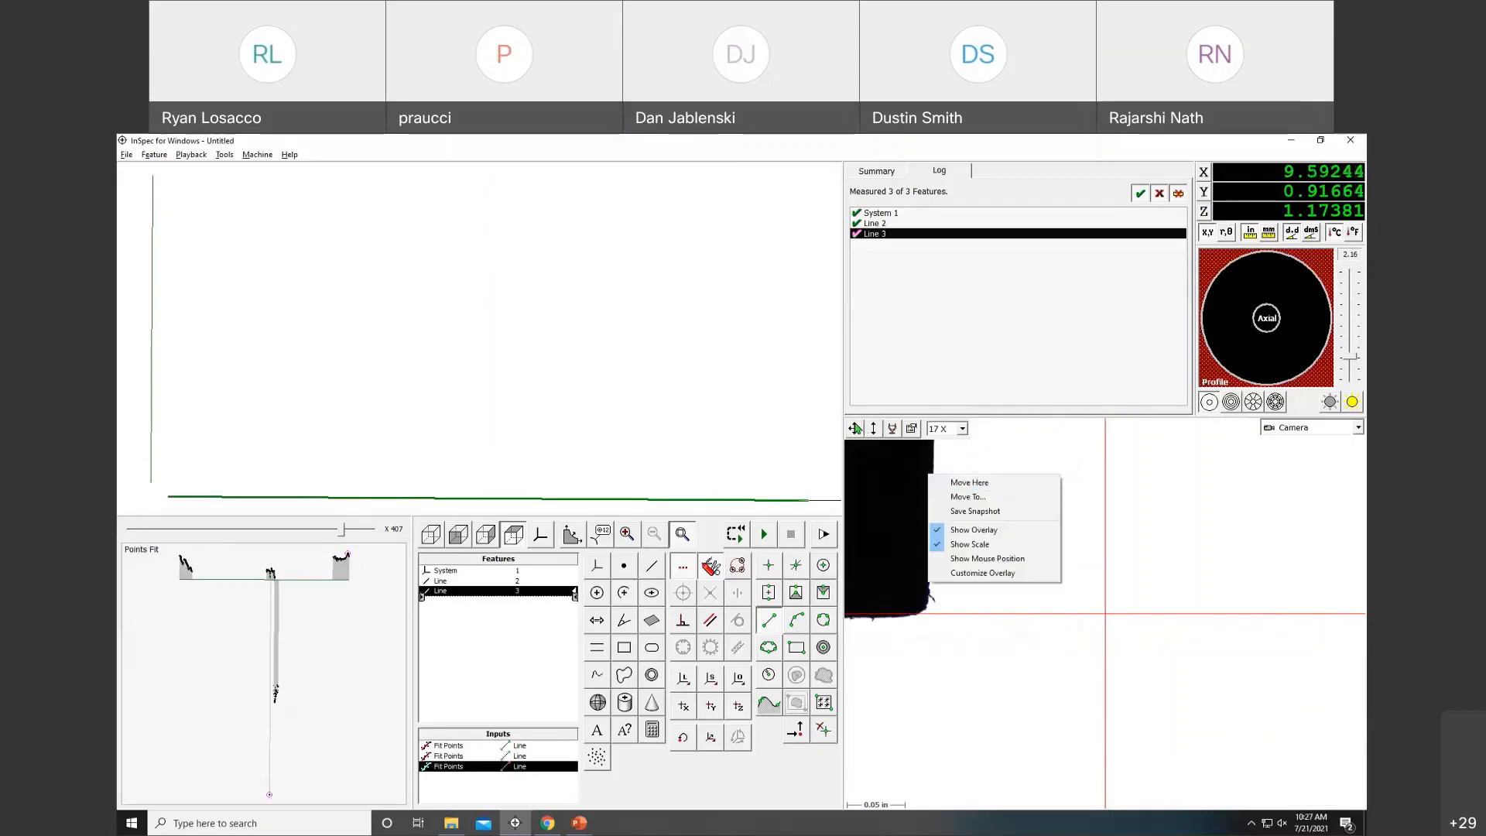
{"action": "left_click", "coordinate": [946, 484]}
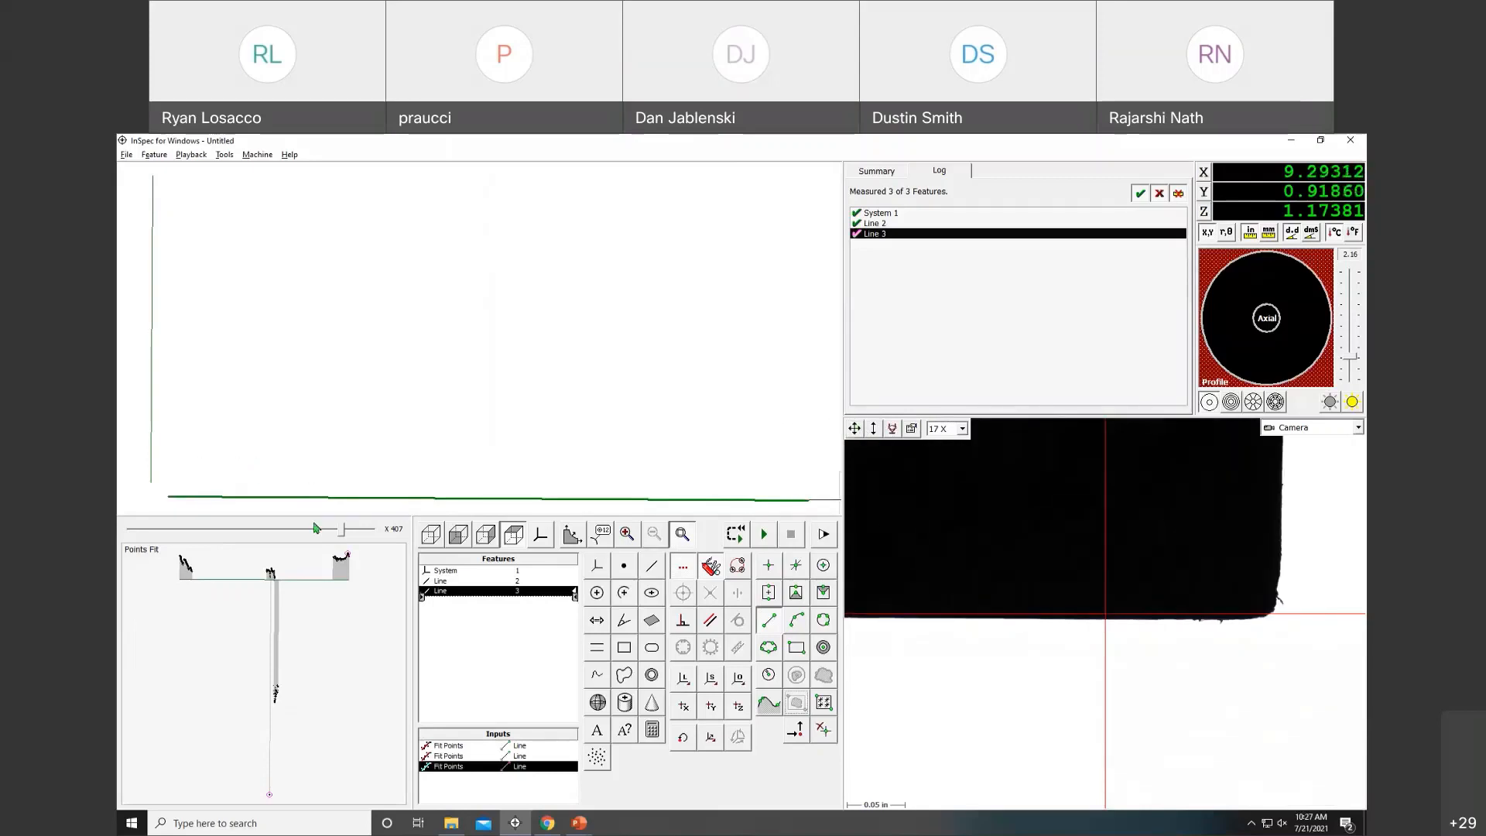
Construct a point at the intersection of the left-edge line and the bottom-edge line.
{"action": "left_click", "coordinate": [710, 595]}
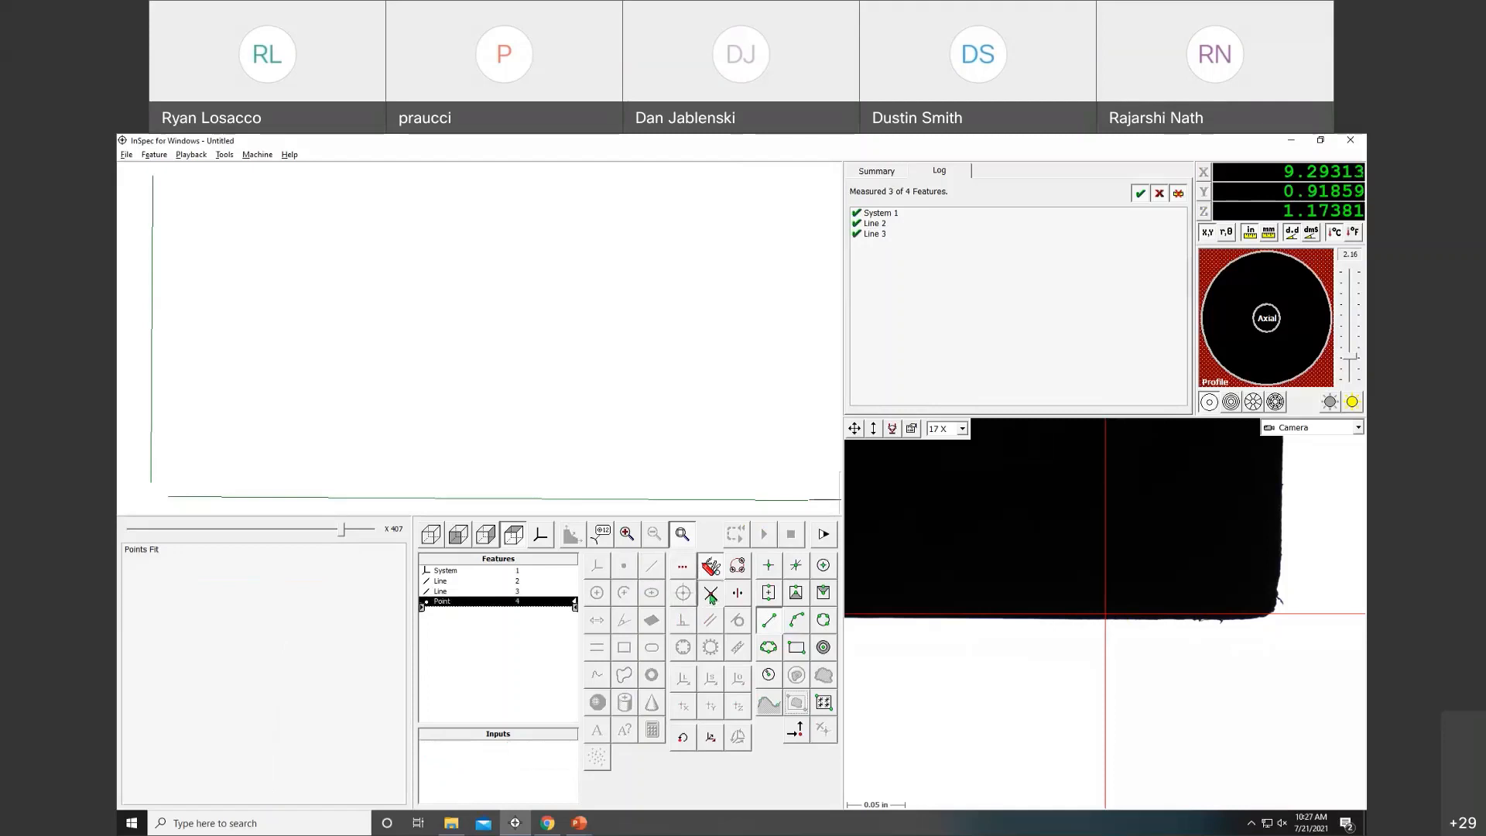
{"action": "left_click", "coordinate": [151, 449]}
{"action": "left_click", "coordinate": [196, 498]}
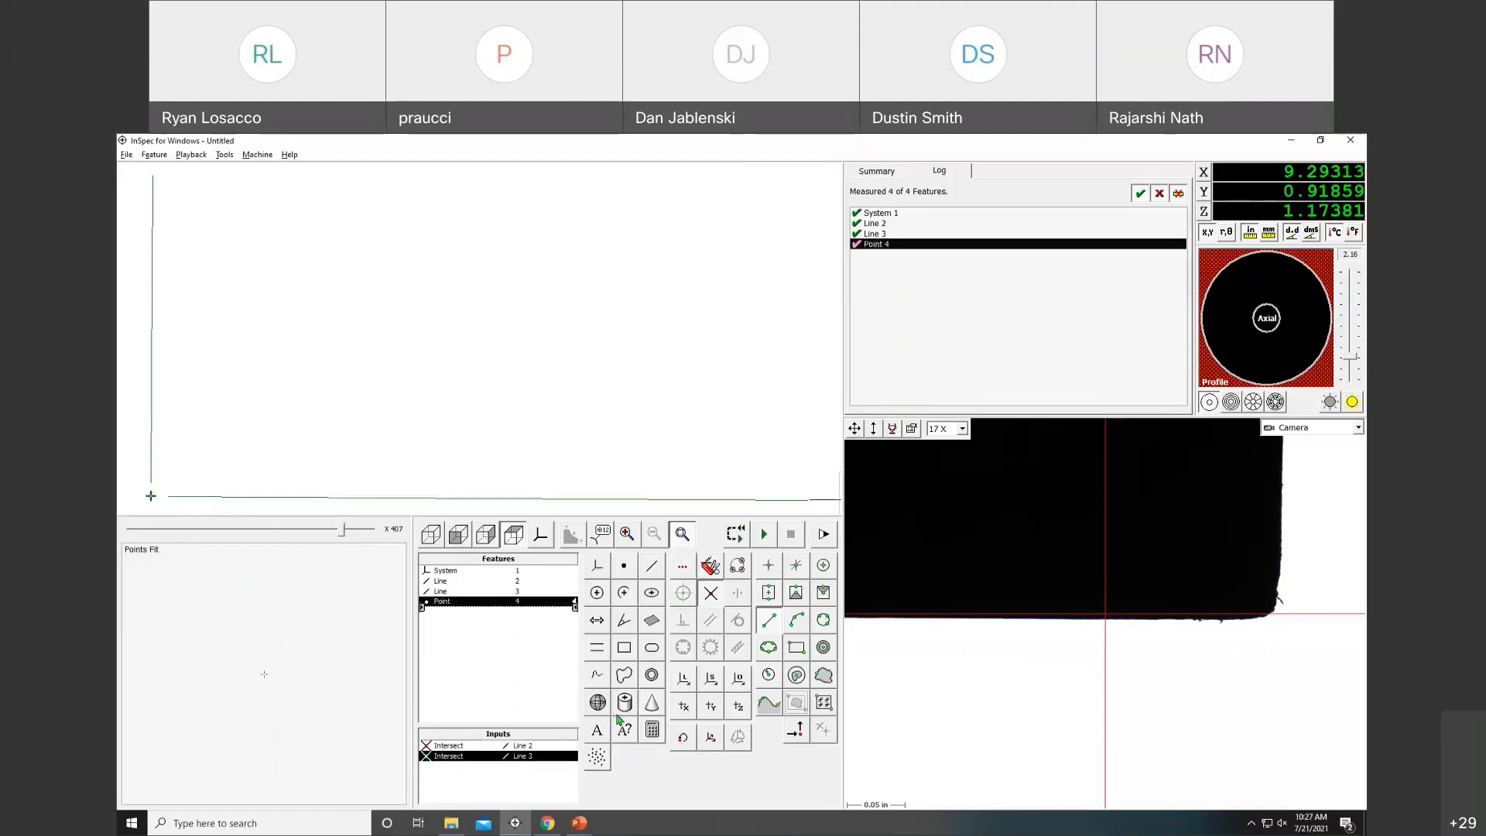
Move the stage just inside the part's lower left corner and focus on the surface at 68X under auto-levelled axial light.
{"action": "right_click", "coordinate": [183, 473]}
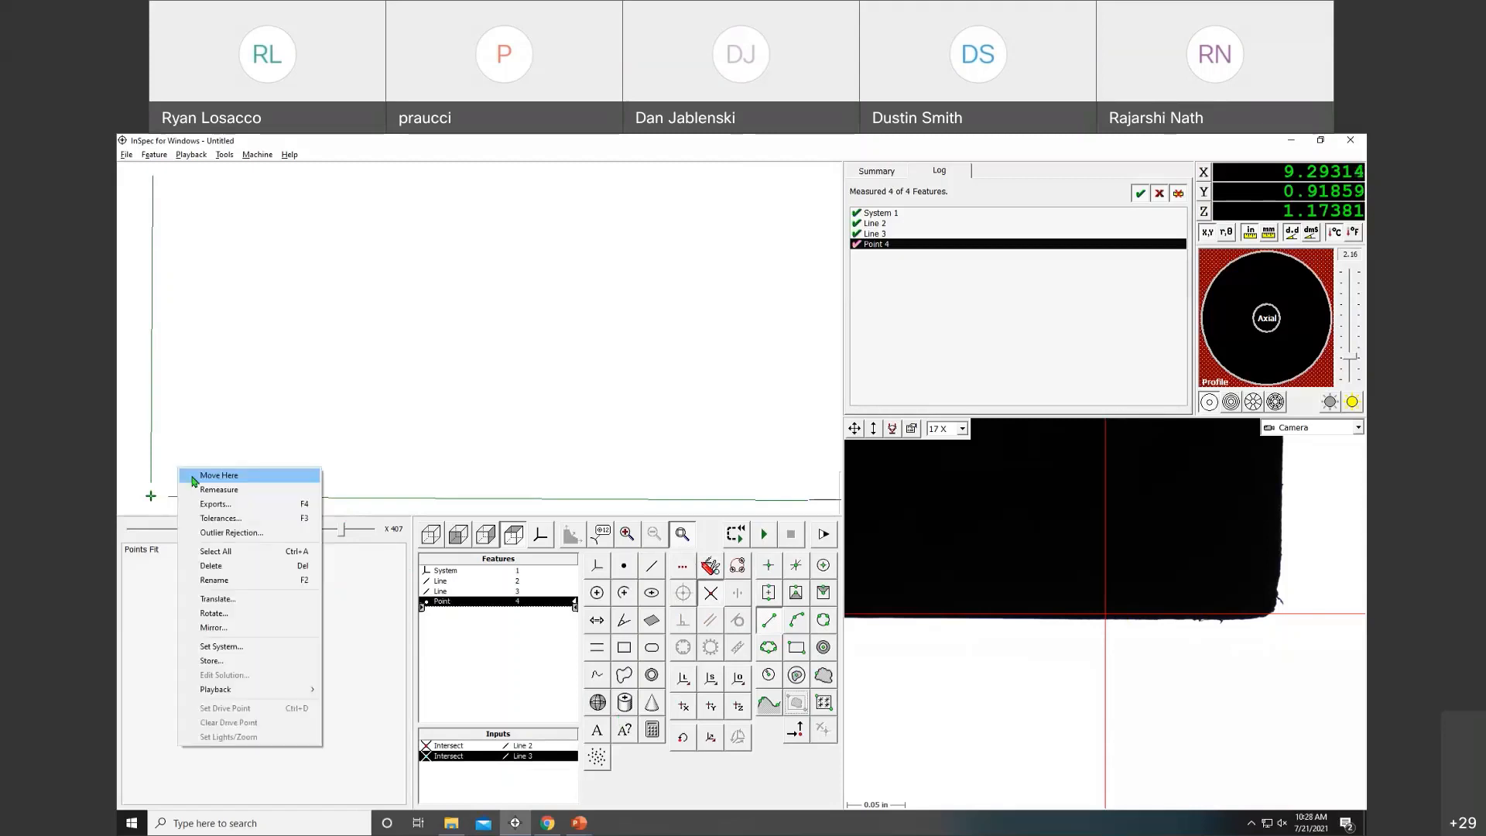
{"action": "left_click", "coordinate": [219, 475]}
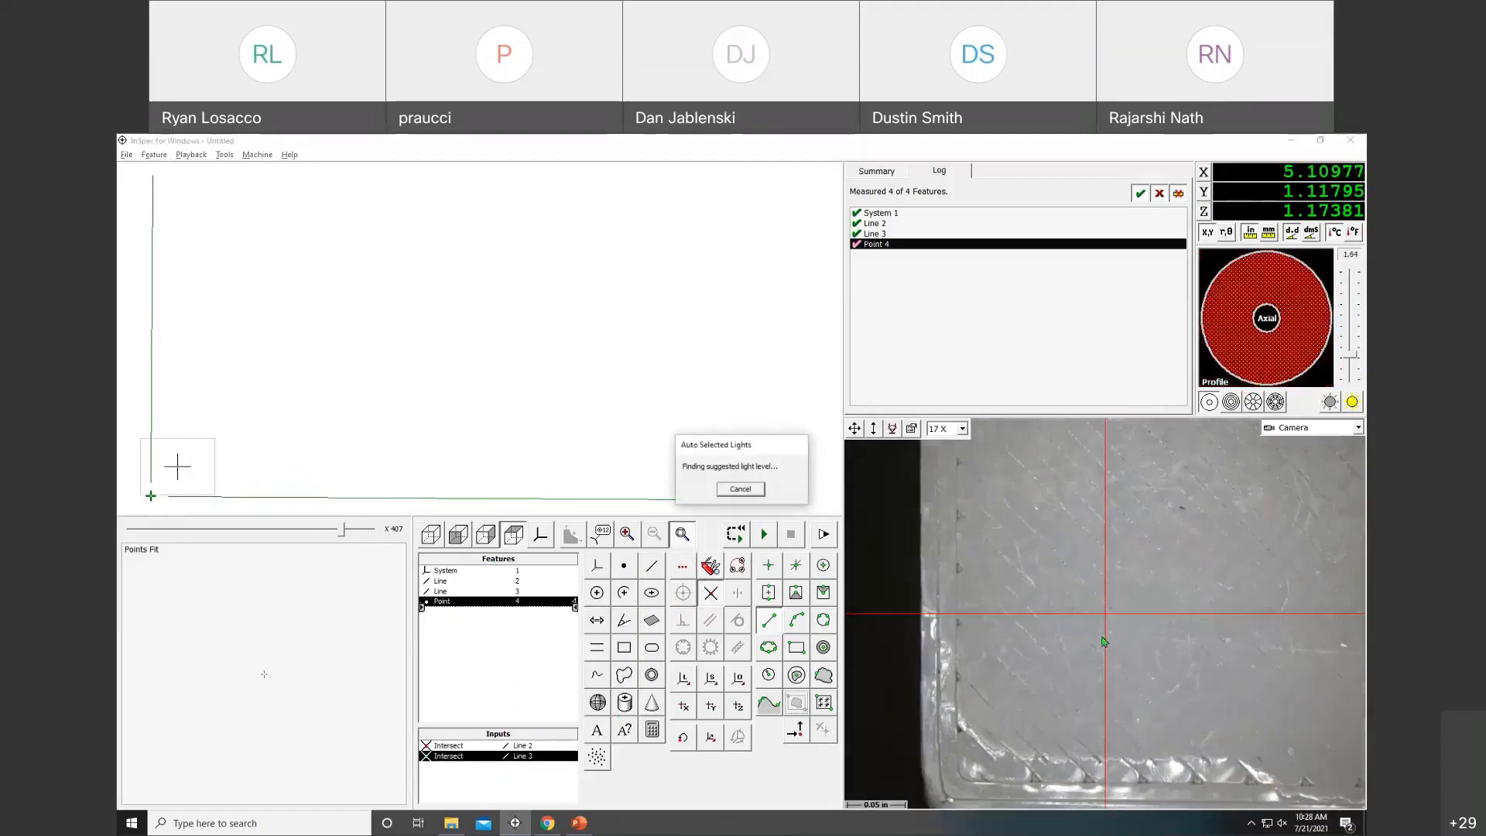
{"action": "left_click", "coordinate": [962, 428]}
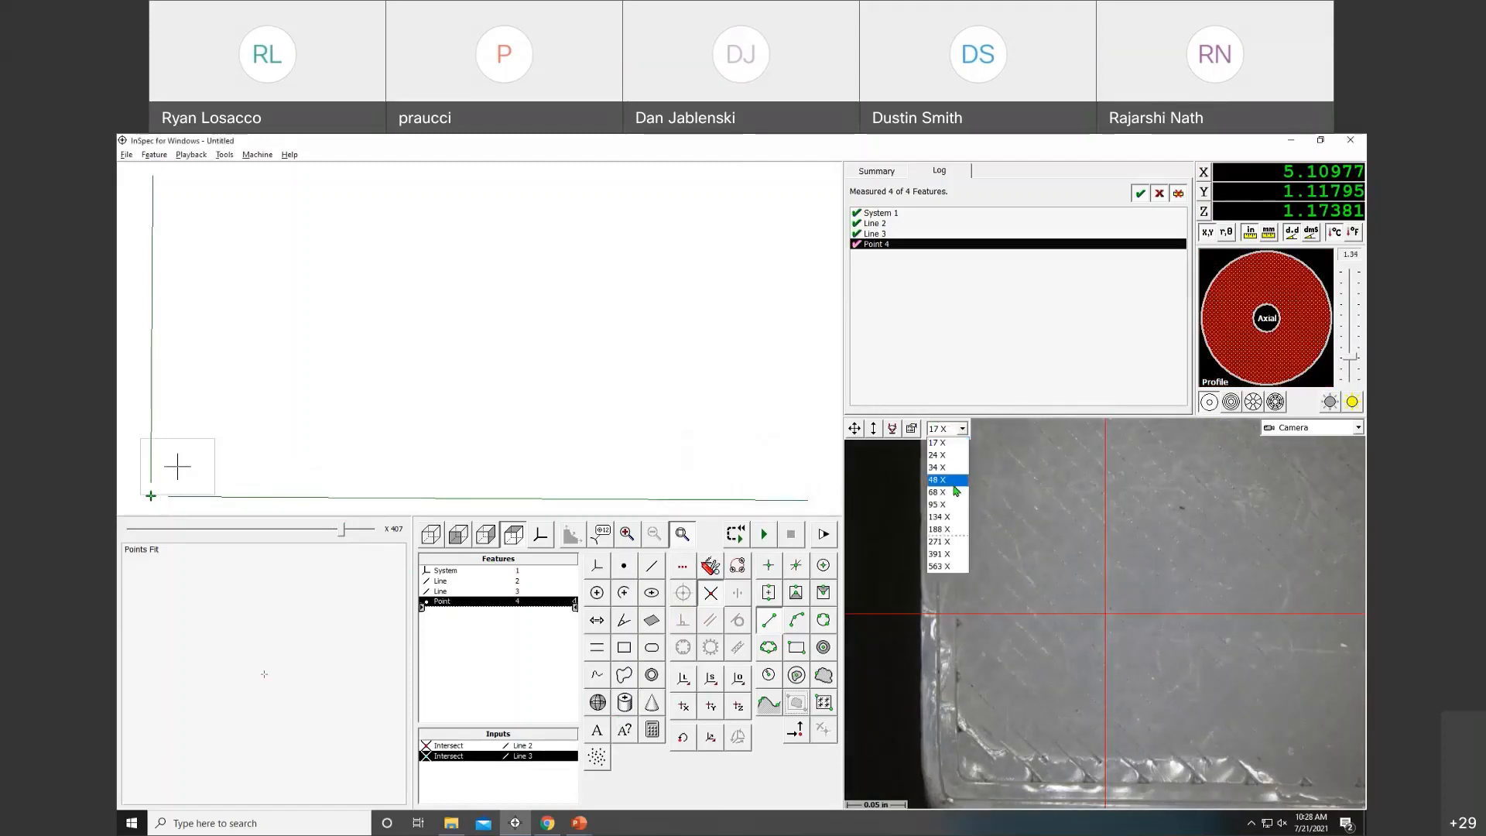
{"action": "left_click", "coordinate": [949, 503]}
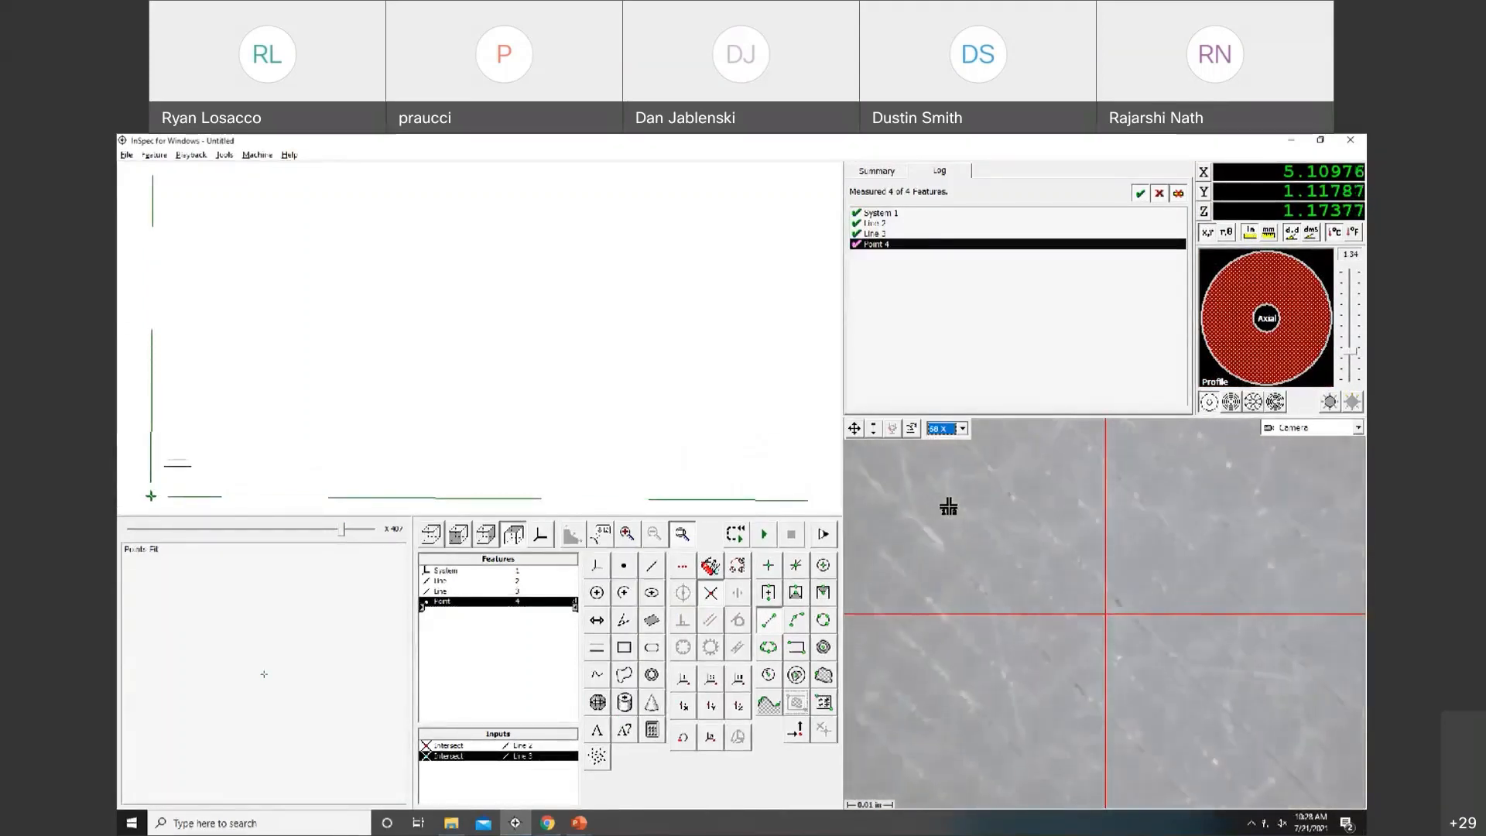
{"action": "left_click", "coordinate": [1259, 325]}
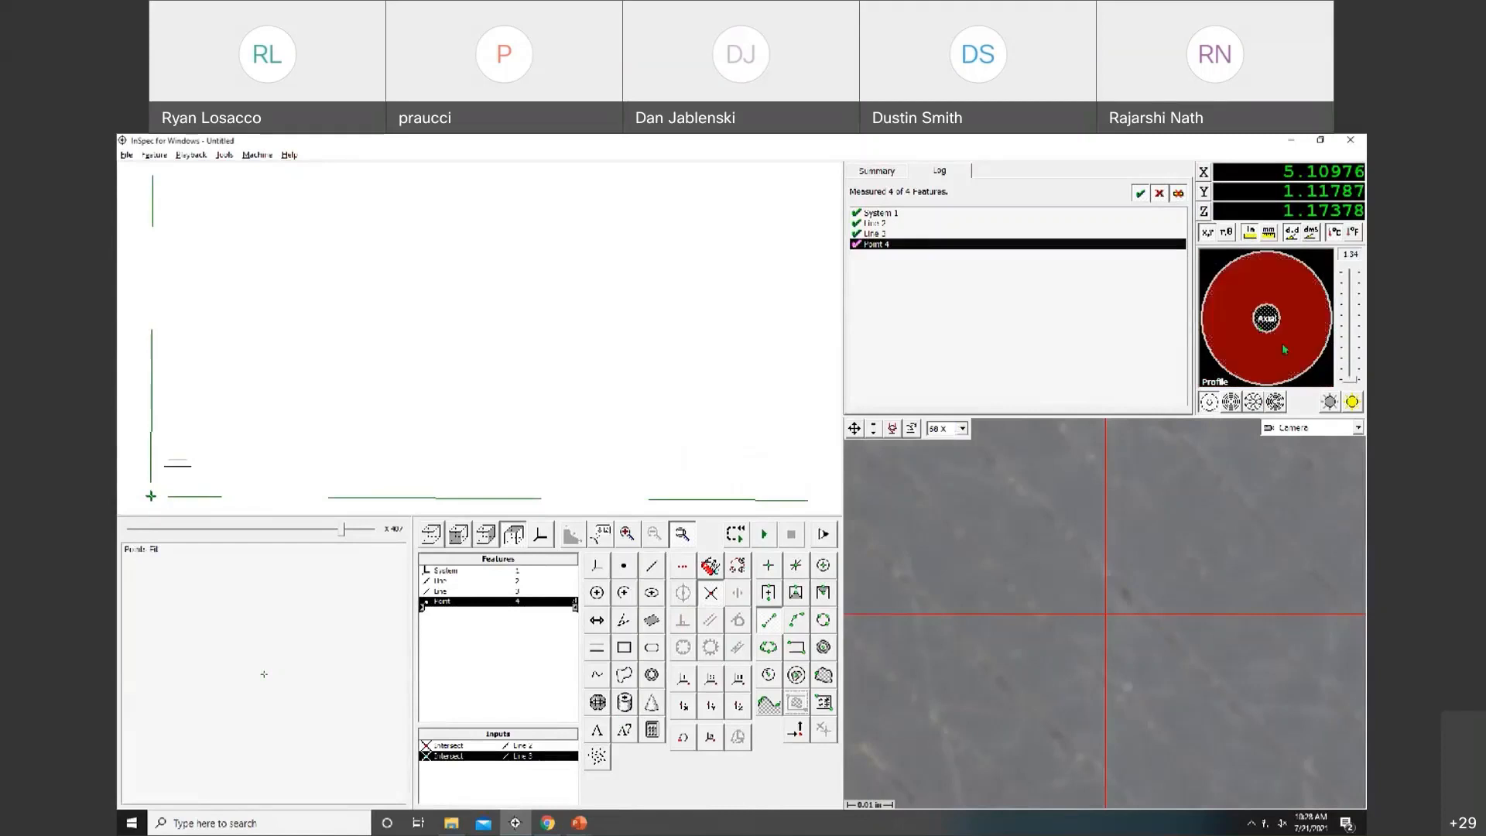
{"action": "left_click", "coordinate": [1353, 404]}
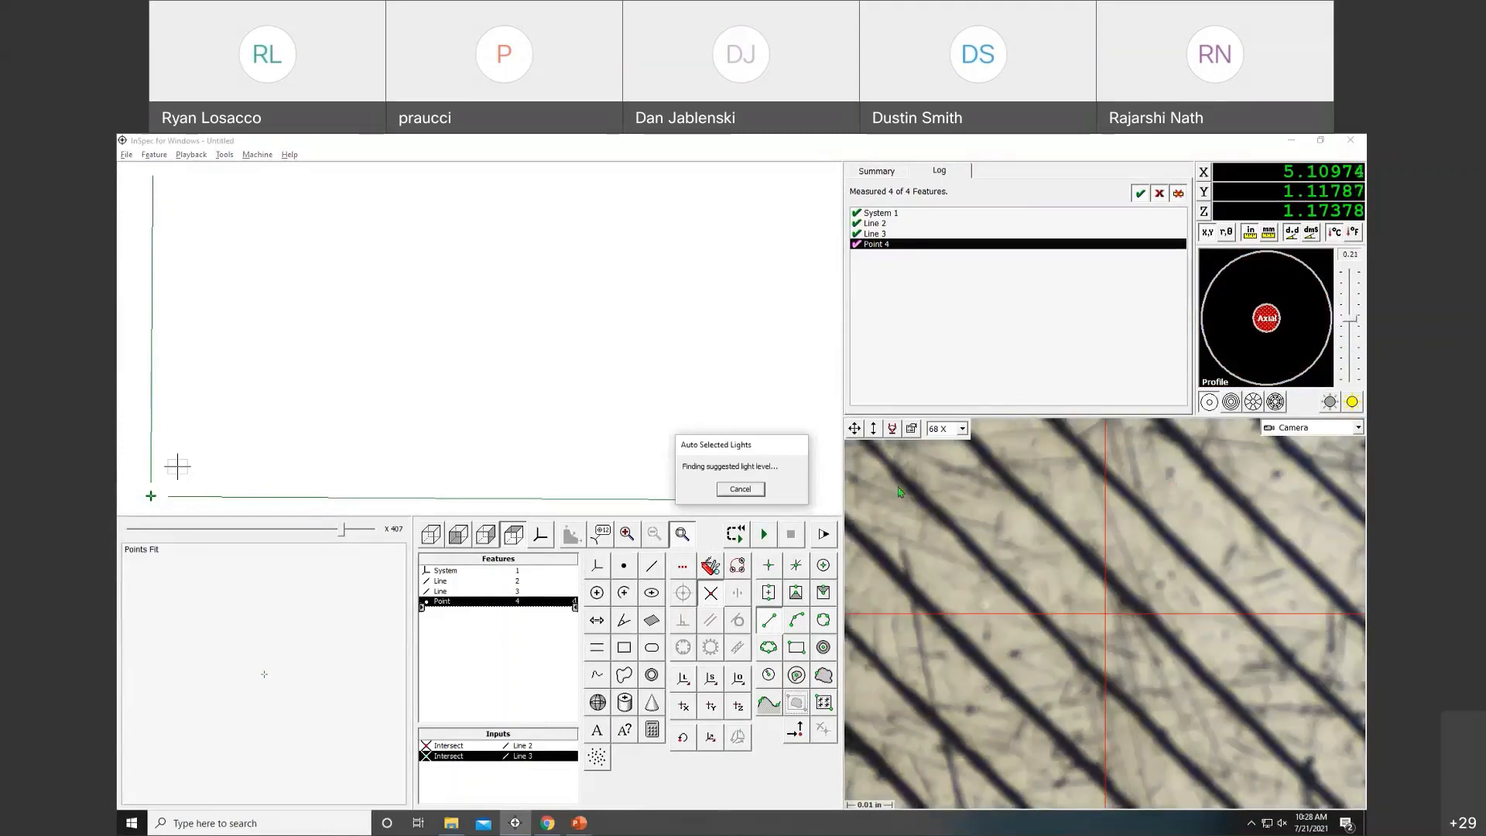
{"action": "left_click_drag", "start_coordinate": [871, 446], "coordinate": [877, 424]}
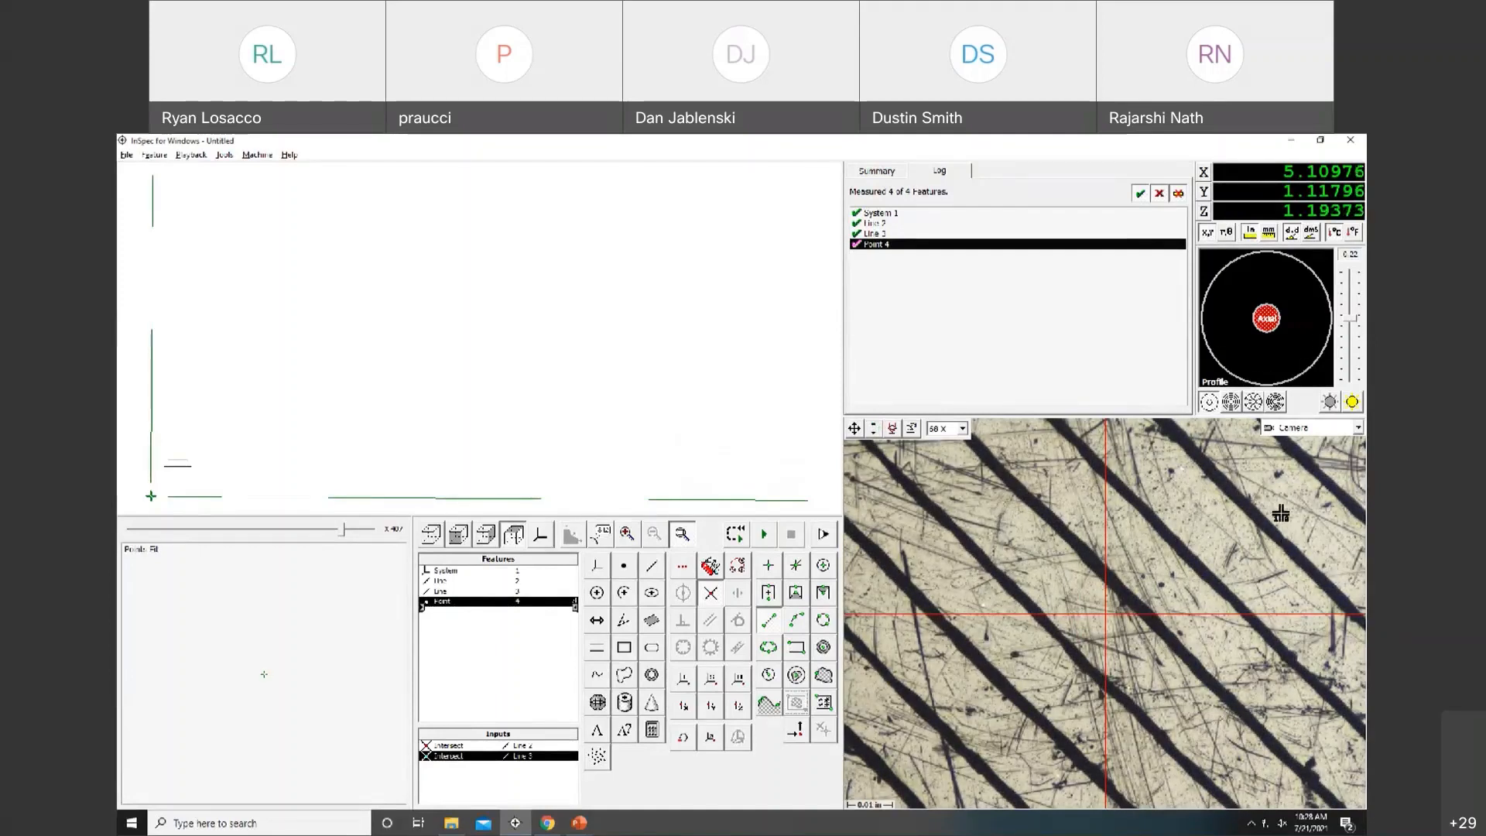
Light the surface with the ring light for comparison and return to auto-levelled axial light.
{"action": "left_click", "coordinate": [1338, 405]}
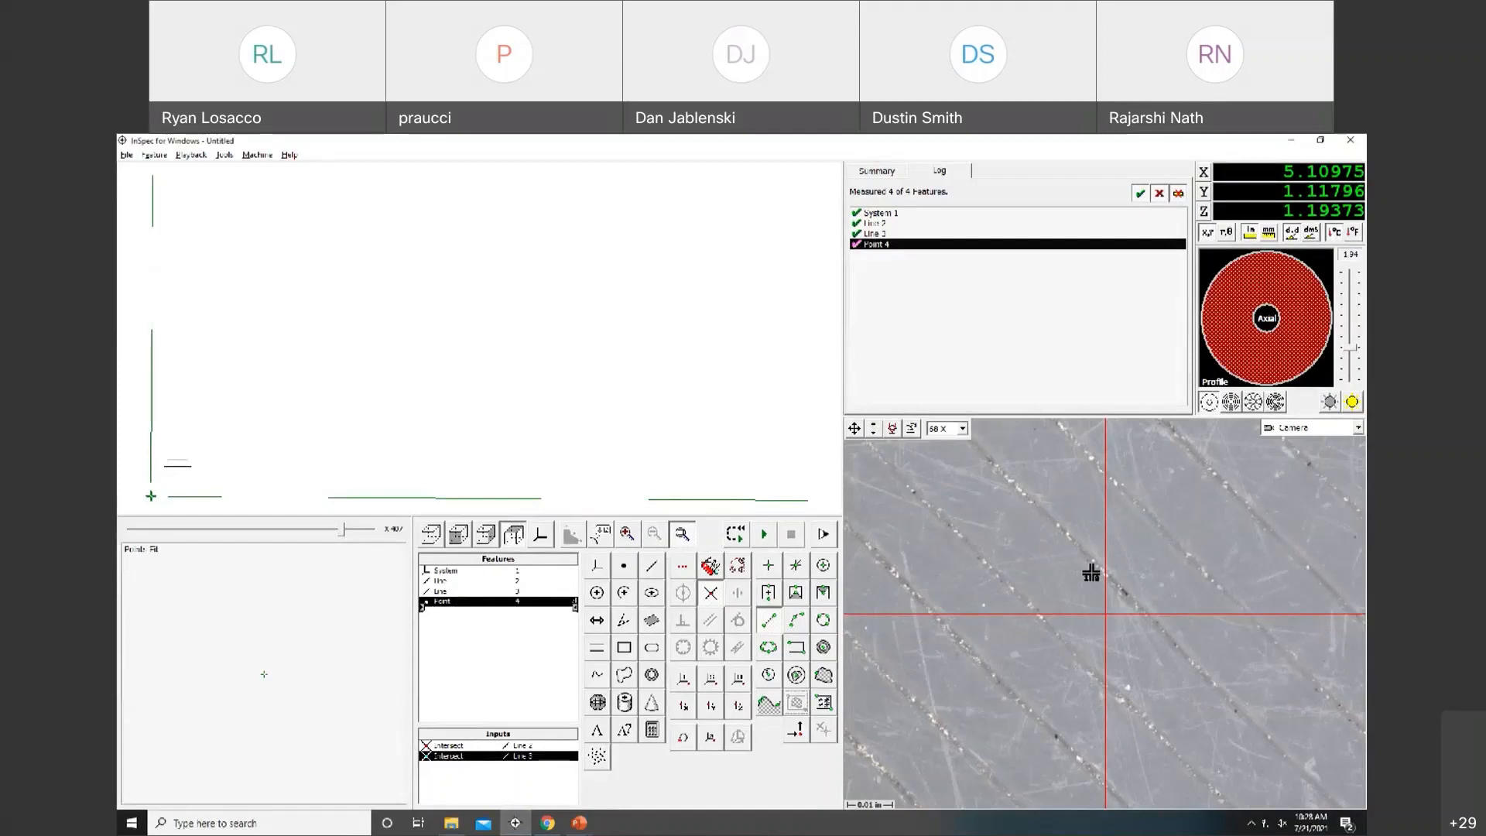
{"action": "left_click", "coordinate": [1267, 320]}
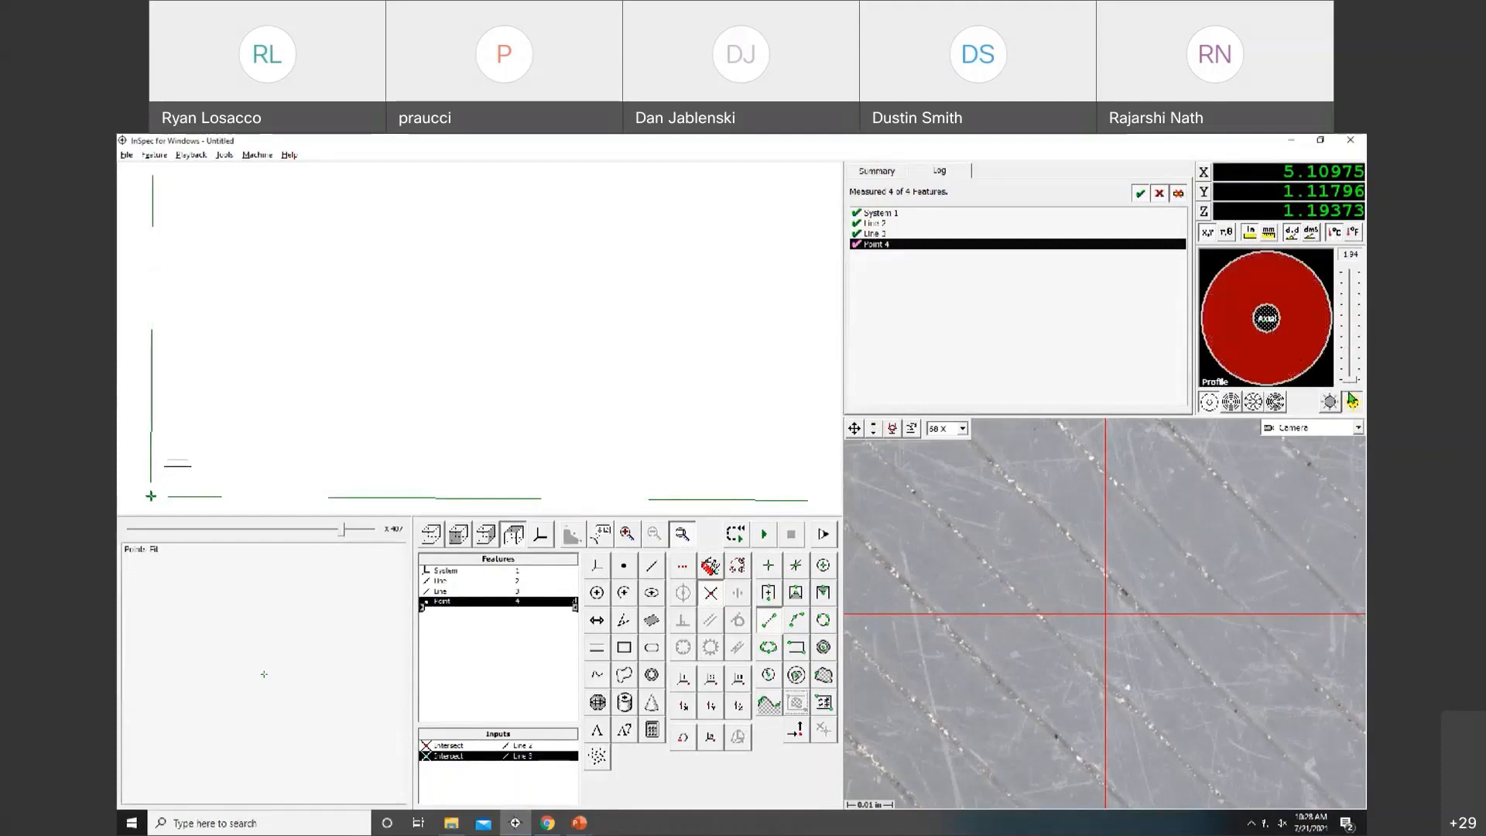
{"action": "left_click", "coordinate": [1353, 401]}
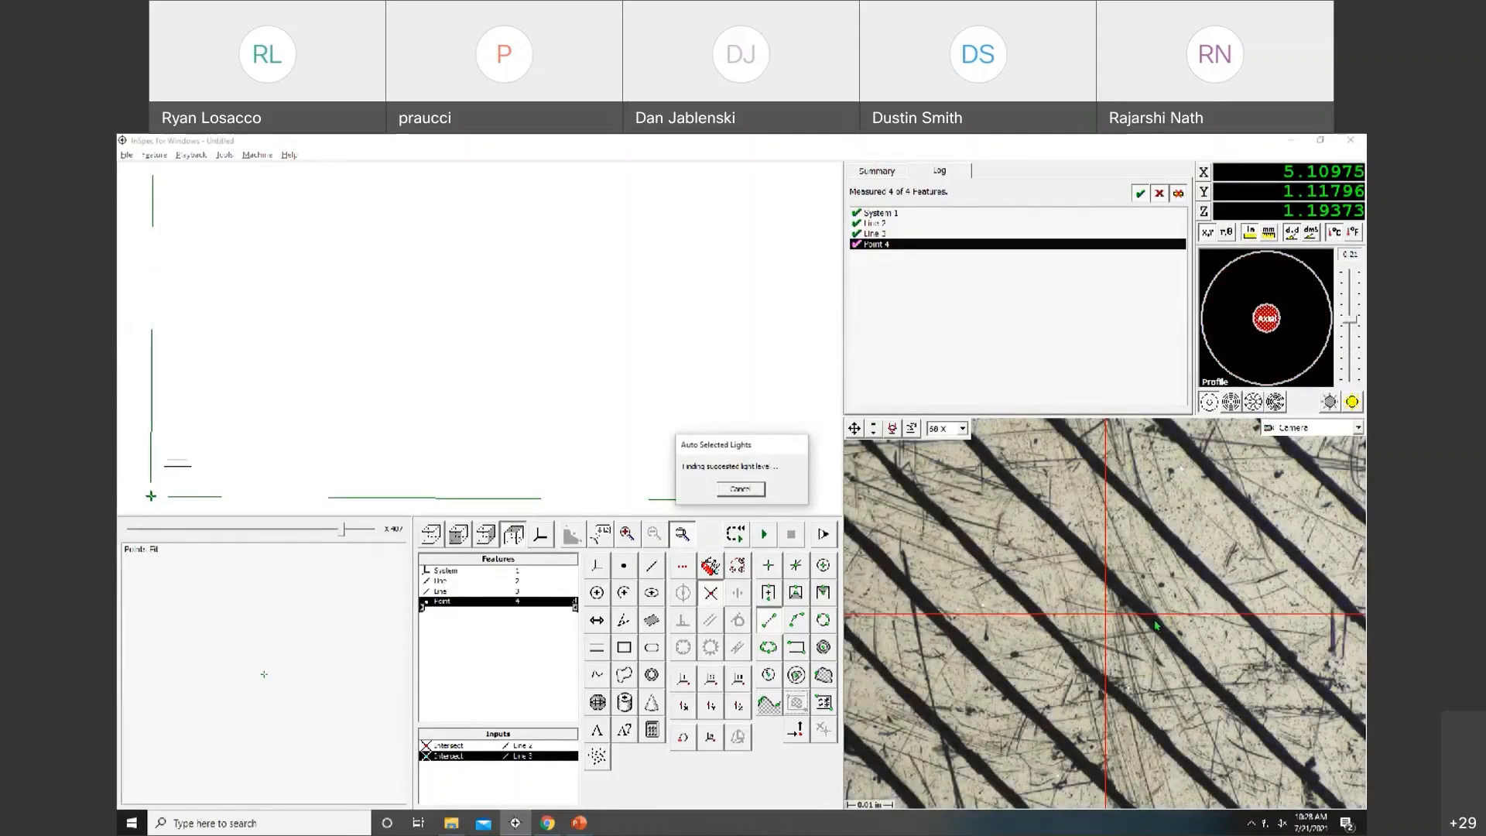
Measure a focus point on the surface near the part's lower left corner under axial light.
{"action": "left_click", "coordinate": [625, 568]}
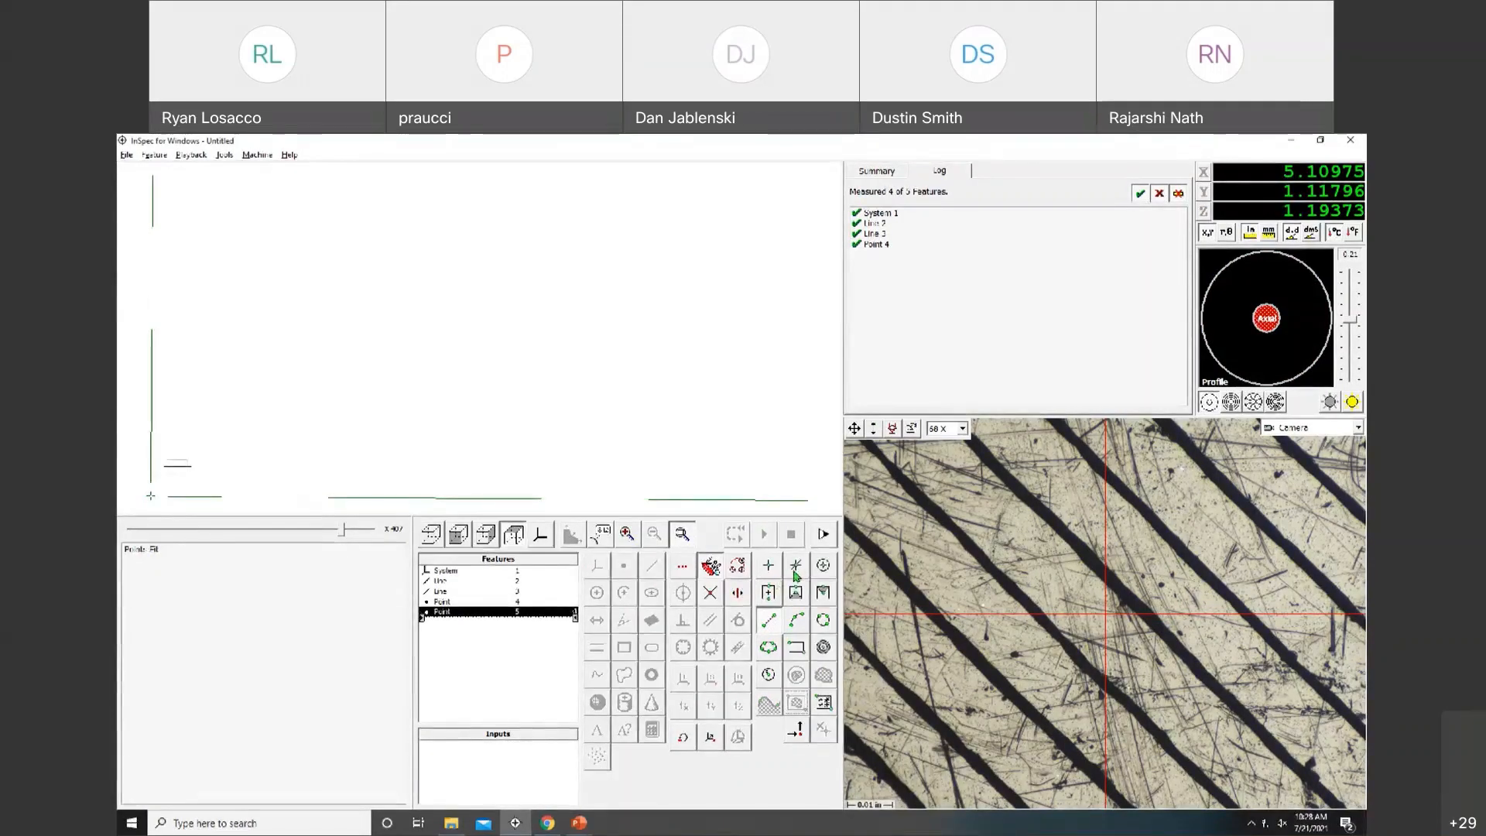
{"action": "left_click", "coordinate": [1019, 639]}
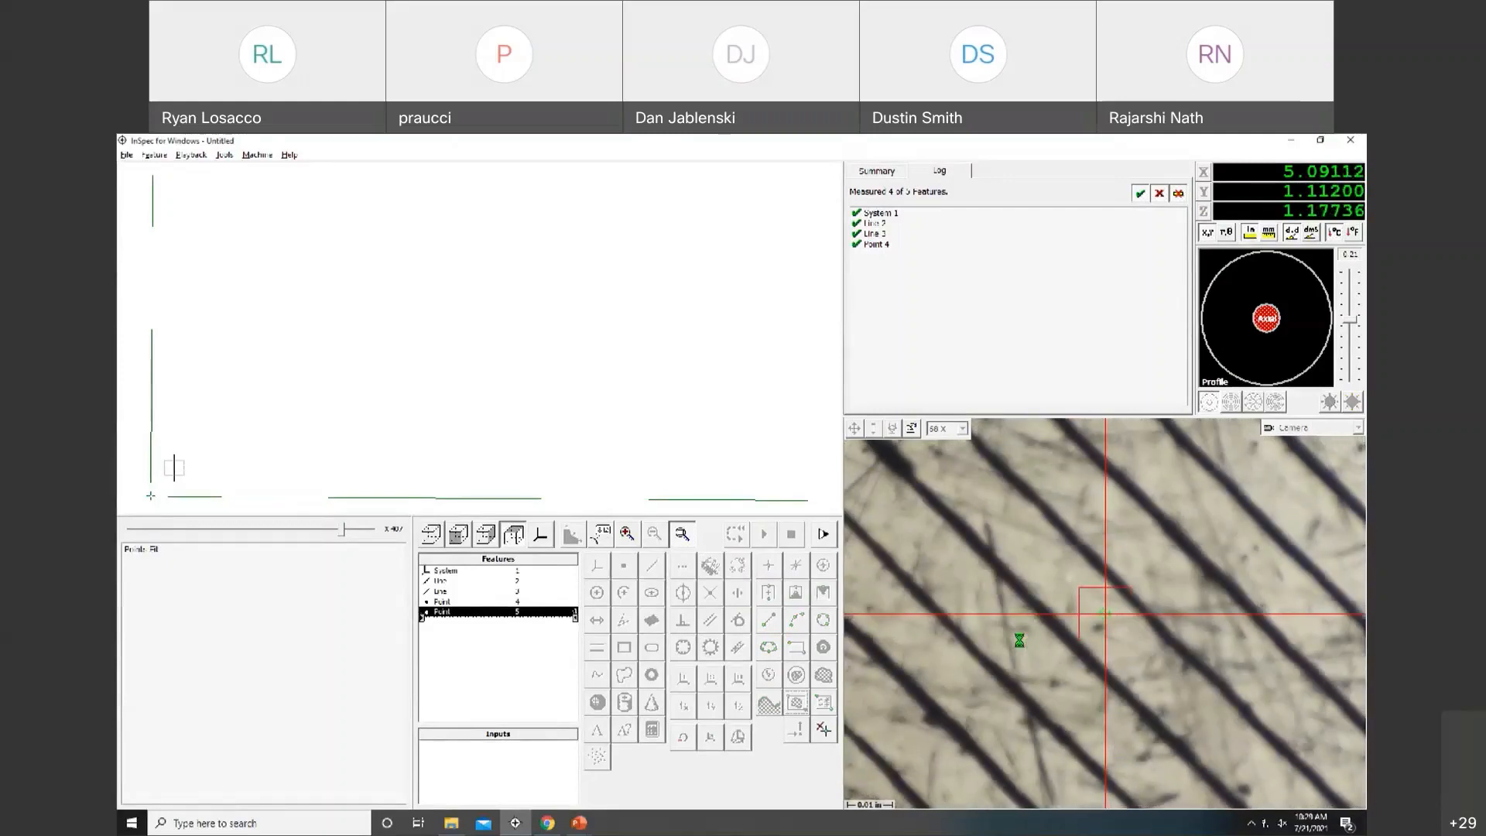
{"action": "left_click", "coordinate": [1104, 614]}
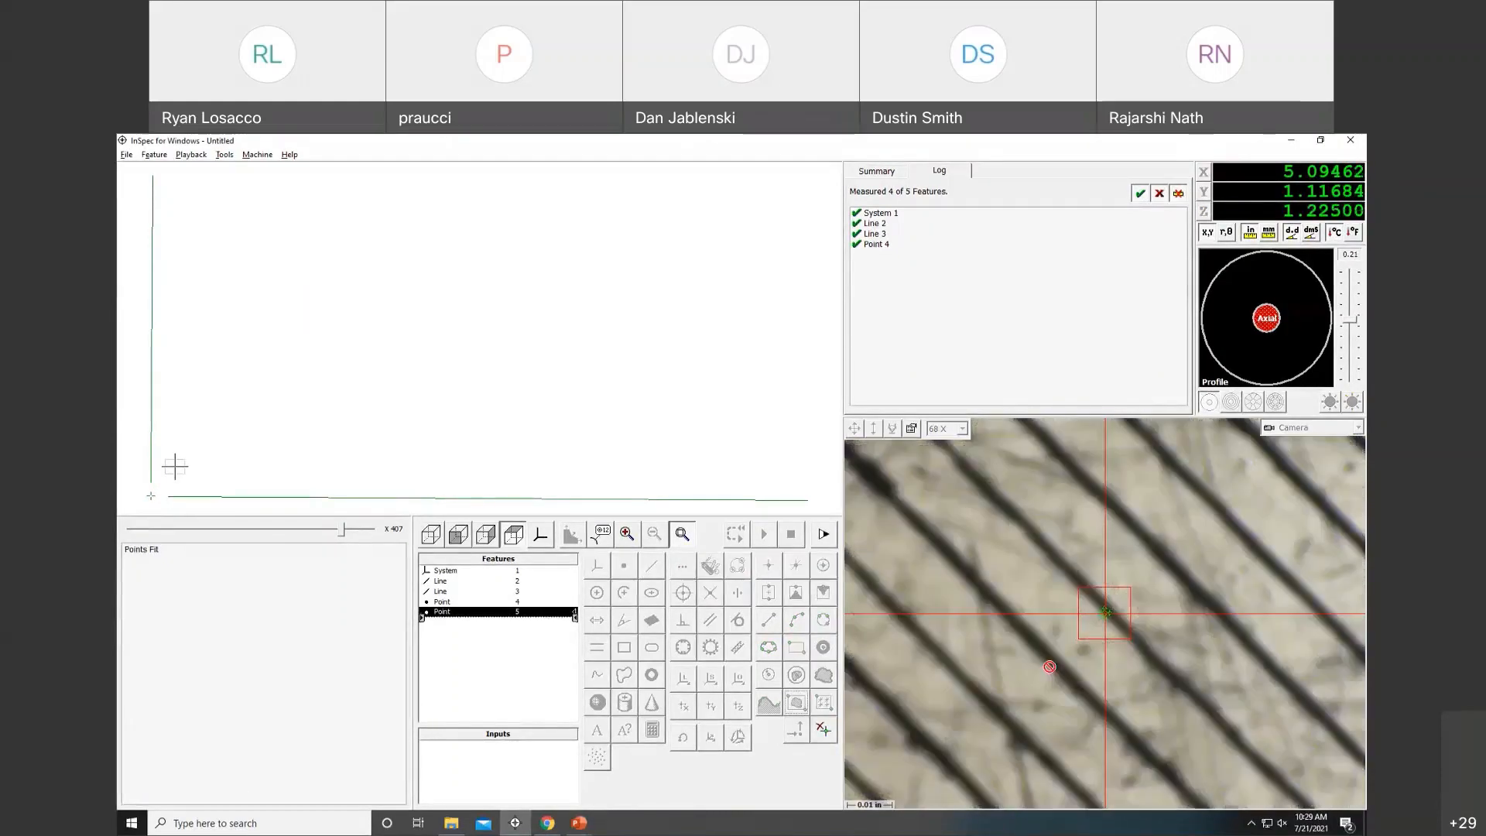
Measure a second focus point near the first under auto-levelled ring light and delete it.
{"action": "left_click", "coordinate": [1267, 375]}
{"action": "left_click", "coordinate": [1345, 400]}
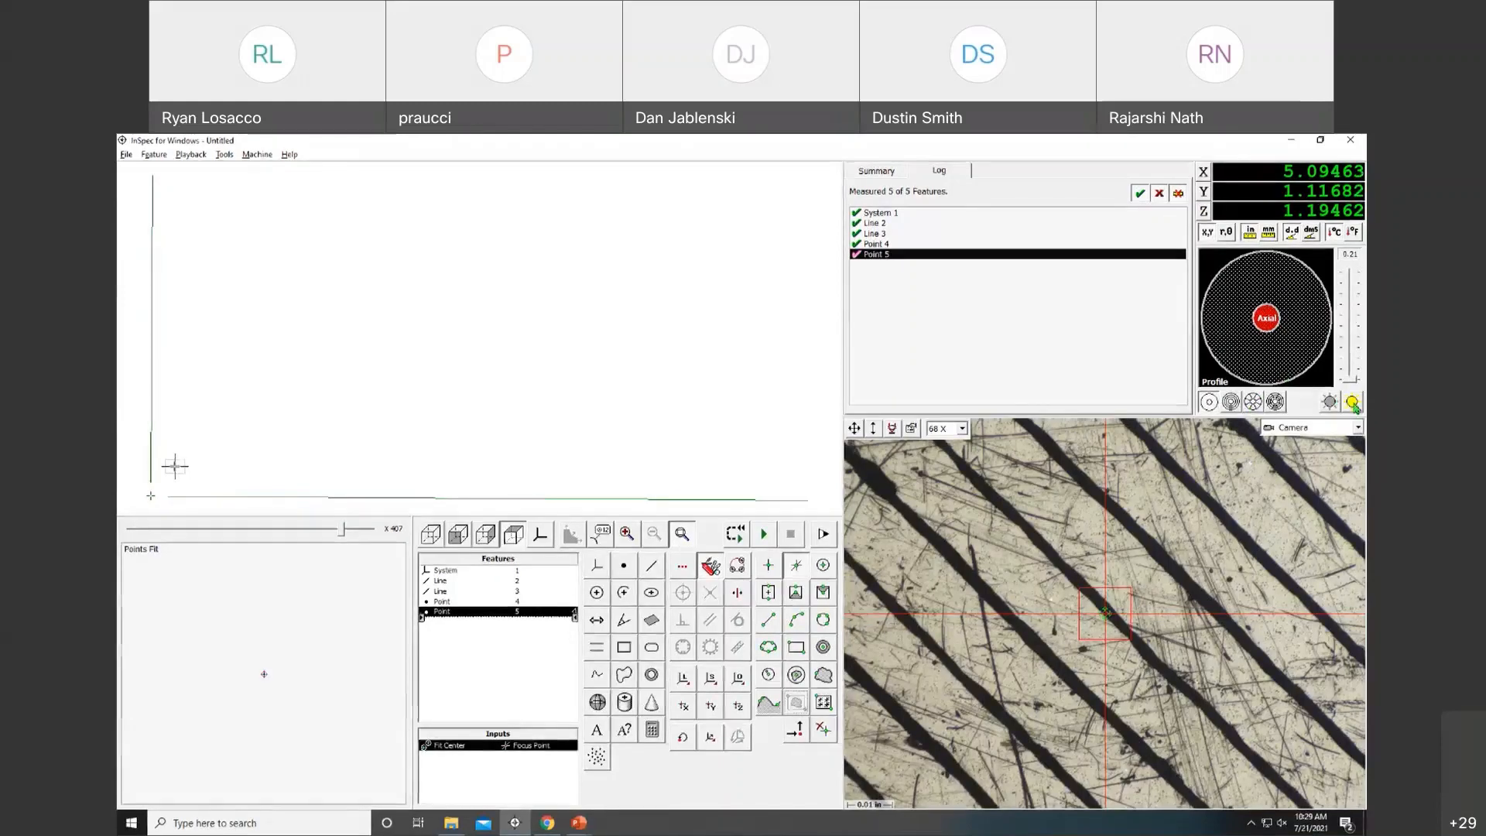
{"action": "left_click", "coordinate": [1076, 632]}
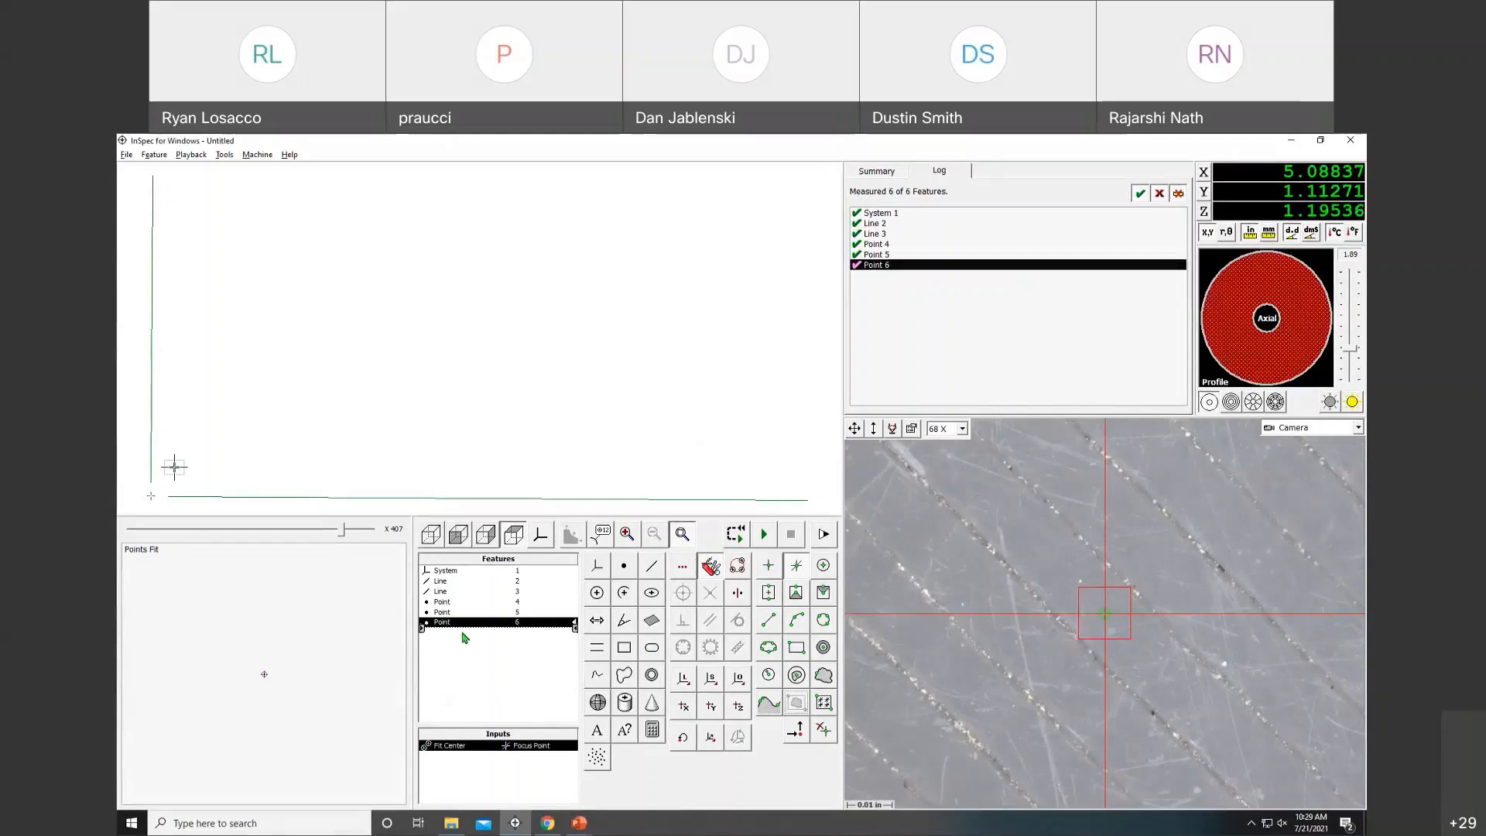
{"action": "key", "text": "Delete"}
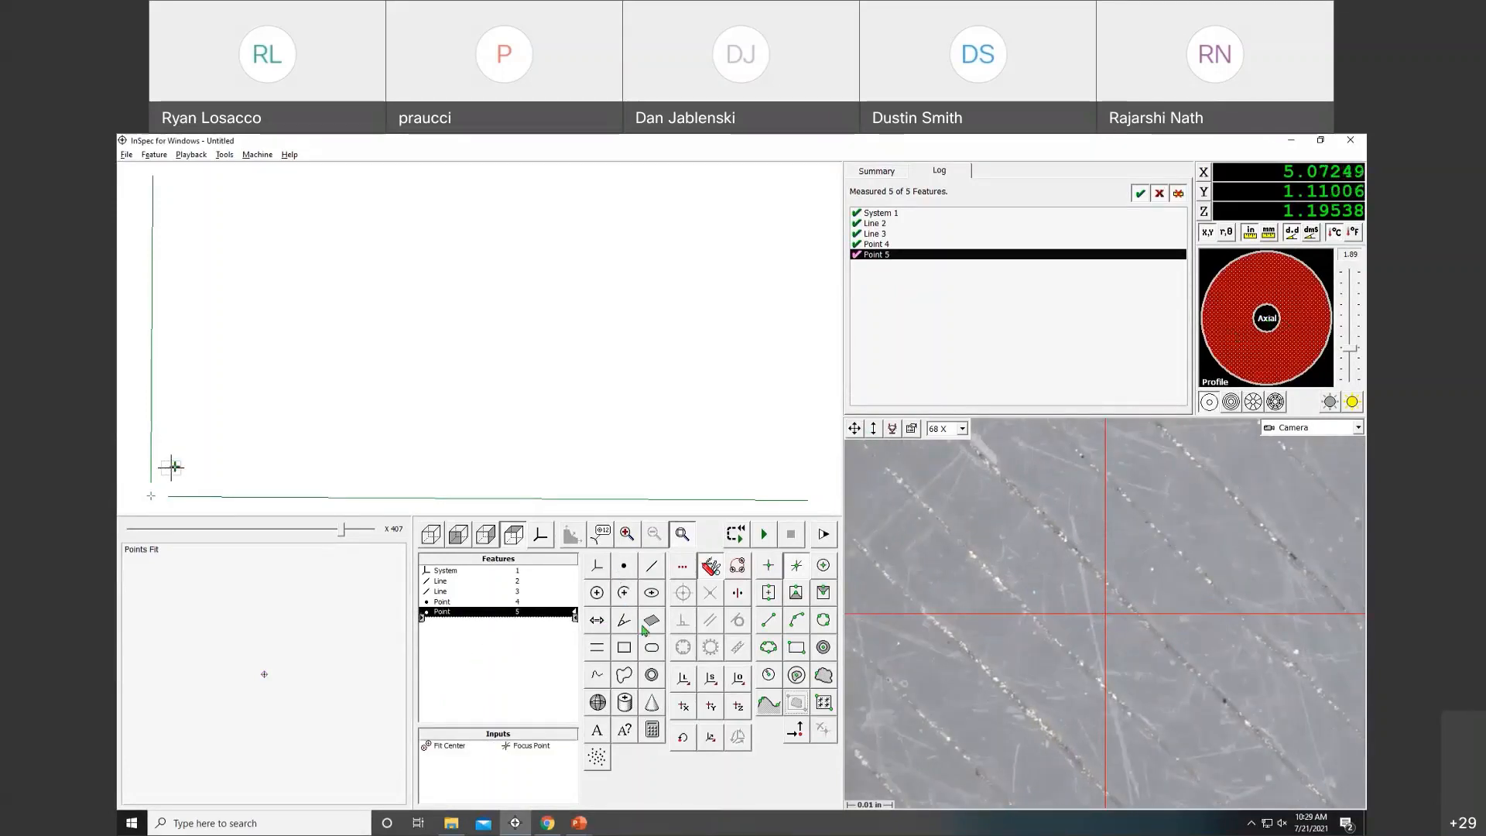
Create a coordinate system with its XY origin at the intersection point, Z origin at the focus point and skew from the bottom line.
{"action": "left_click", "coordinate": [738, 678]}
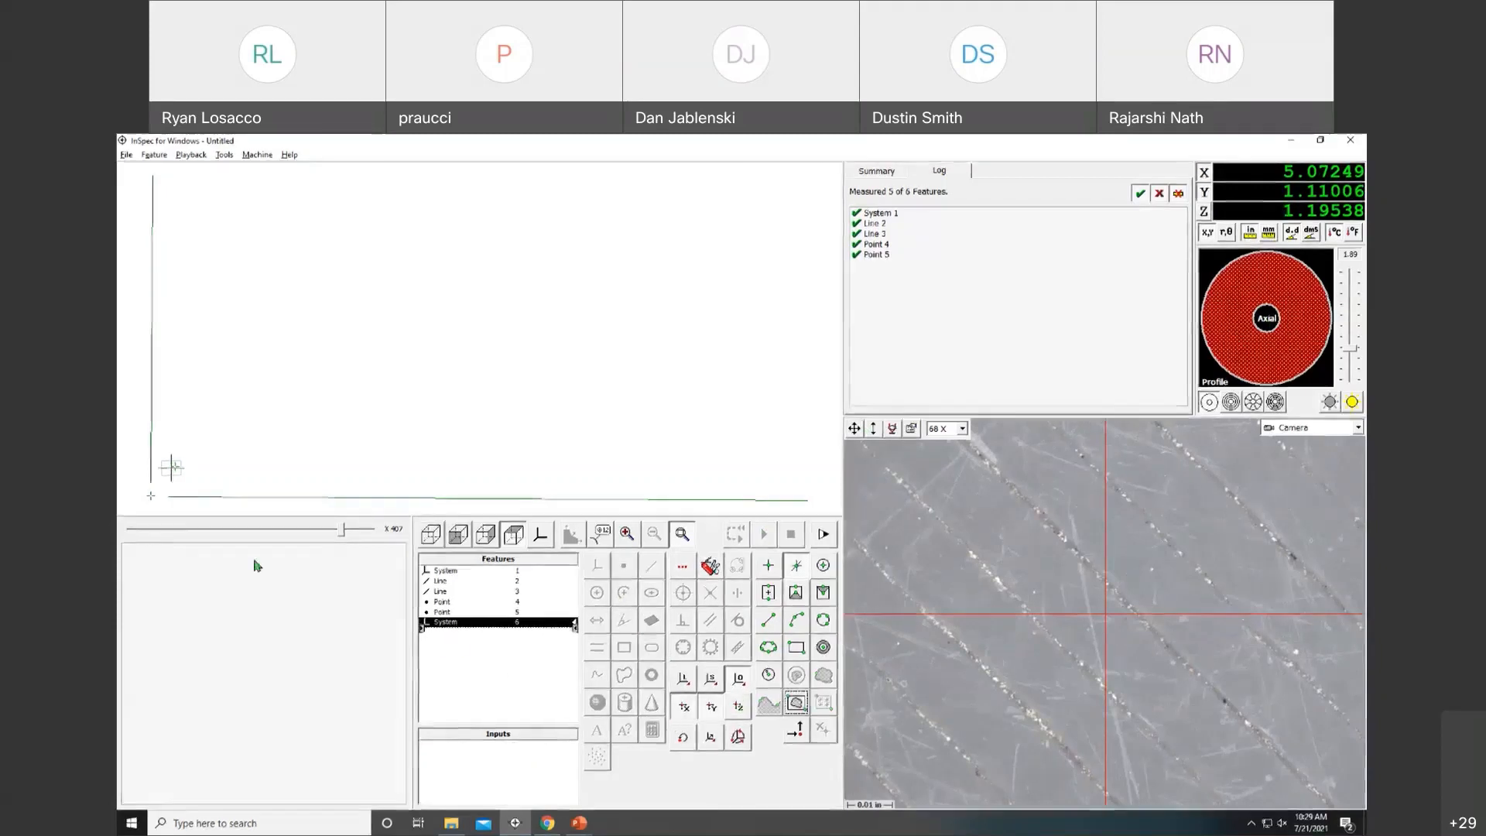
{"action": "left_click", "coordinate": [152, 499]}
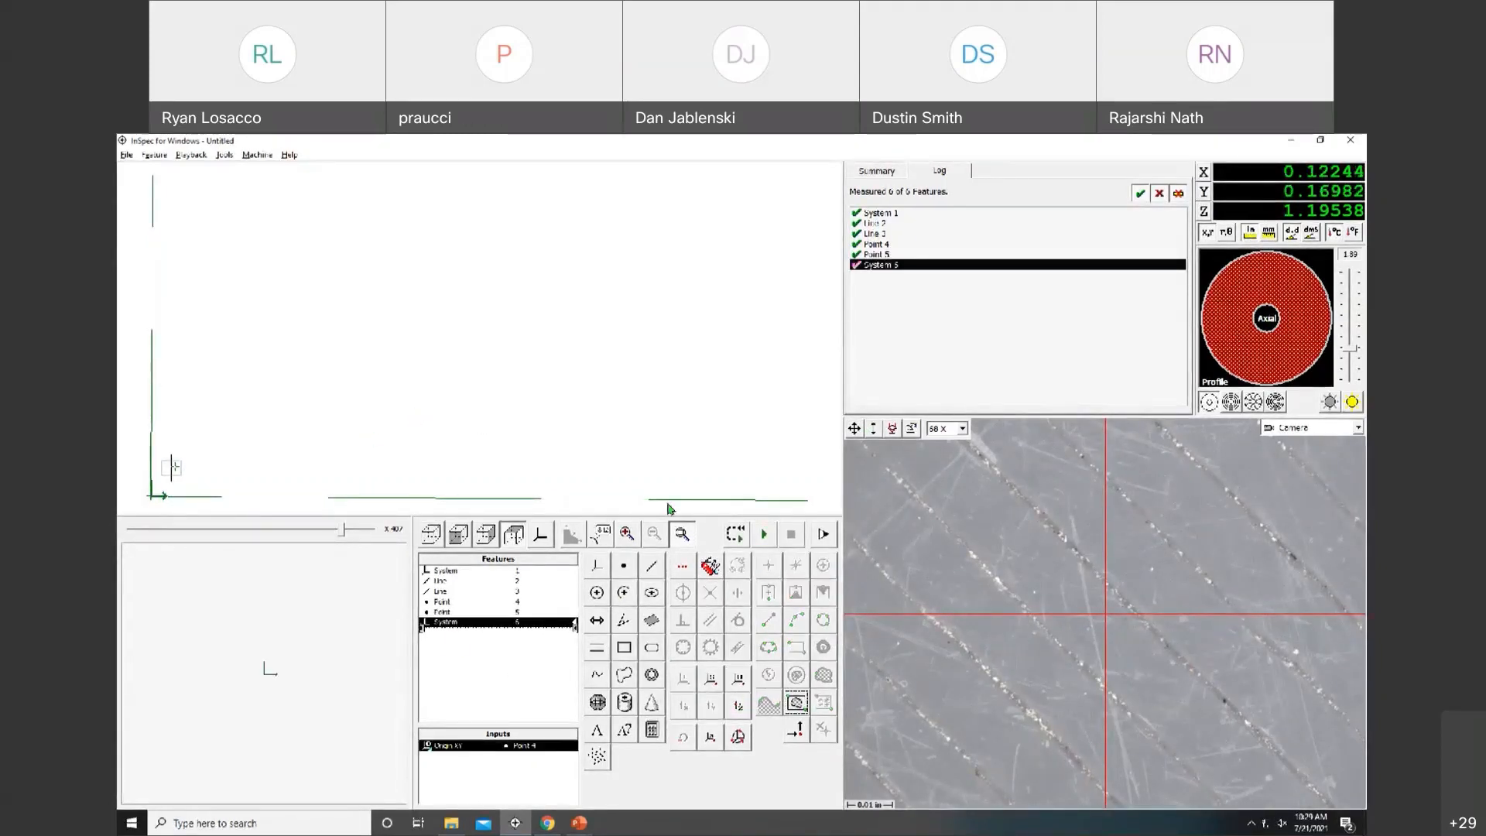
{"action": "left_click", "coordinate": [744, 681]}
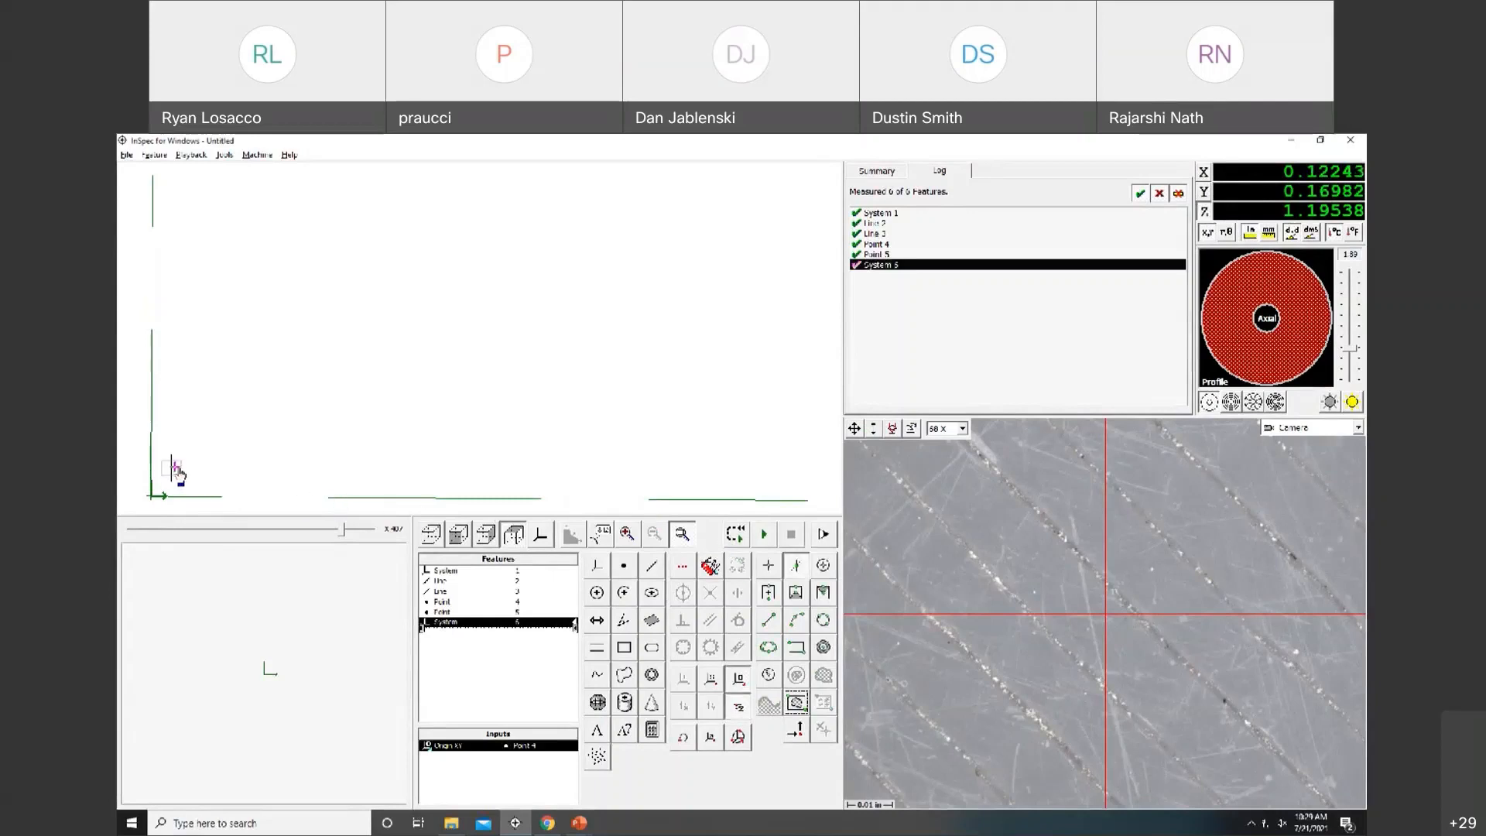
{"action": "left_click", "coordinate": [175, 469]}
{"action": "left_click", "coordinate": [708, 685]}
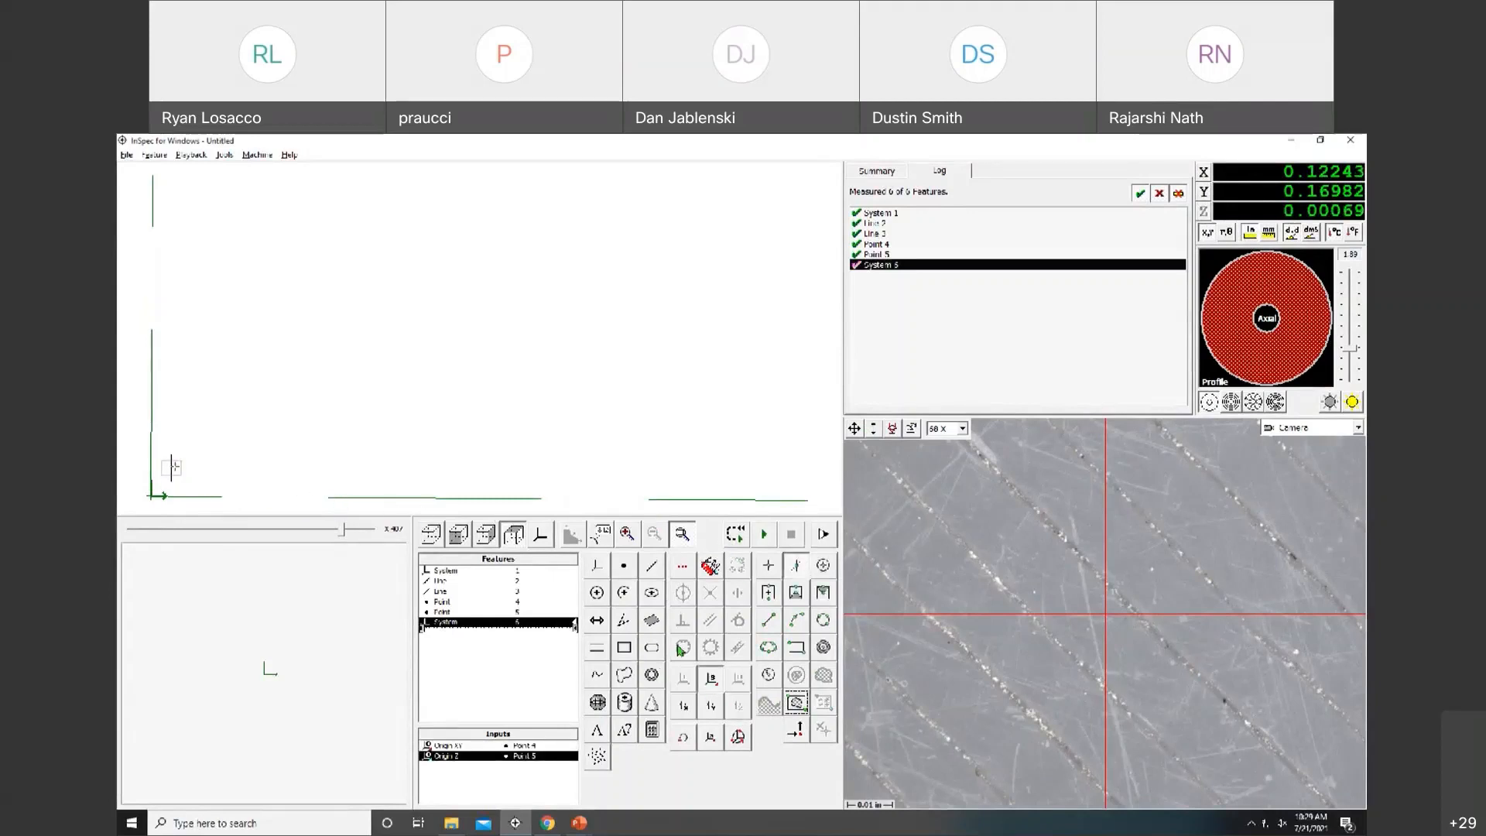
{"action": "left_click", "coordinate": [499, 503]}
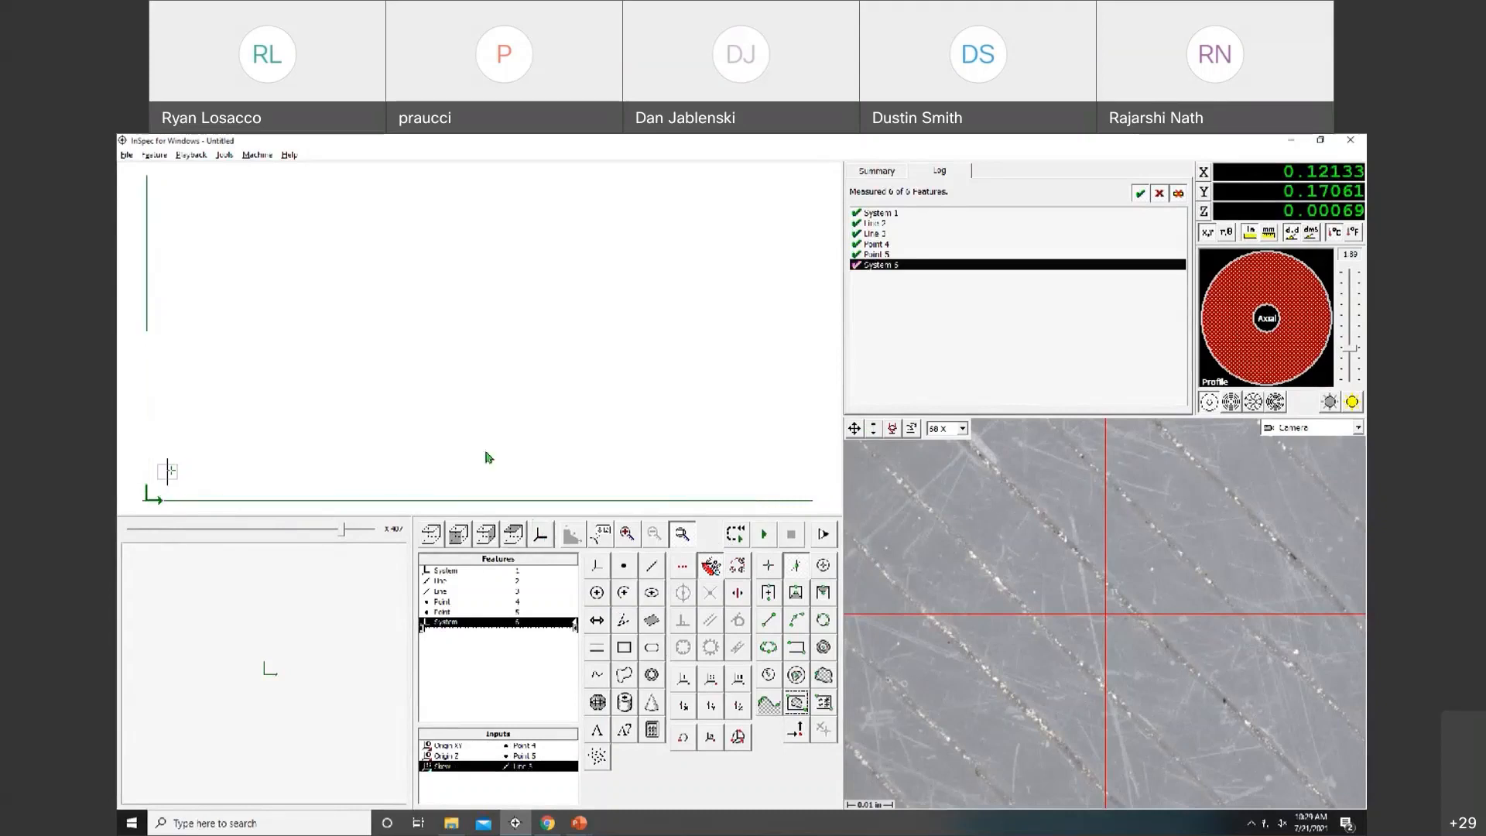
Move the stage to the part's upper left area and start a plane feature with a focus point target on the surface.
{"action": "right_click", "coordinate": [188, 209]}
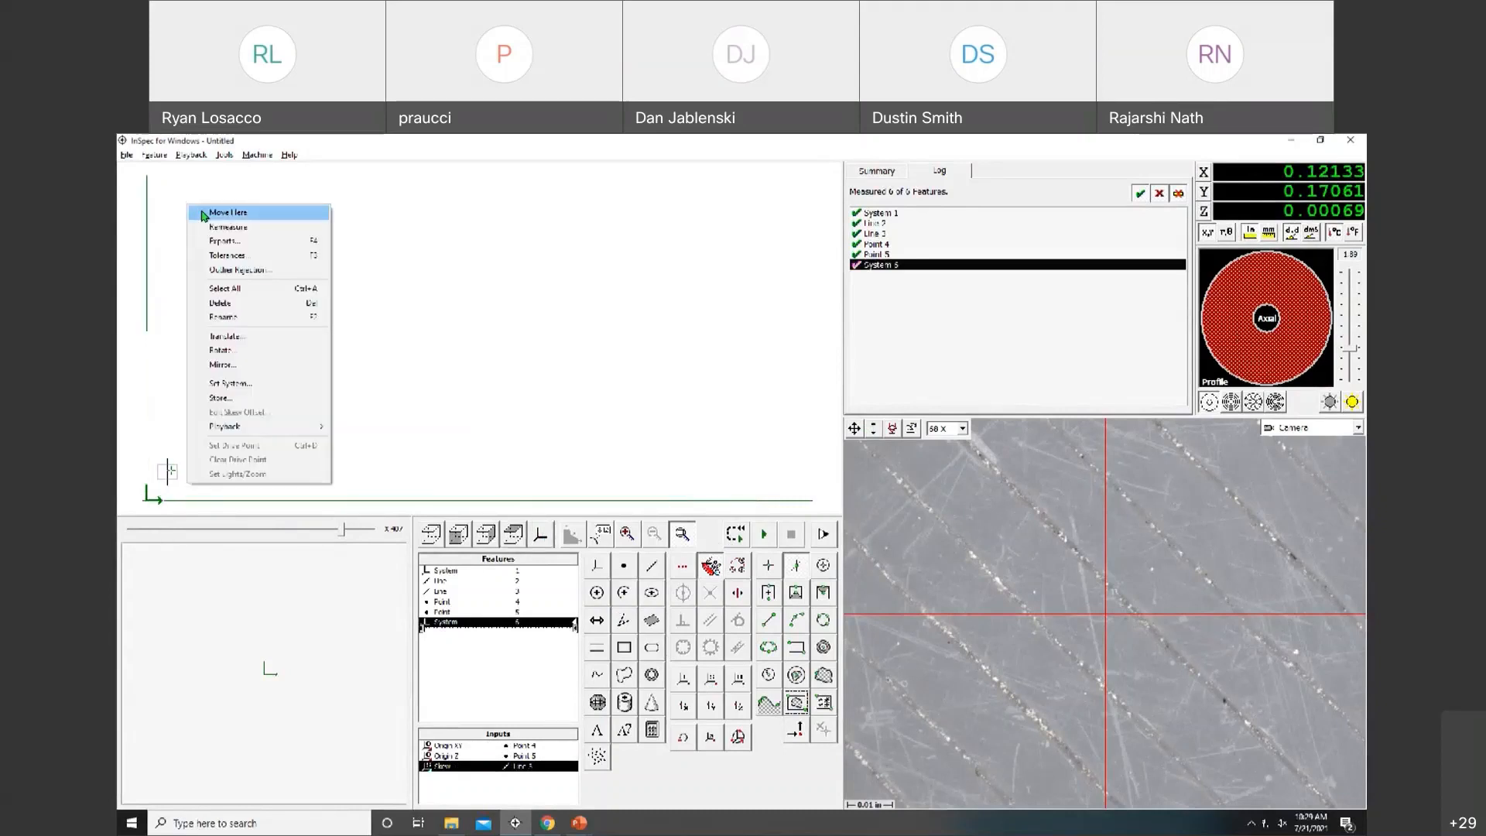
{"action": "left_click", "coordinate": [225, 213]}
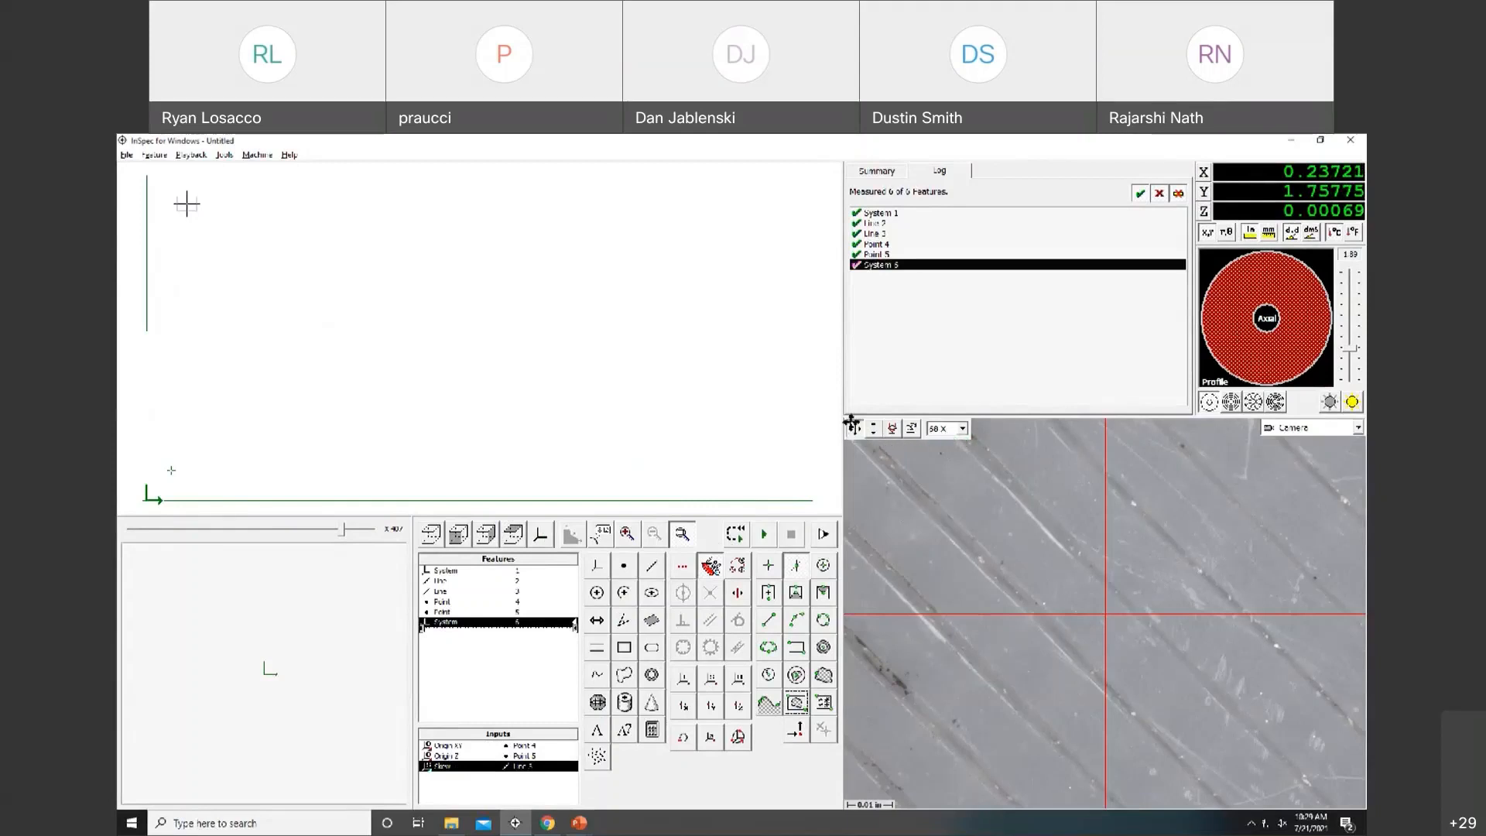
{"action": "left_click", "coordinate": [649, 623]}
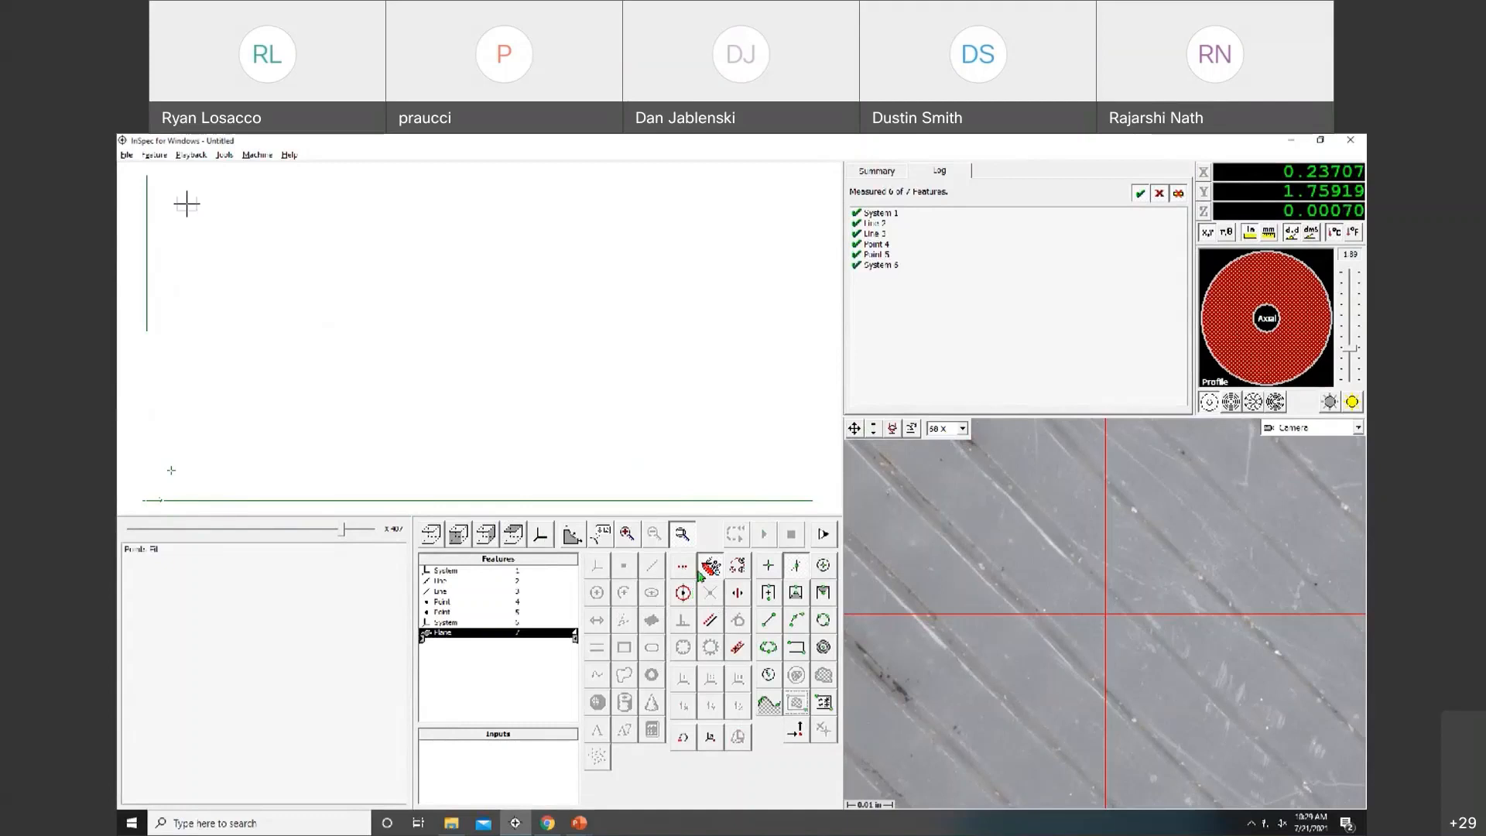
{"action": "left_click", "coordinate": [954, 480]}
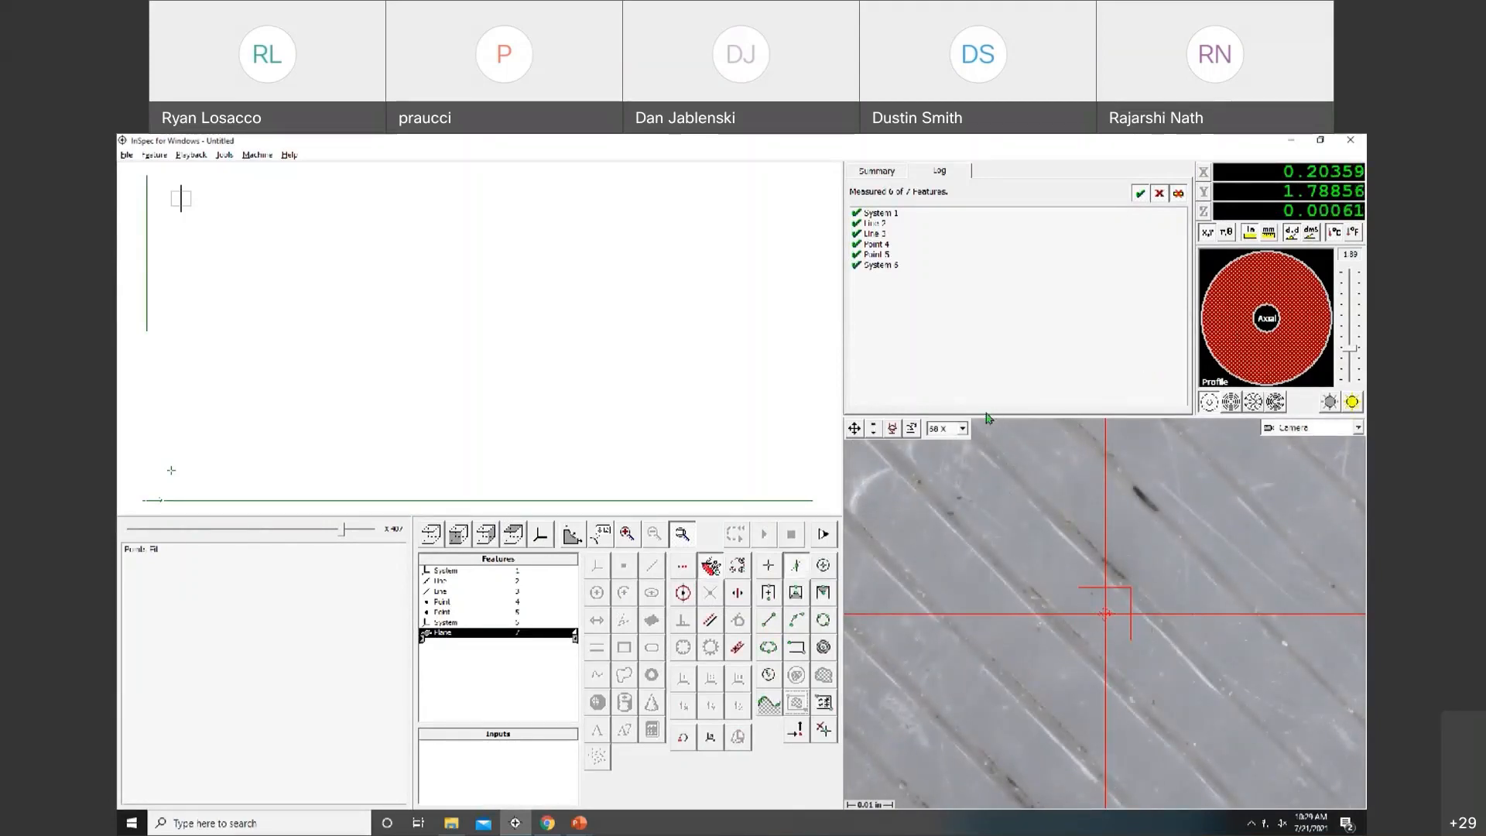
Set the magnification to 17X for the plane's focus target and light the surface with auto-levelled axial light.
{"action": "left_click", "coordinate": [942, 444]}
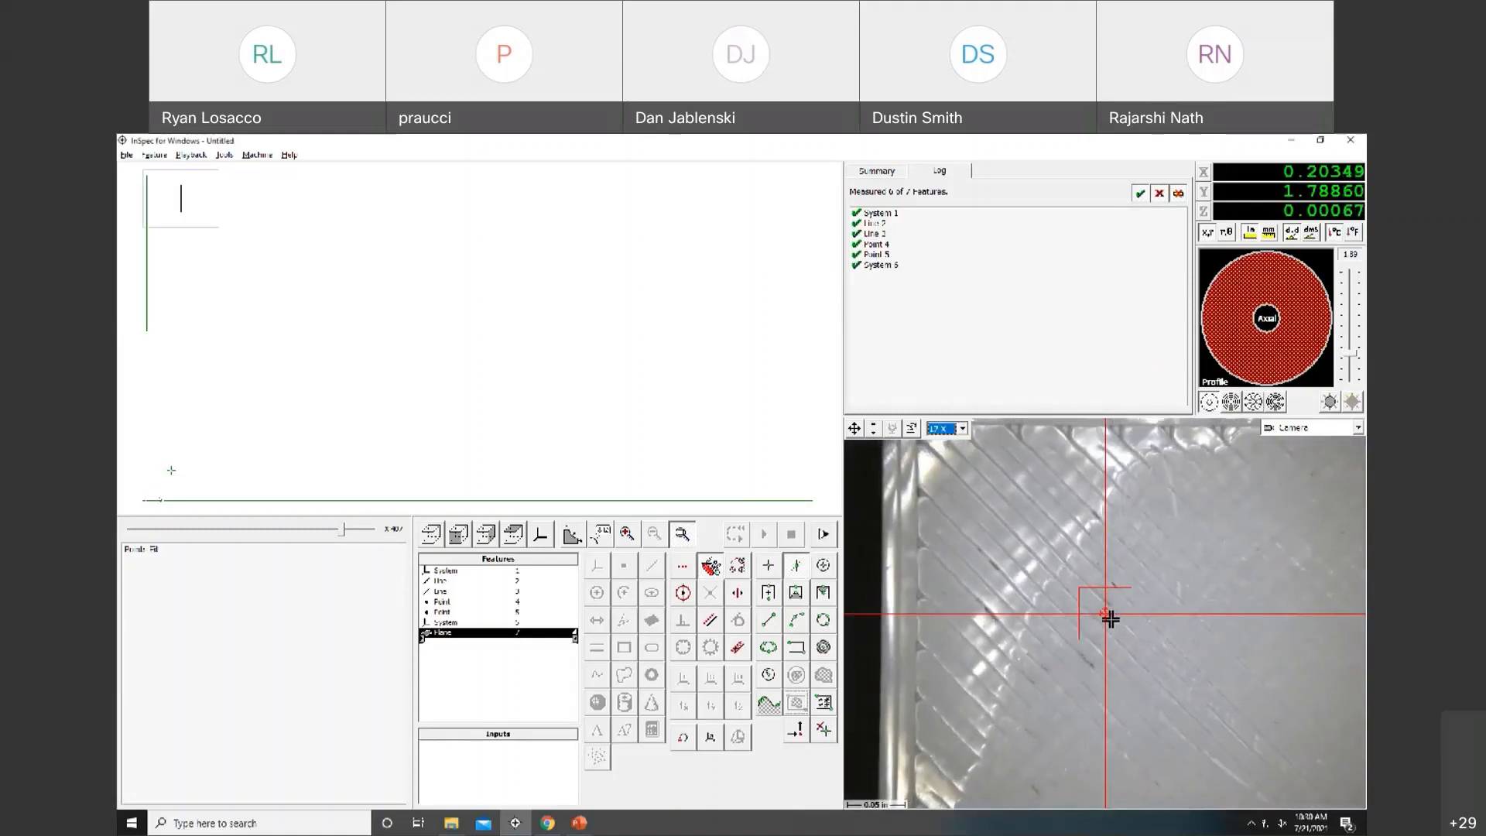
{"action": "left_click", "coordinate": [1106, 614]}
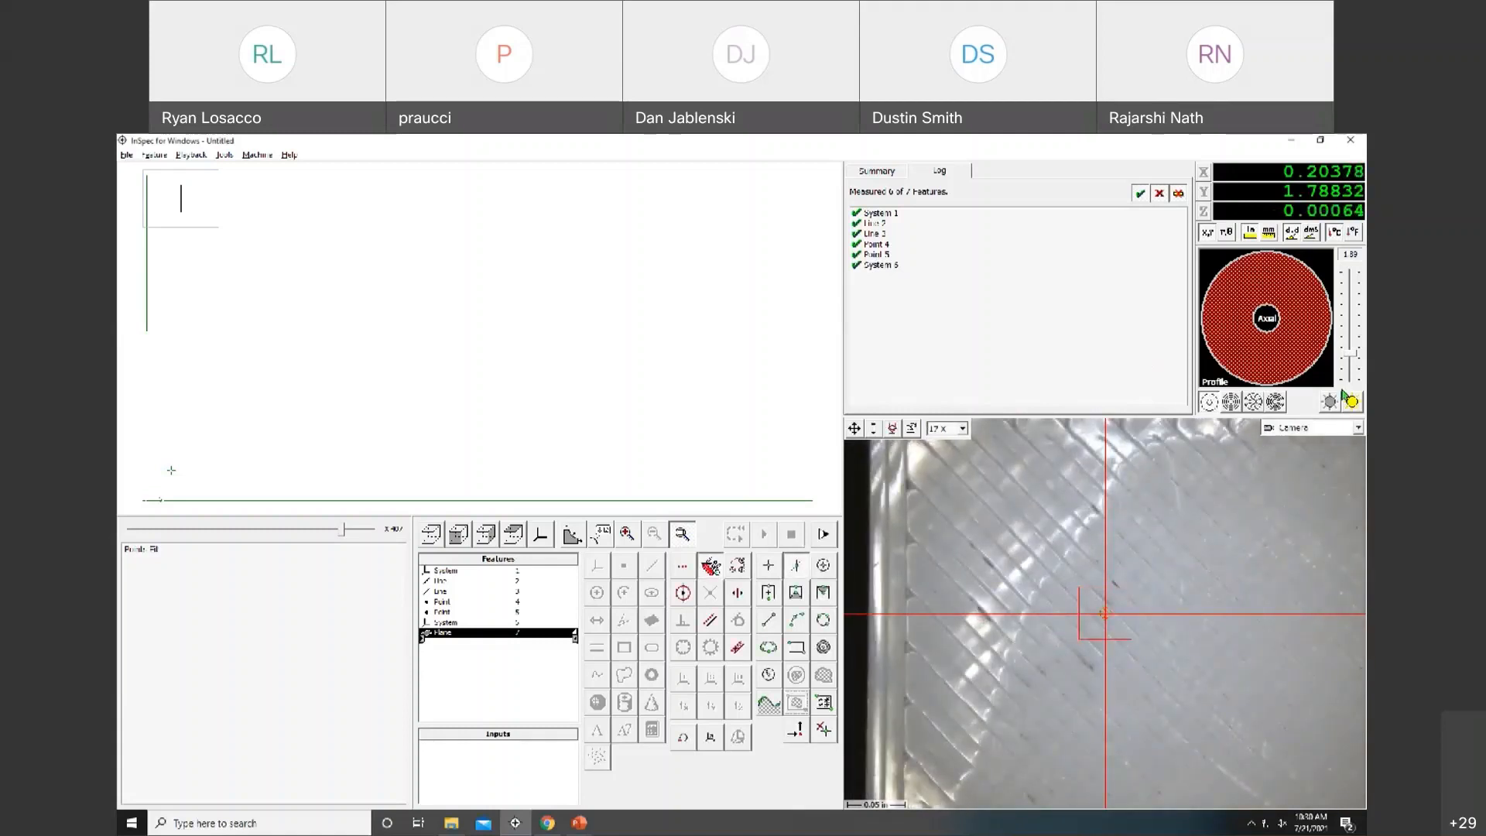
{"action": "left_click", "coordinate": [1277, 322]}
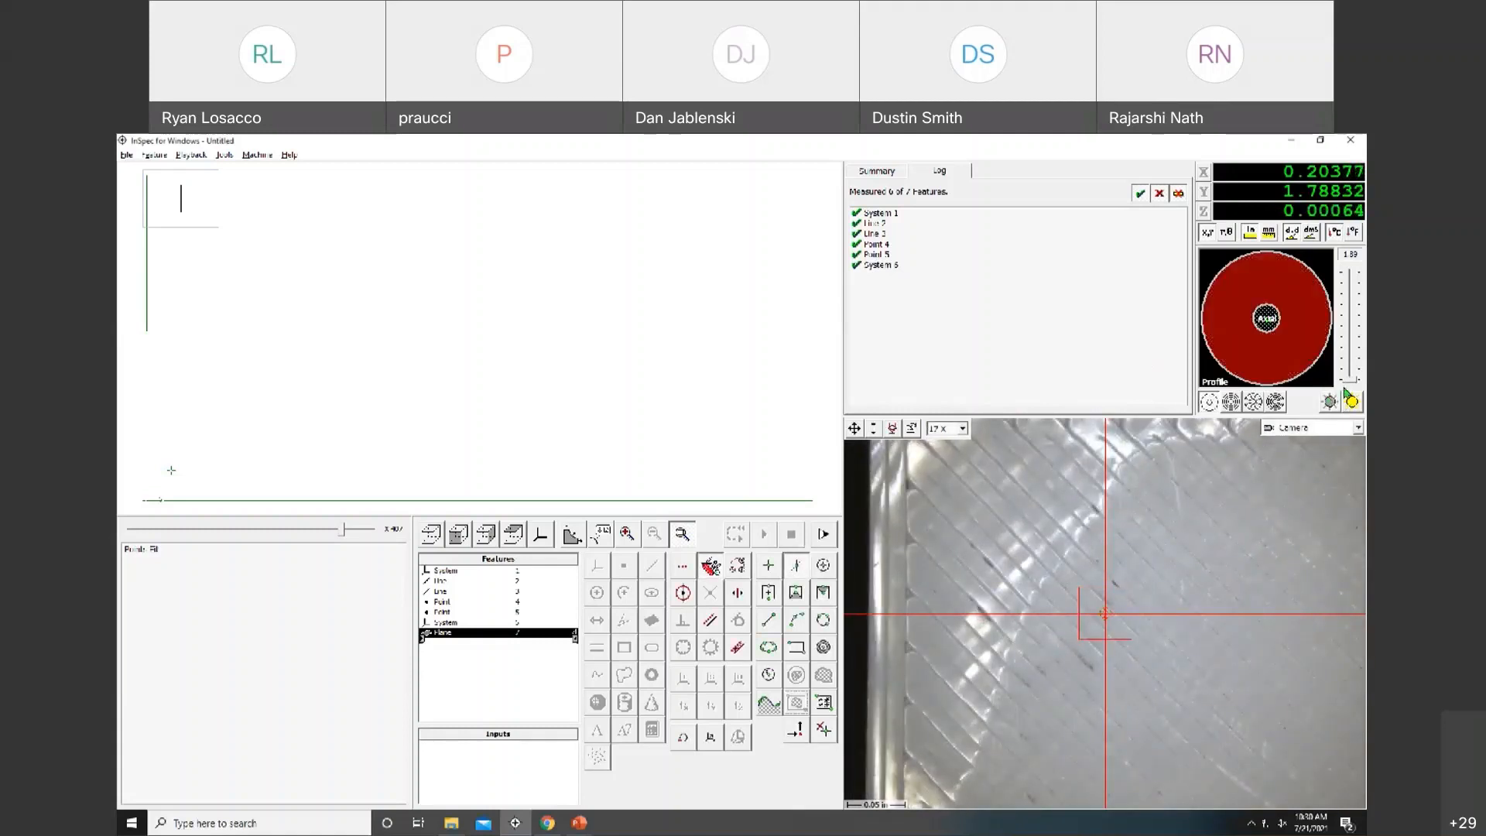
{"action": "left_click", "coordinate": [1351, 401]}
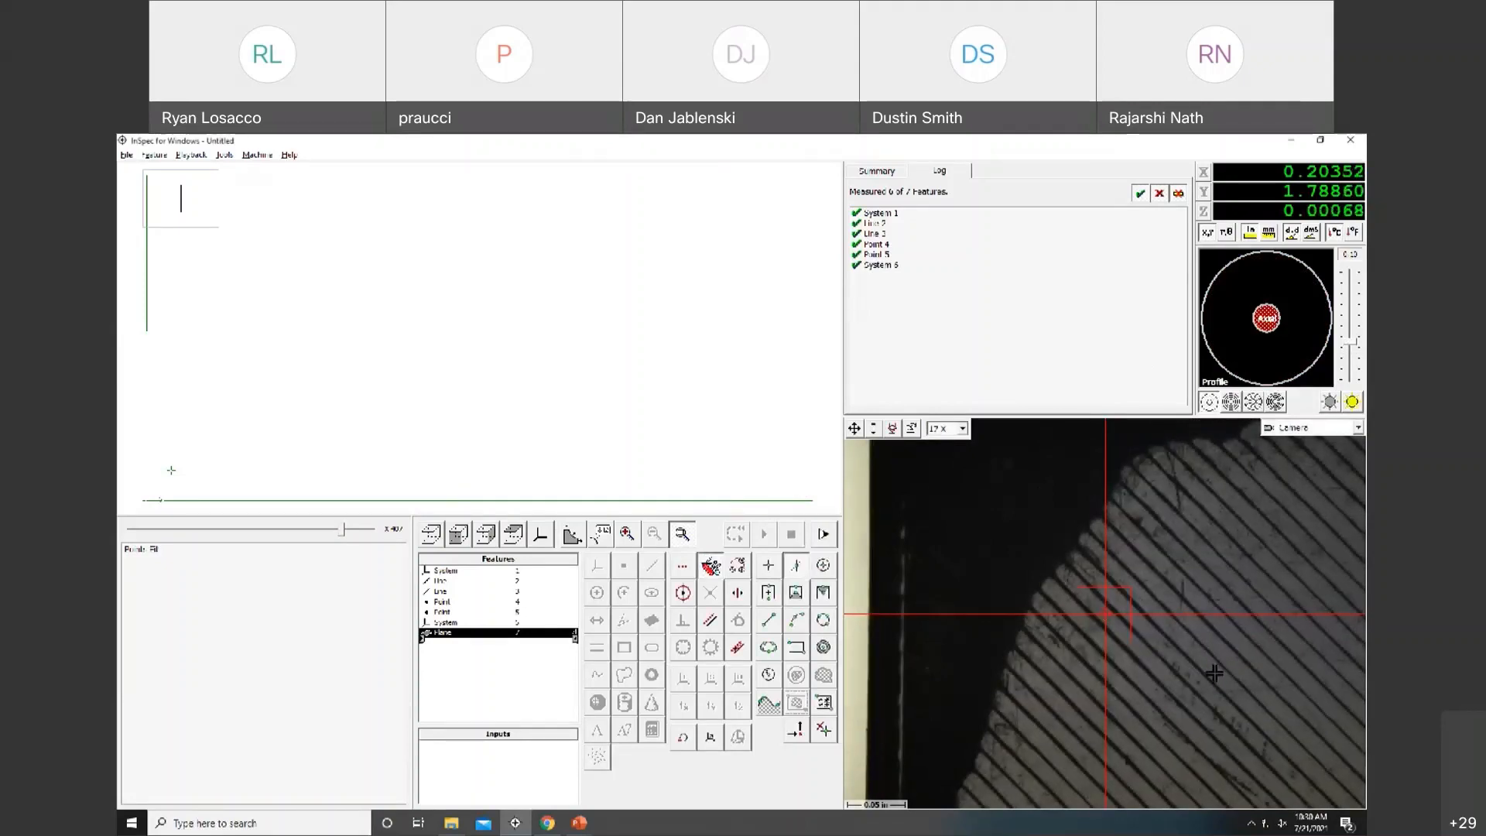
Set the camera magnification to 95X and position the plane's focus target on the surface between the dark grooves.
{"action": "left_click", "coordinate": [963, 430]}
{"action": "left_click", "coordinate": [964, 501]}
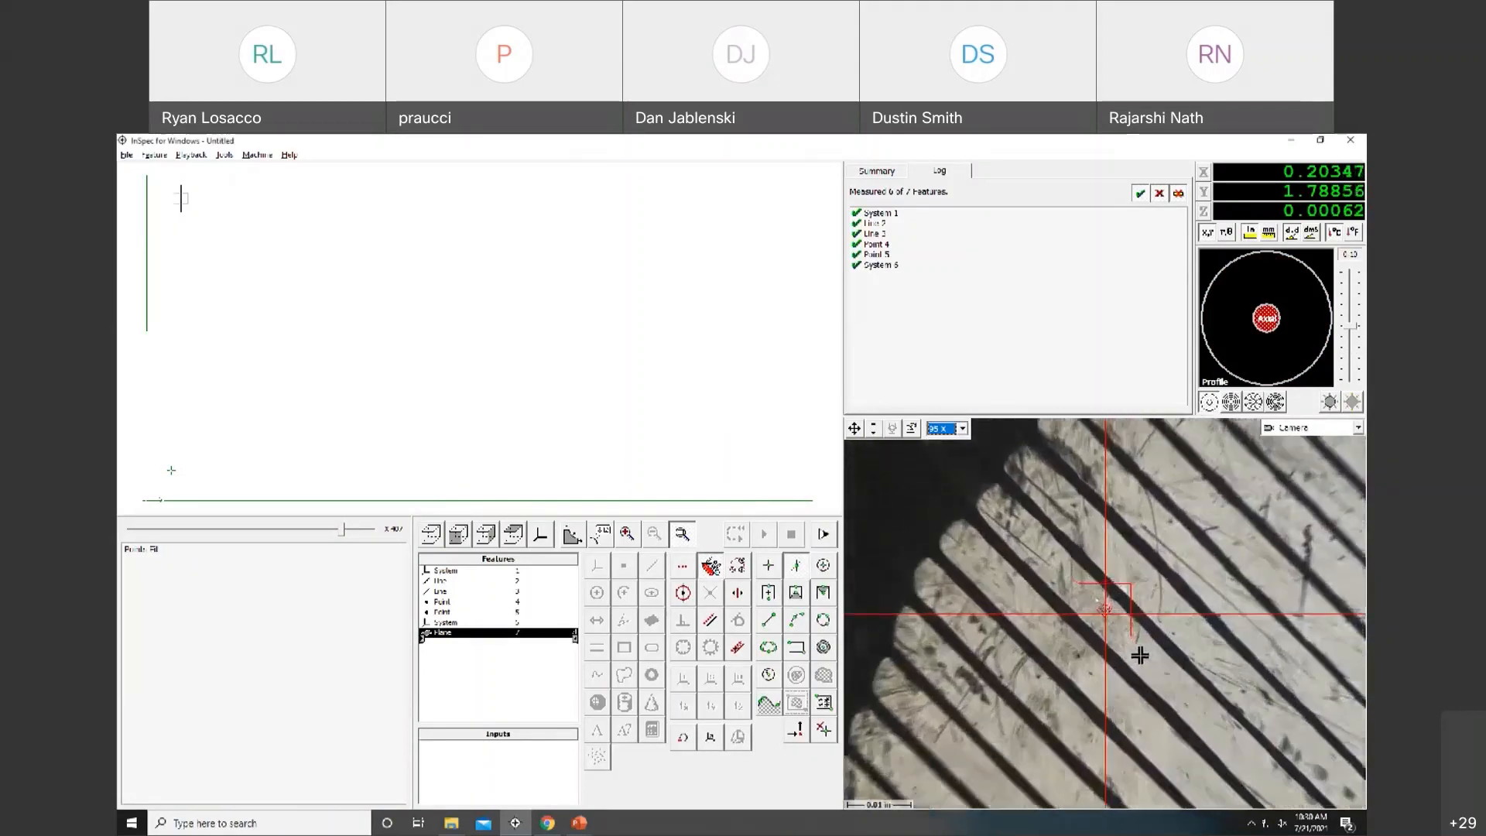
{"action": "left_click", "coordinate": [1129, 597]}
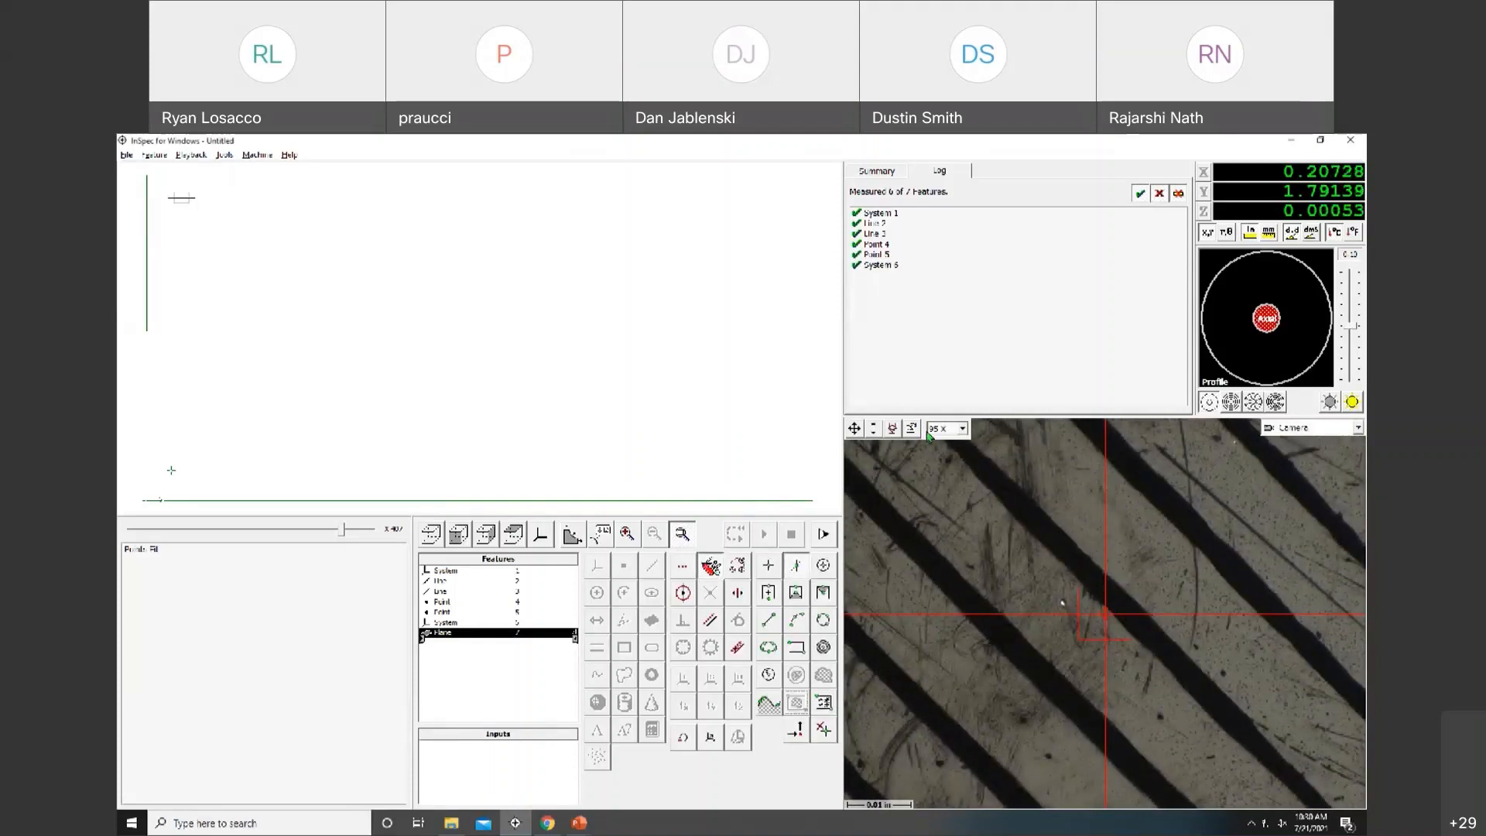
{"action": "left_click", "coordinate": [940, 431]}
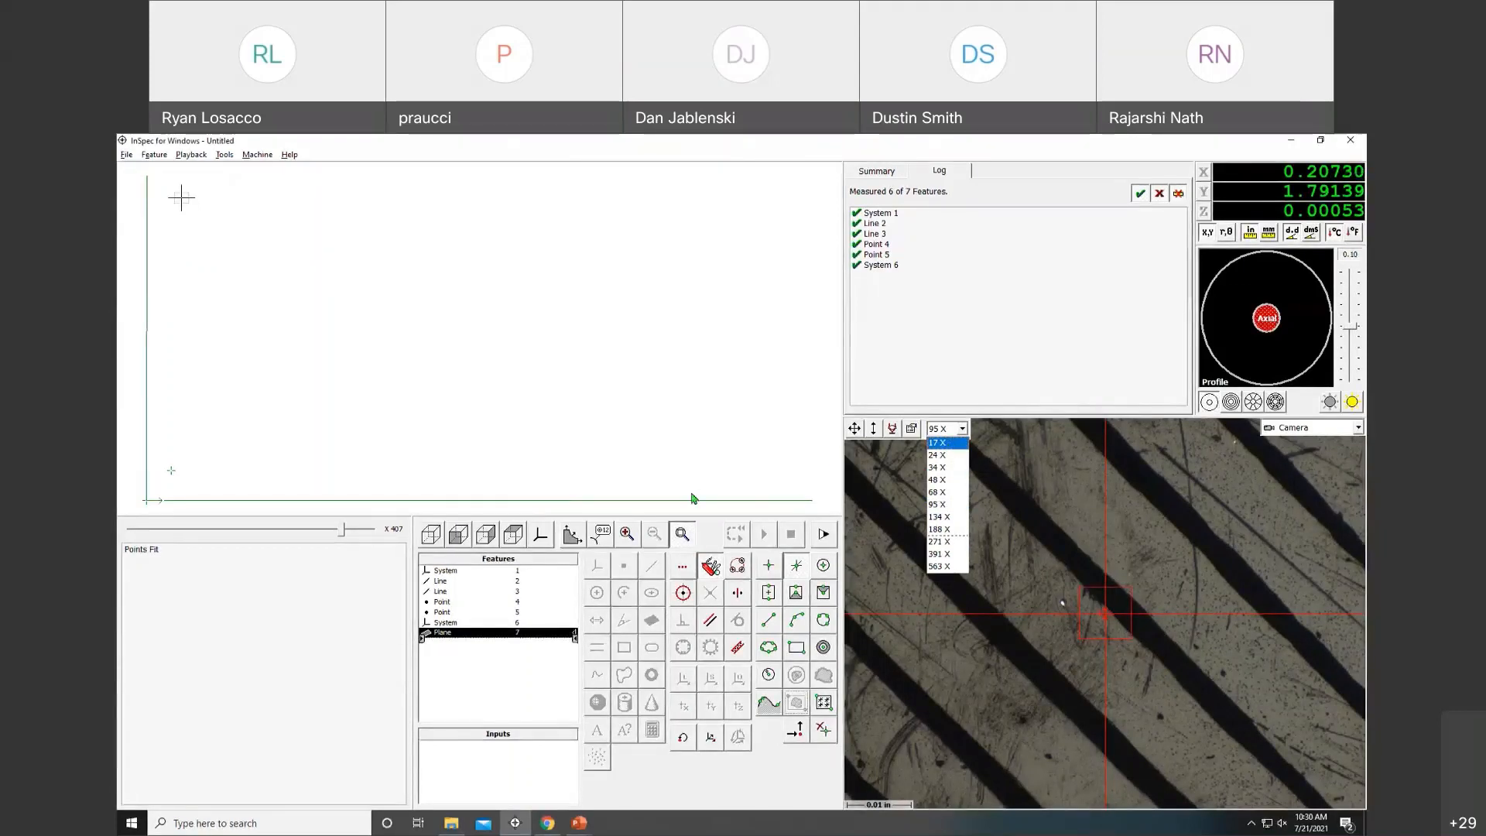
{"action": "left_click", "coordinate": [713, 467]}
Measure the plane with four manual points on the surface, moving the stage a short way down and across before the last one.
{"action": "left_click", "coordinate": [771, 567]}
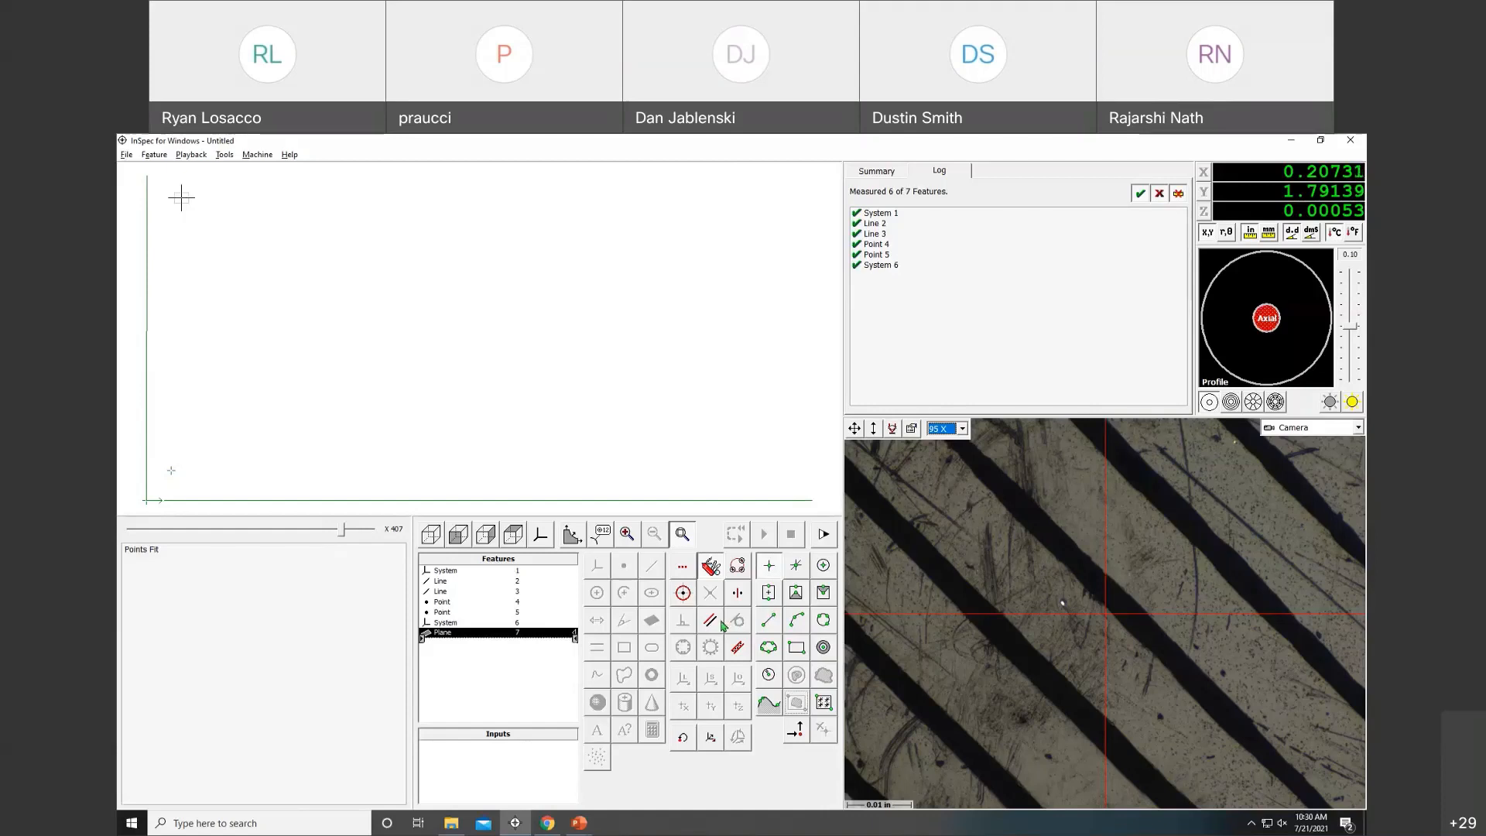
{"action": "left_click", "coordinate": [951, 504]}
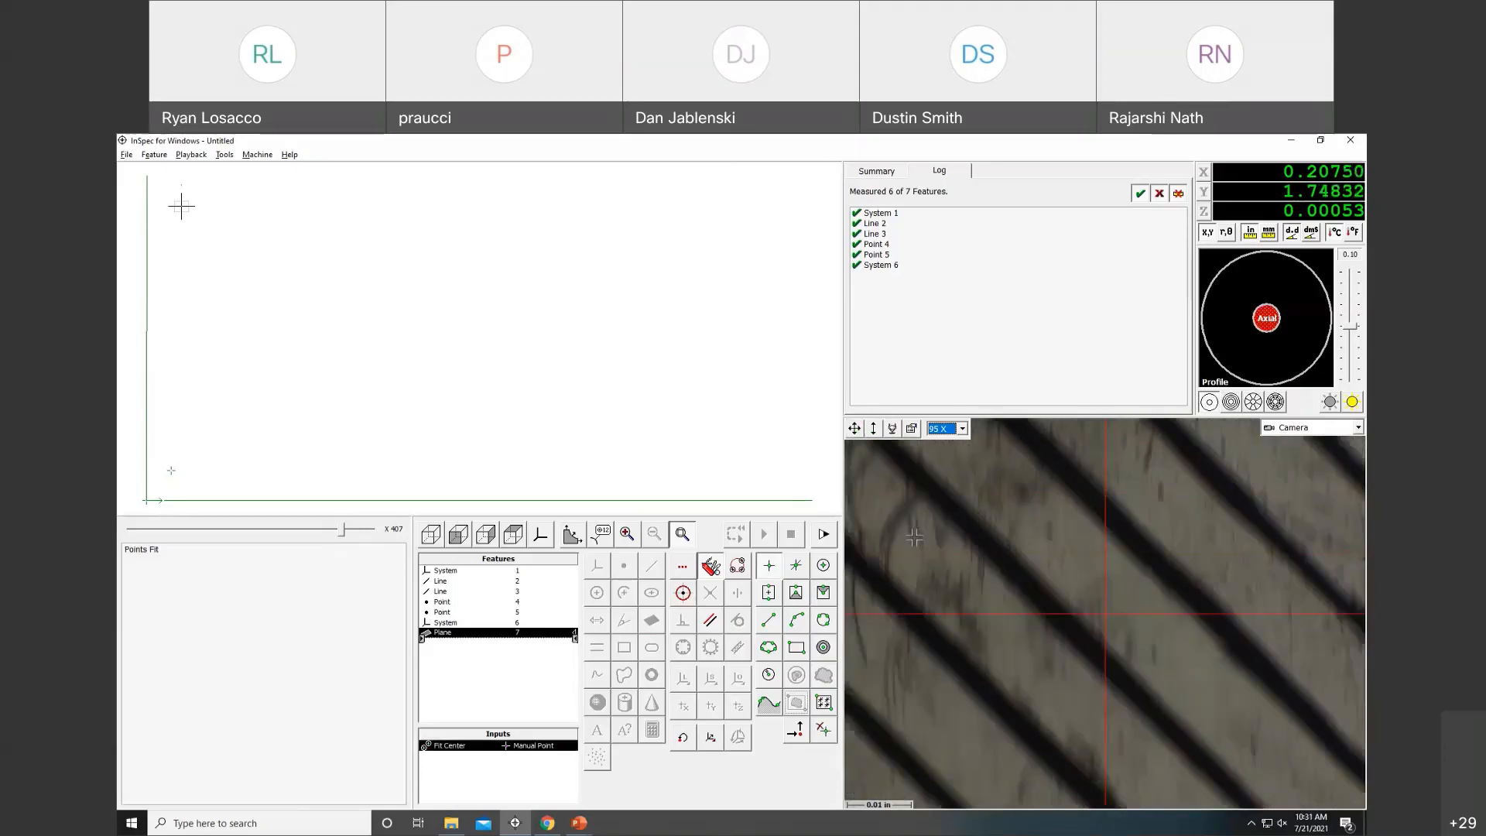
{"action": "left_click", "coordinate": [986, 670]}
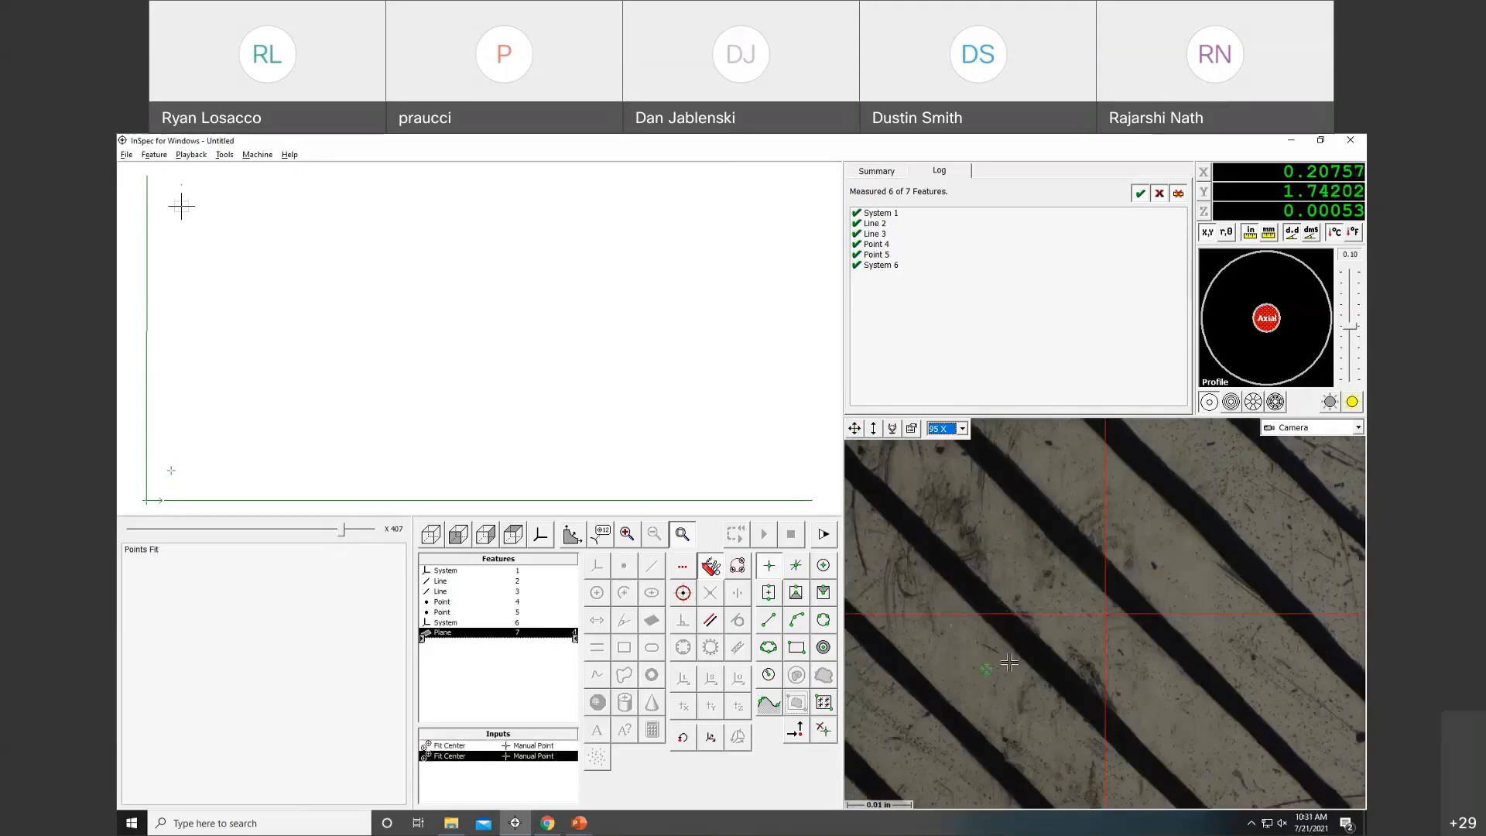
{"action": "left_click", "coordinate": [1300, 501]}
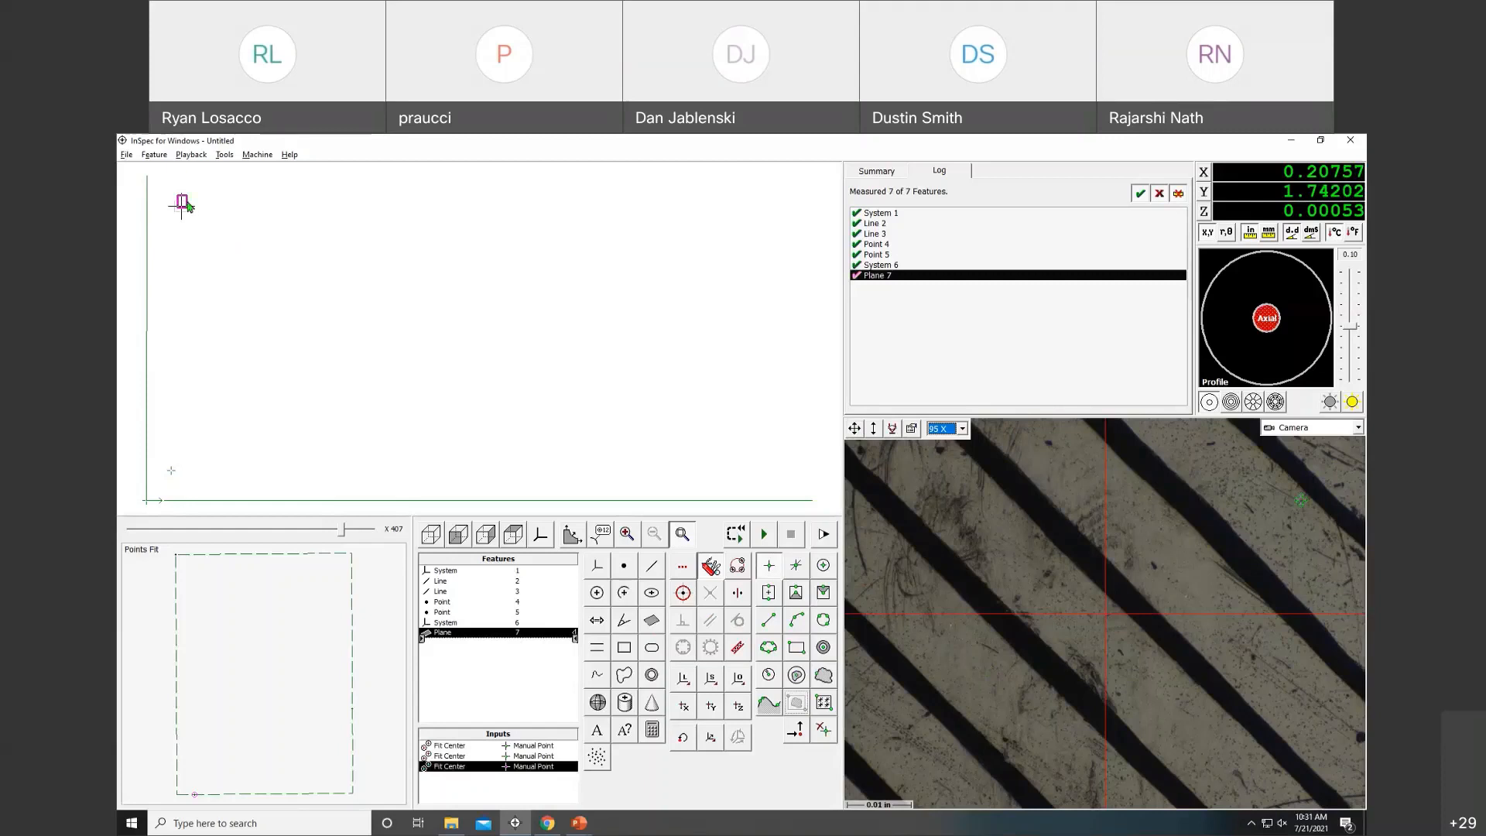
{"action": "right_click", "coordinate": [237, 240]}
{"action": "left_click", "coordinate": [255, 241]}
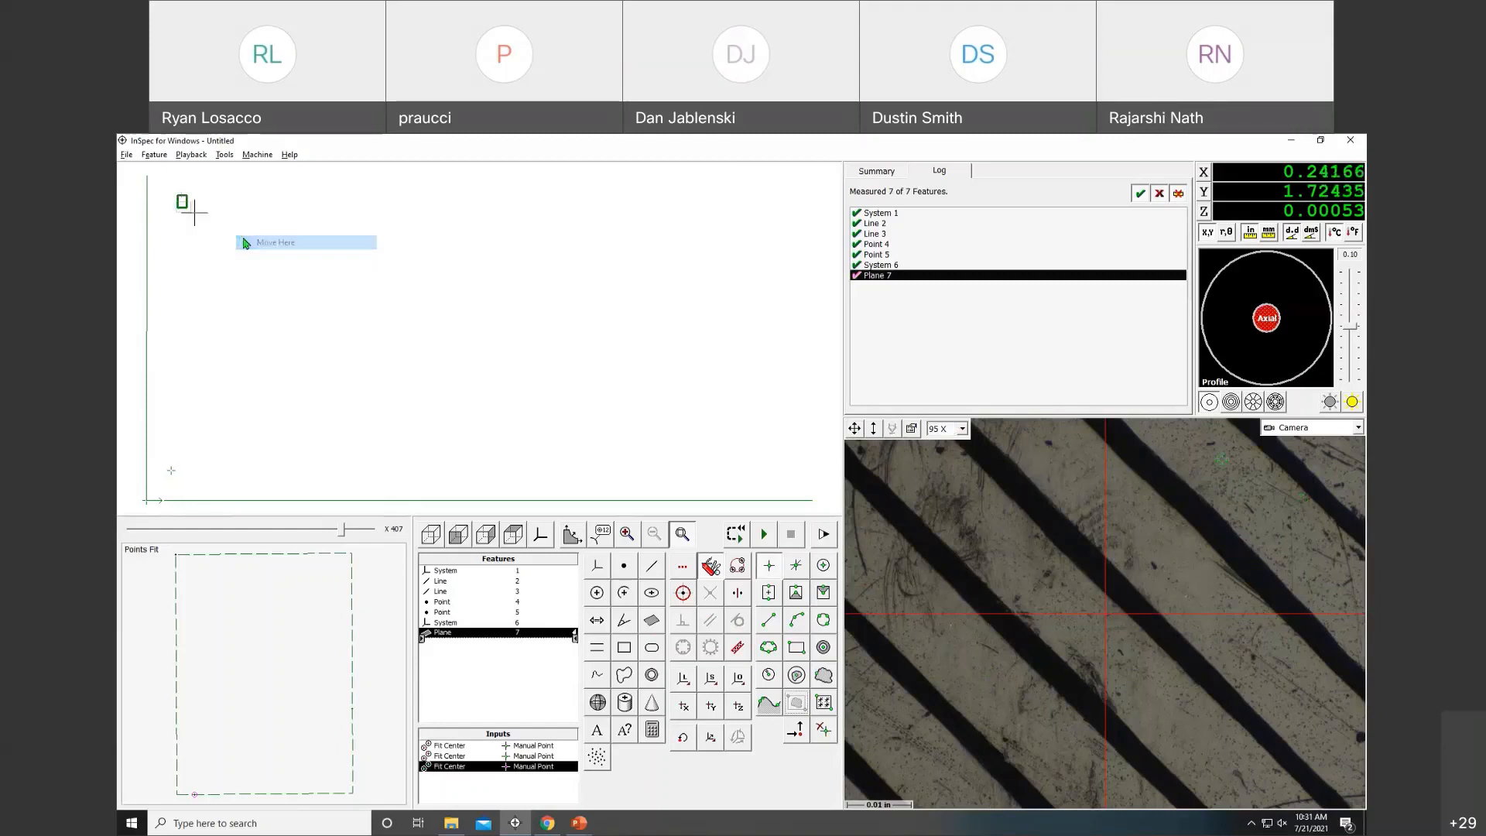
{"action": "left_click", "coordinate": [1094, 636]}
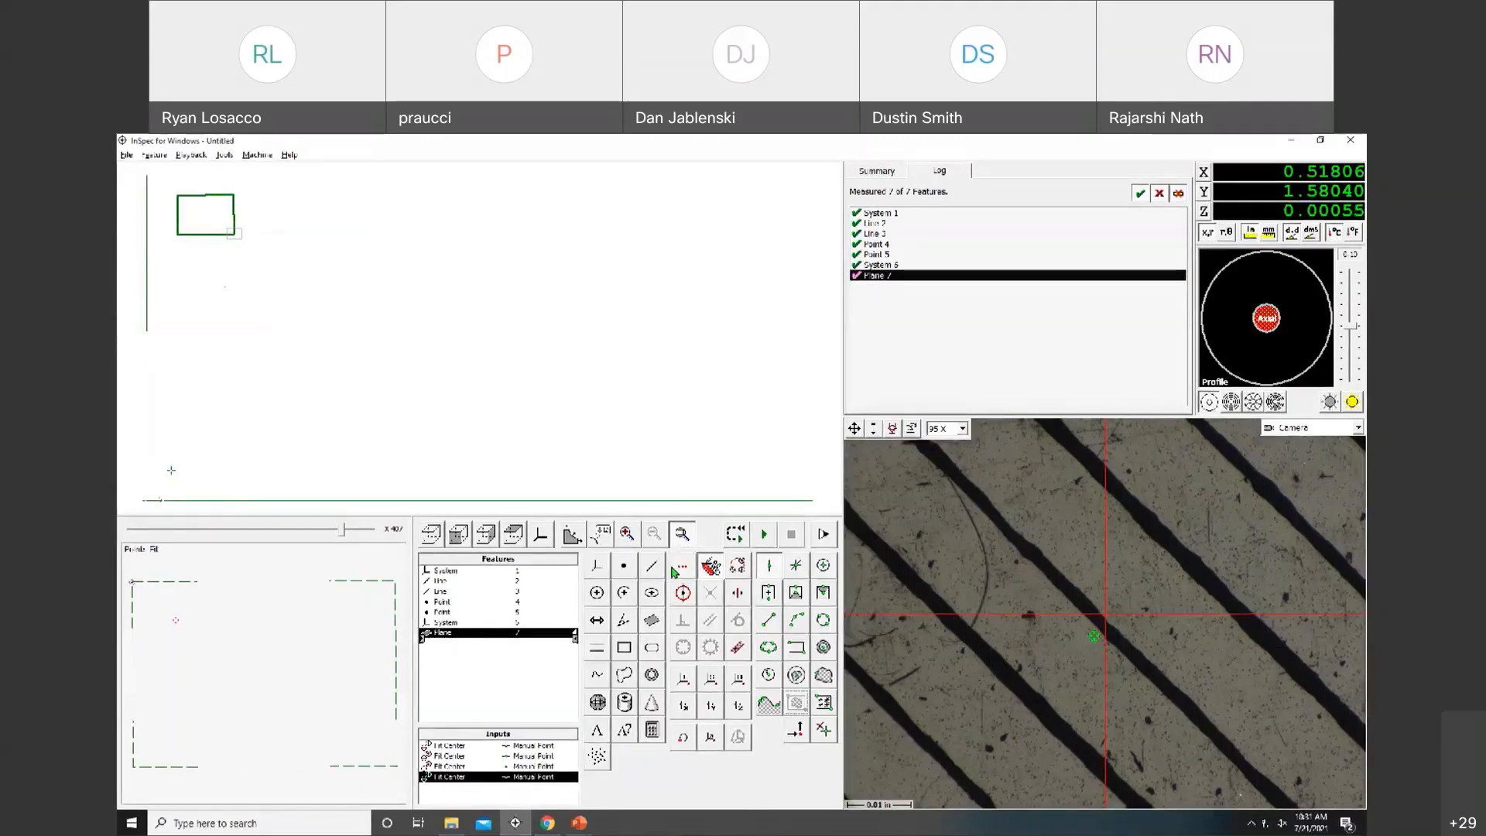
Give the plane a flatness tolerance of 0.005.
{"action": "double_click", "coordinate": [475, 640]}
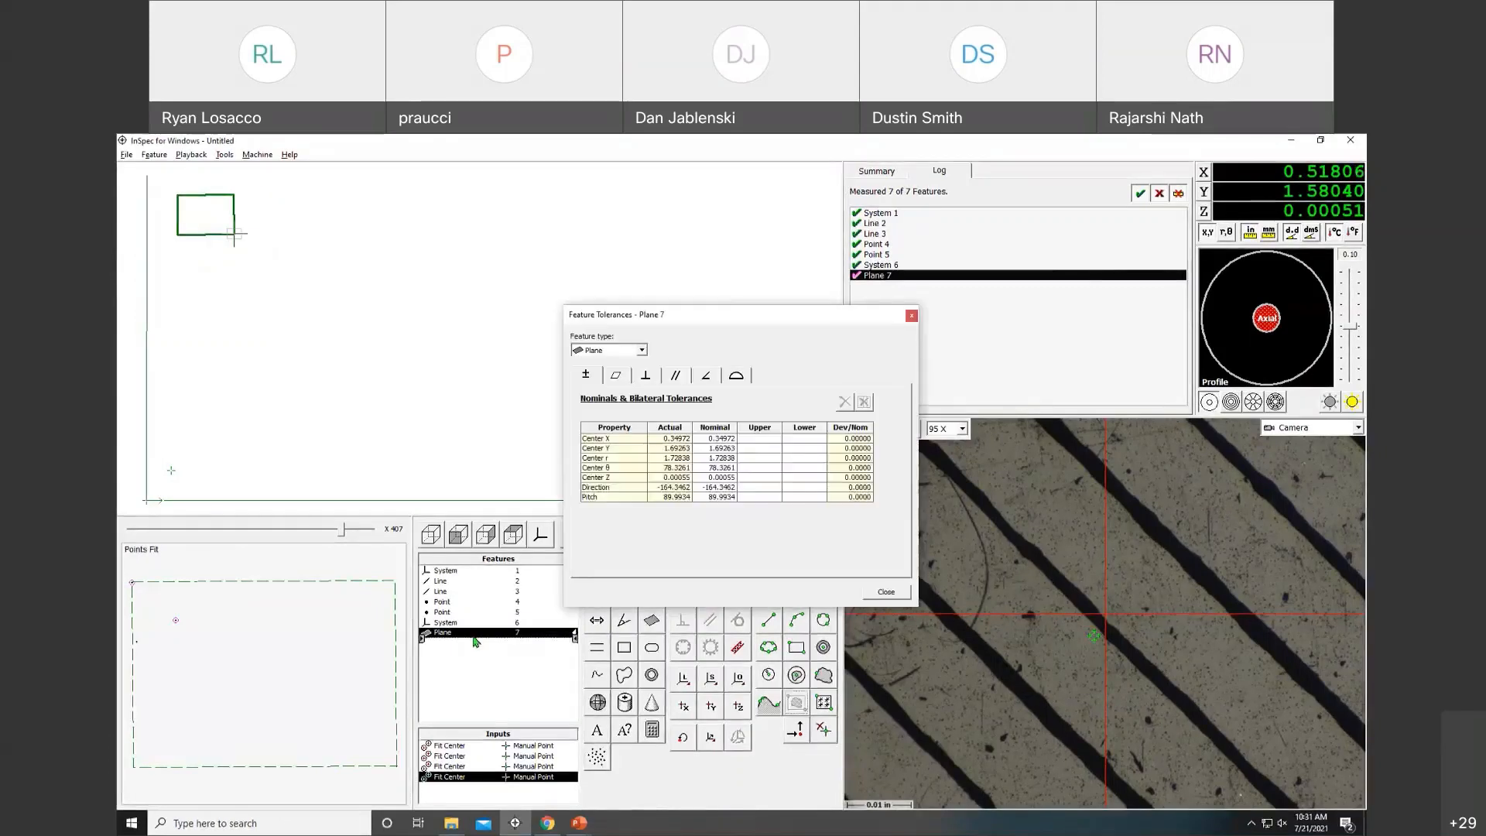
{"action": "left_click", "coordinate": [616, 376]}
{"action": "left_click", "coordinate": [662, 436]}
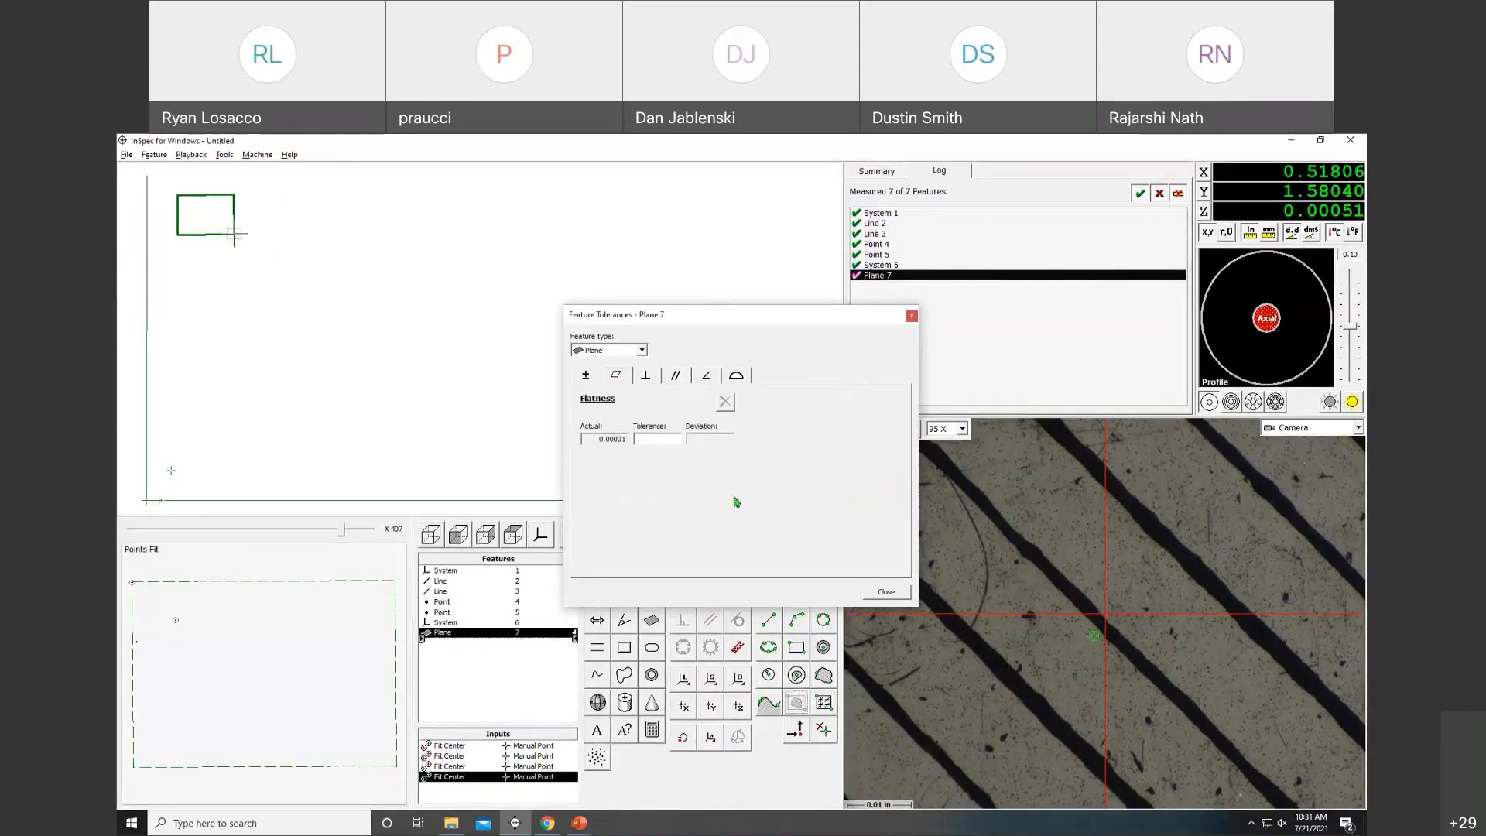
{"action": "type", "text": ".005"}
{"action": "key", "text": "Return"}
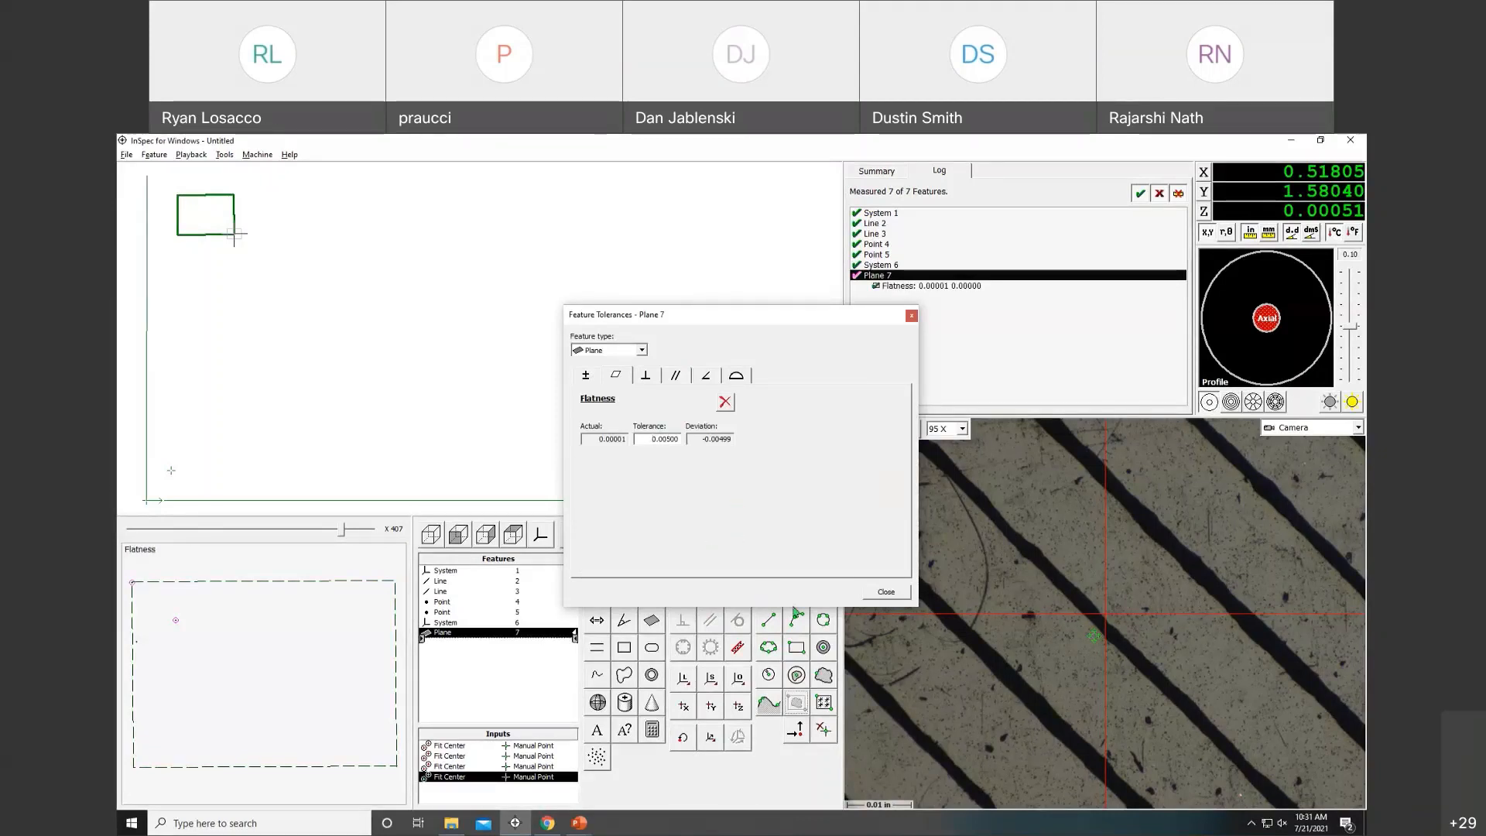
{"action": "left_click", "coordinate": [882, 592]}
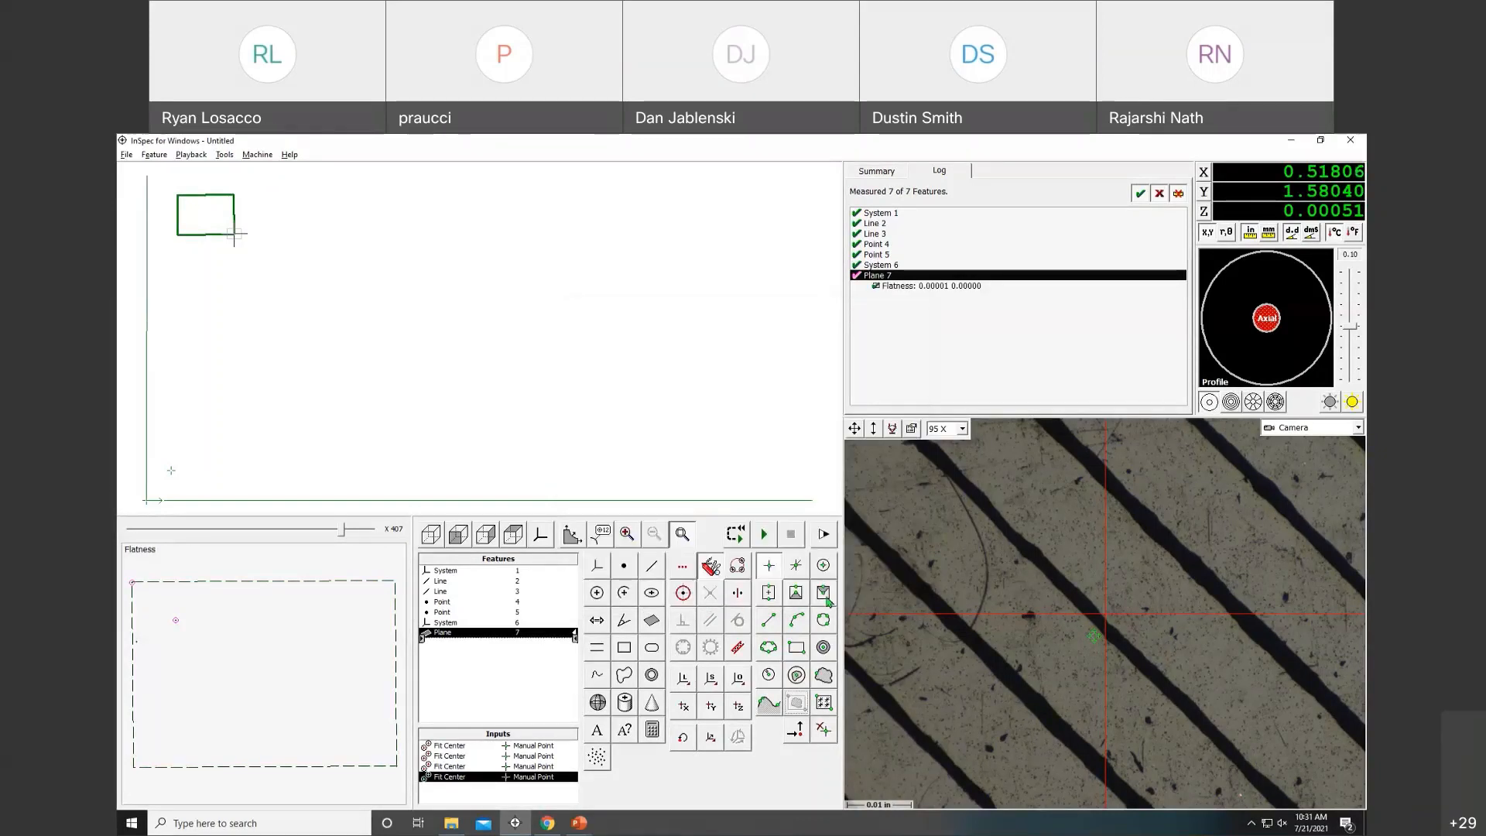
Enable the export of nominals, tolerances and labels for the plane.
{"action": "left_click", "coordinate": [827, 602]}
{"action": "left_click", "coordinate": [727, 412]}
{"action": "left_click", "coordinate": [727, 426]}
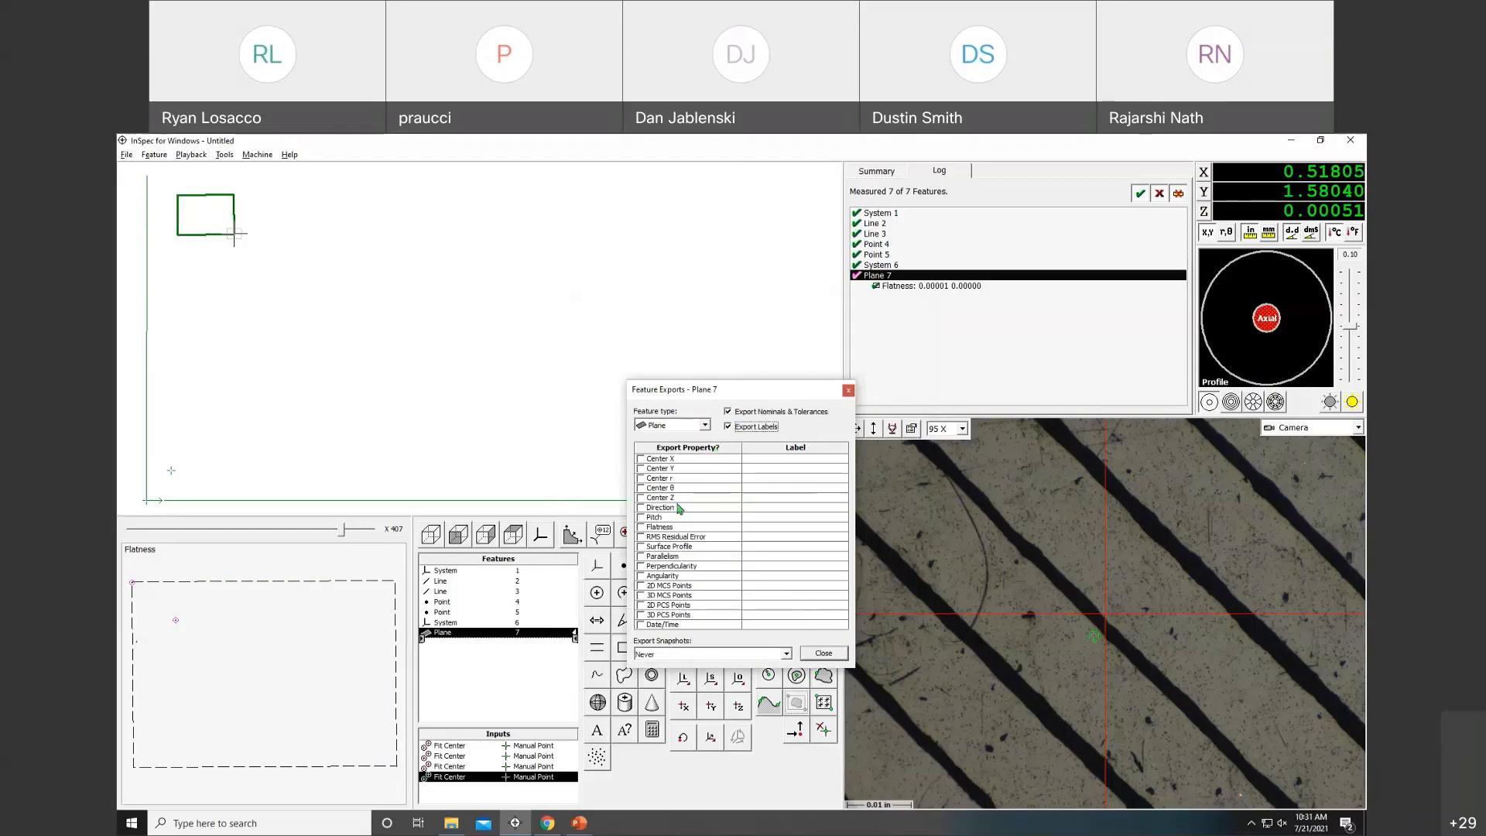
{"action": "left_click", "coordinate": [825, 654]}
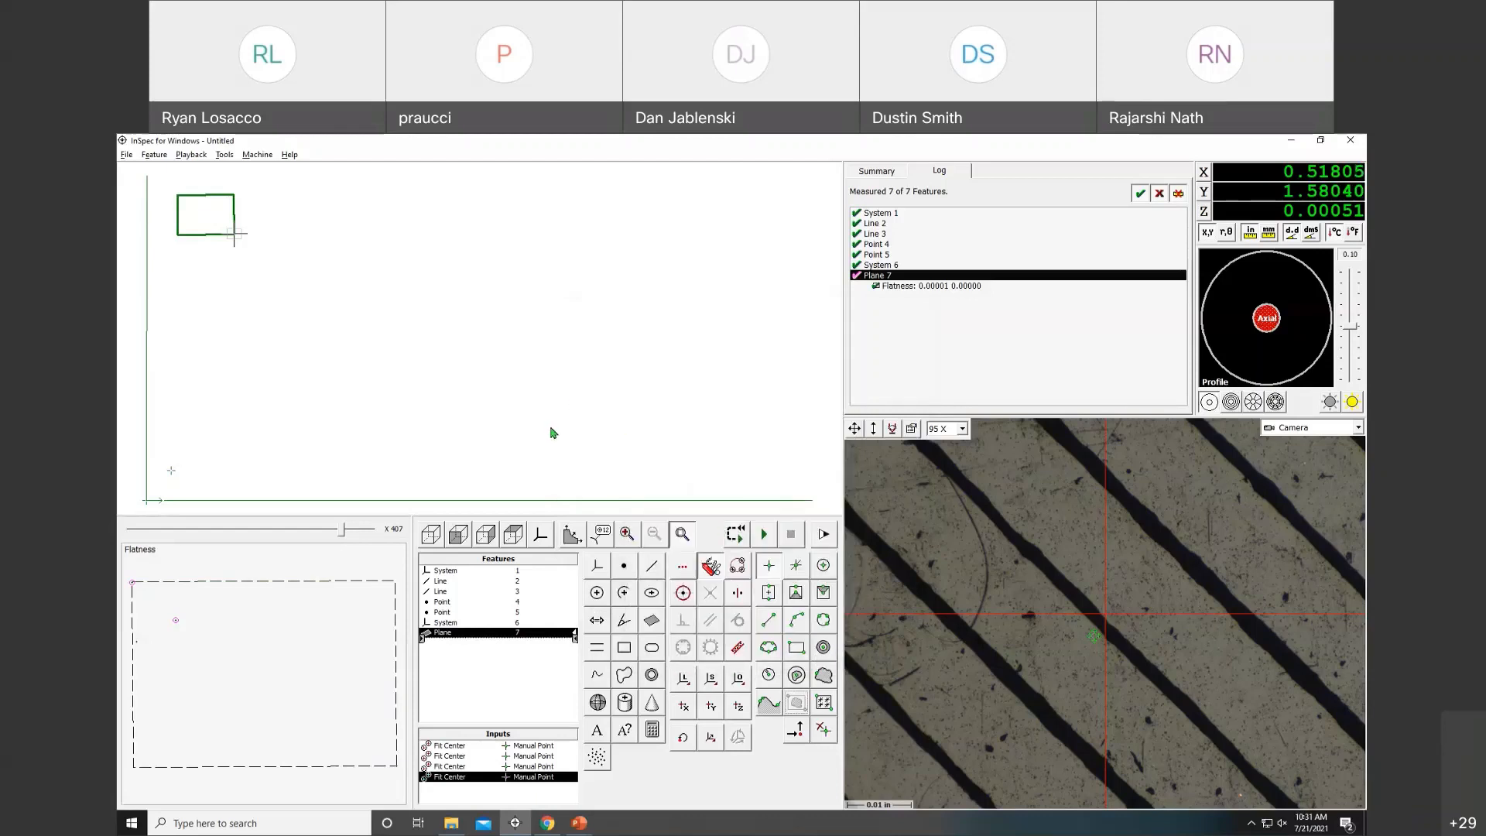
{"action": "right_click", "coordinate": [514, 633]}
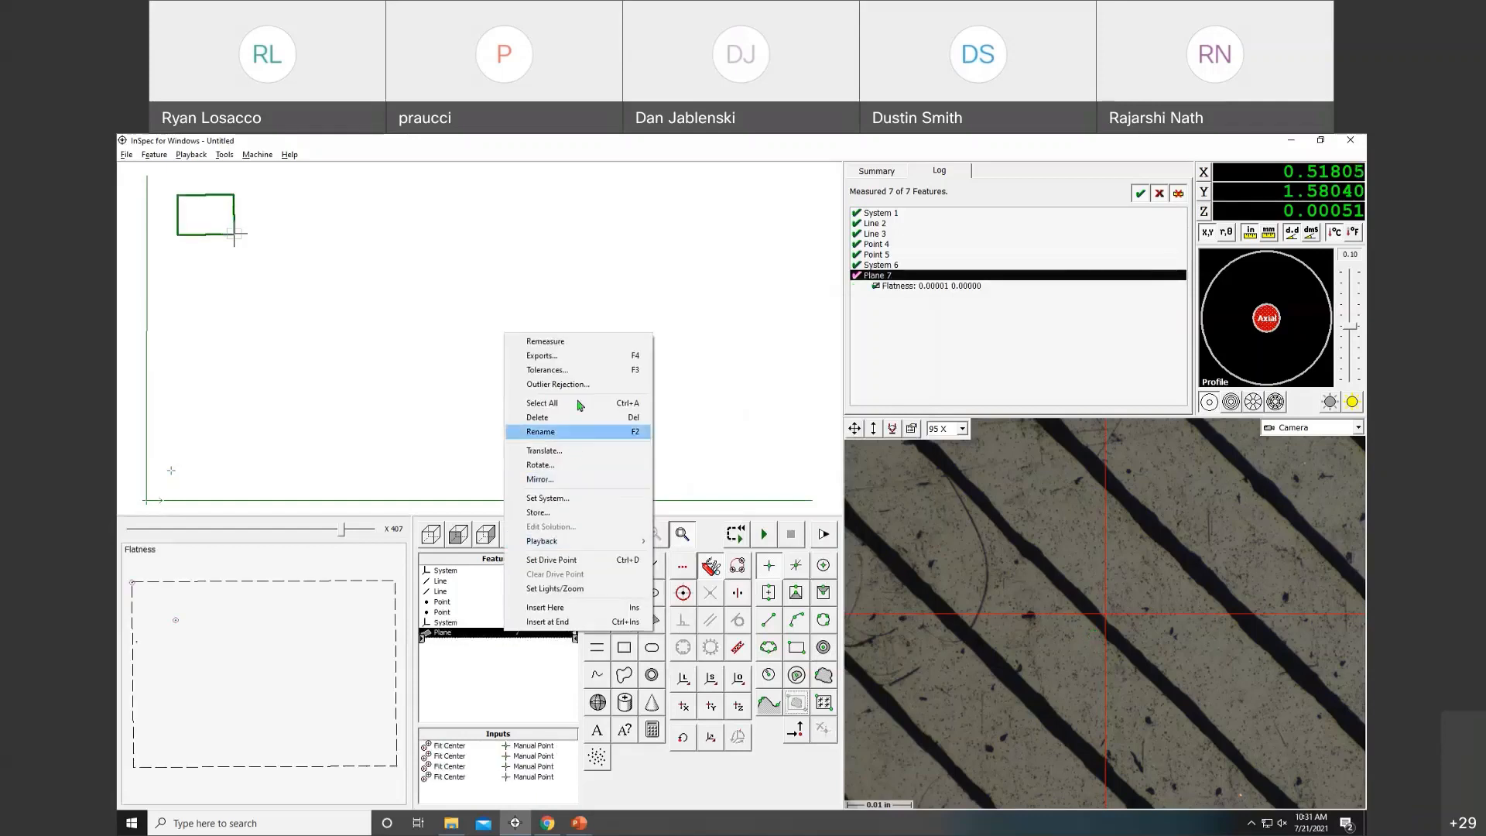
{"action": "left_click", "coordinate": [576, 454]}
{"action": "left_click", "coordinate": [689, 383]}
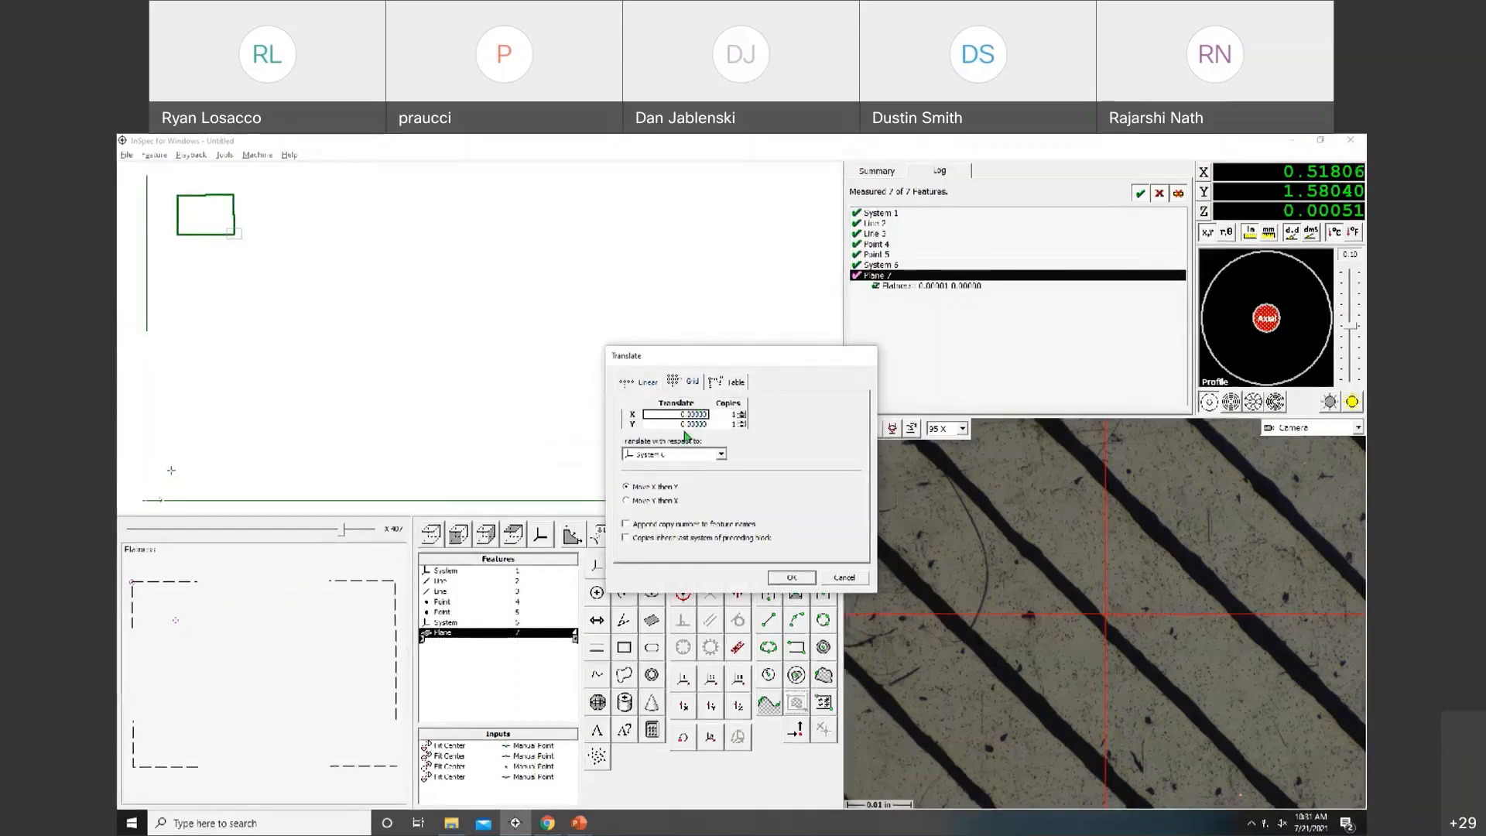
{"action": "left_click", "coordinate": [844, 578]}
Switch the measurement units to millimetres.
{"action": "left_click", "coordinate": [1269, 231]}
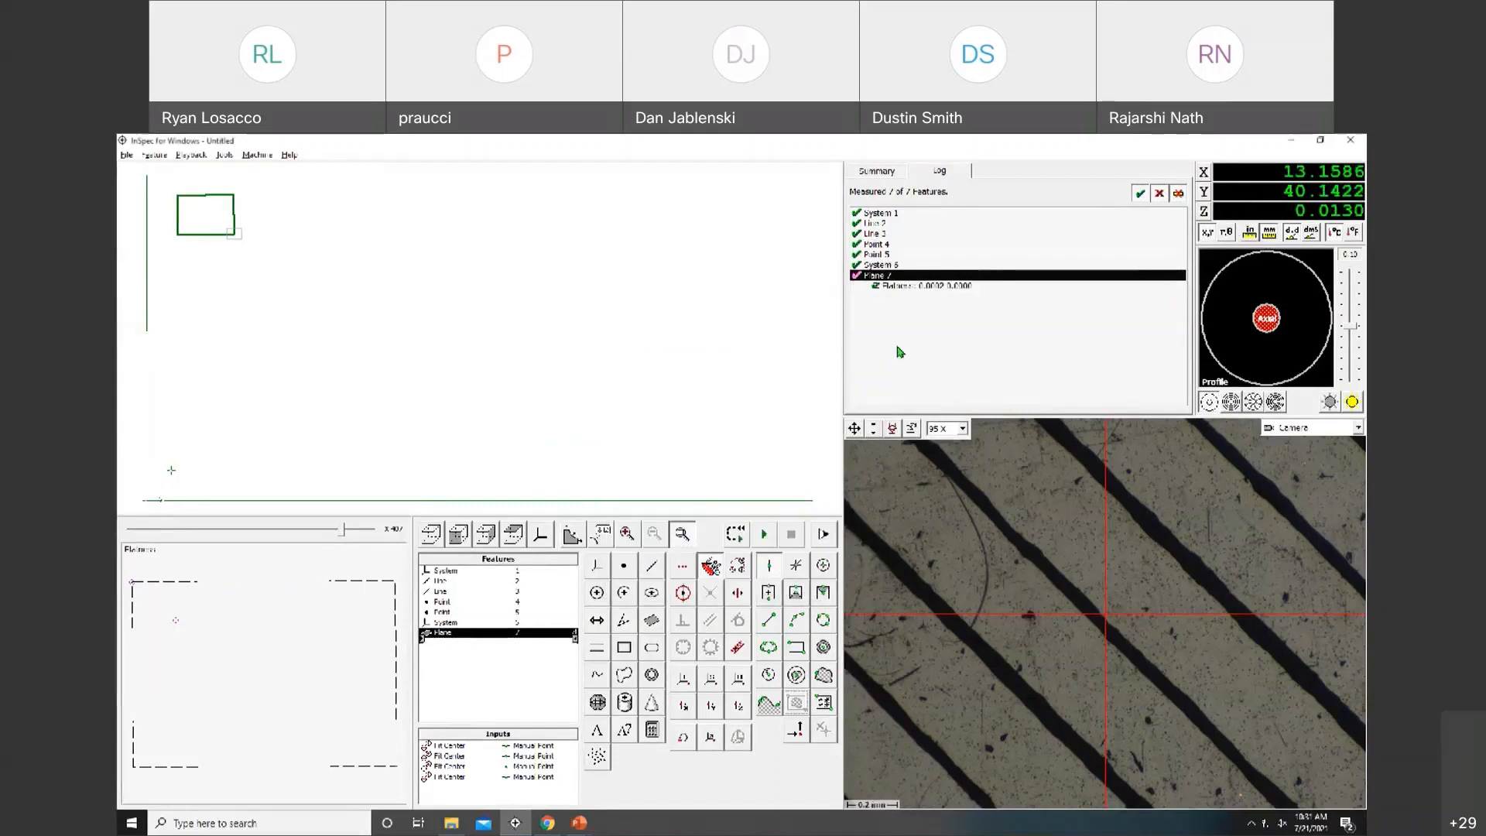
Copy the plane in a grid with four copies at 25 mm in X and one copy at 40 mm in Y.
{"action": "right_click", "coordinate": [510, 635]}
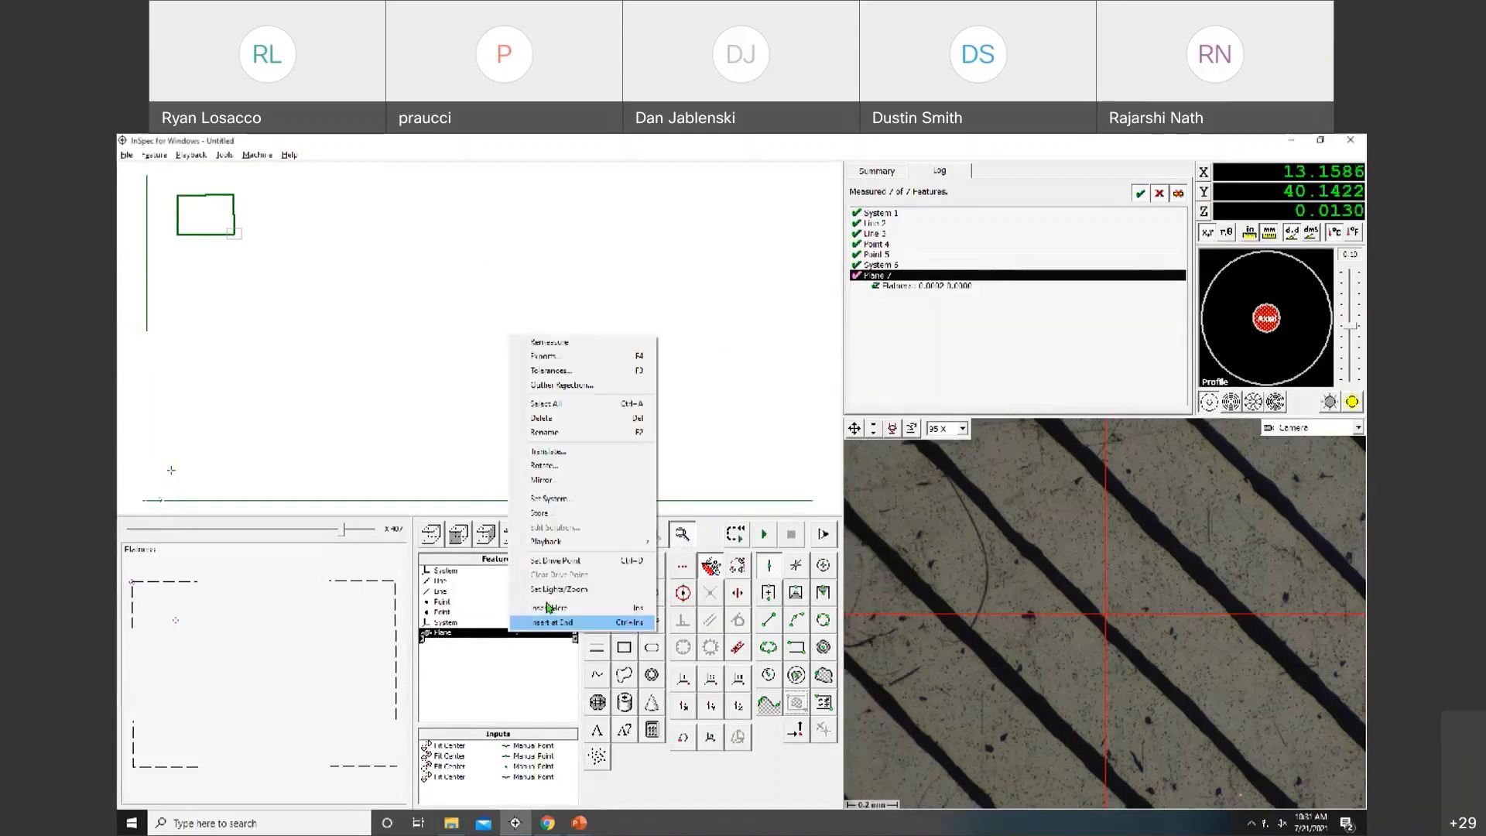
{"action": "left_click", "coordinate": [590, 453]}
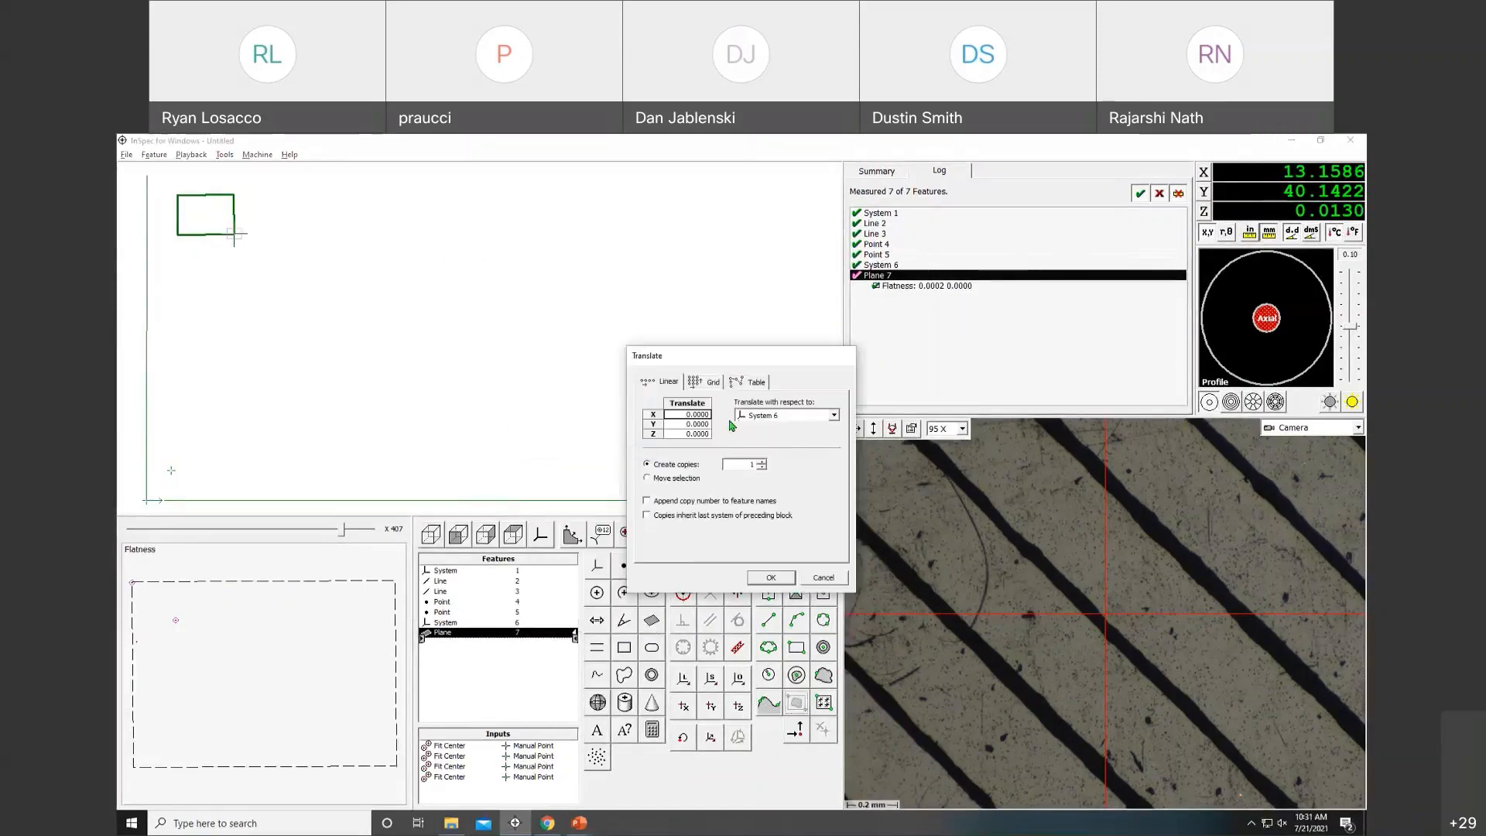
{"action": "type", "text": "25"}
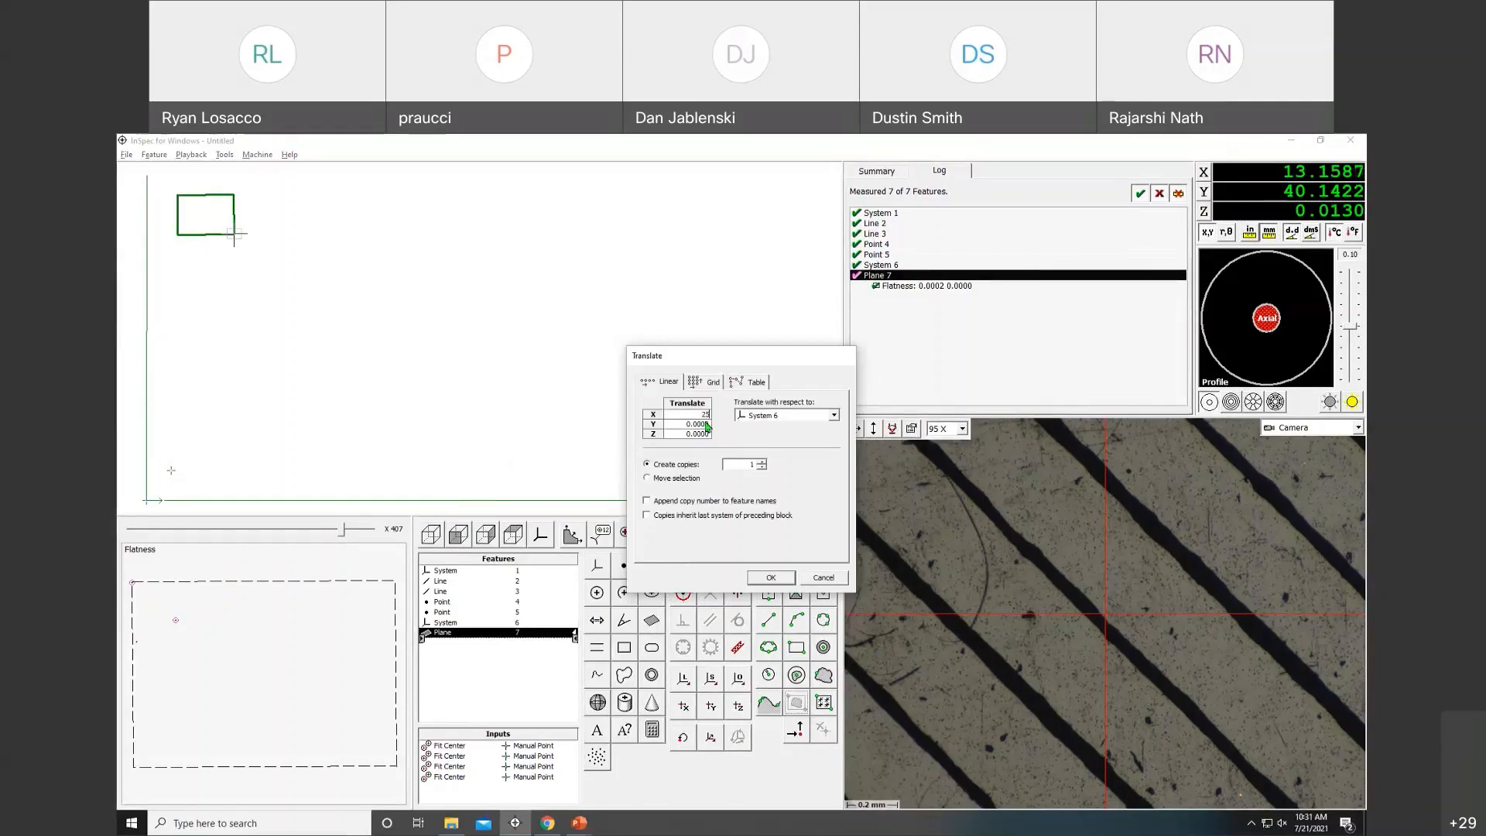
{"action": "left_click", "coordinate": [705, 381]}
{"action": "type", "text": "25"}
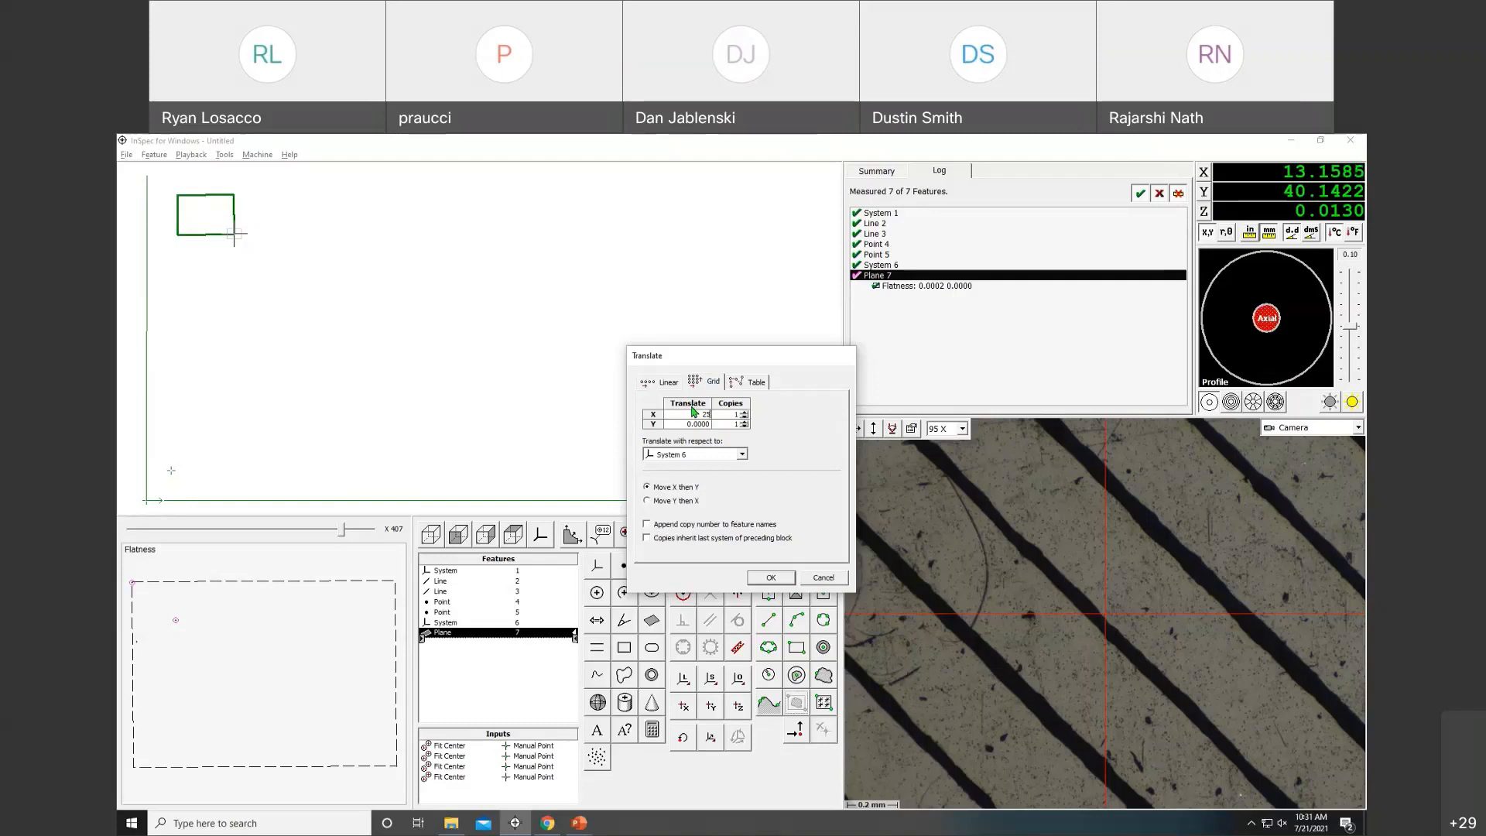
{"action": "left_click", "coordinate": [744, 417]}
{"action": "left_click", "coordinate": [744, 414]}
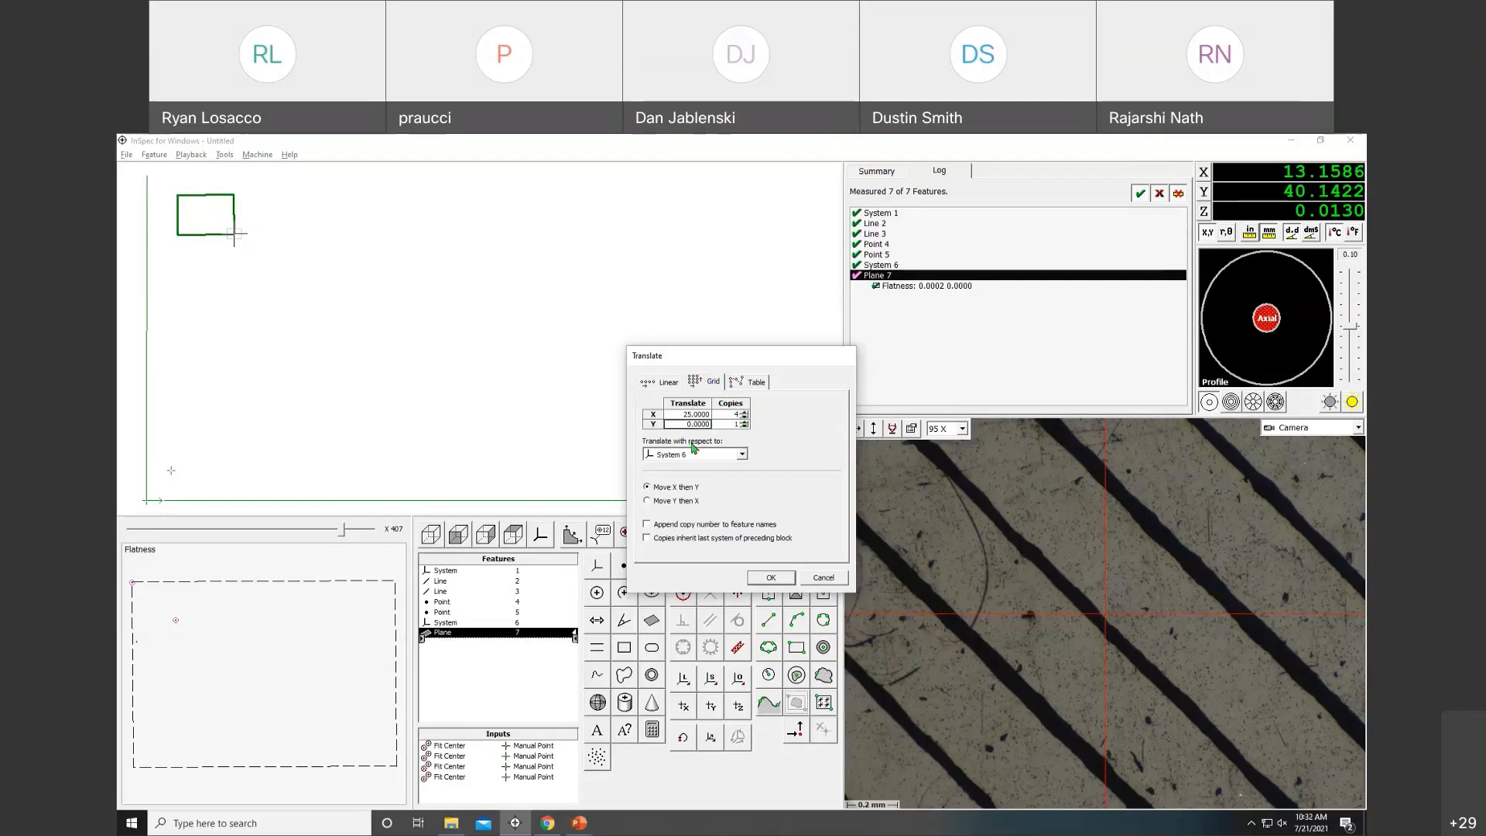
{"action": "type", "text": "40"}
{"action": "left_click", "coordinate": [771, 578]}
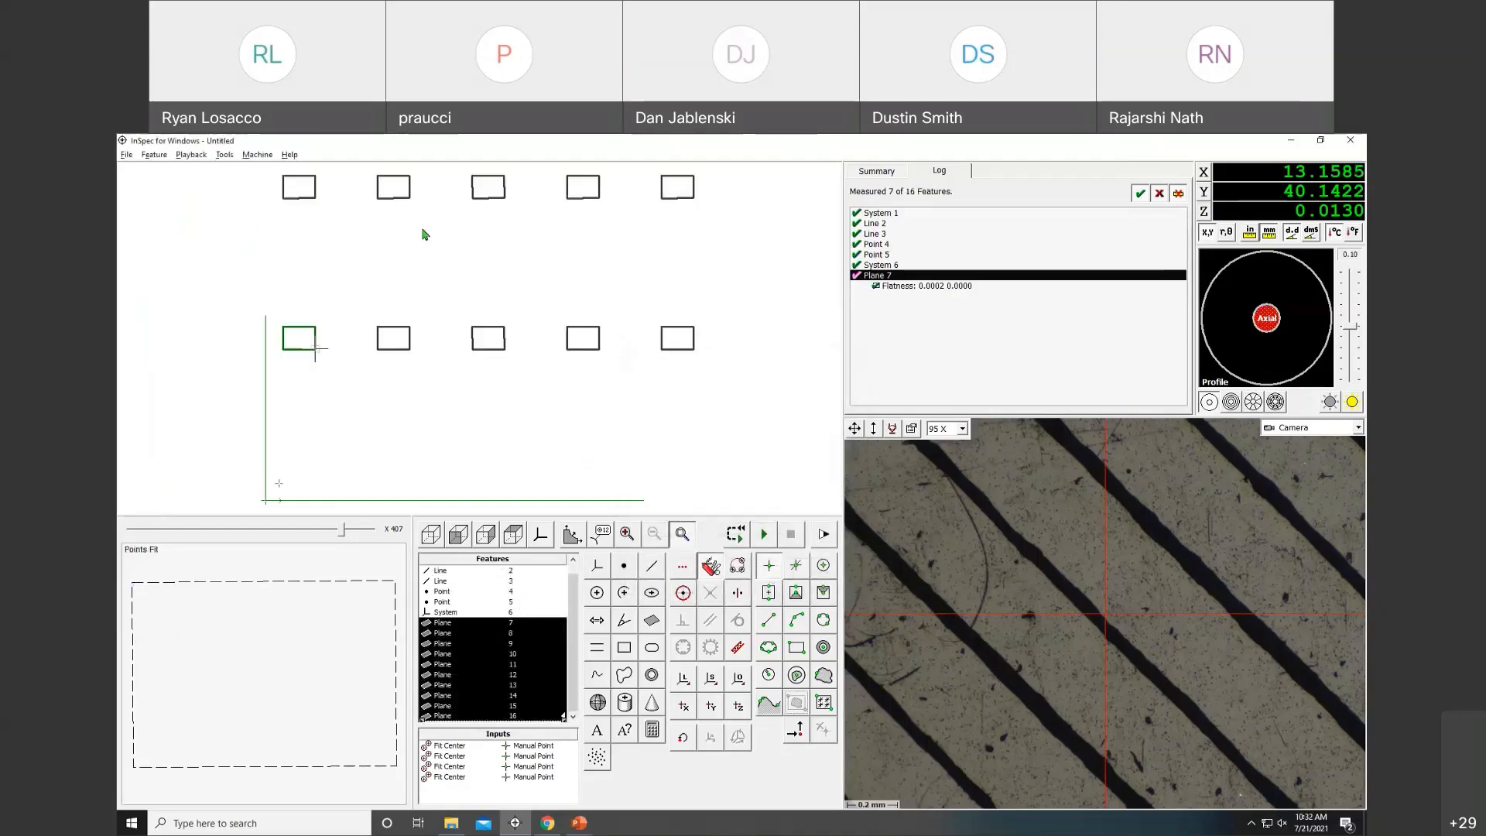
Delete all the grid copies, keeping only the originally measured plane.
{"action": "left_click_drag", "start_coordinate": [711, 254], "coordinate": [308, 143]}
{"action": "left_click_drag", "start_coordinate": [737, 406], "coordinate": [267, 156]}
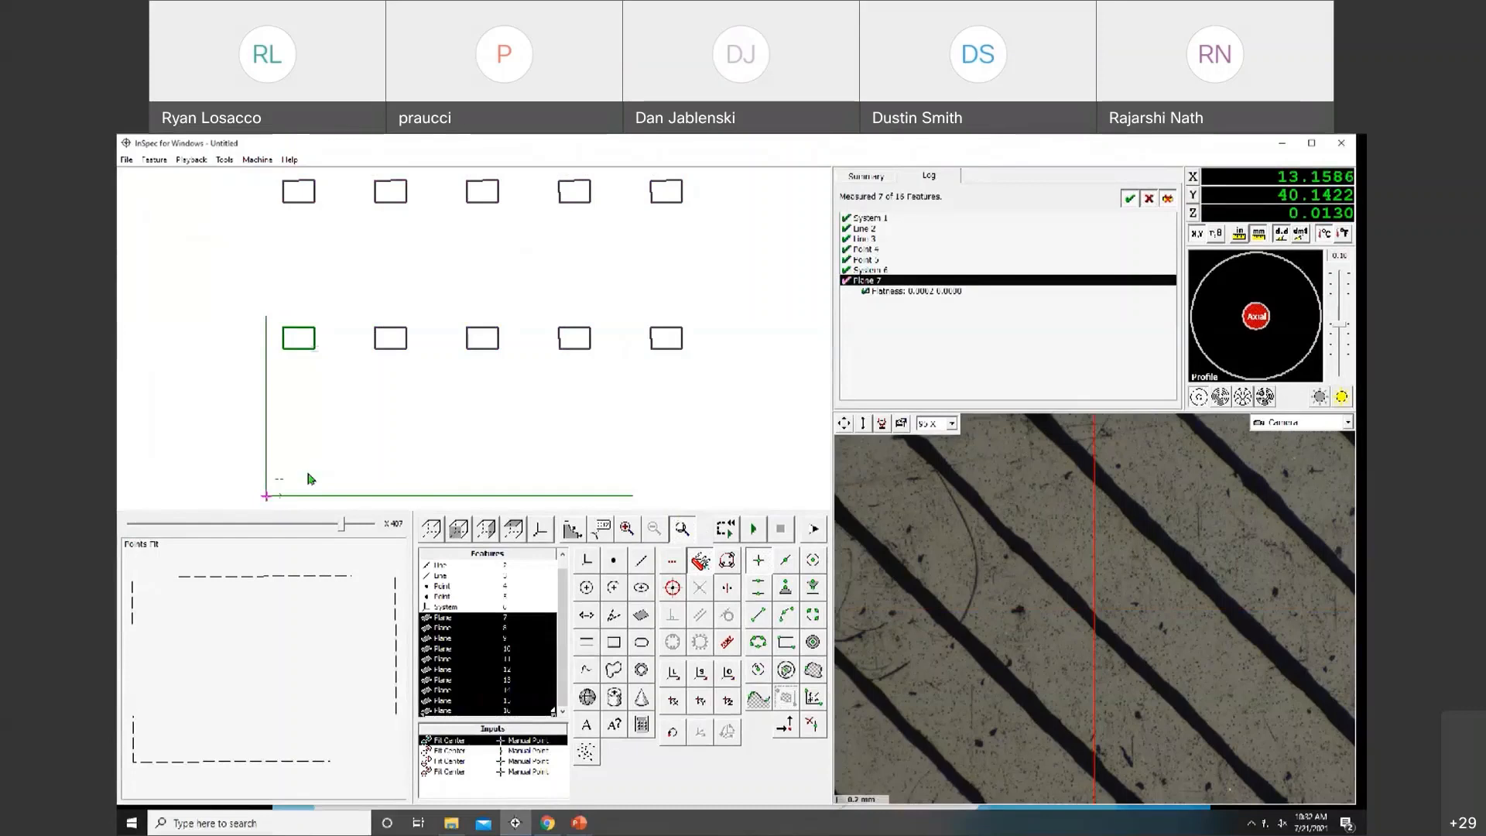
{"action": "left_click", "coordinate": [566, 394]}
{"action": "left_click_drag", "start_coordinate": [763, 289], "coordinate": [346, 408]}
{"action": "key", "text": "Delete"}
{"action": "left_click_drag", "start_coordinate": [725, 267], "coordinate": [275, 175]}
{"action": "key", "text": "Delete"}
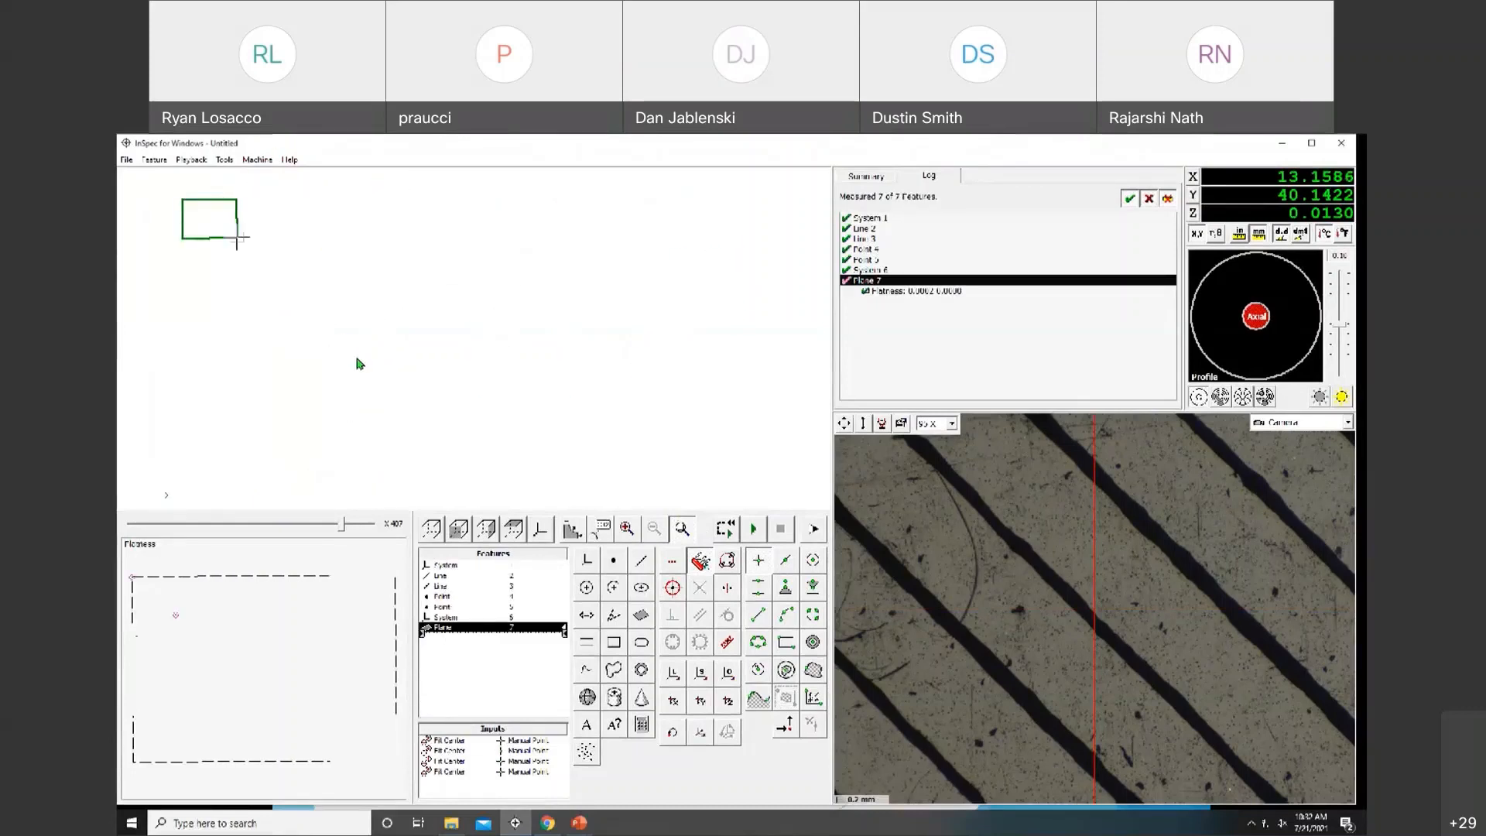
Copy the plane in a grid with four copies at 25 mm in X and one copy at -40 mm in Y.
{"action": "right_click", "coordinate": [231, 238]}
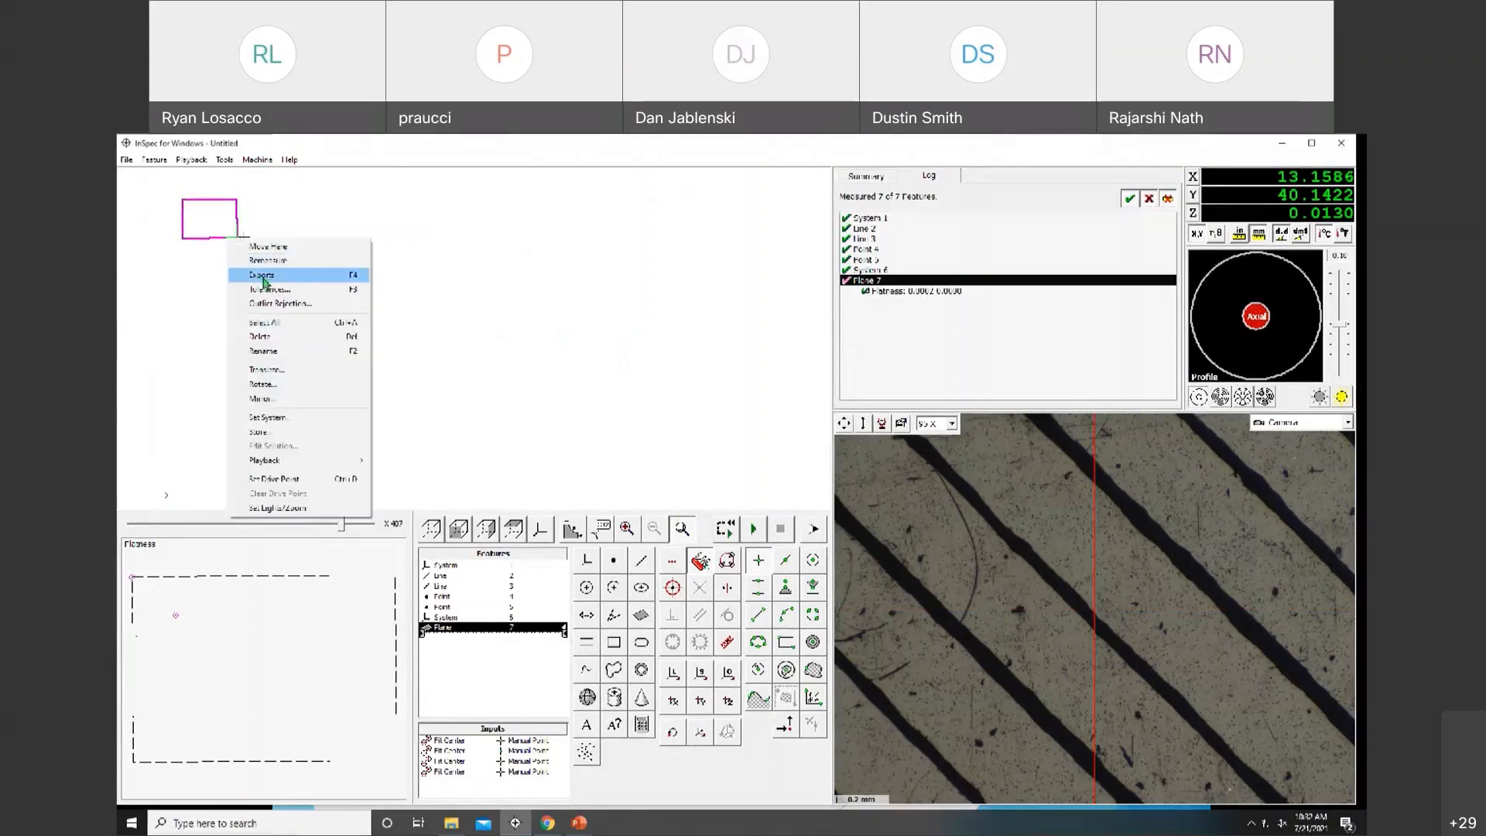
{"action": "left_click", "coordinate": [302, 371]}
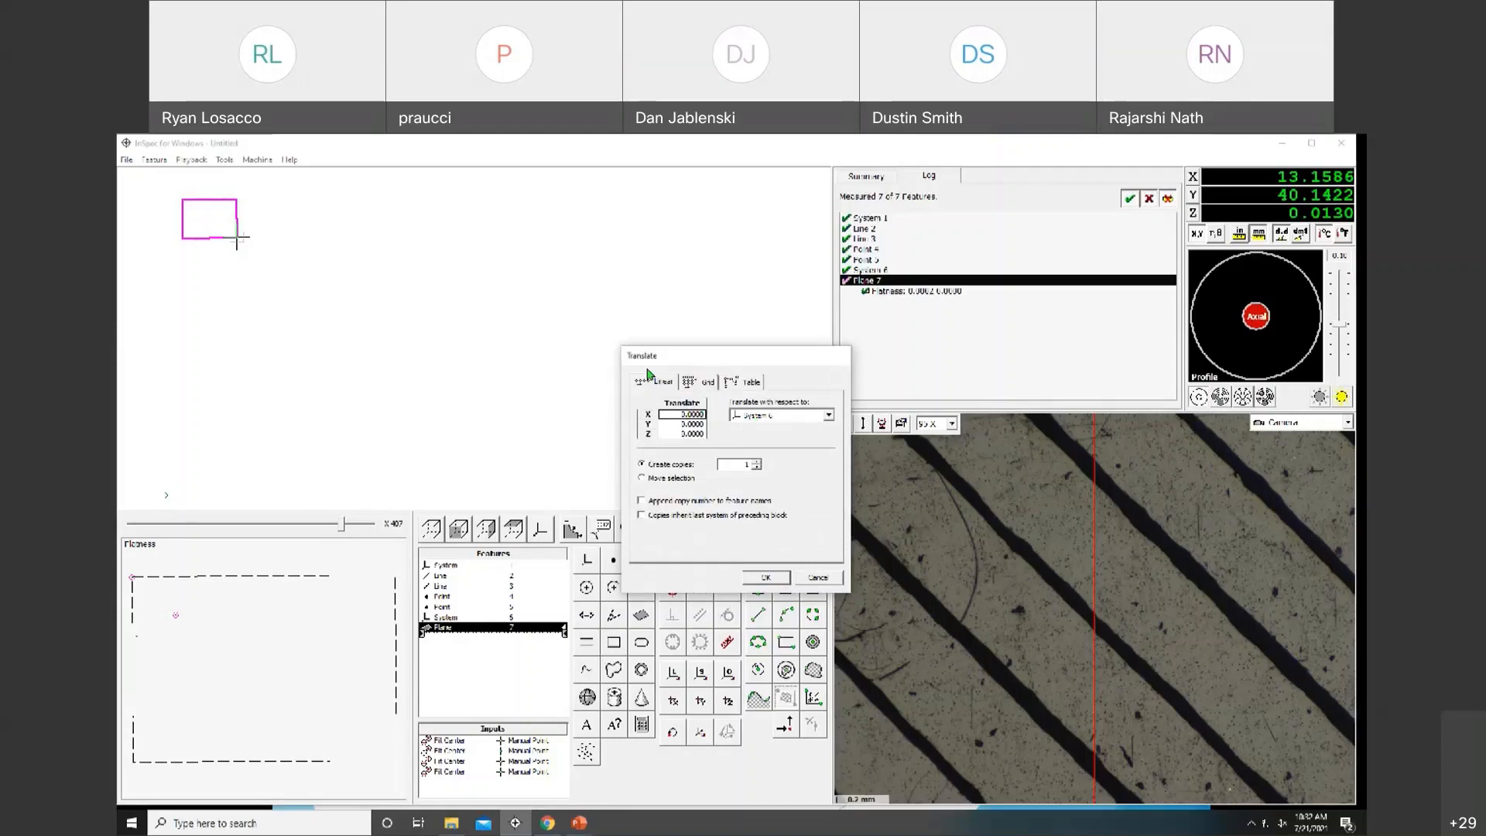
{"action": "type", "text": "25"}
{"action": "left_click", "coordinate": [691, 384]}
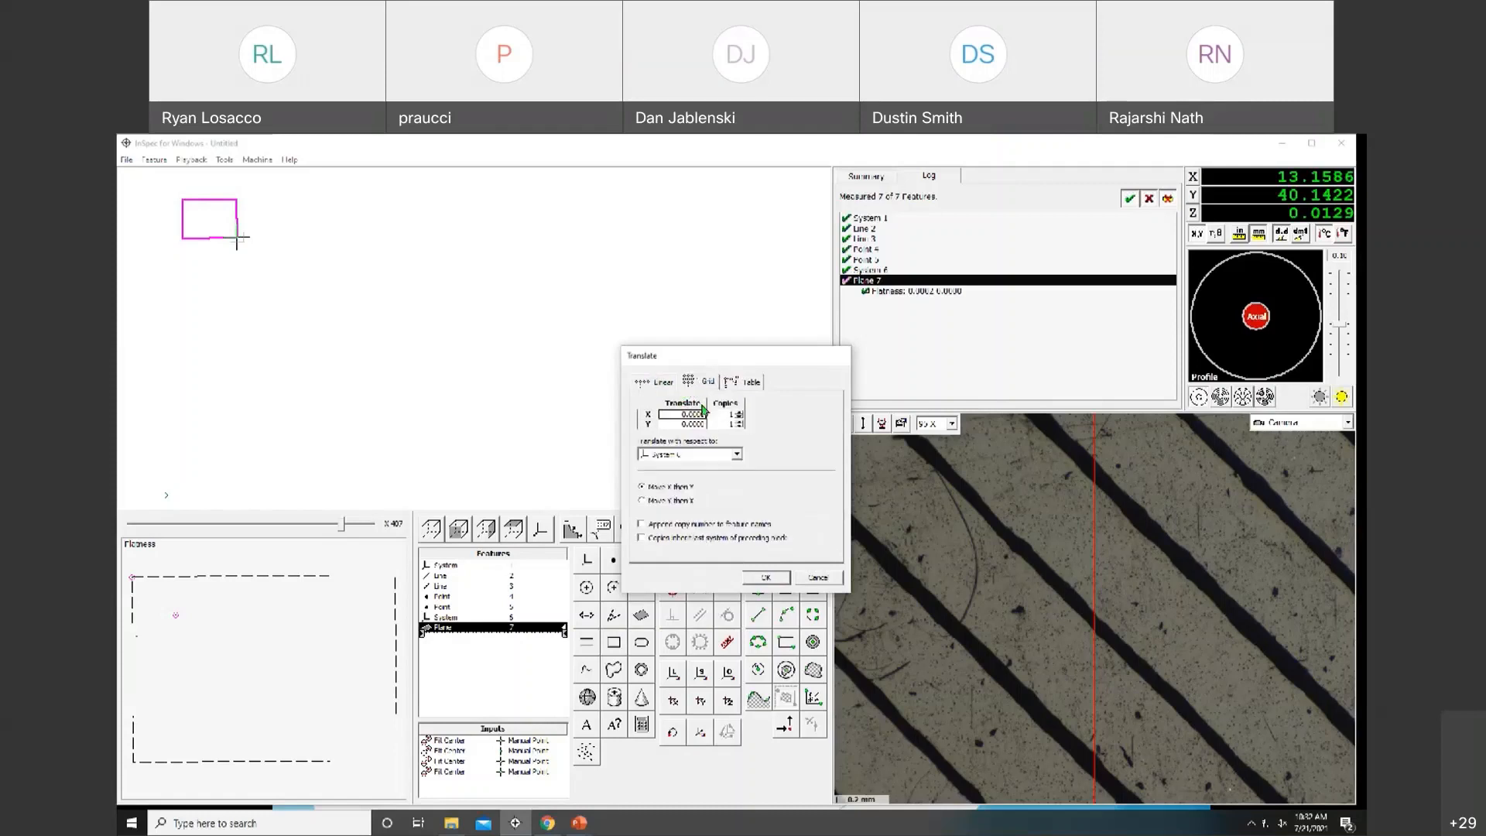
{"action": "type", "text": "25"}
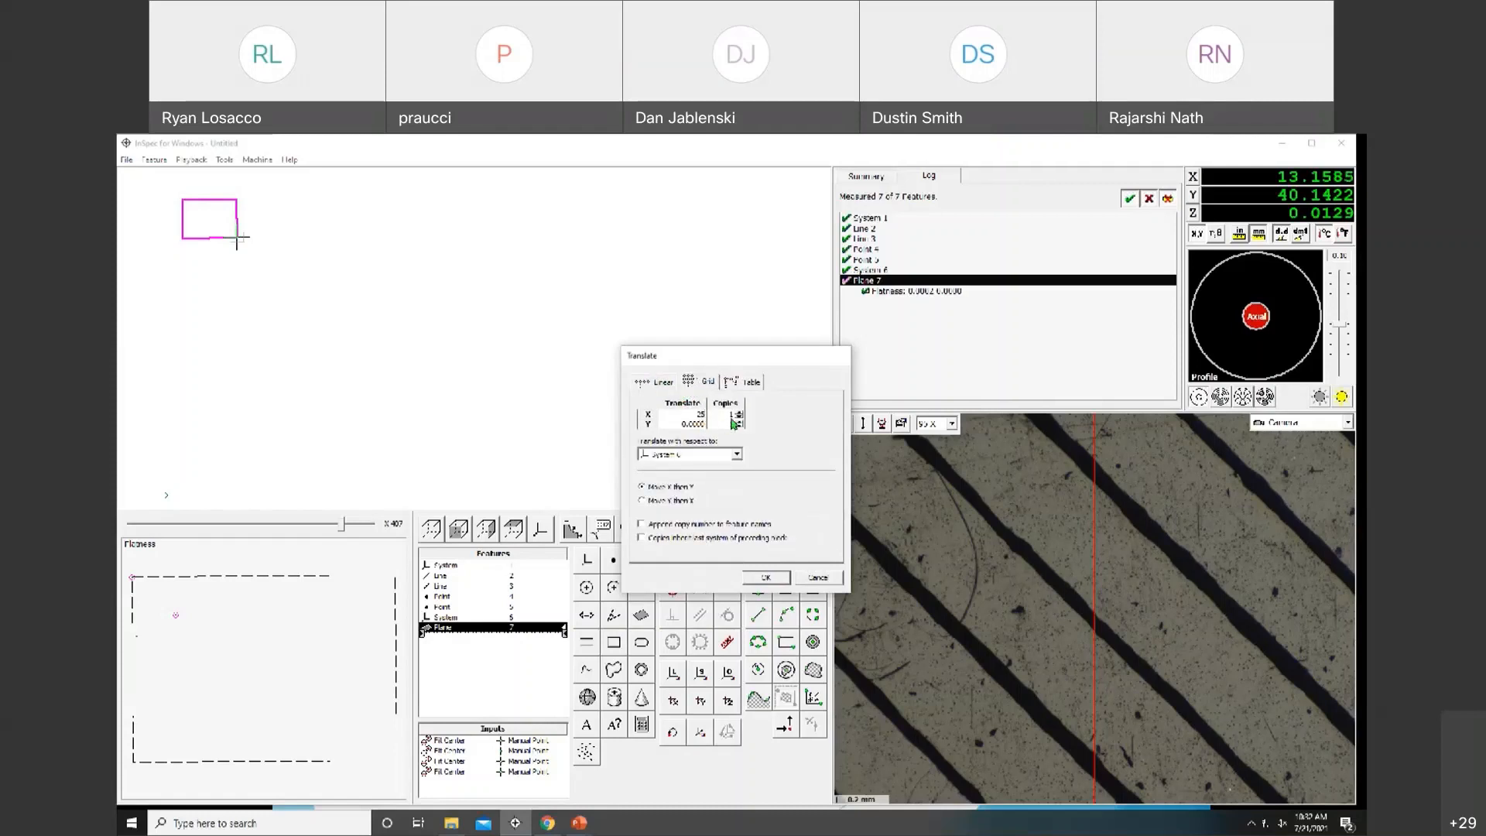
{"action": "type", "text": "4"}
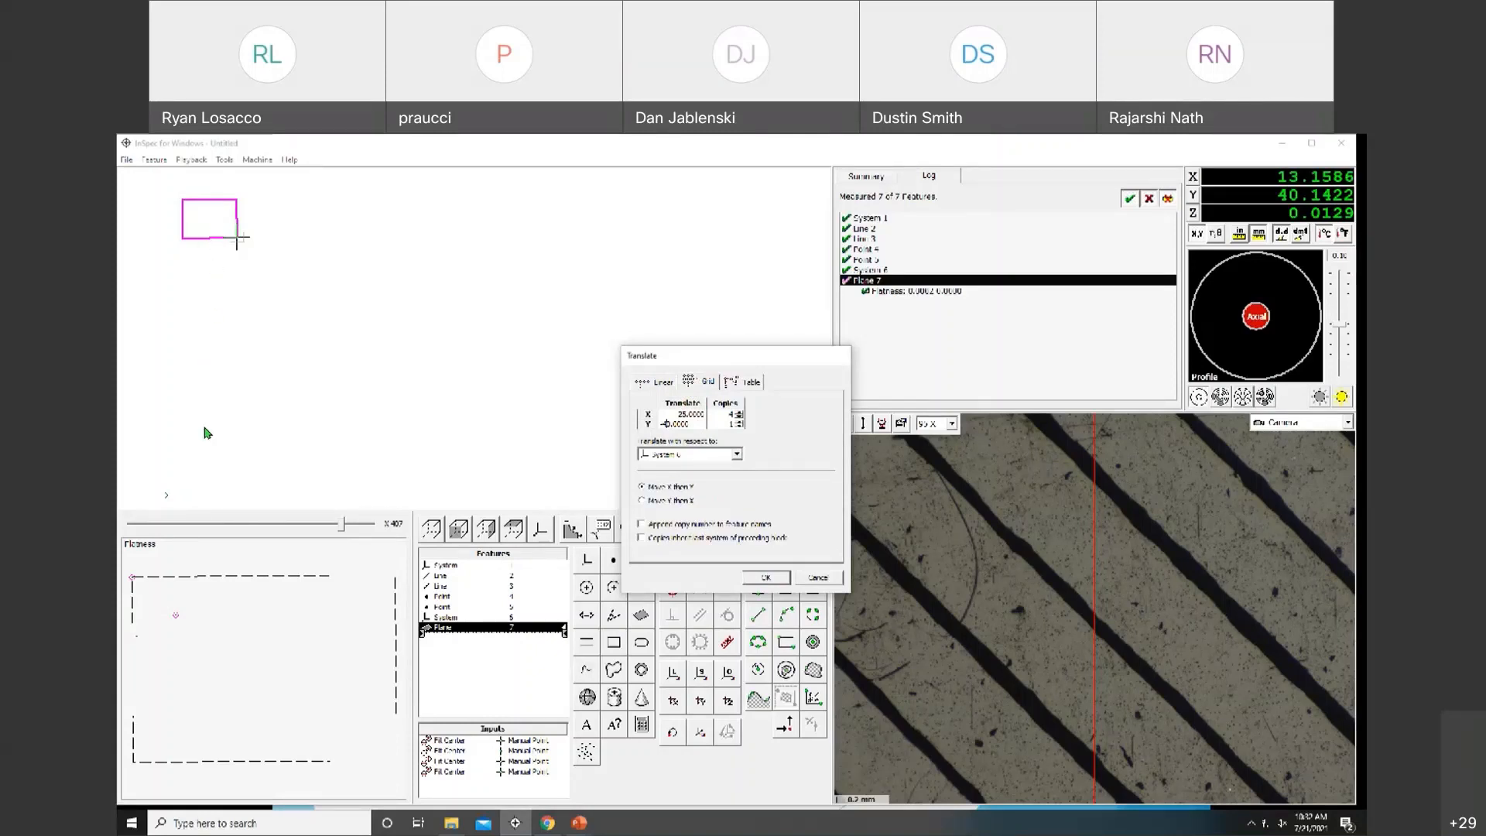
{"action": "left_click", "coordinate": [763, 579]}
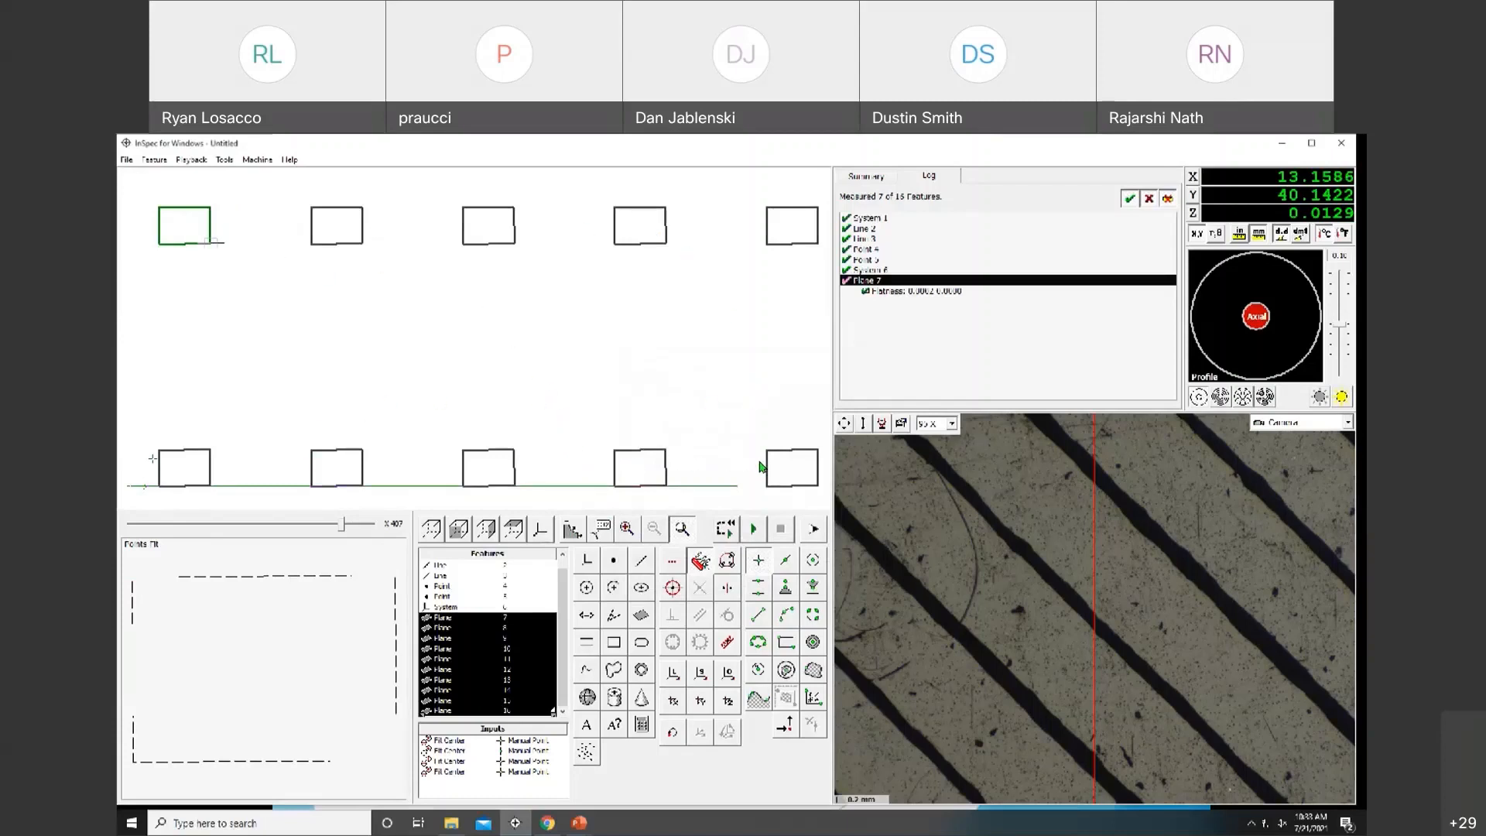
Construct an overall plane from the fit points of all the small planes in the grid.
{"action": "left_click", "coordinate": [716, 436]}
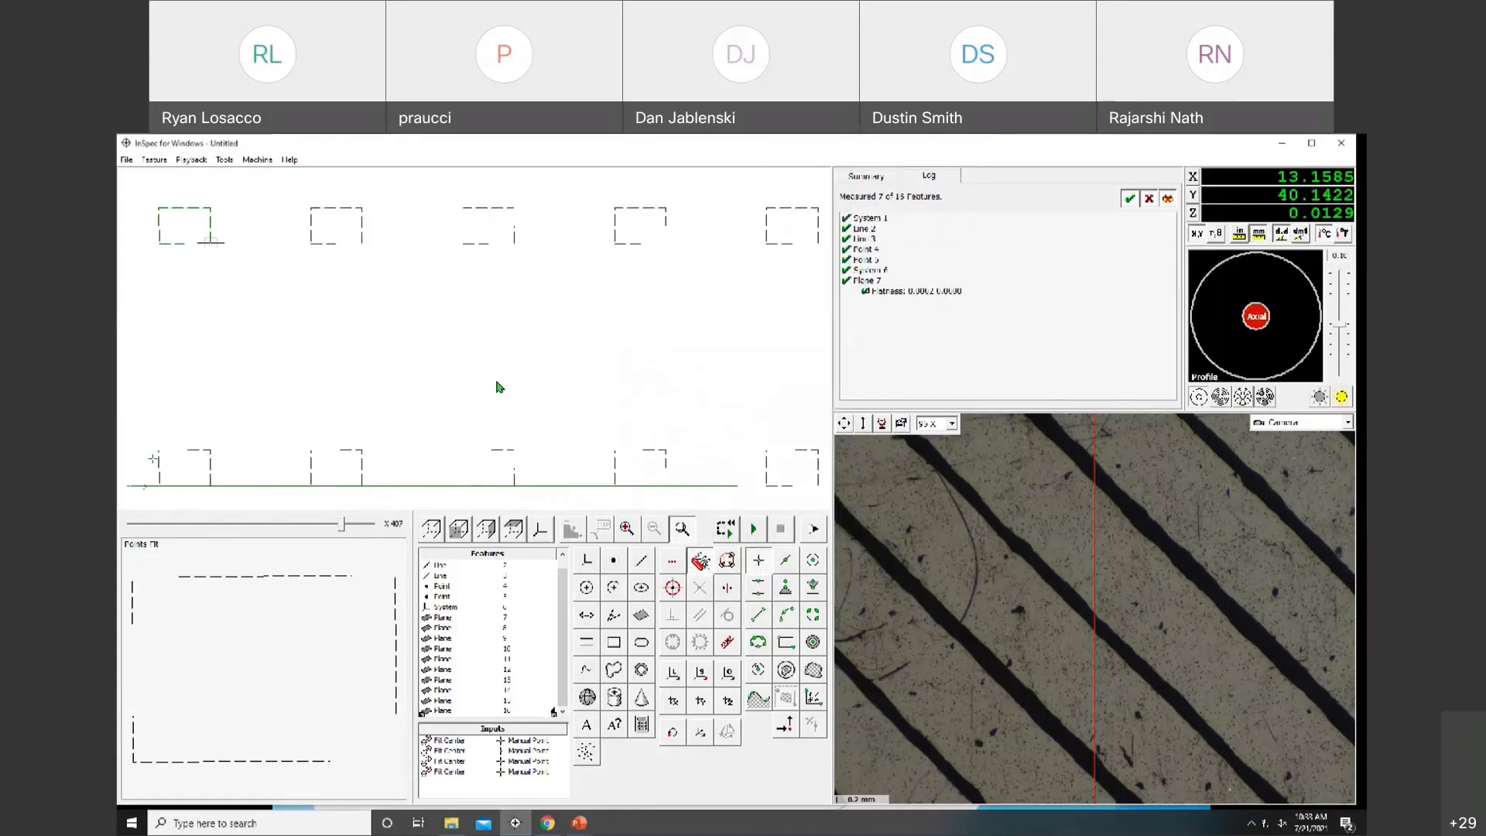
{"action": "left_click", "coordinate": [641, 618]}
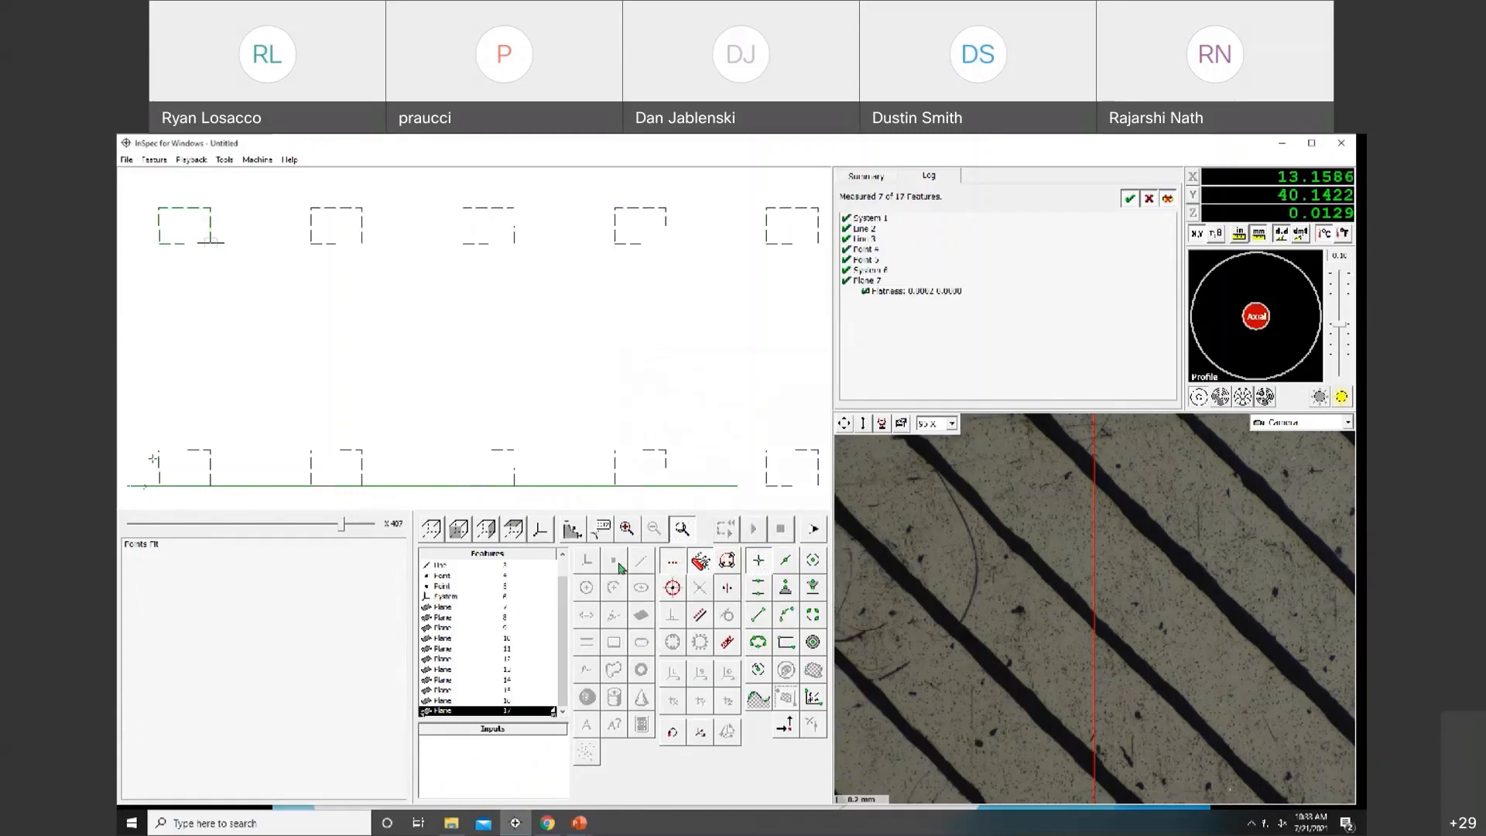
{"action": "mouse_move", "coordinate": [826, 192]}
{"action": "left_mouse_down"}
{"action": "mouse_move", "coordinate": [597, 405]}
{"action": "mouse_move", "coordinate": [346, 504]}
{"action": "mouse_move", "coordinate": [155, 500]}
{"action": "left_mouse_up"}
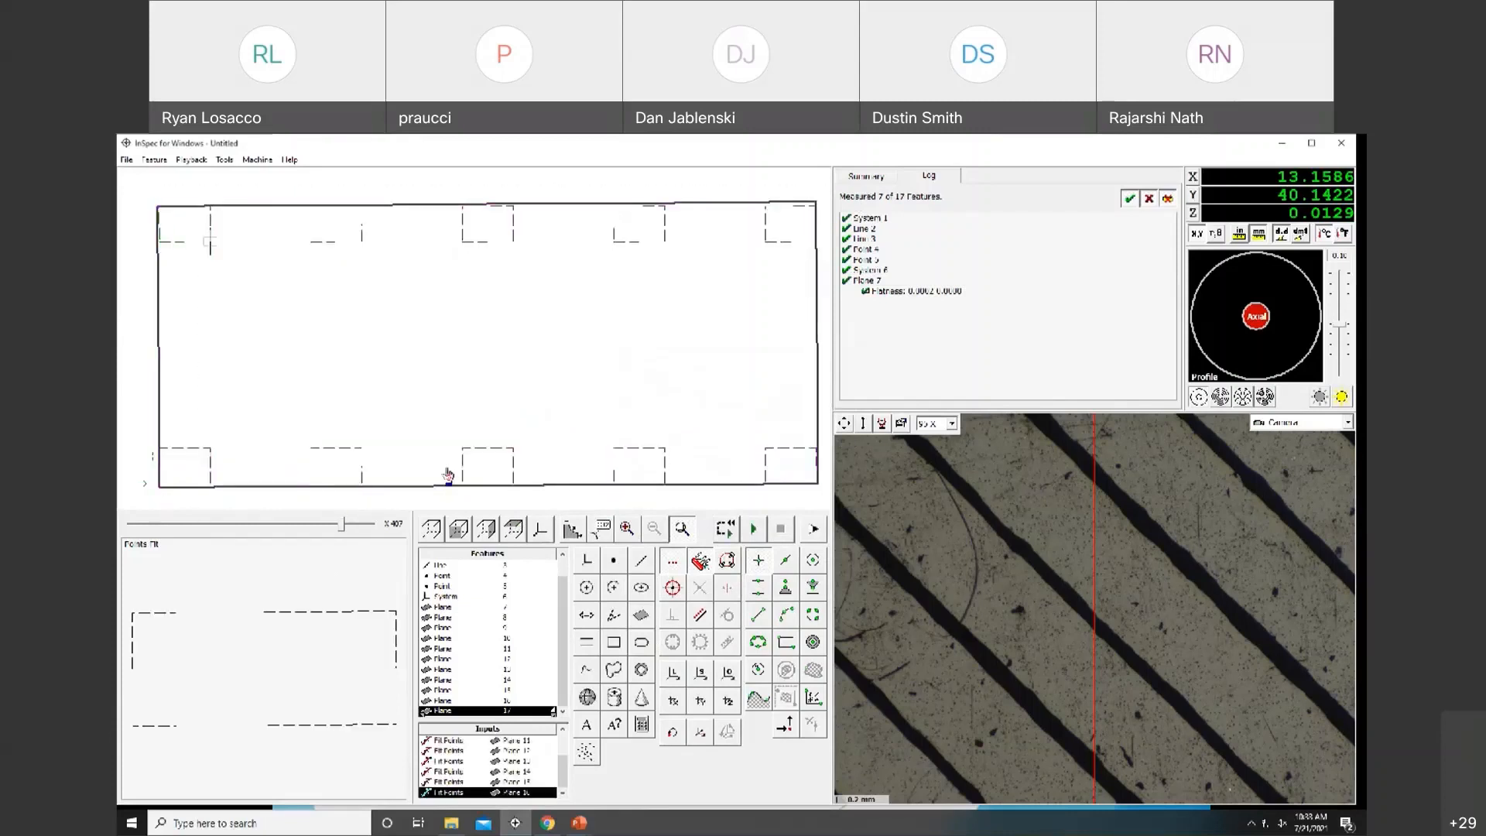
Set a flatness tolerance of .01 on the overall plane and switch to the JULY WEBINAR slide show.
{"action": "double_click", "coordinate": [528, 712]}
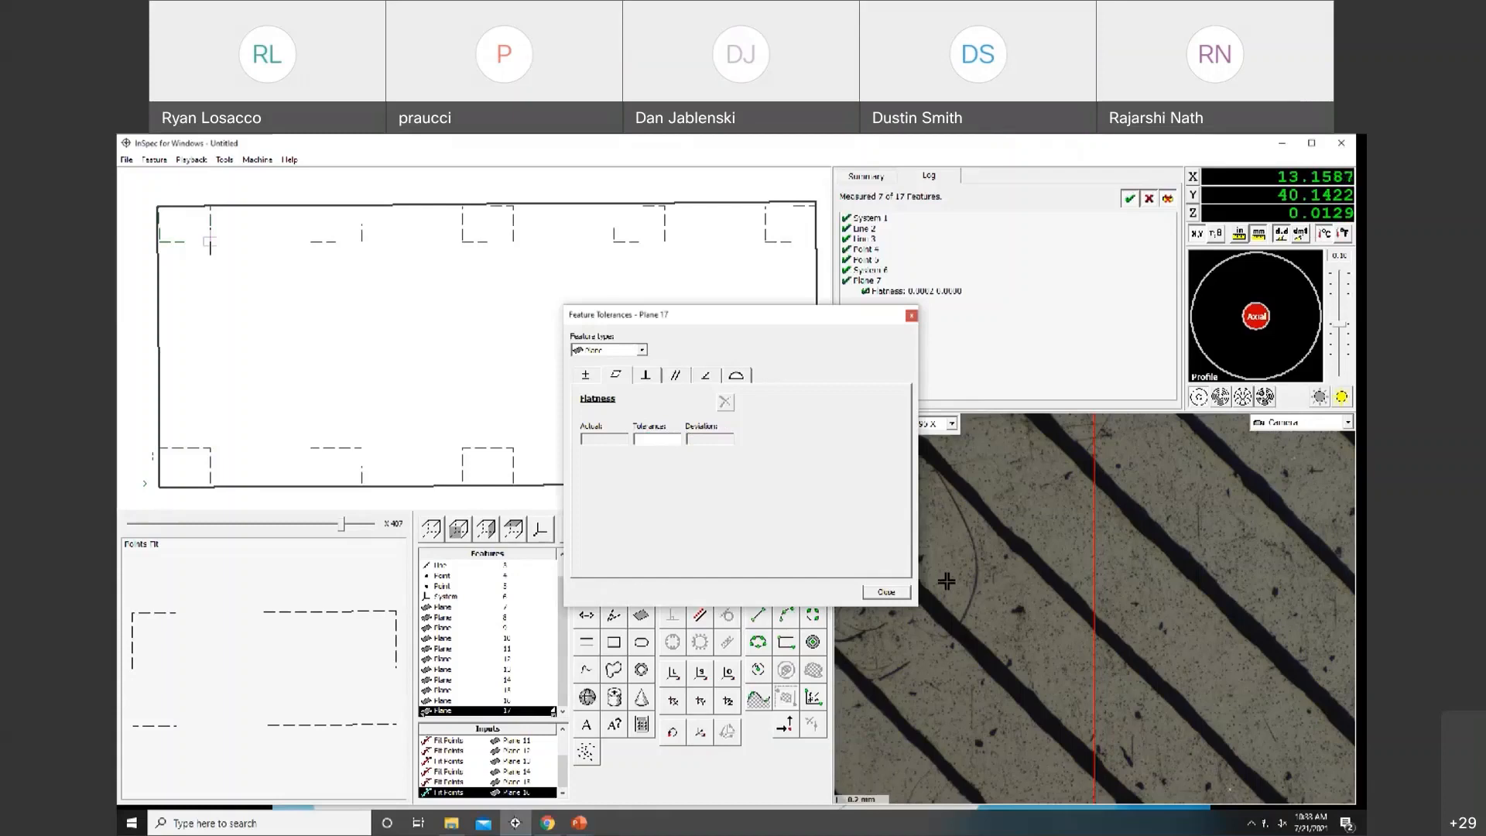
{"action": "left_click", "coordinate": [676, 438]}
{"action": "type", "text": ".01"}
{"action": "left_click", "coordinate": [882, 592]}
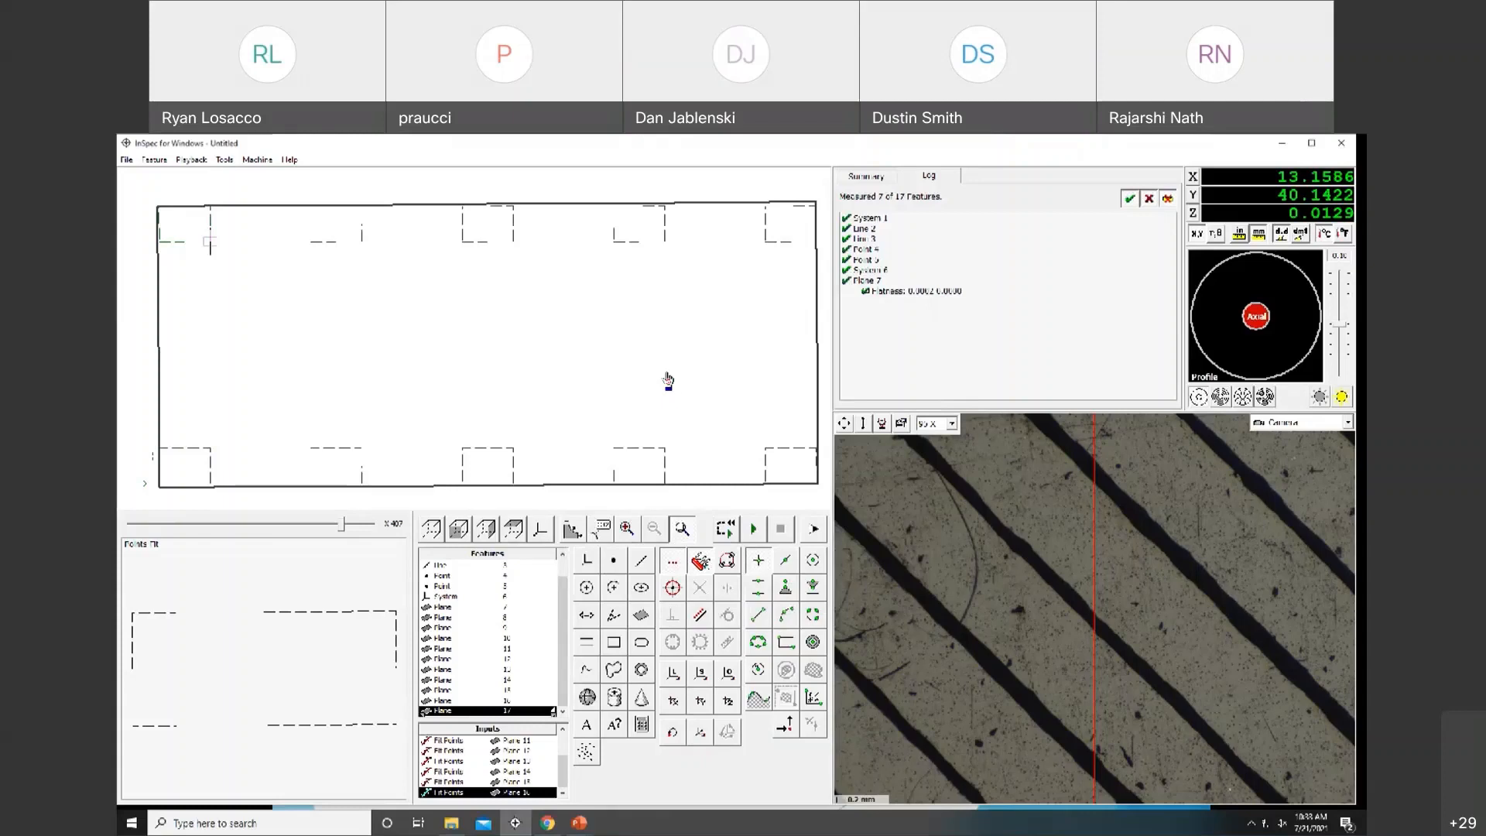
{"action": "key", "text": "alt+Tab"}
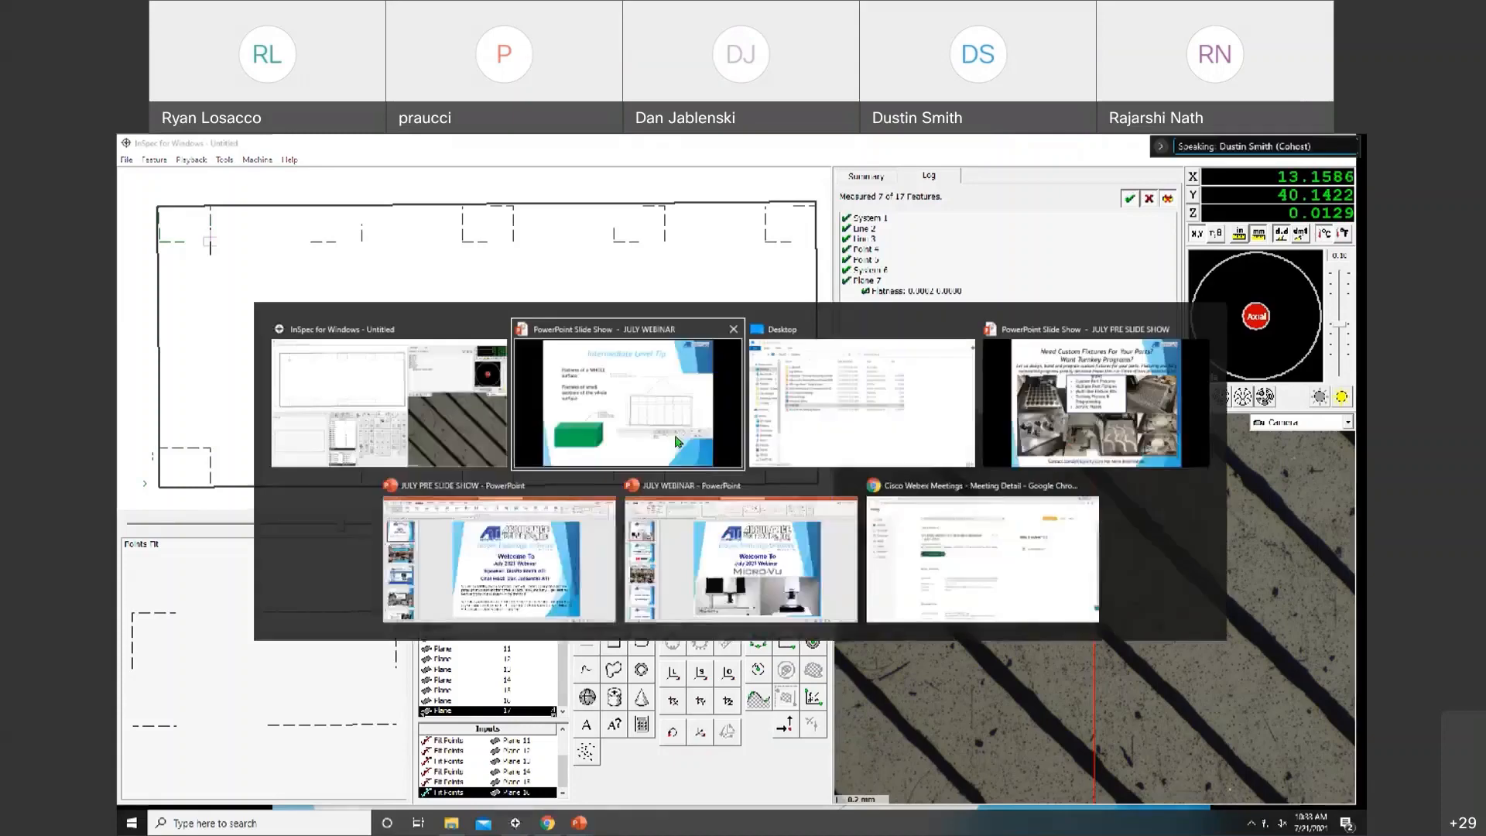
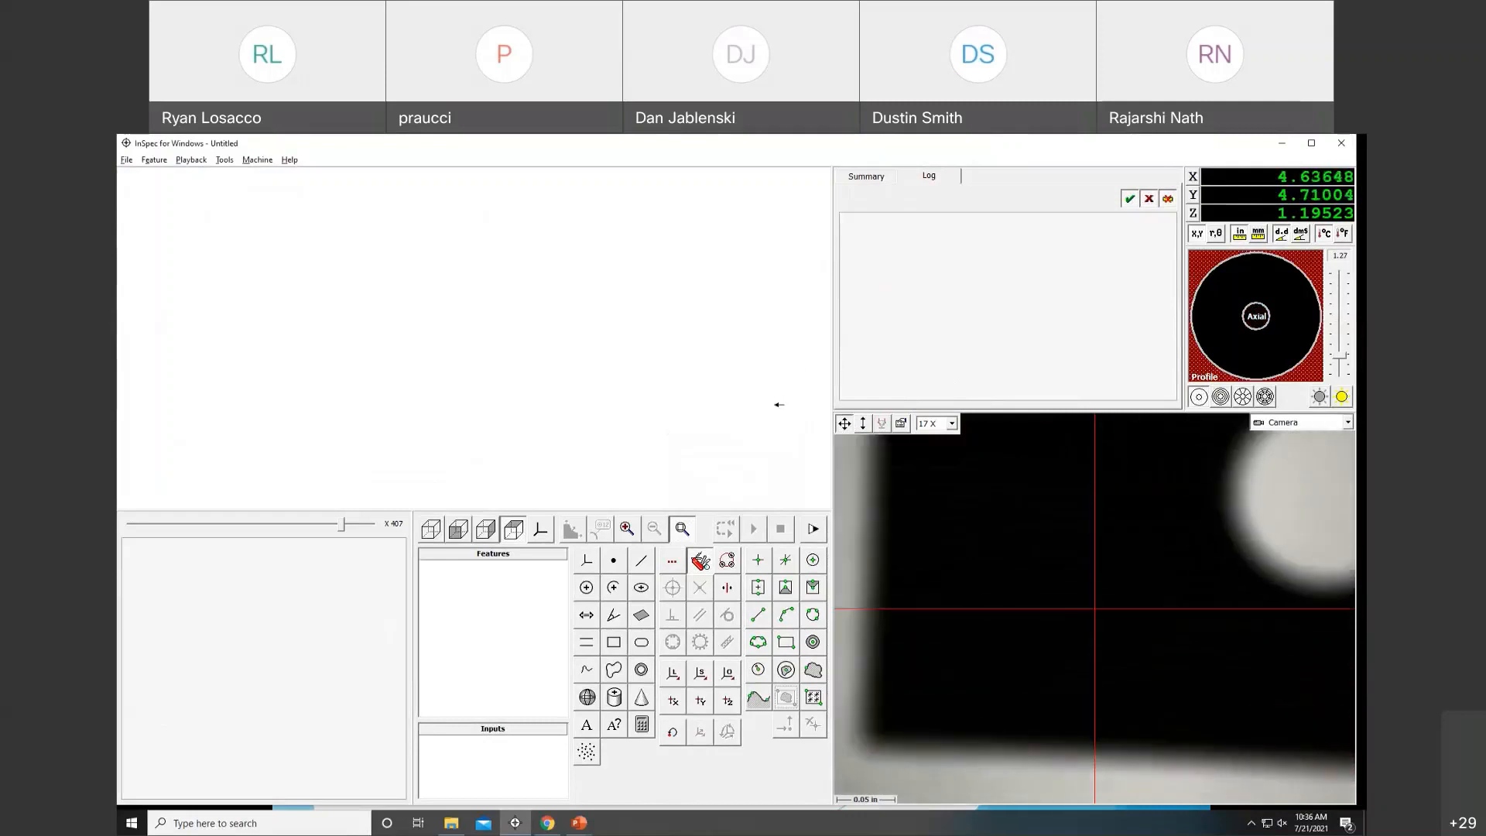
Bring the part's lower-left corner into focus and measure lines along its left and bottom edges.
{"action": "right_click", "coordinate": [1049, 558]}
{"action": "left_click", "coordinate": [1083, 564]}
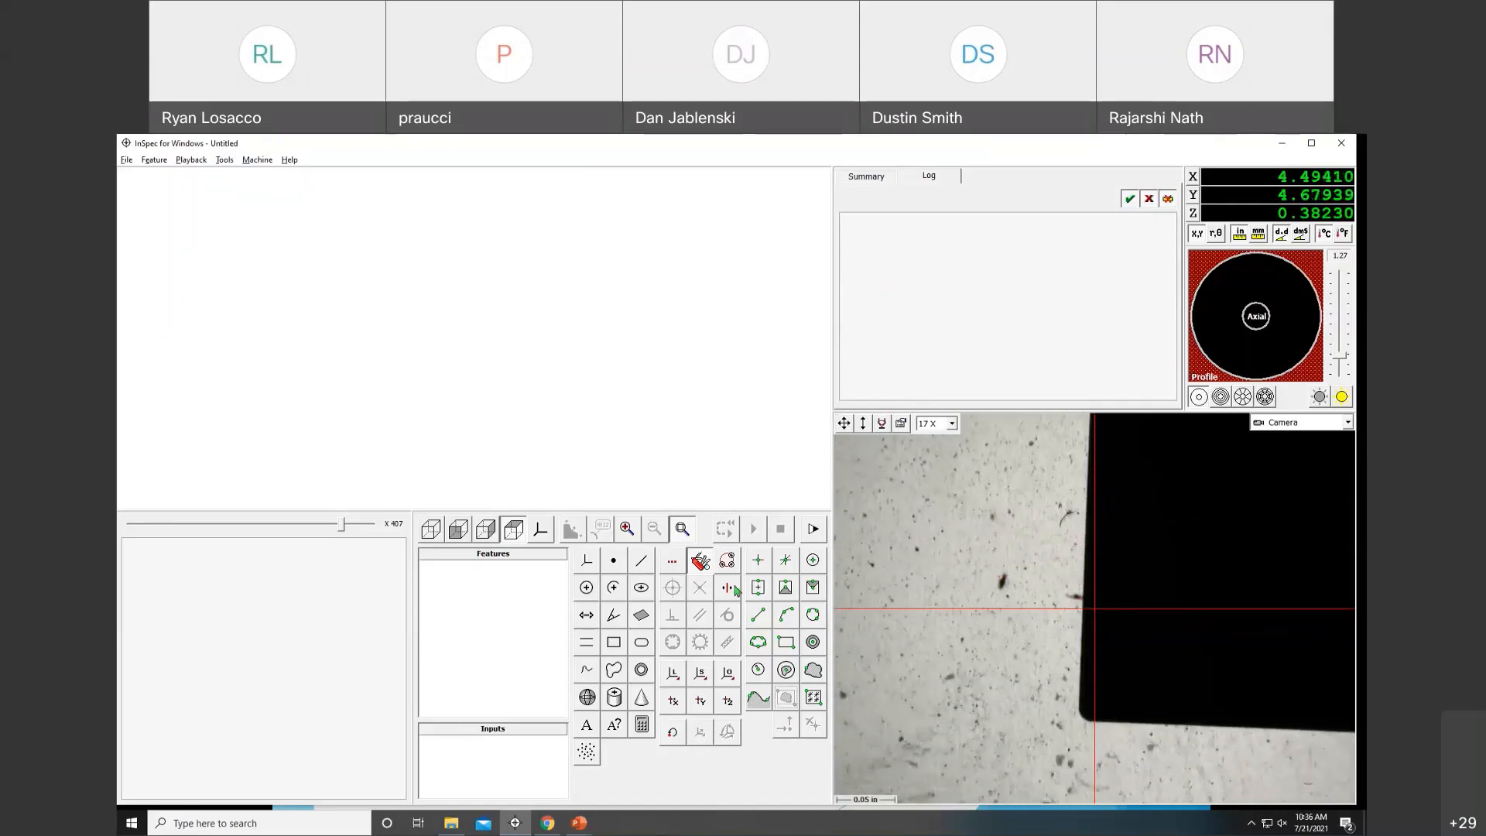
{"action": "left_click", "coordinate": [642, 560]}
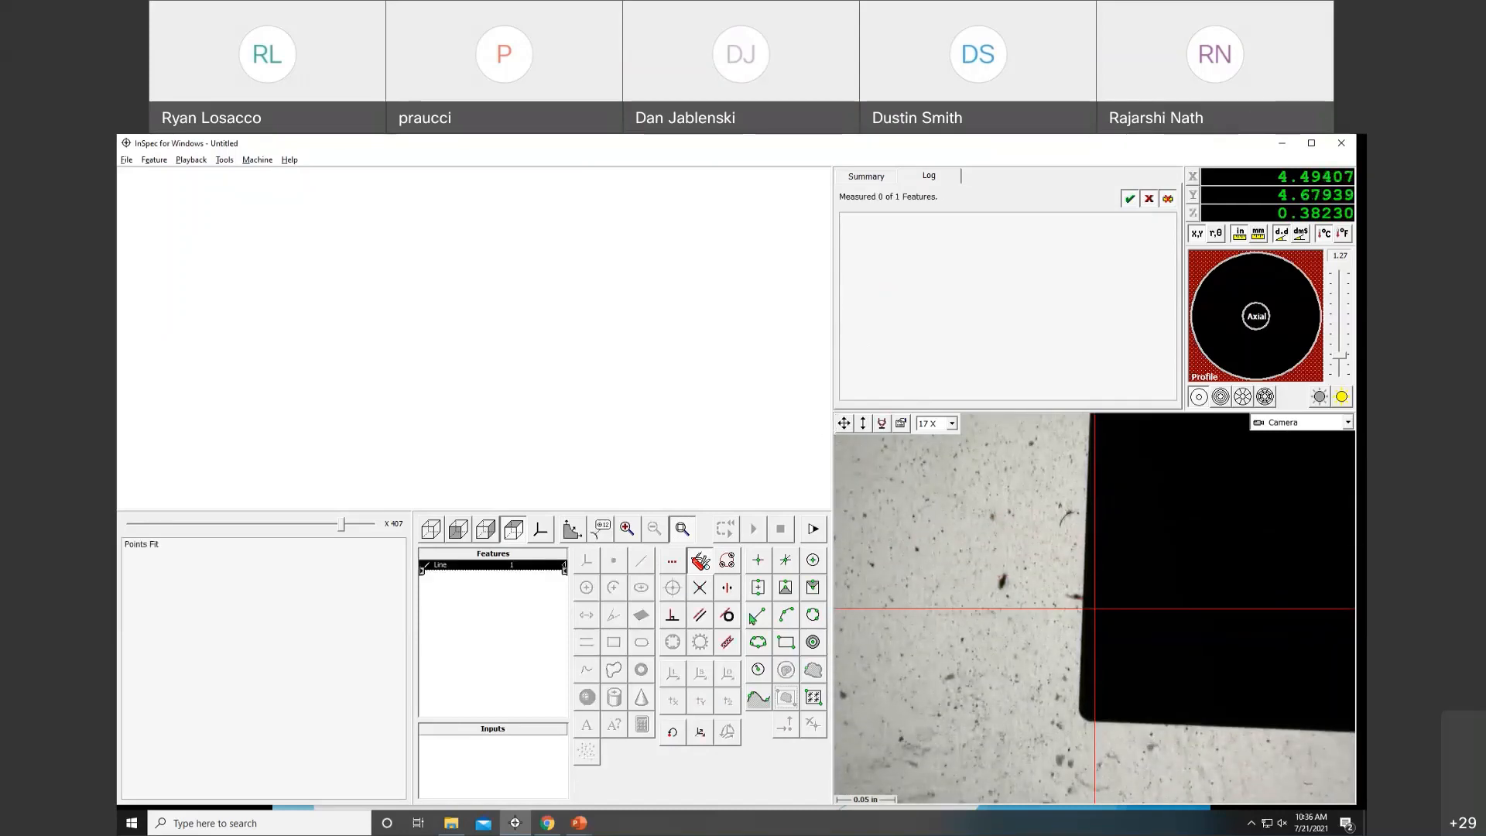
{"action": "left_click", "coordinate": [1084, 445]}
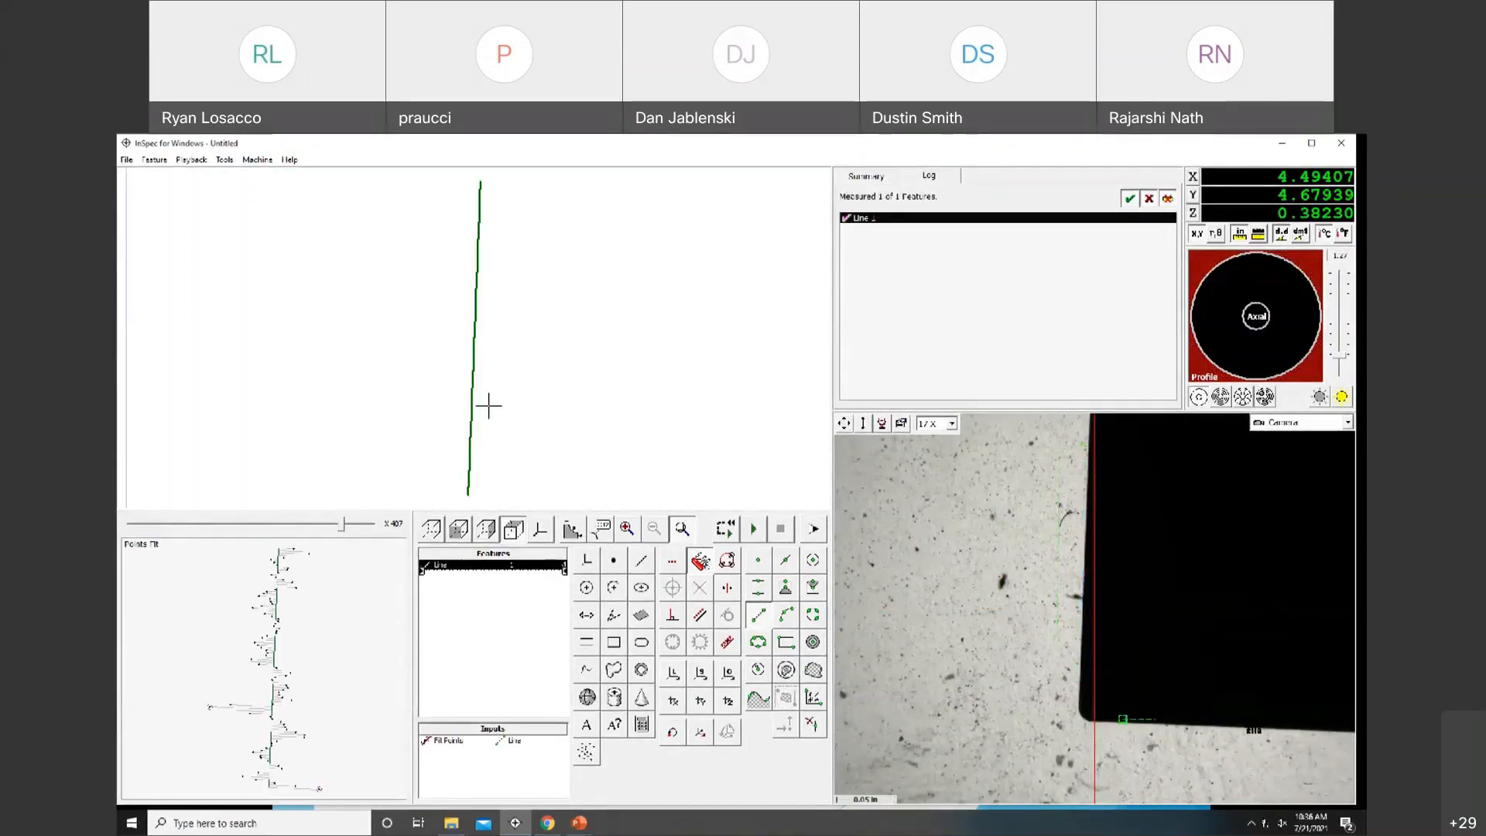
{"action": "left_click", "coordinate": [1331, 729]}
Construct a point at the intersection of the two edge lines and set it as the coordinate system's XYZ origin.
{"action": "left_click", "coordinate": [617, 562]}
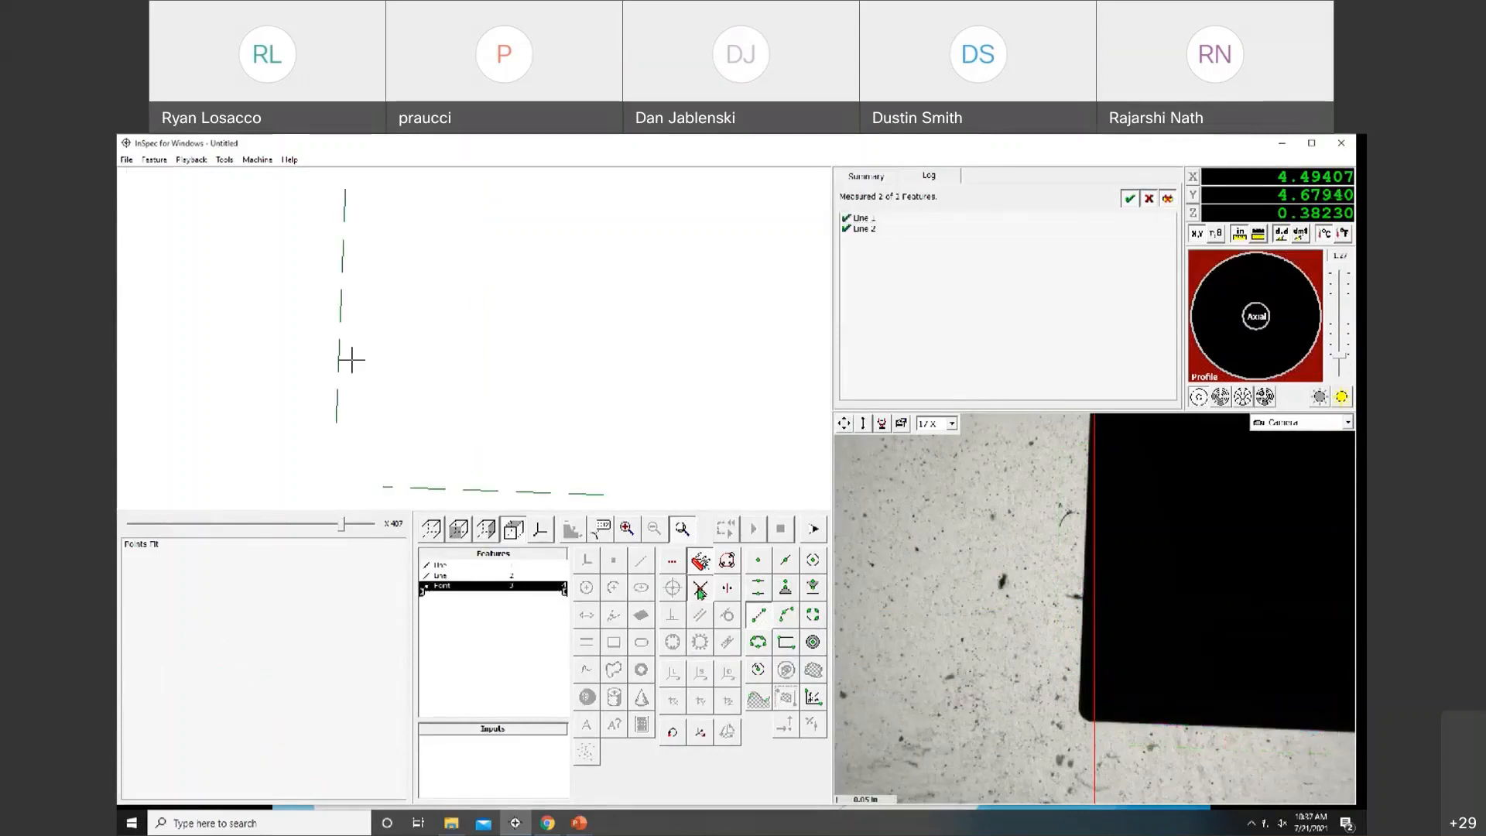
{"action": "left_click", "coordinate": [339, 397]}
{"action": "left_click", "coordinate": [406, 489]}
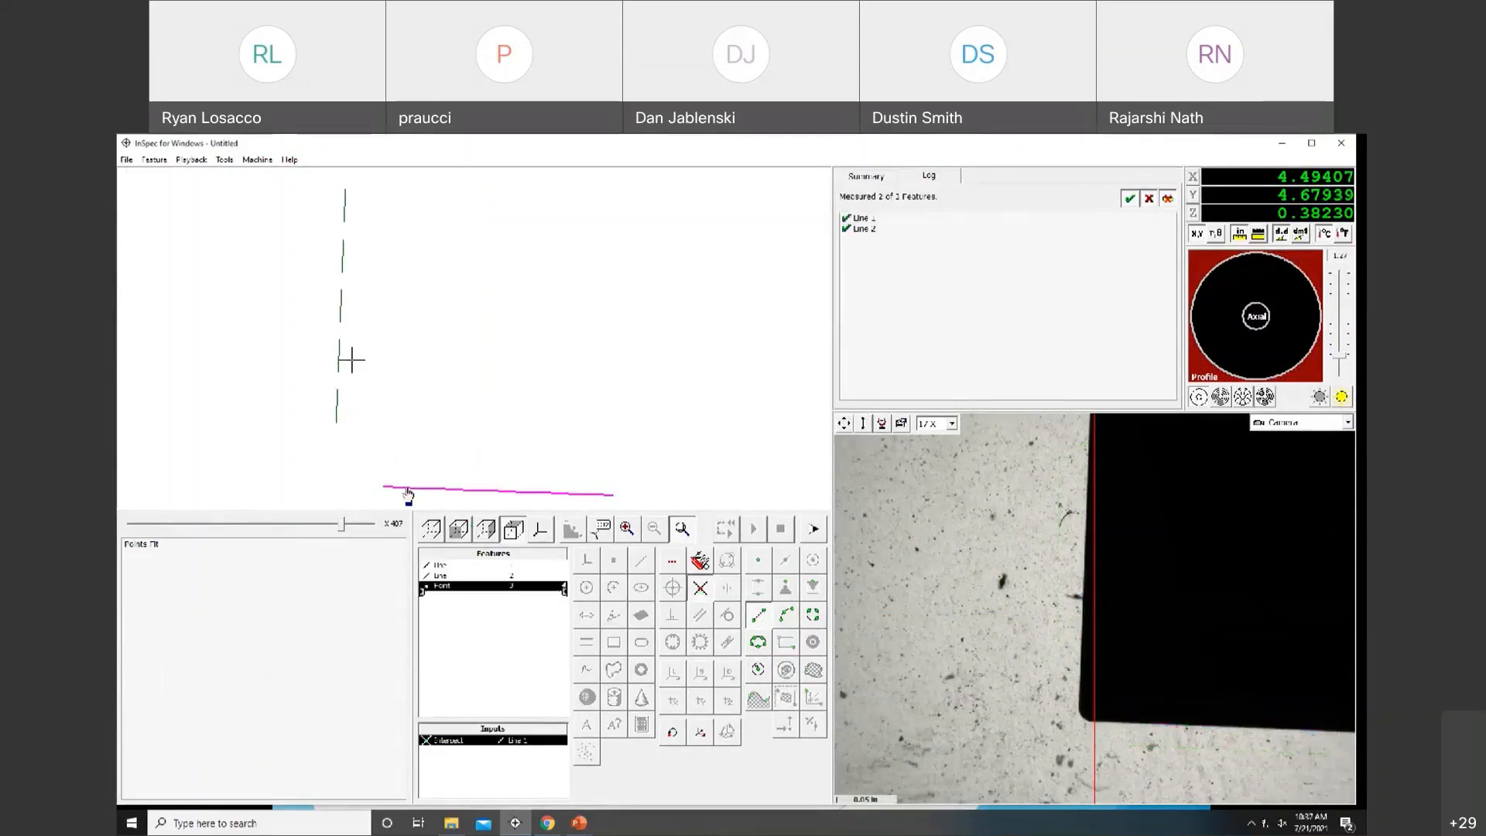
{"action": "left_click", "coordinate": [728, 672]}
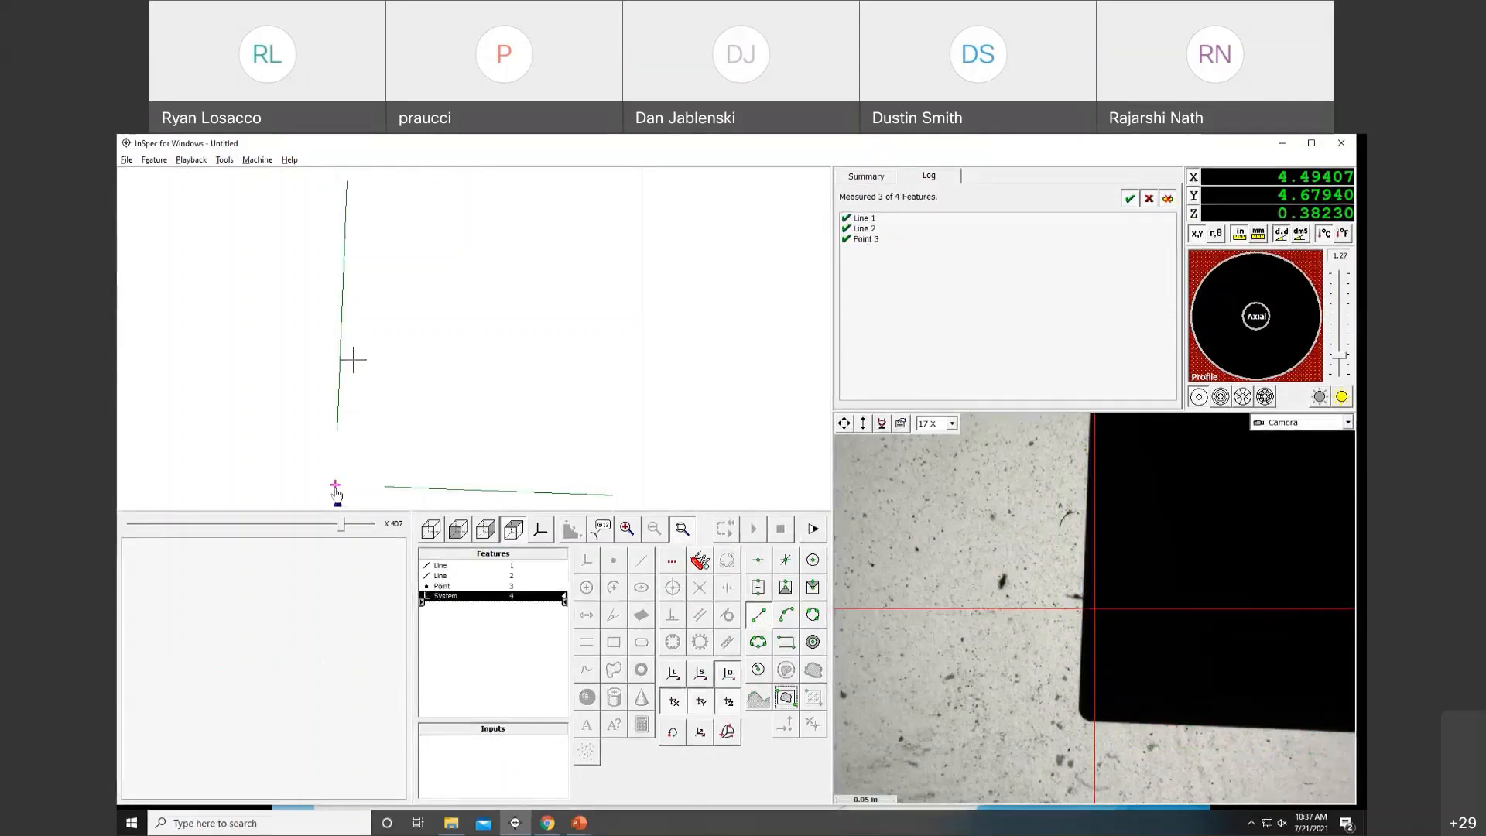
{"action": "left_click", "coordinate": [332, 485]}
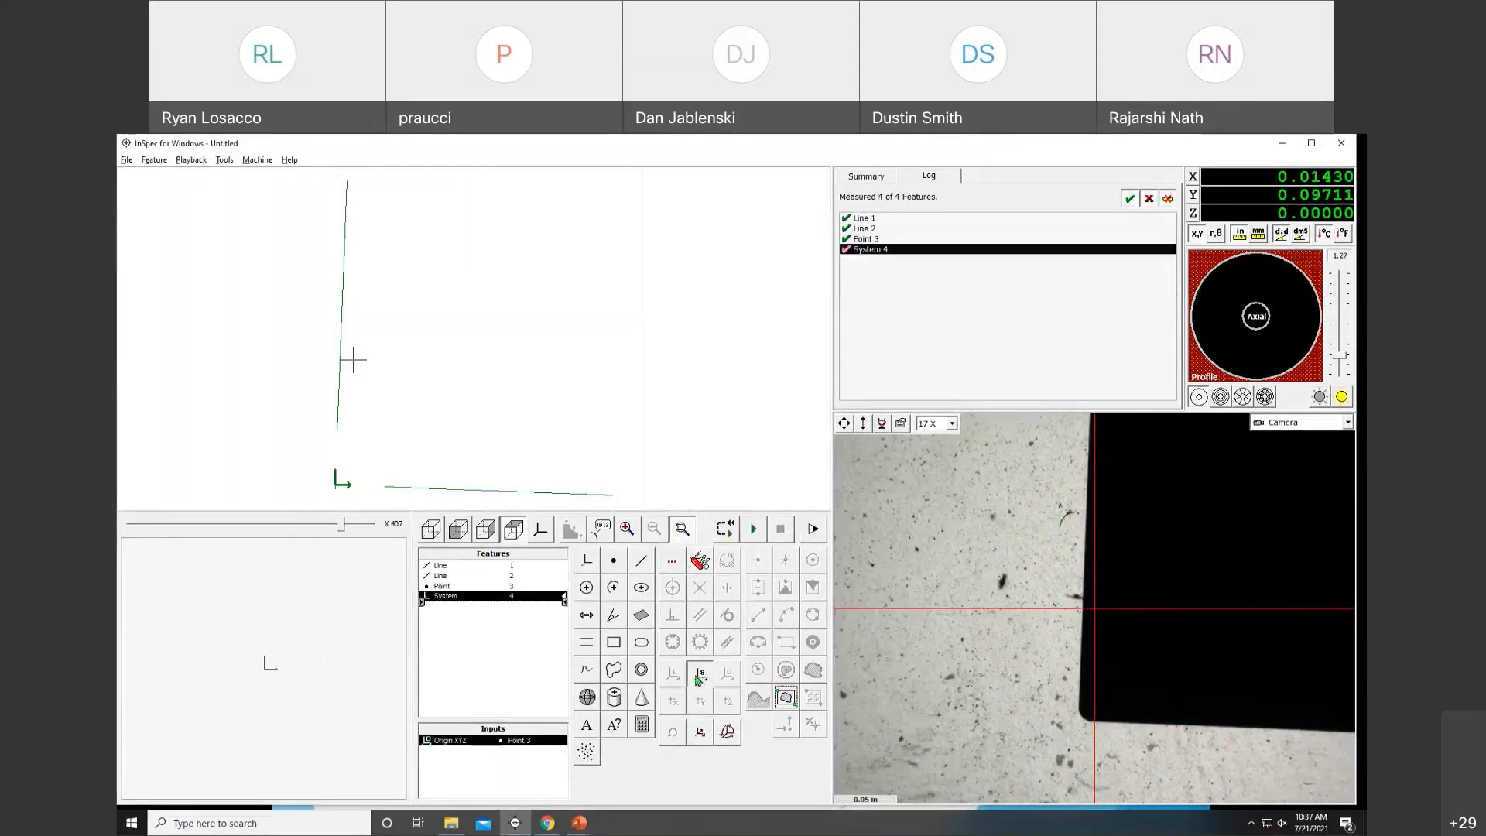
Skew the part coordinate system to the line along the part's lower edge and finish the alignment.
{"action": "left_click", "coordinate": [485, 491]}
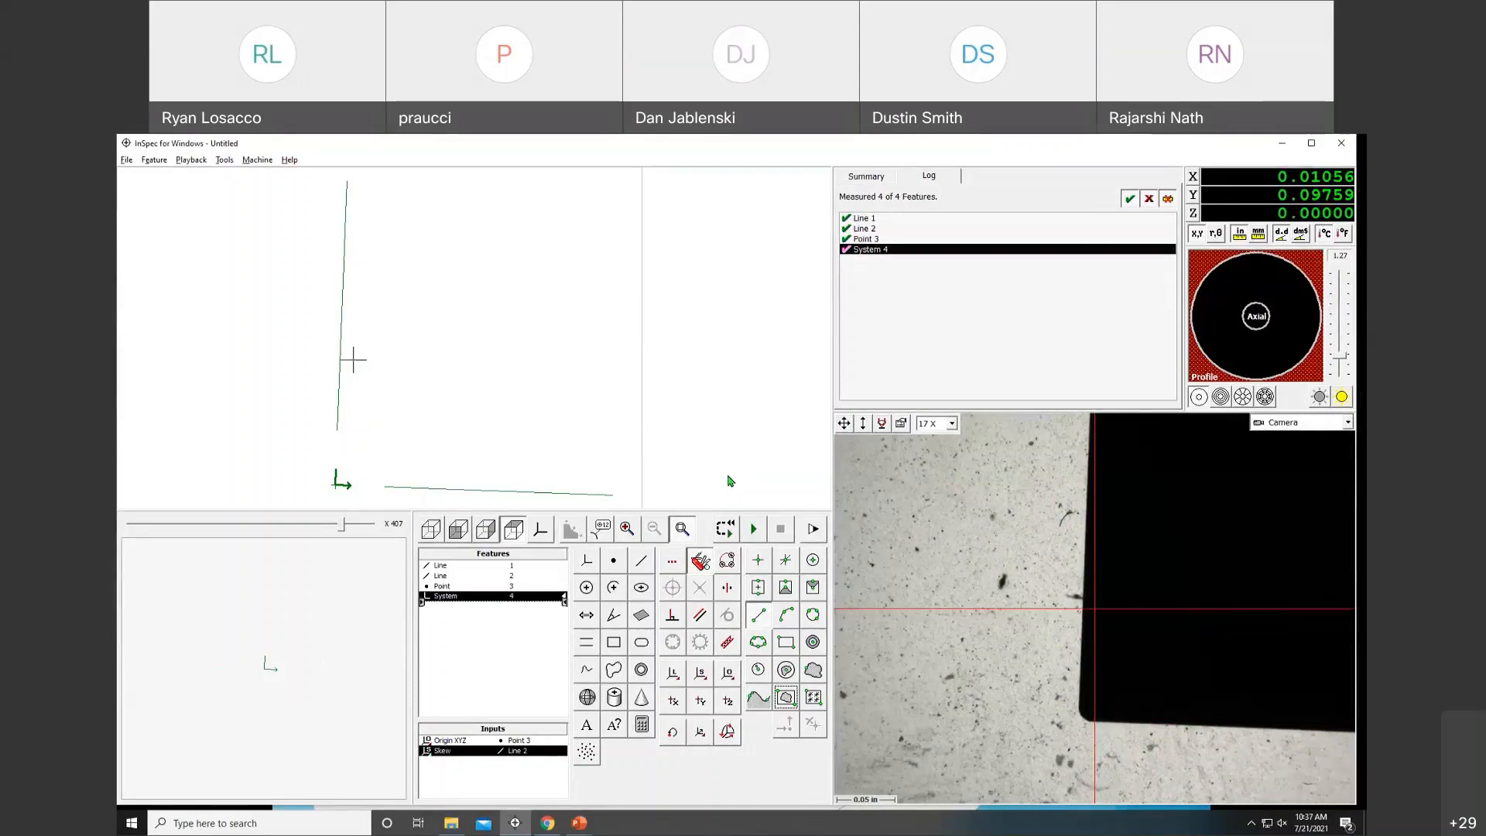
{"action": "left_click", "coordinate": [568, 531]}
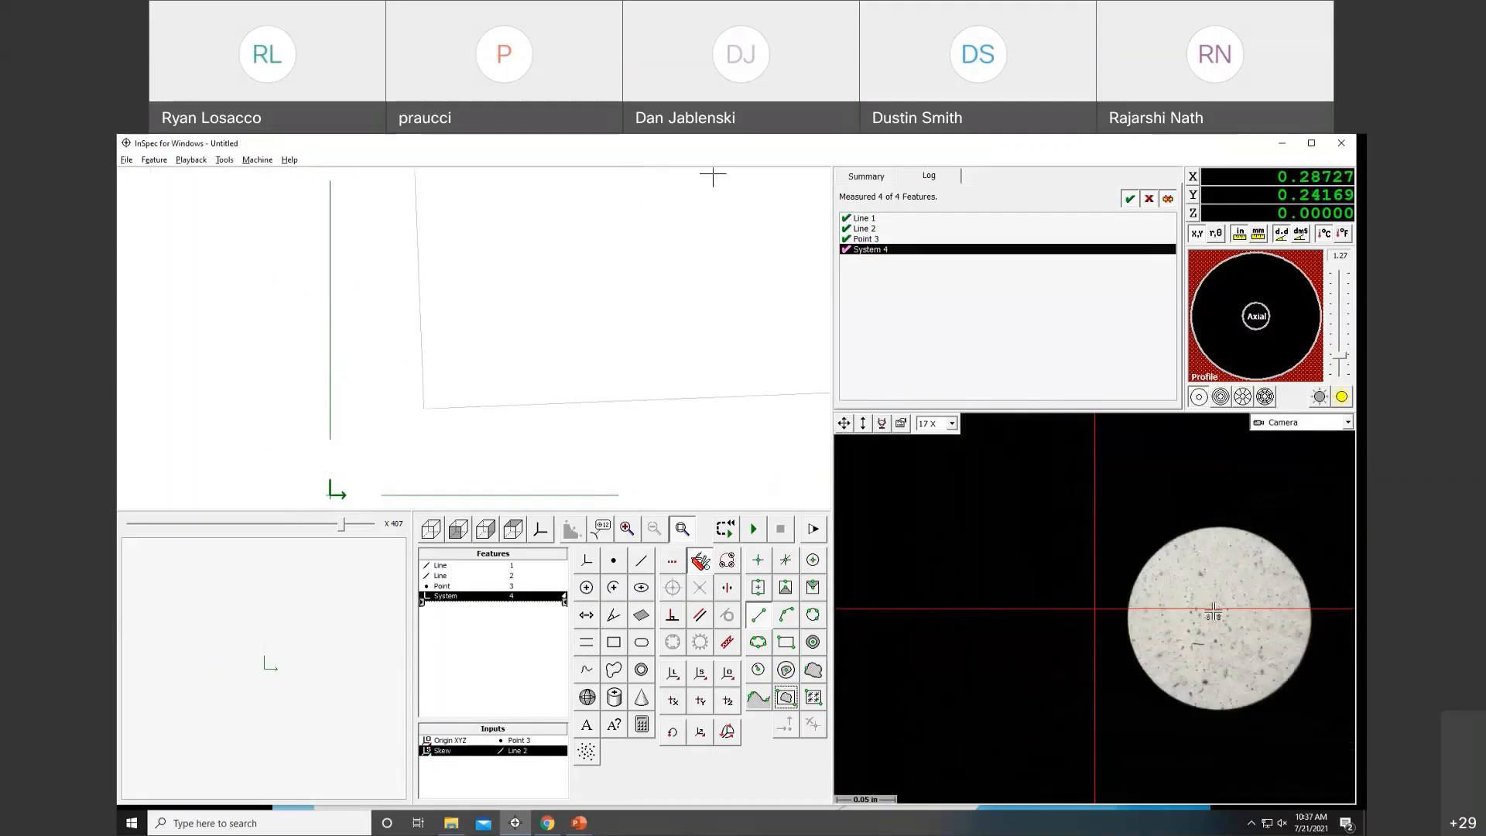
Measure the round hole as a circle from three points on its edge and place a new coordinate origin at its centre.
{"action": "right_click", "coordinate": [1214, 612]}
{"action": "left_click", "coordinate": [1223, 617]}
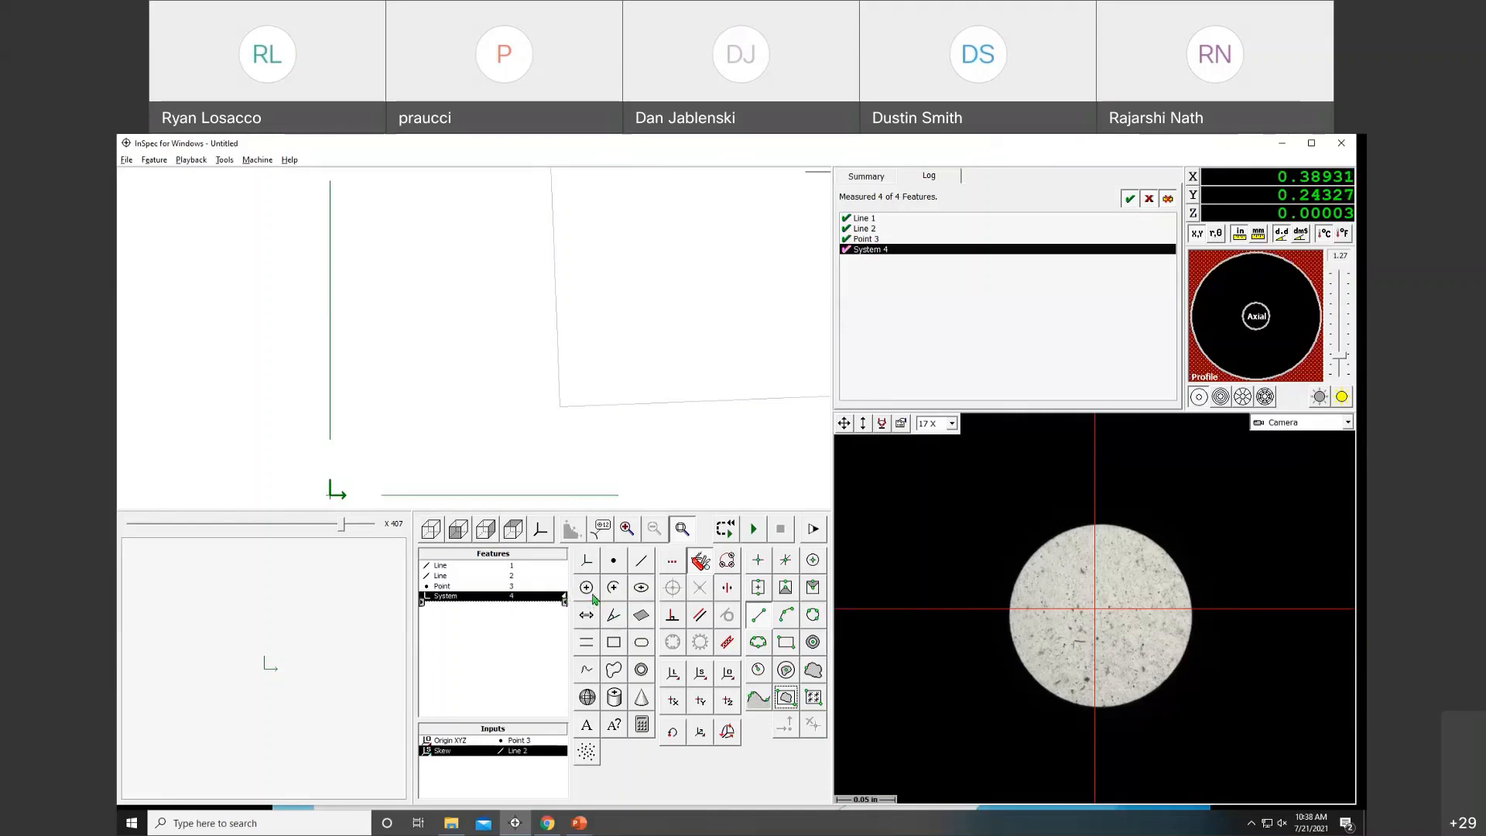
{"action": "left_click", "coordinate": [589, 592]}
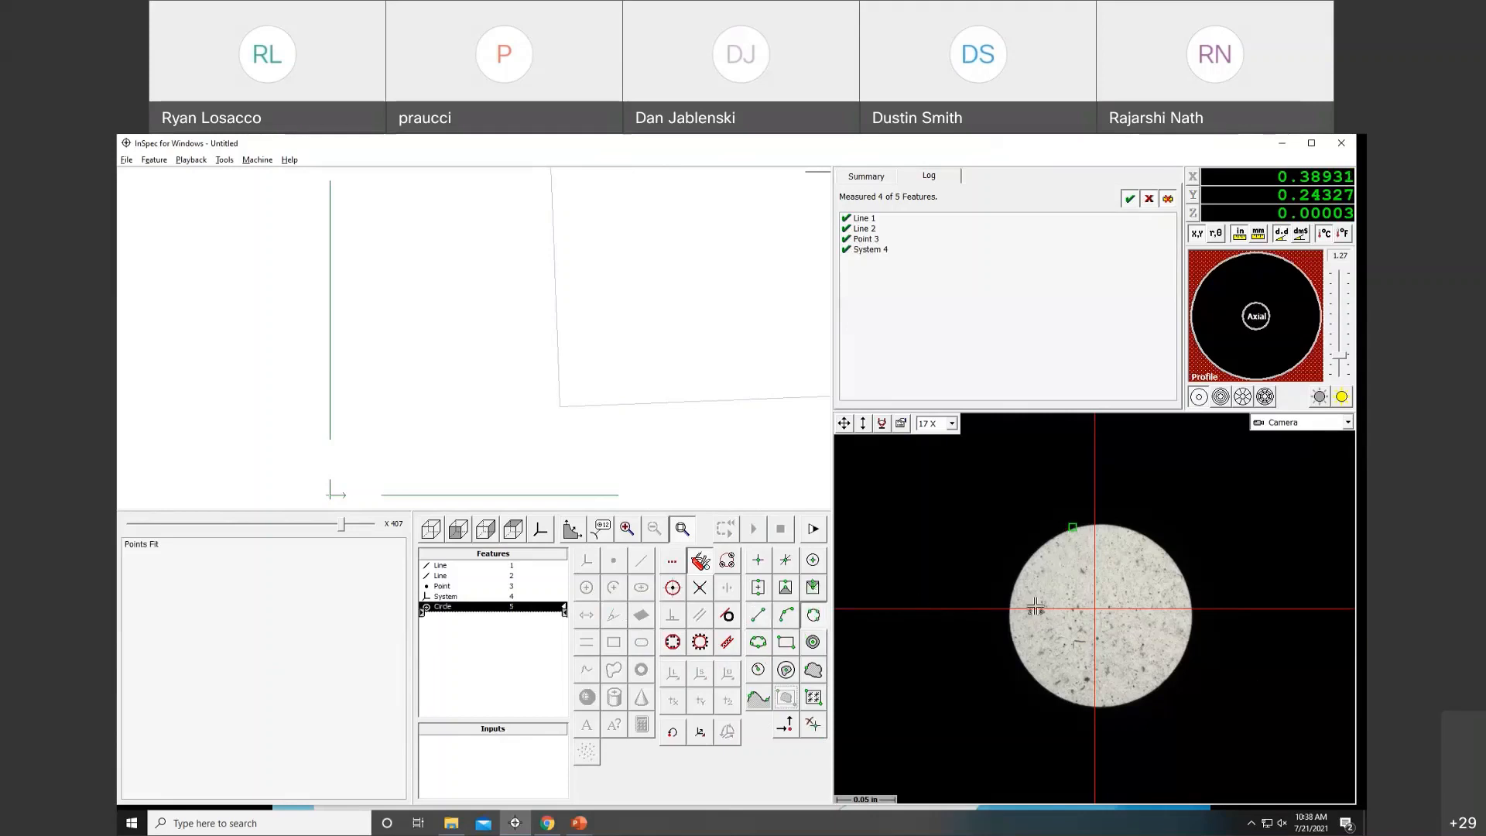
{"action": "left_click", "coordinate": [1014, 638]}
{"action": "left_click", "coordinate": [1168, 670]}
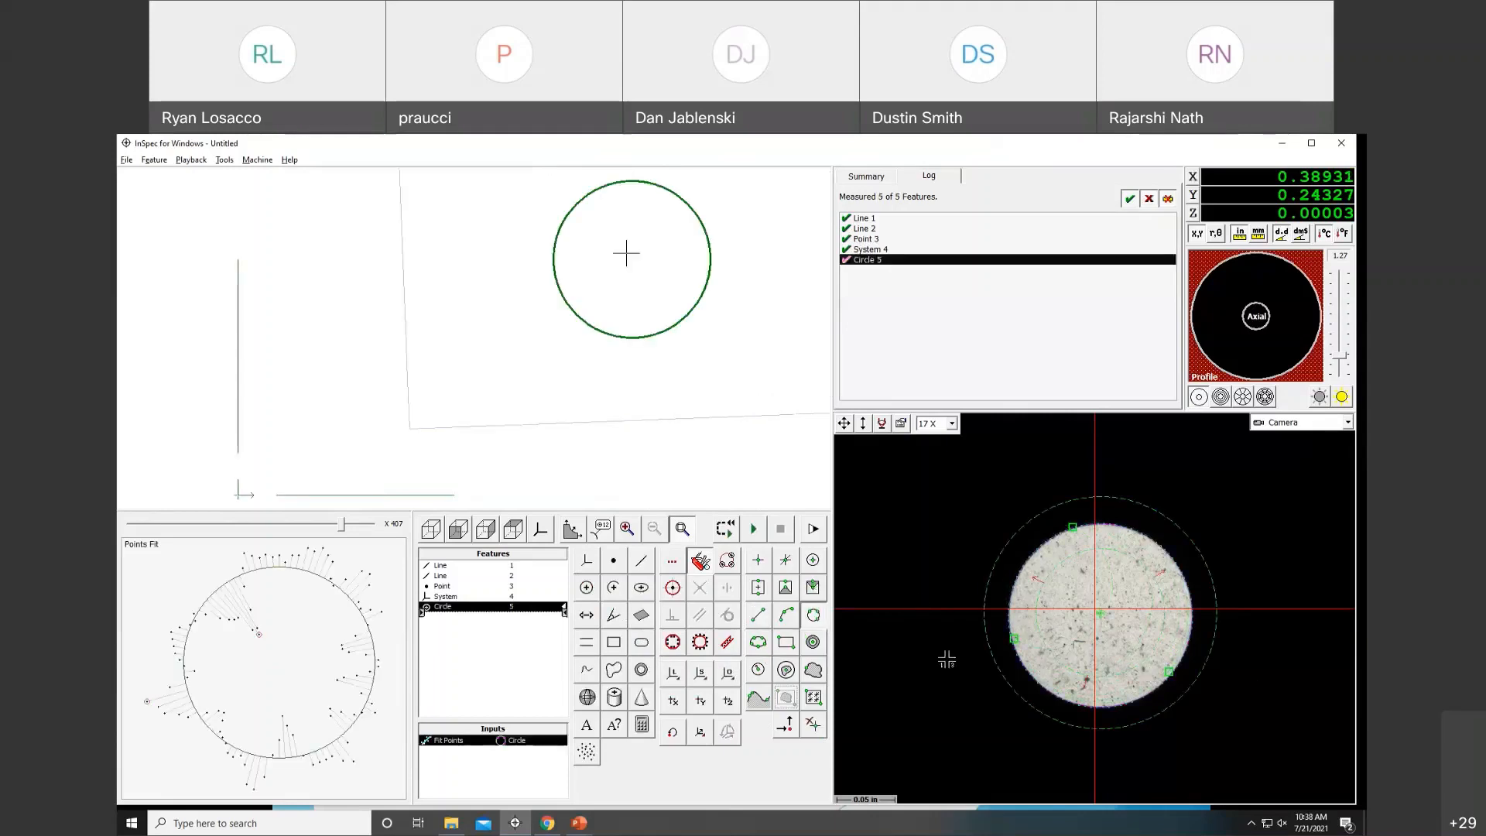
{"action": "left_click", "coordinate": [728, 675]}
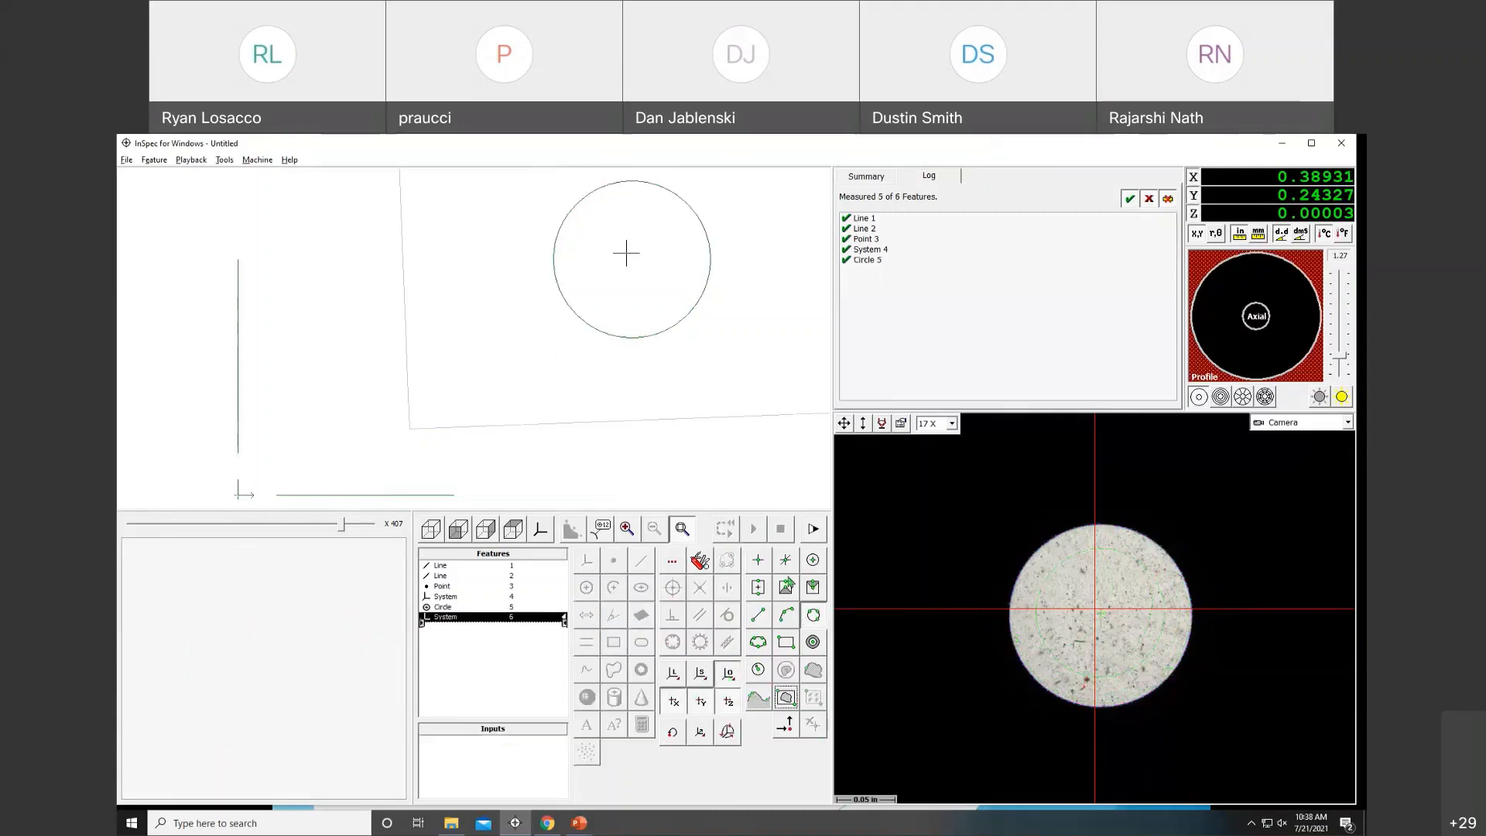
{"action": "left_click", "coordinate": [686, 336]}
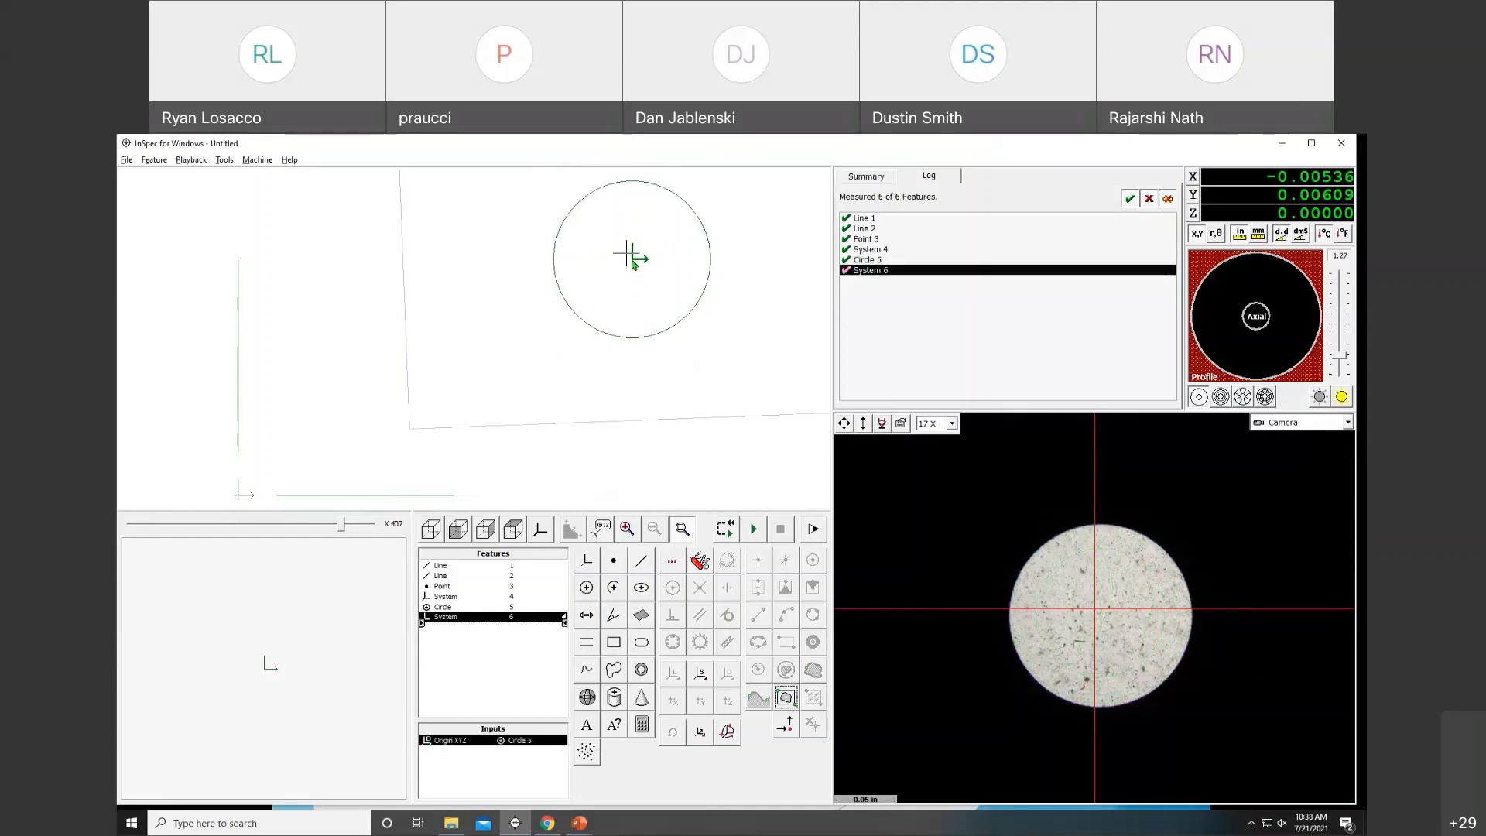
Centre the camera on the hole's upper edge at 48 X magnification and autofocus there.
{"action": "right_click", "coordinate": [1093, 533]}
{"action": "left_click", "coordinate": [1122, 532]}
{"action": "left_click", "coordinate": [952, 424]}
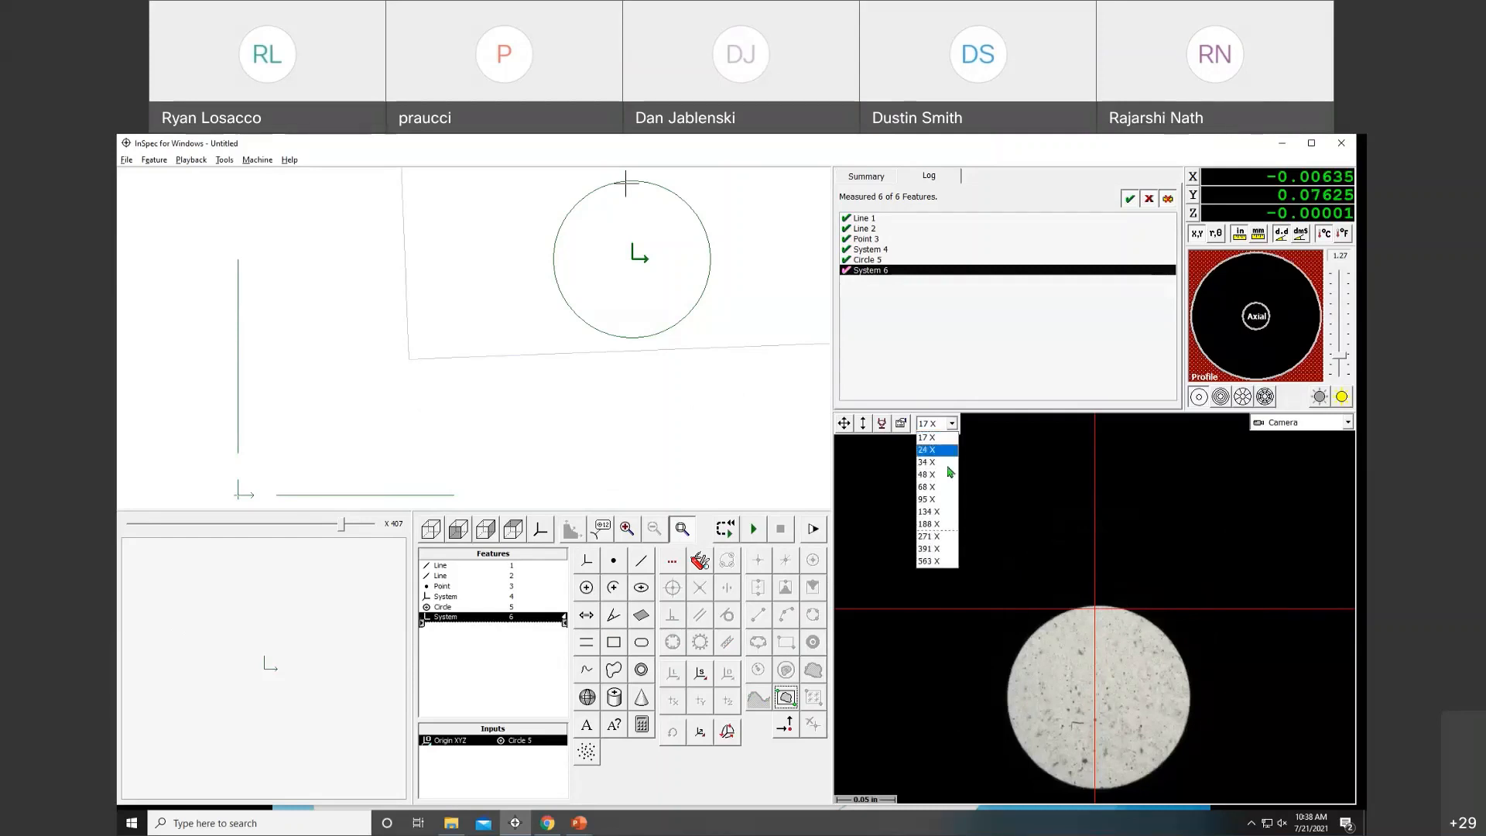
{"action": "left_click", "coordinate": [946, 474]}
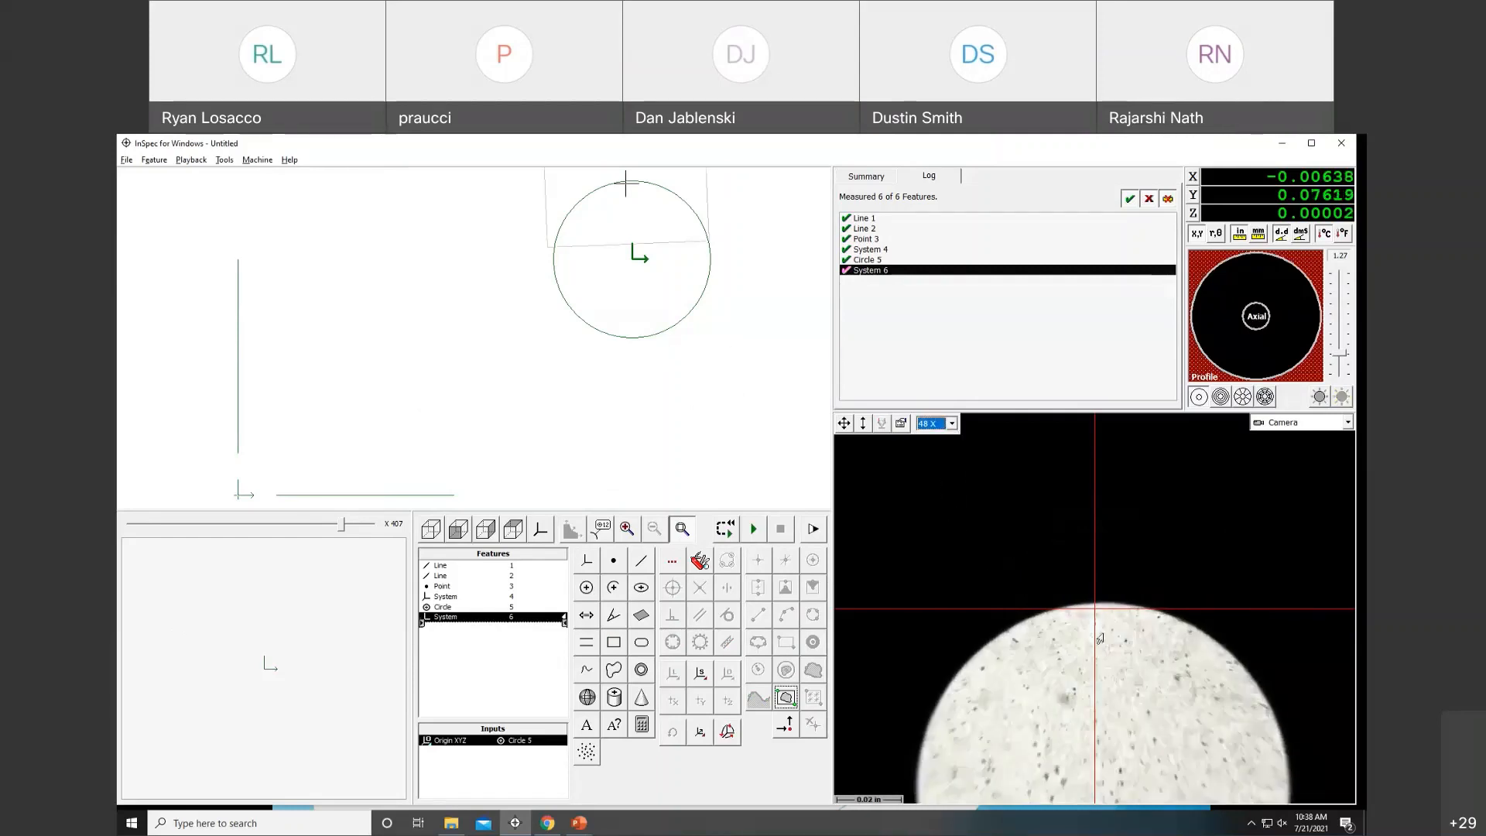
{"action": "right_click", "coordinate": [1093, 602]}
{"action": "left_click", "coordinate": [1126, 609]}
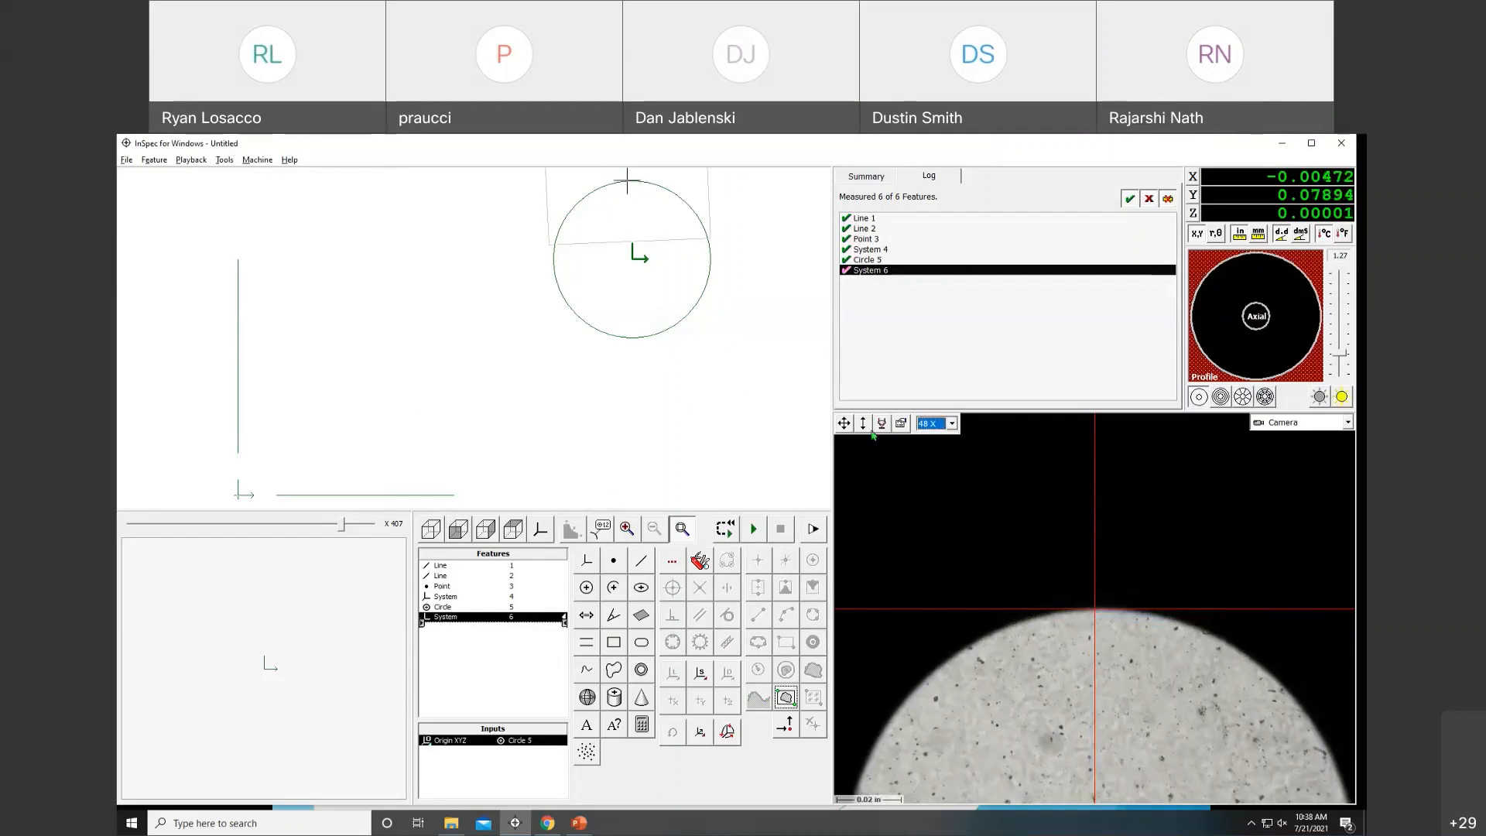
{"action": "left_click", "coordinate": [882, 424]}
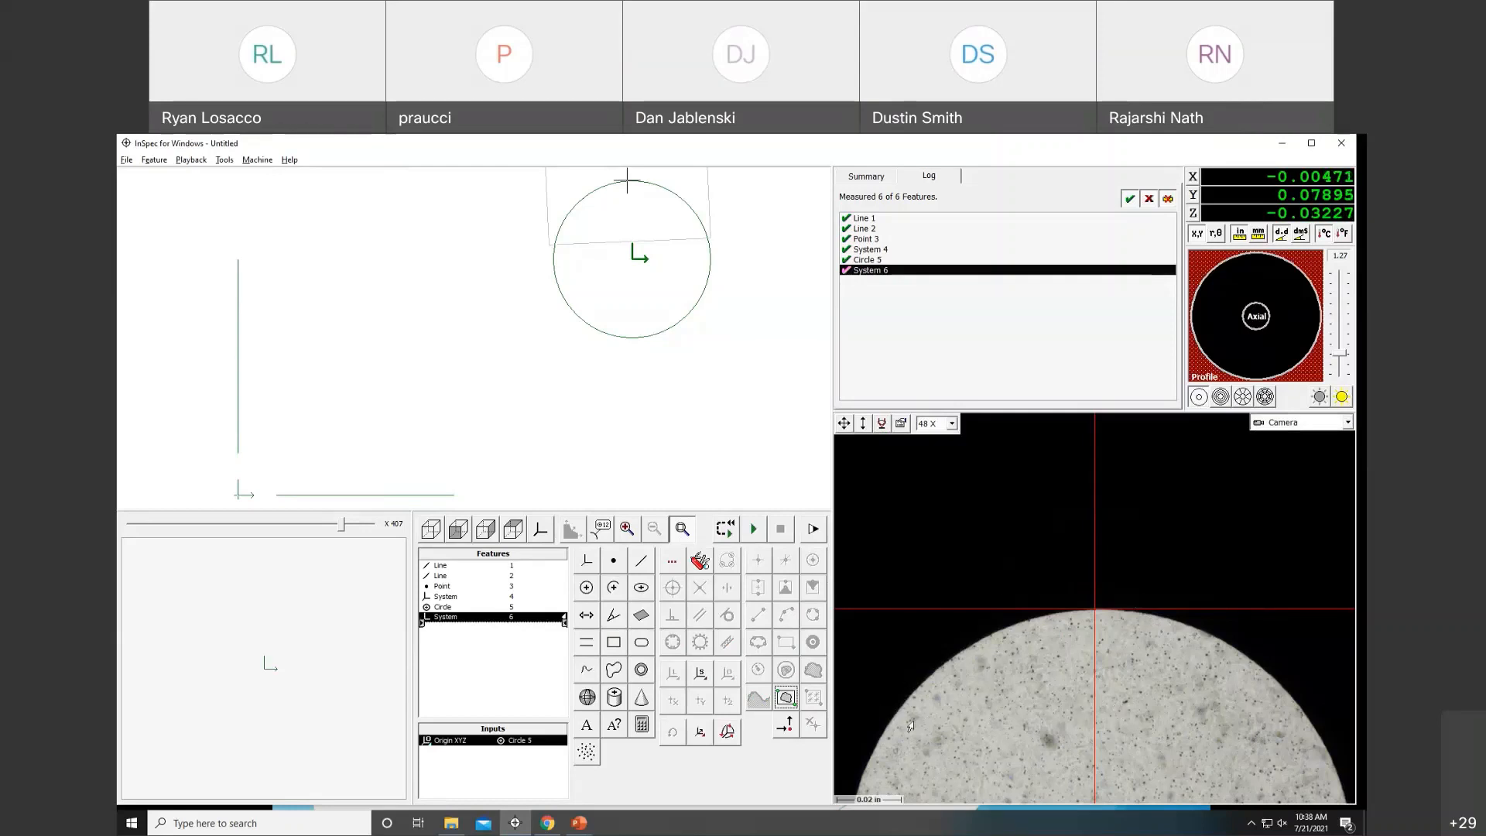
Start a circle with a Best Edge target on the hole's upper edge and create copies rotated by 1 degree about System 6.
{"action": "left_click", "coordinate": [587, 587]}
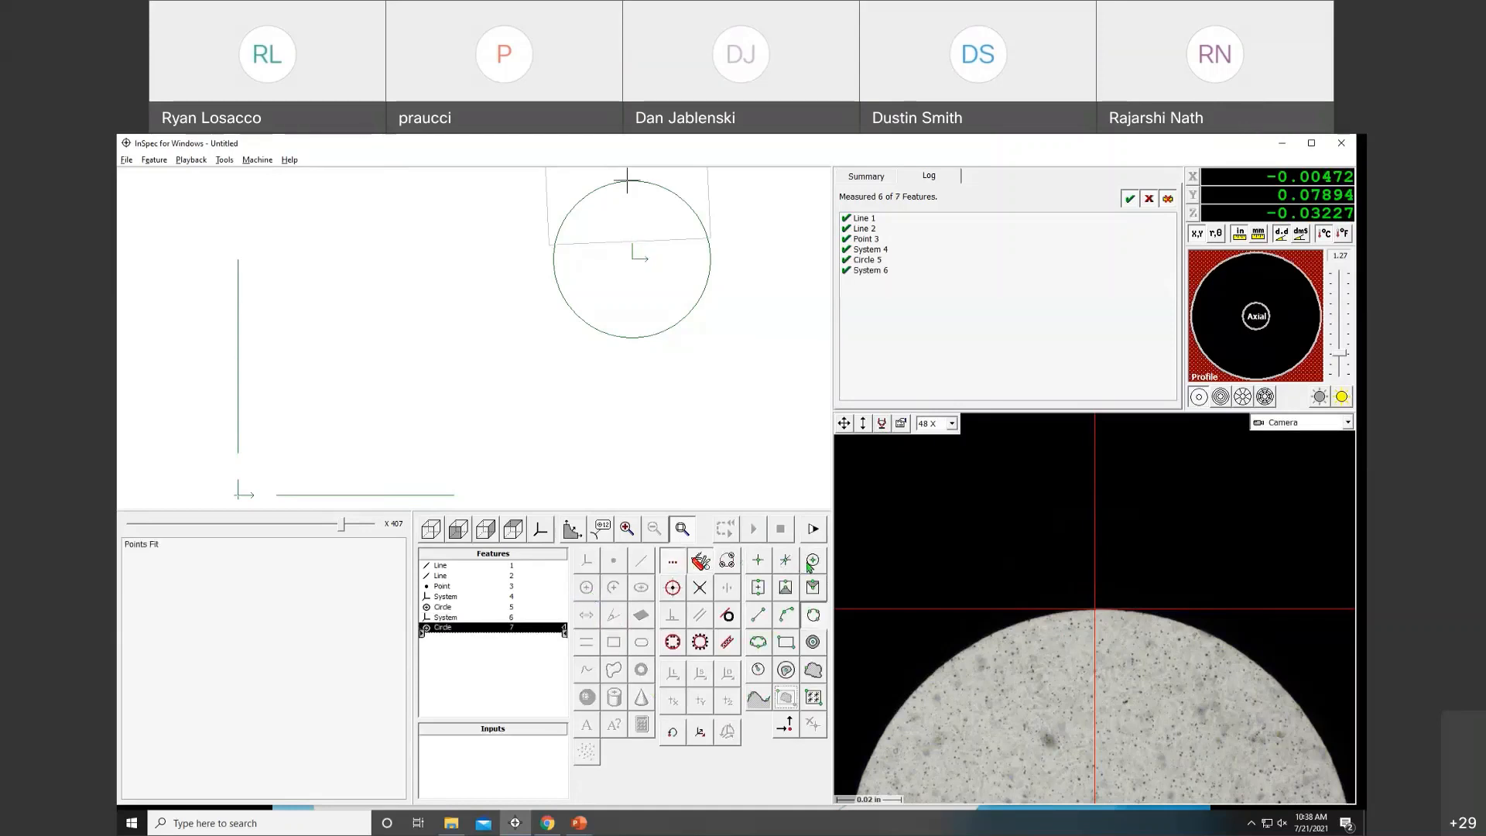
{"action": "left_click", "coordinate": [1096, 609]}
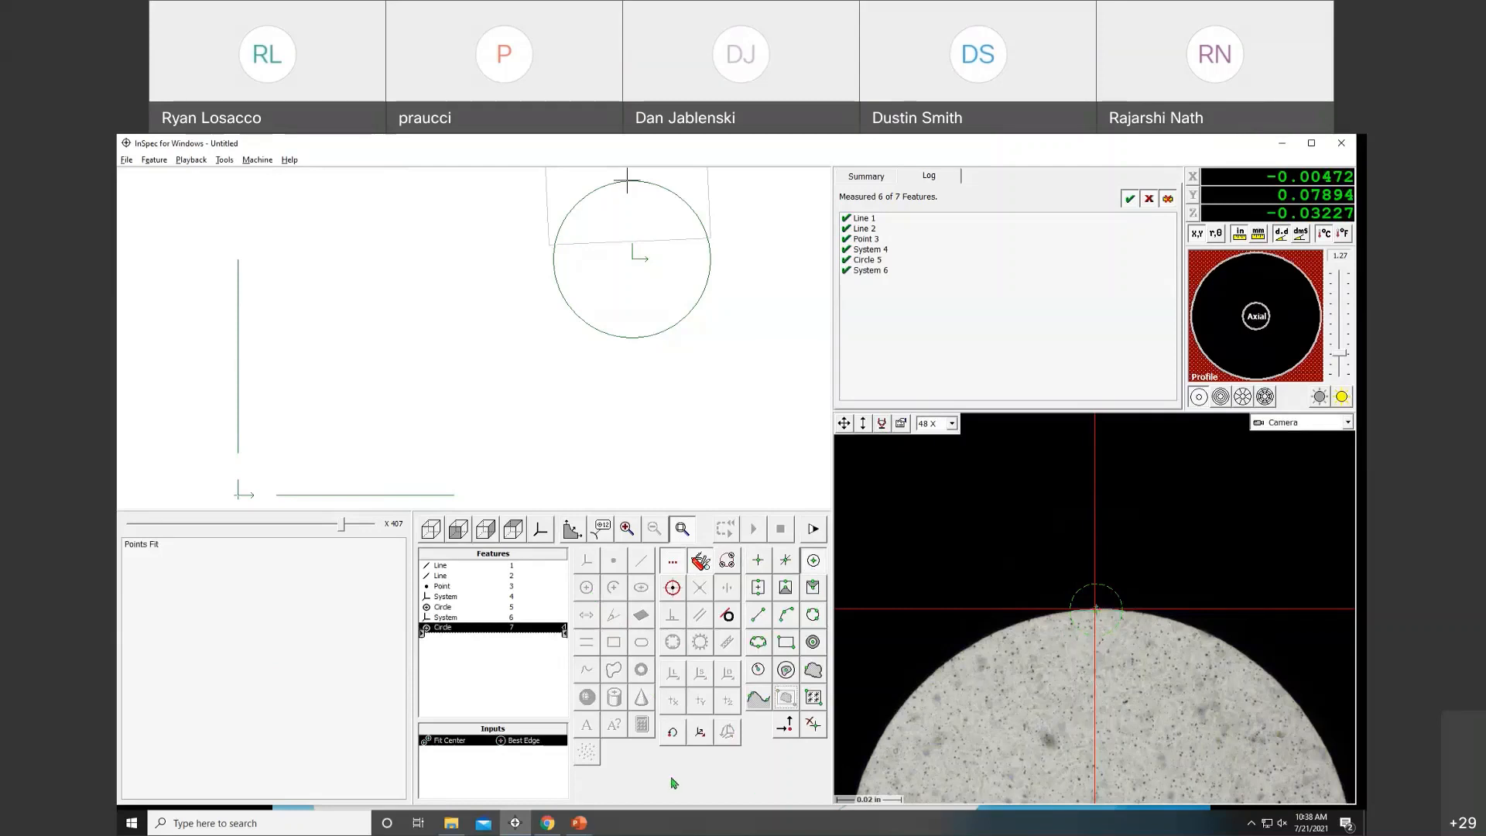
{"action": "right_click", "coordinate": [510, 745]}
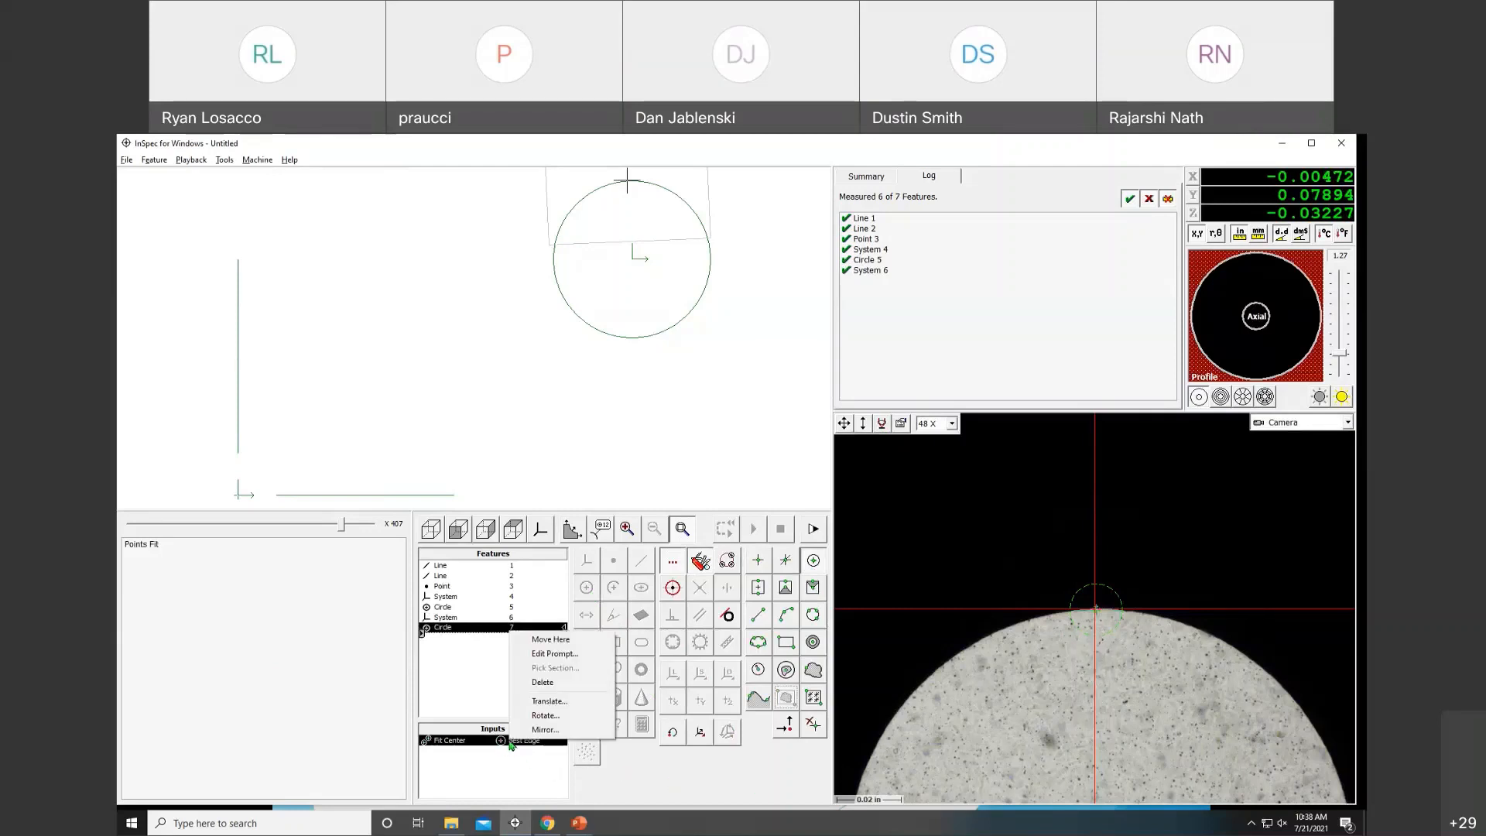
{"action": "left_click", "coordinate": [566, 717]}
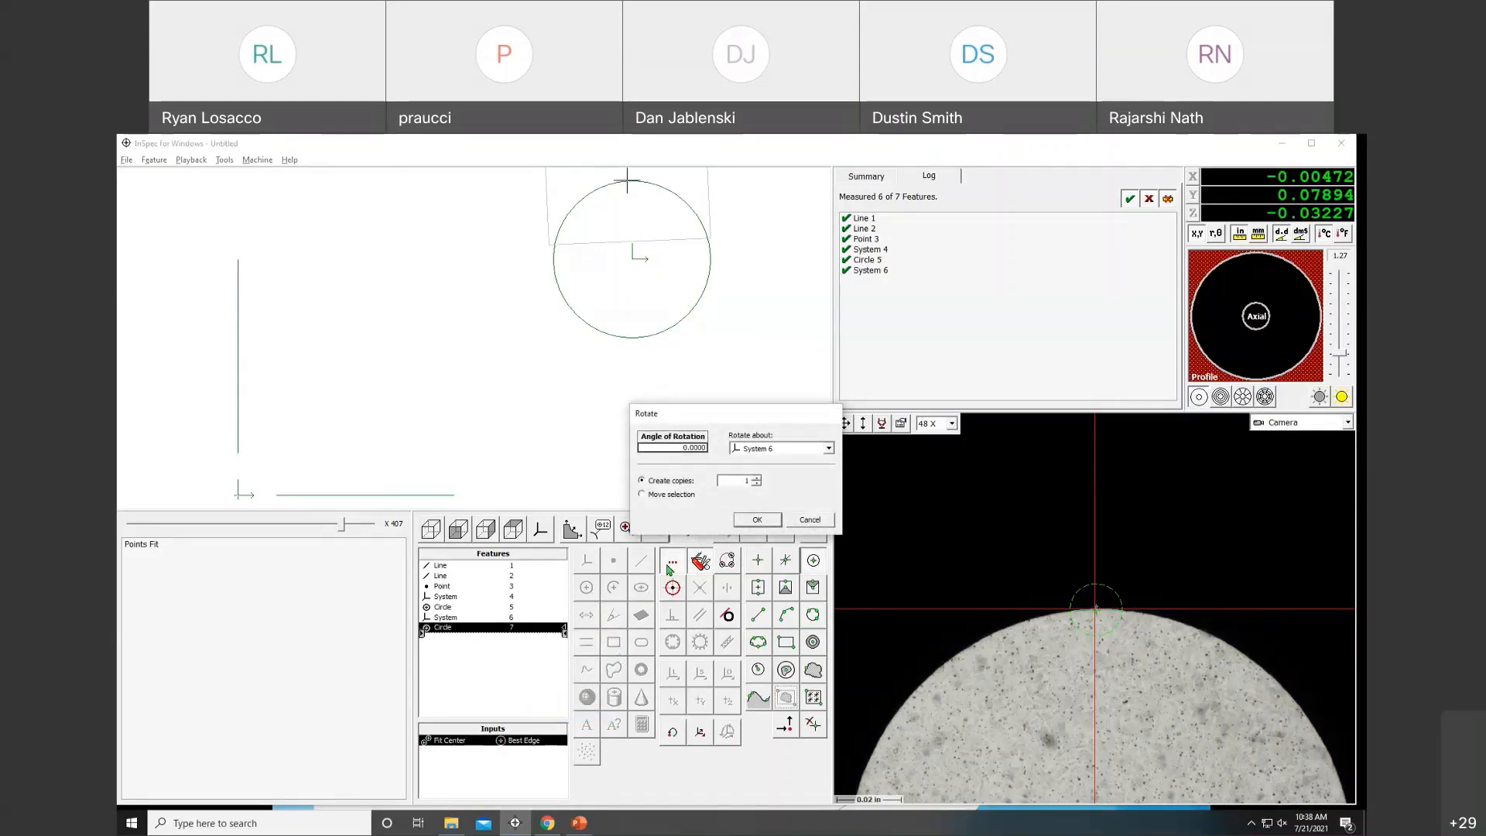
{"action": "type", "text": "1"}
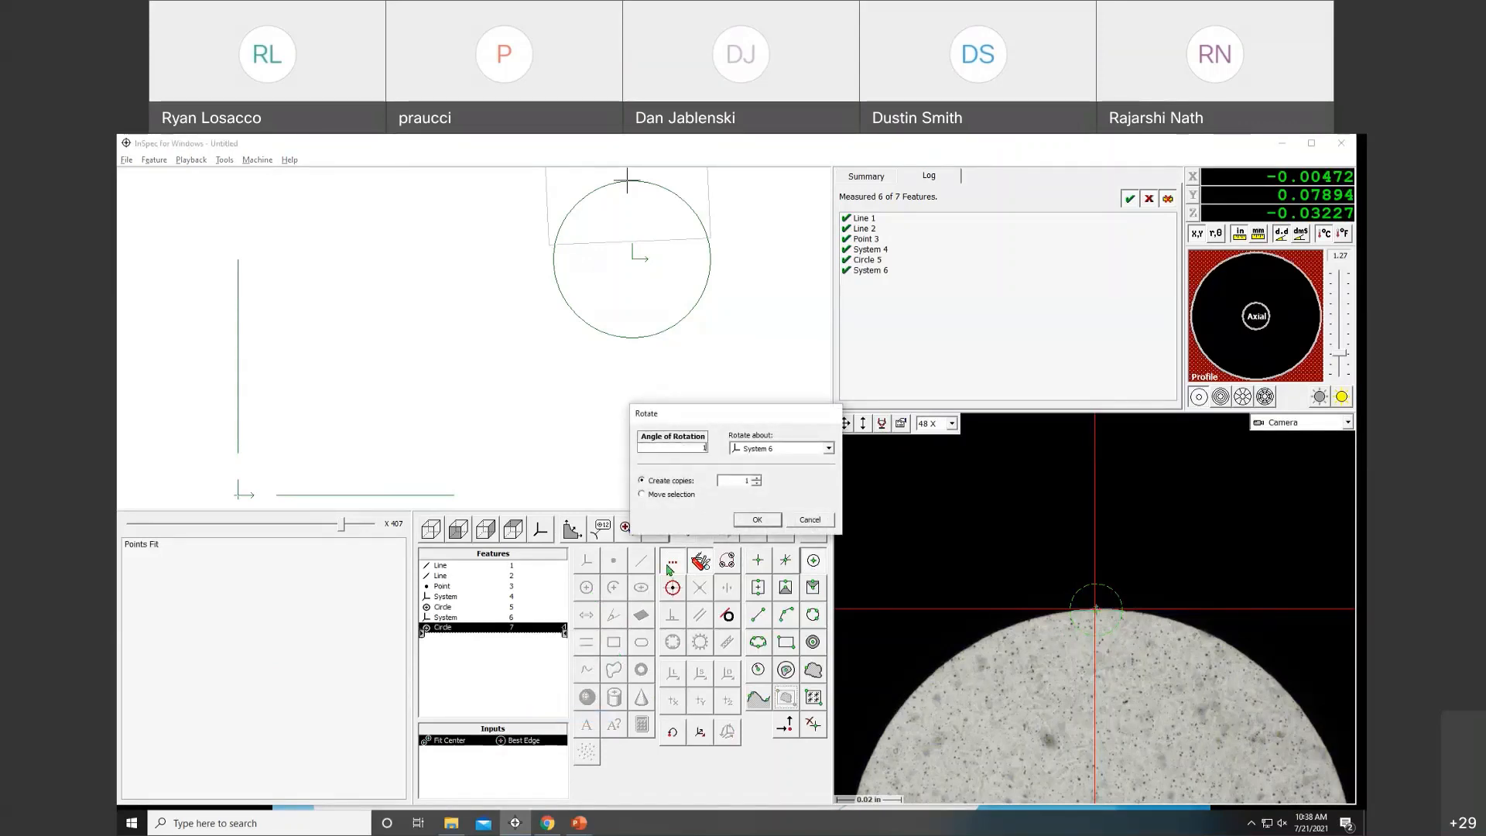
{"action": "double_click", "coordinate": [731, 481]}
{"action": "left_click", "coordinate": [759, 519]}
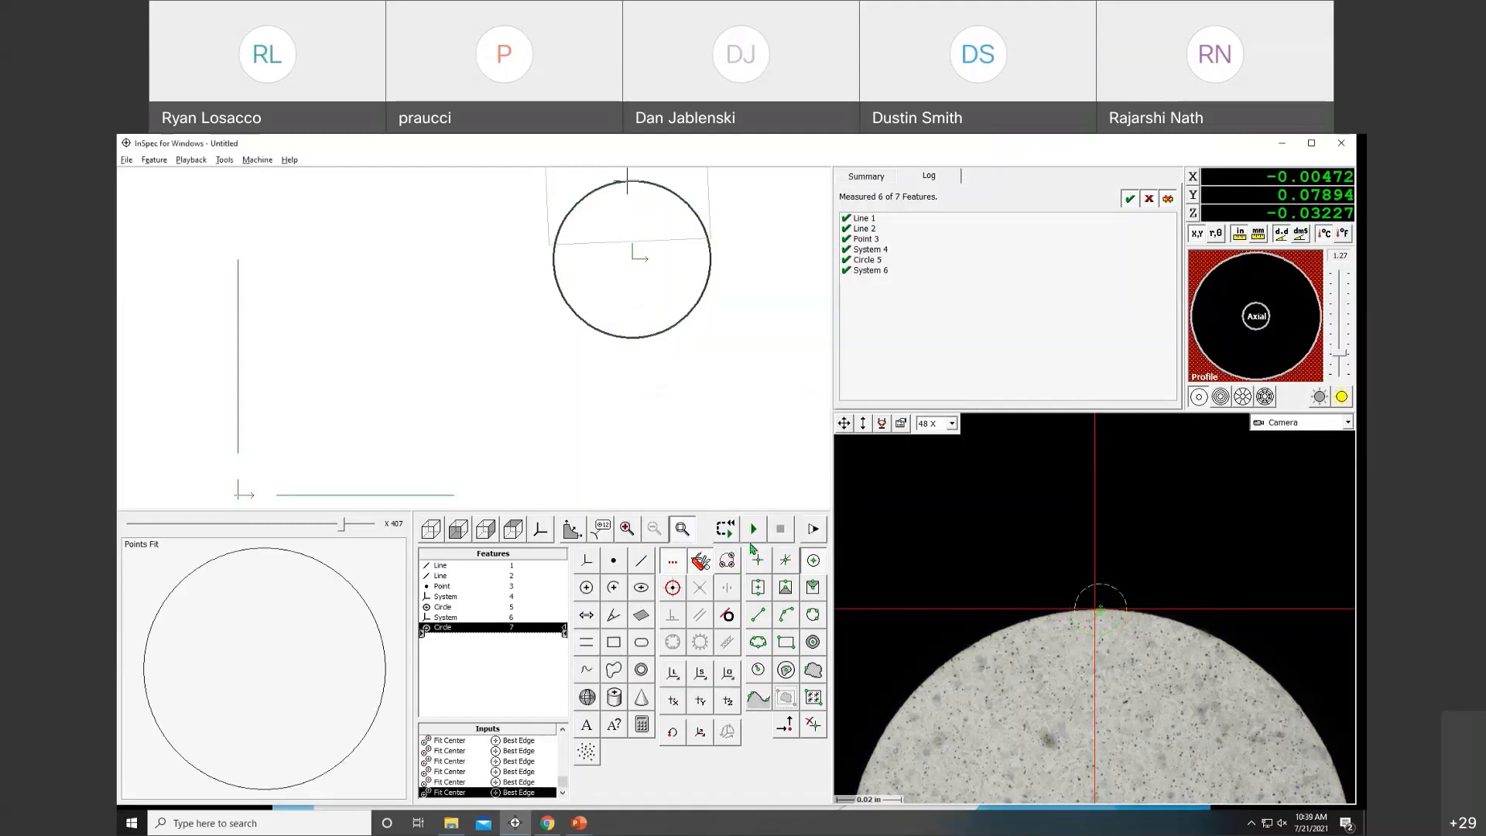
Remeasure the new circle with its rotated edge targets.
{"action": "right_click", "coordinate": [533, 628]}
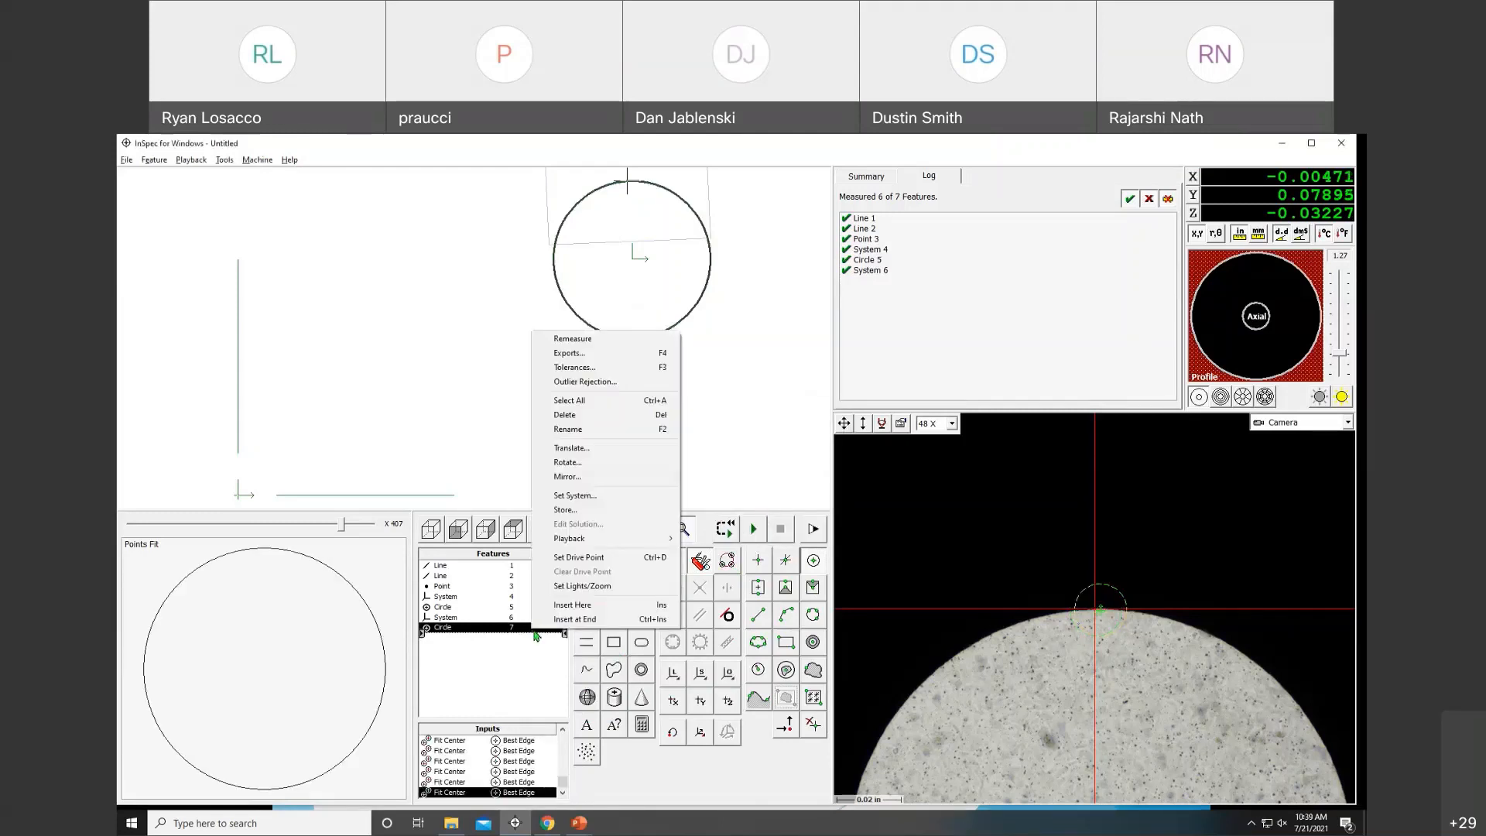
{"action": "left_click", "coordinate": [639, 346]}
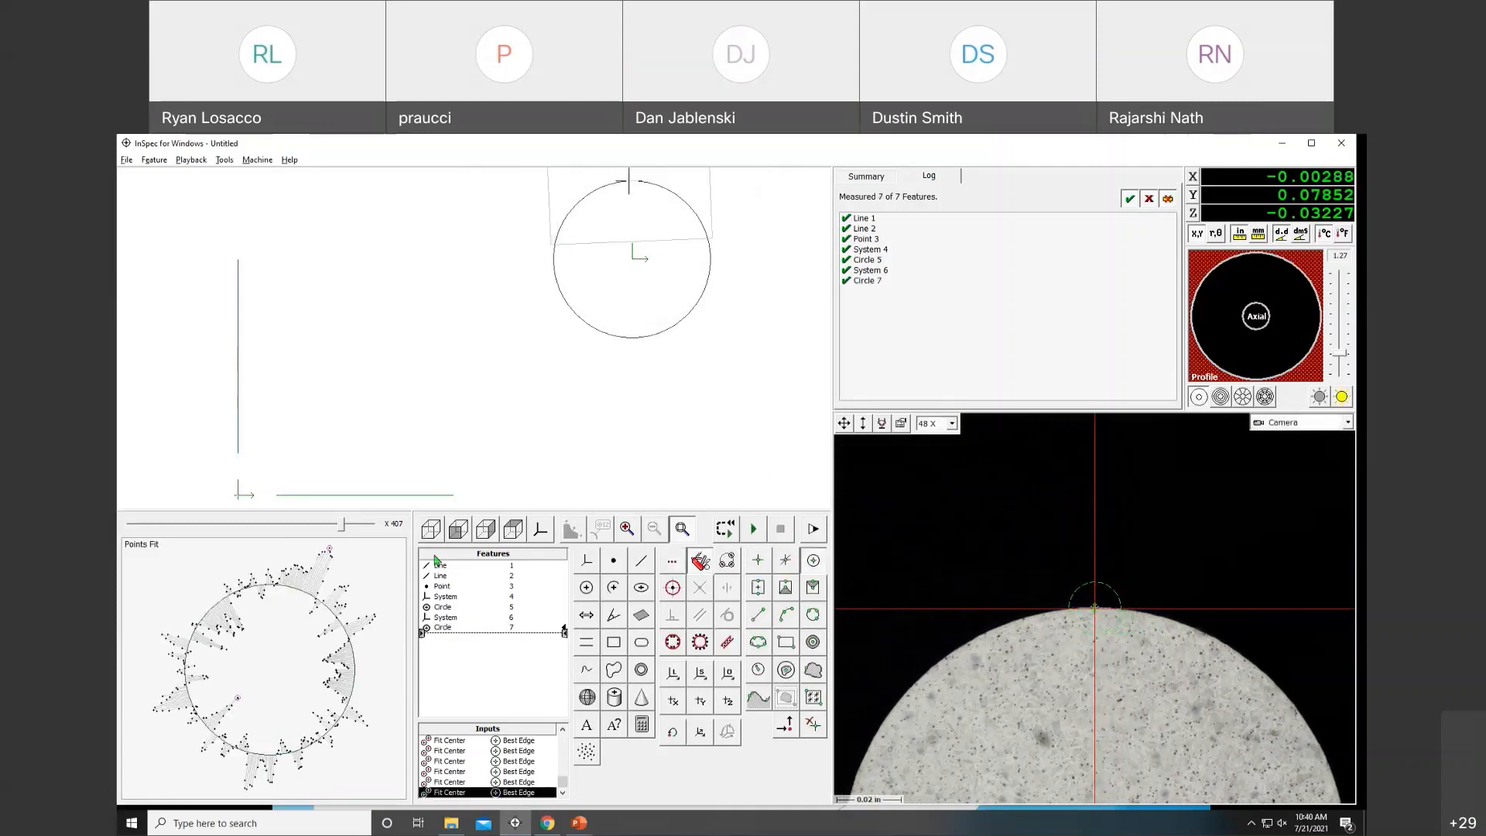
Examine Circle 7's points fit in an enlarged view with the deviation magnification reduced to X 82.
{"action": "right_click", "coordinate": [321, 578]}
{"action": "left_click", "coordinate": [363, 593]}
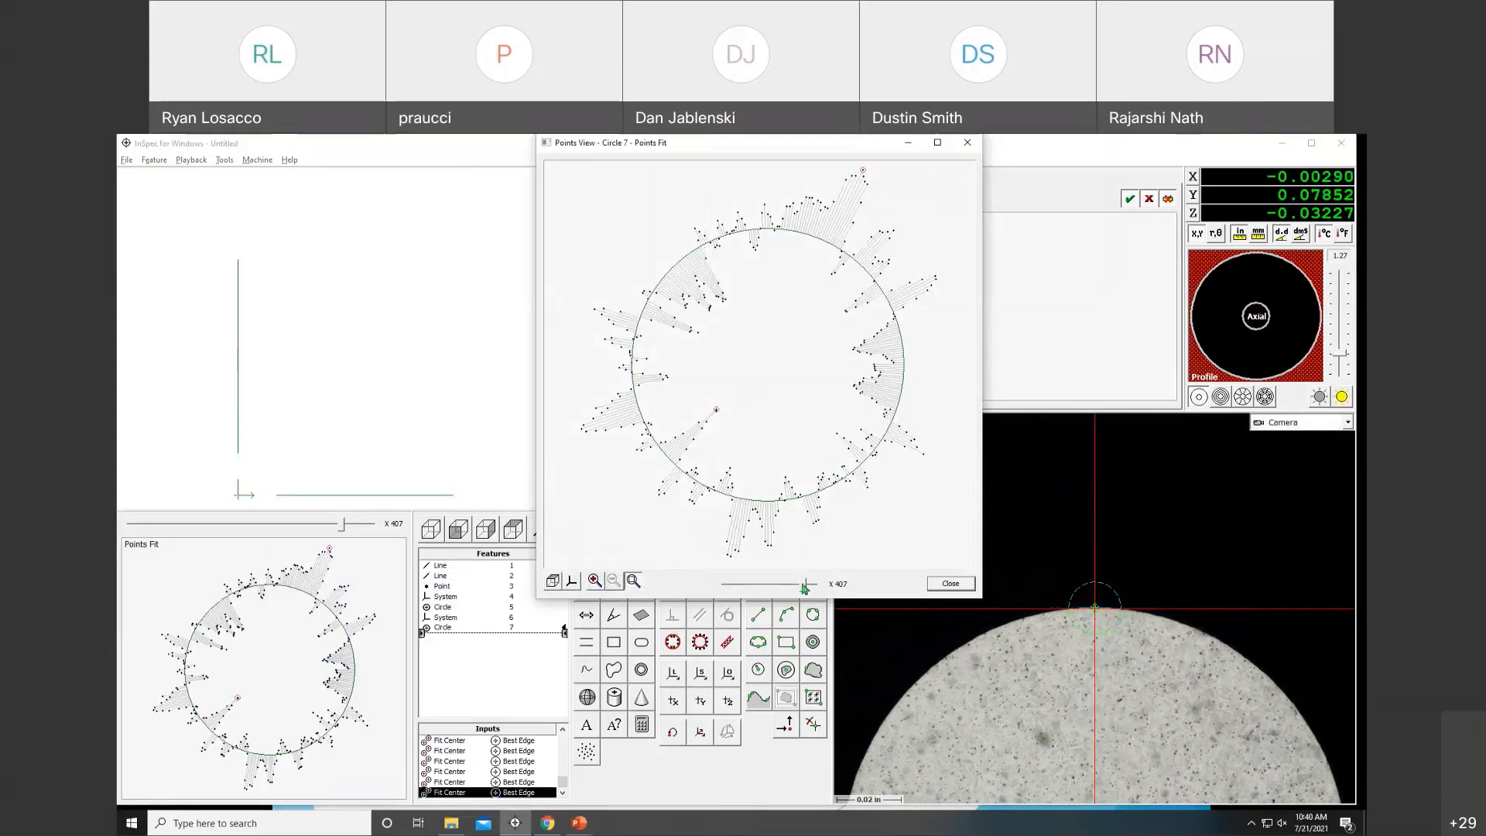
{"action": "left_click_drag", "start_coordinate": [807, 585], "coordinate": [784, 586]}
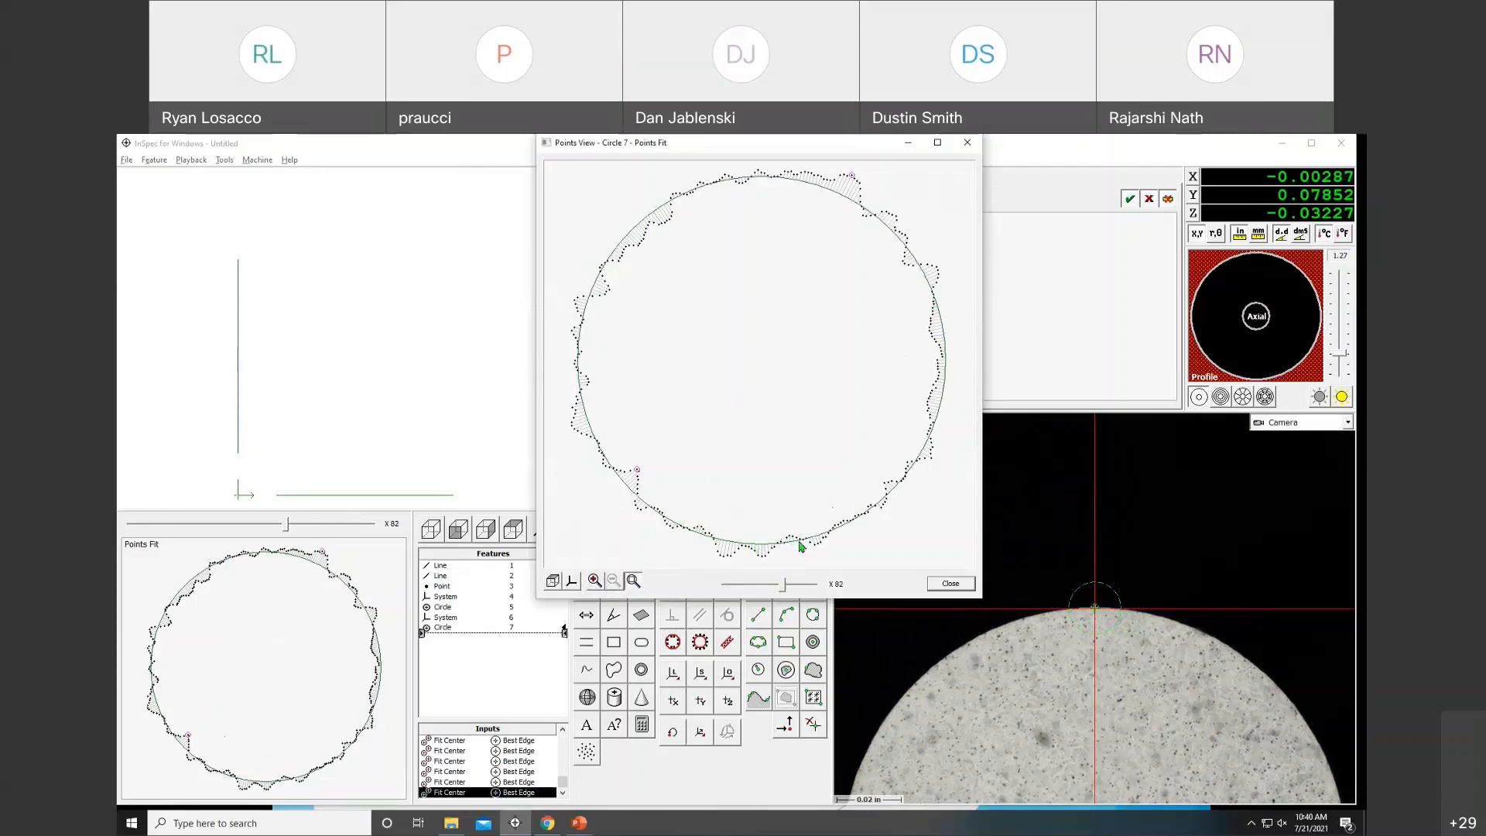
{"action": "left_click", "coordinate": [952, 584]}
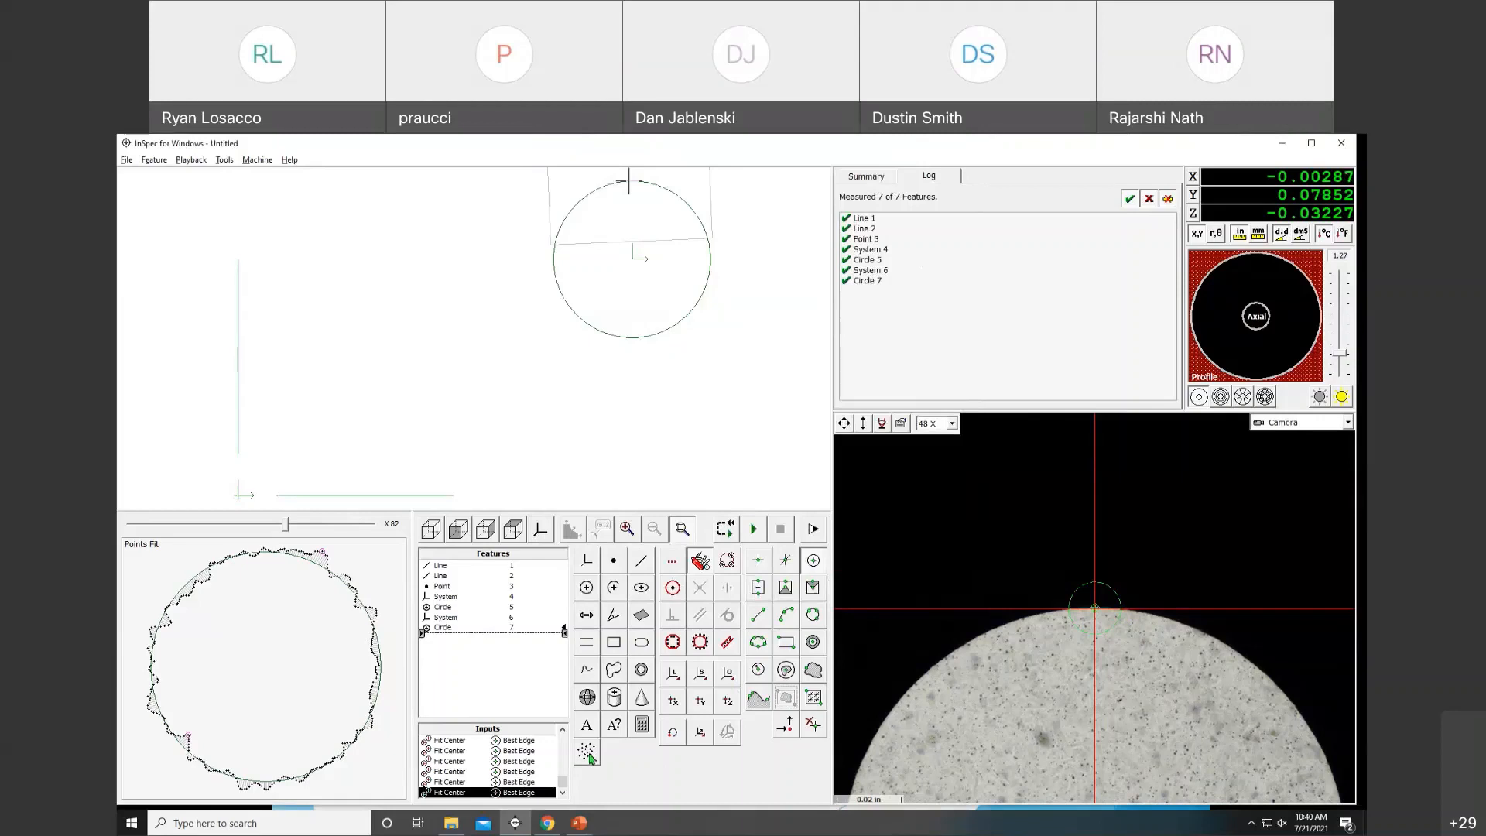
Create a point cloud from Circle 7 and enable 3D PCS Points as its export property.
{"action": "left_click", "coordinate": [589, 758]}
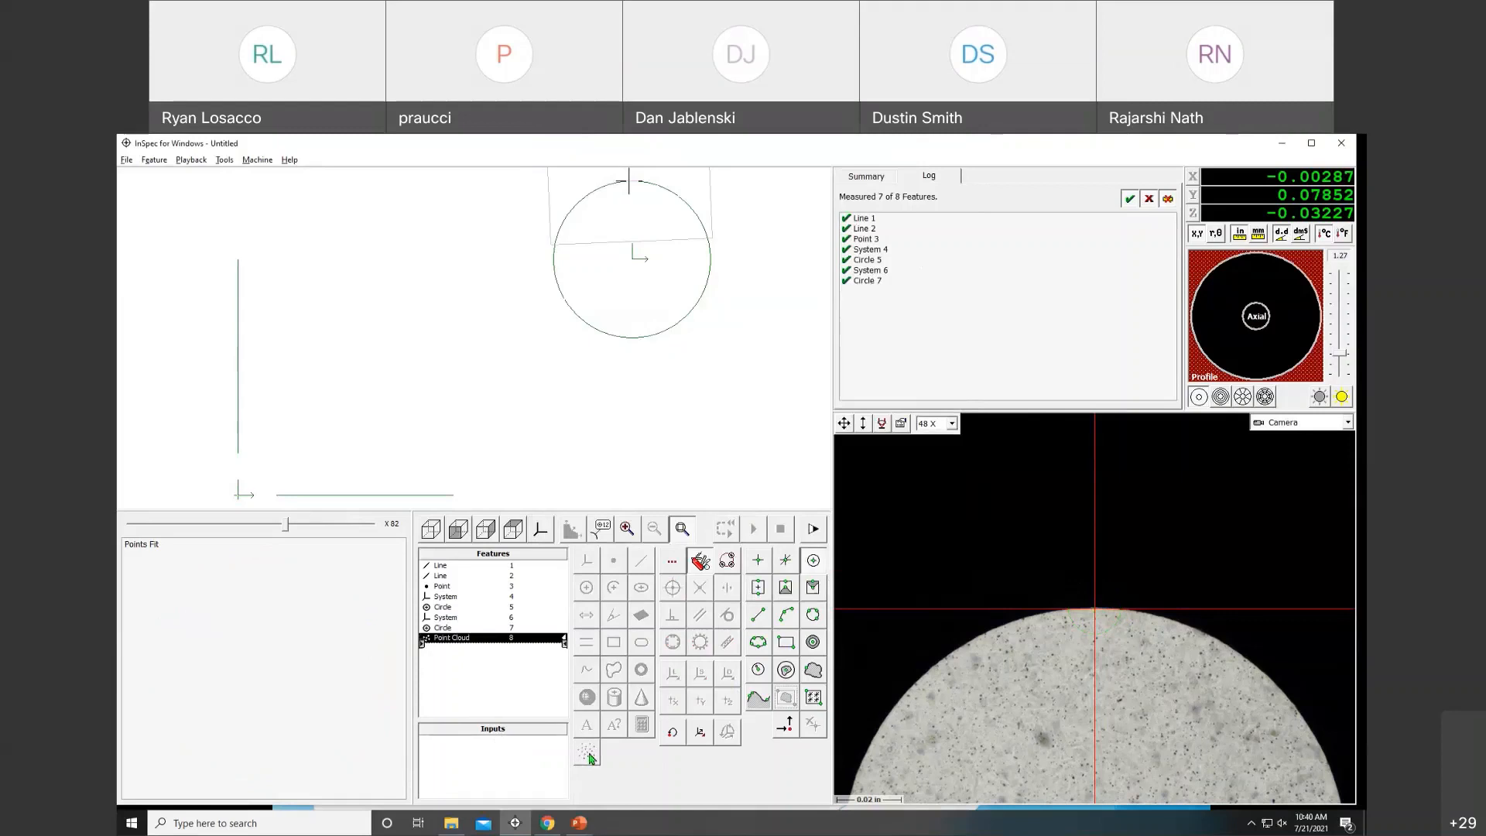
{"action": "left_click", "coordinate": [448, 628]}
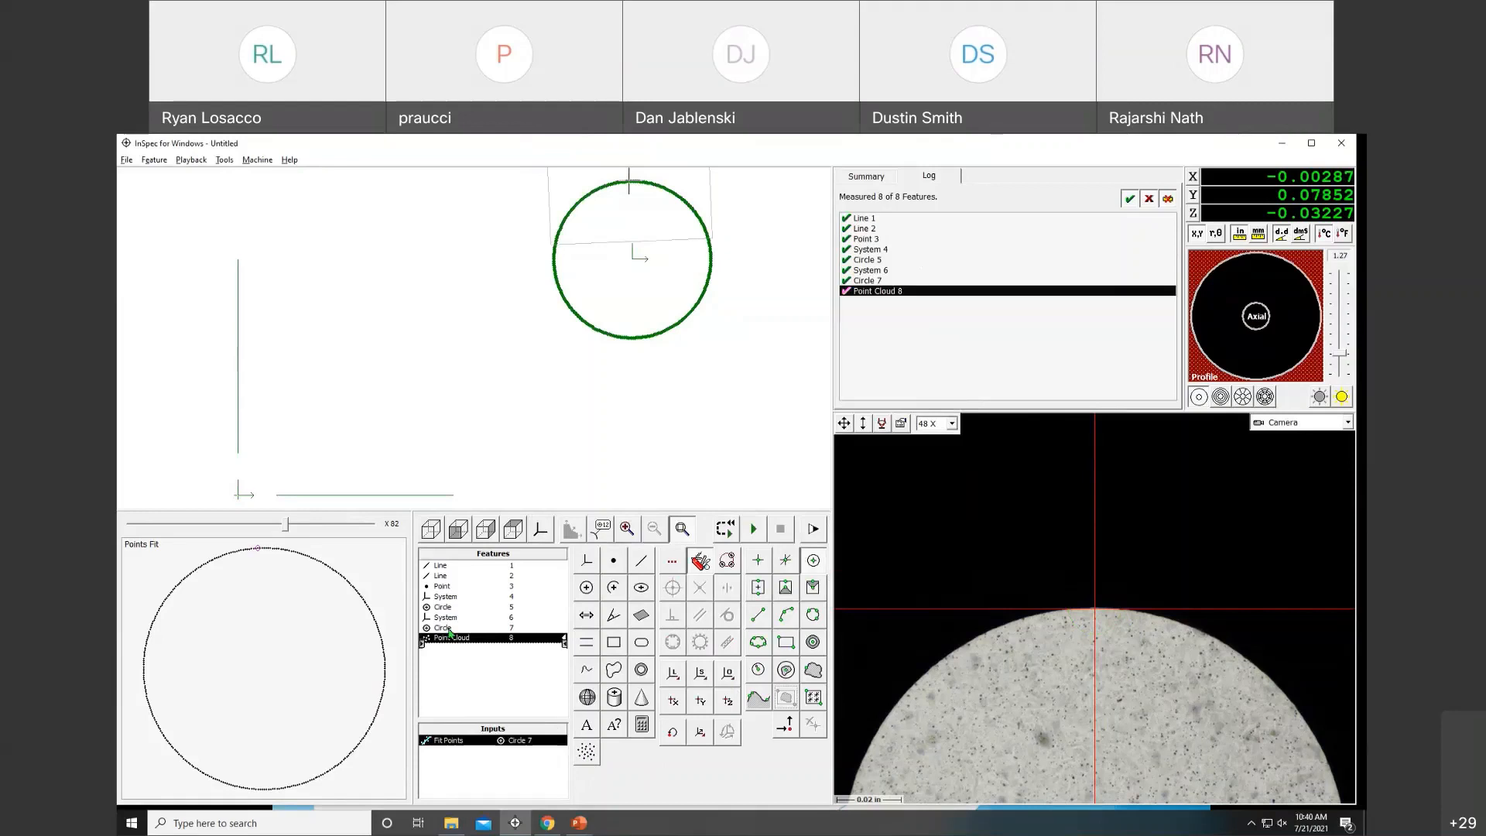
{"action": "double_click", "coordinate": [519, 641]}
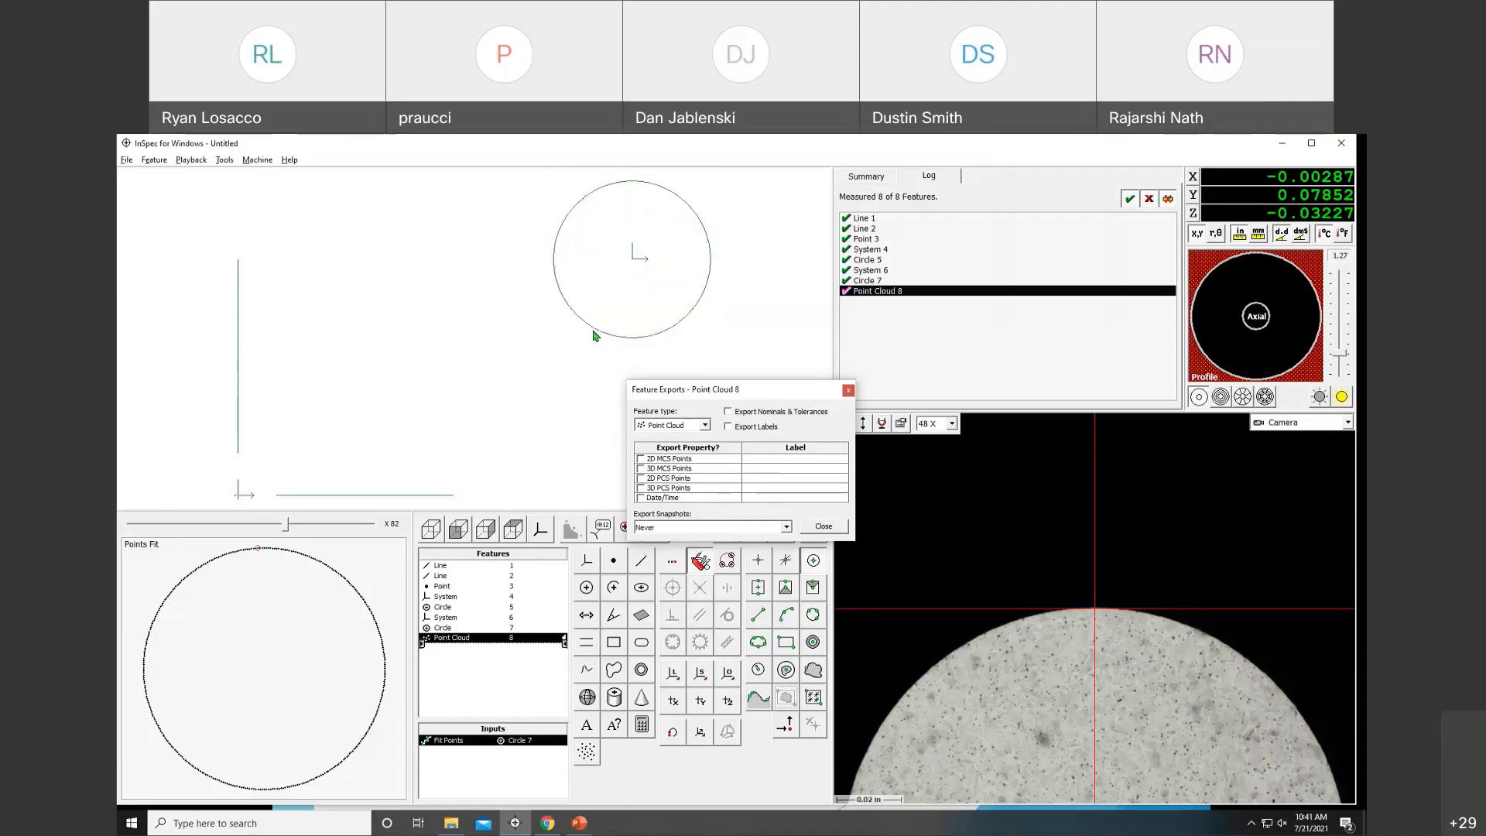
{"action": "left_click", "coordinate": [641, 488]}
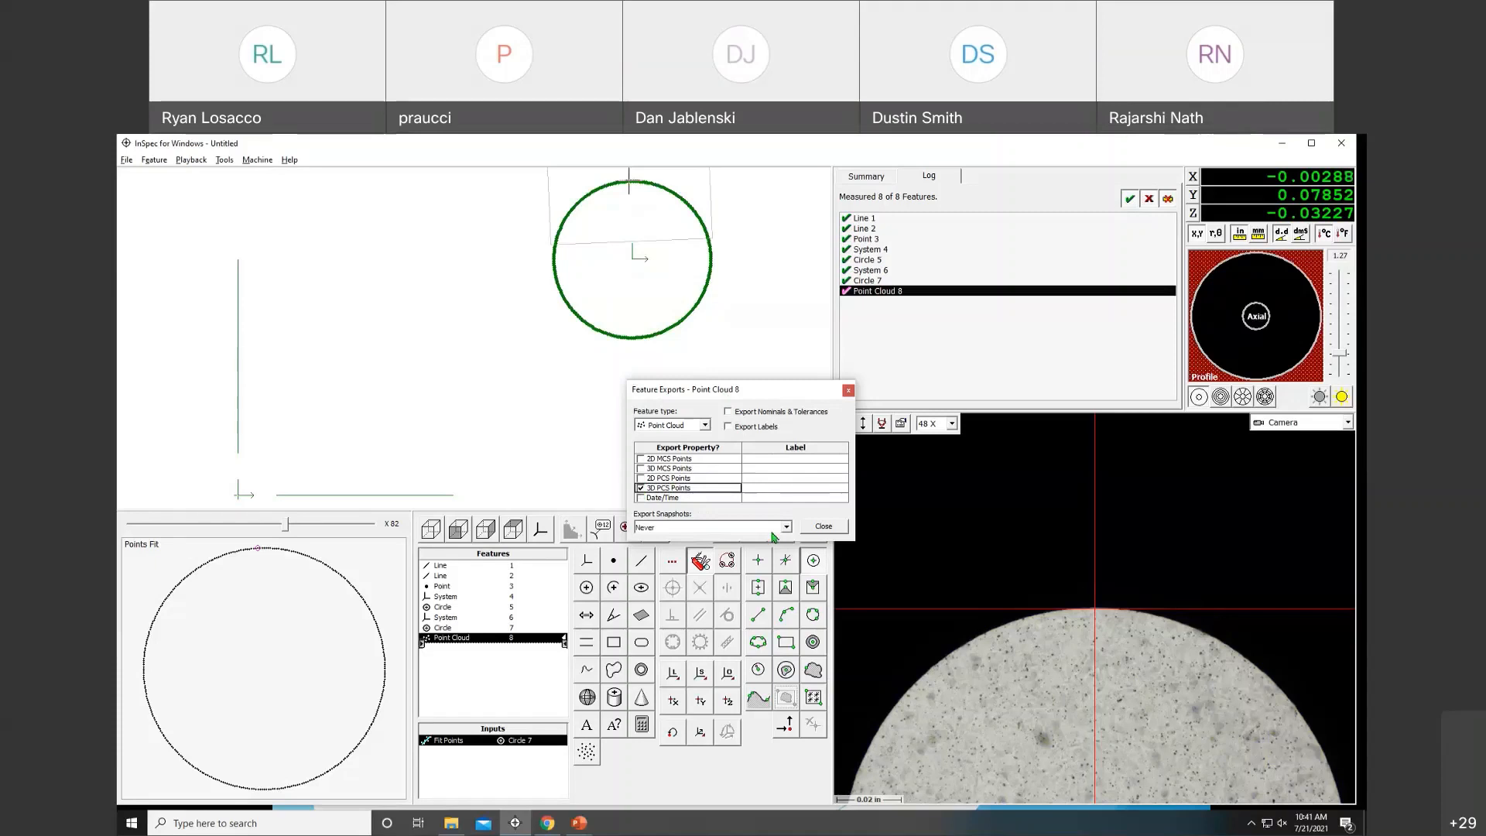
{"action": "left_click", "coordinate": [824, 527]}
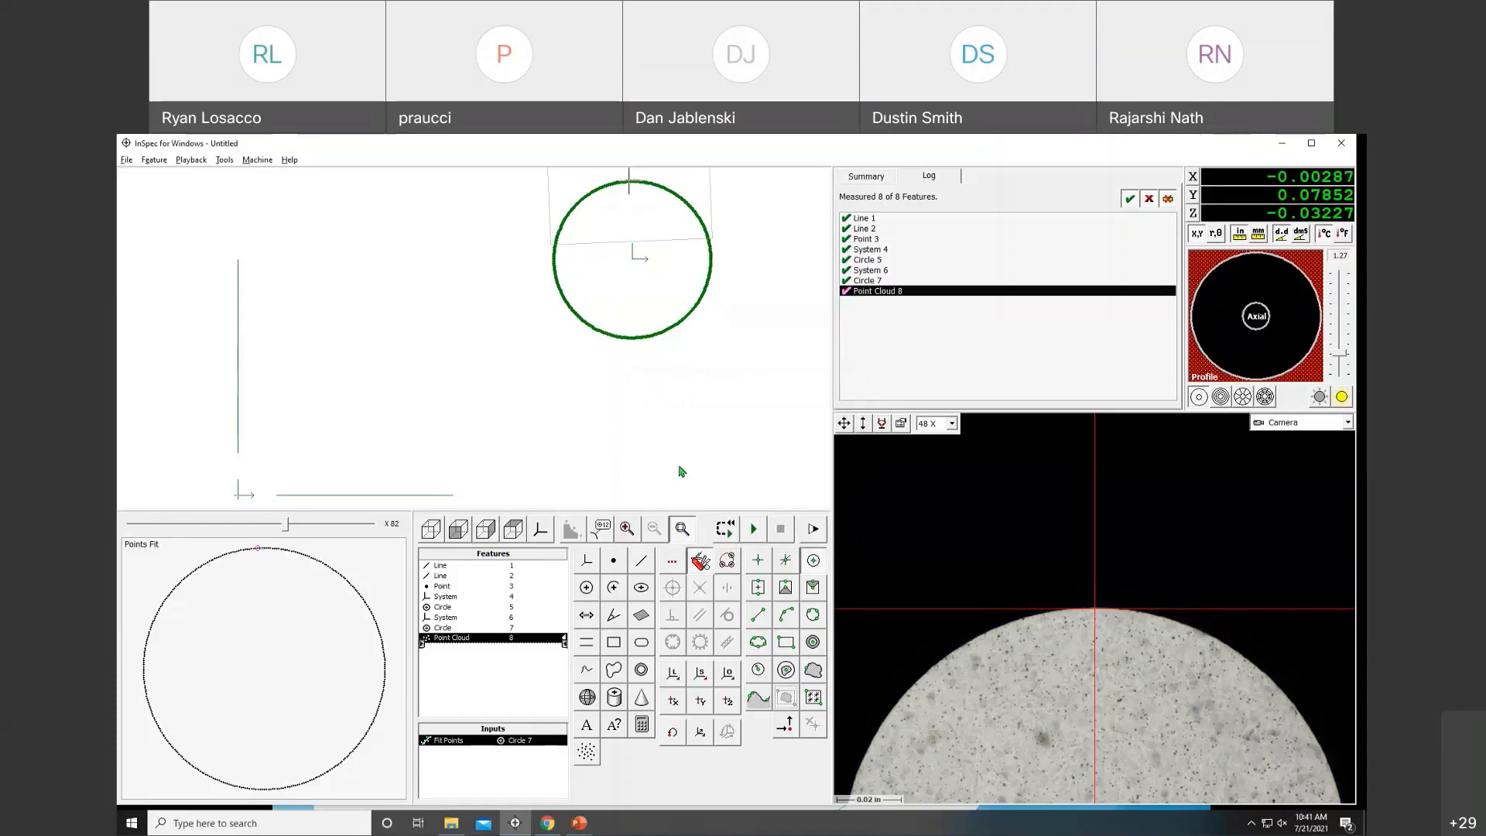
Set the measurement data export to a file named POINT CLOUD.XLS on the Desktop.
{"action": "left_click", "coordinate": [554, 414]}
{"action": "left_click", "coordinate": [125, 160]}
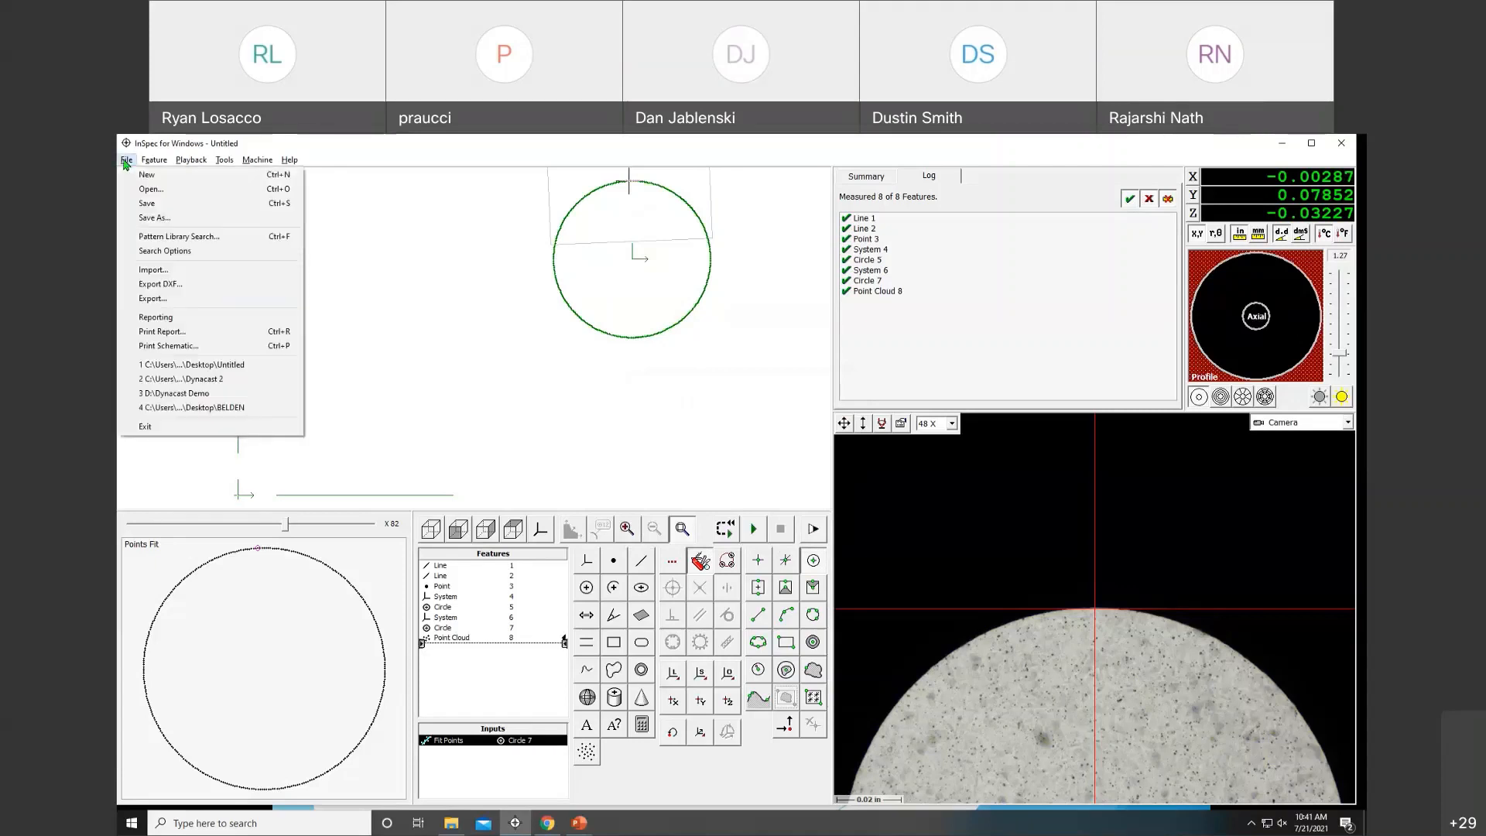
{"action": "left_click", "coordinate": [193, 298]}
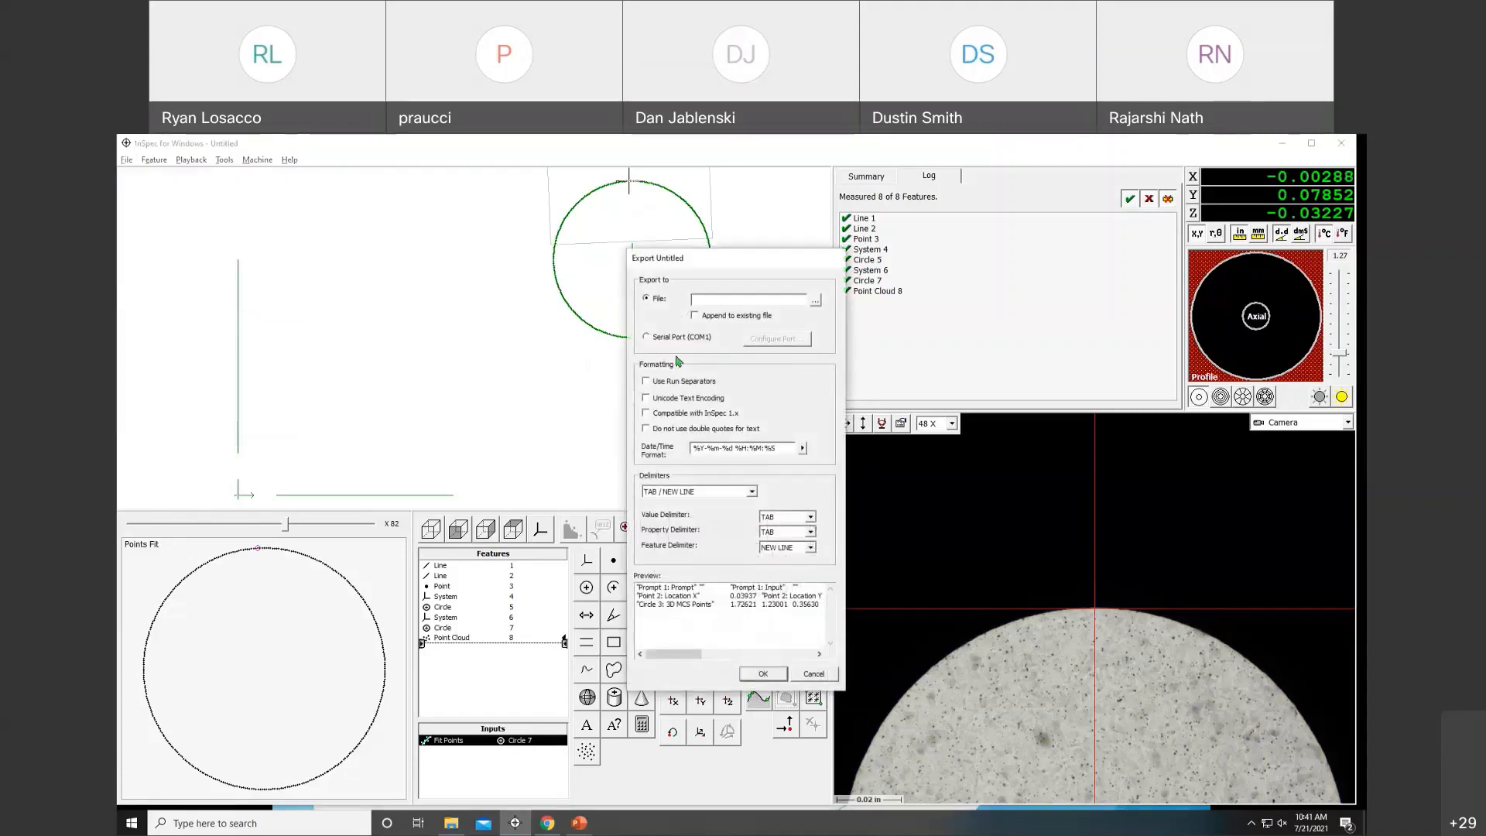
{"action": "left_click", "coordinate": [815, 302]}
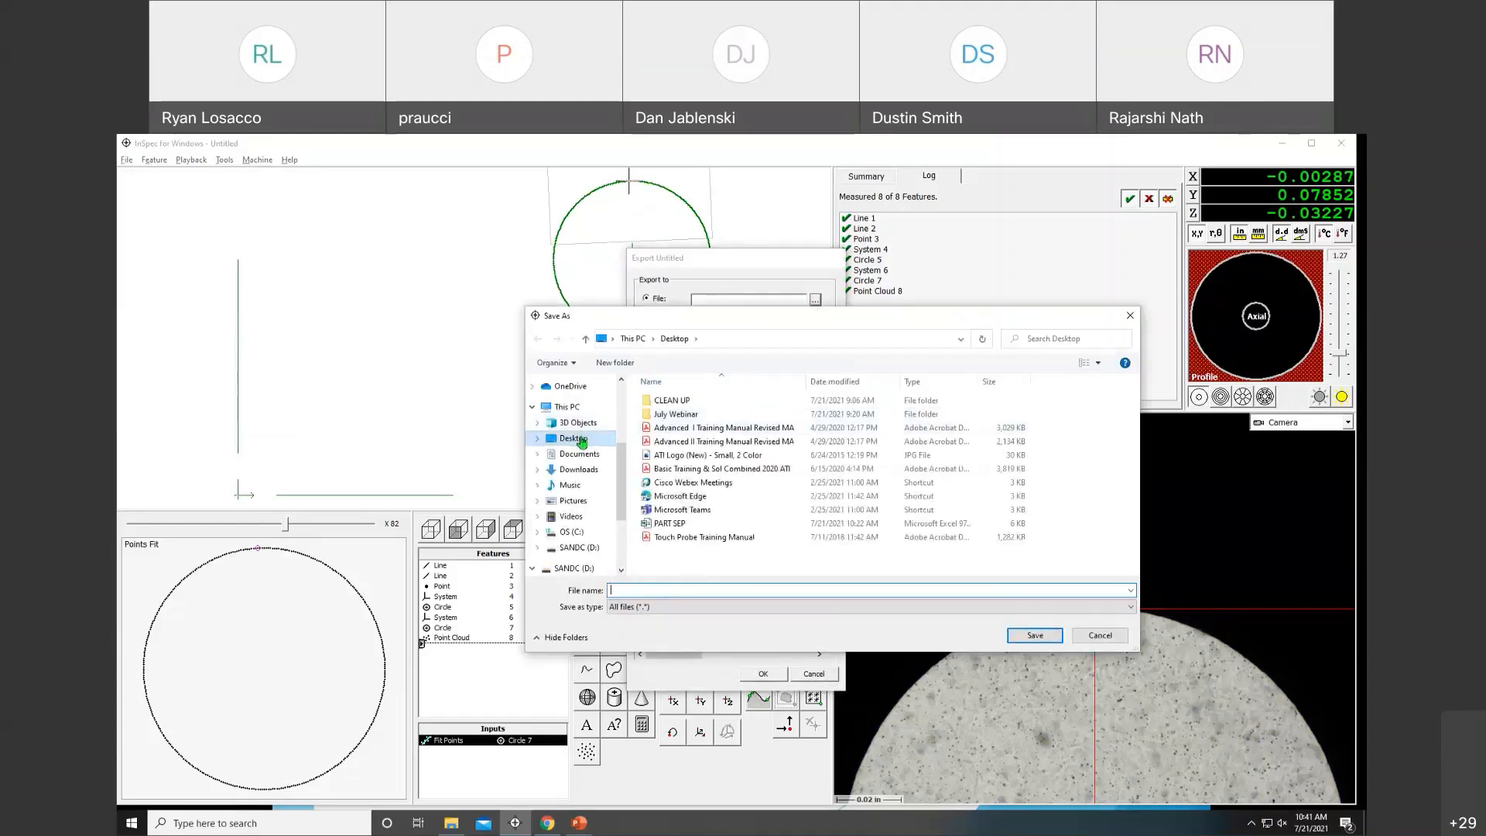
{"action": "left_click", "coordinate": [698, 589]}
{"action": "type", "text": "POINT CLOUD.XLS"}
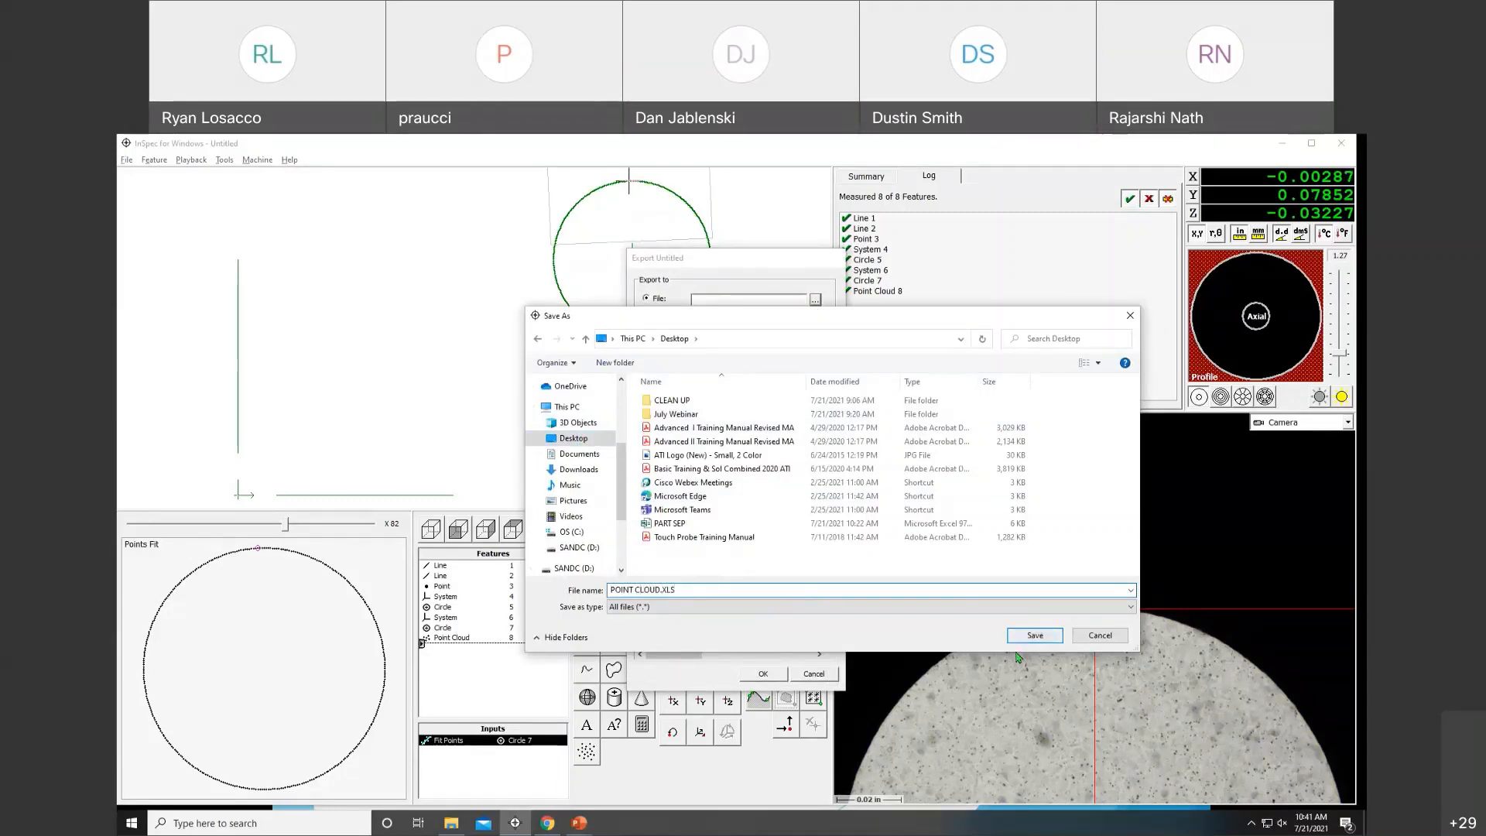
{"action": "left_click", "coordinate": [1035, 636]}
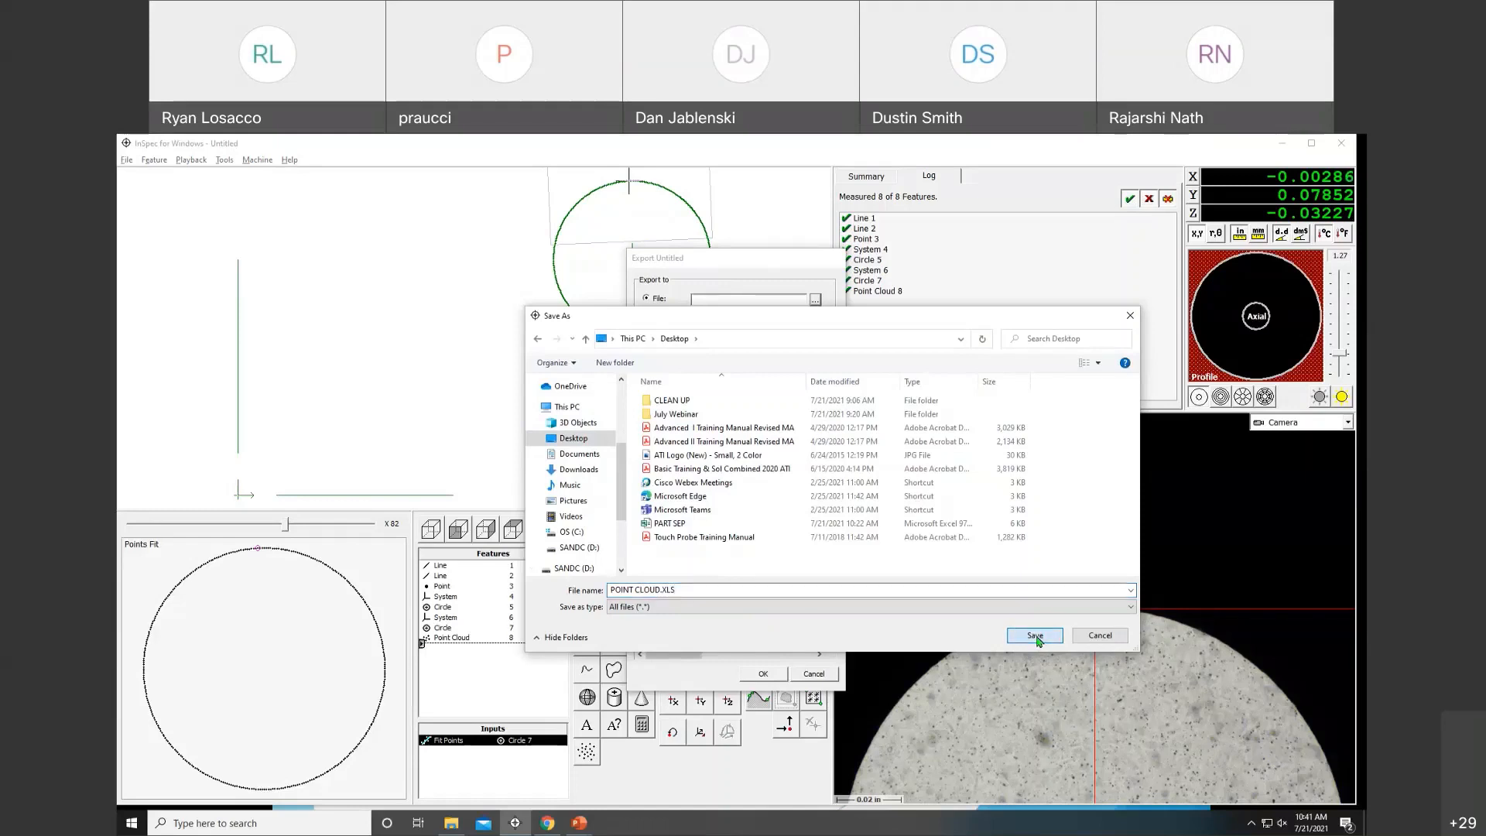
Set the export's property delimiter to NEW LINE and run the export.
{"action": "left_click", "coordinate": [809, 532]}
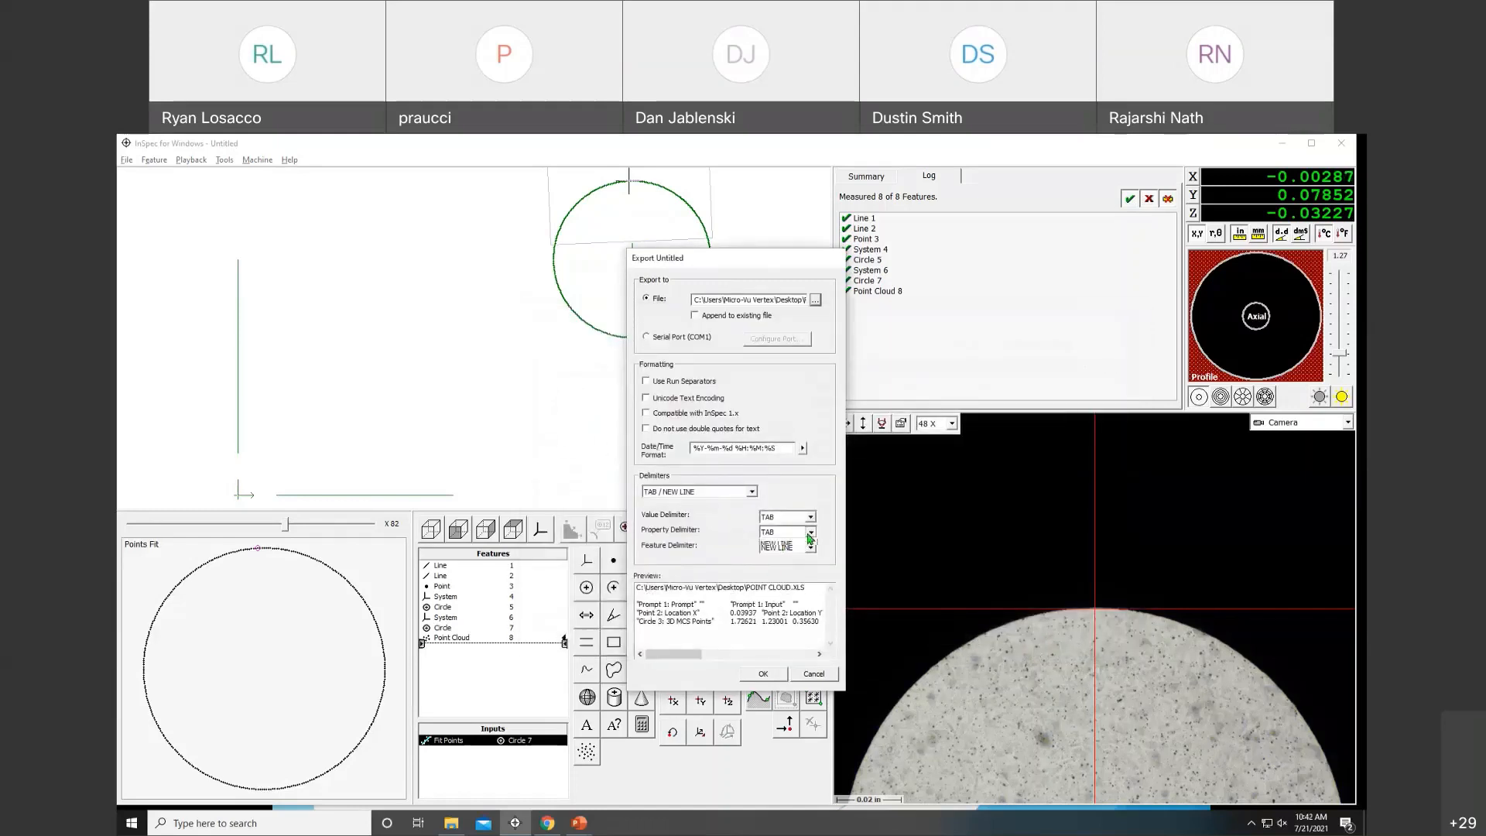
{"action": "left_click", "coordinate": [805, 573]}
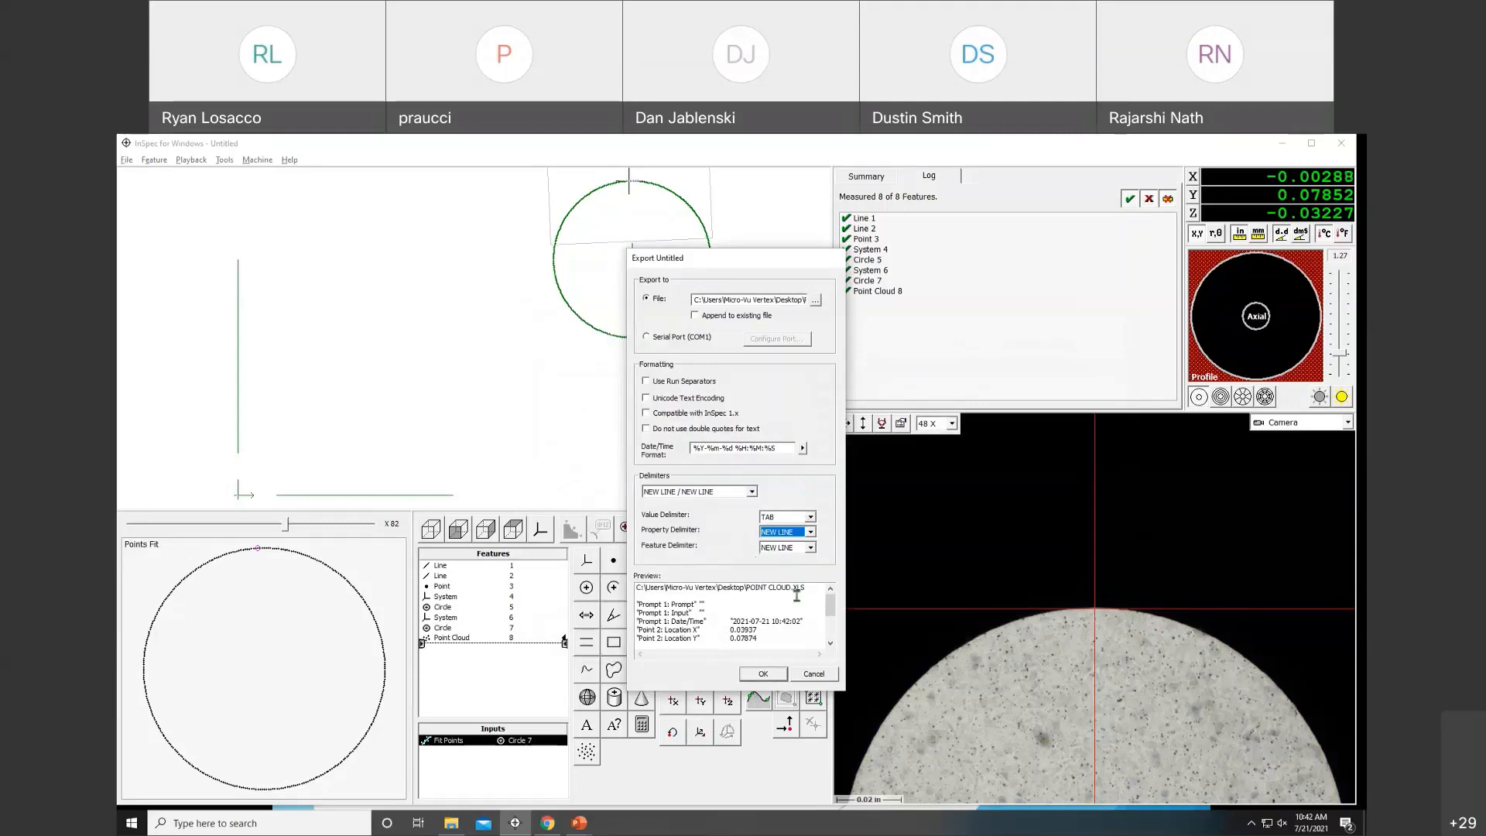
{"action": "left_click", "coordinate": [779, 678]}
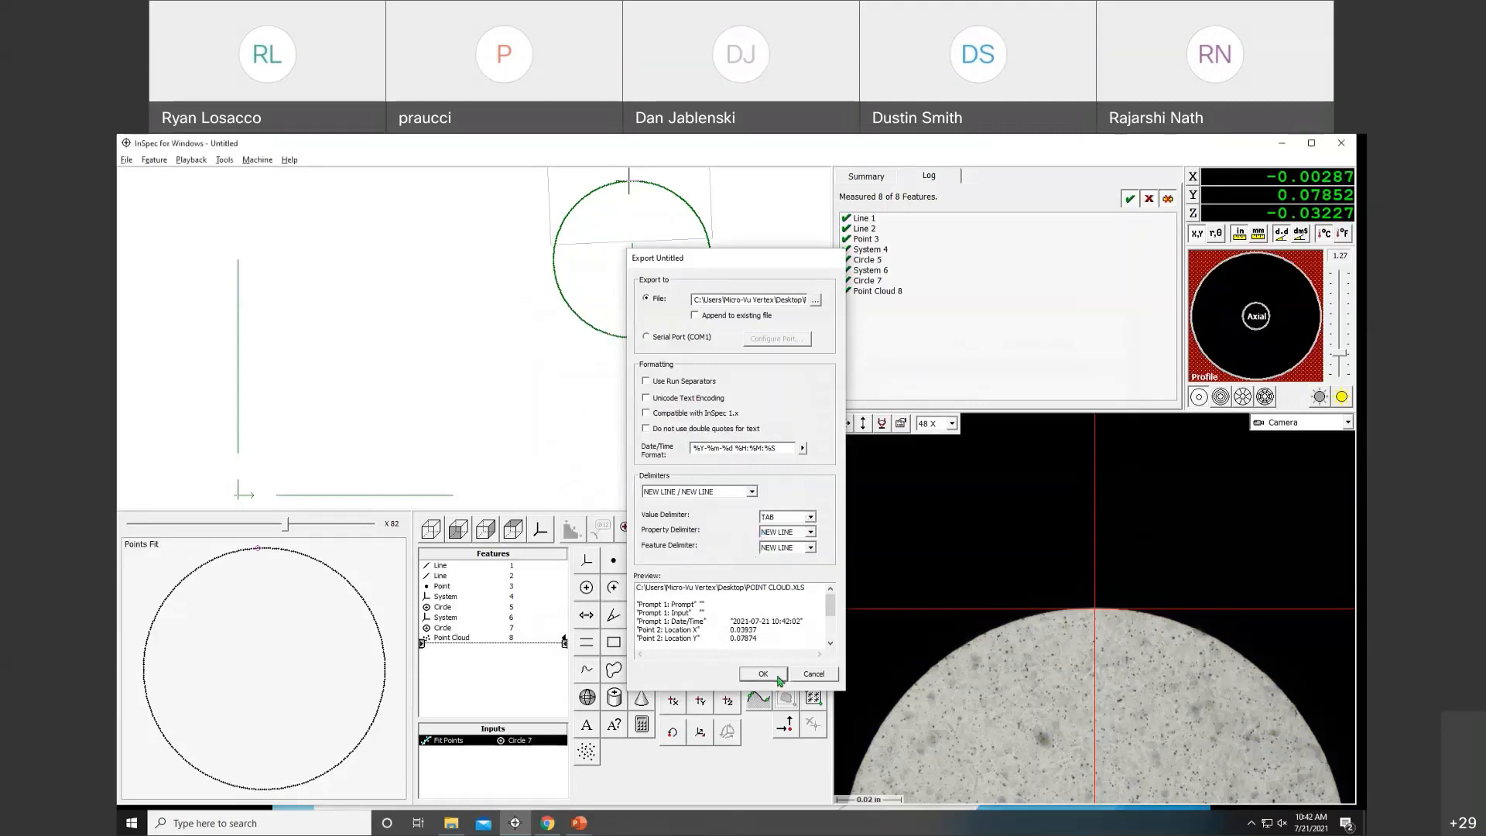
Open the exported POINT CLOUD file from the Desktop in Excel, accepting the mismatch between its format and extension.
{"action": "left_click", "coordinate": [451, 823]}
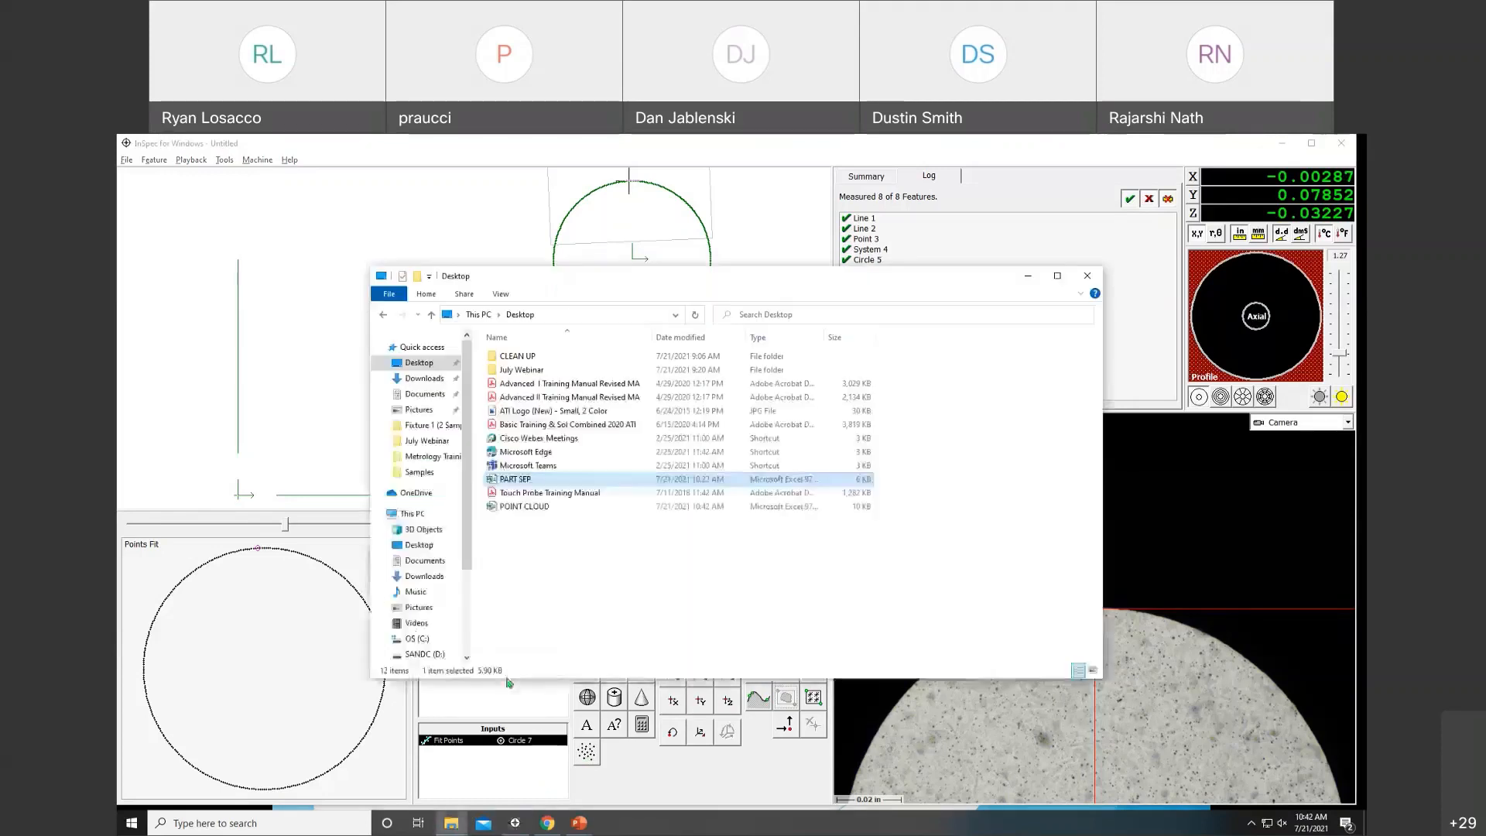
{"action": "double_click", "coordinate": [534, 506]}
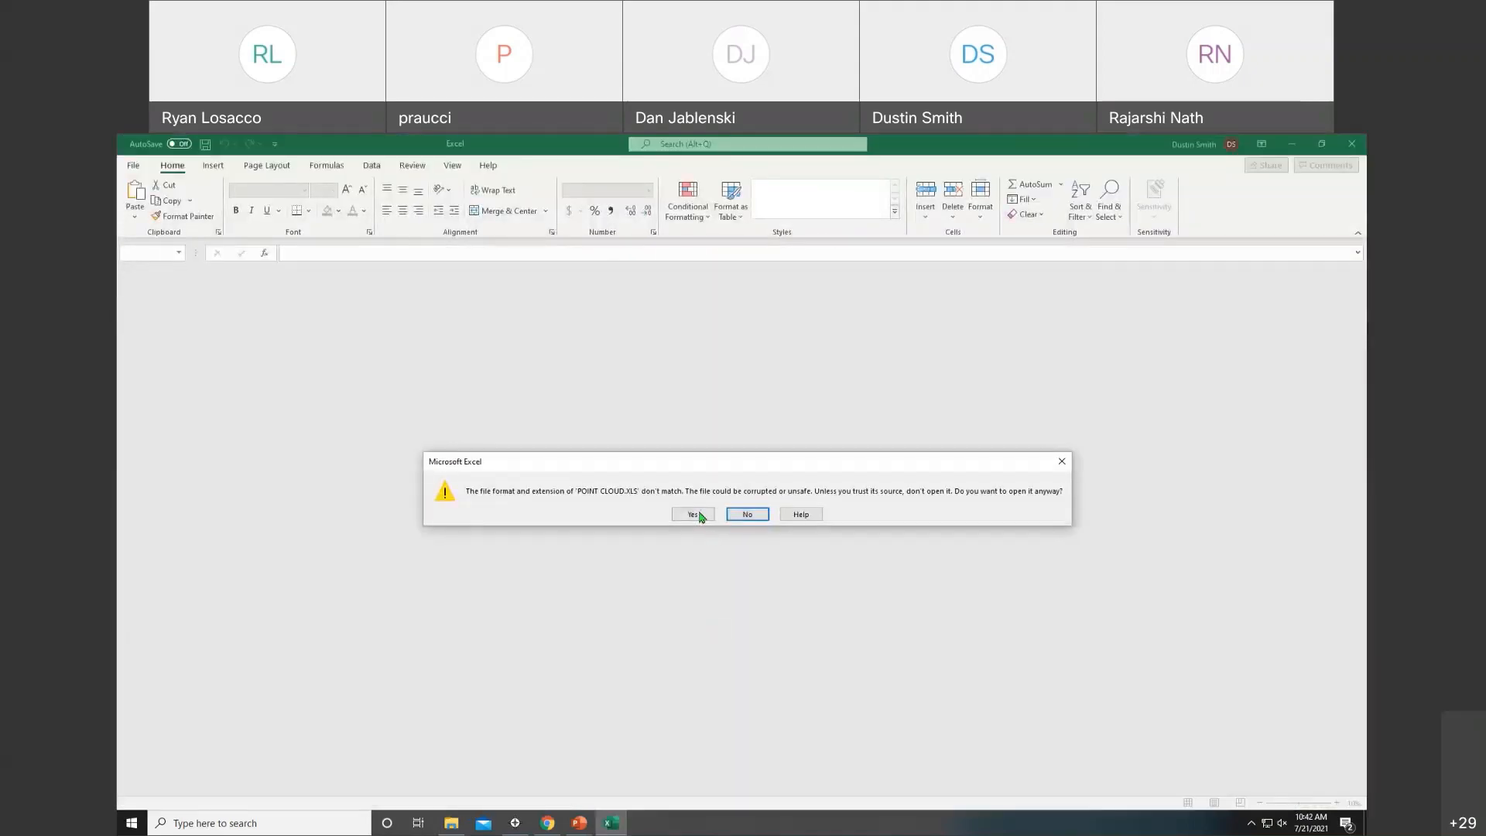
{"action": "left_click", "coordinate": [691, 514]}
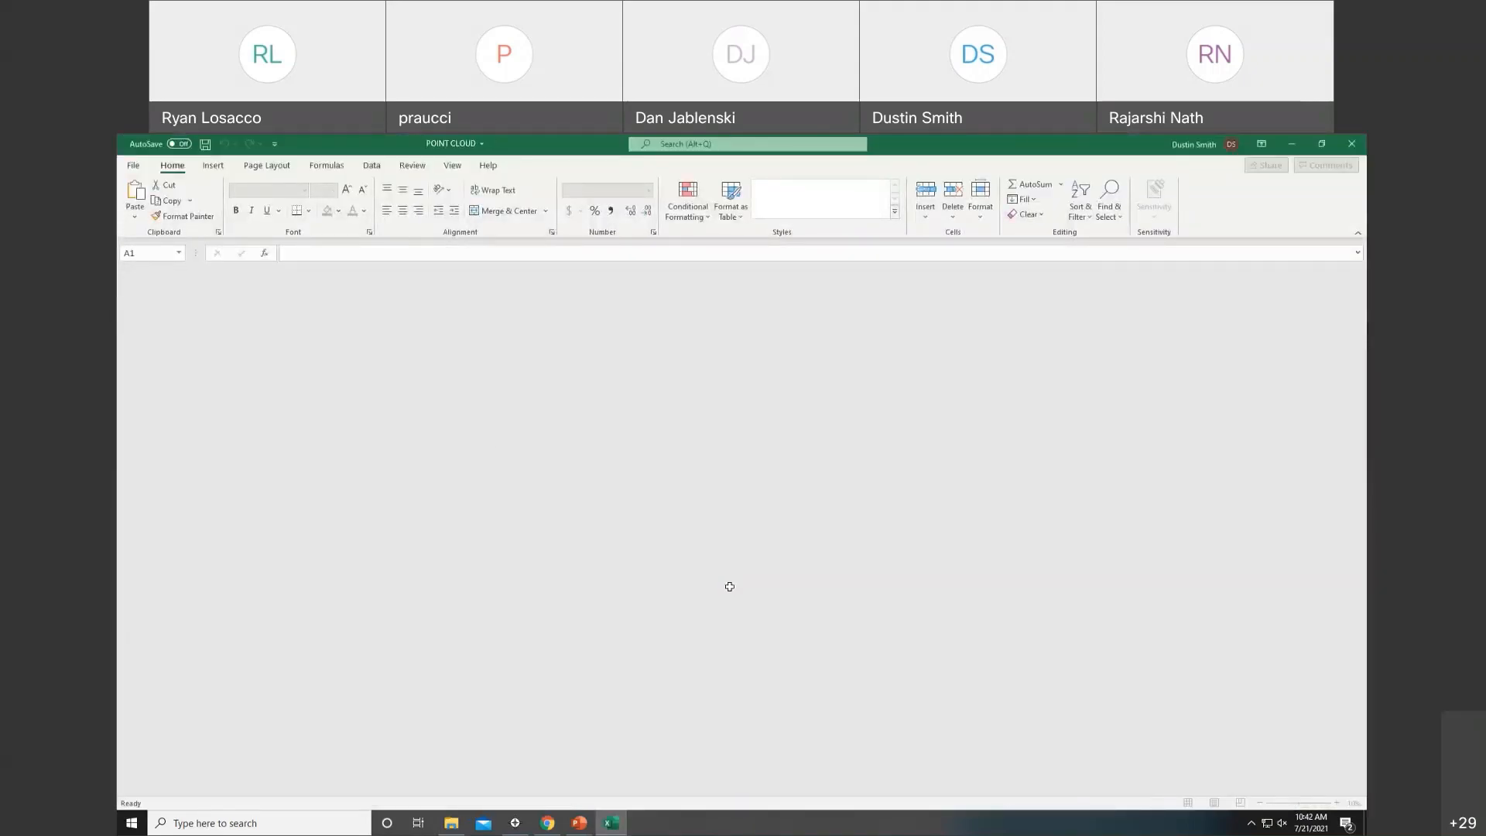
Examine the exported point coordinates in the worksheet, close the workbook and return to InSpec.
{"action": "scroll", "coordinate": [491, 518], "scroll_direction": "down", "scroll_amount": 4}
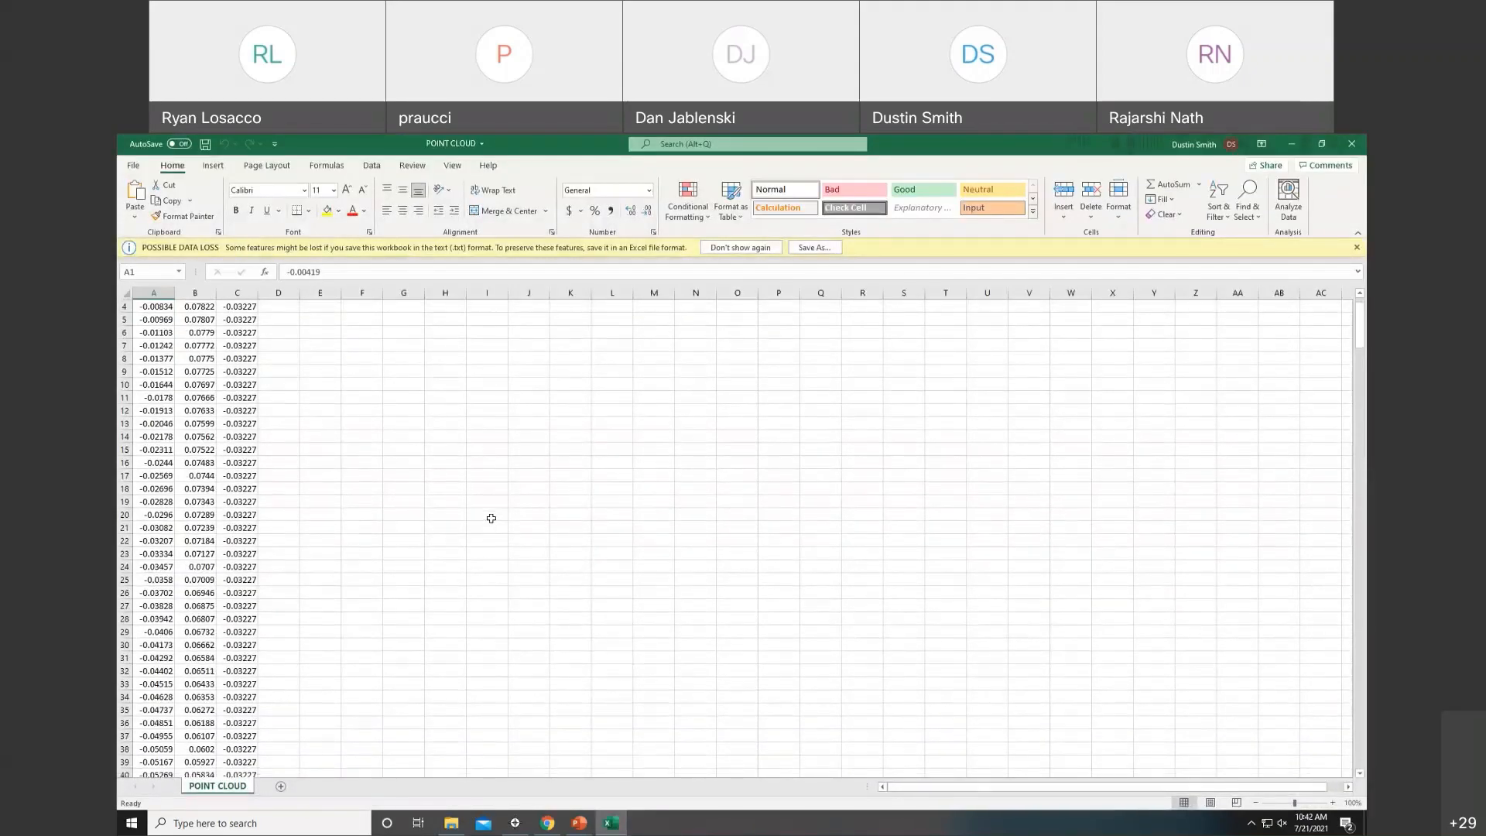
{"action": "scroll", "coordinate": [490, 518], "scroll_direction": "down", "scroll_amount": 3}
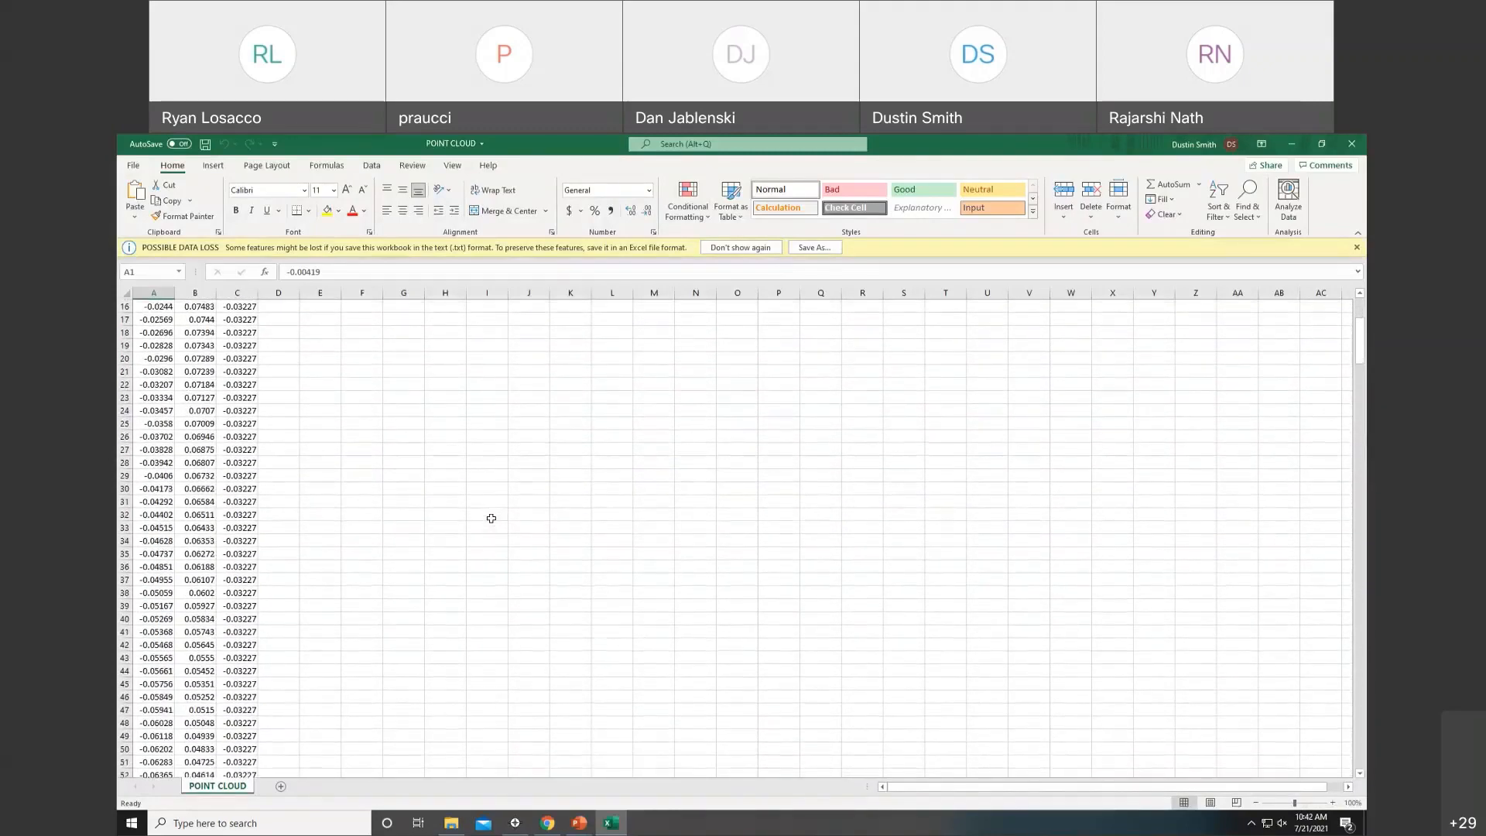
{"action": "scroll", "coordinate": [497, 521], "scroll_direction": "down", "scroll_amount": 2}
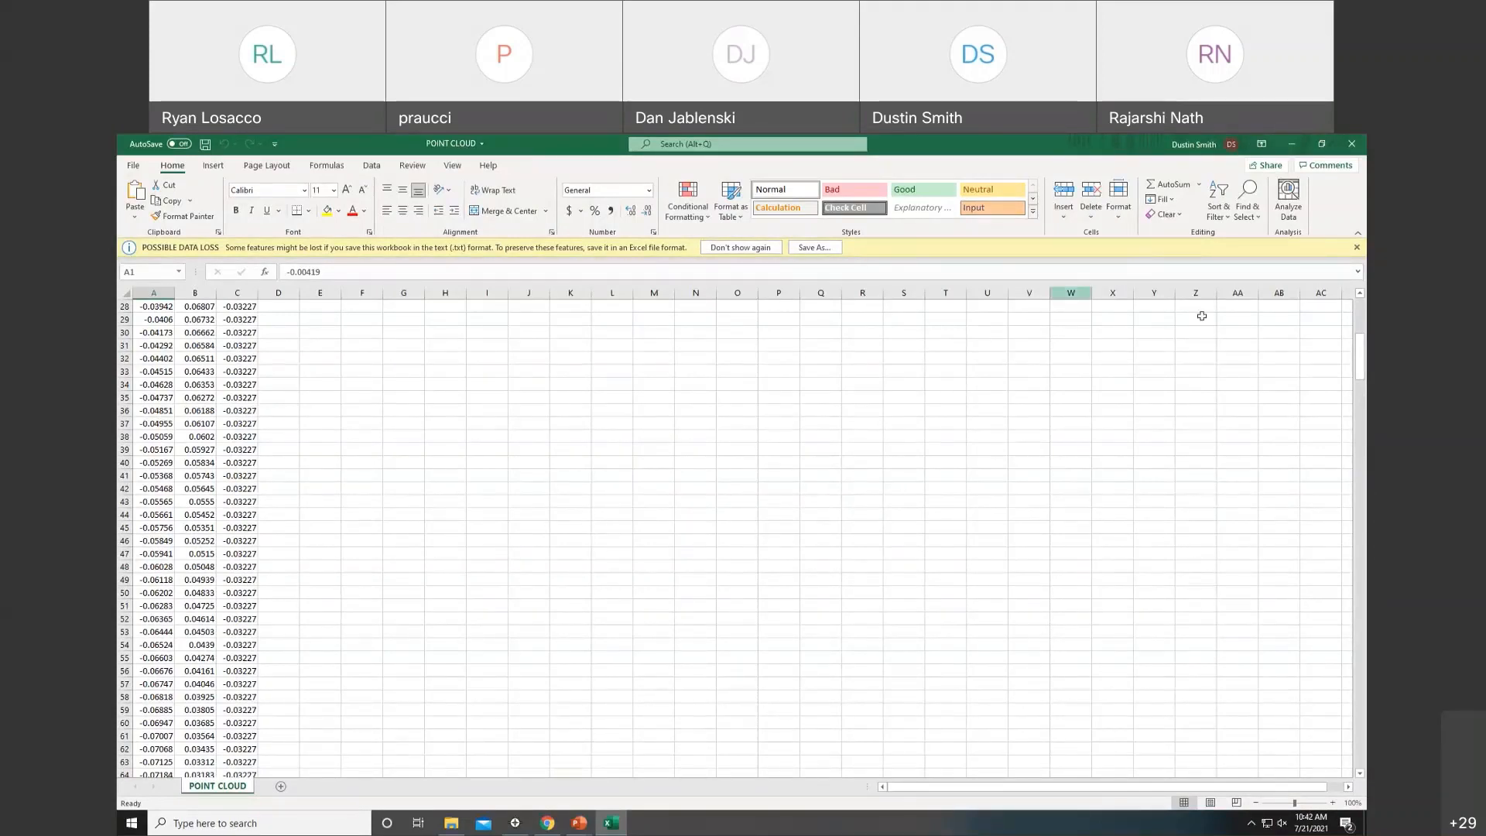
{"action": "left_click", "coordinate": [1362, 146]}
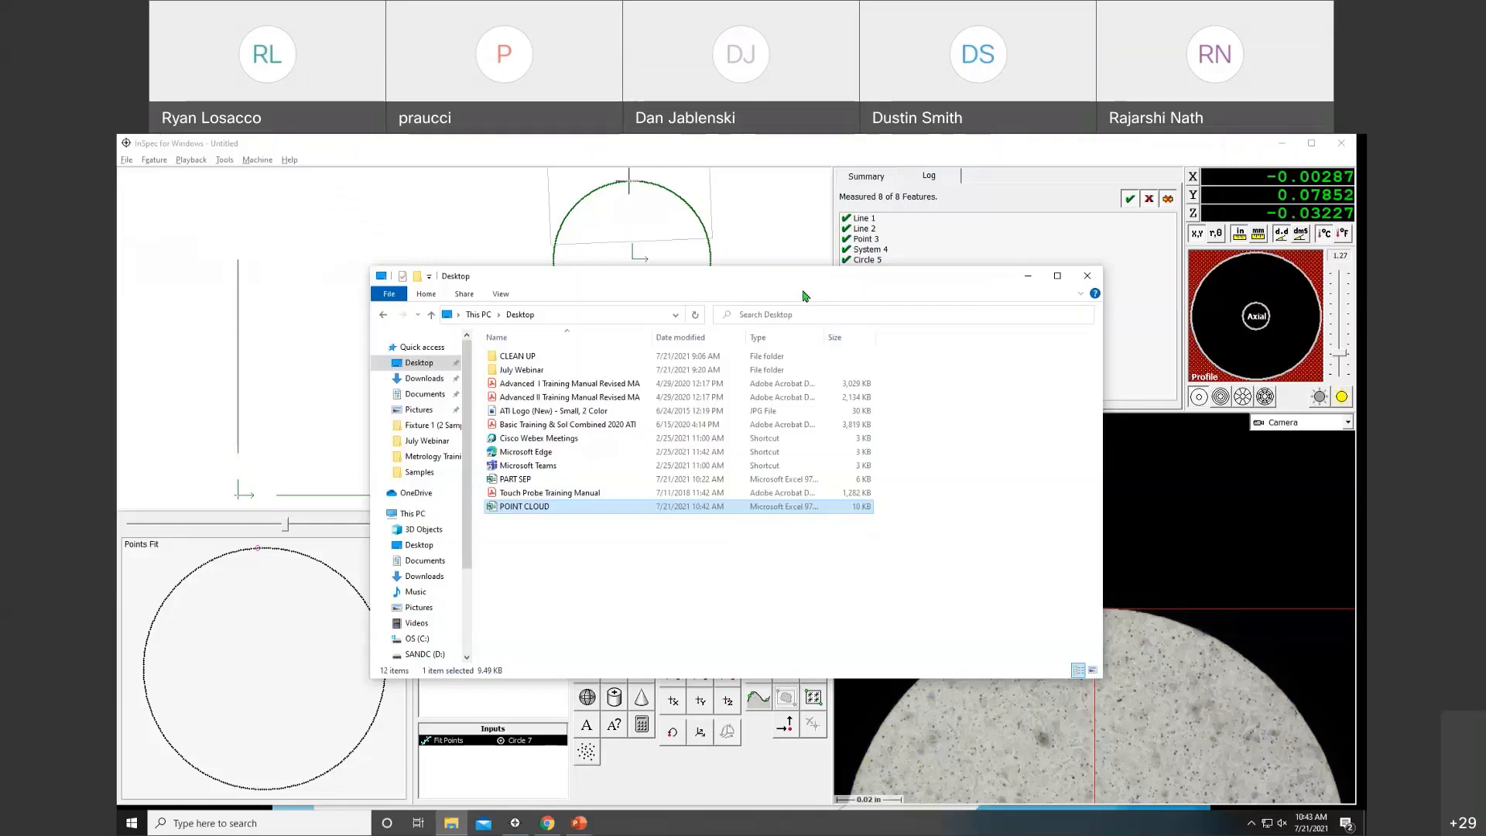
{"action": "left_click", "coordinate": [309, 361]}
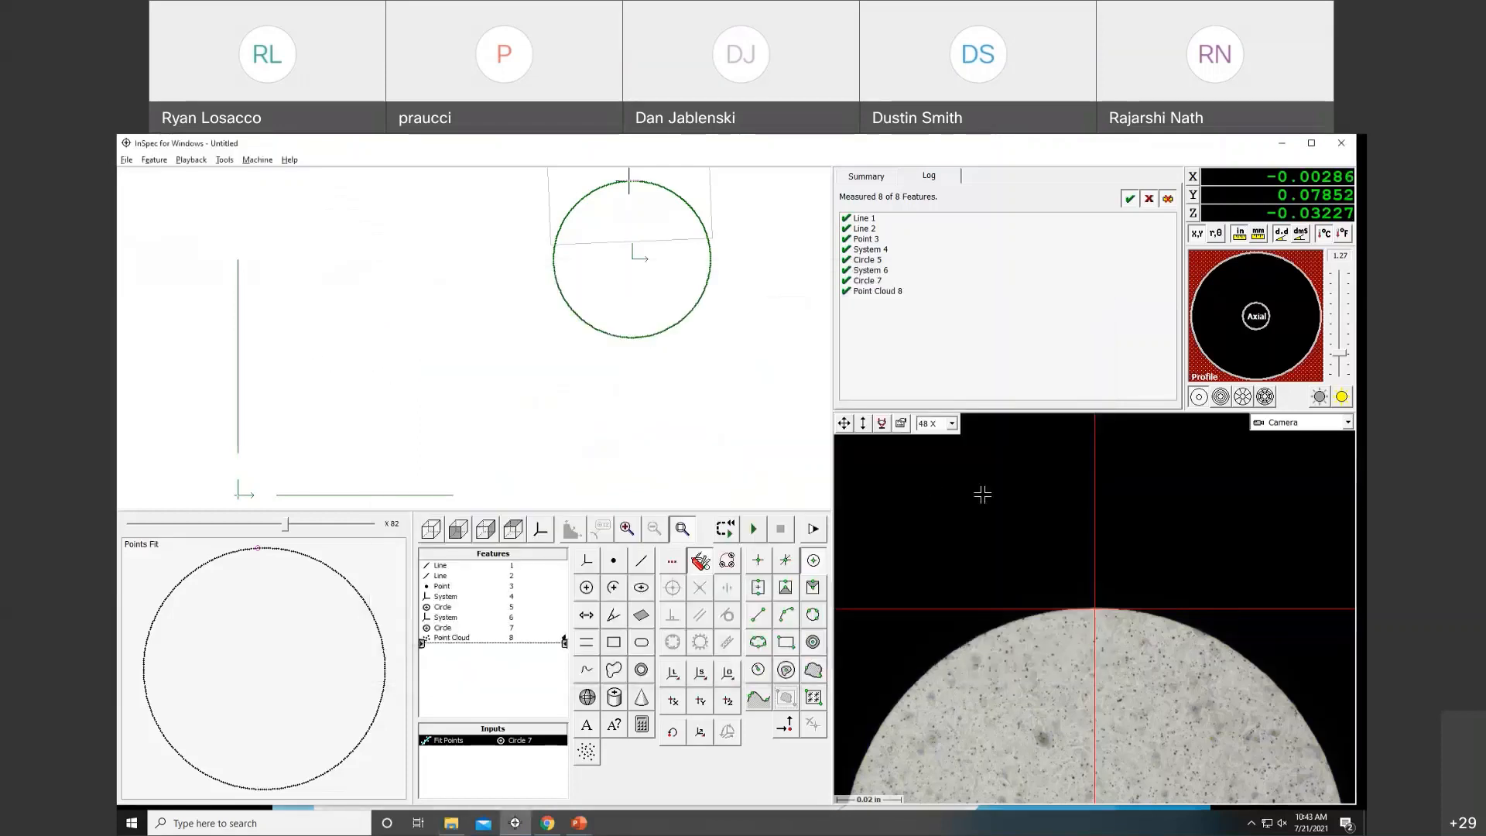
Move the stage to the upper corner of the machined plate and set the camera magnification to 17 X.
{"action": "left_click_drag", "start_coordinate": [843, 423], "coordinate": [952, 366]}
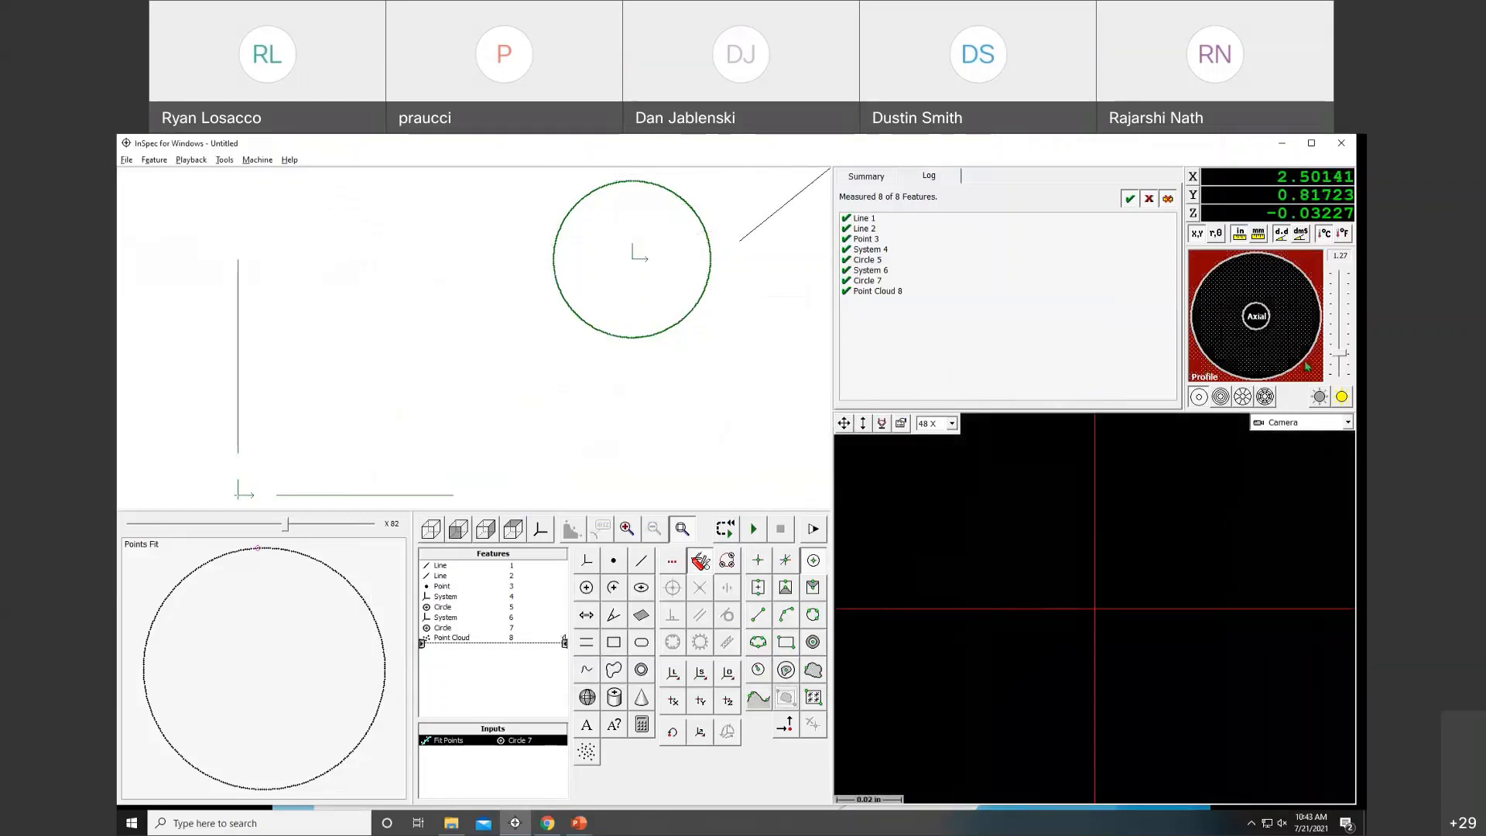
{"action": "left_click", "coordinate": [926, 430]}
{"action": "left_click", "coordinate": [935, 438]}
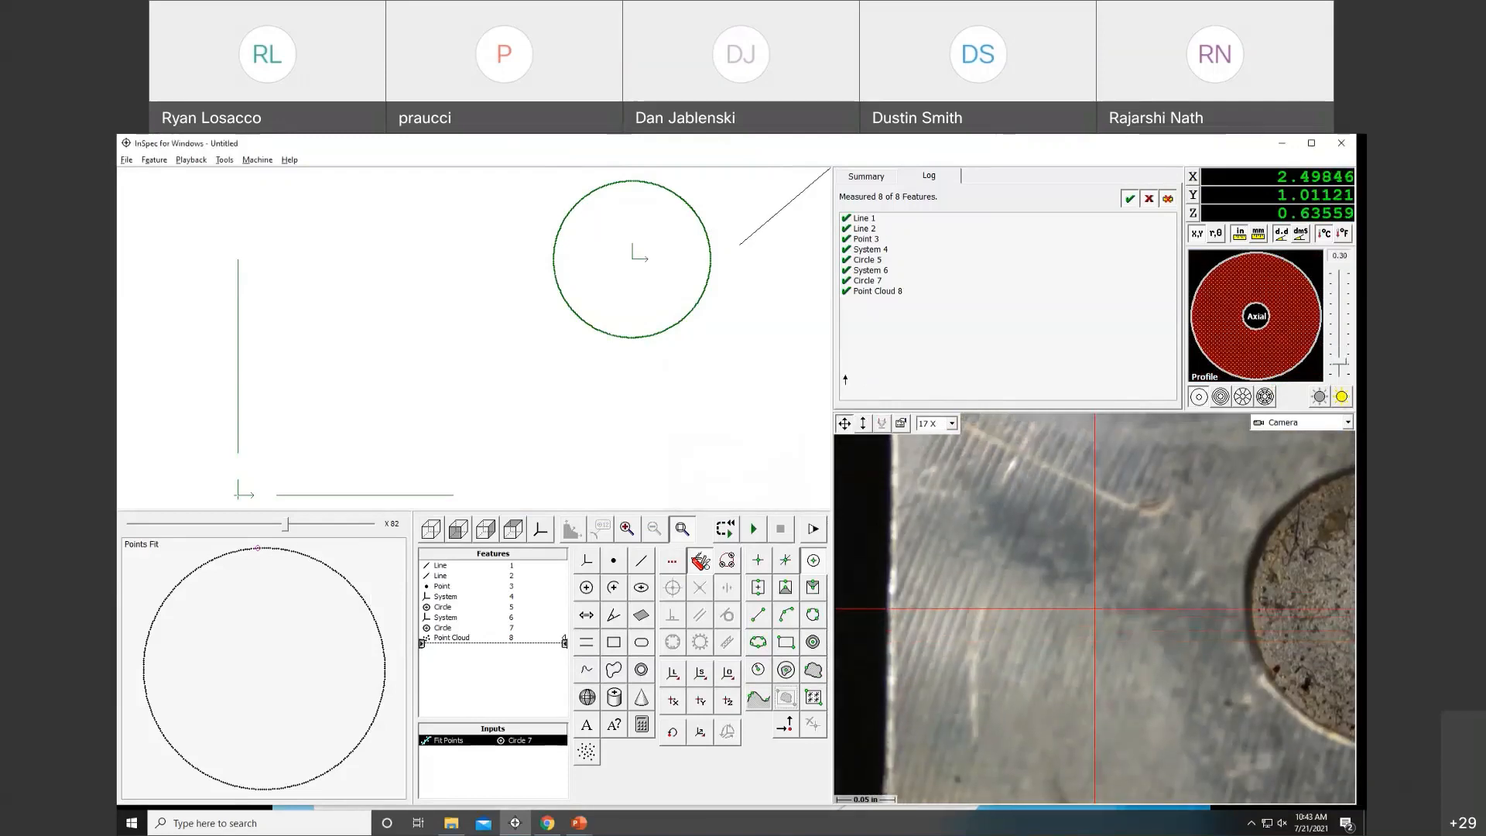
{"action": "right_click", "coordinate": [1023, 613]}
{"action": "left_click", "coordinate": [1023, 605]}
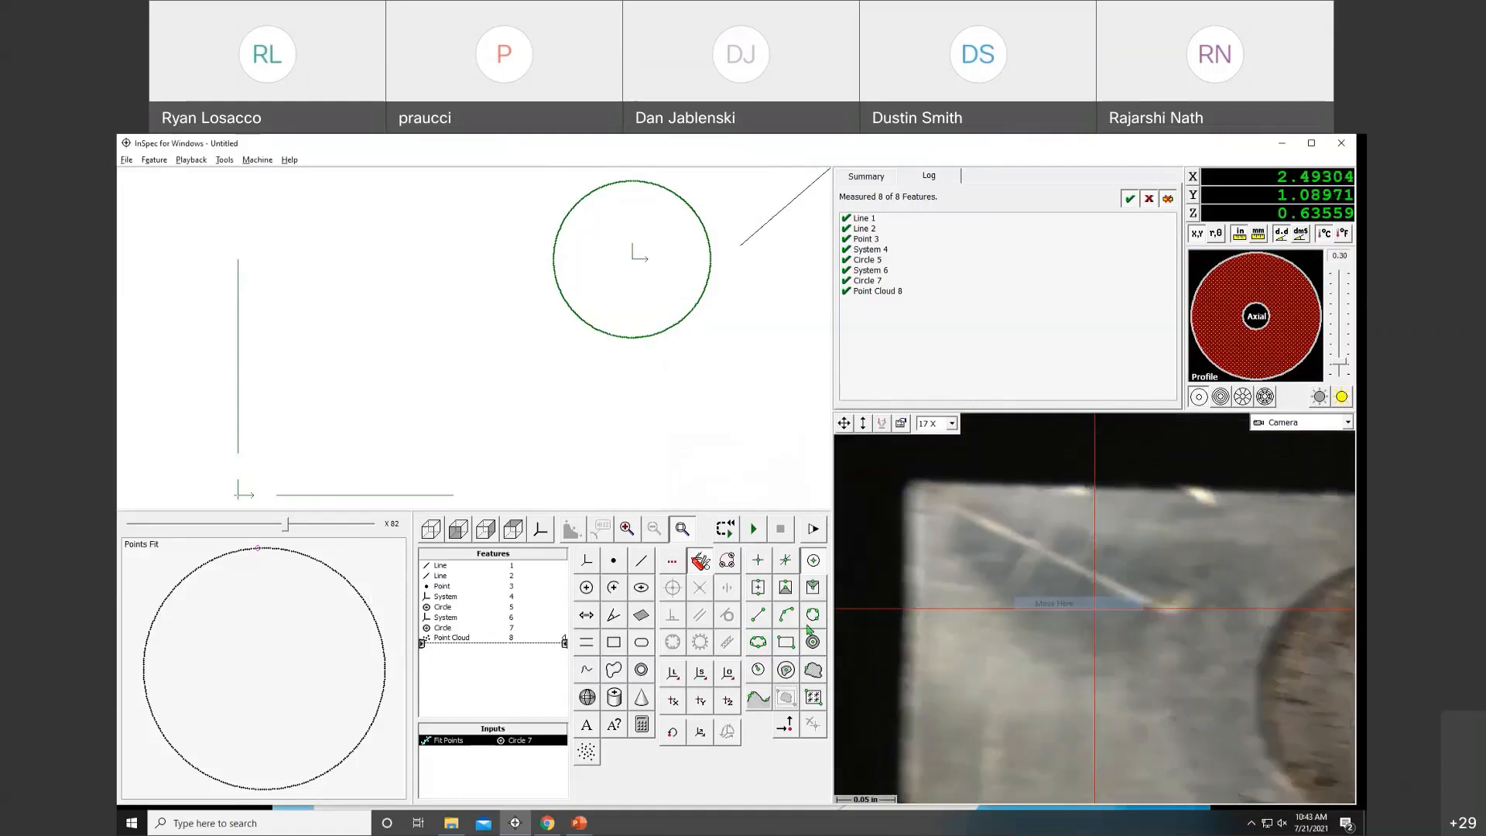
Start a Plane feature and measure its first focus point on the plate's surface near the edge.
{"action": "left_click", "coordinate": [641, 615]}
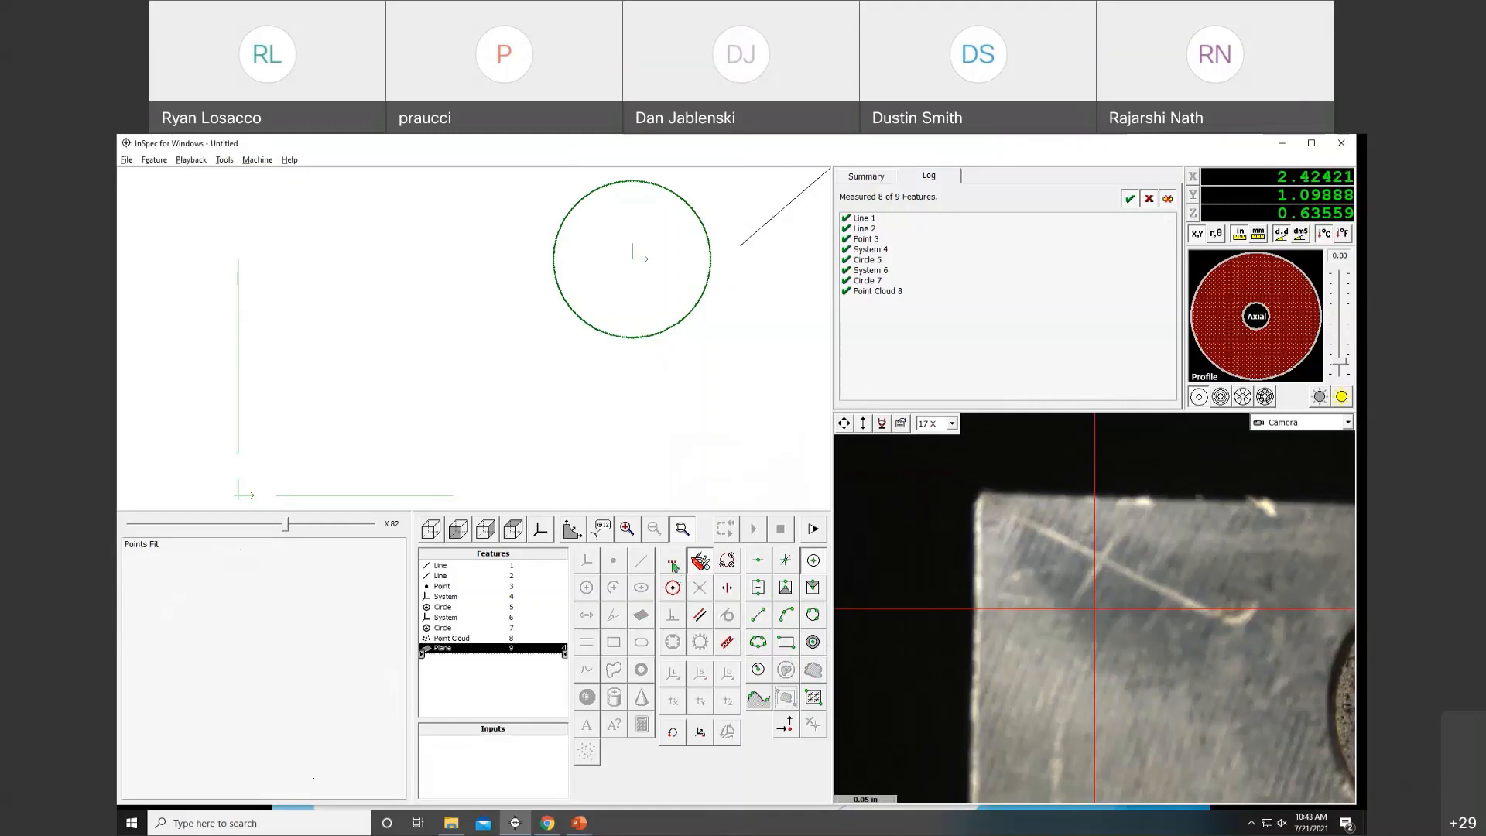
{"action": "left_click", "coordinate": [788, 564]}
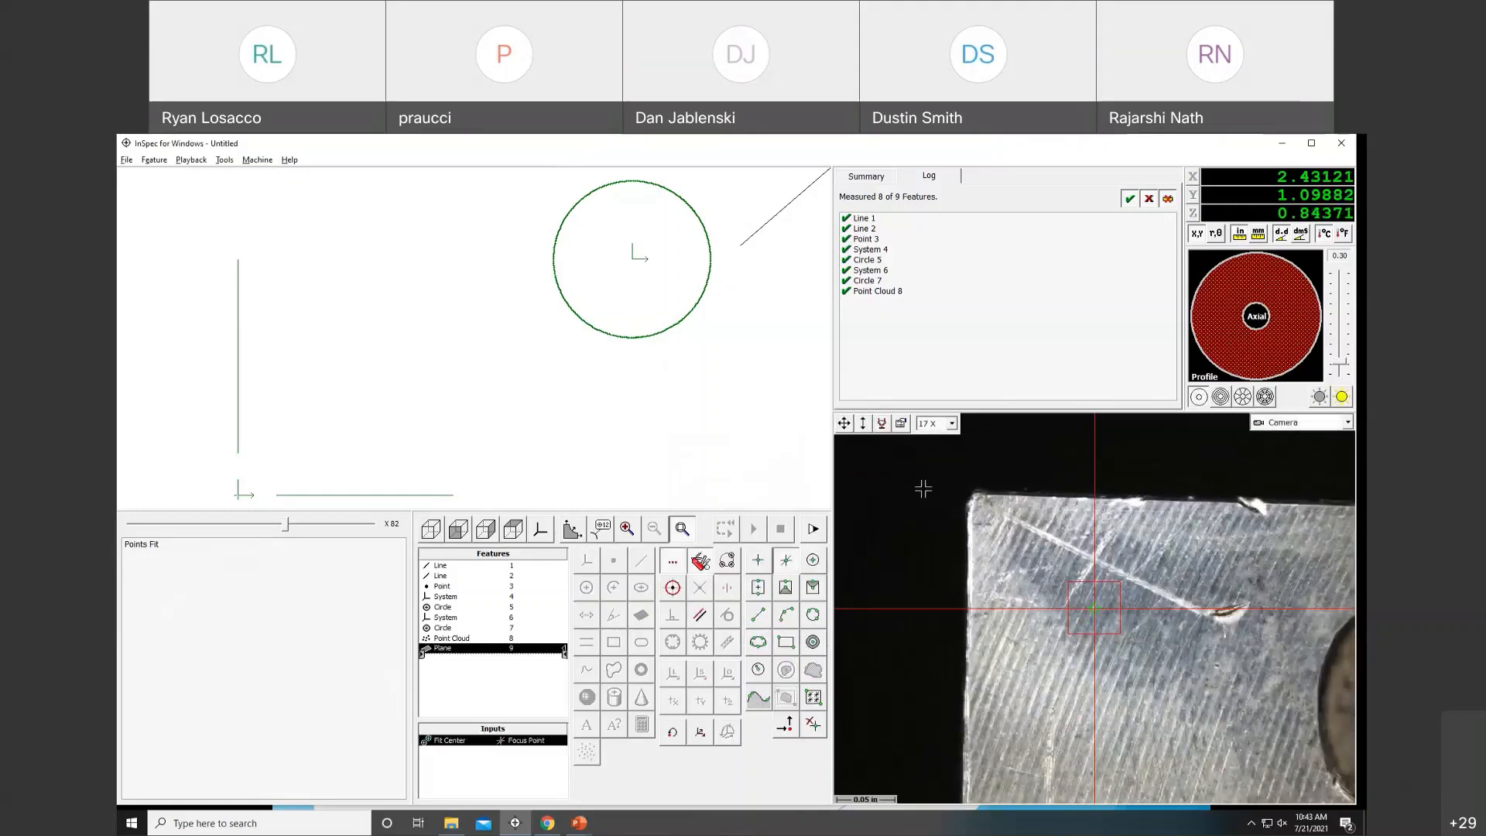
{"action": "left_click_drag", "start_coordinate": [844, 432], "coordinate": [1021, 517]}
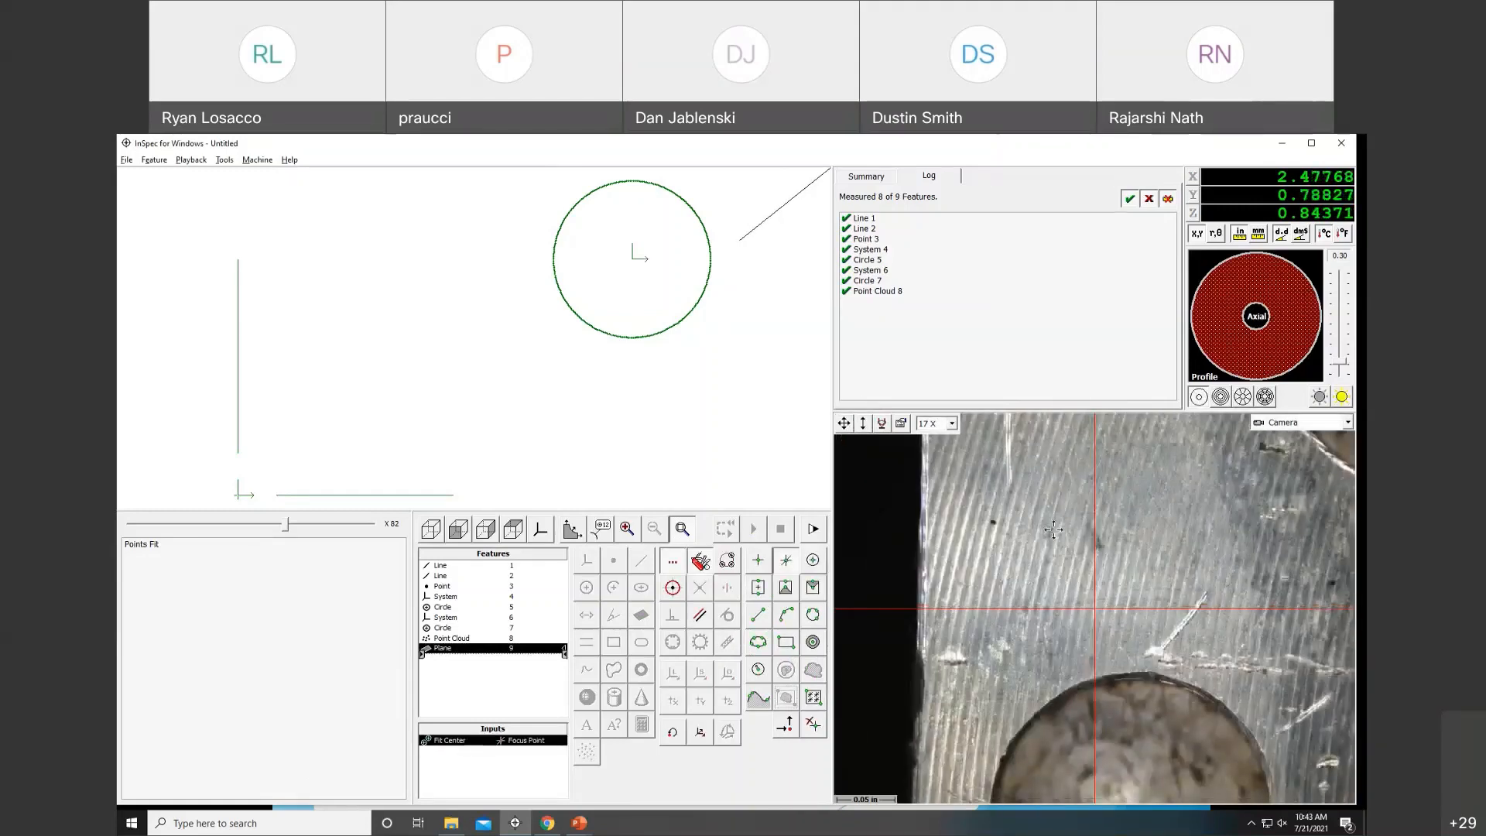
{"action": "left_click", "coordinate": [1045, 528]}
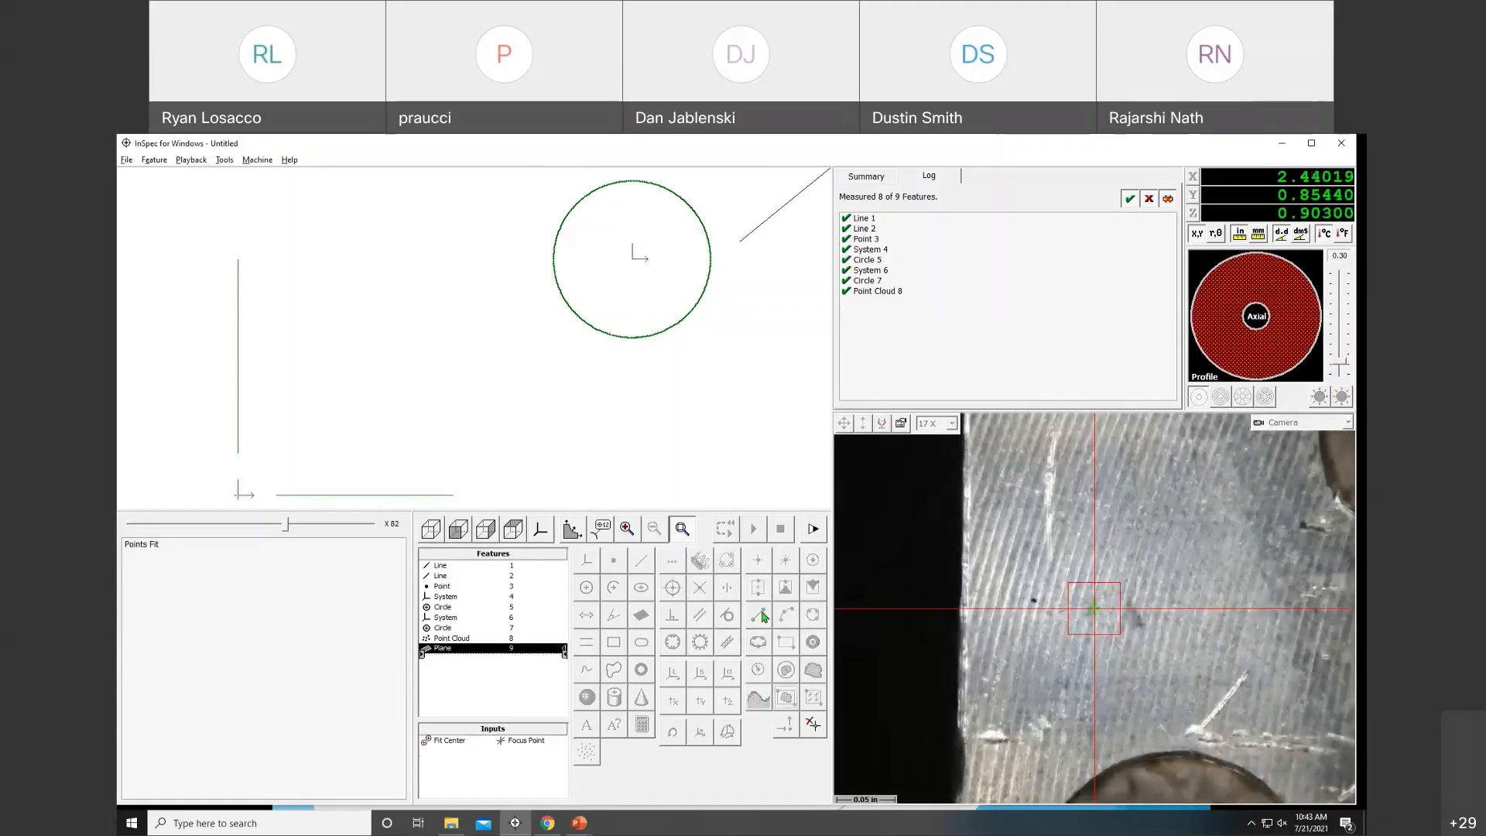
Add the second and third focus points to the plane on the surface between the holes, using Axial lighting.
{"action": "left_click_drag", "start_coordinate": [845, 425], "coordinate": [1035, 693]}
{"action": "left_click", "coordinate": [1036, 693]}
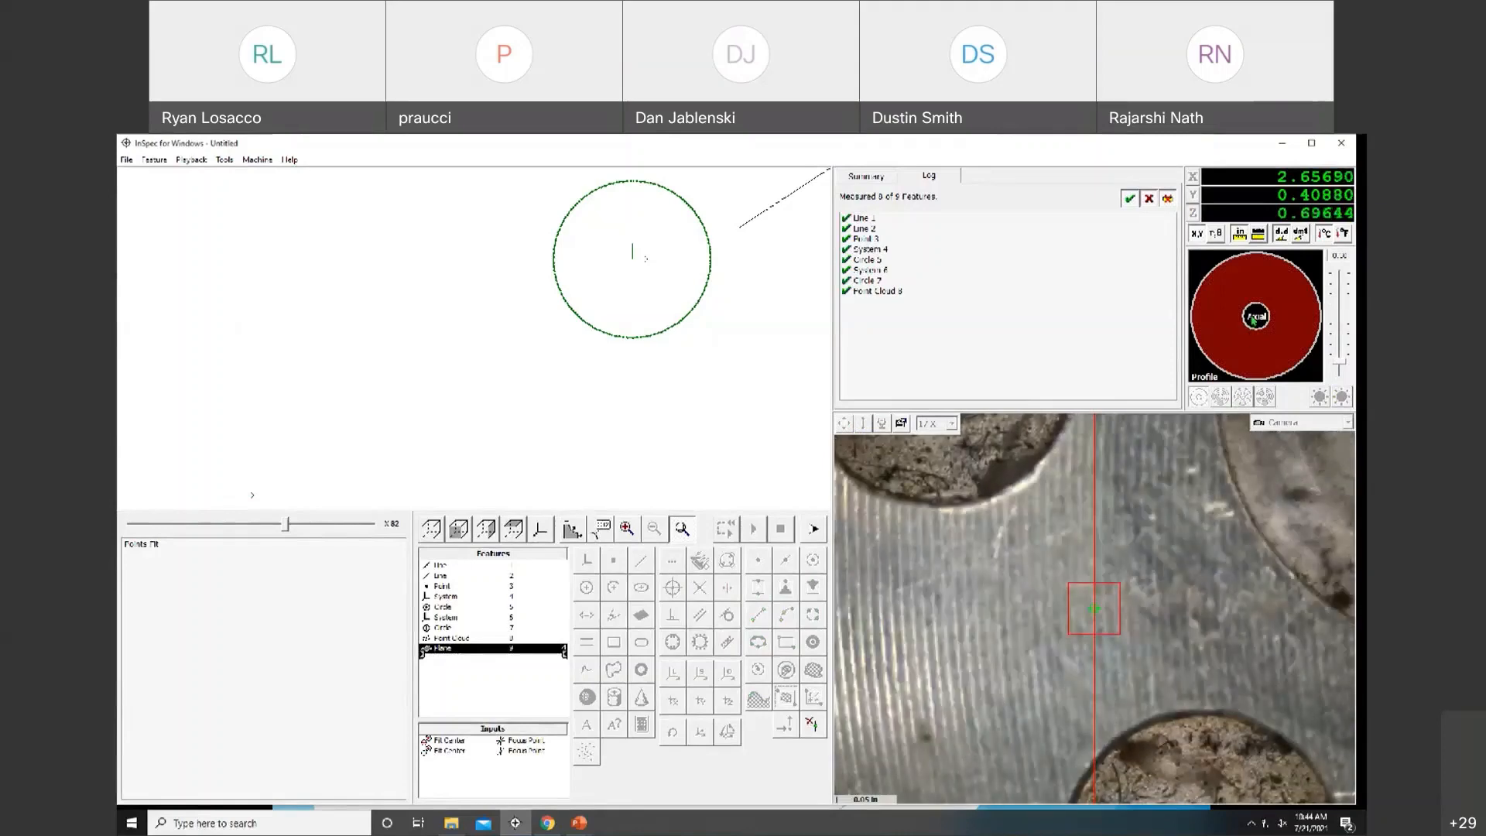
{"action": "left_click", "coordinate": [1340, 395]}
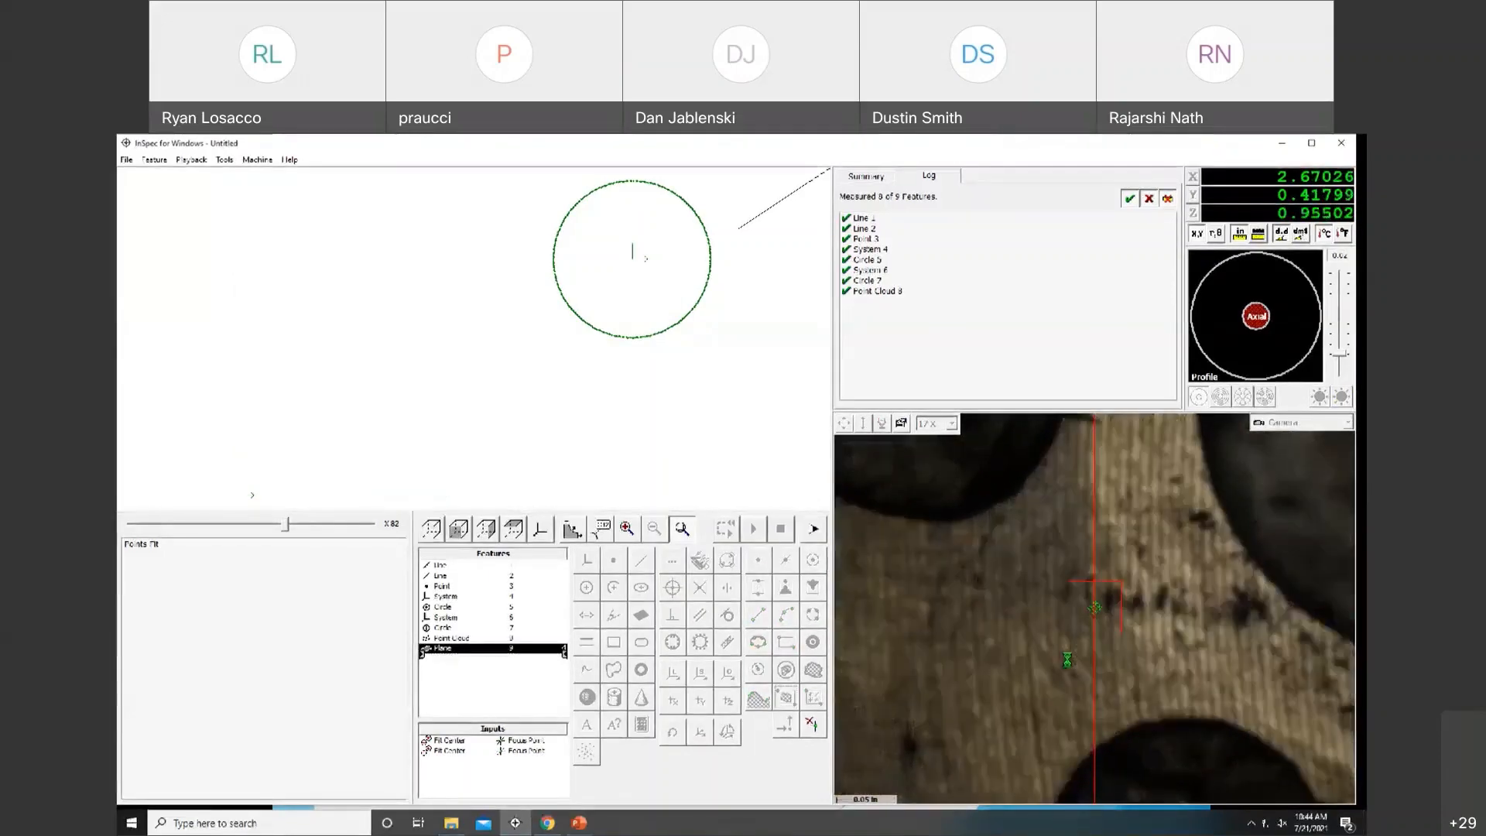
{"action": "left_click_drag", "start_coordinate": [841, 423], "coordinate": [942, 626]}
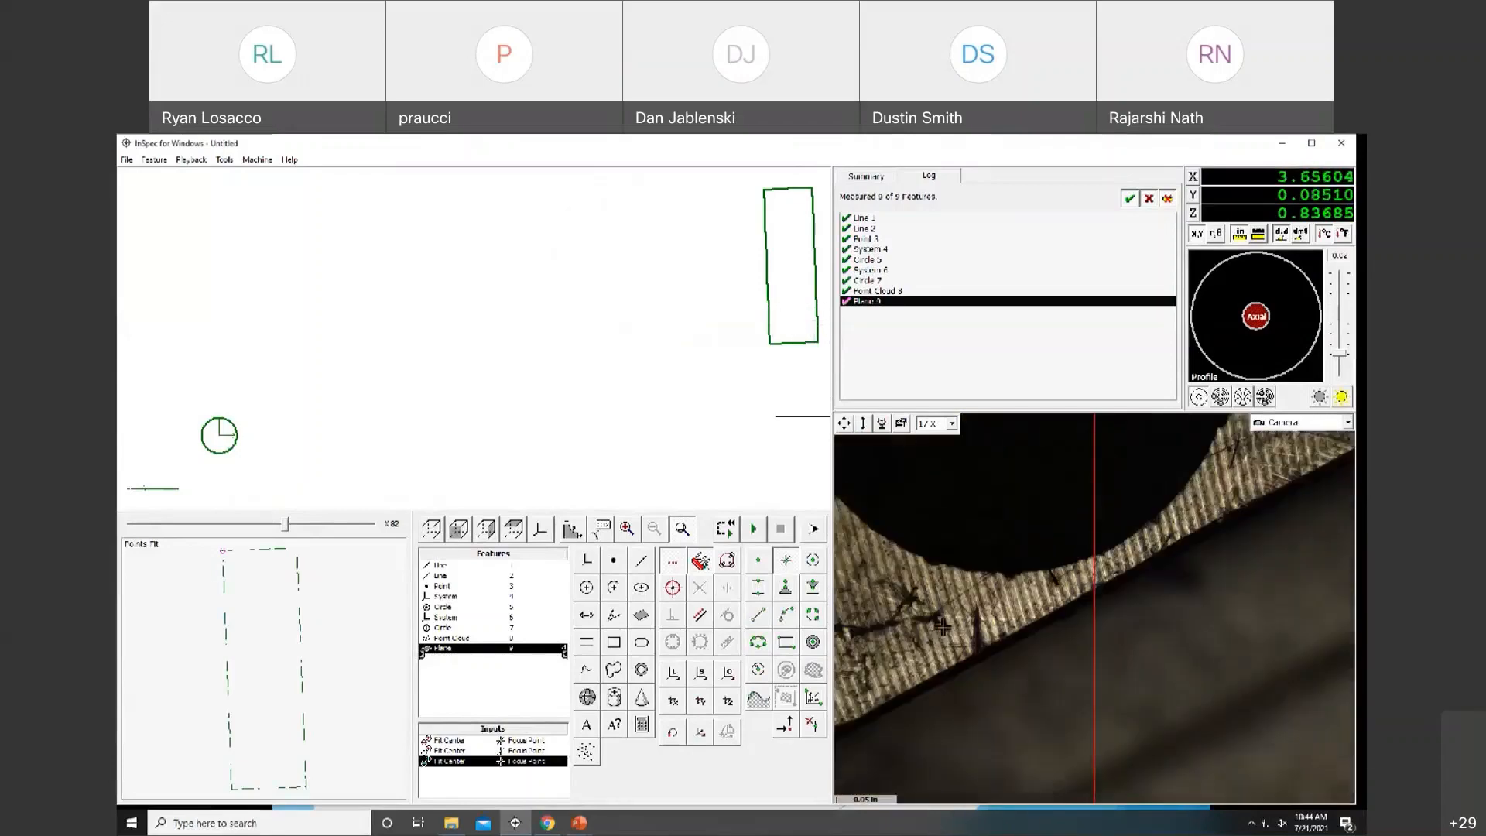
{"action": "left_click", "coordinate": [890, 603]}
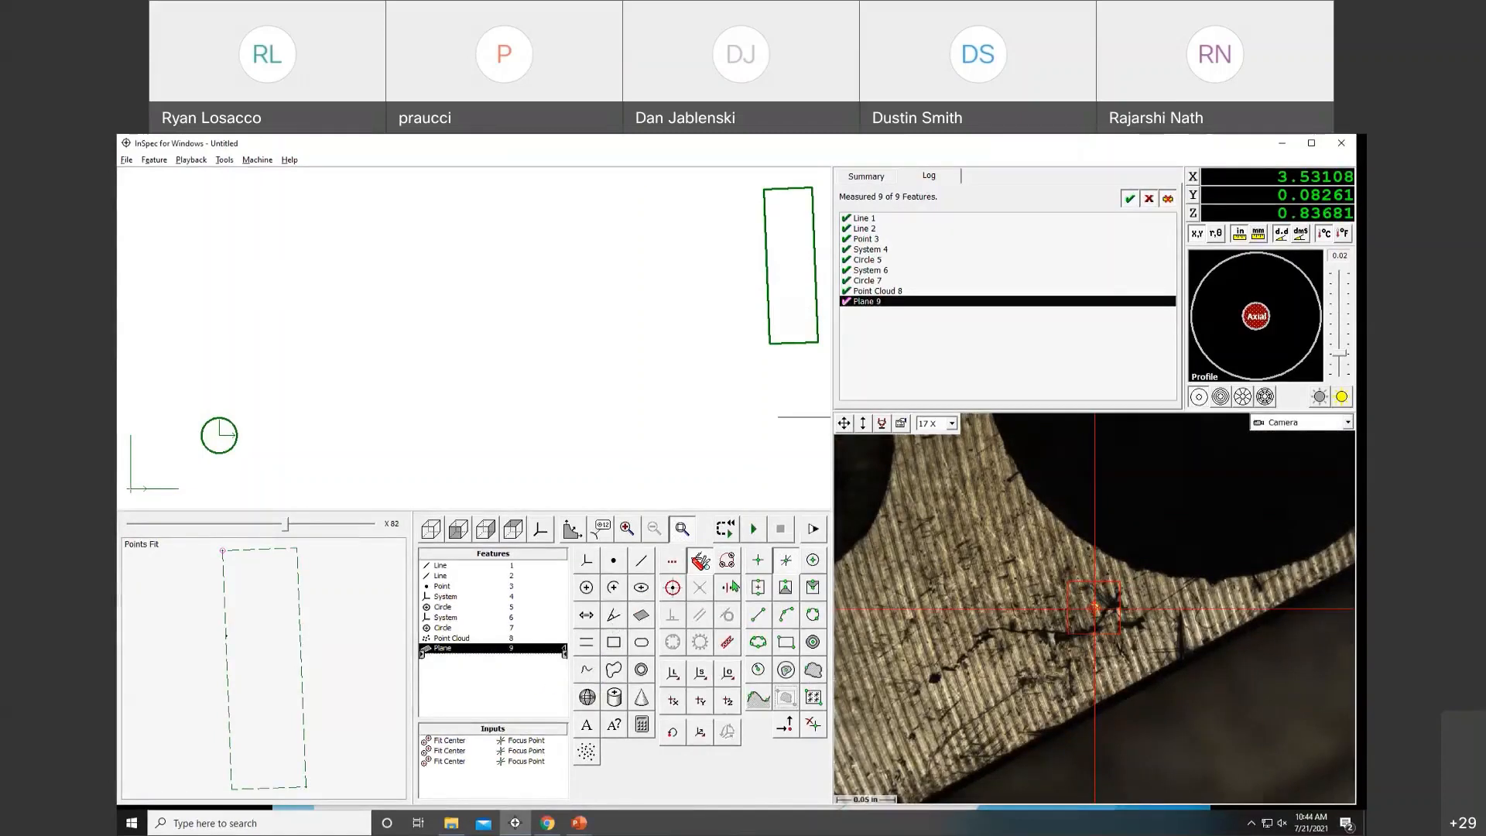
Add a fourth focus point to the plane near the far end of the plate.
{"action": "left_click", "coordinate": [671, 564]}
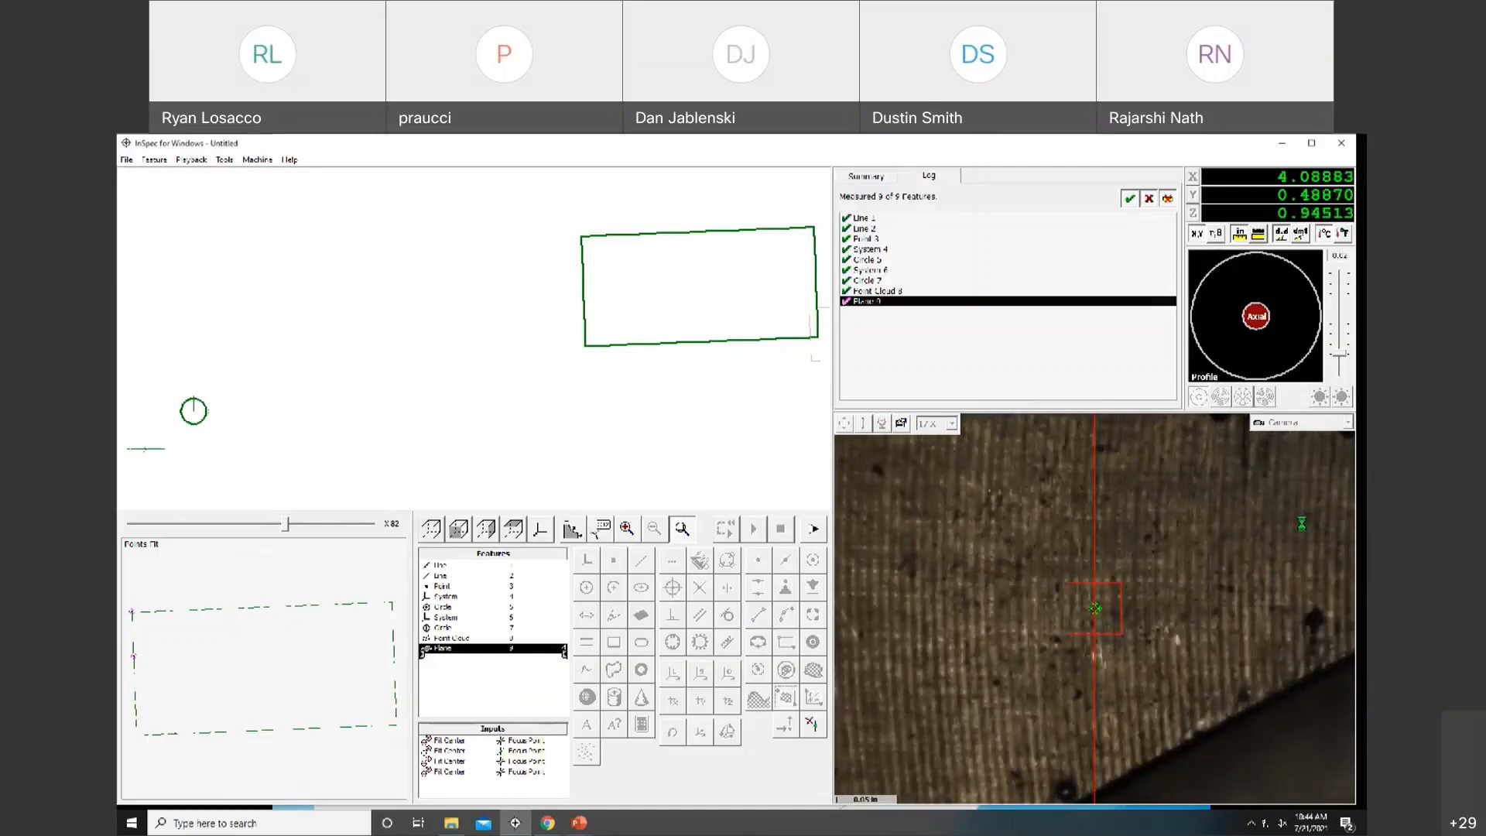
{"action": "left_click", "coordinate": [1267, 614]}
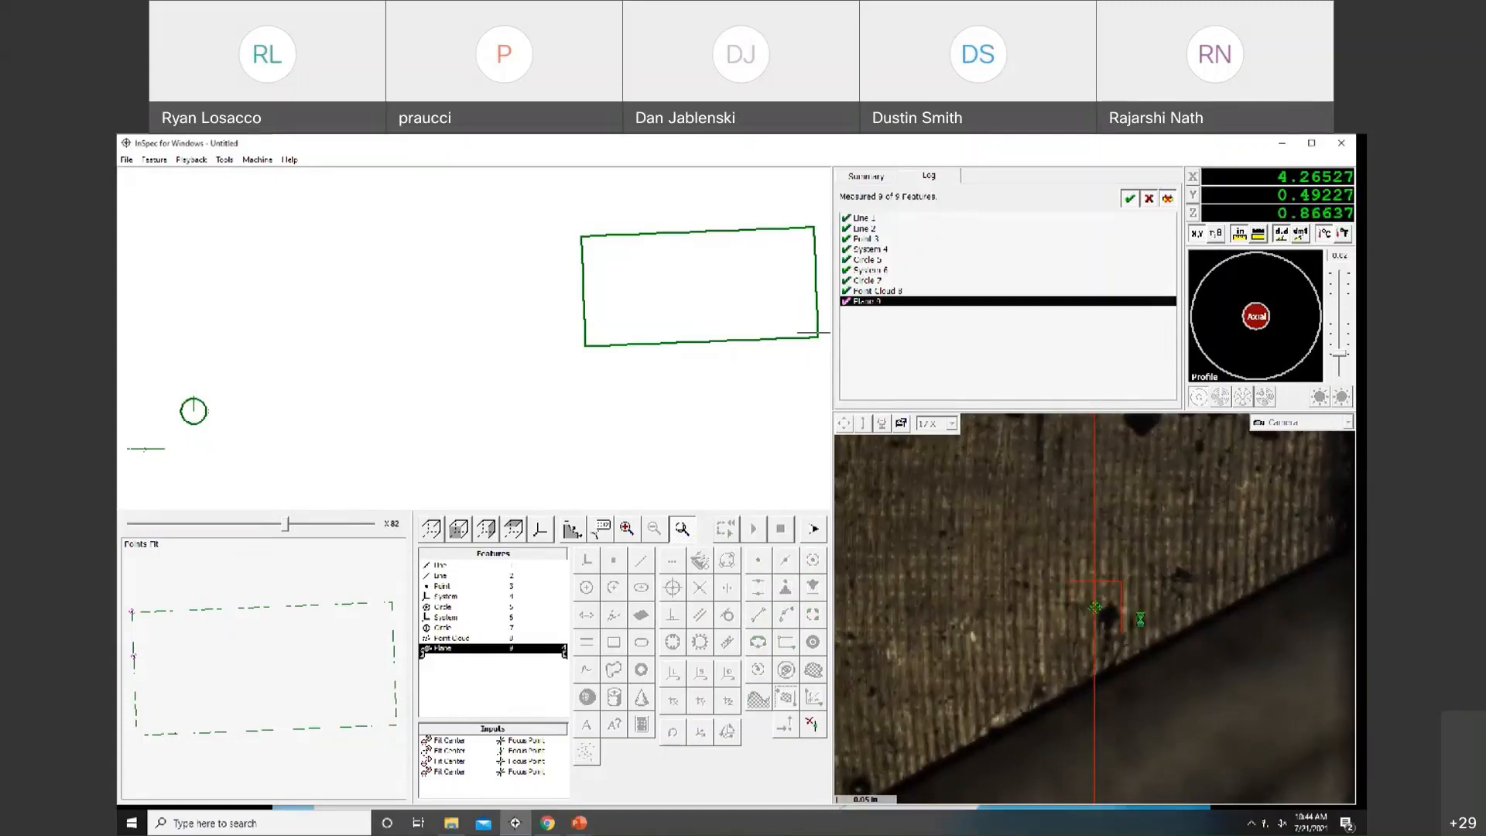
{"action": "left_click", "coordinate": [1152, 431]}
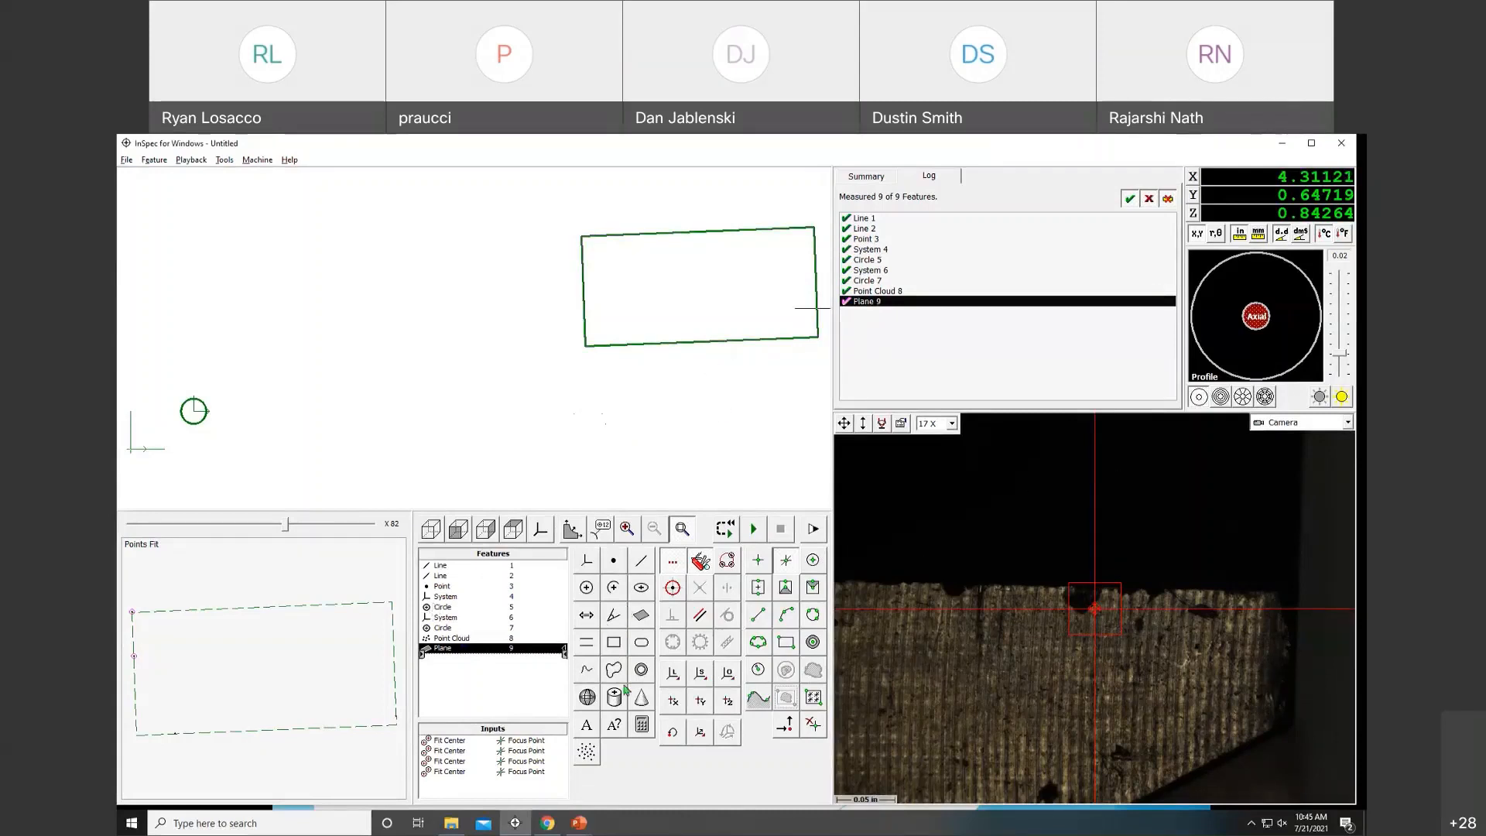
Create a point cloud from Plane 9 and inspect its fit points in an enlarged, rotated view.
{"action": "left_click", "coordinate": [586, 750]}
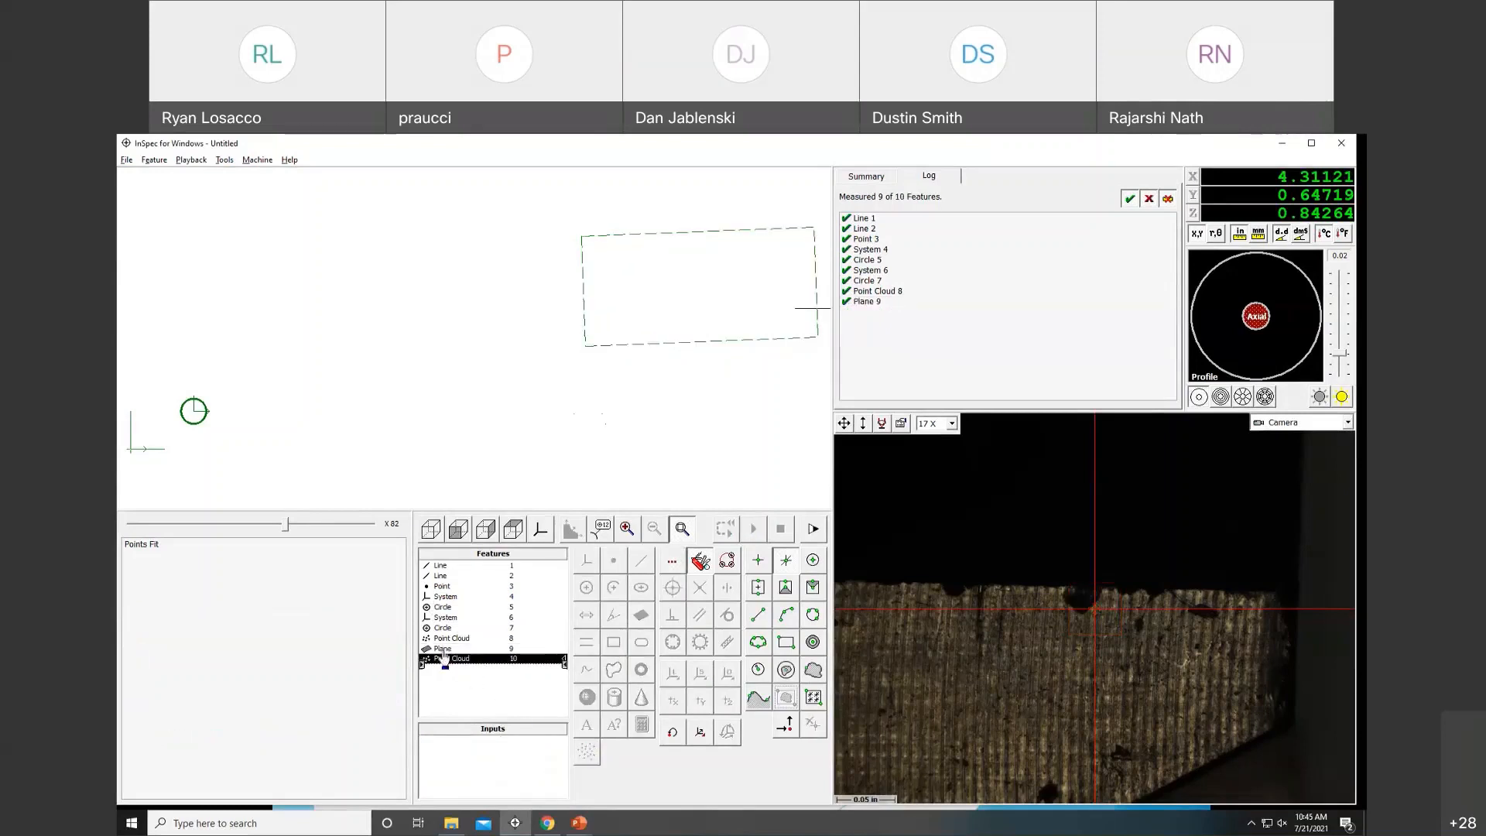
{"action": "left_click", "coordinate": [442, 651]}
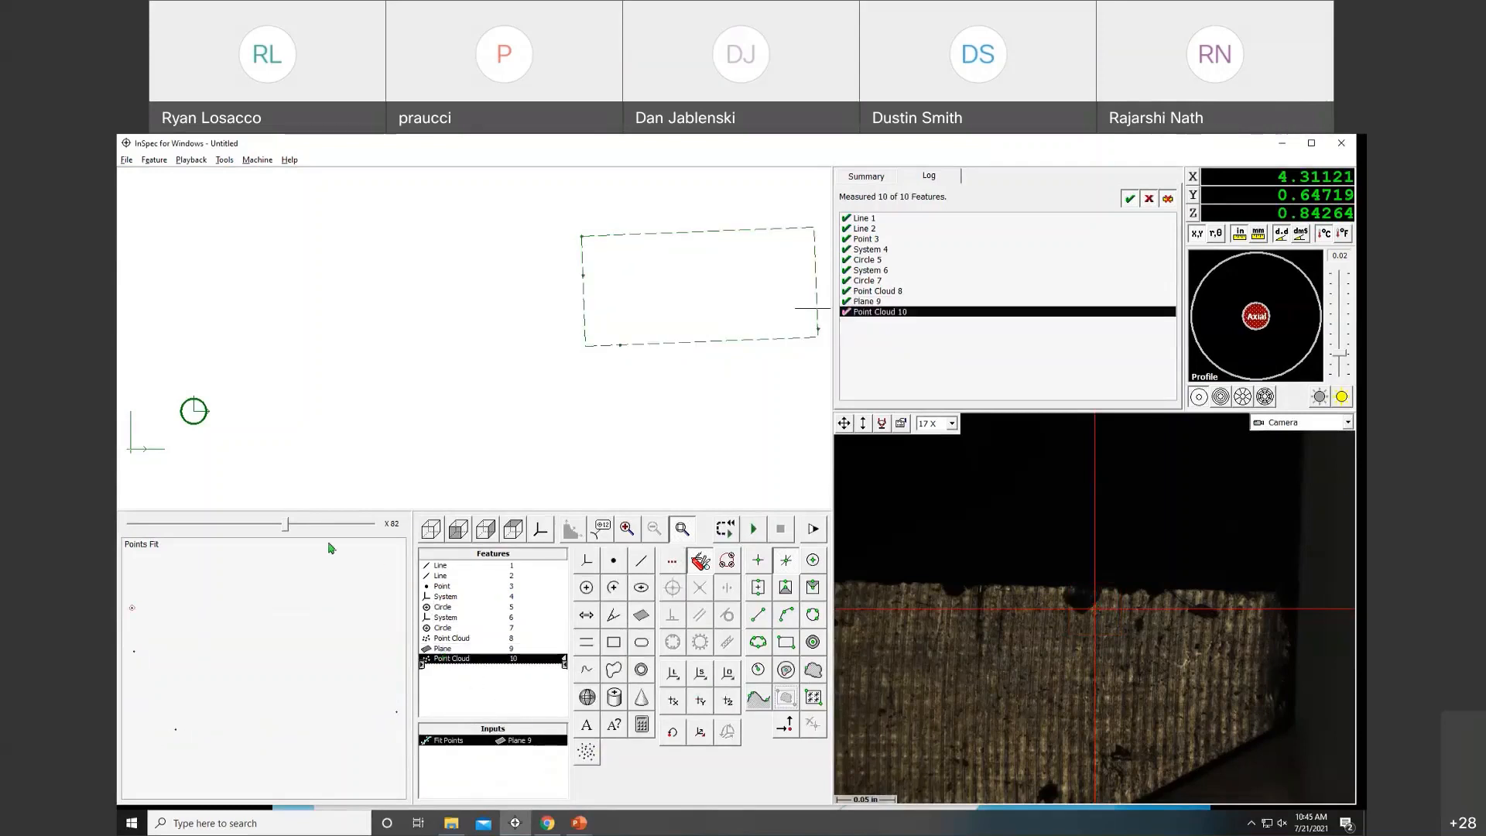
{"action": "right_click", "coordinate": [330, 589]}
{"action": "left_click", "coordinate": [345, 594]}
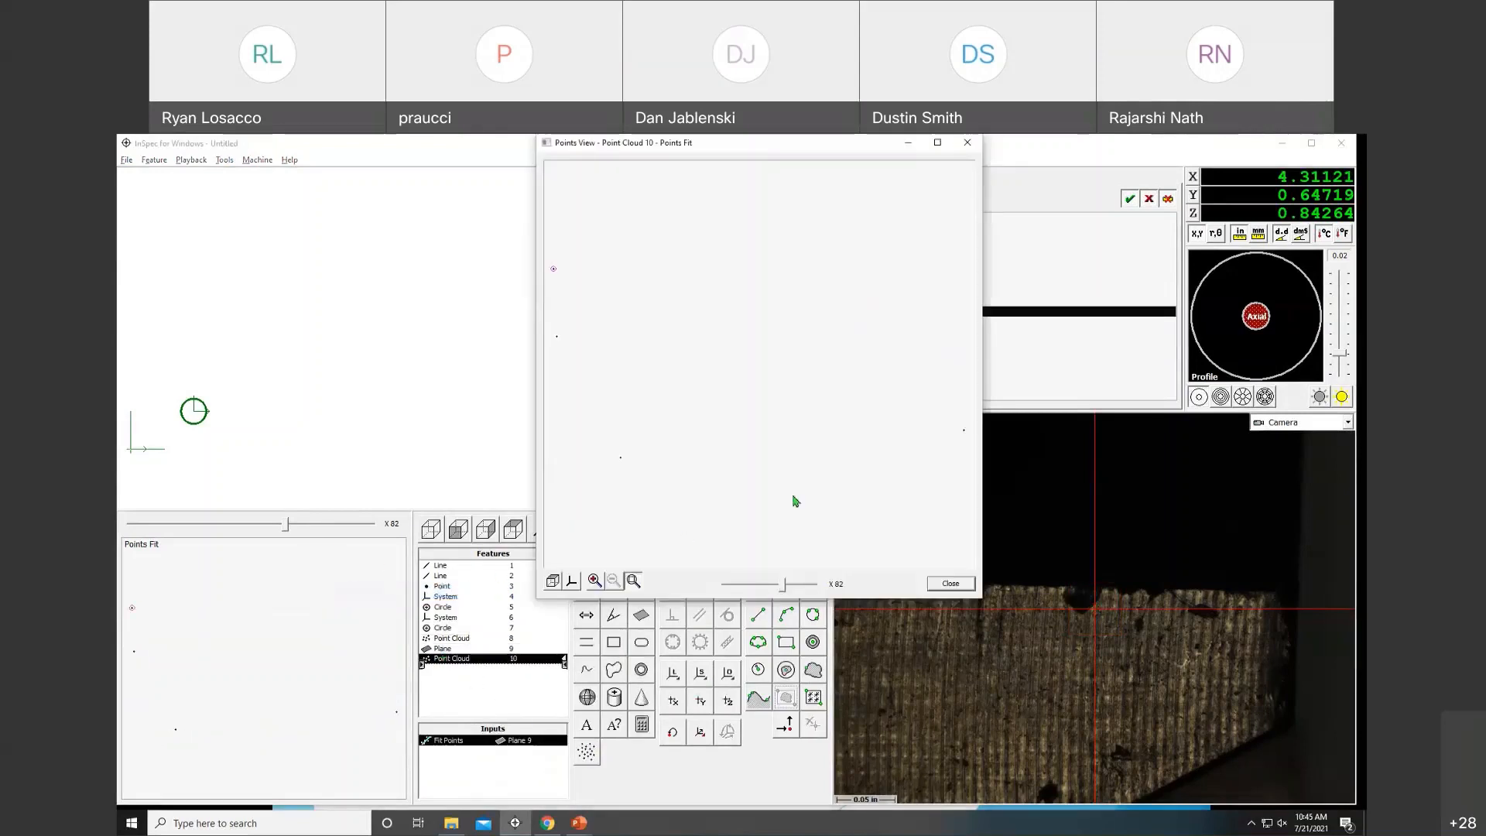
{"action": "left_click_drag", "start_coordinate": [793, 477], "coordinate": [784, 443]}
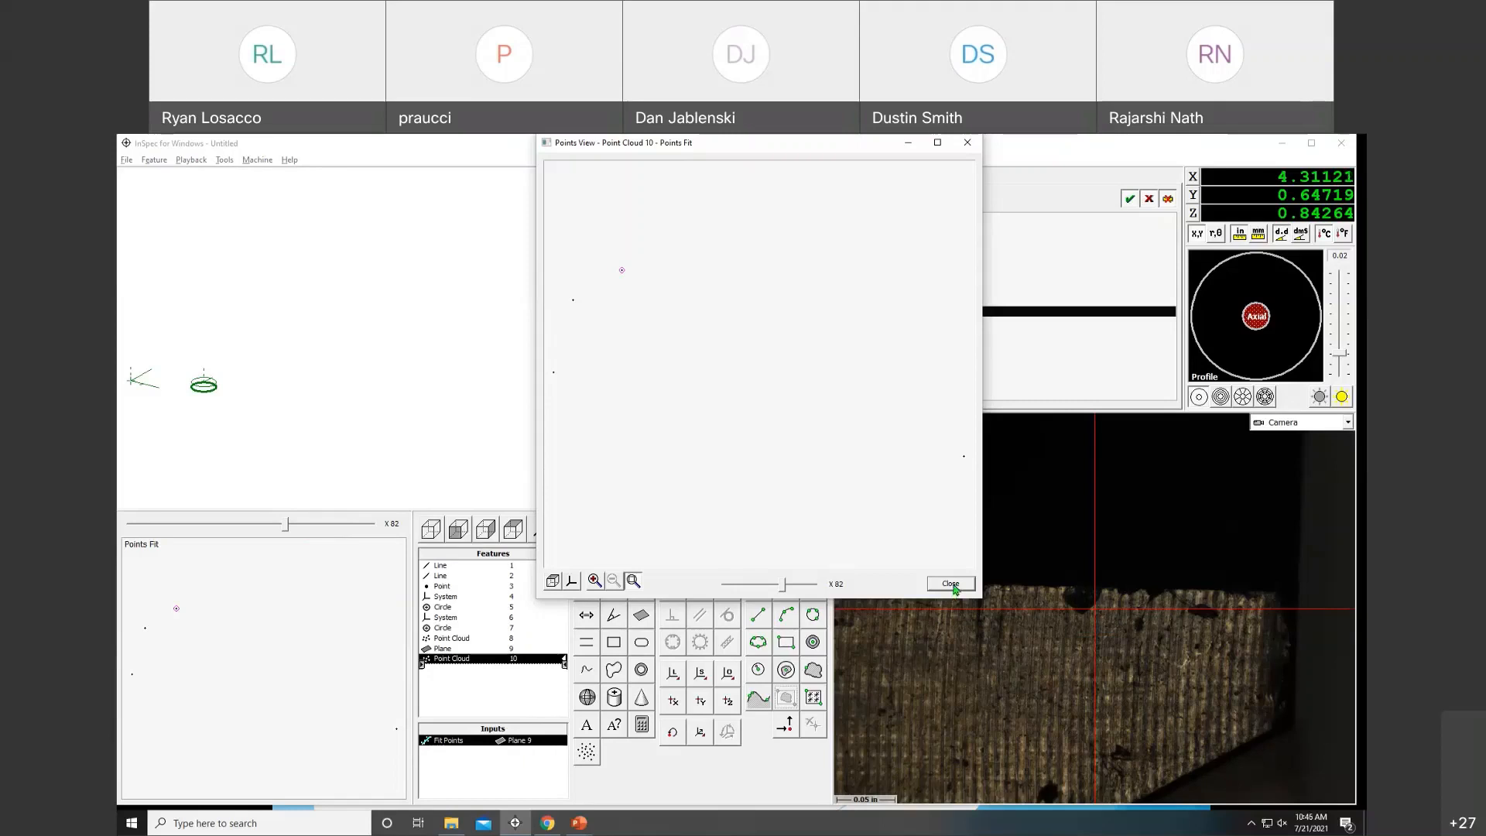
{"action": "left_click", "coordinate": [952, 584]}
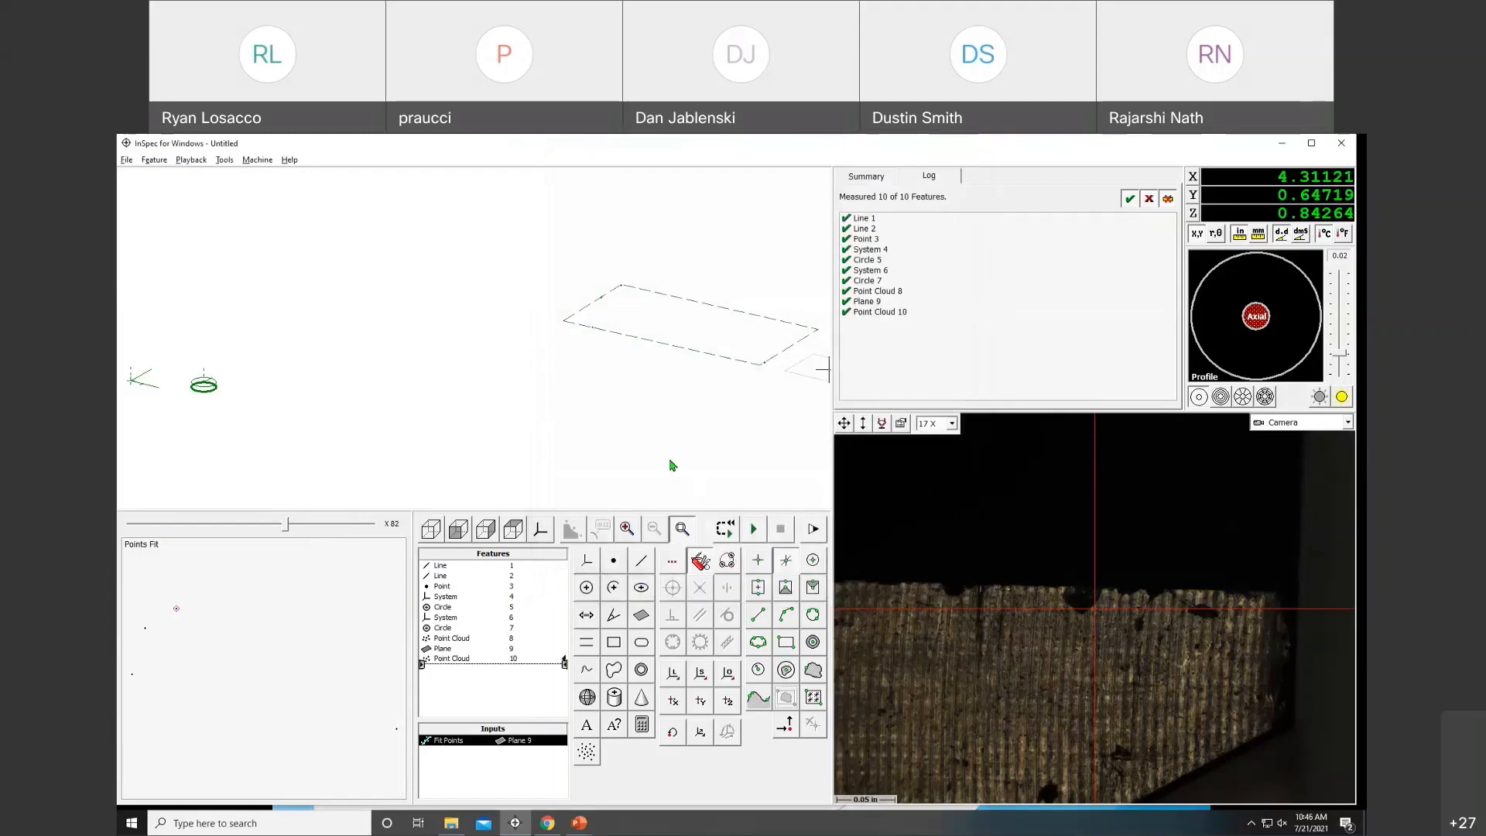
{"action": "key", "text": "alt+Tab"}
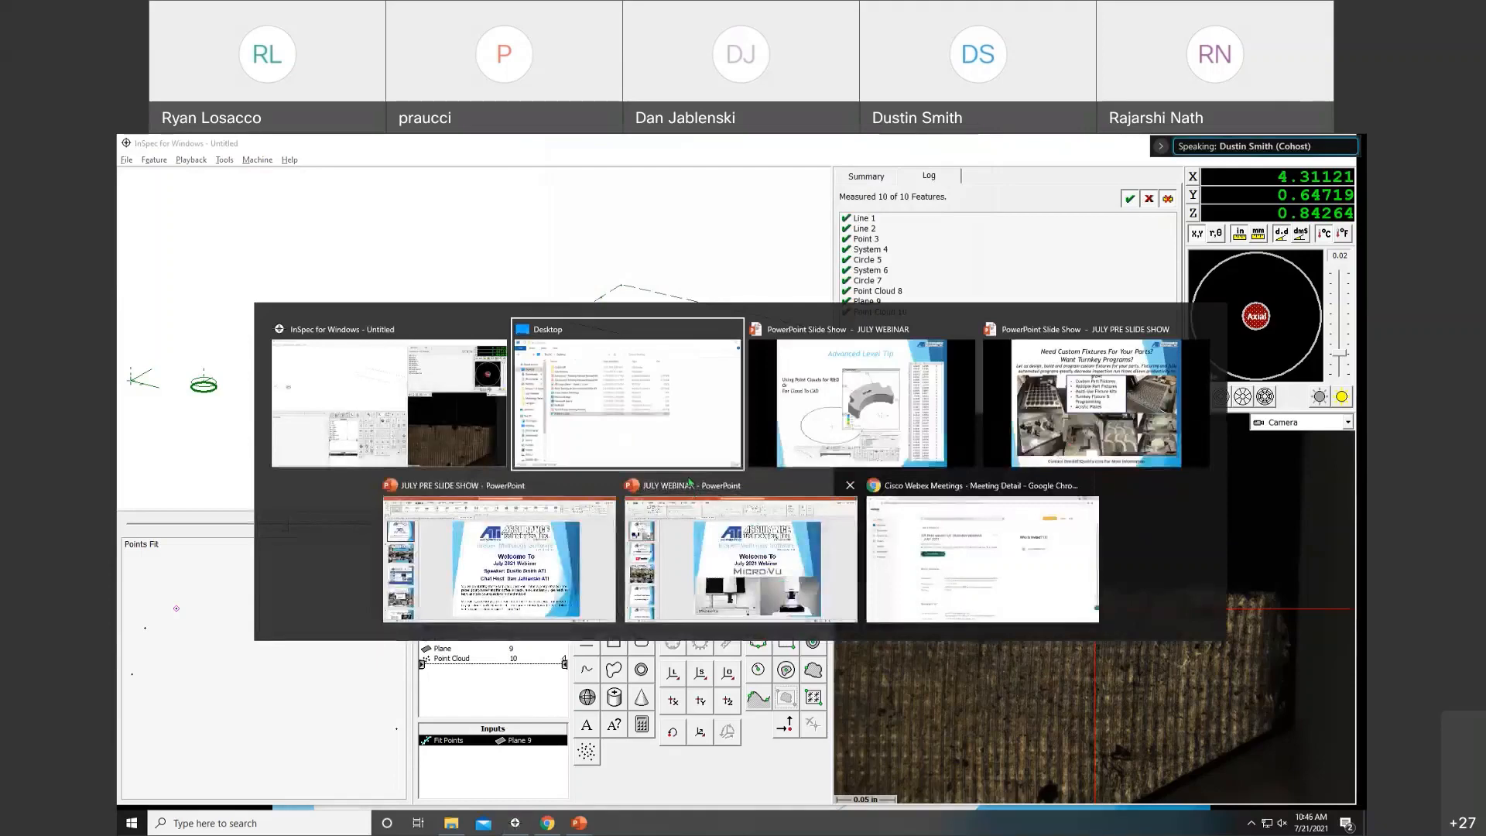
{"action": "key", "text": "alt+Tab"}
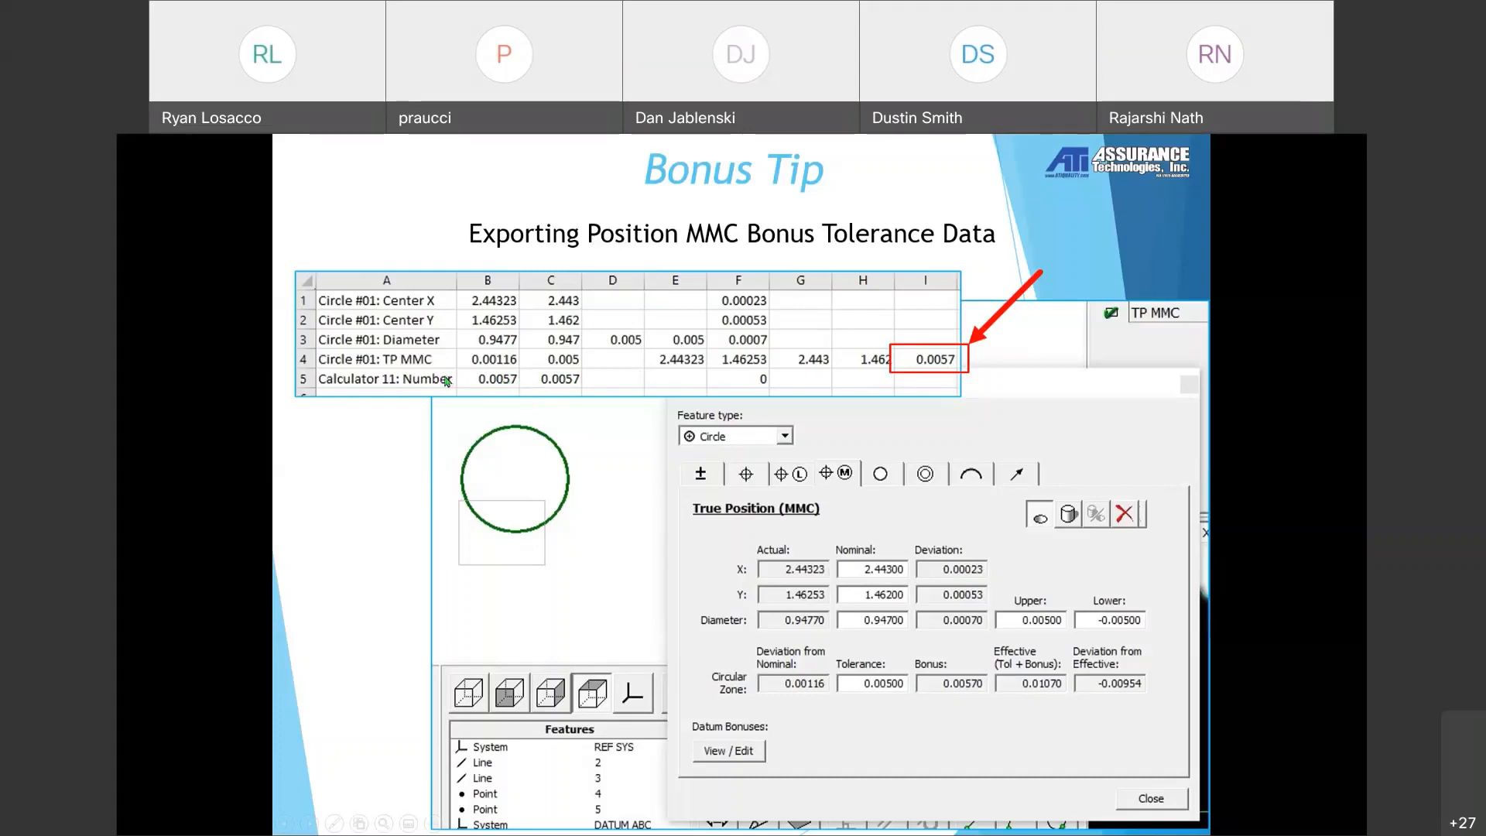
{"action": "left_click", "coordinate": [522, 415]}
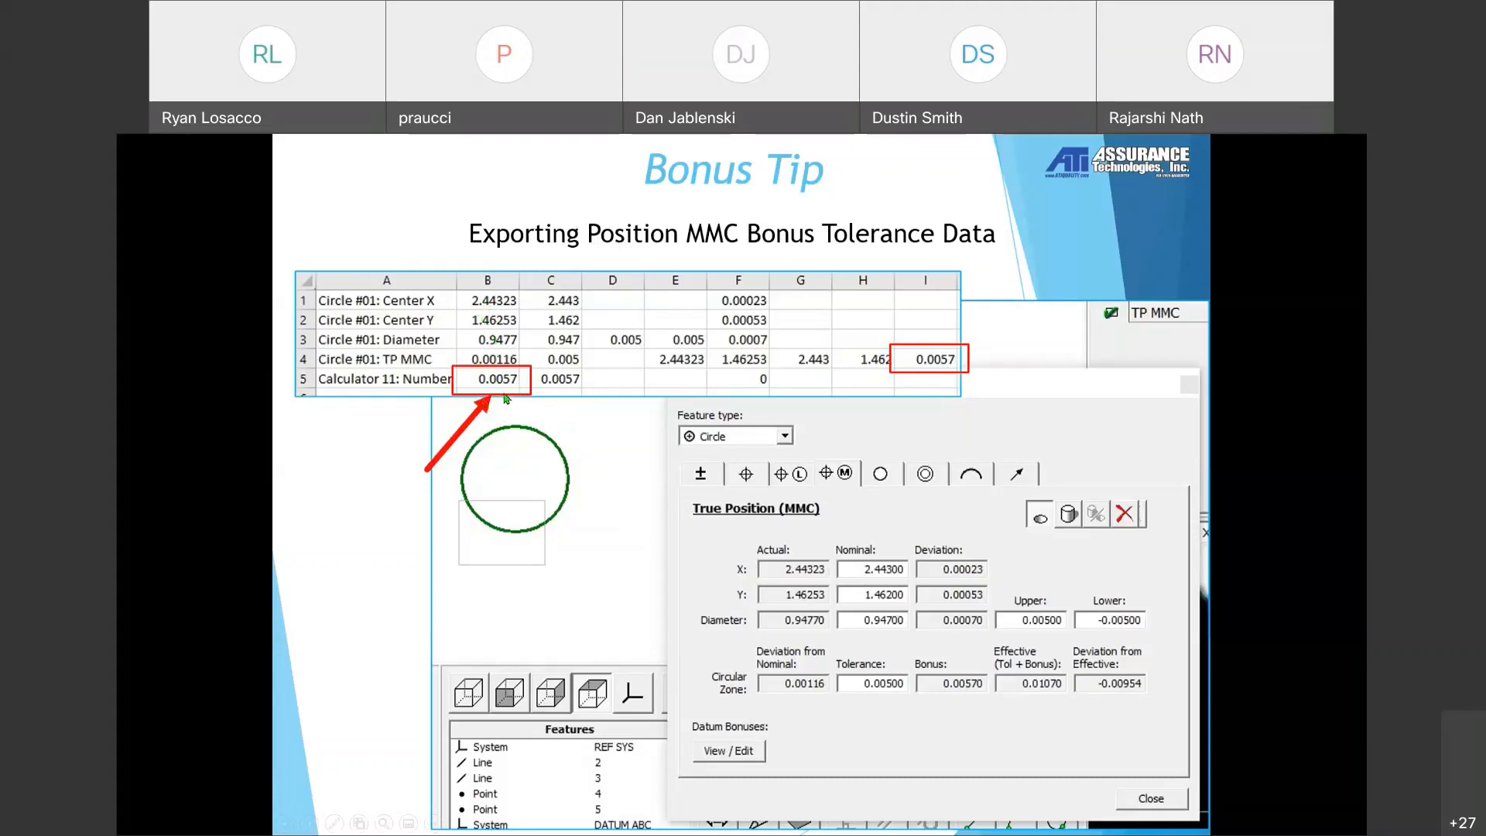
{"action": "left_click", "coordinate": [528, 387]}
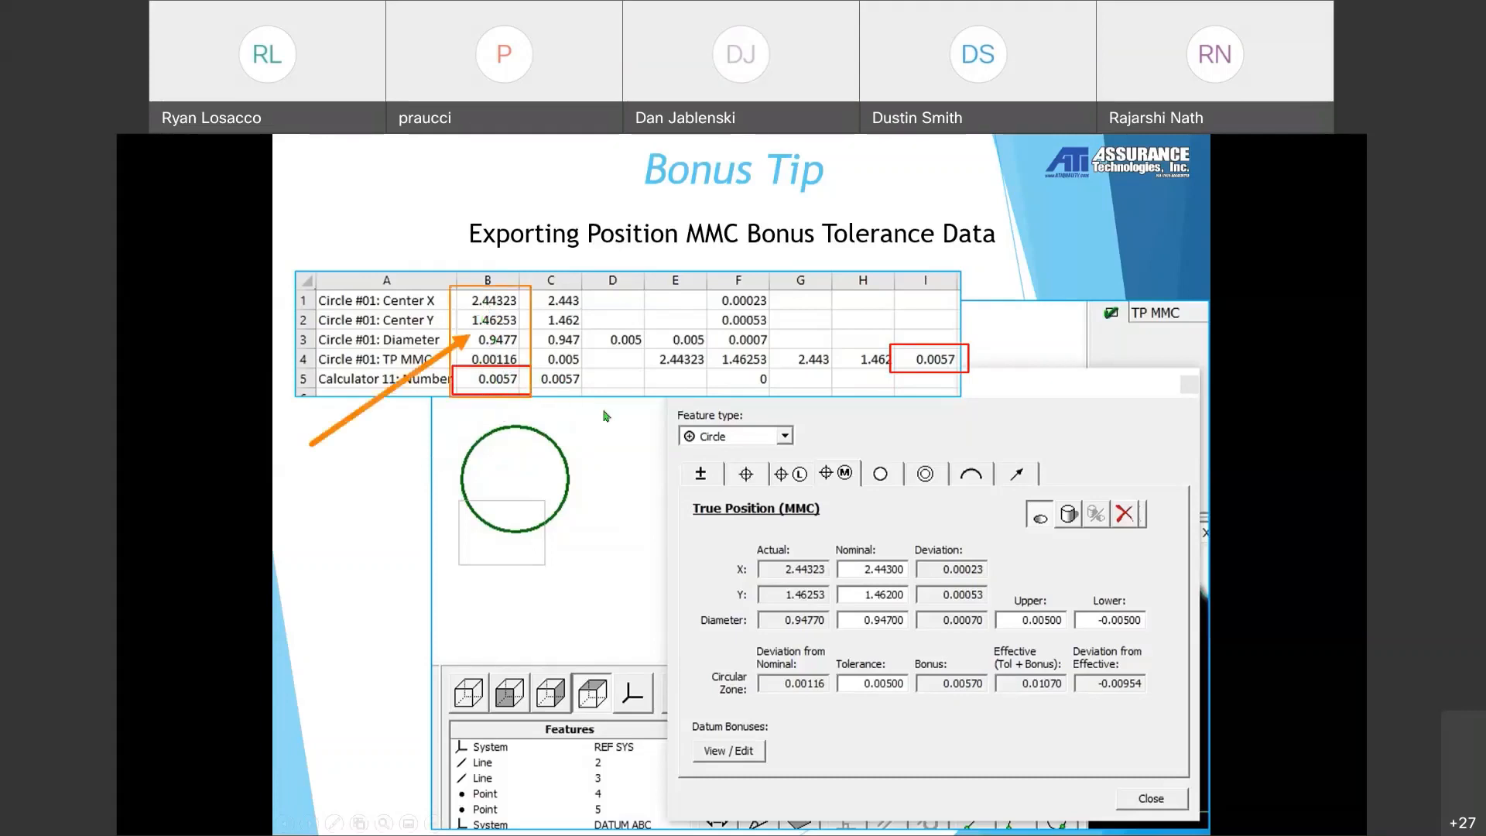
{"action": "left_click", "coordinate": [533, 382]}
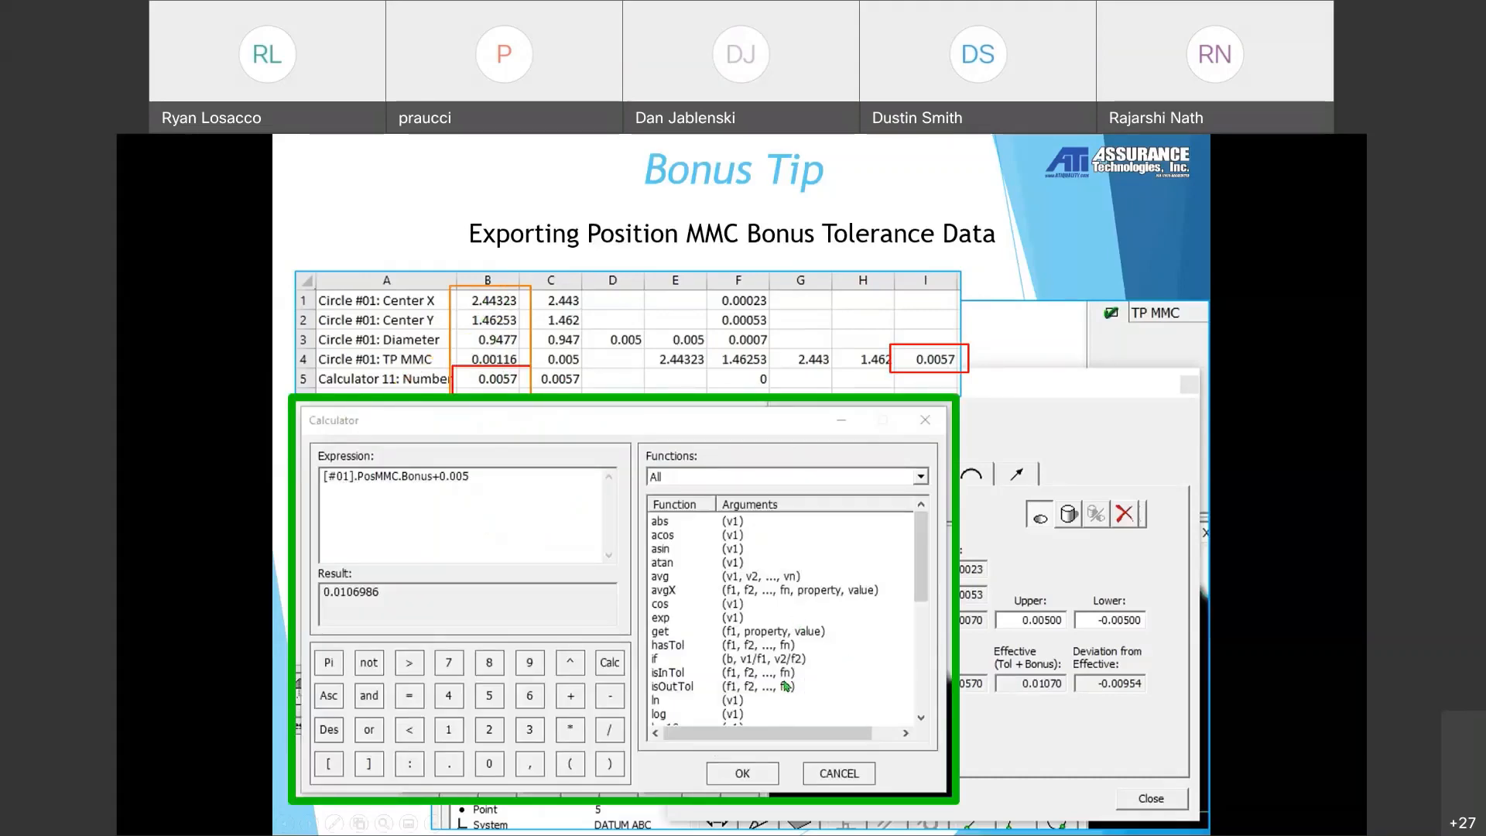
Return to InSpec, show the part from the top, and delete Point Cloud 10 and Plane 9.
{"action": "key", "text": "alt+Tab"}
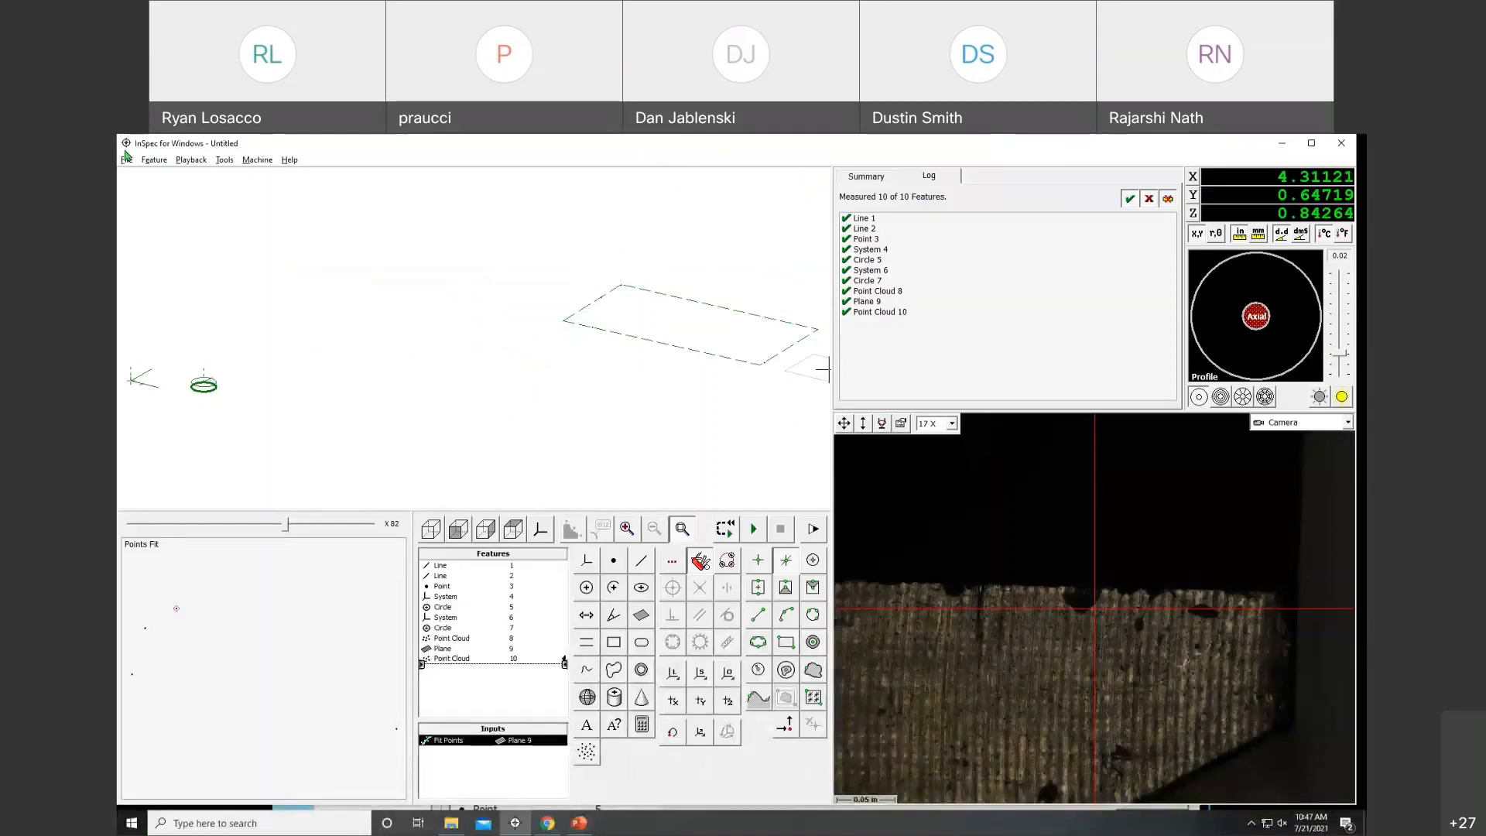
{"action": "left_click", "coordinate": [520, 533]}
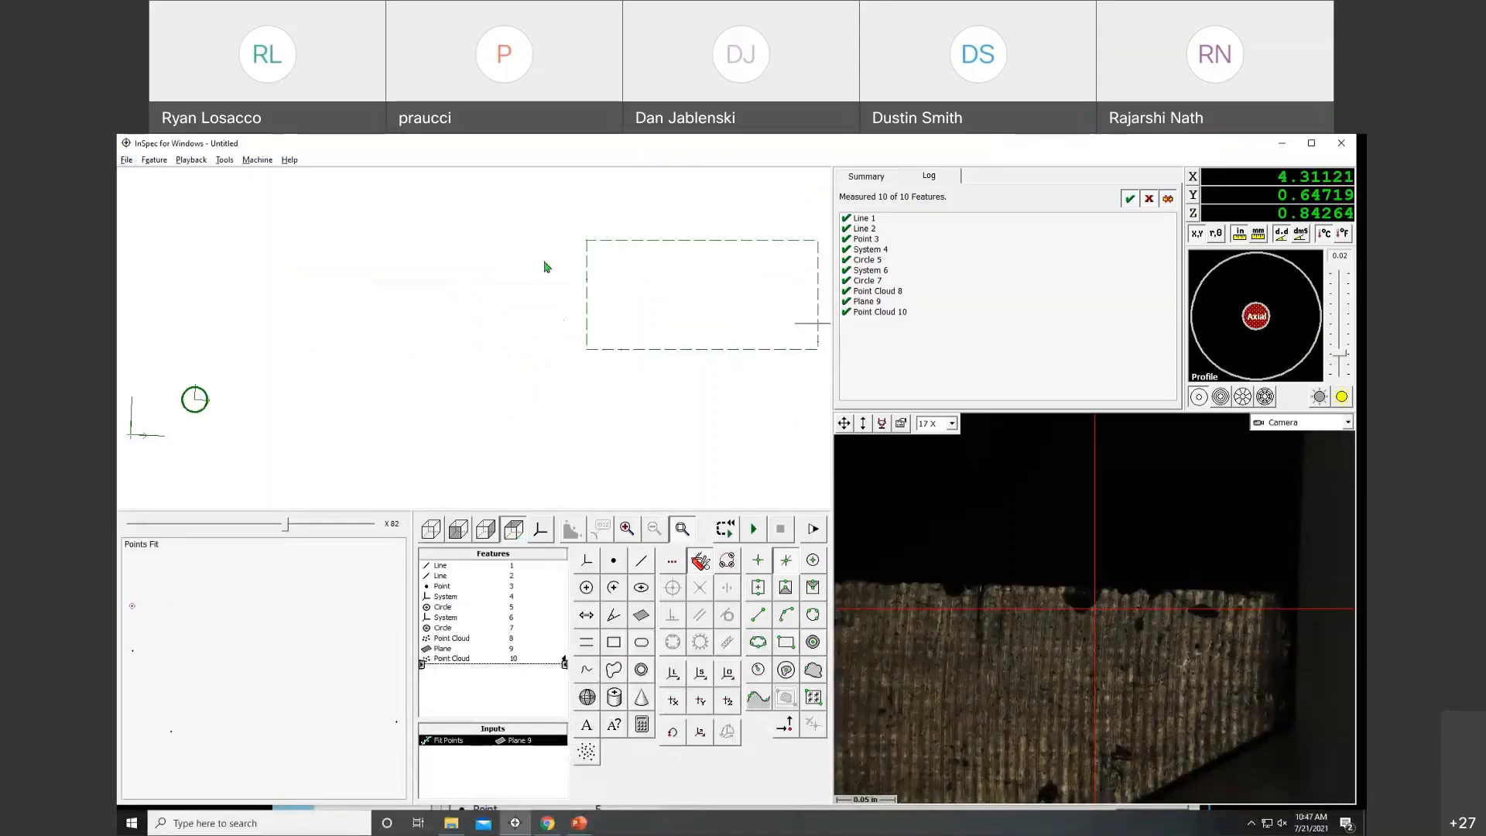
{"action": "key", "text": "Delete"}
{"action": "key", "text": "Delete"}
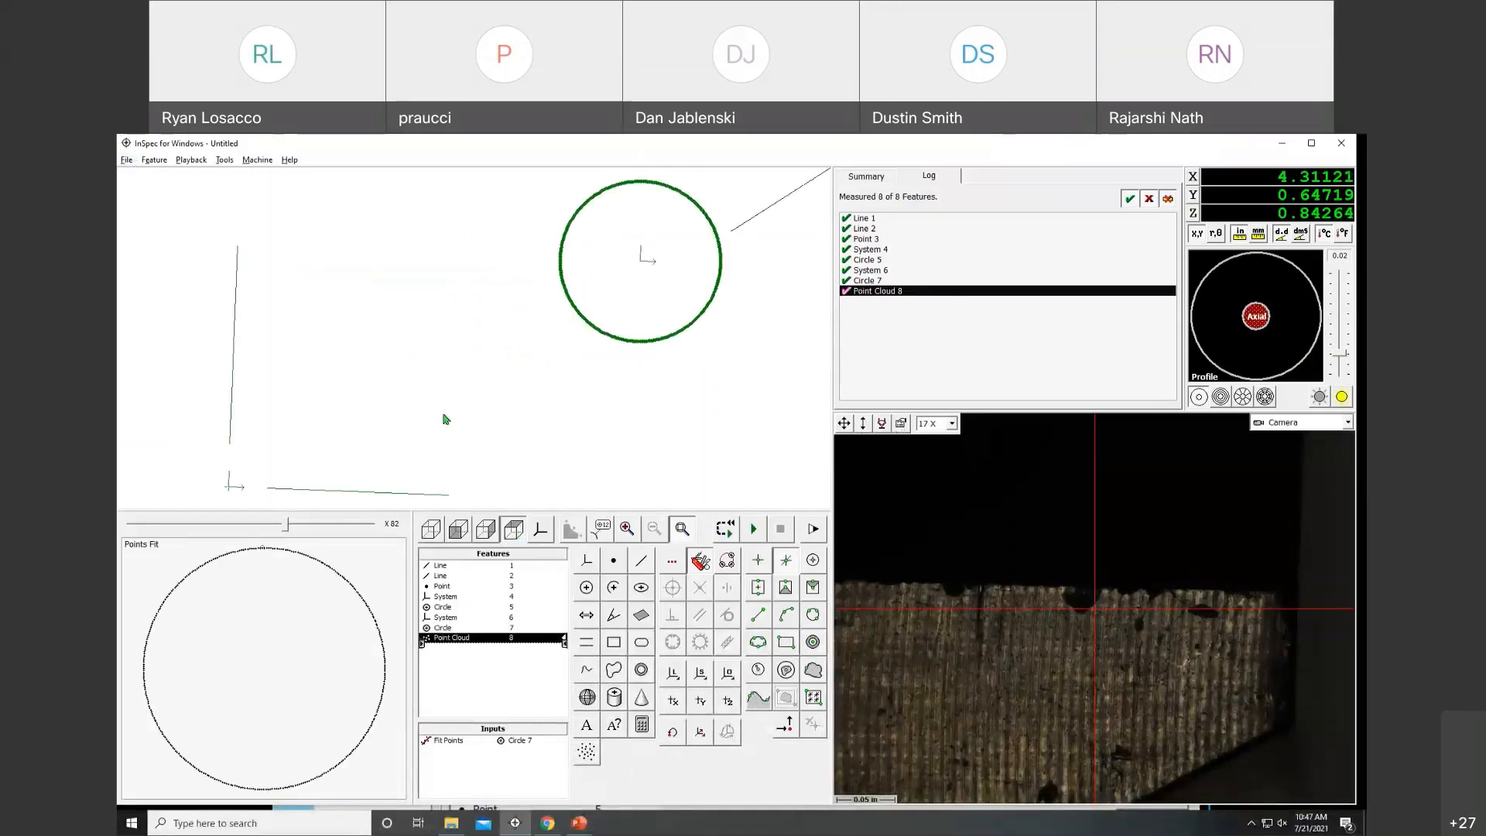
Insert a coordinate system built from the reference system ahead of Line 1 in the feature list.
{"action": "right_click", "coordinate": [484, 565]}
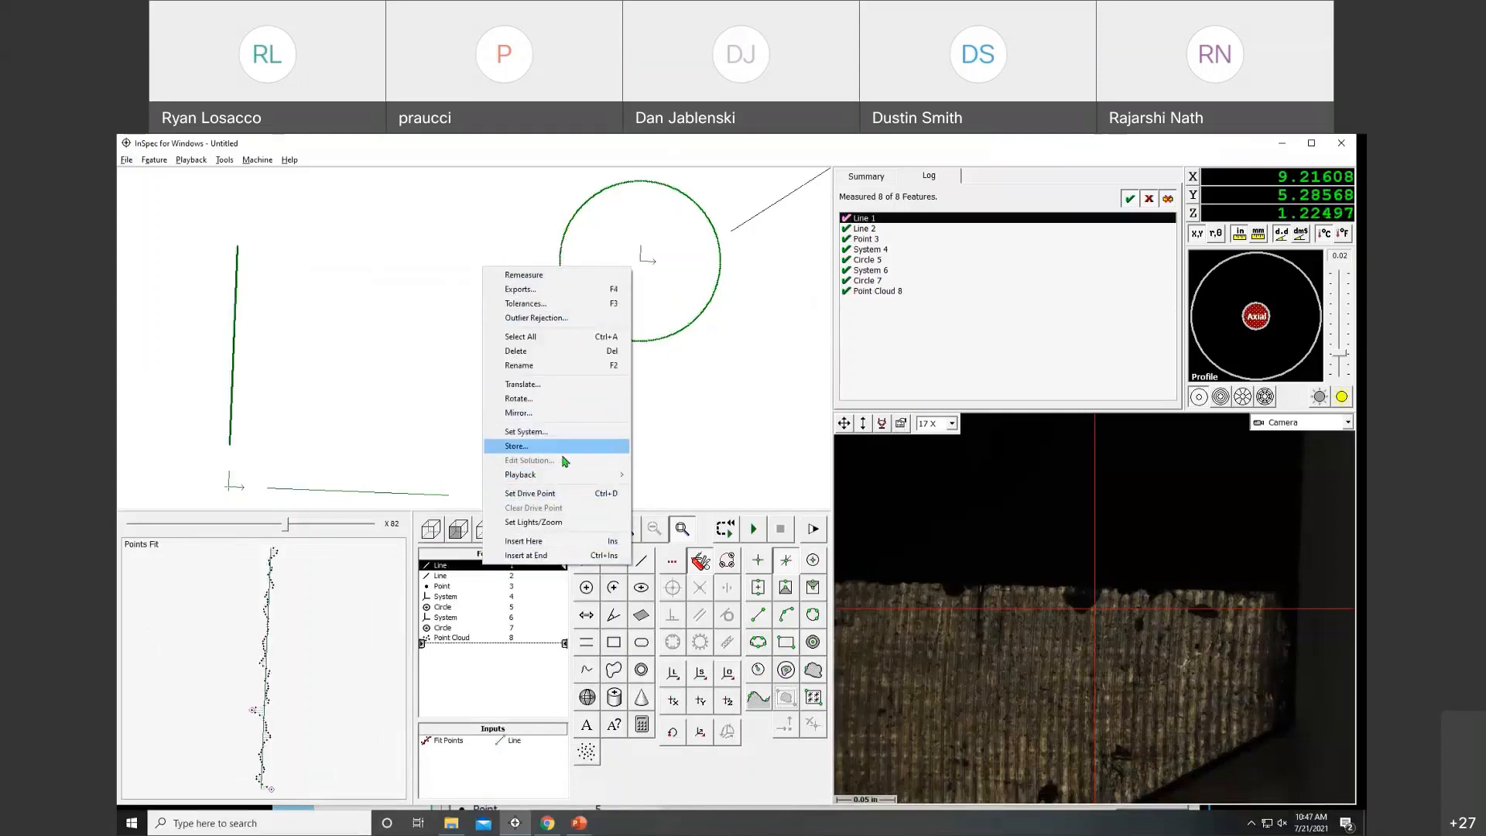
{"action": "left_click", "coordinate": [566, 541]}
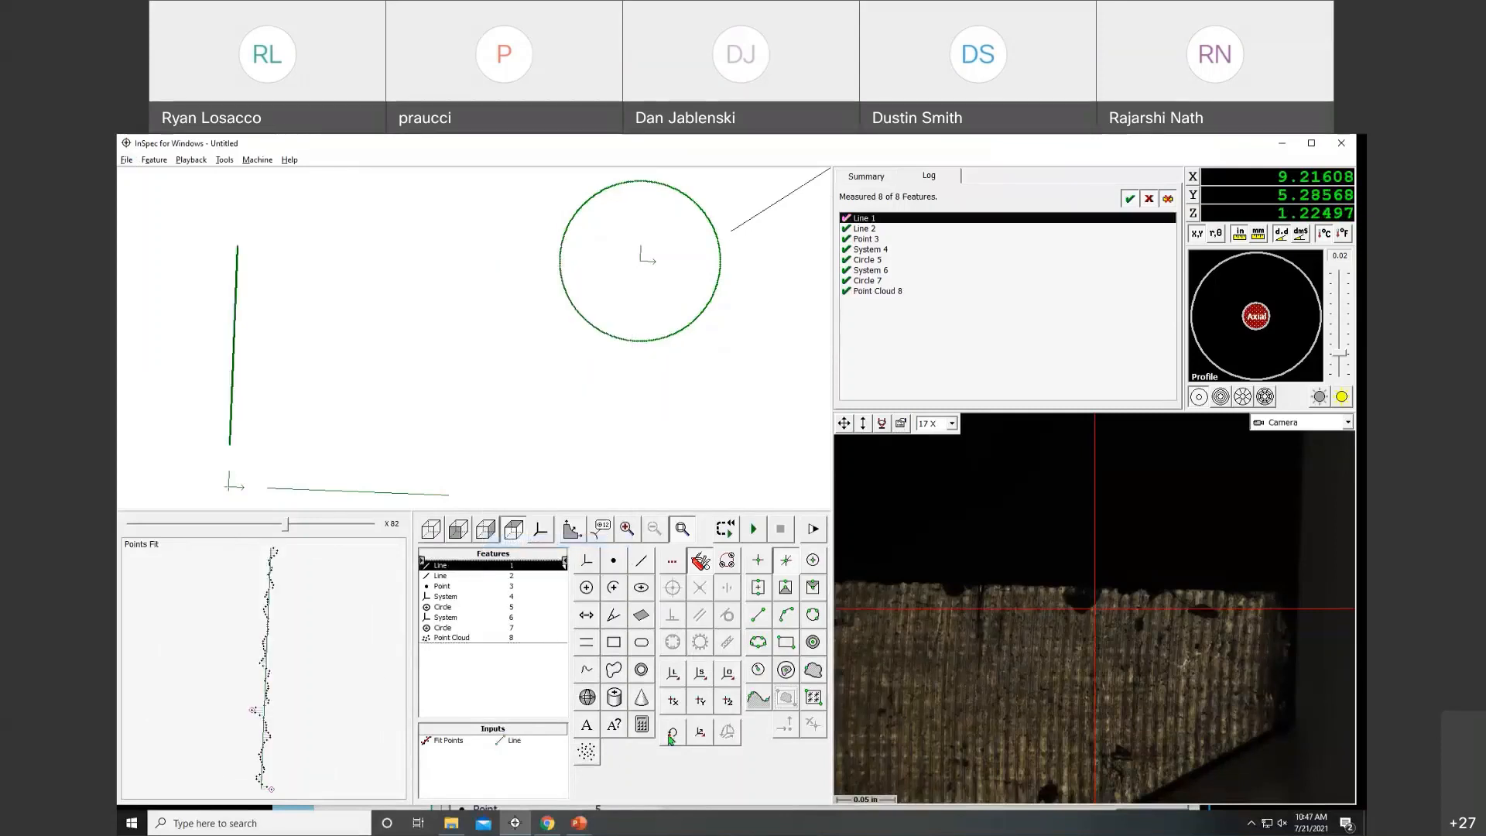
{"action": "left_click", "coordinate": [797, 444]}
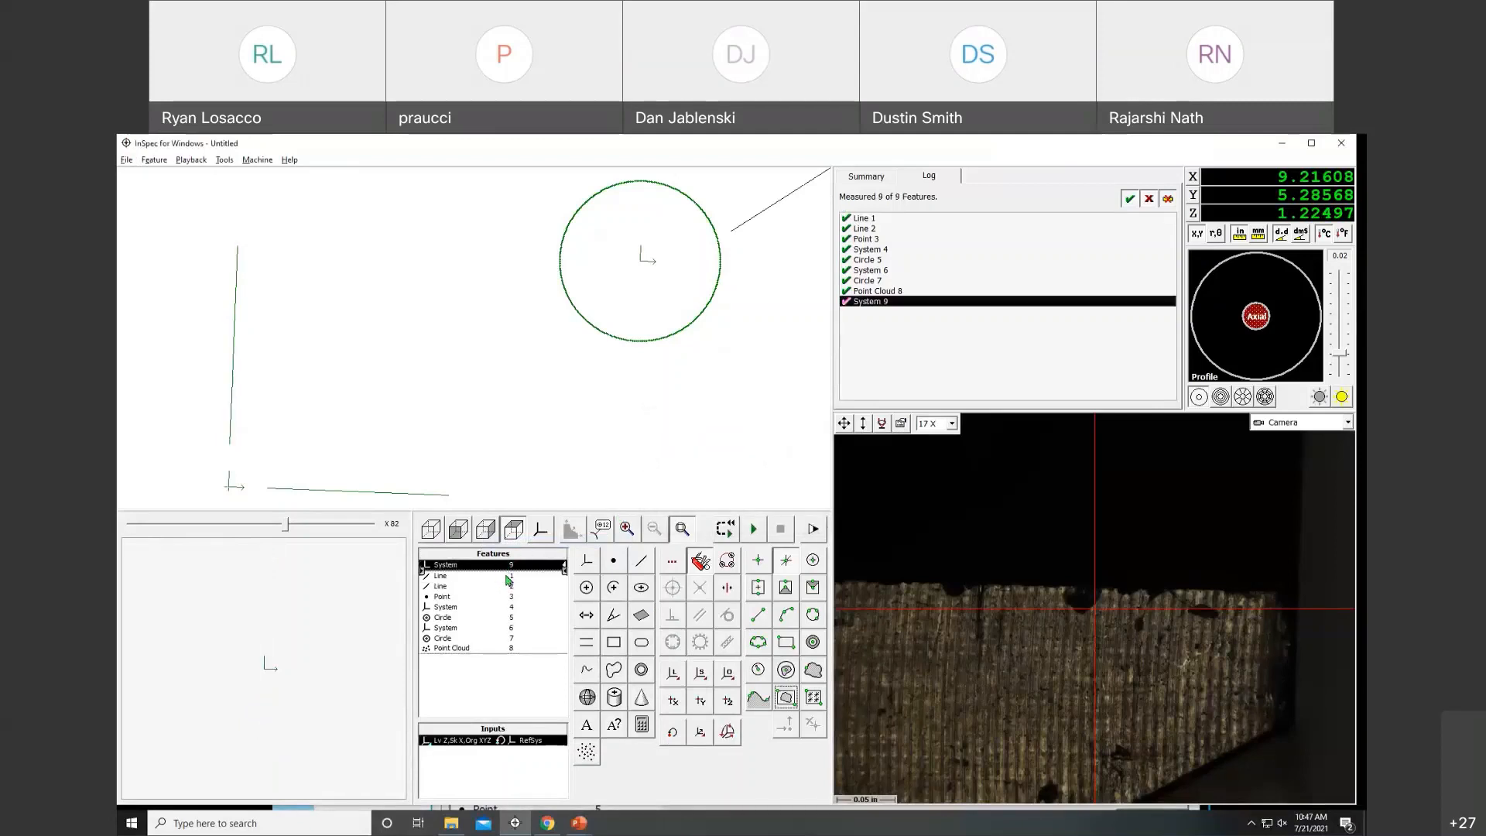
Assign Line 1, Line 2, Point 3 and System 4 to the new reference system, and return the insertion point to the list's end.
{"action": "left_click_drag", "start_coordinate": [507, 577], "coordinate": [507, 609]}
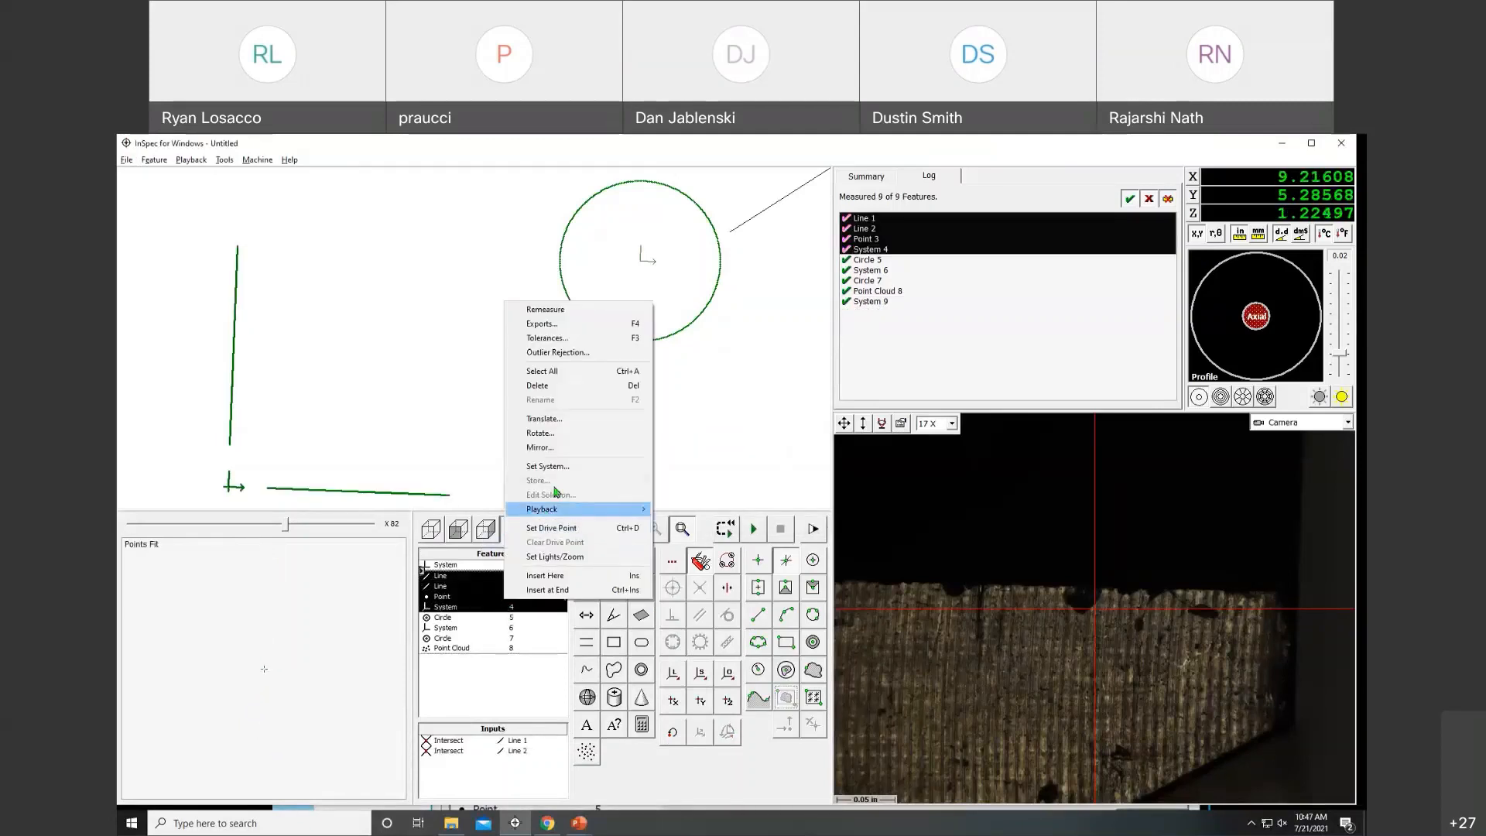
{"action": "right_click", "coordinate": [507, 609]}
{"action": "left_click", "coordinate": [563, 466]}
{"action": "key", "text": "Return"}
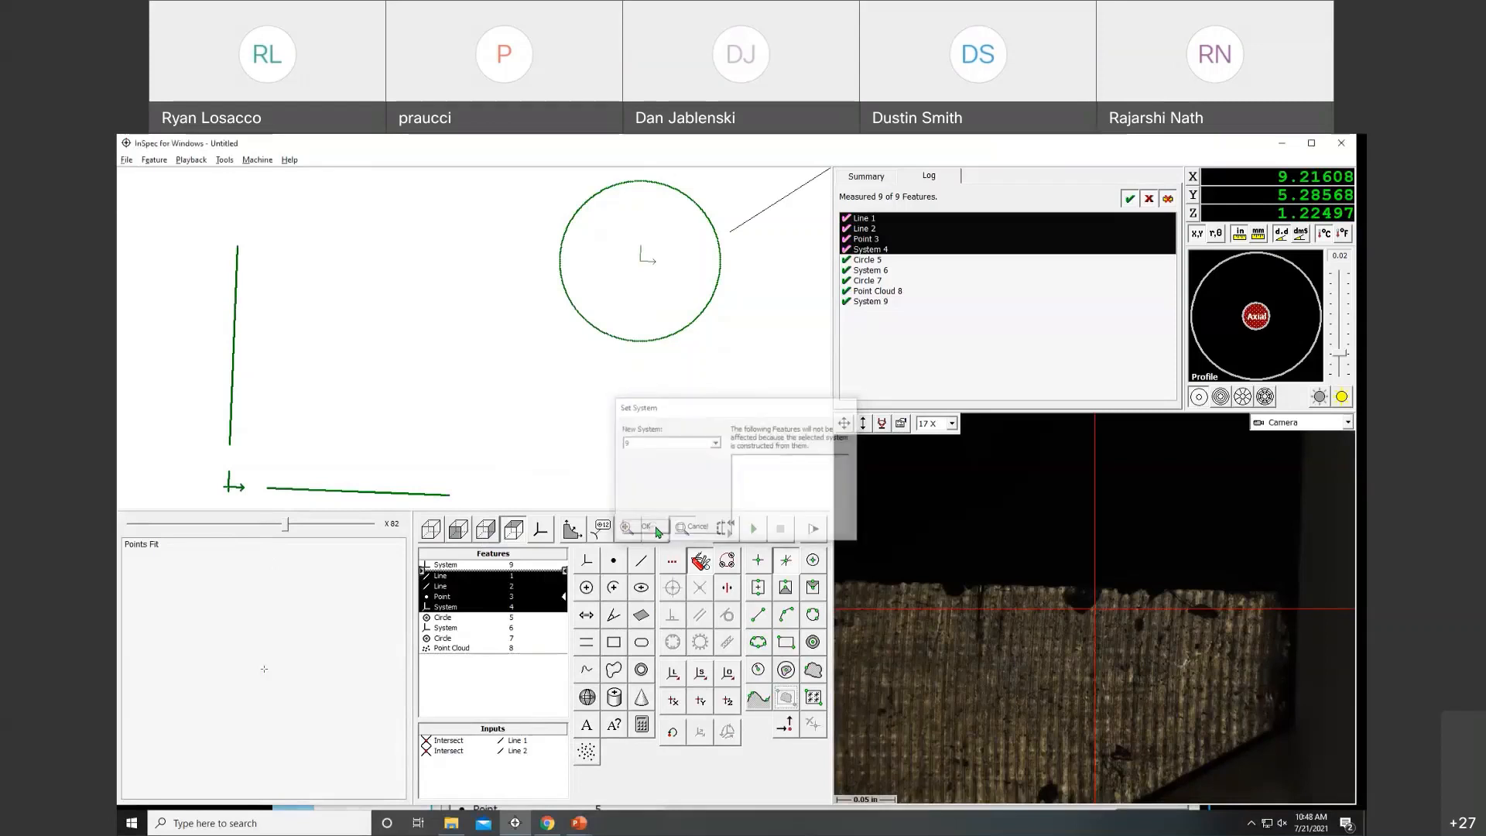
{"action": "left_click", "coordinate": [511, 617]}
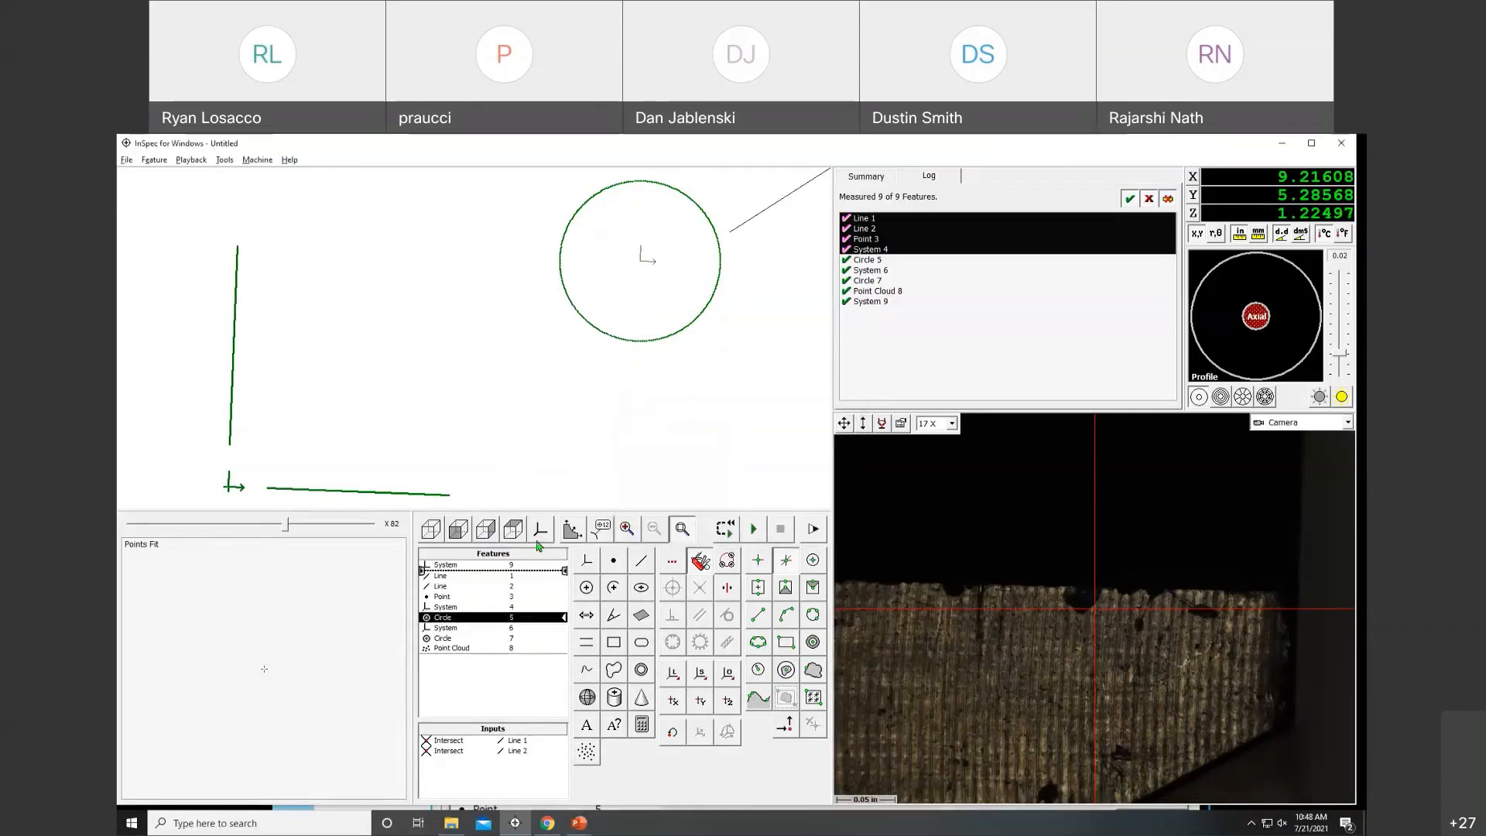
{"action": "right_click", "coordinate": [511, 613]}
{"action": "left_click", "coordinate": [611, 592]}
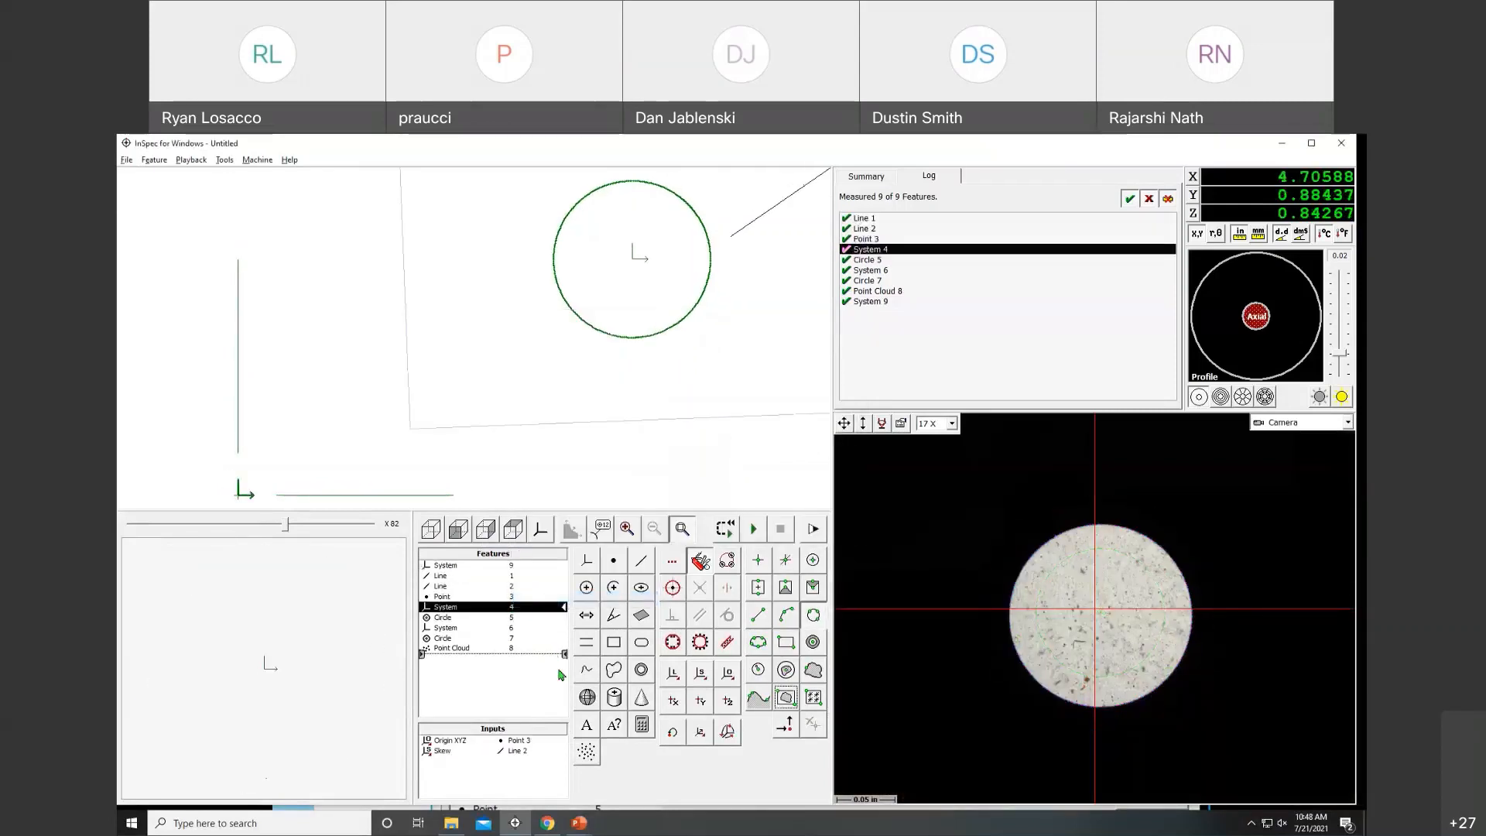
Delete System 6, Circle 7 and Point Cloud 8 from the feature list.
{"action": "left_click", "coordinate": [525, 649]}
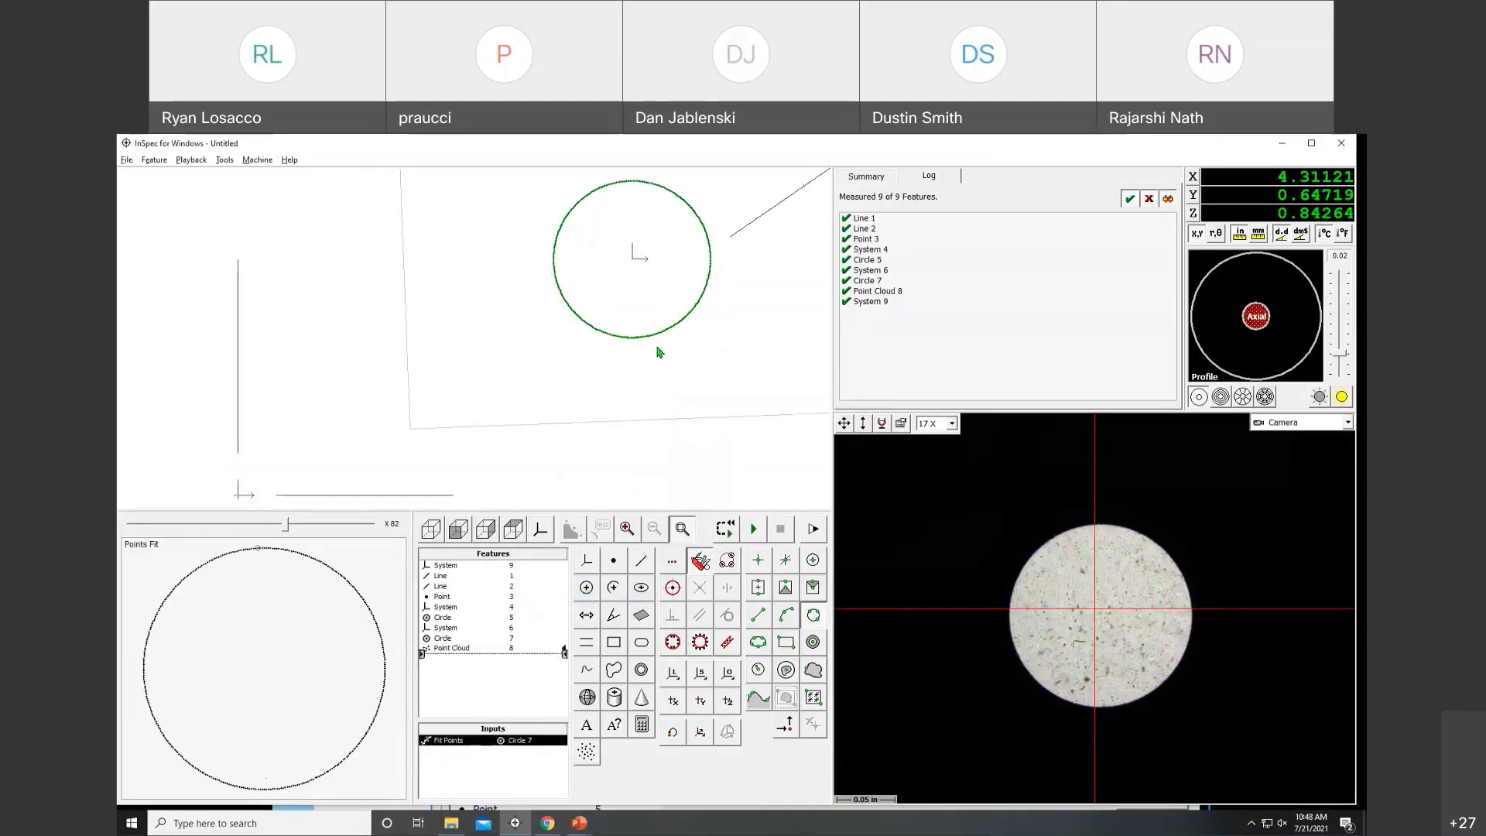
{"action": "left_click", "coordinate": [451, 618]}
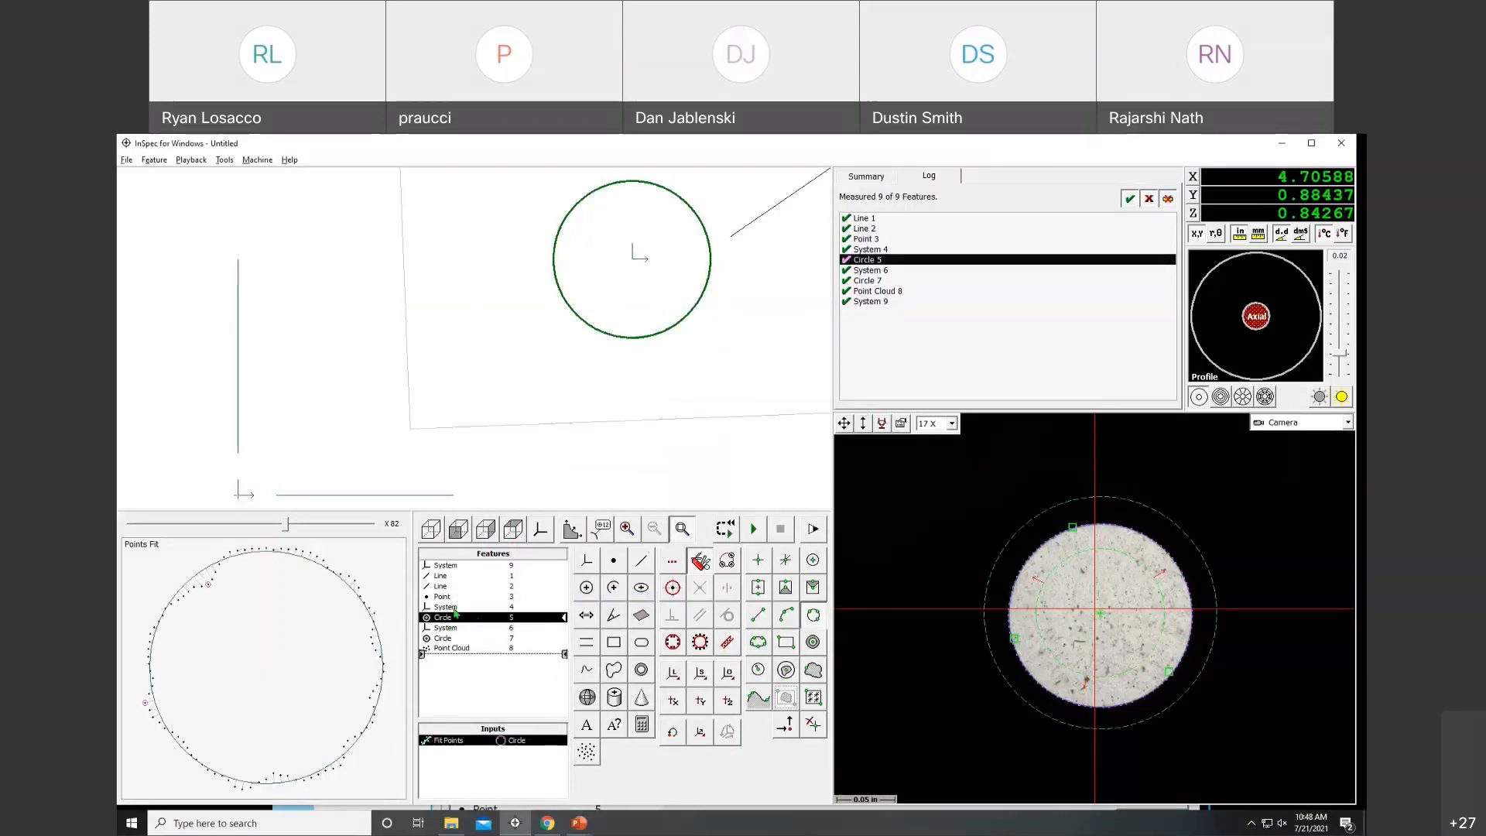
{"action": "left_click", "coordinate": [455, 609]}
{"action": "left_click", "coordinate": [456, 617]}
{"action": "left_click_drag", "start_coordinate": [455, 627], "coordinate": [453, 724]}
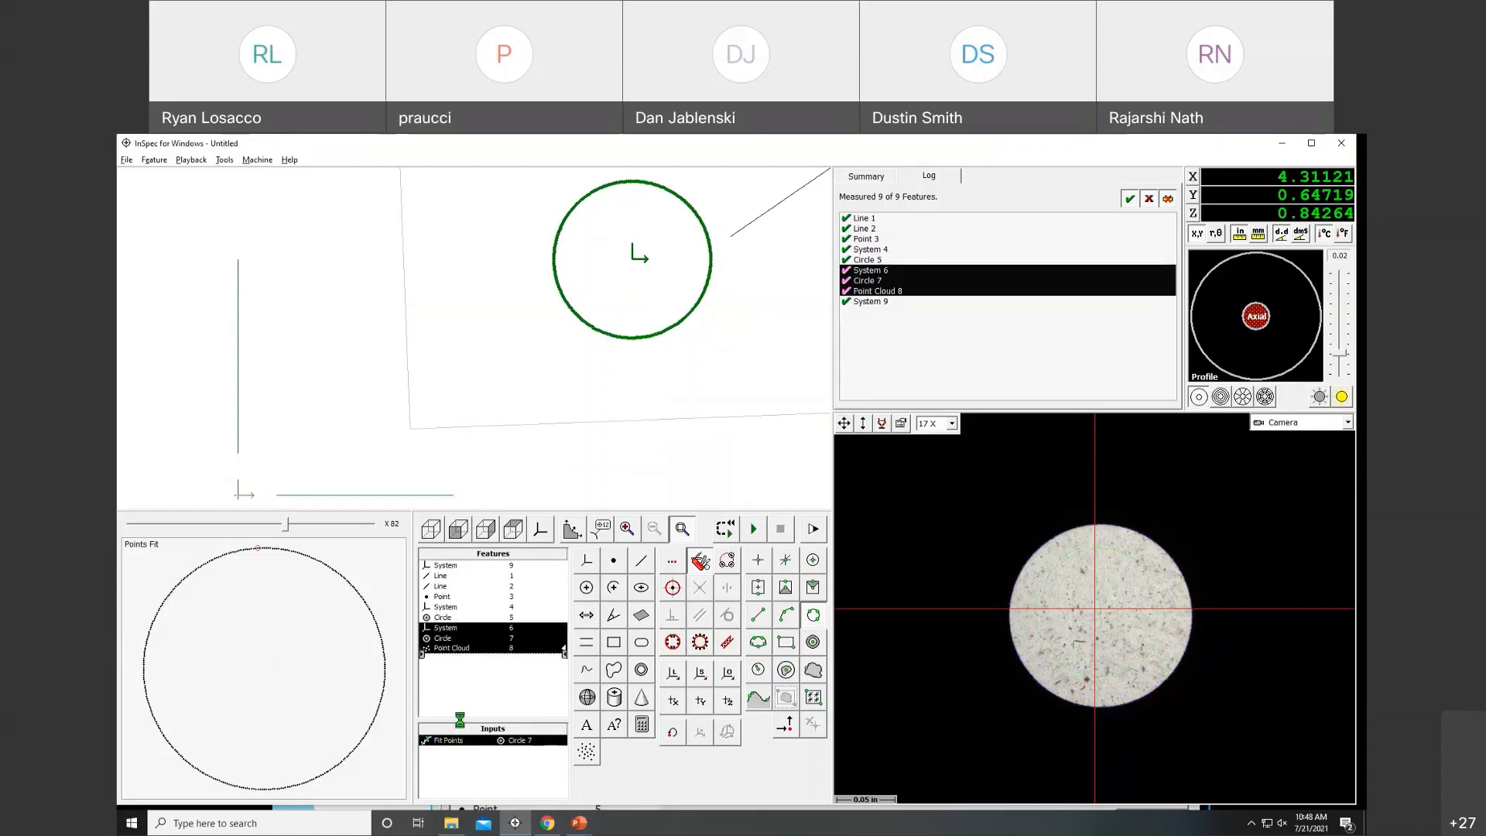
{"action": "key", "text": "Delete"}
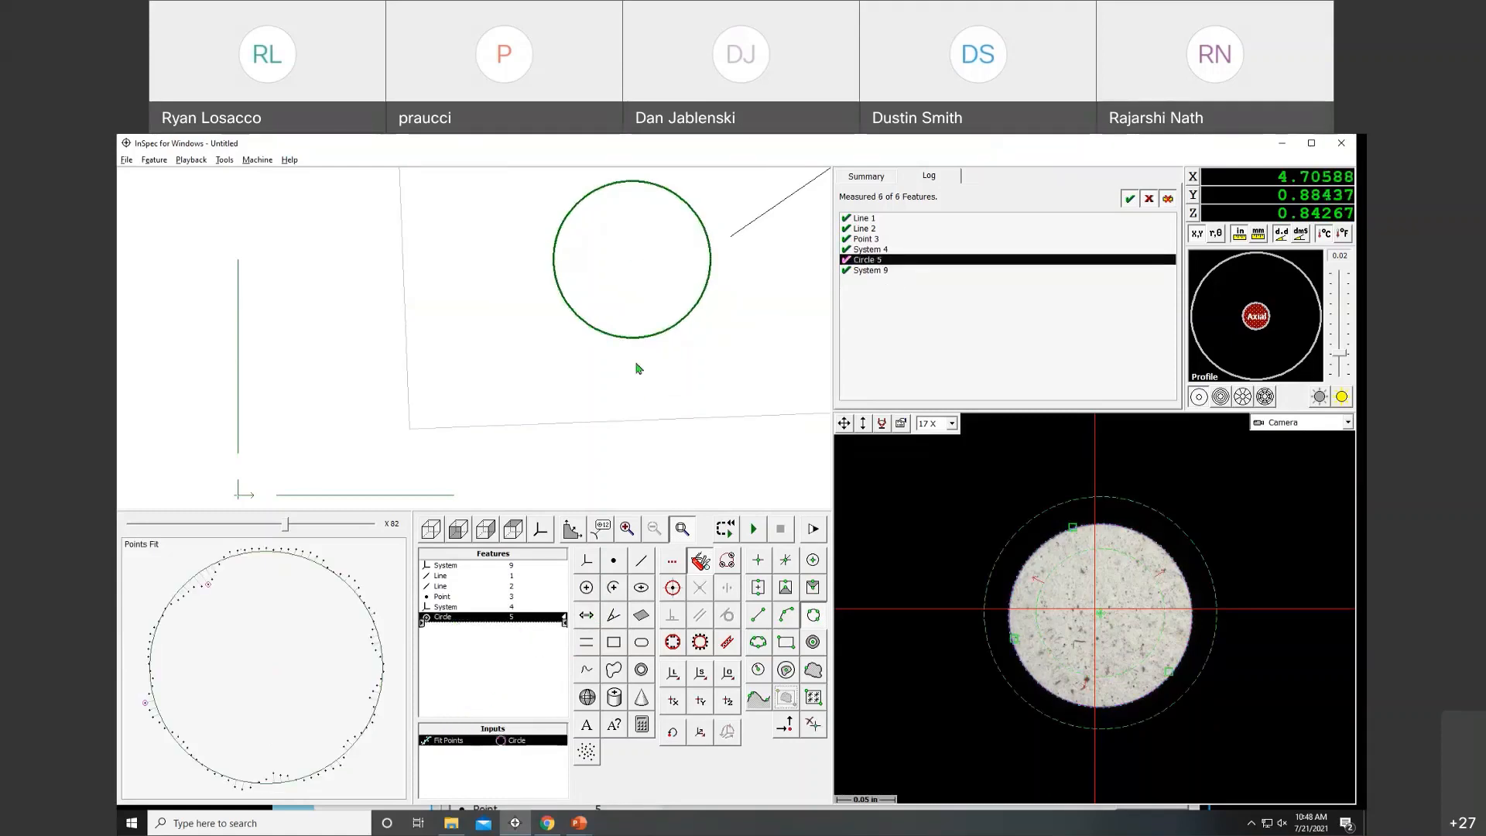
In Circle 5's True Position (MMC) tolerances, set the nominal X to 0.394 and nominal Y to 0.238.
{"action": "key", "text": "ctrl+t"}
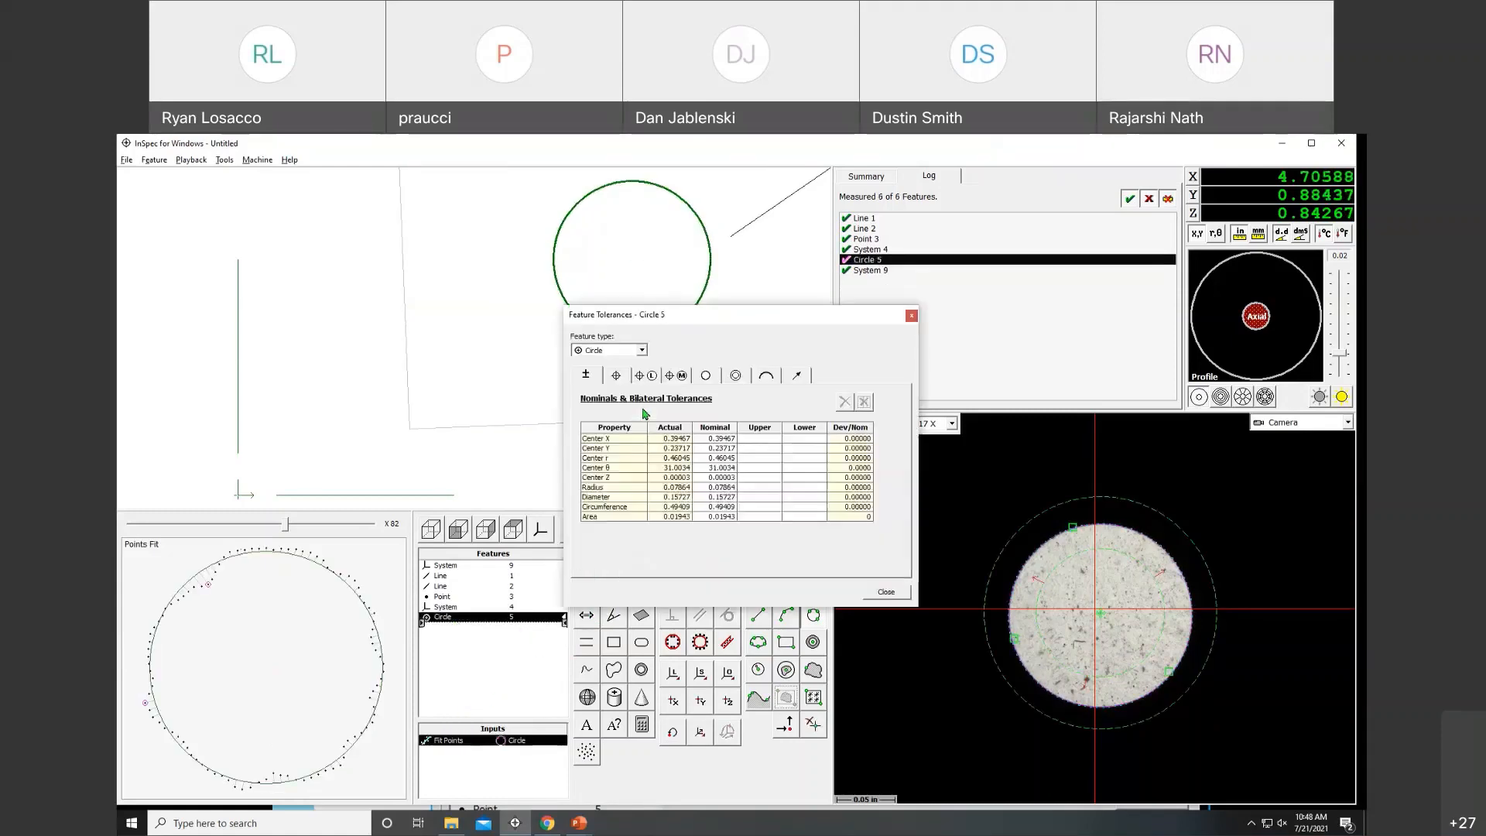
{"action": "left_click", "coordinate": [681, 377]}
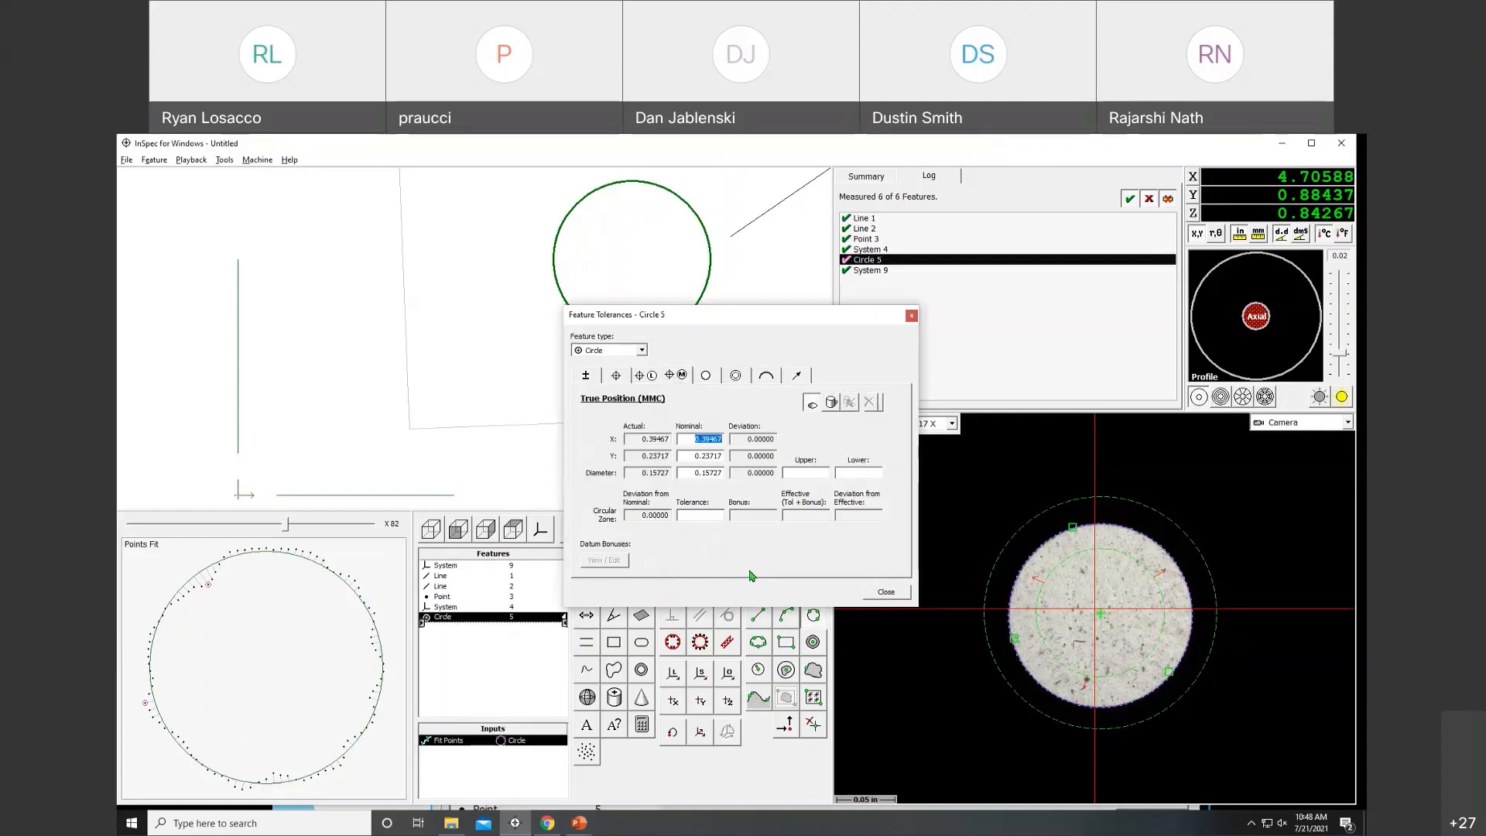
{"action": "key", "text": "BackSpace"}
{"action": "type", "text": ".3945"}
{"action": "key", "text": "BackSpace"}
{"action": "key", "text": "Tab"}
{"action": "key", "text": "BackSpace"}
{"action": "type", "text": ".238"}
{"action": "key", "text": "Tab"}
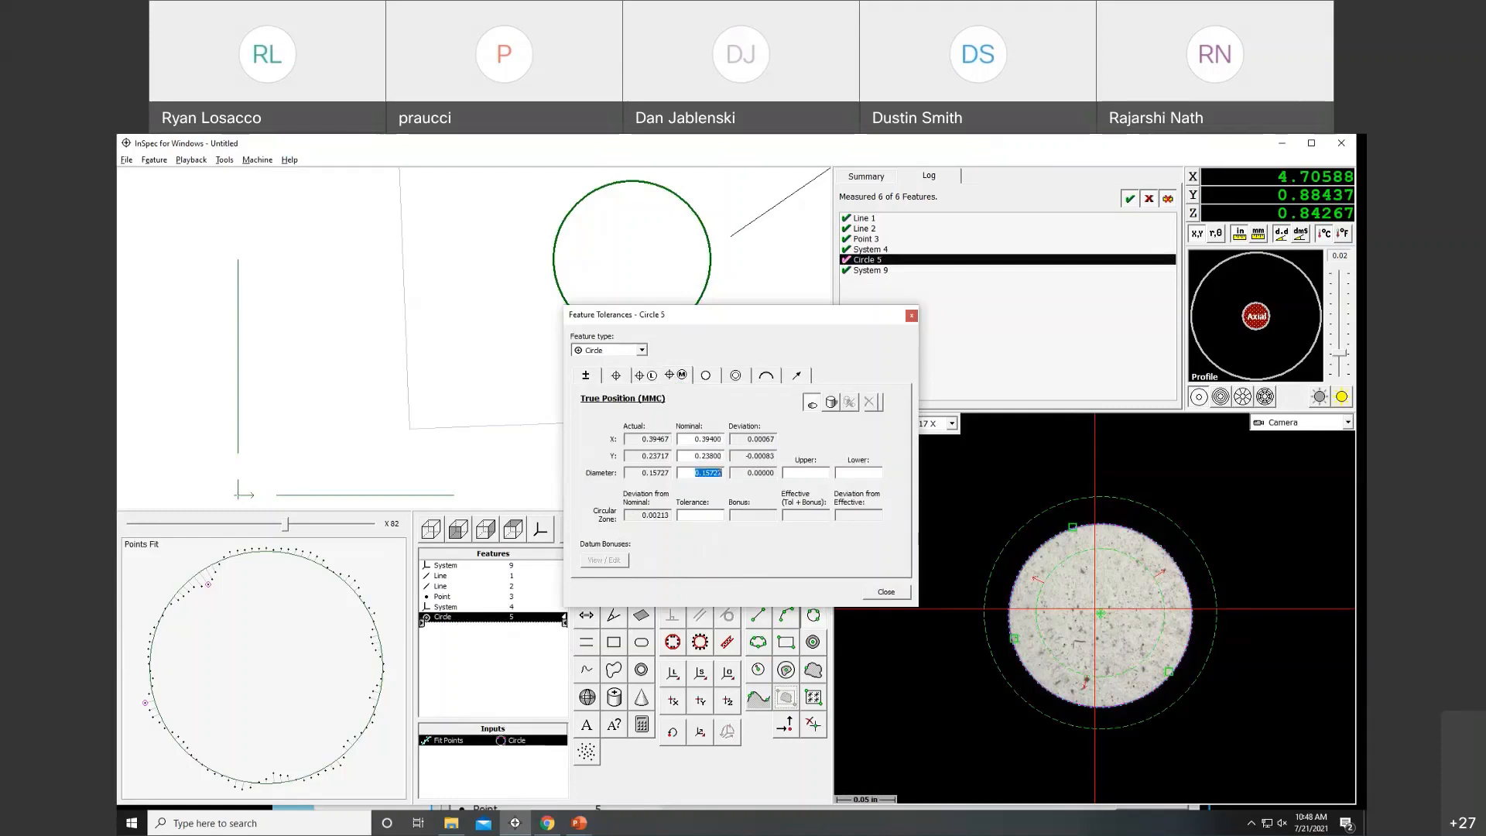
Set Circle 5's nominal diameter to 0.157 with an upper tolerance of 0.005 and a lower tolerance of -0.005.
{"action": "key", "text": "BackSpace"}
{"action": "type", "text": ".157"}
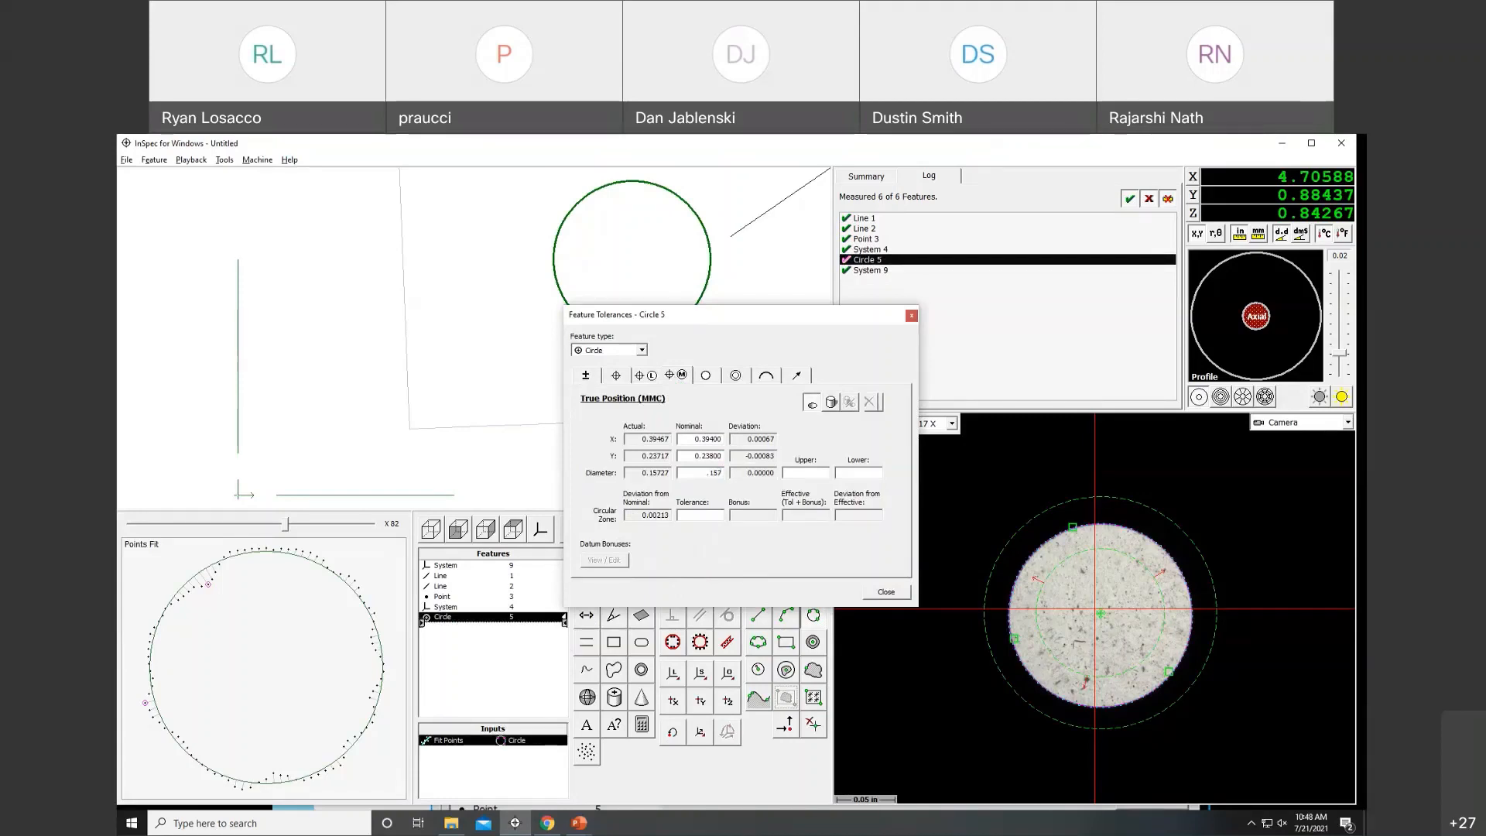
{"action": "key", "text": "Tab"}
{"action": "type", "text": ".0"}
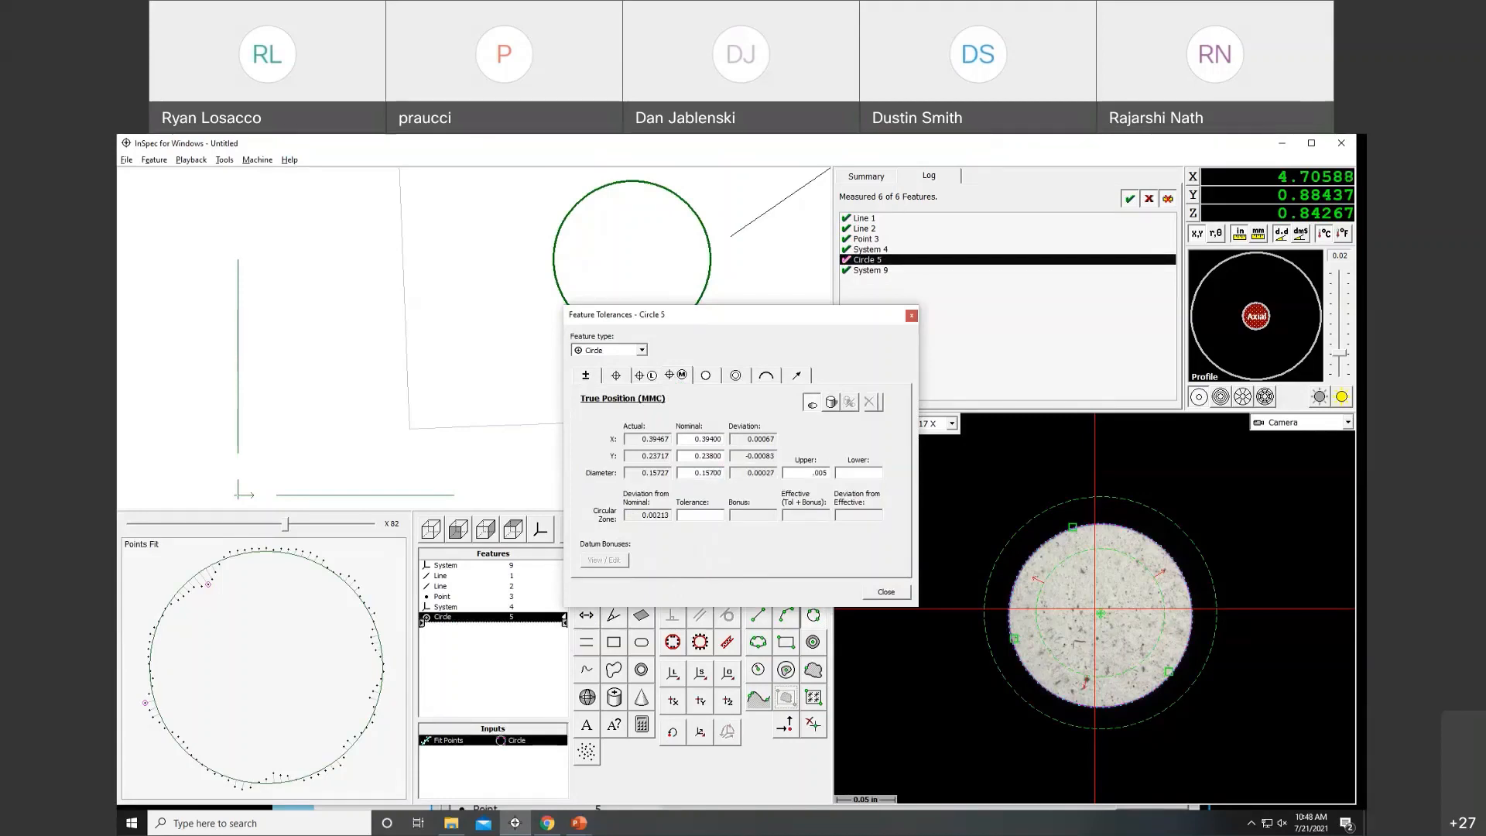
{"action": "type", "text": "05"}
{"action": "key", "text": "Tab"}
{"action": "type", "text": "-.00"}
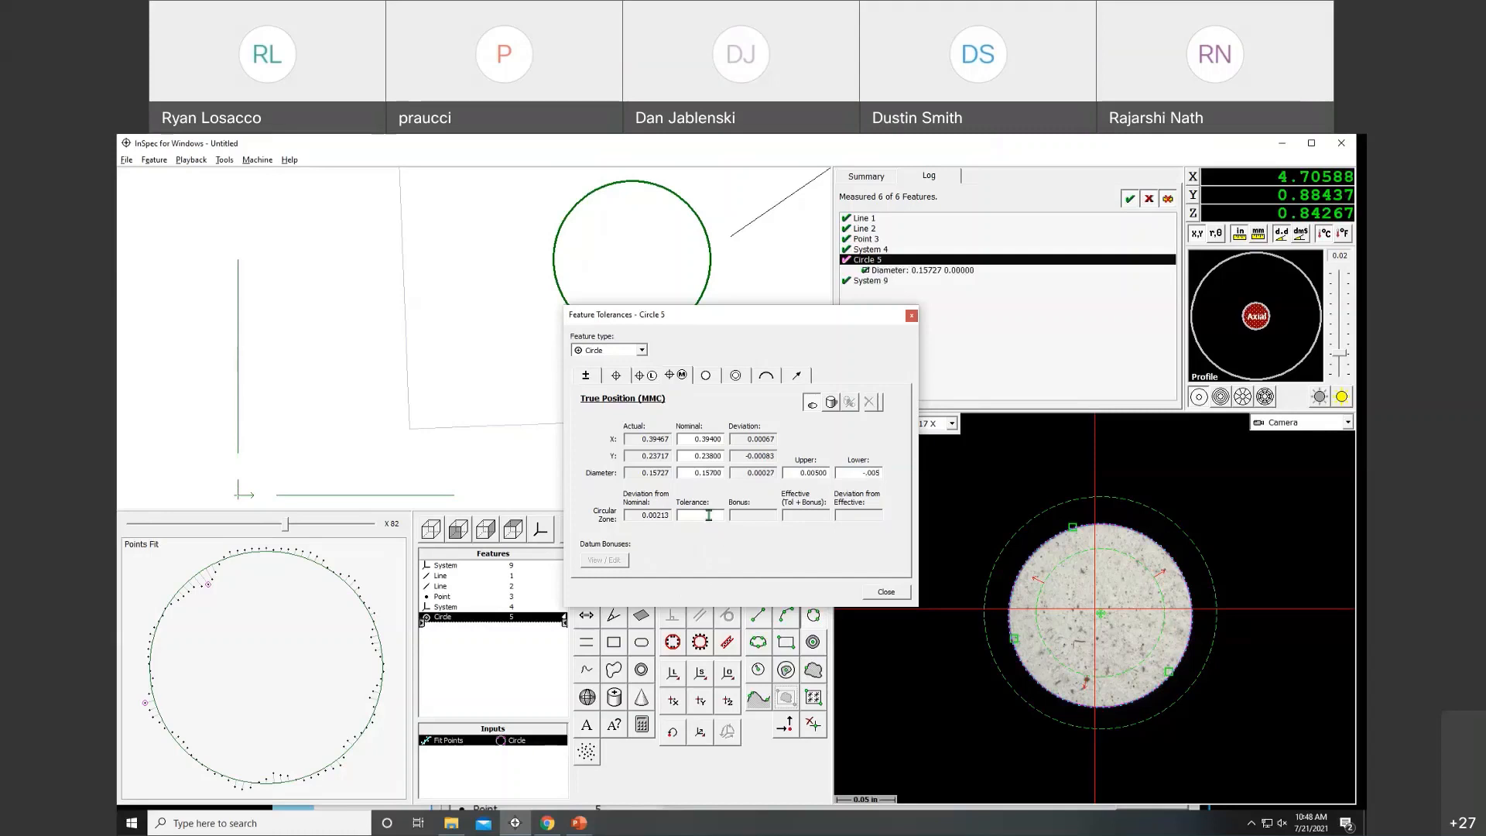
Set Circle 5's MMC position tolerance to 0.002 and close the feature tolerances.
{"action": "left_click", "coordinate": [708, 515]}
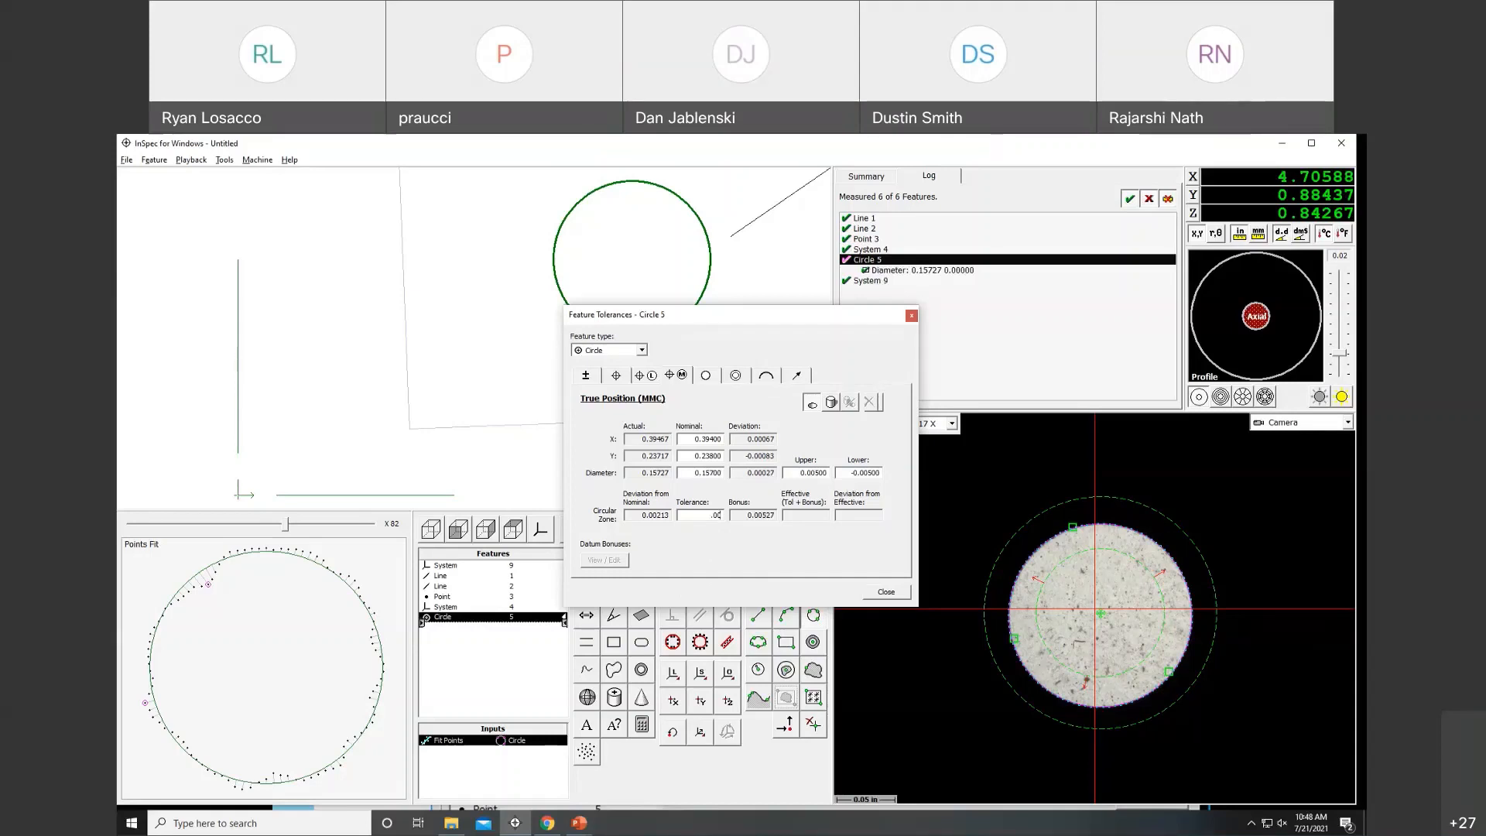
{"action": "left_click", "coordinate": [742, 510]}
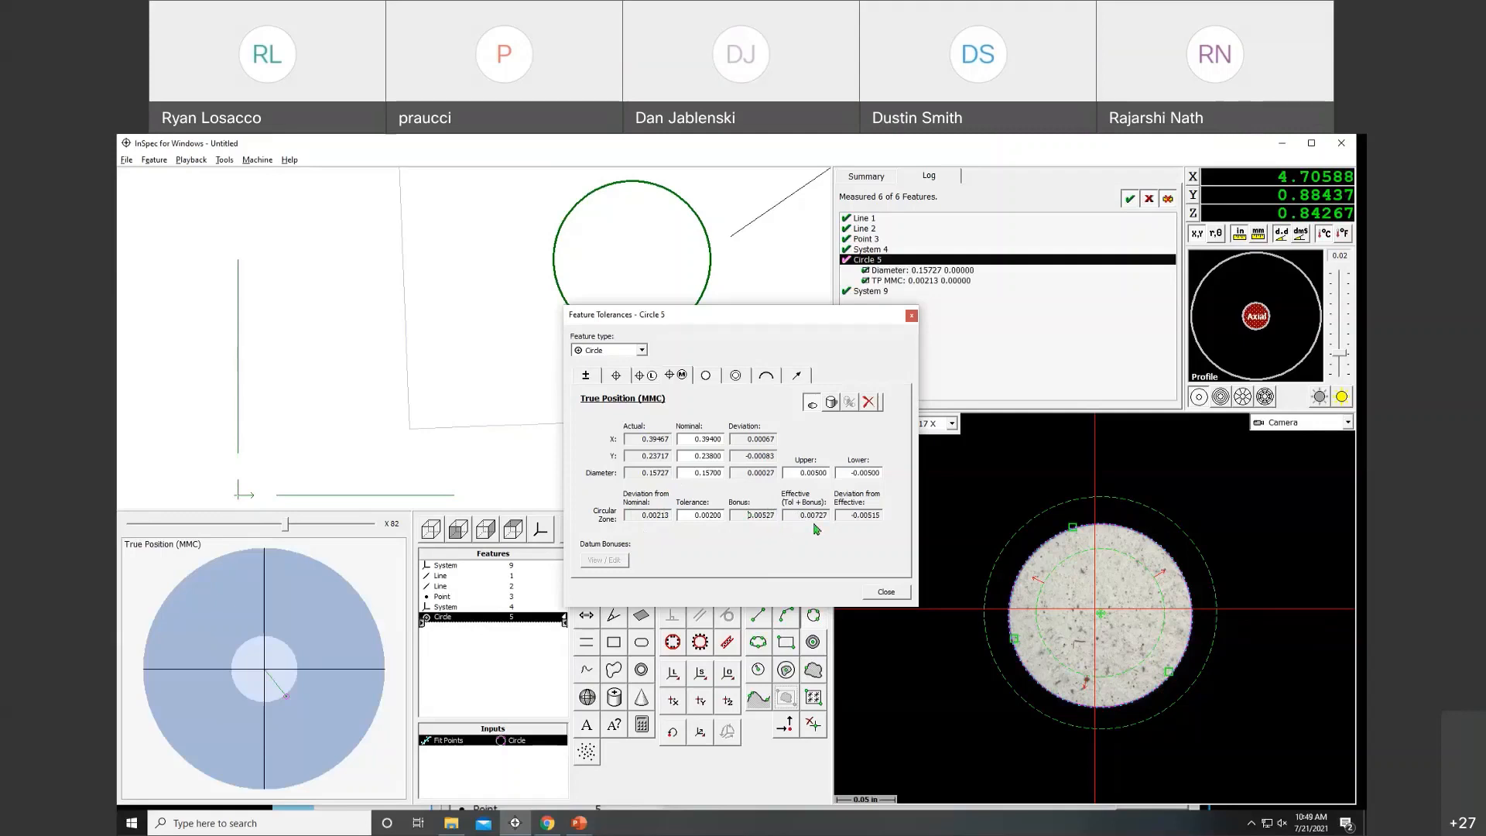
{"action": "left_click", "coordinate": [886, 591]}
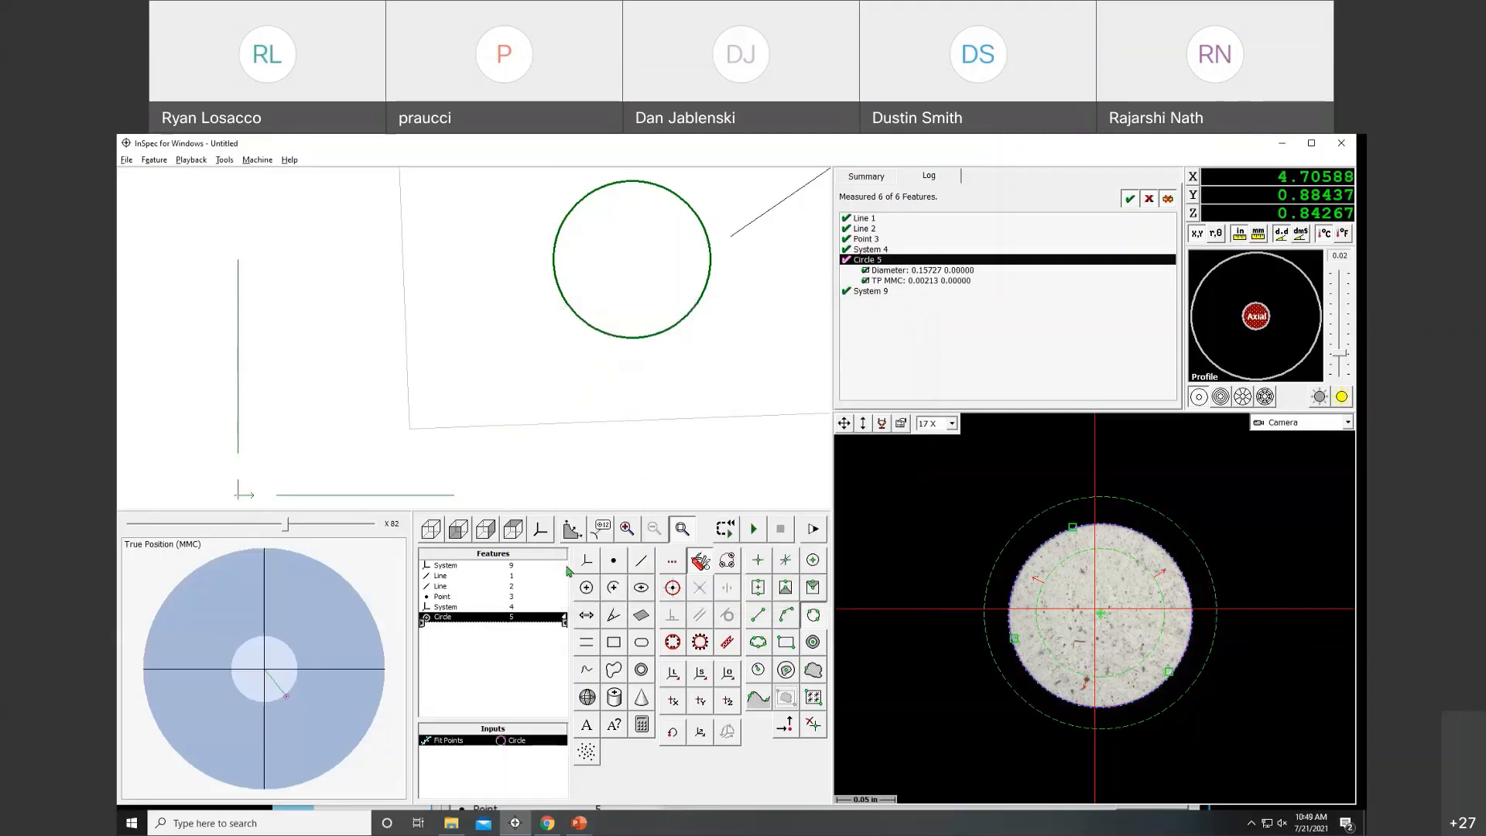
Export Circle 5's Center X, Center Y, Diameter and True Position (MMC), including nominals, tolerances and labels.
{"action": "key", "text": "ctrl+e"}
{"action": "left_click", "coordinate": [727, 412]}
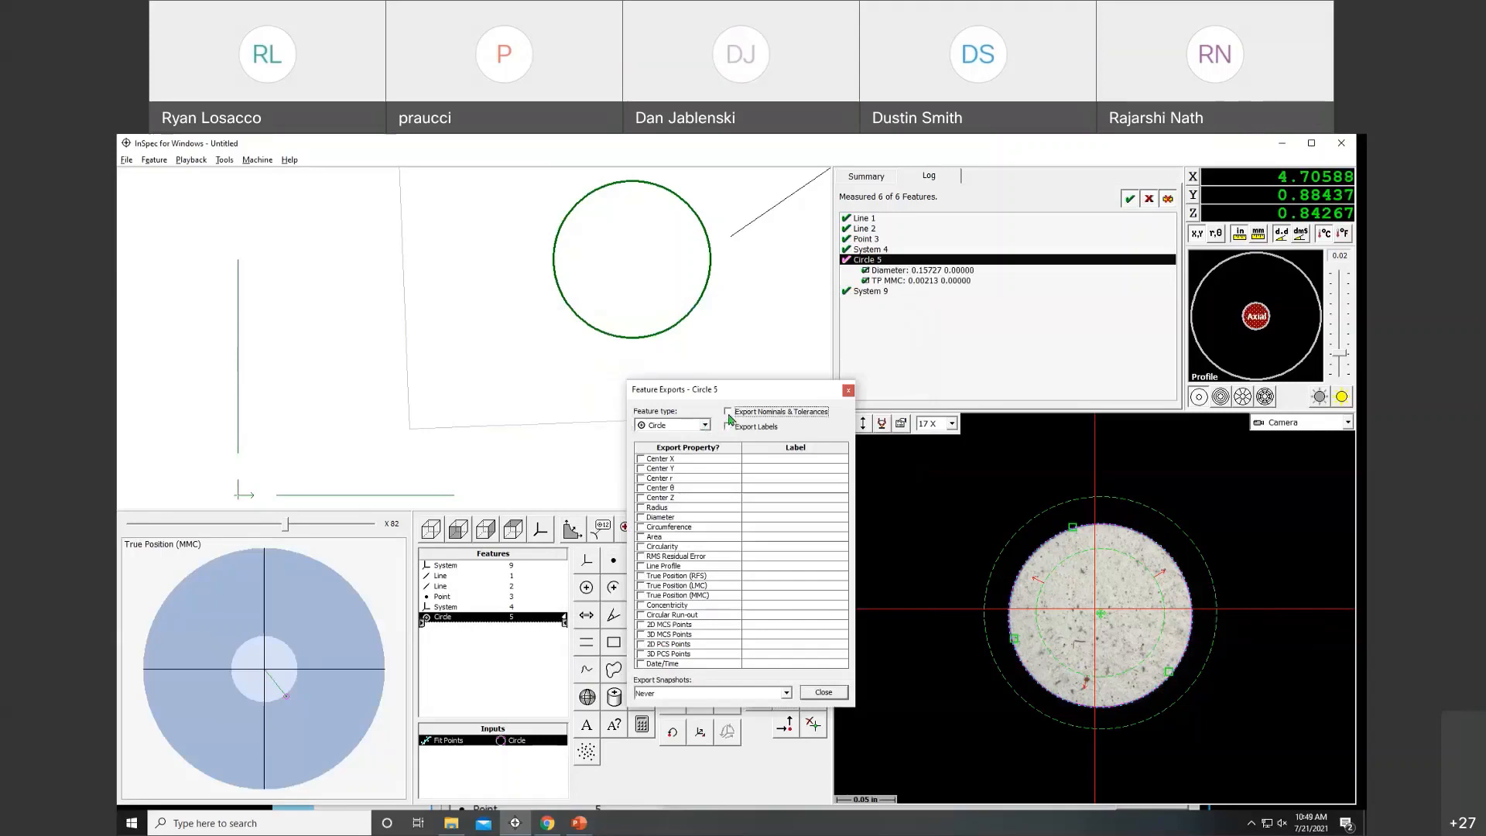
{"action": "left_click", "coordinate": [728, 427]}
{"action": "left_click", "coordinate": [641, 517]}
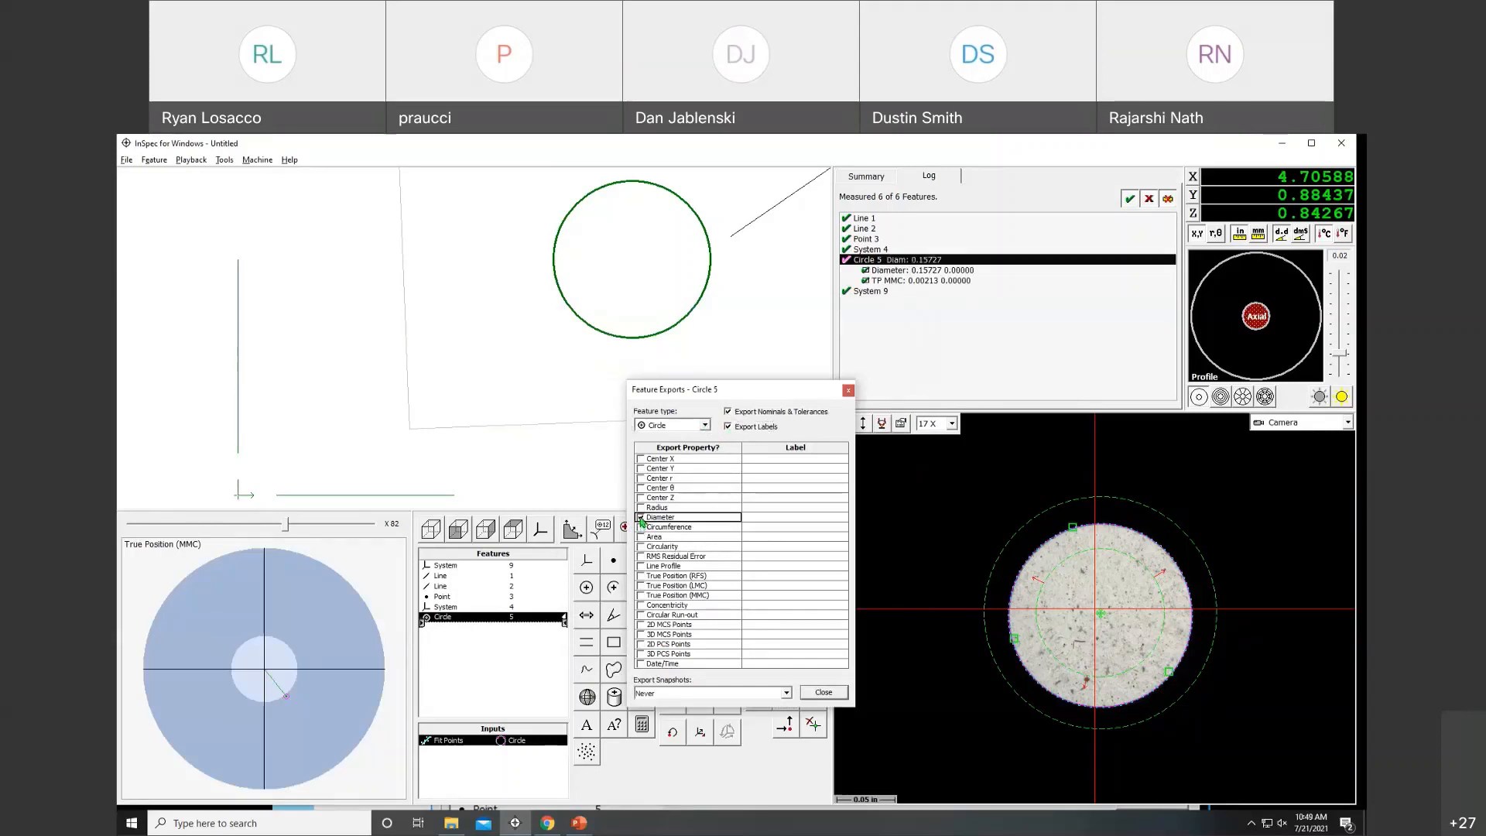
{"action": "left_click", "coordinate": [642, 459]}
{"action": "left_click", "coordinate": [640, 468]}
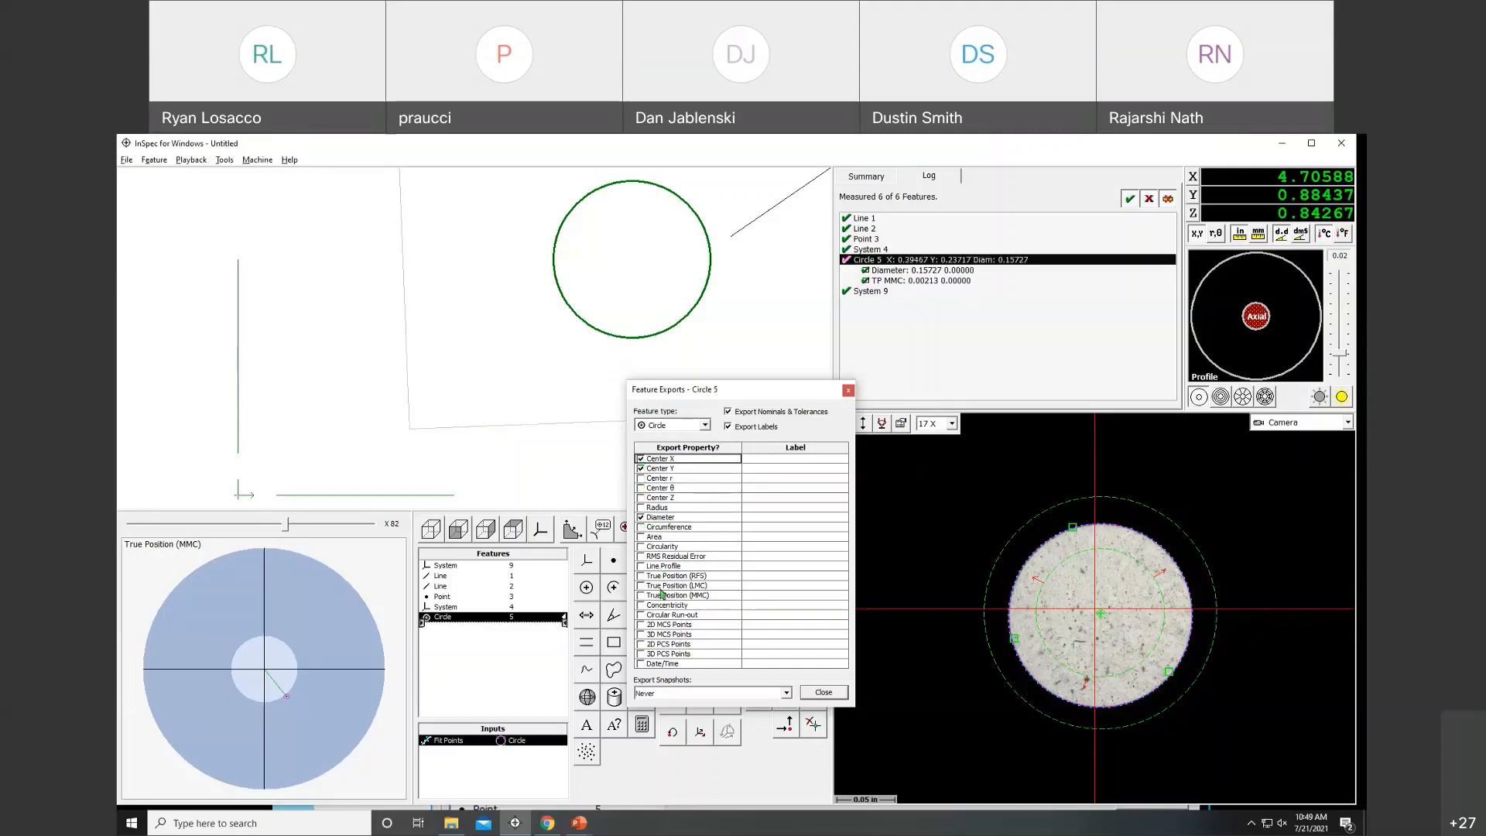
{"action": "left_click", "coordinate": [641, 596]}
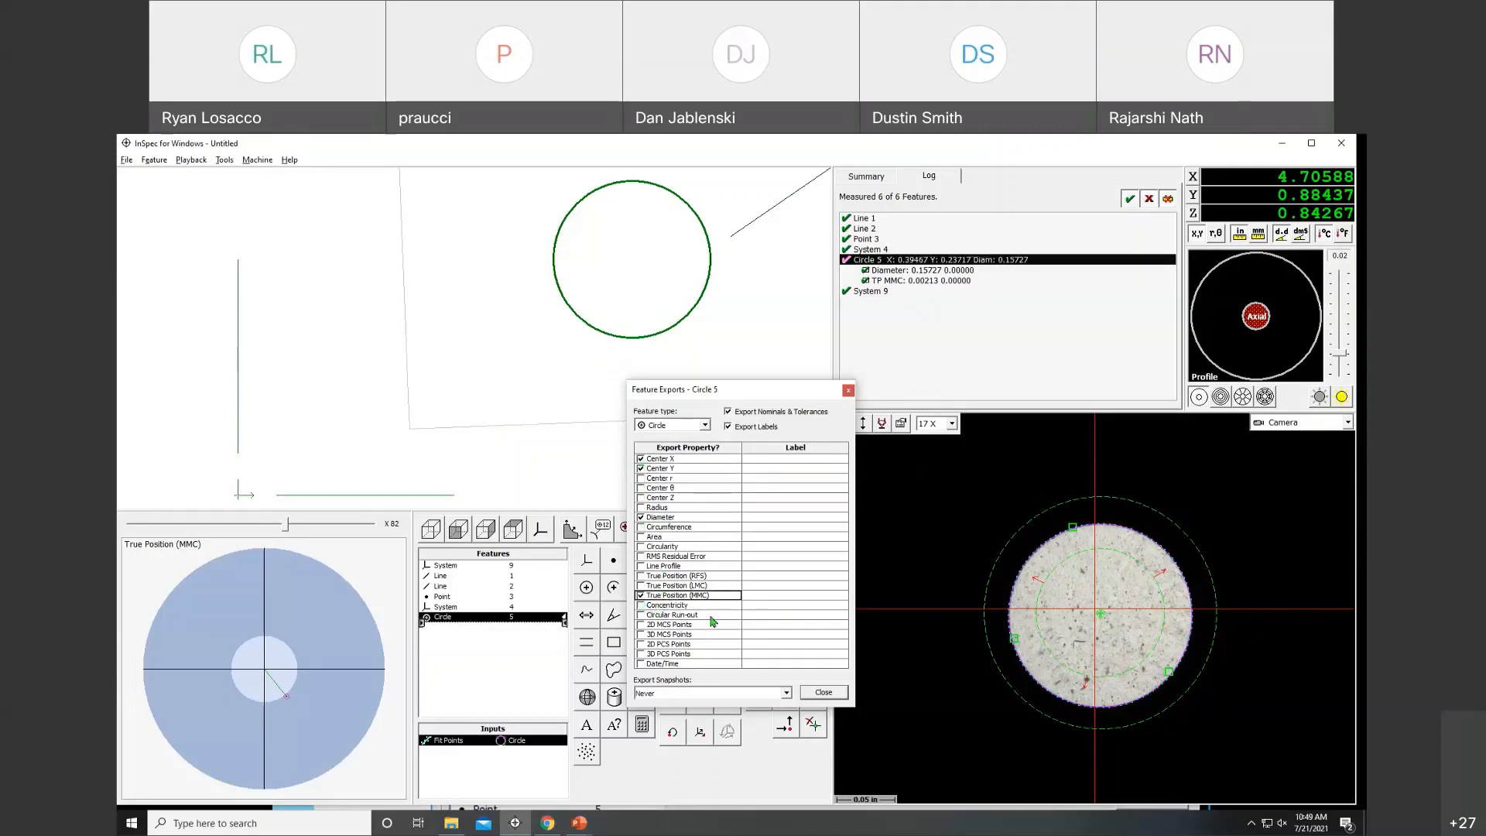
{"action": "left_click", "coordinate": [815, 693]}
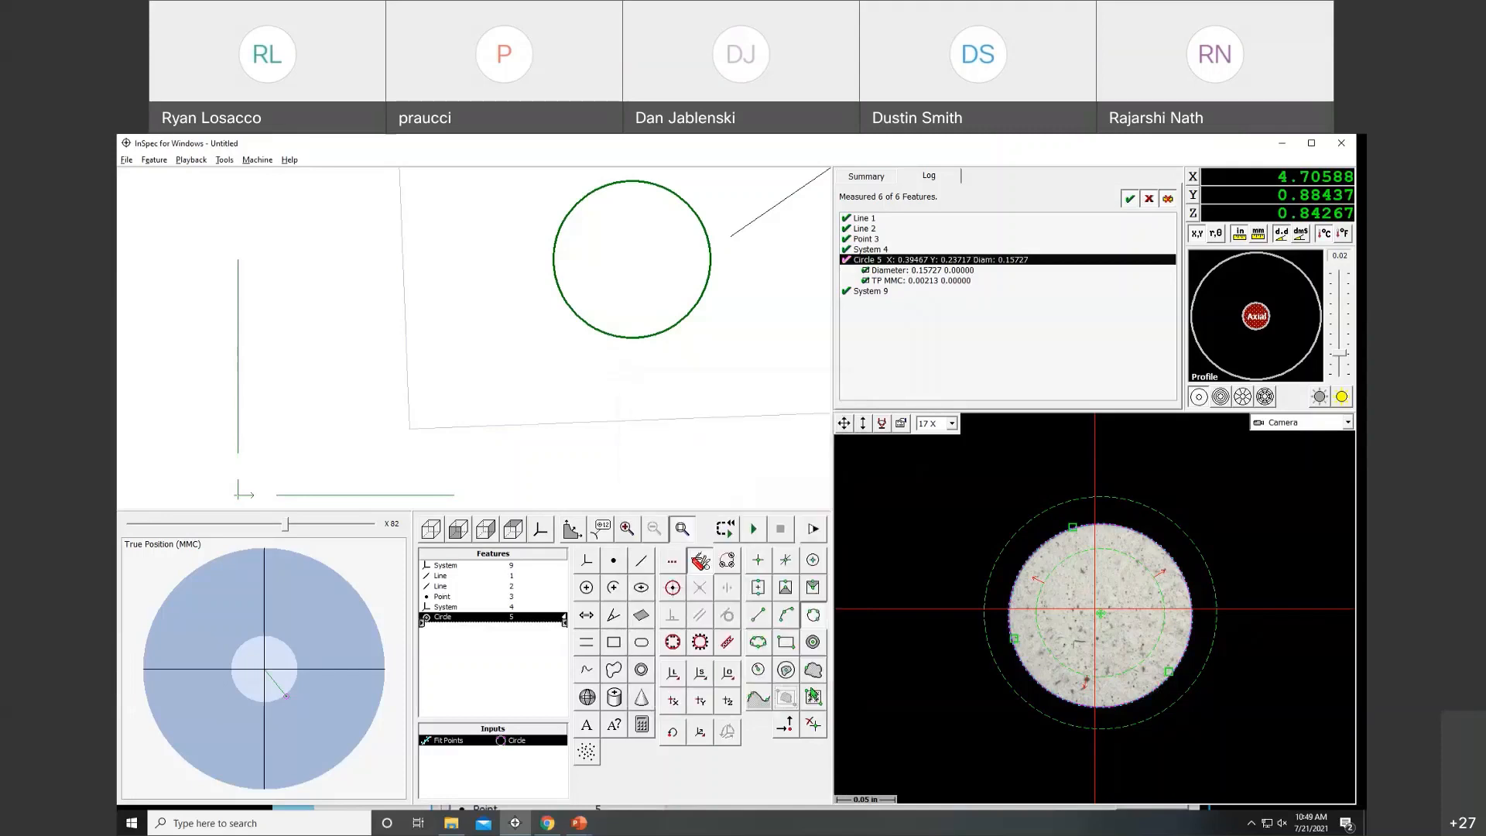
Create a Calculator feature with the expression [5].PosMMC.Bonus and calculate its result.
{"action": "left_click", "coordinate": [642, 726]}
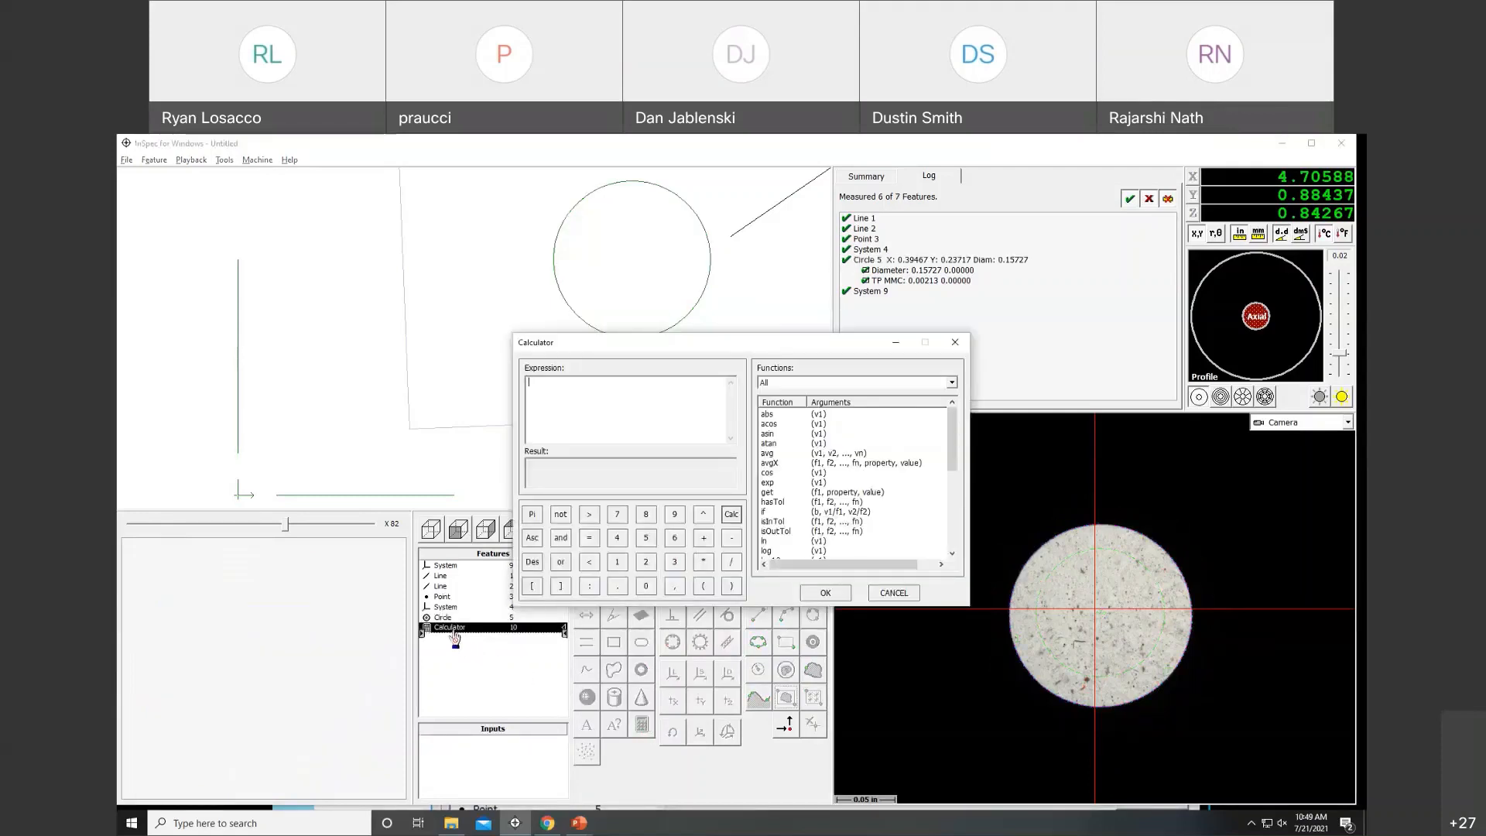
{"action": "right_click", "coordinate": [442, 620]}
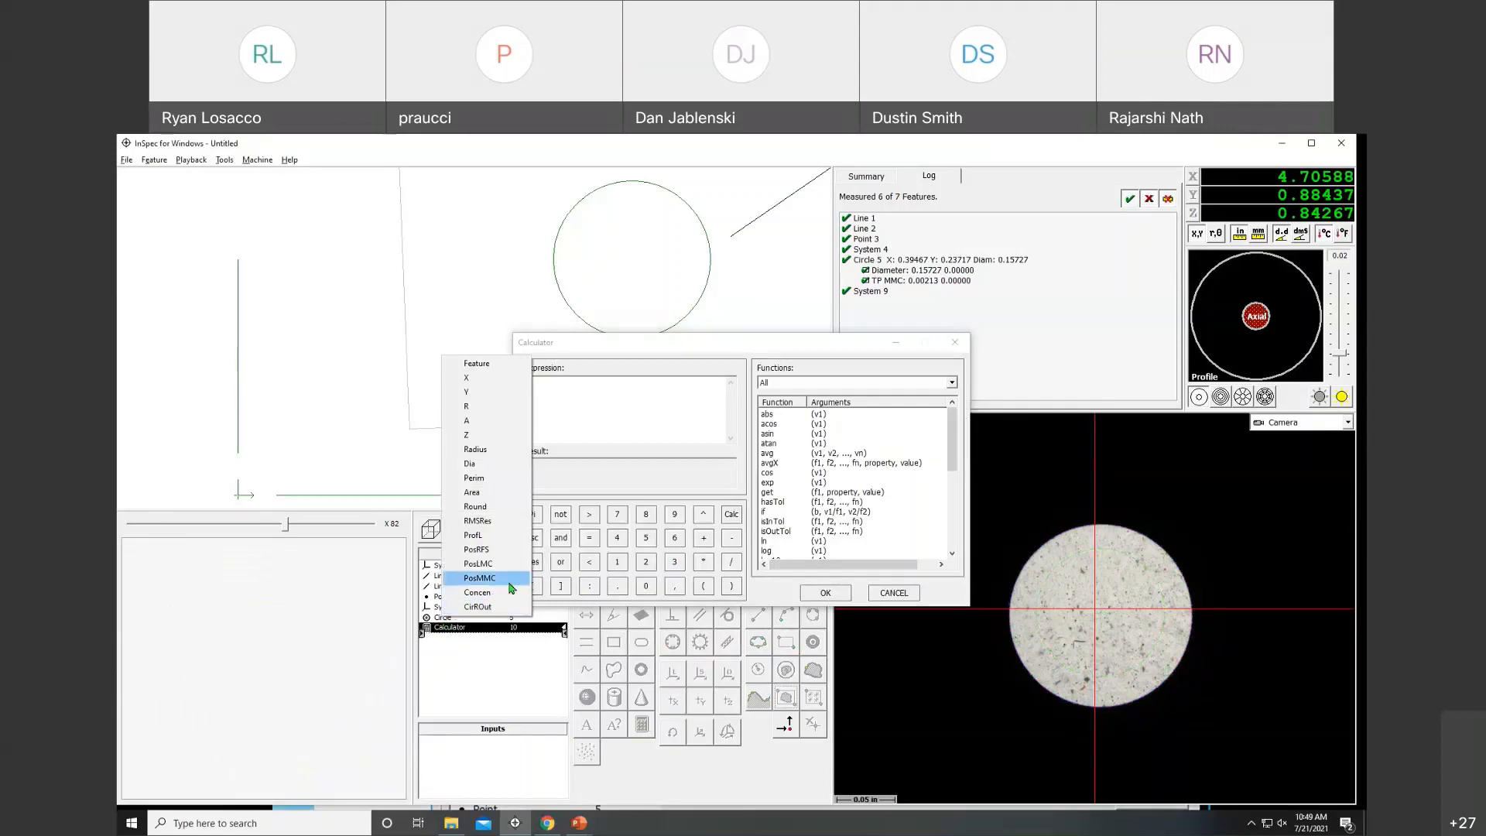
{"action": "left_click", "coordinate": [510, 586]}
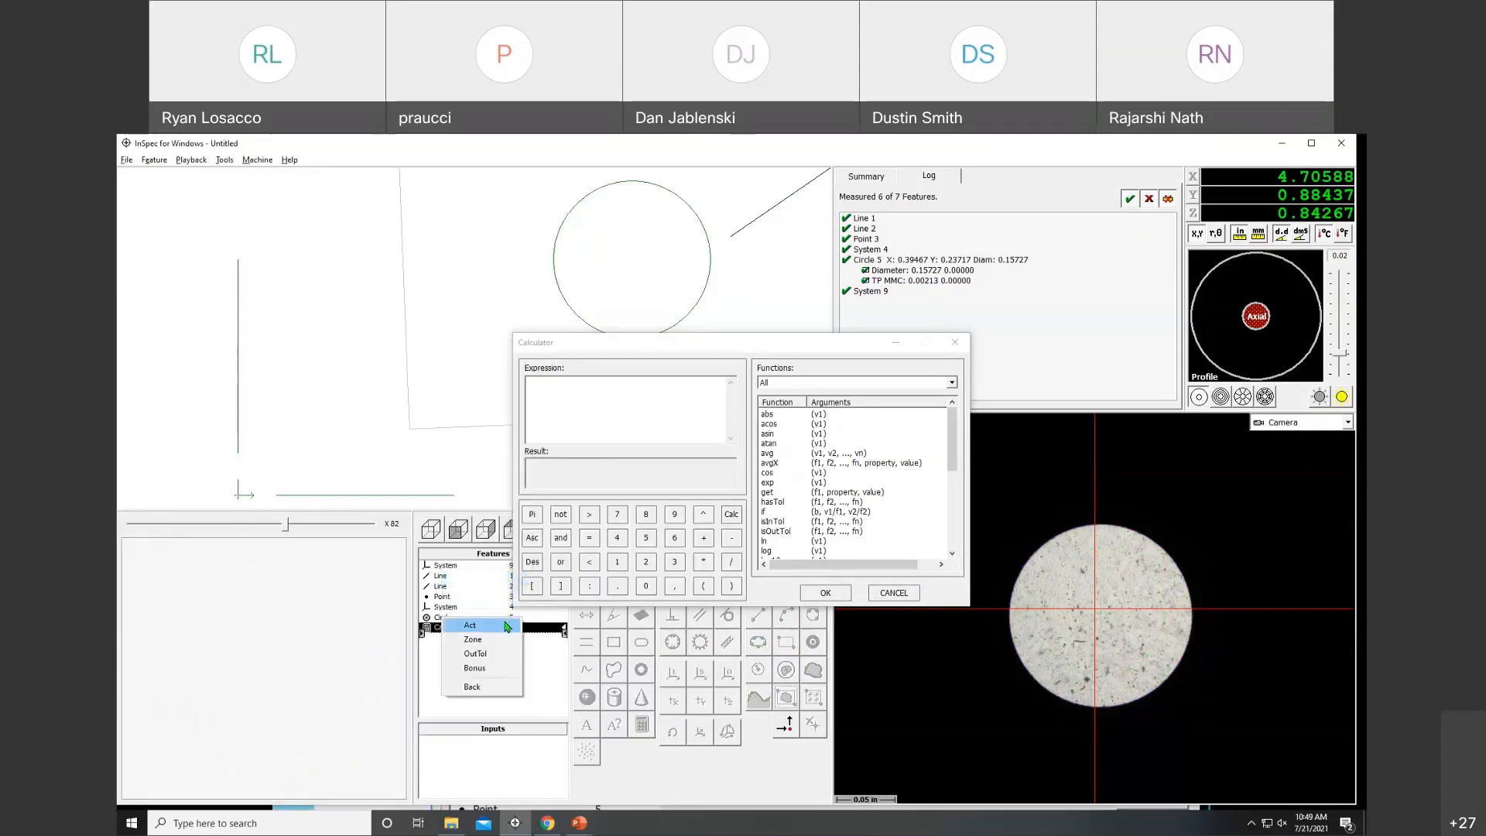
{"action": "left_click", "coordinate": [504, 669]}
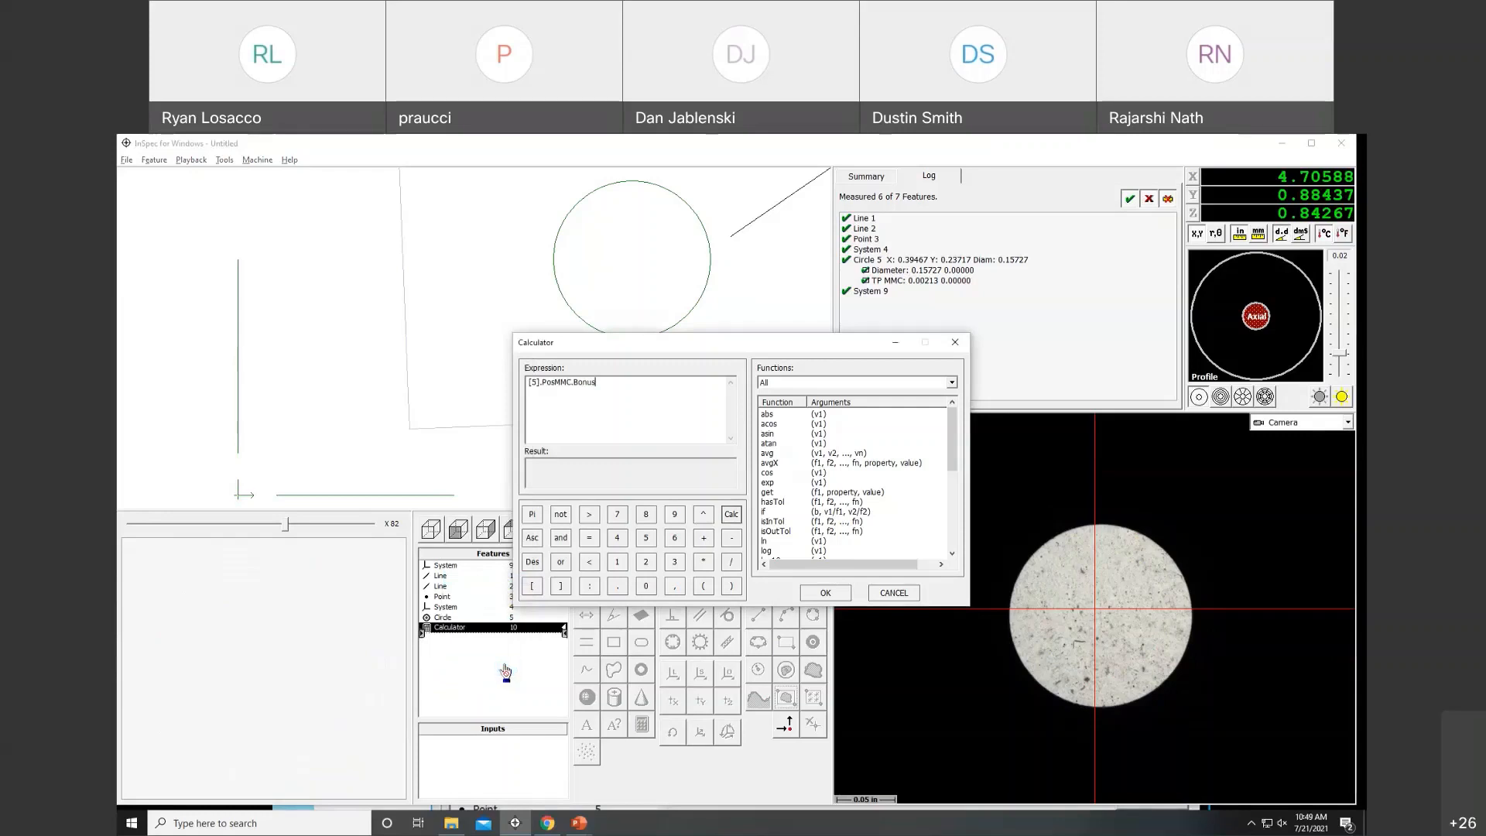
{"action": "left_click", "coordinate": [729, 517]}
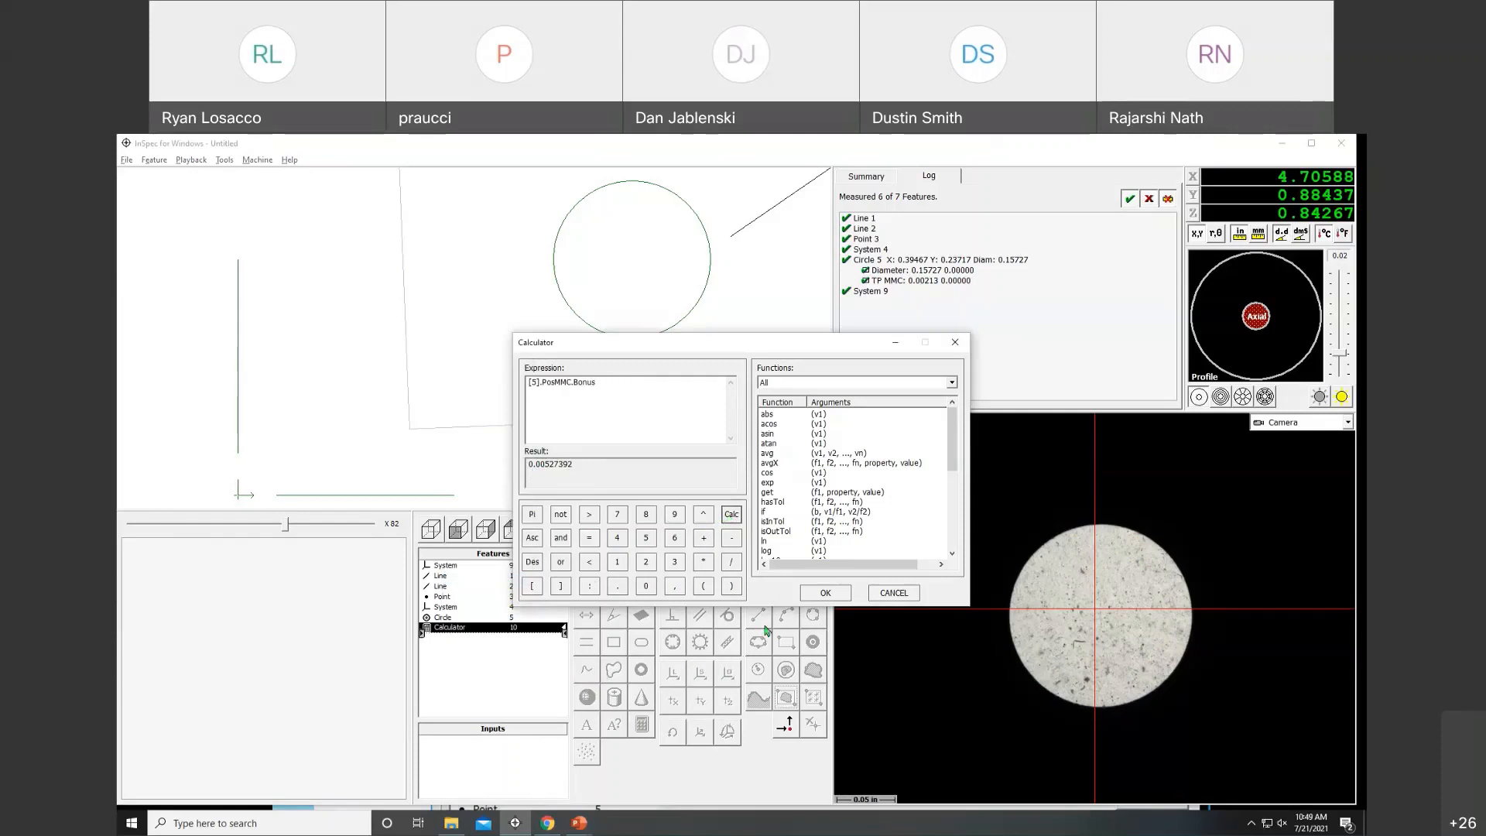
{"action": "left_click", "coordinate": [822, 593]}
Export the bonus Calculator feature's Number, with Export Nominals & Tolerances and Export Labels enabled.
{"action": "left_click", "coordinate": [780, 611]}
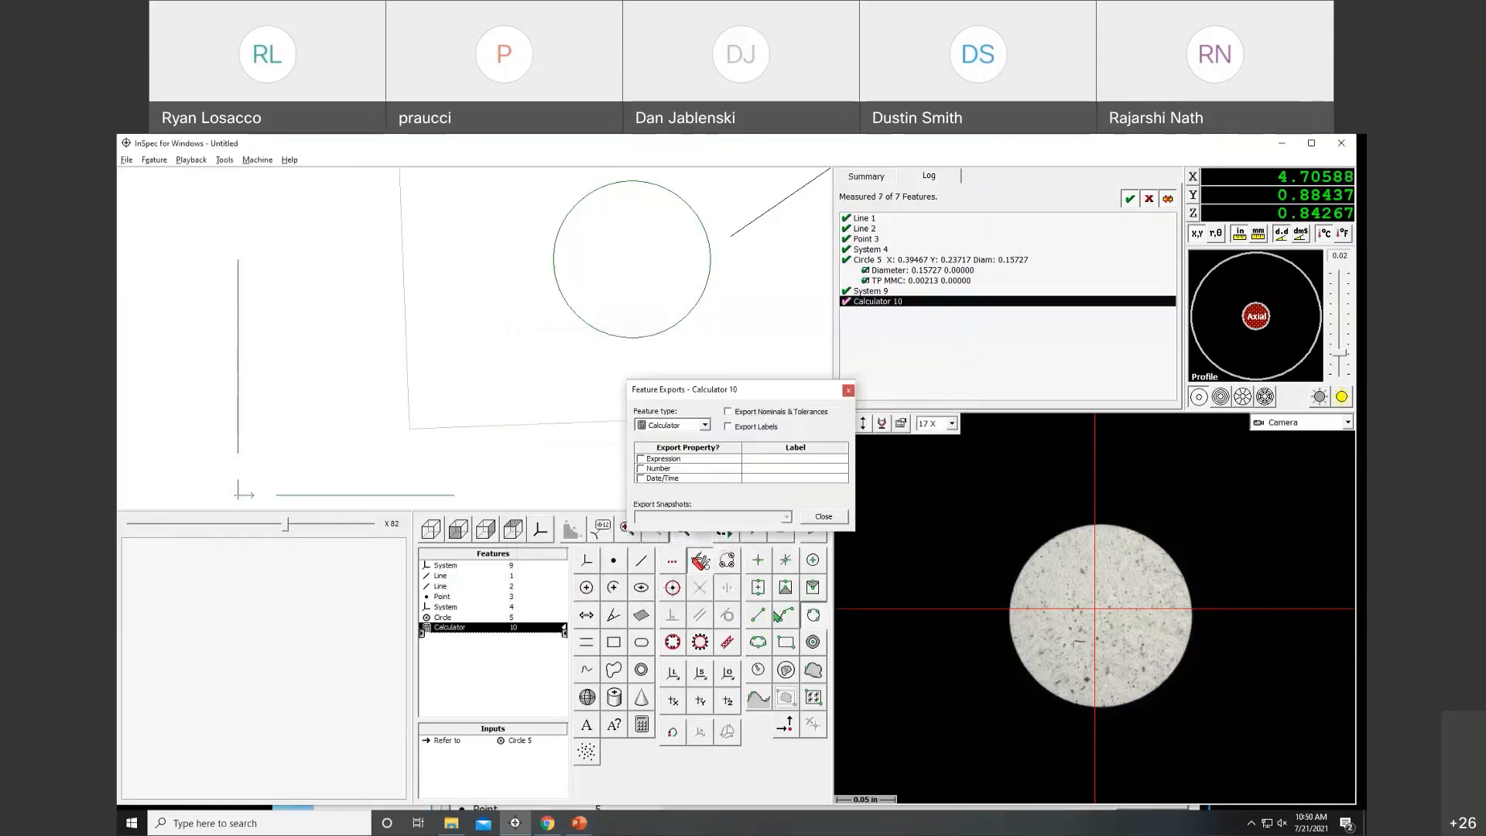
{"action": "left_click", "coordinate": [640, 468]}
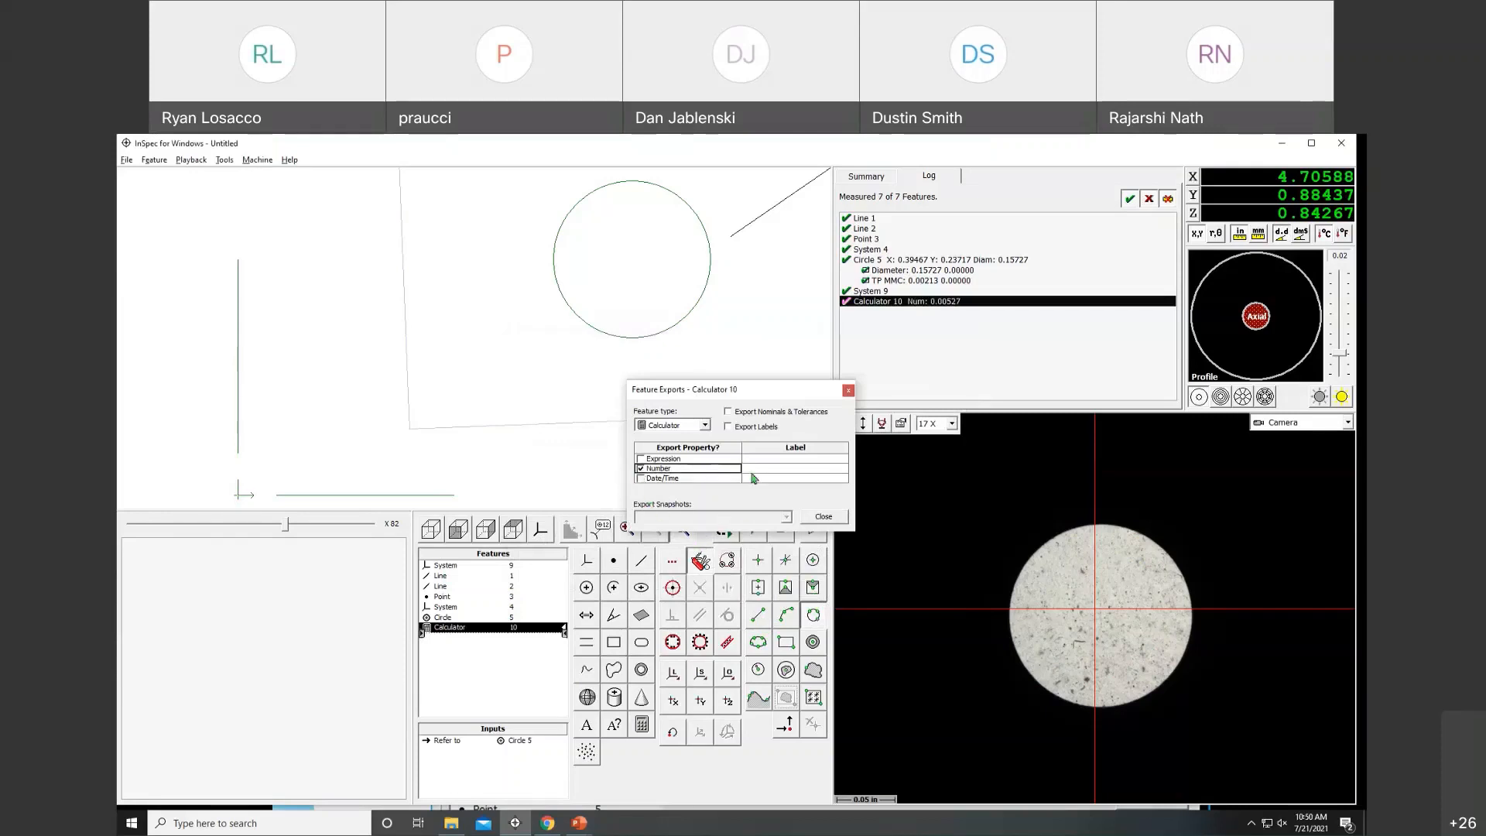
{"action": "left_click", "coordinate": [728, 411]}
{"action": "left_click", "coordinate": [727, 425]}
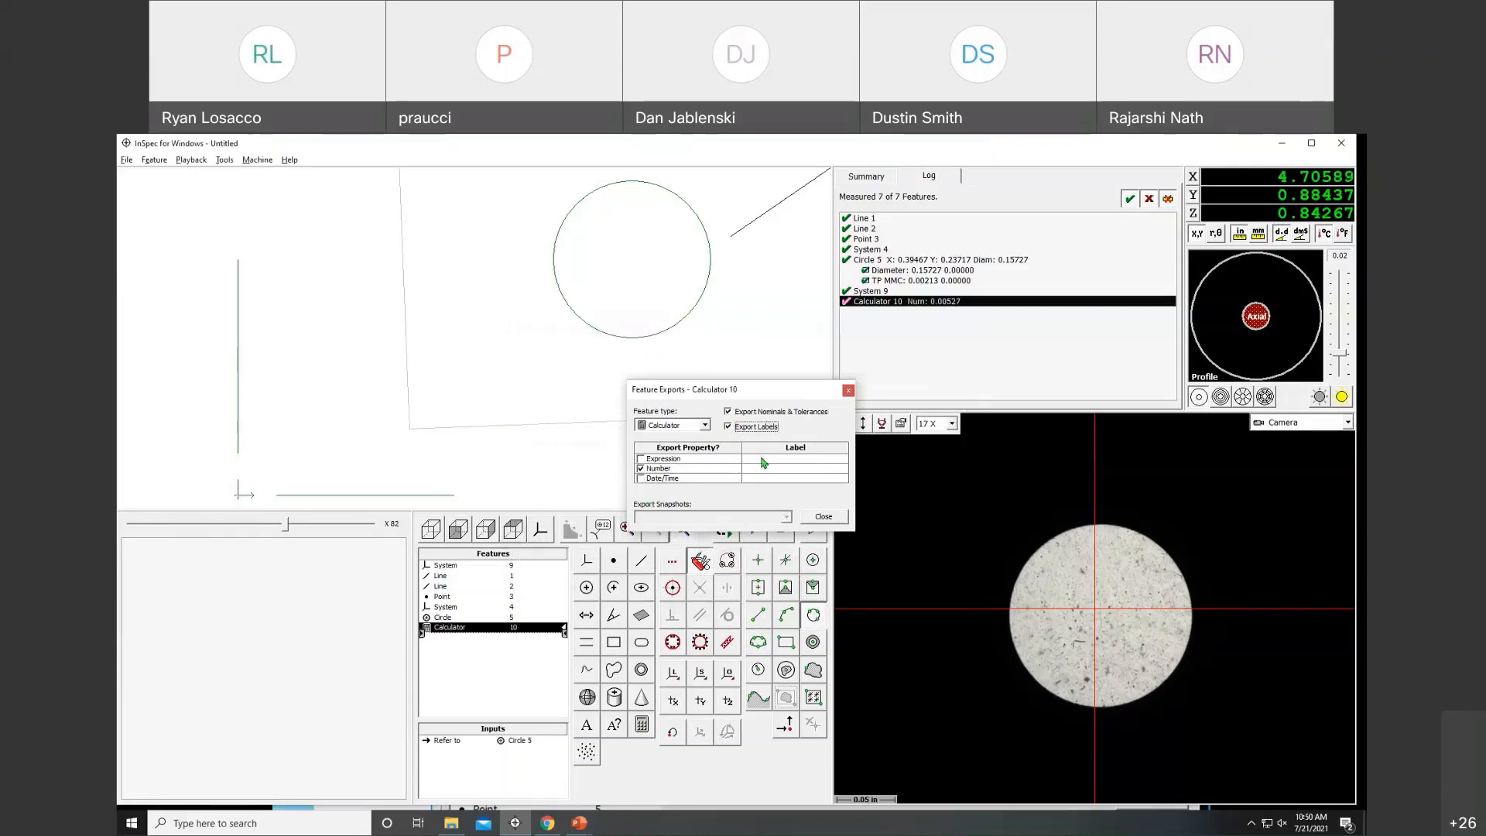
{"action": "left_click", "coordinate": [816, 516]}
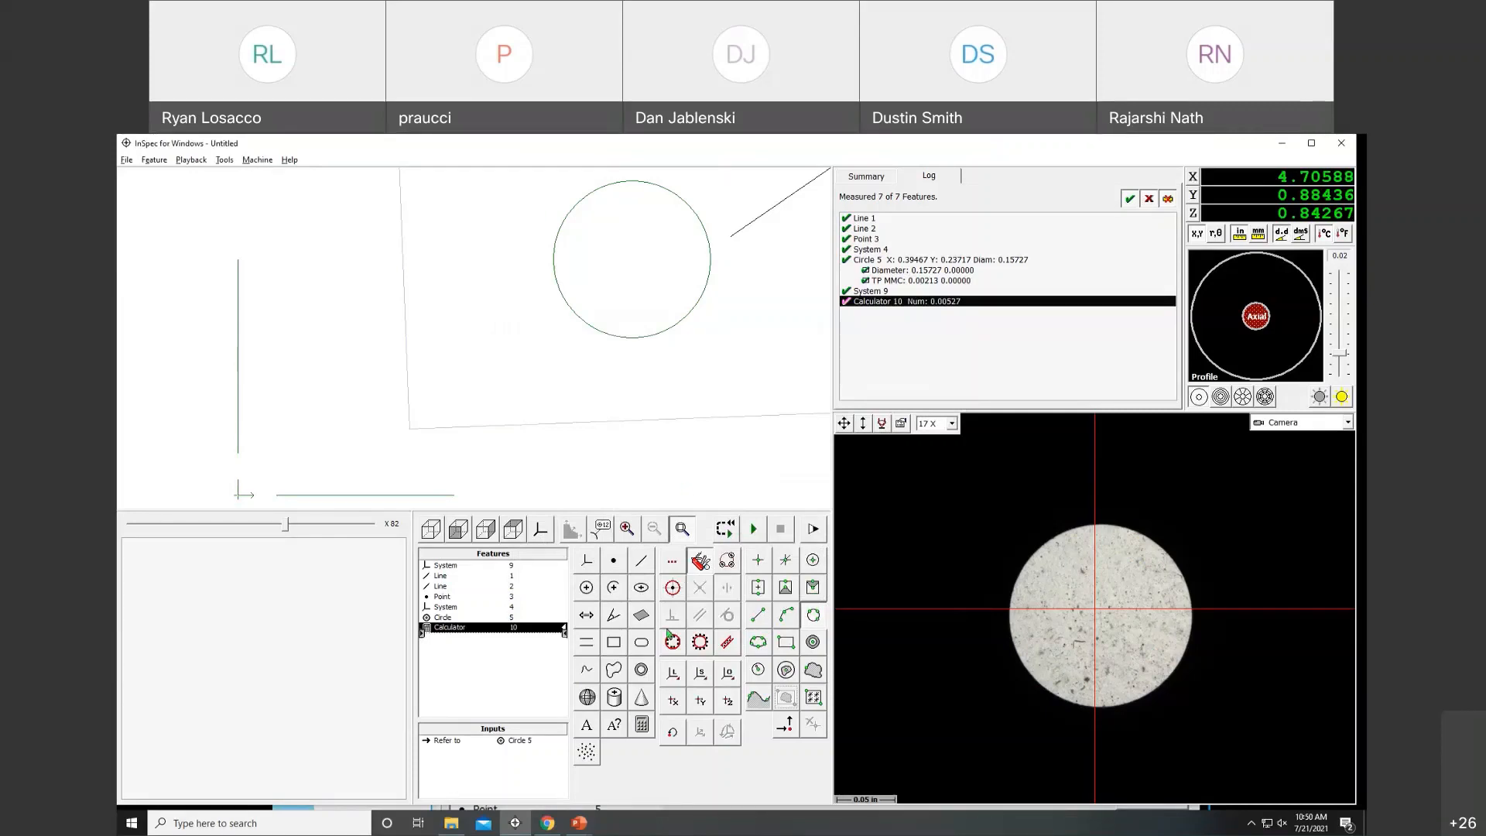
Create a second Calculator feature with the expression [5].PosMMC.Bonus+0.002 and calculate its result.
{"action": "left_click", "coordinate": [642, 728]}
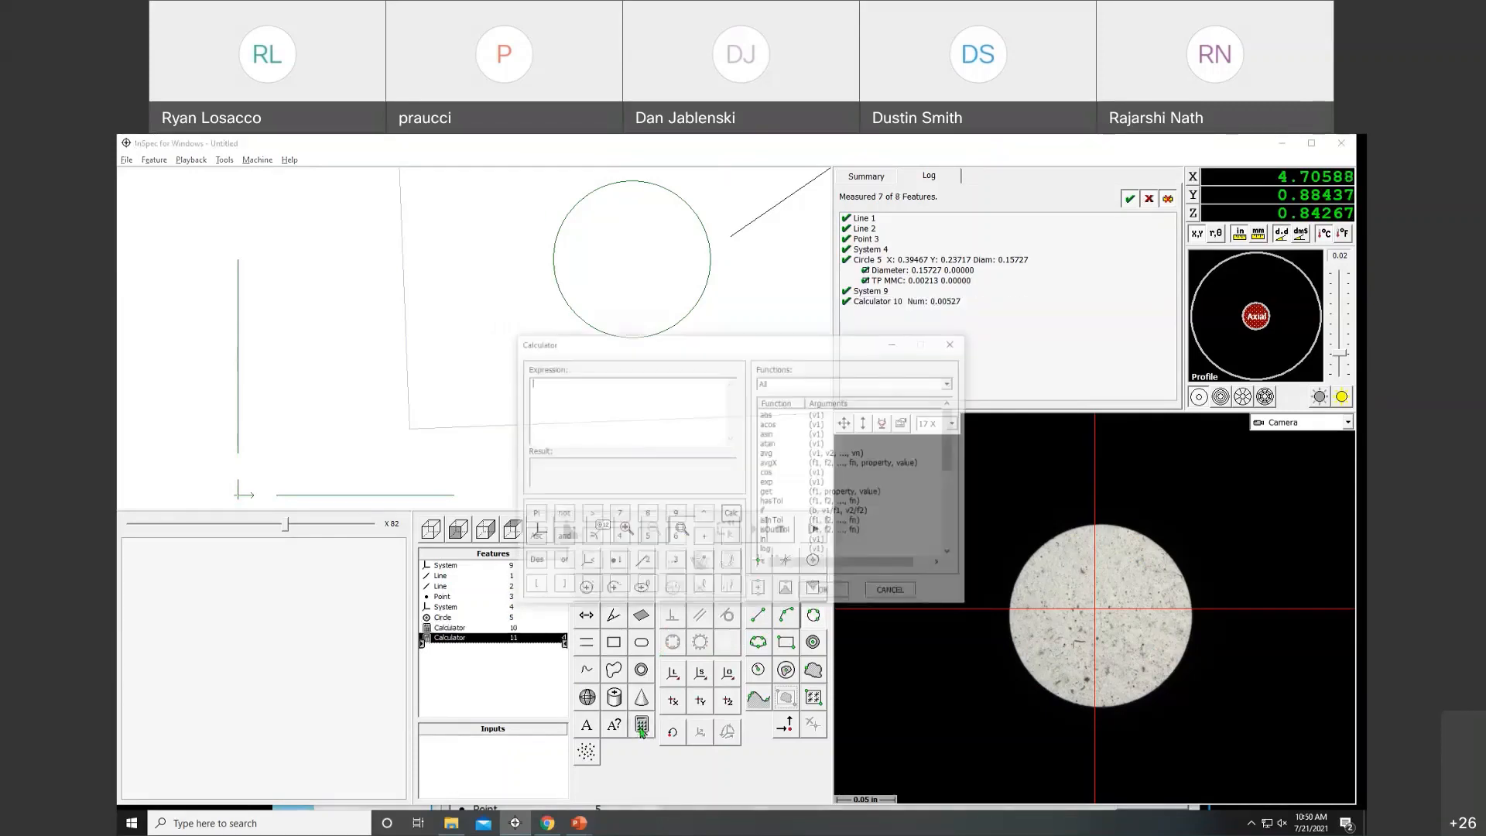
{"action": "right_click", "coordinate": [444, 619]}
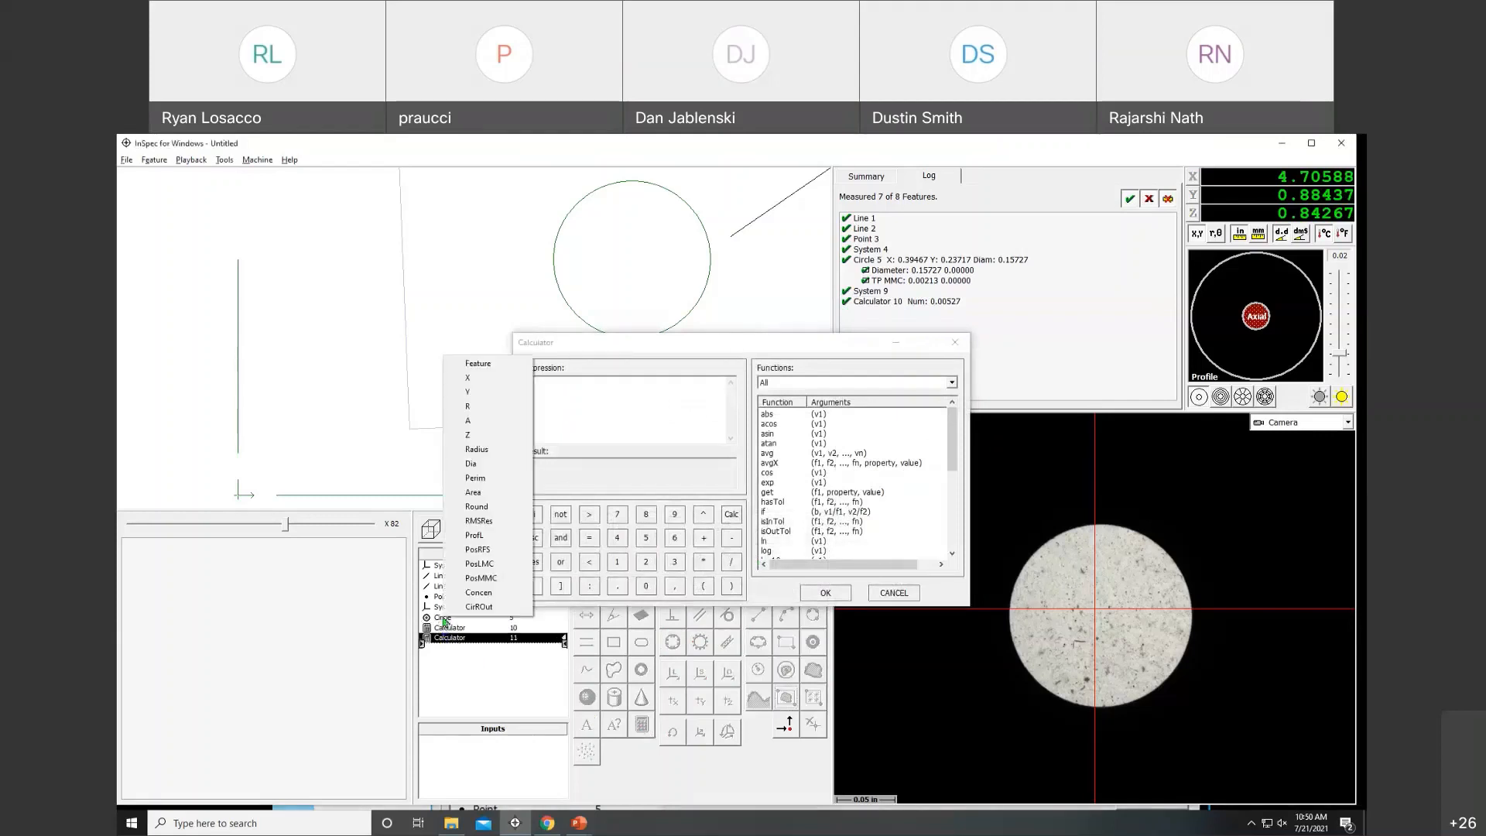
{"action": "left_click", "coordinate": [491, 580]}
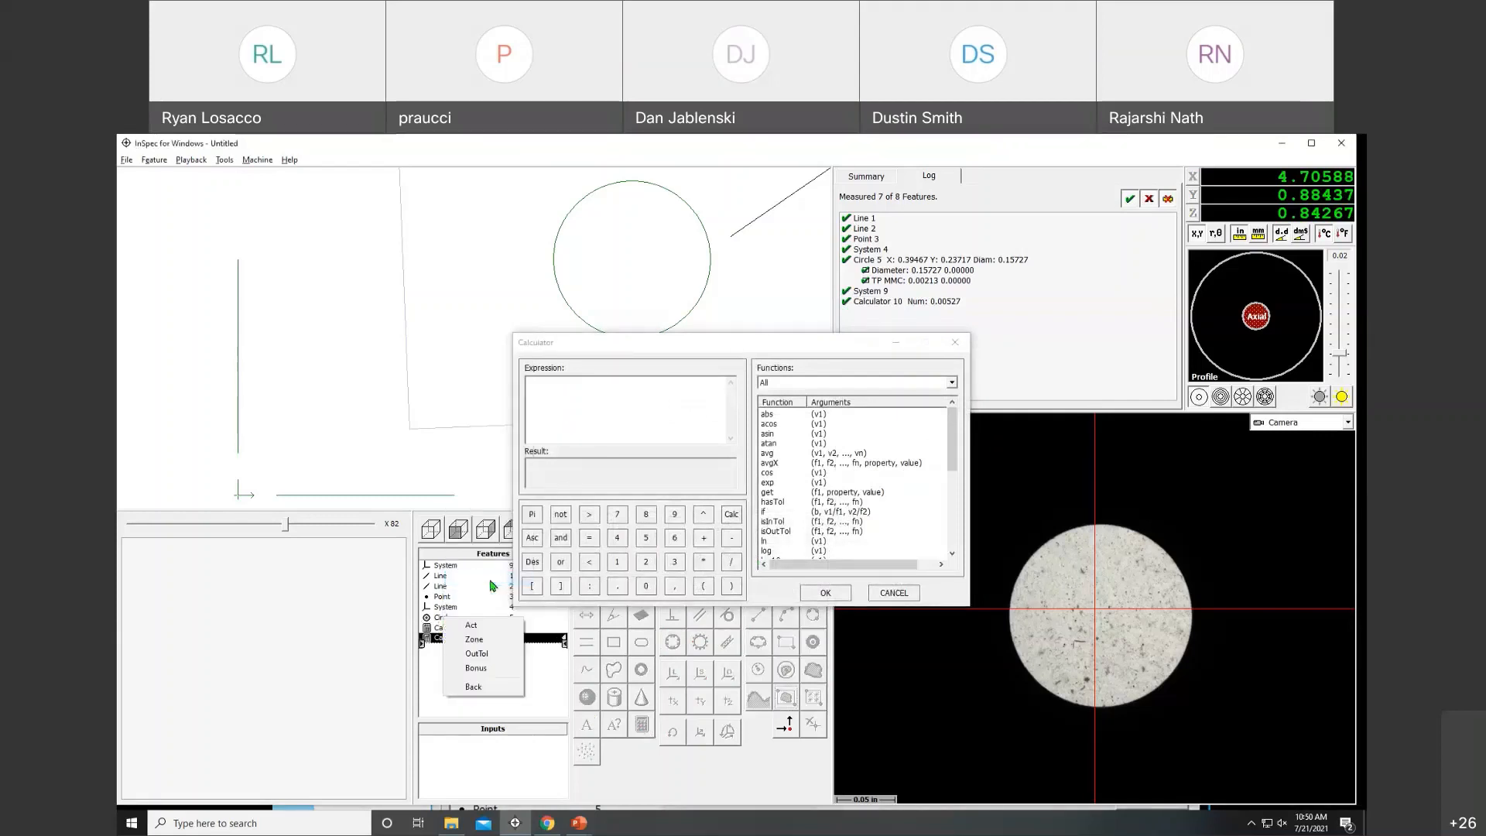
{"action": "left_click", "coordinate": [496, 669]}
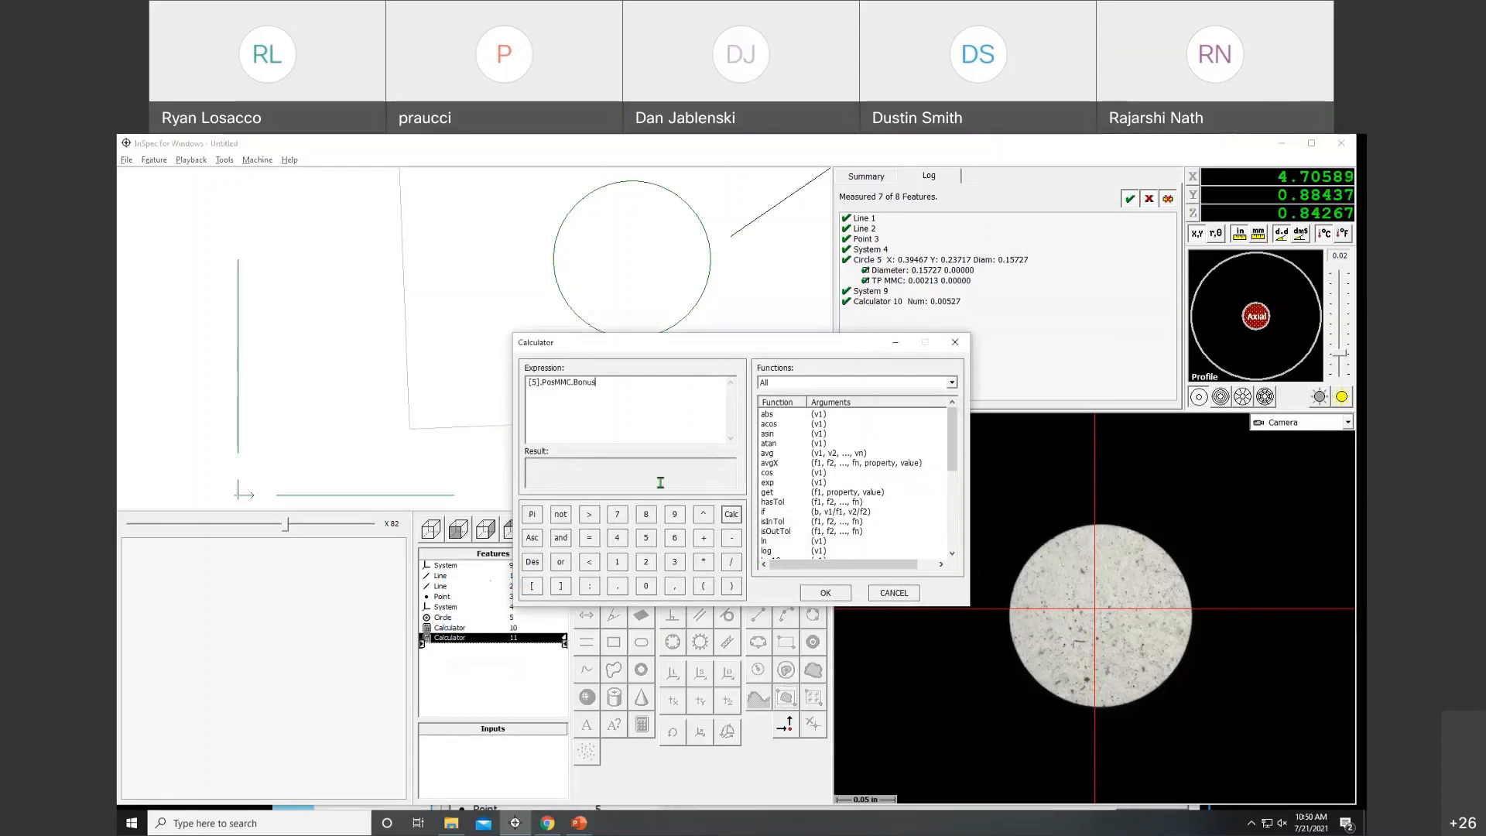
{"action": "type", "text": "+0."}
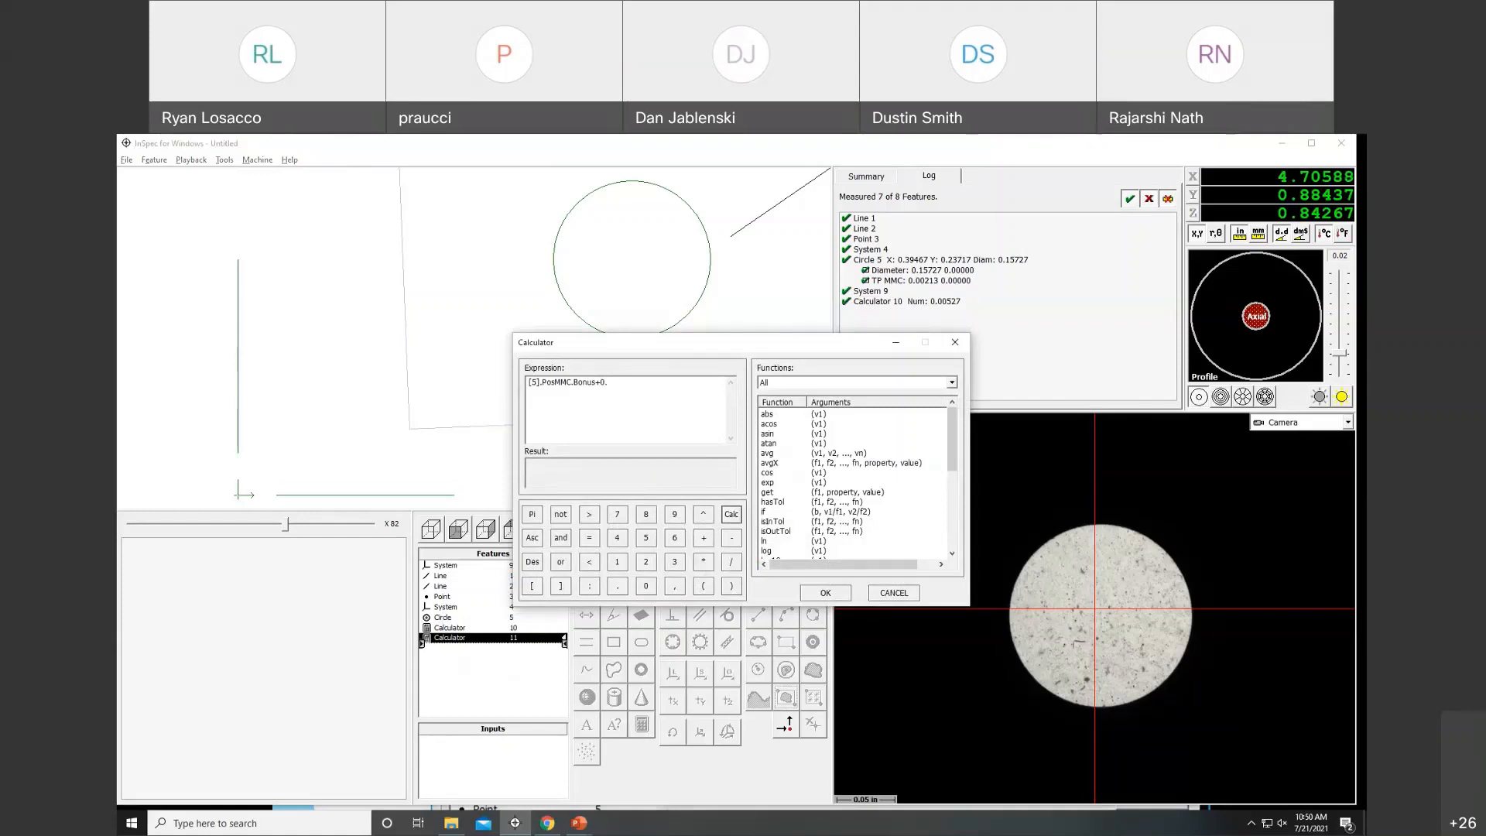
{"action": "type", "text": "002"}
{"action": "left_click", "coordinate": [733, 514]}
Try recalculating the expression with the added tolerance written as .002.
{"action": "left_click", "coordinate": [606, 384]}
{"action": "key", "text": "BackSpace"}
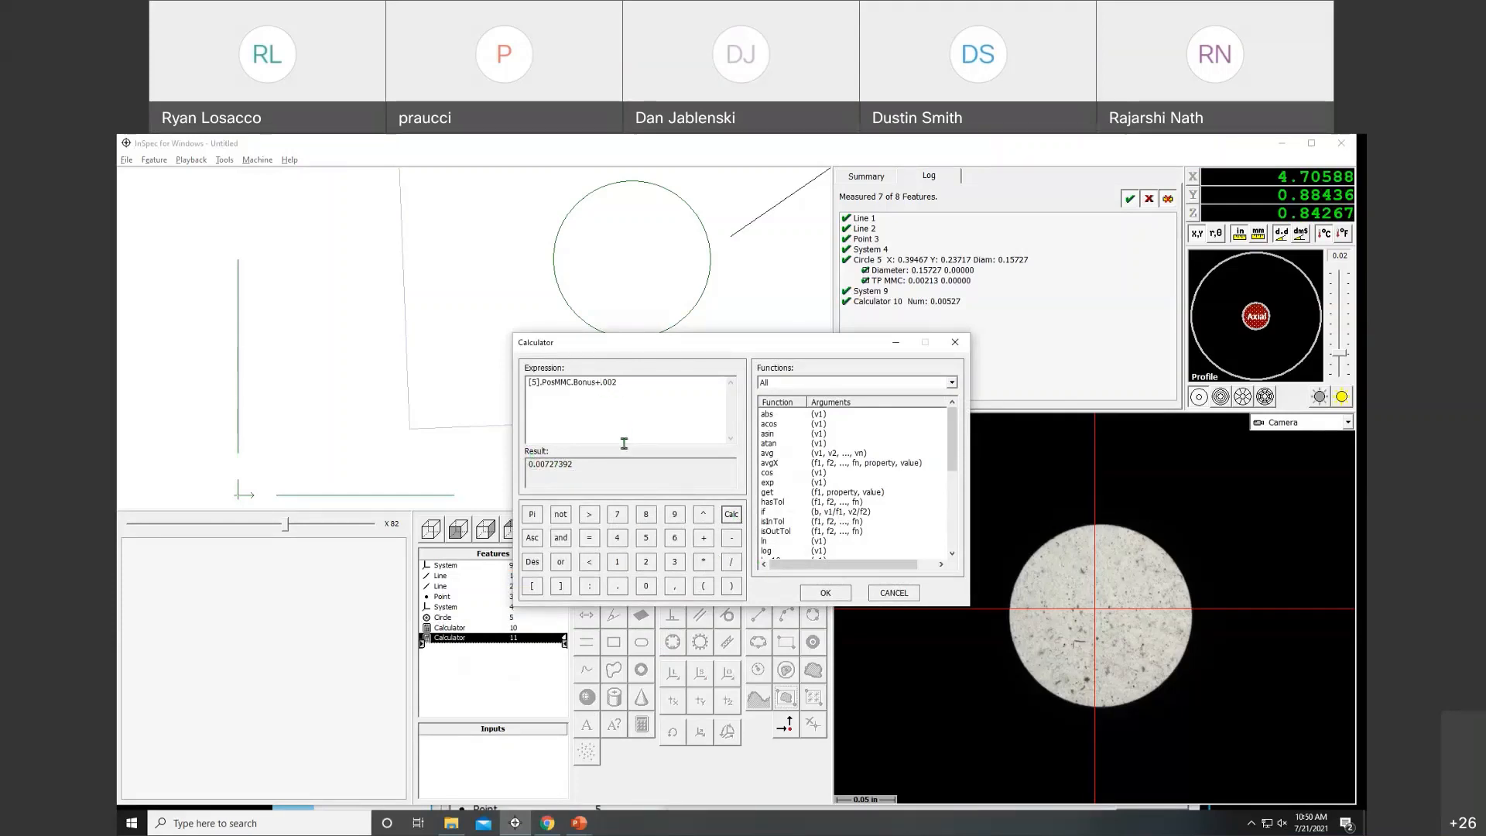
{"action": "left_click", "coordinate": [731, 516]}
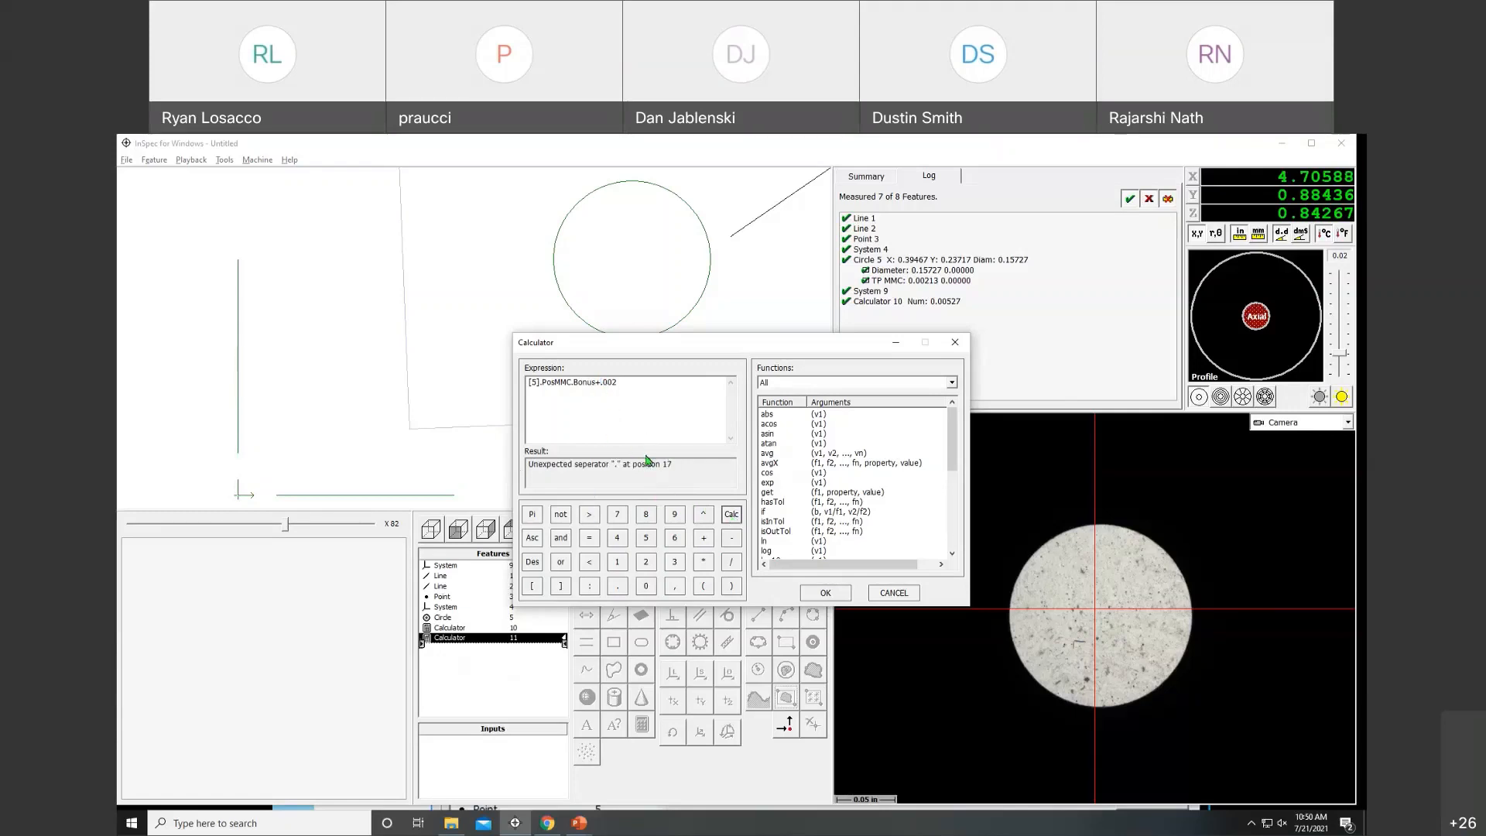
Write the added tolerance as 0.002 again, recalculate, and accept the Calculator feature.
{"action": "type", "text": "0"}
{"action": "left_click", "coordinate": [729, 517]}
{"action": "left_click", "coordinate": [822, 591]}
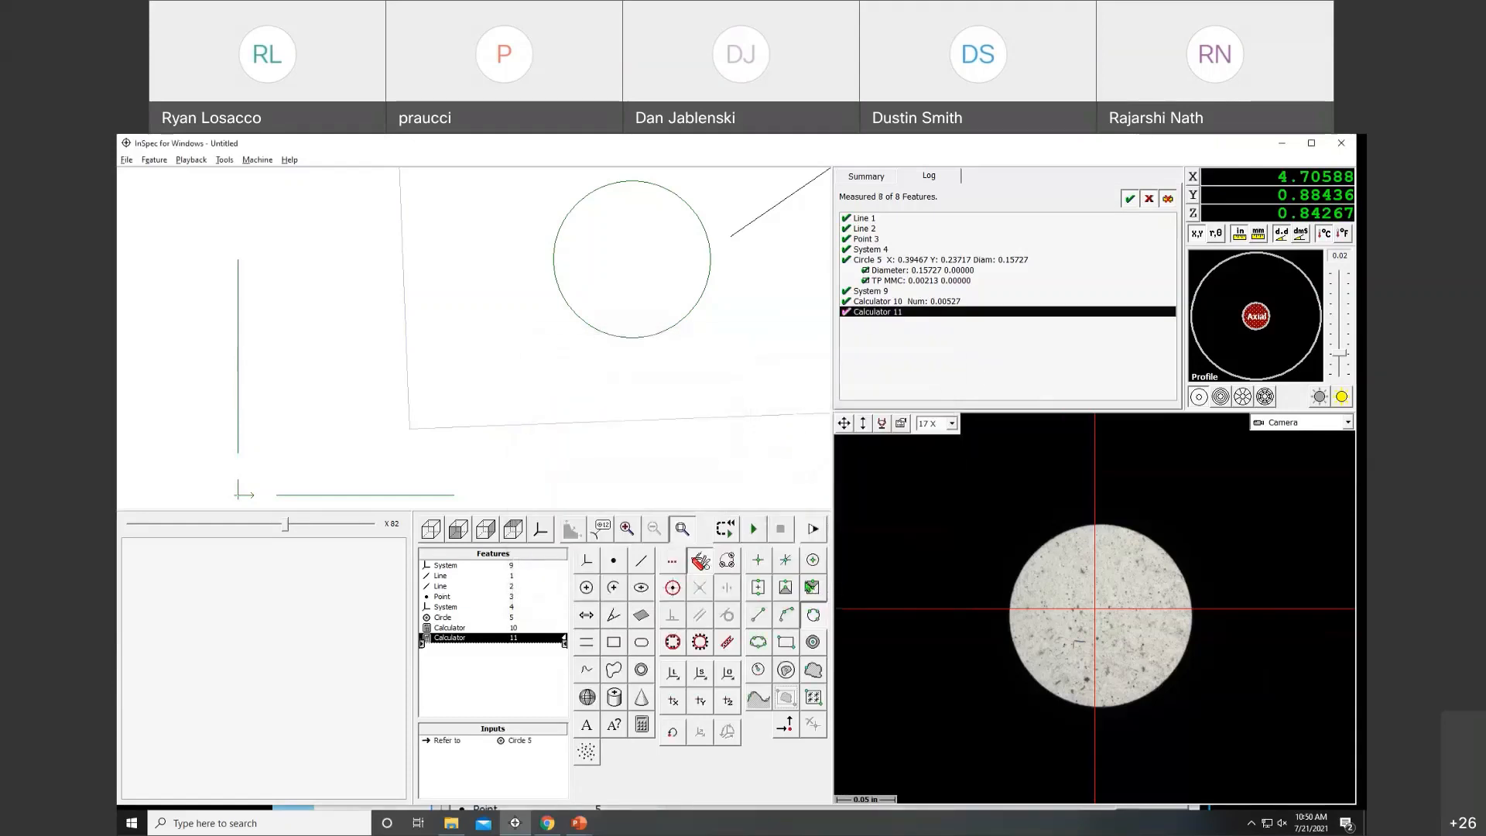
Export the new total-tolerance Calculator feature's Number, including nominals, tolerances and labels.
{"action": "left_click", "coordinate": [653, 469]}
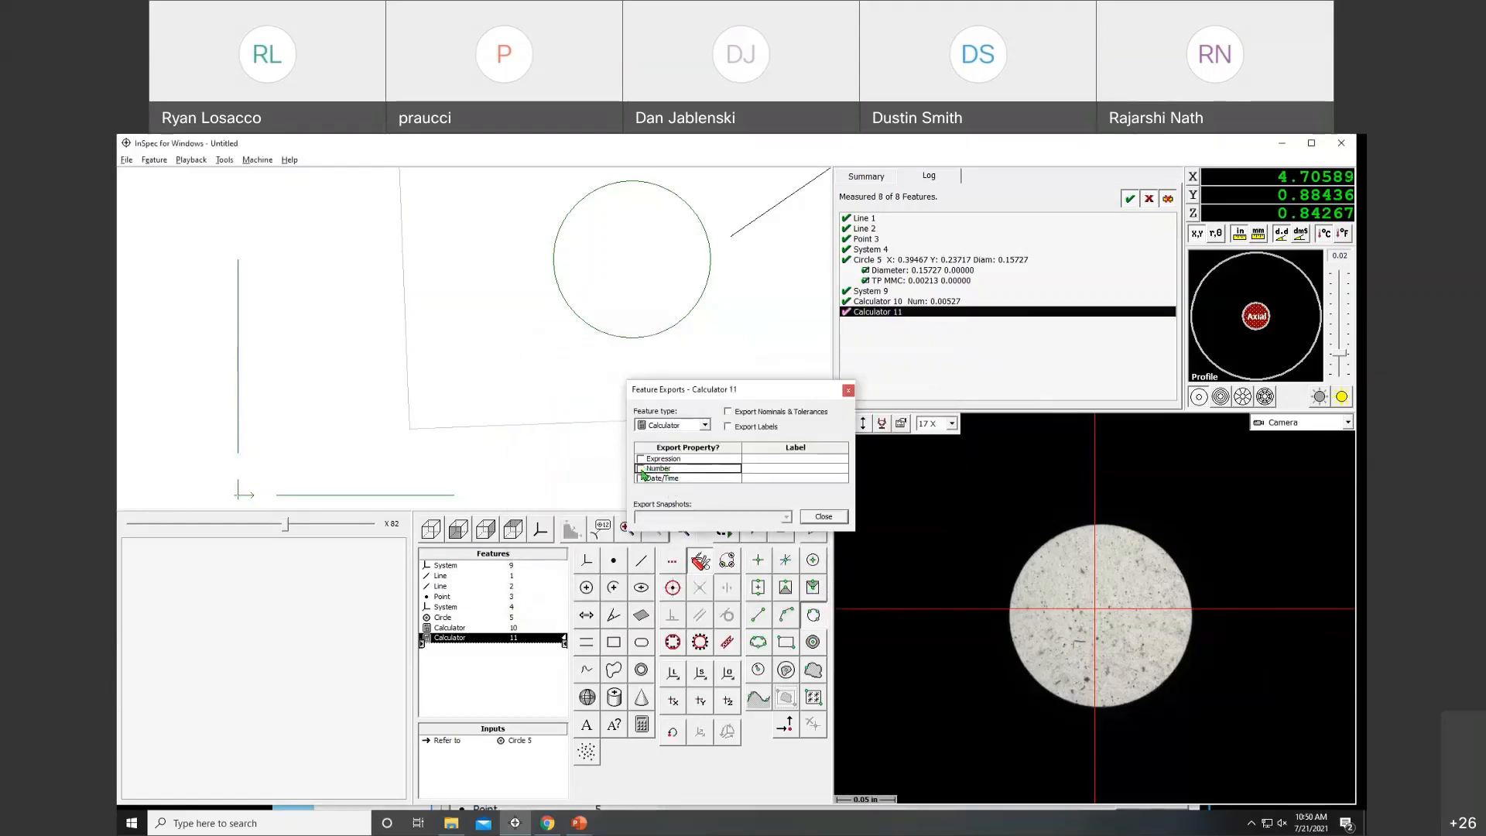
{"action": "left_click", "coordinate": [641, 468]}
{"action": "left_click", "coordinate": [728, 412]}
{"action": "left_click", "coordinate": [727, 426]}
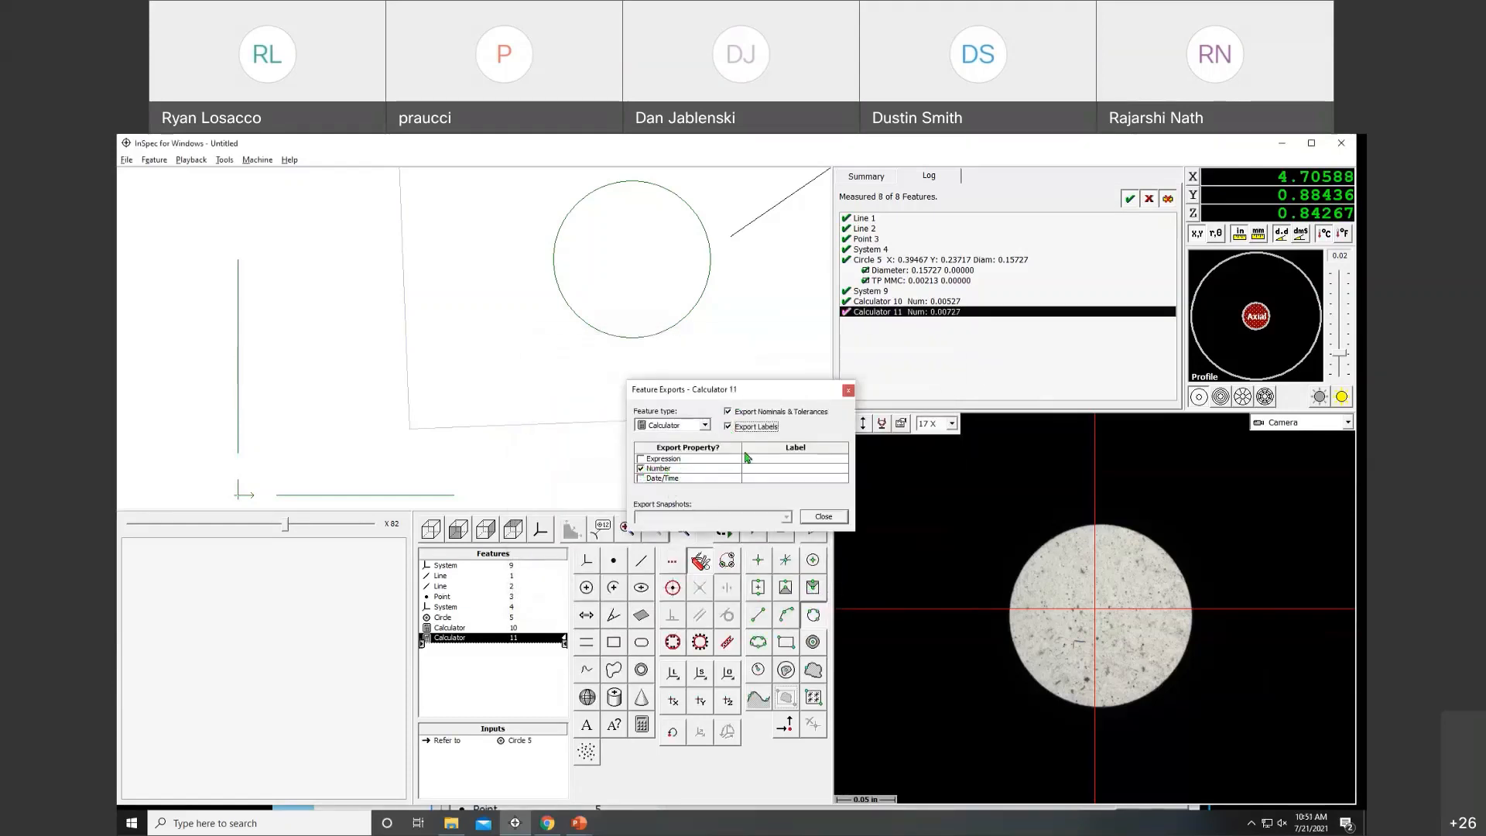
{"action": "left_click", "coordinate": [822, 516]}
Export the program's data to a file named MMC.XLS on the Desktop.
{"action": "left_click", "coordinate": [127, 160]}
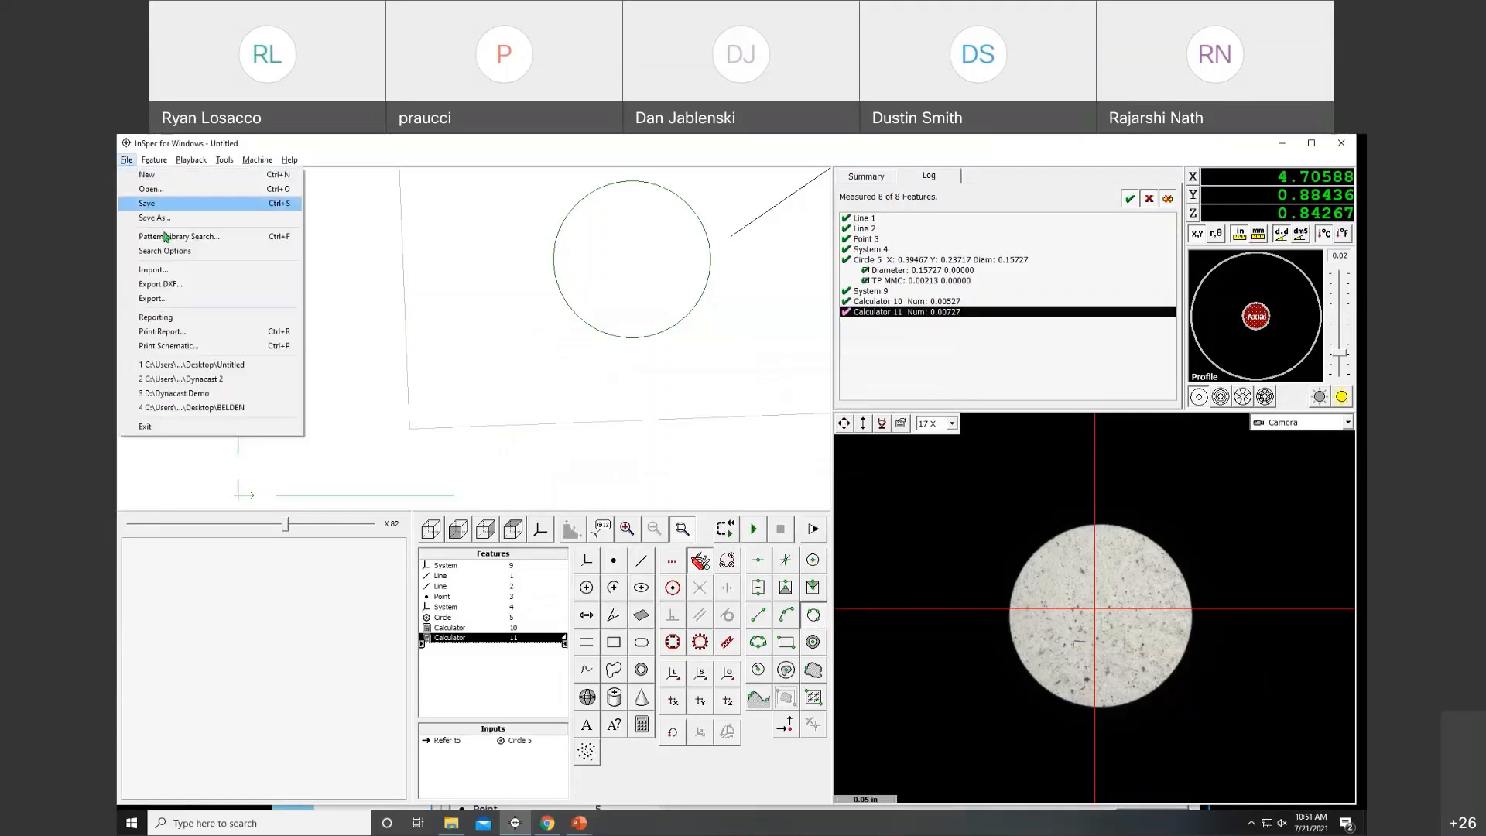
{"action": "left_click", "coordinate": [188, 299]}
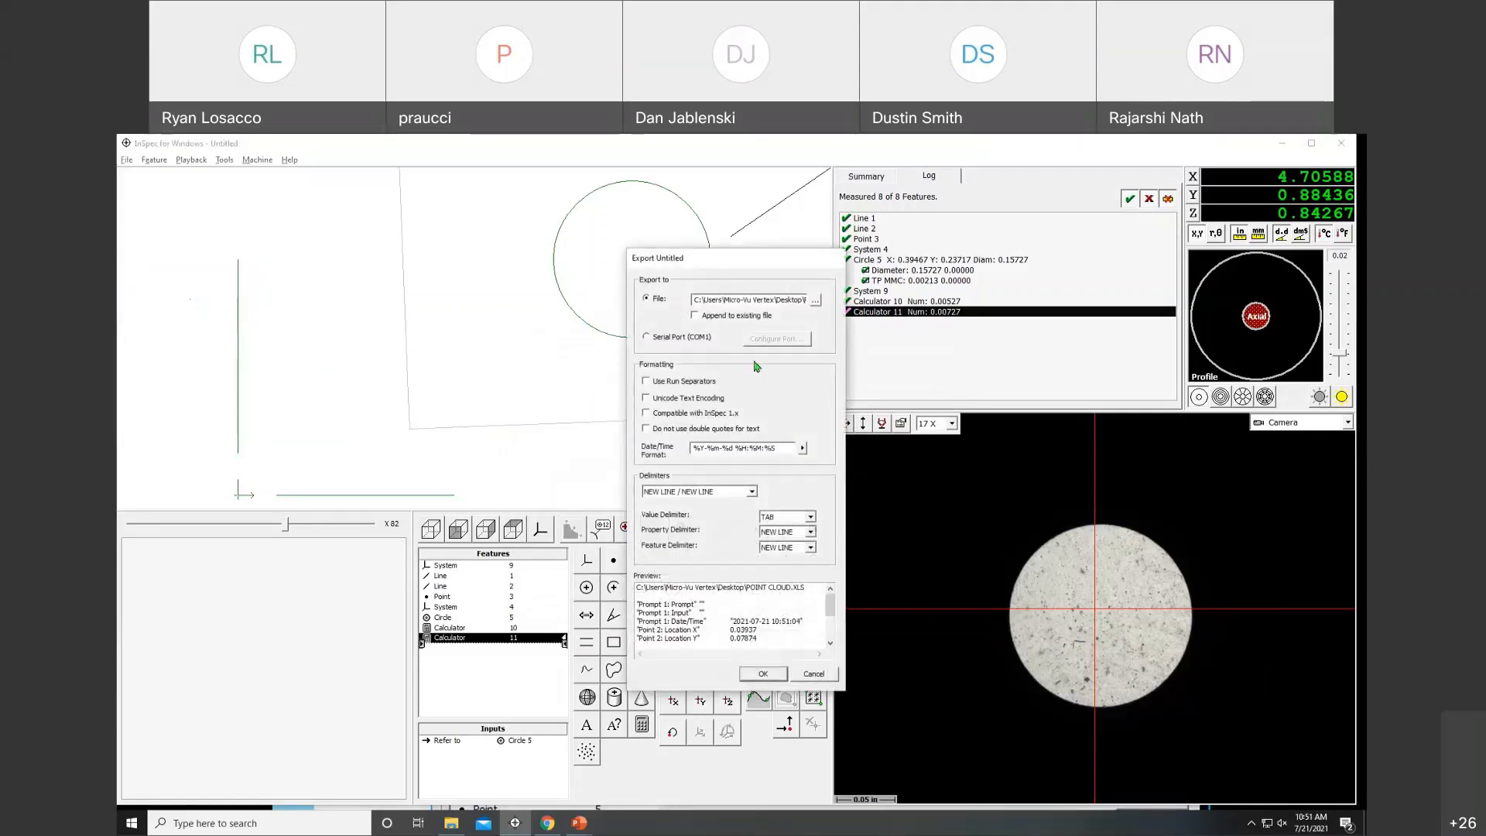
{"action": "left_click", "coordinate": [815, 301]}
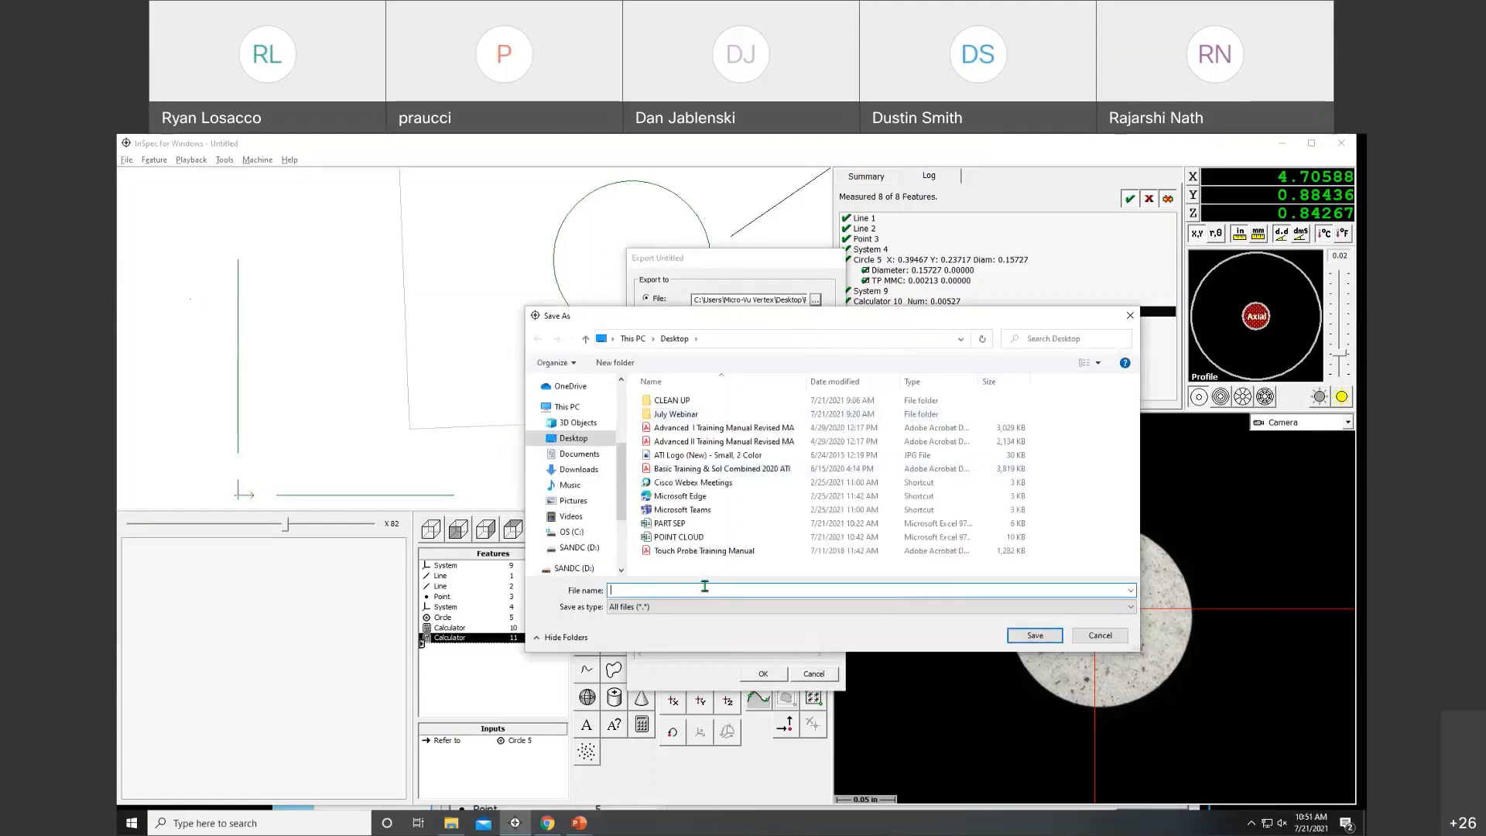
{"action": "type", "text": "MM"}
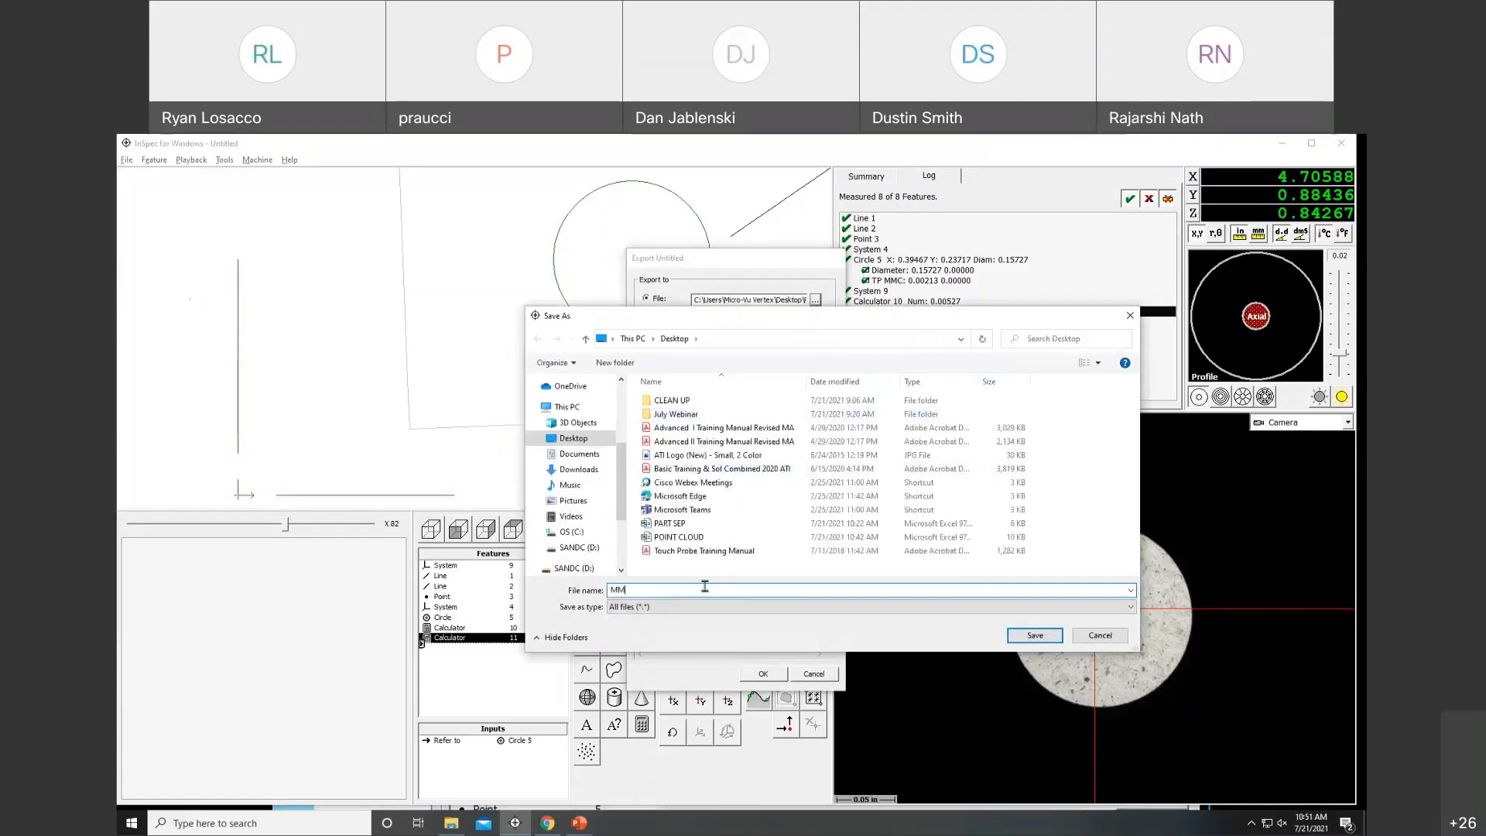
{"action": "type", "text": "C.XLS"}
{"action": "left_click", "coordinate": [1034, 635]}
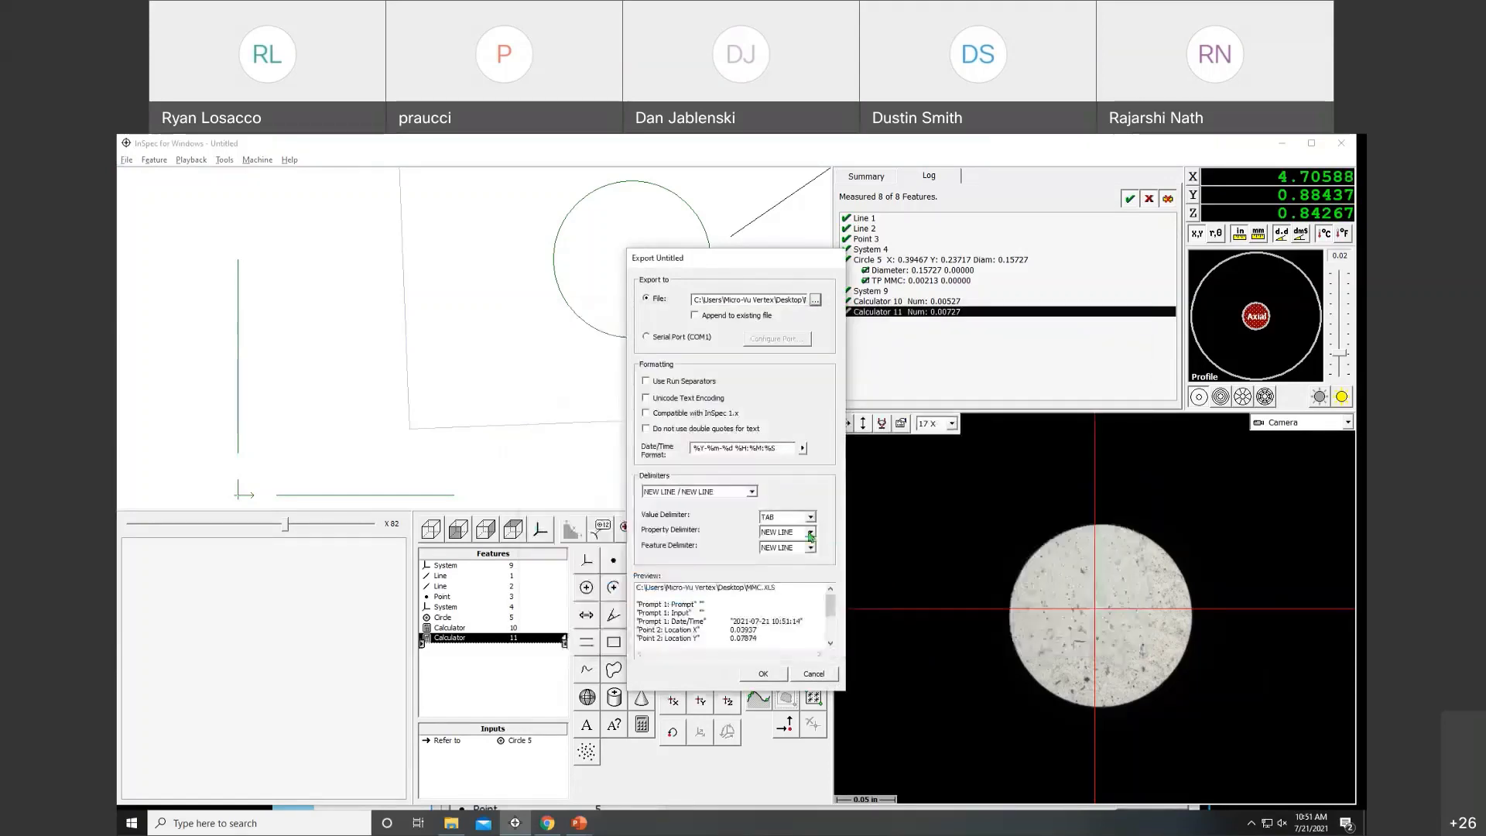
{"action": "left_click", "coordinate": [763, 673]}
Open the MMC file from the Desktop in Excel despite the format warning, and widen column A to fit its labels.
{"action": "left_click", "coordinate": [452, 822]}
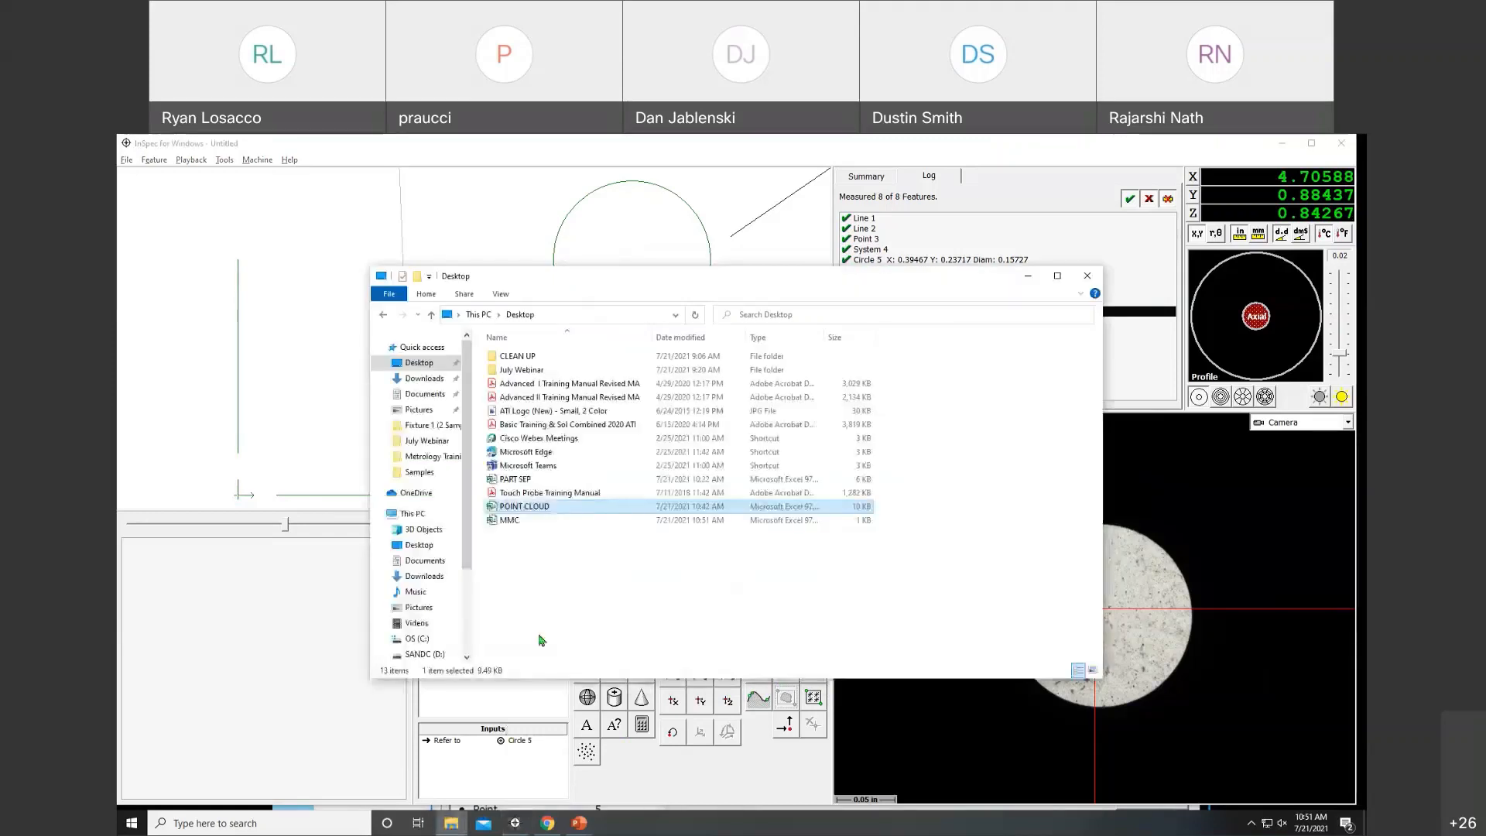
{"action": "left_click", "coordinate": [528, 523]}
{"action": "double_click", "coordinate": [529, 521]}
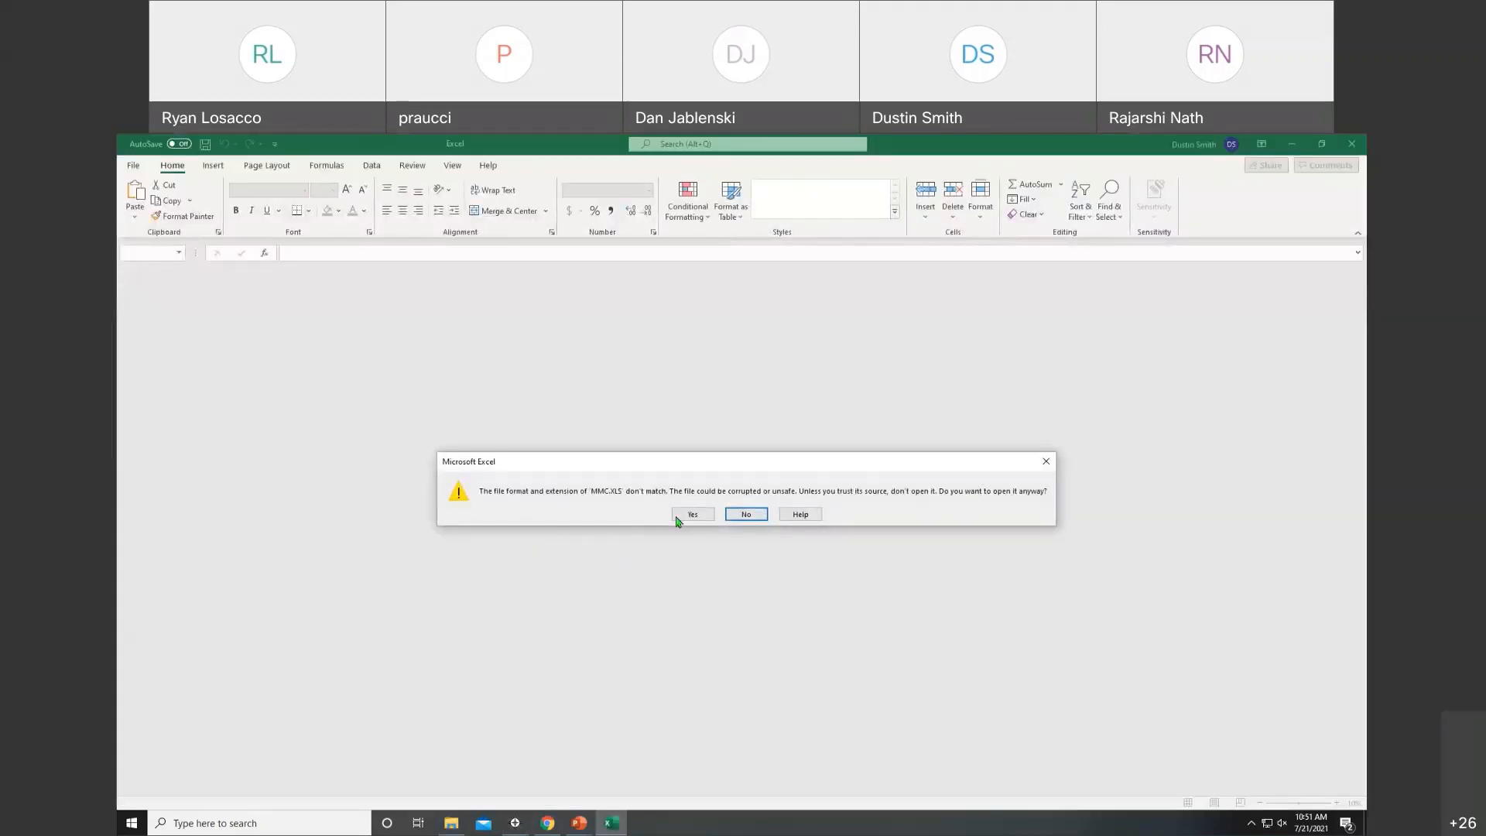
{"action": "left_click", "coordinate": [691, 515]}
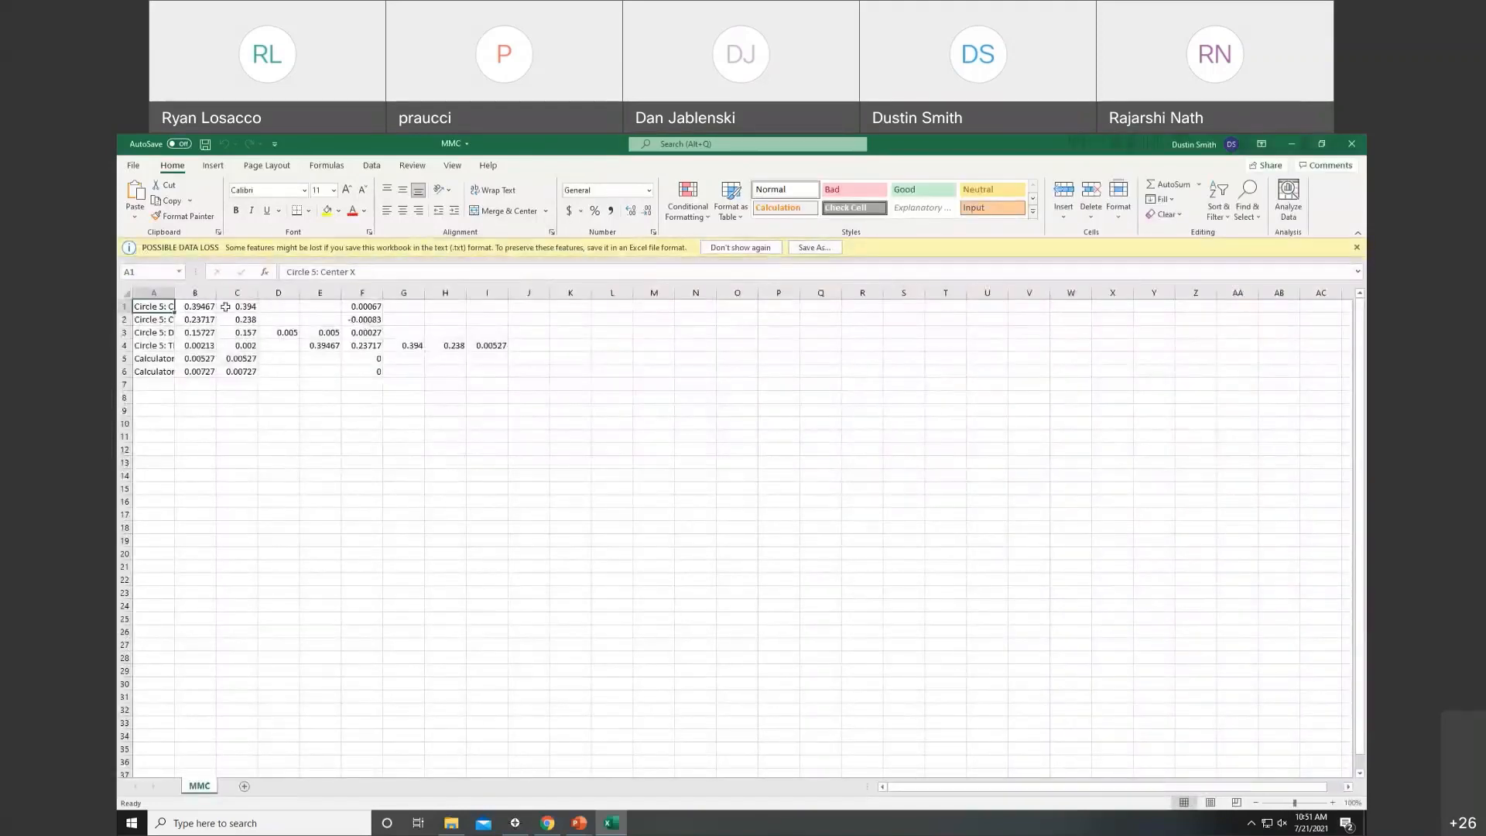
{"action": "left_click_drag", "start_coordinate": [257, 294], "coordinate": [235, 296]}
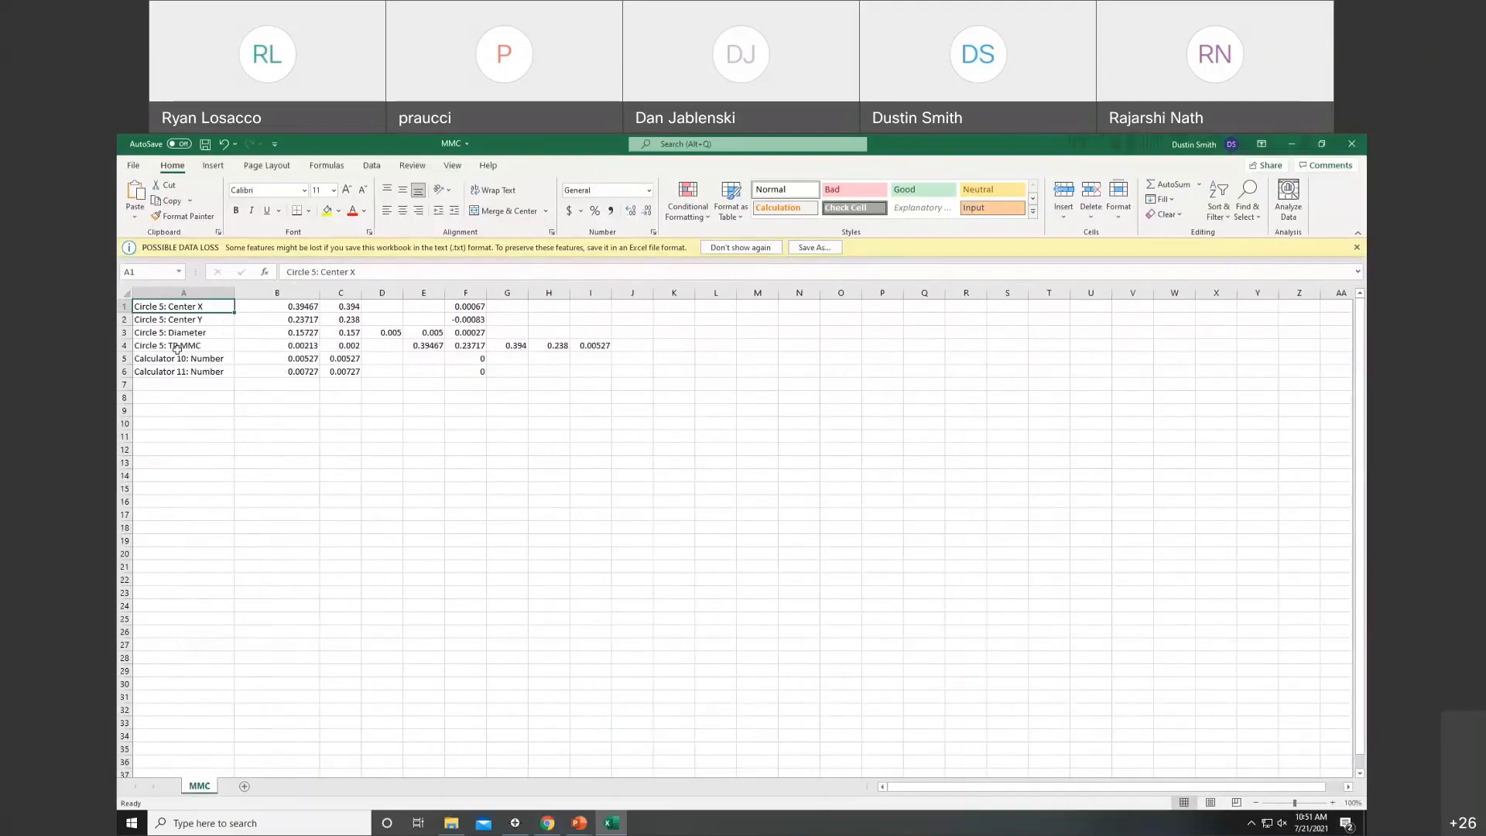
Examine the exported circle, TP MMC, bonus and total tolerance values in column B of the MMC sheet.
{"action": "left_click", "coordinate": [305, 345]}
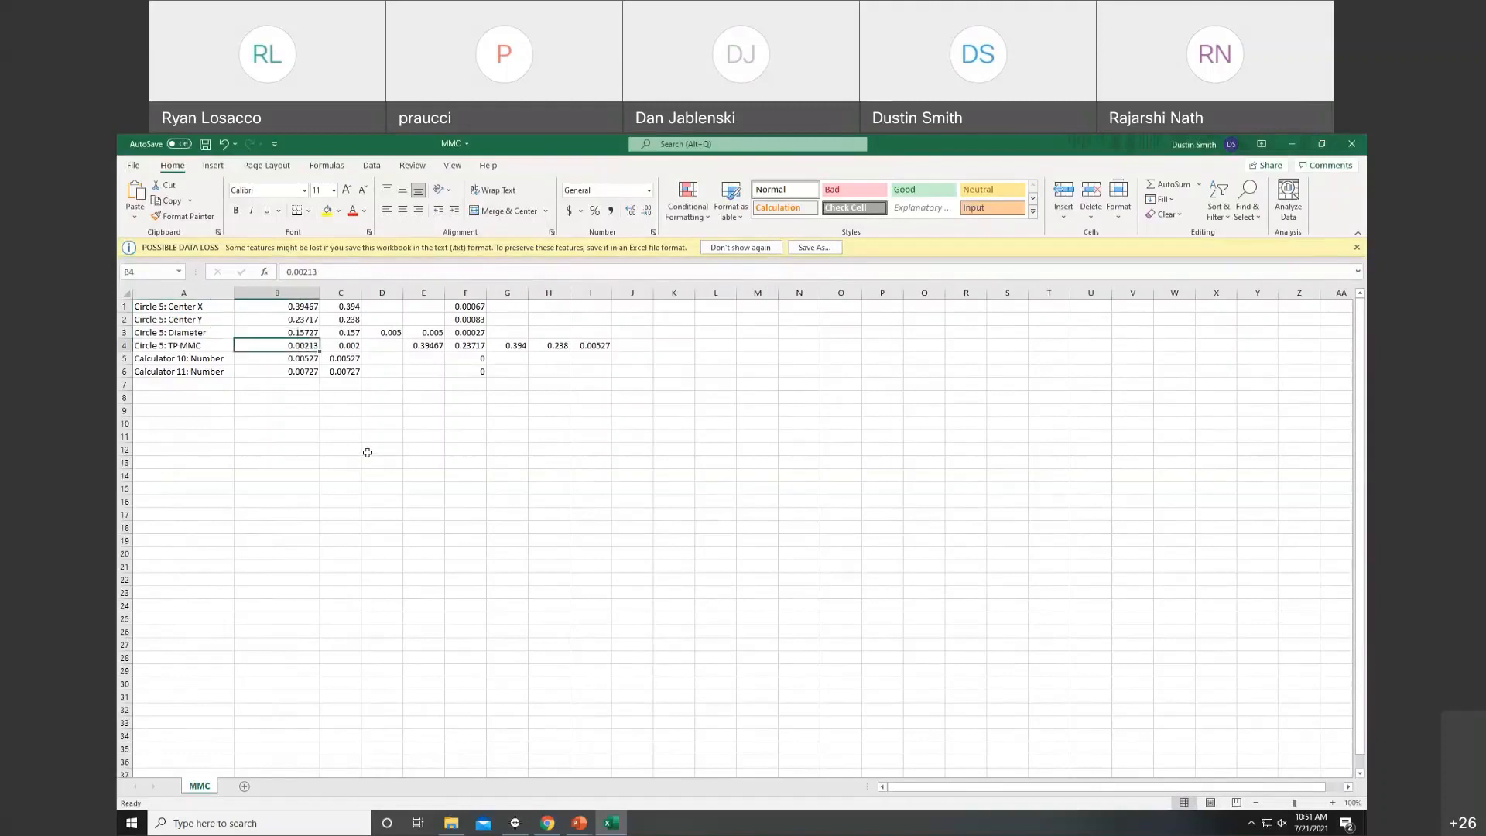
{"action": "left_click", "coordinate": [300, 360]}
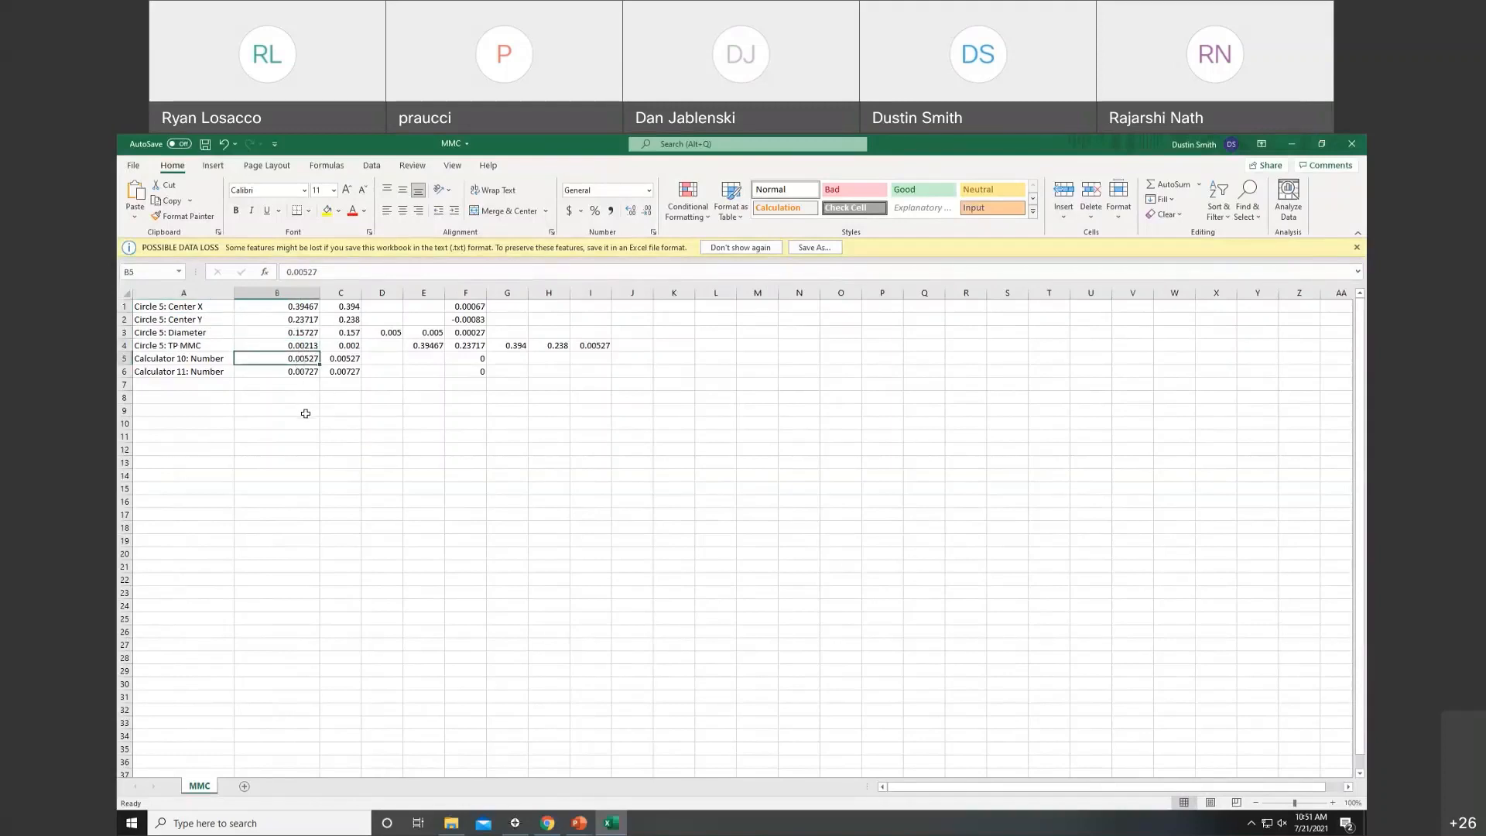
{"action": "left_click", "coordinate": [308, 373]}
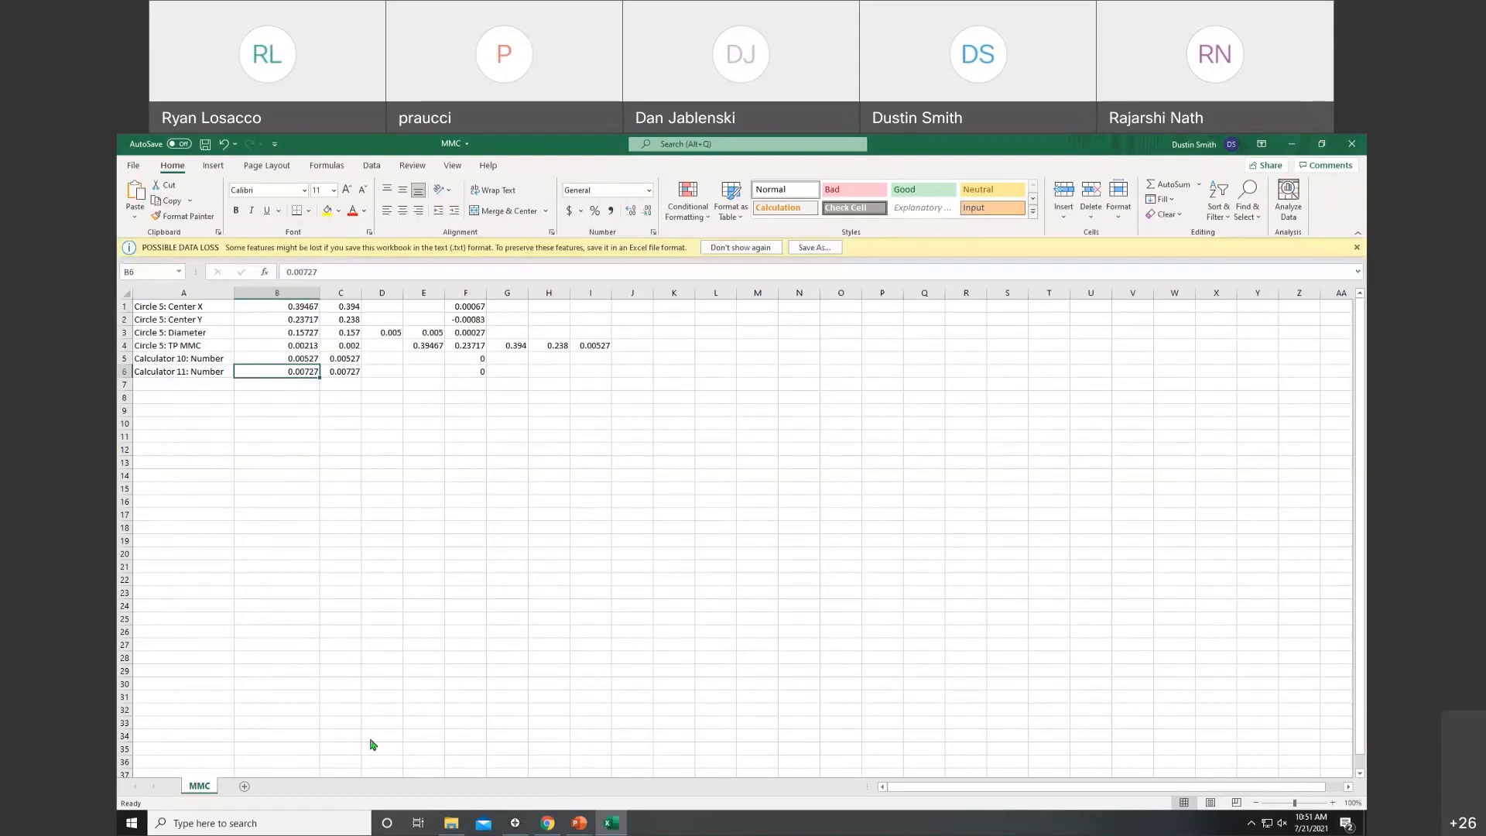
{"action": "key", "text": "alt+Tab"}
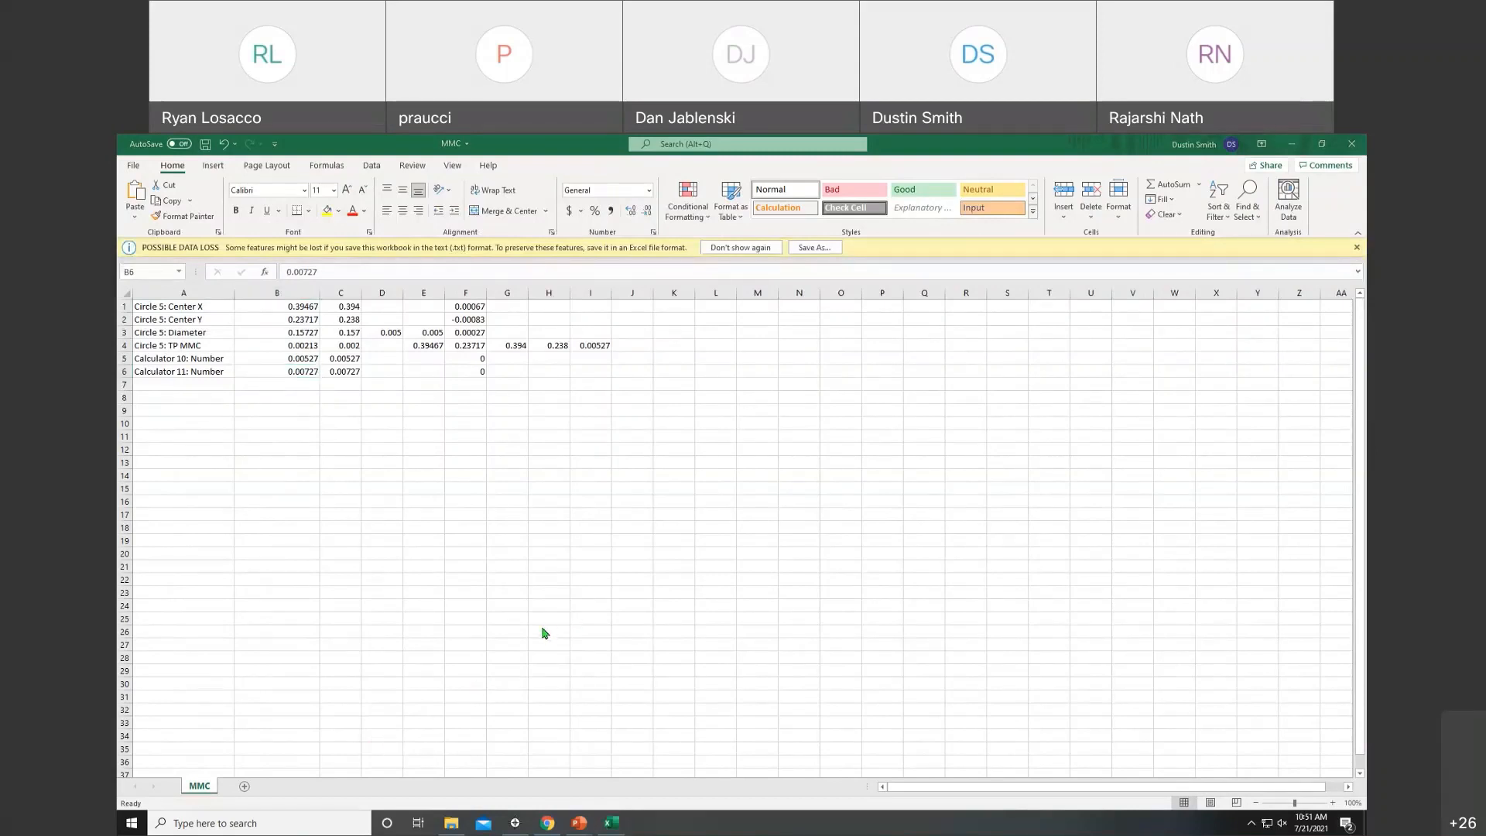
{"action": "left_click", "coordinate": [426, 504]}
{"action": "left_click", "coordinate": [305, 309]}
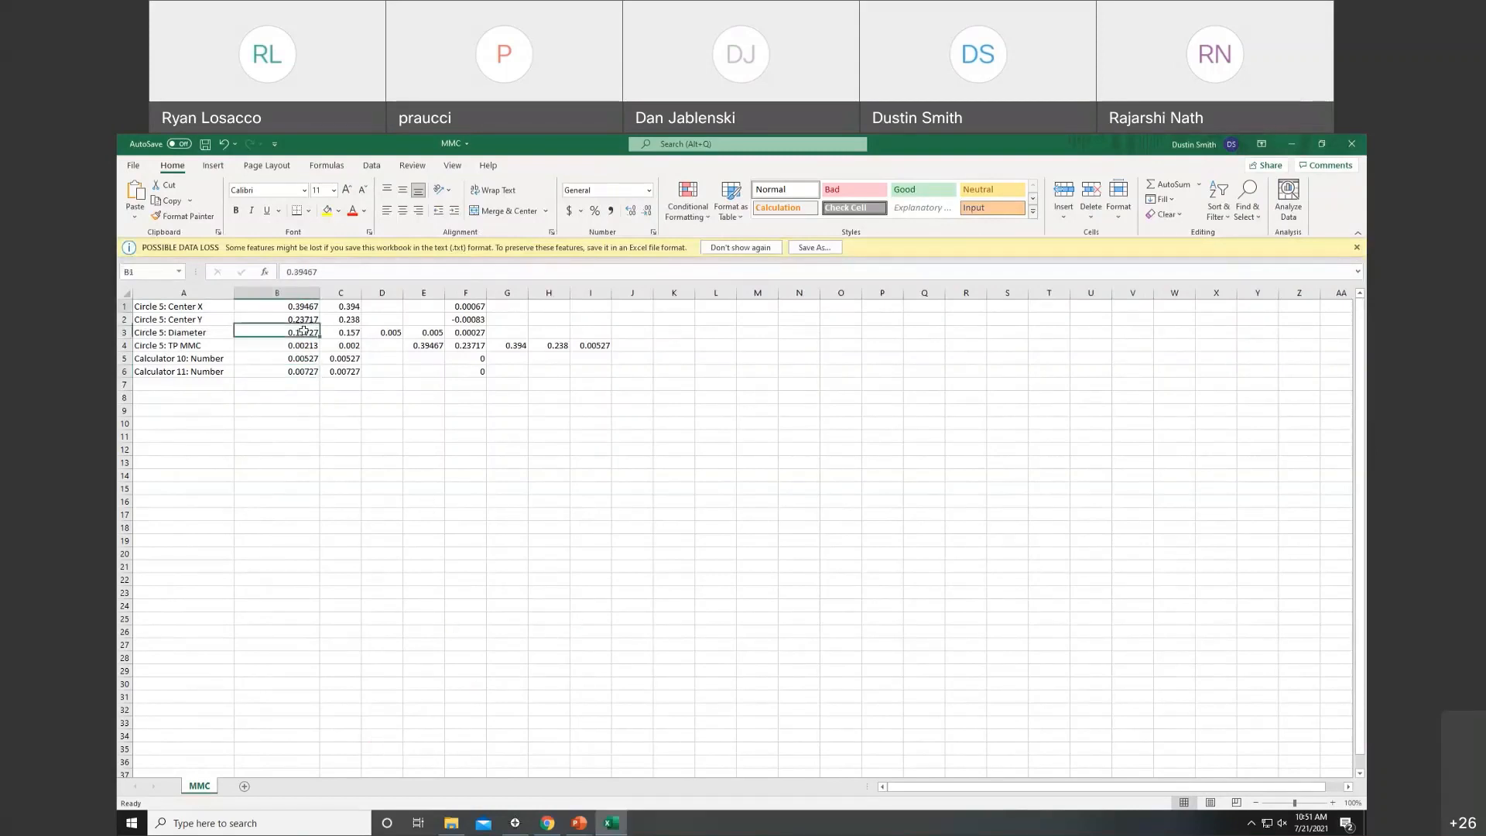
{"action": "left_click_drag", "start_coordinate": [305, 329], "coordinate": [302, 373]}
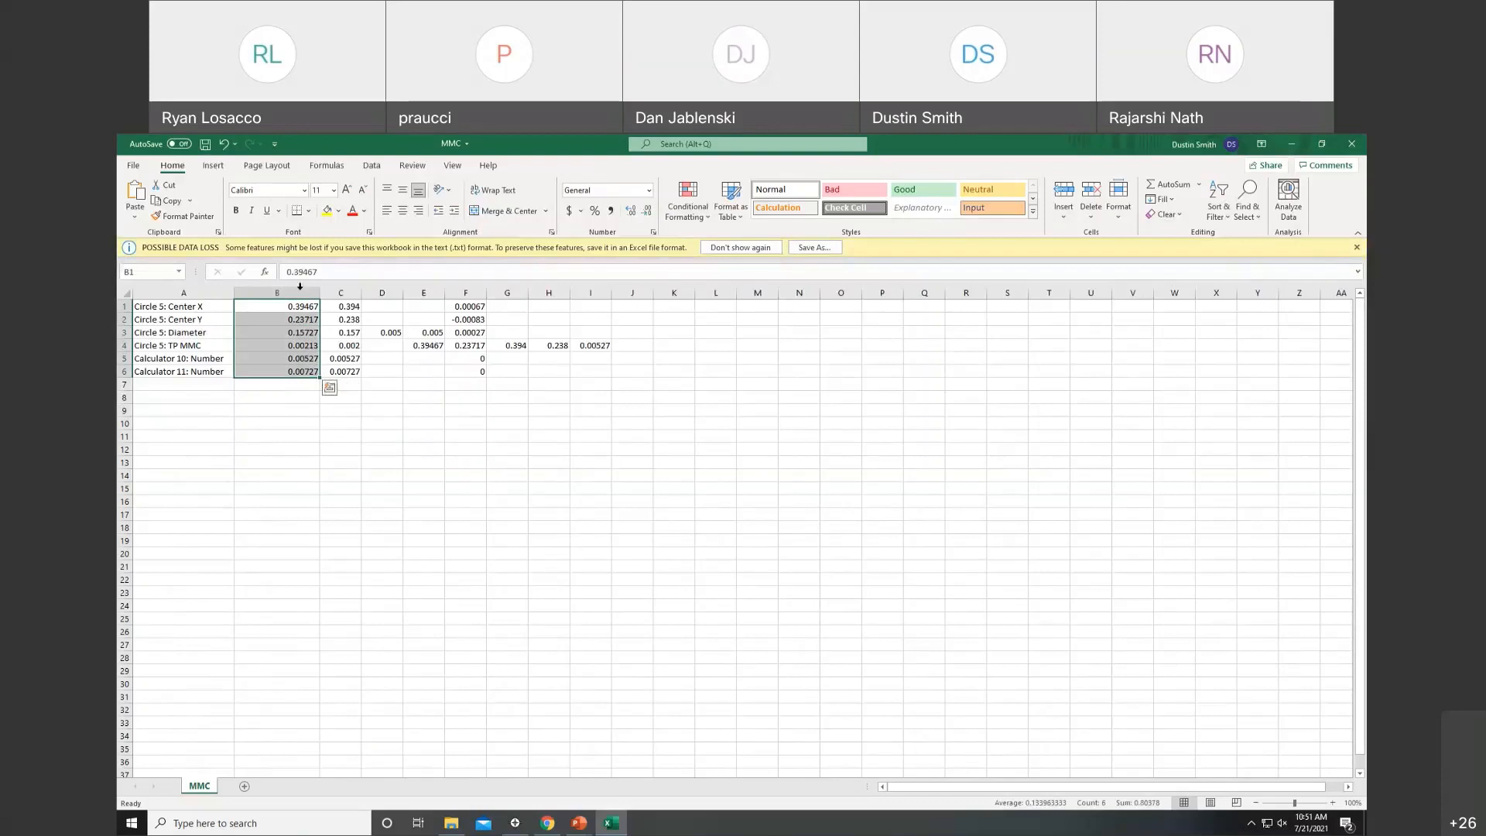
{"action": "left_click", "coordinate": [303, 370]}
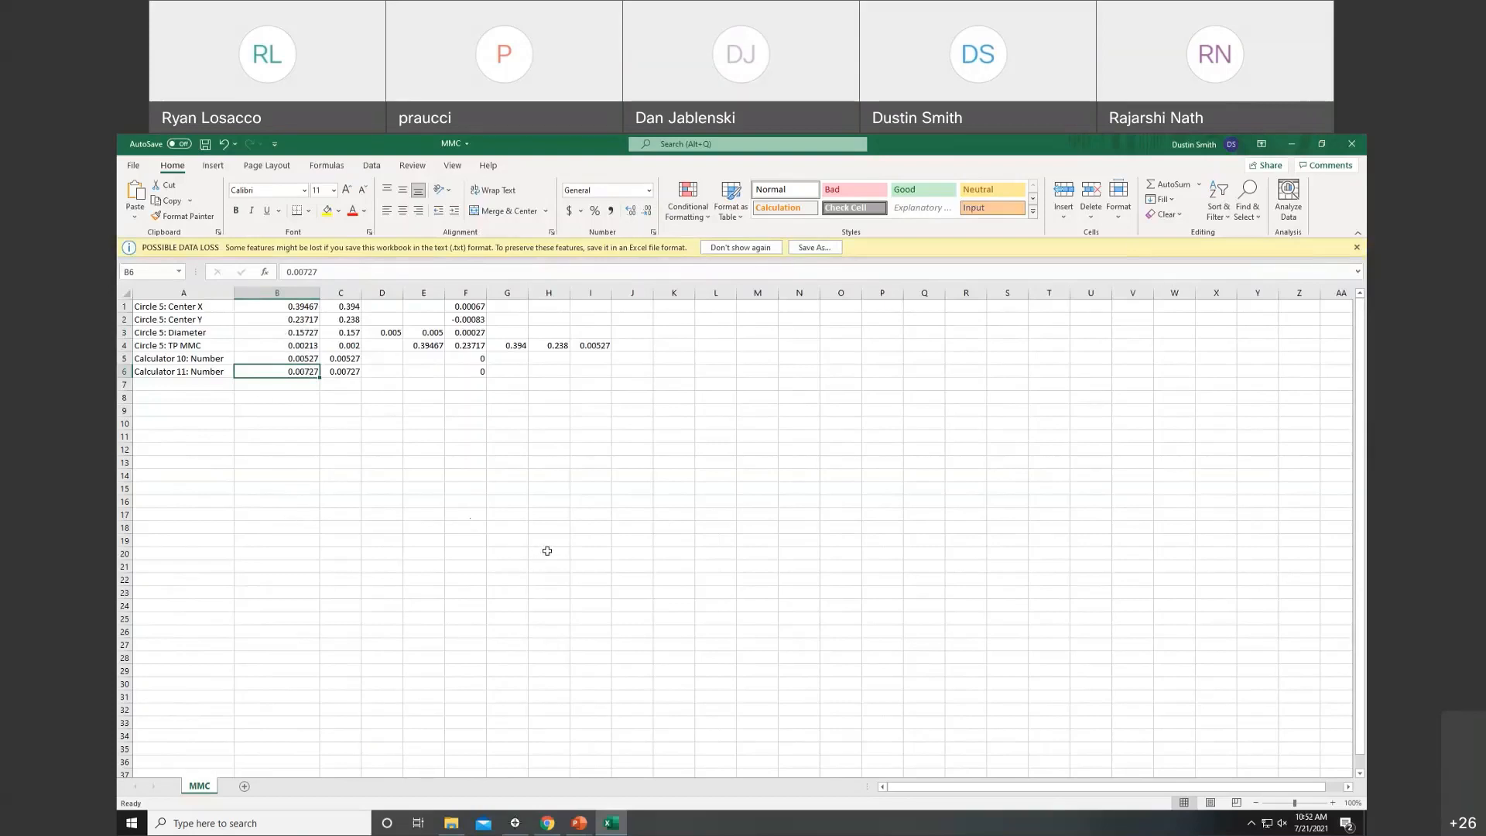
Switch back to InSpec and start a new program without saving the current one.
{"action": "key", "text": "alt+Tab"}
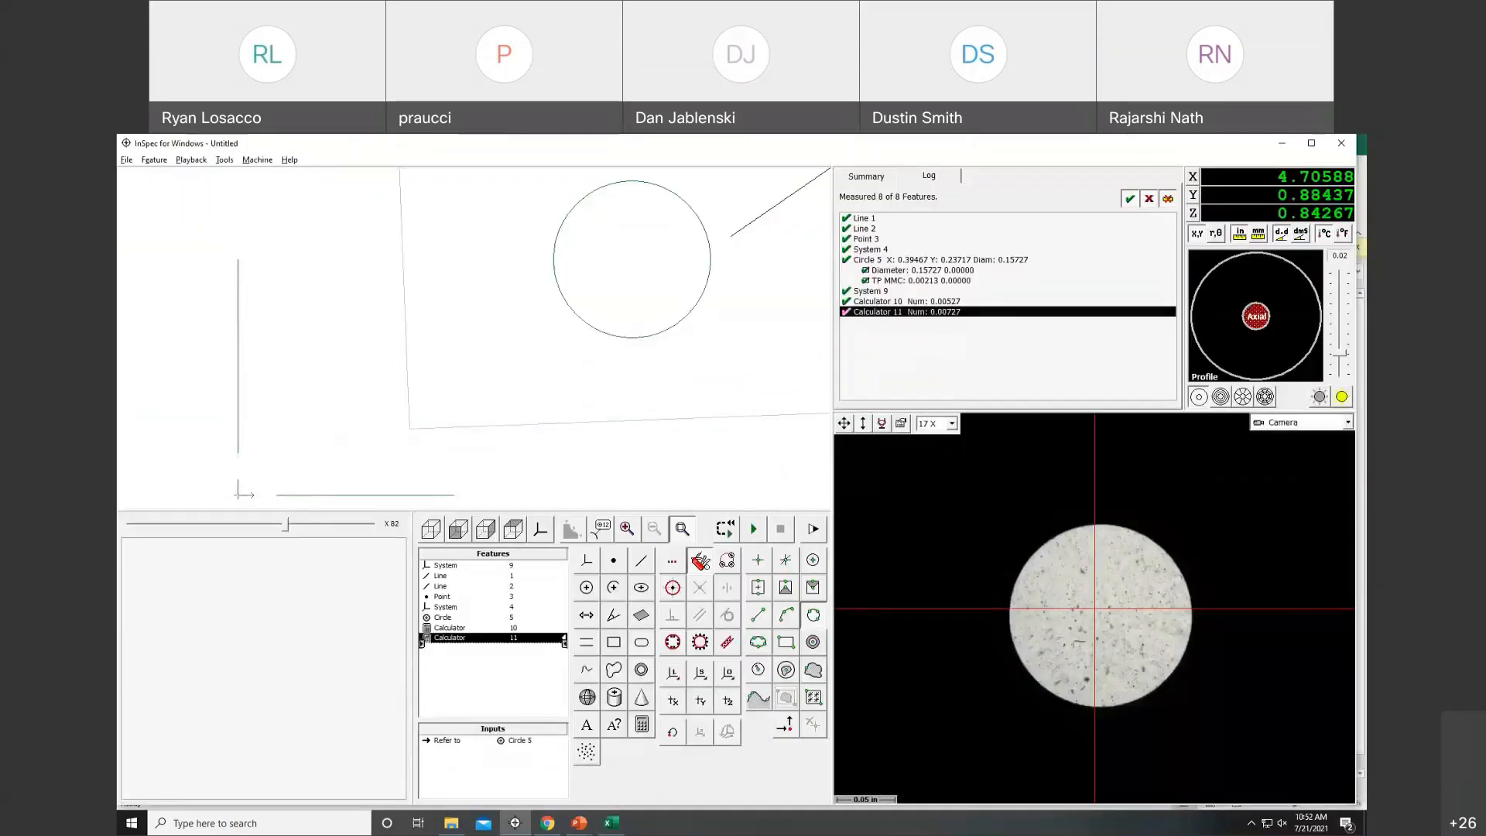
{"action": "left_click", "coordinate": [127, 161]}
{"action": "left_click", "coordinate": [155, 175]}
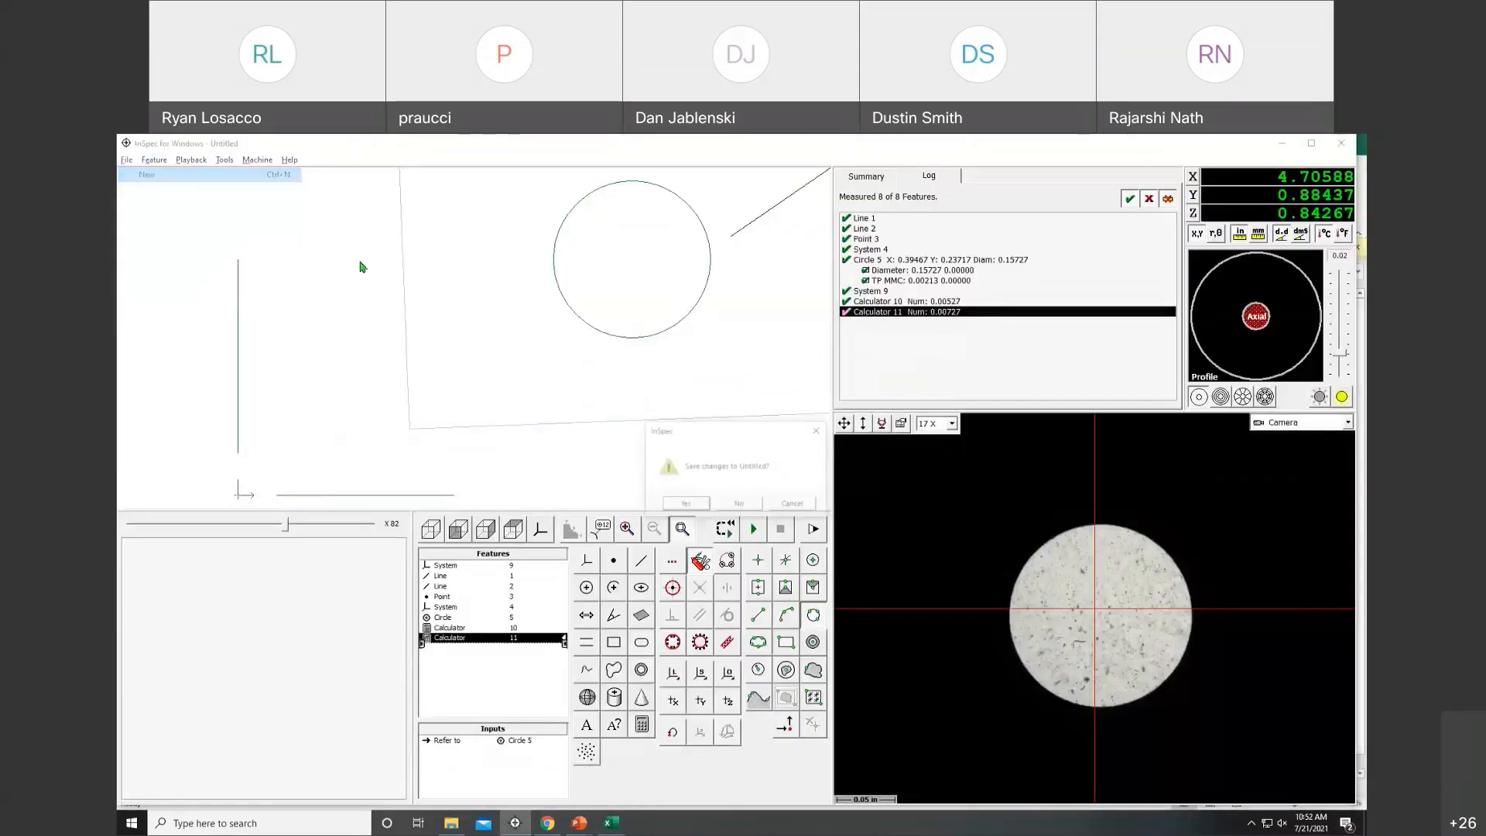
{"action": "left_click", "coordinate": [713, 511]}
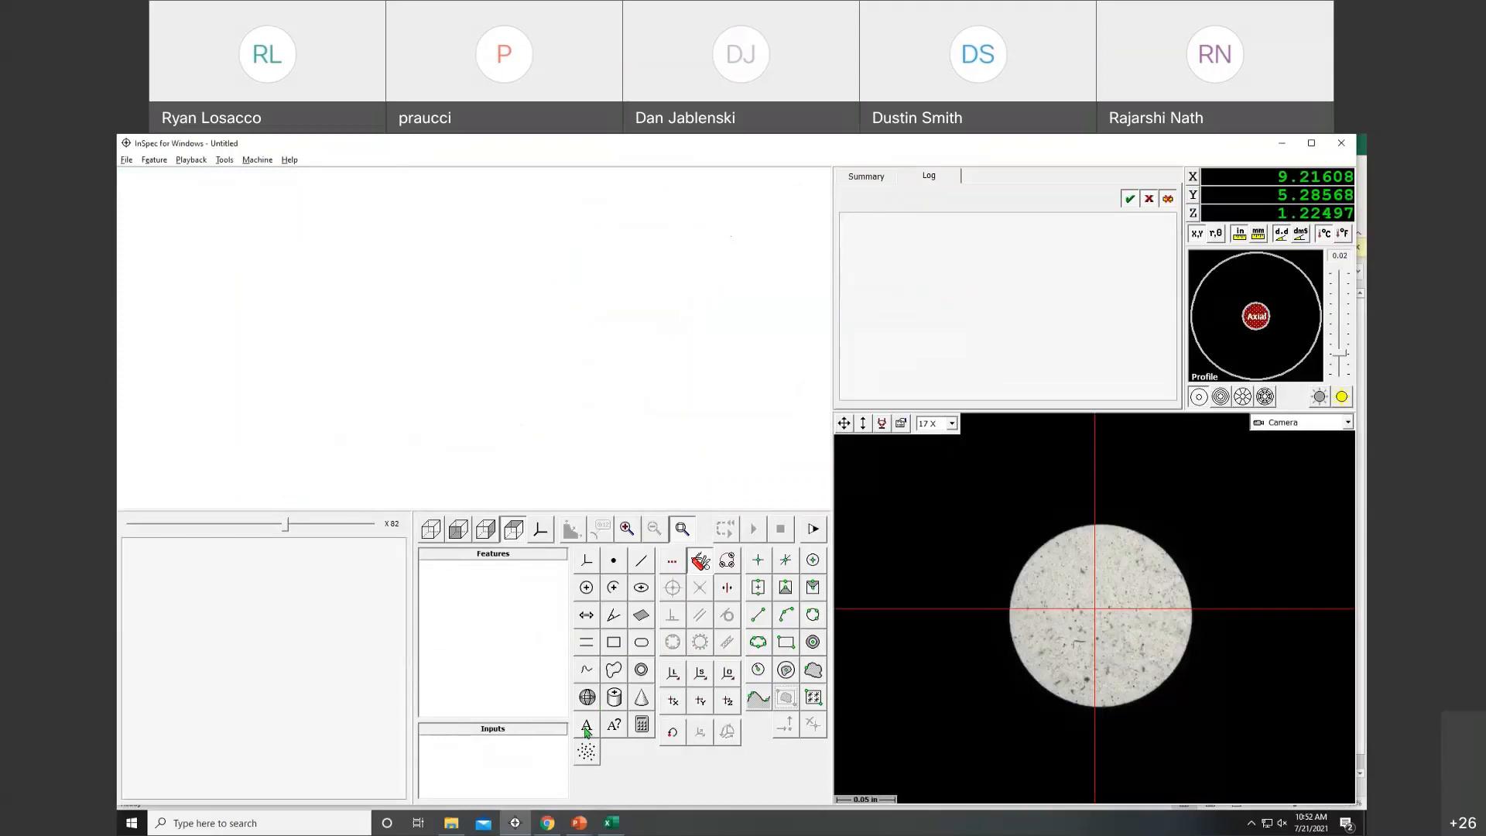
Switch to the JULY WEBINAR PowerPoint slide show and advance to the Spline Trick slide.
{"action": "key", "text": "alt+Tab"}
{"action": "key", "text": "alt+Tab"}
{"action": "key", "text": "alt+Tab"}
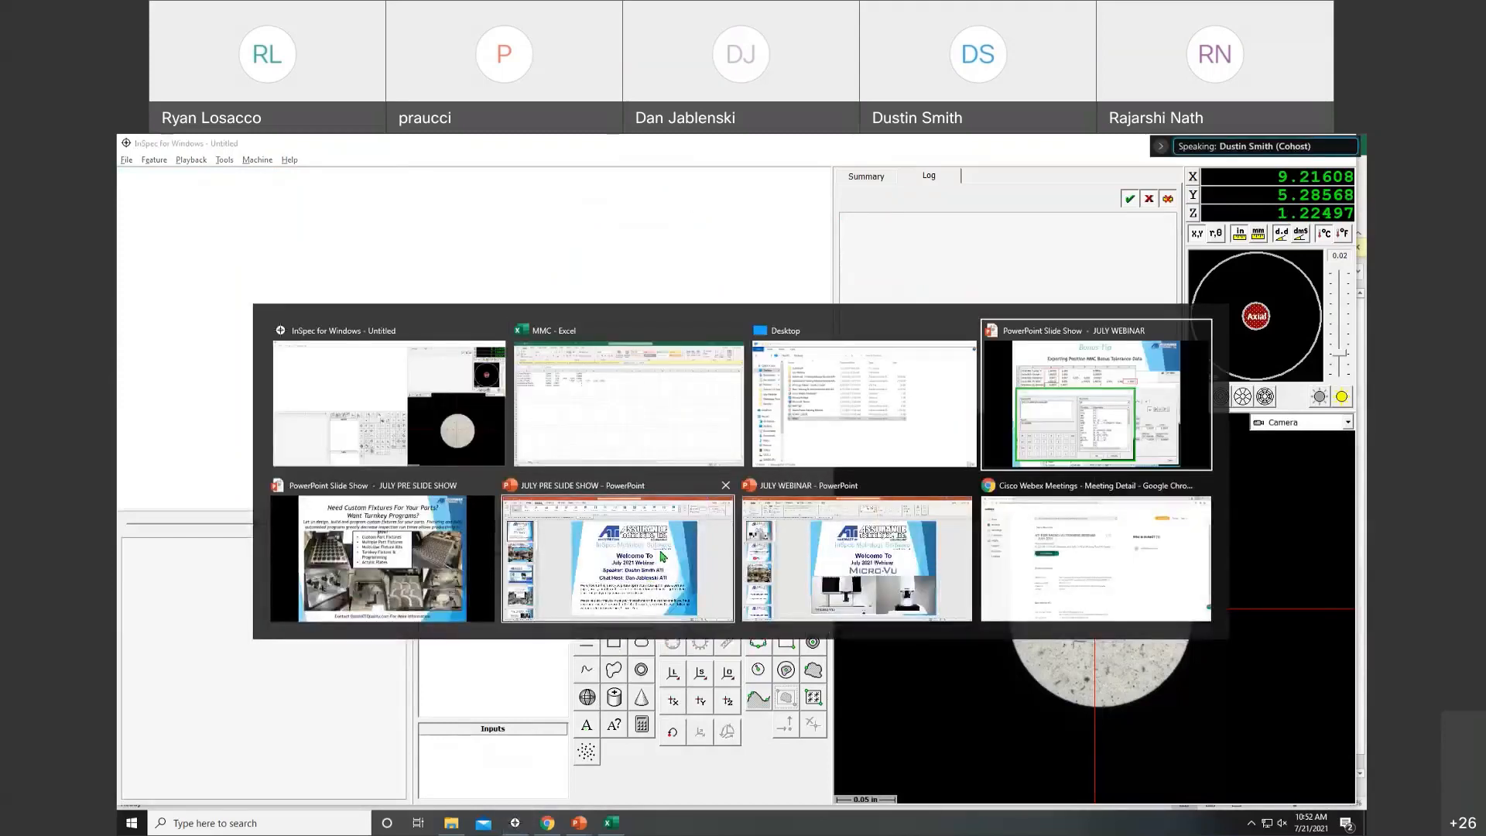
{"action": "key", "text": "Right"}
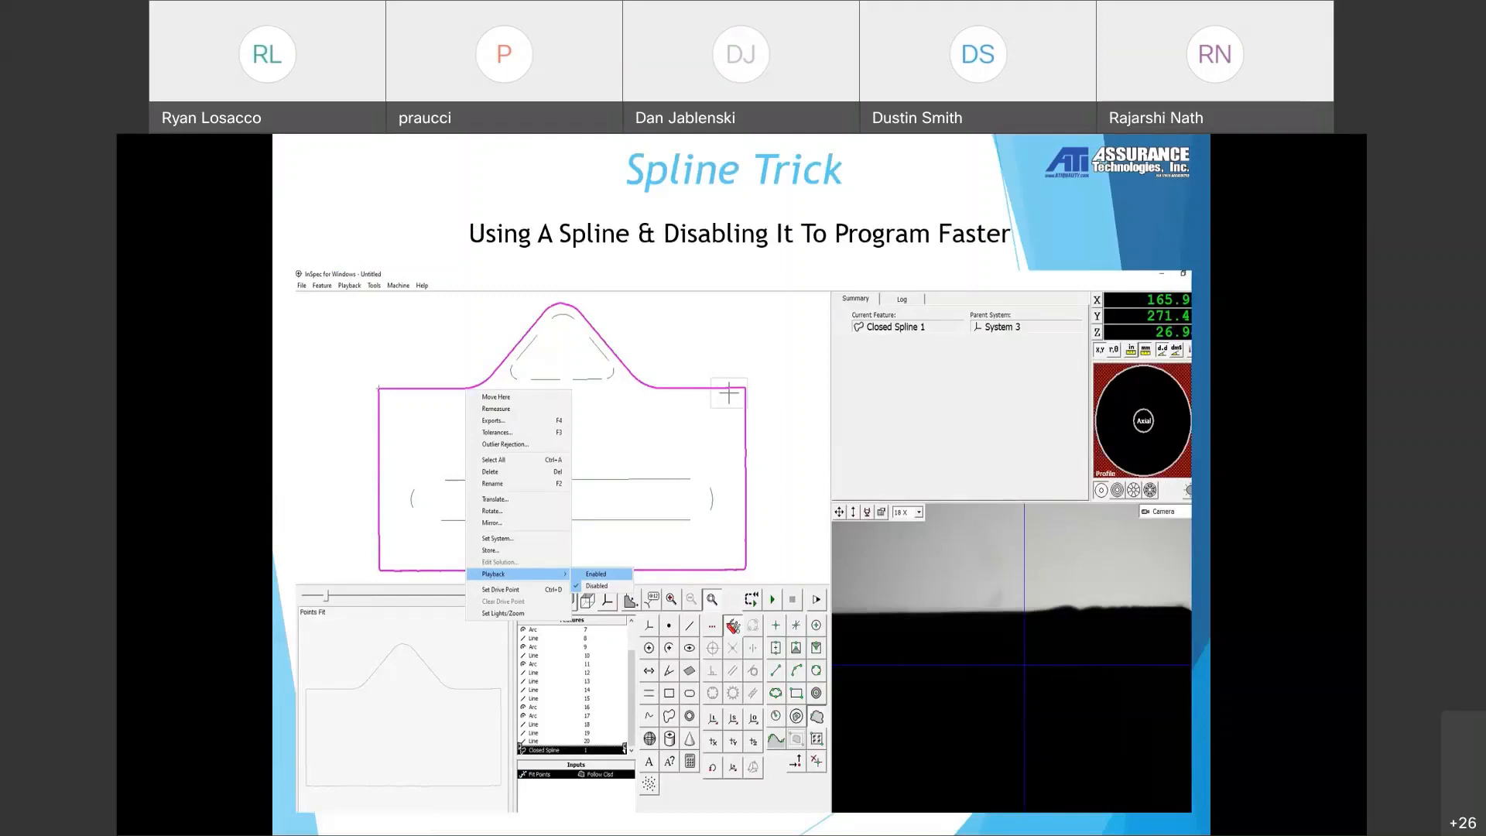
Return to InSpec, move the stage away from the circle, and set the Profile light to about 0.81.
{"action": "key", "text": "alt+Tab"}
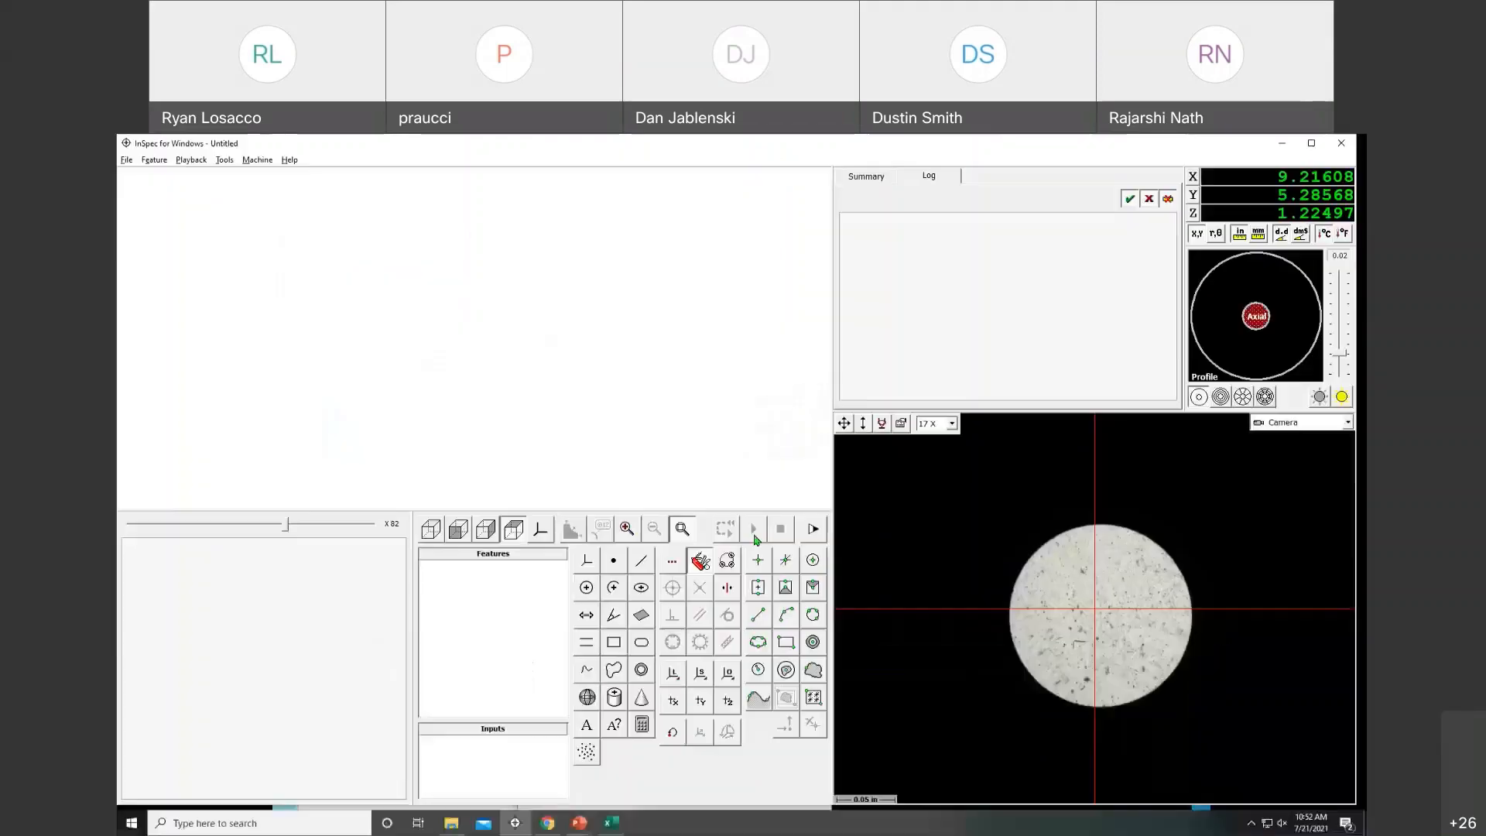
{"action": "middle_click_drag", "start_coordinate": [936, 525], "coordinate": [873, 462]}
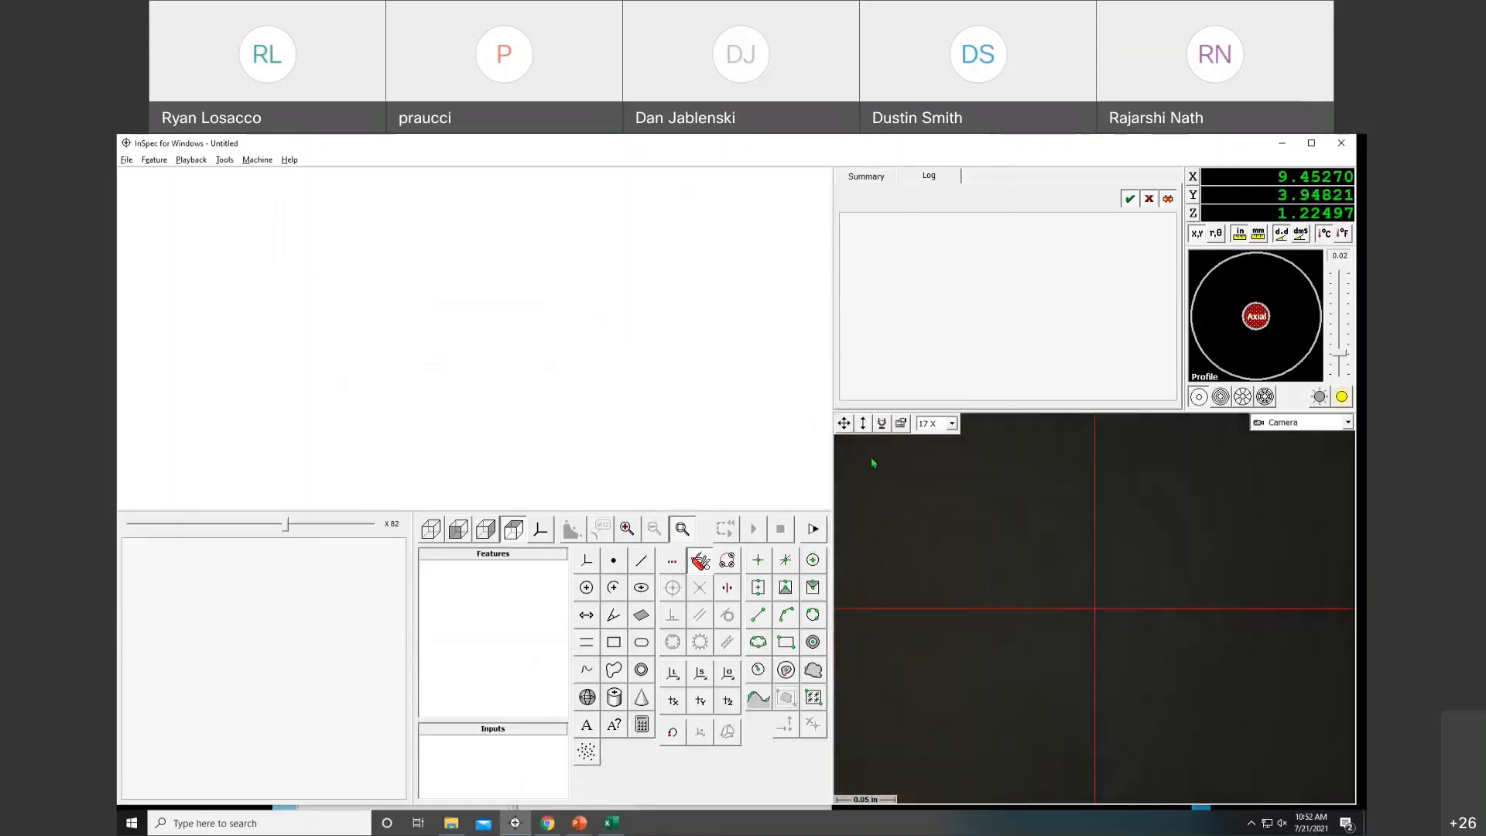
{"action": "left_click", "coordinate": [1316, 389]}
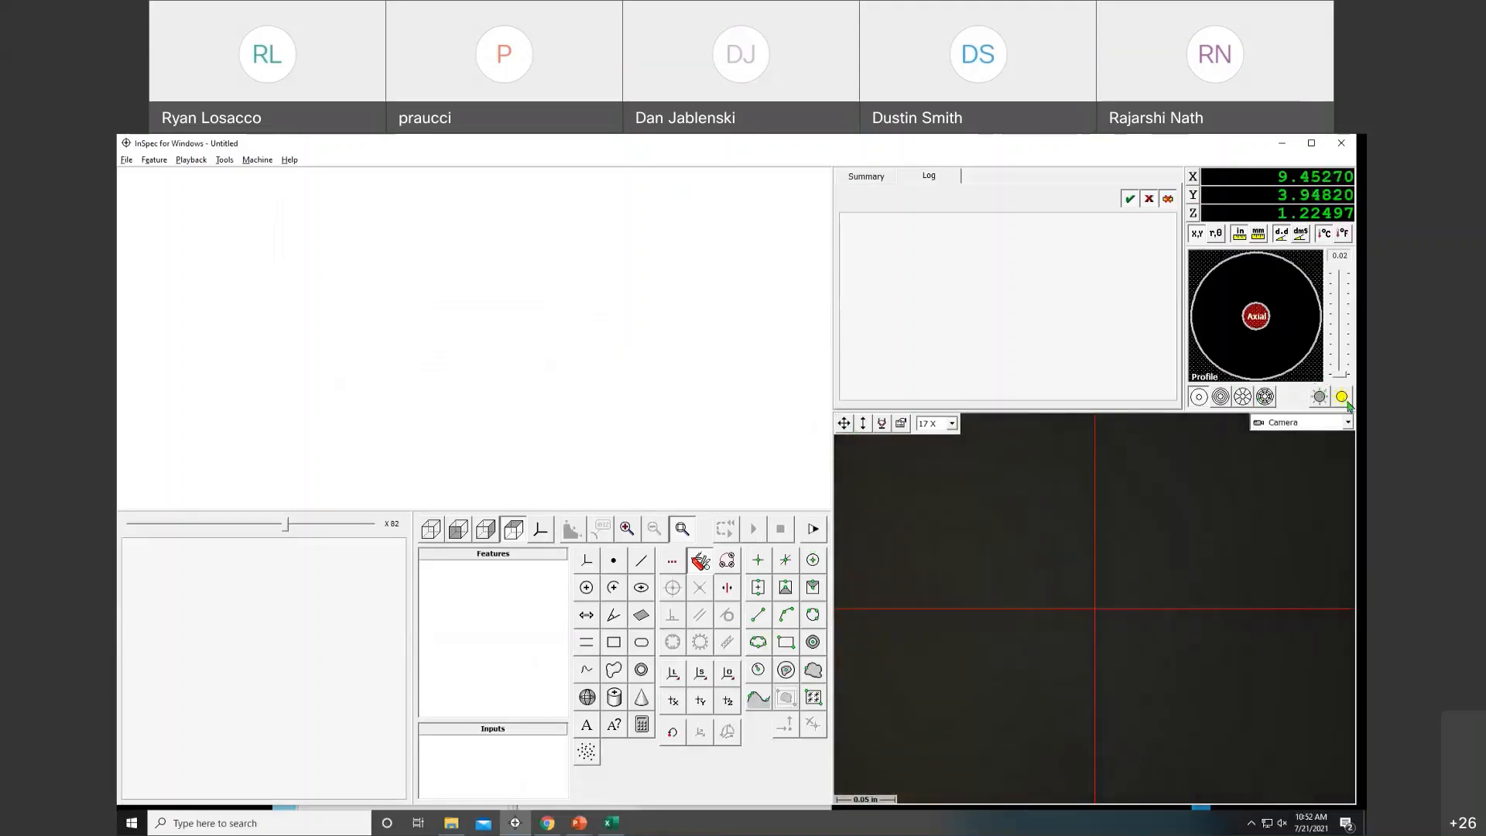
{"action": "left_click", "coordinate": [1344, 398]}
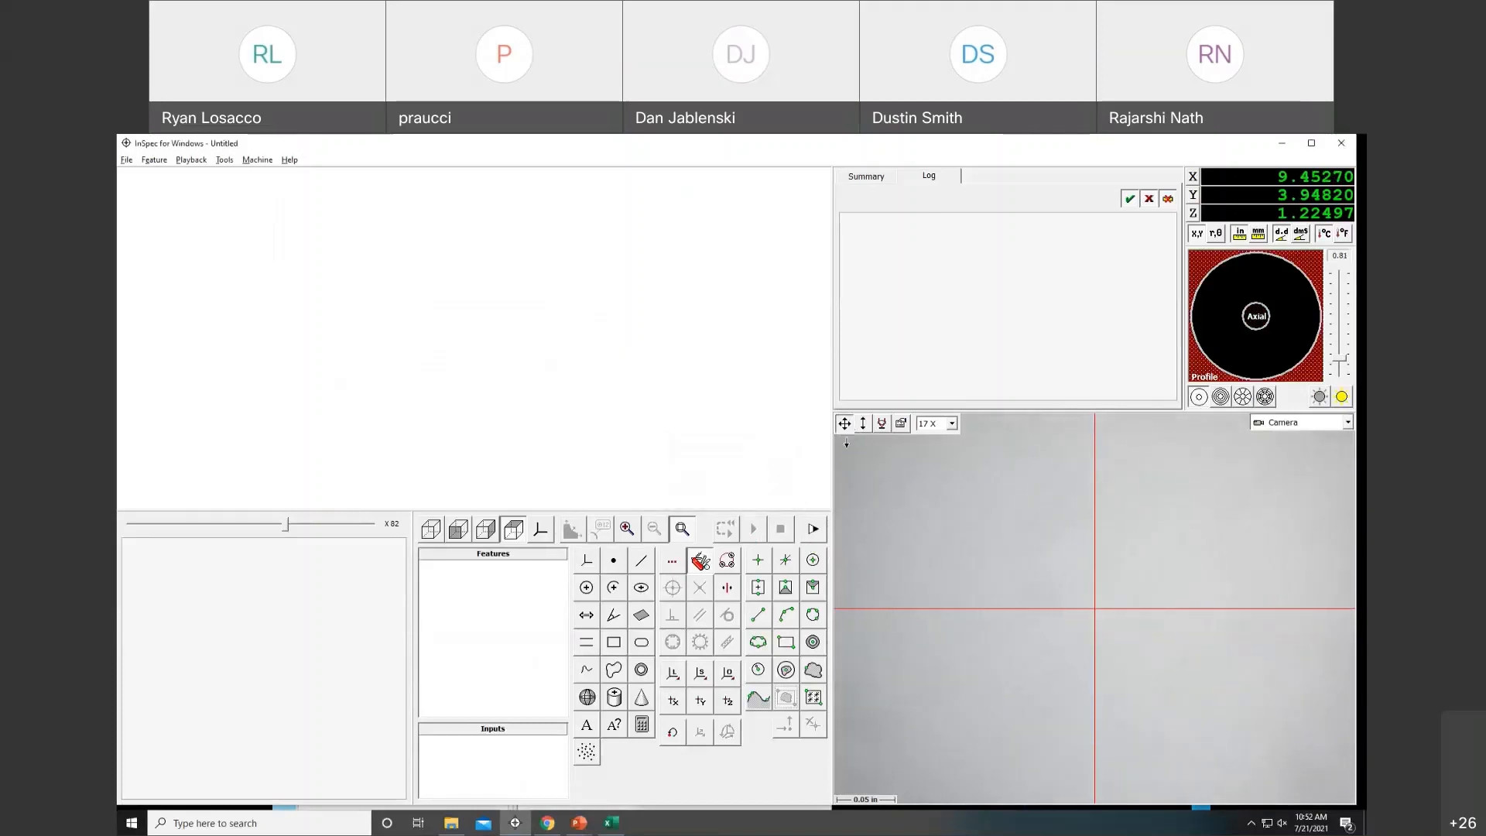
Move the stage to the top edge near the part's upper-right corner and focus the camera on it.
{"action": "left_click_drag", "start_coordinate": [846, 443], "coordinate": [851, 491]}
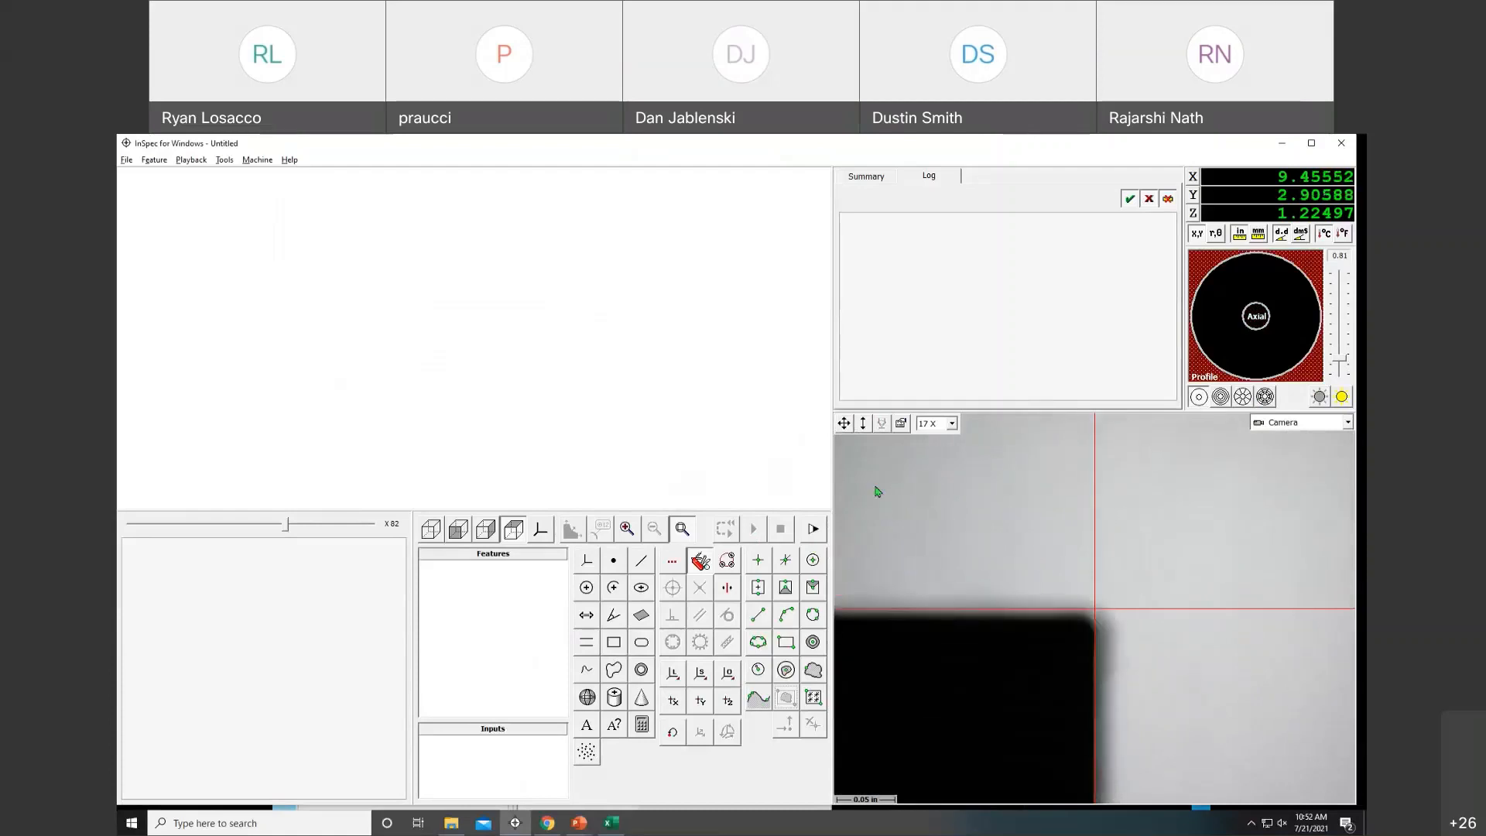
{"action": "right_click", "coordinate": [928, 547]}
{"action": "left_click", "coordinate": [948, 553]}
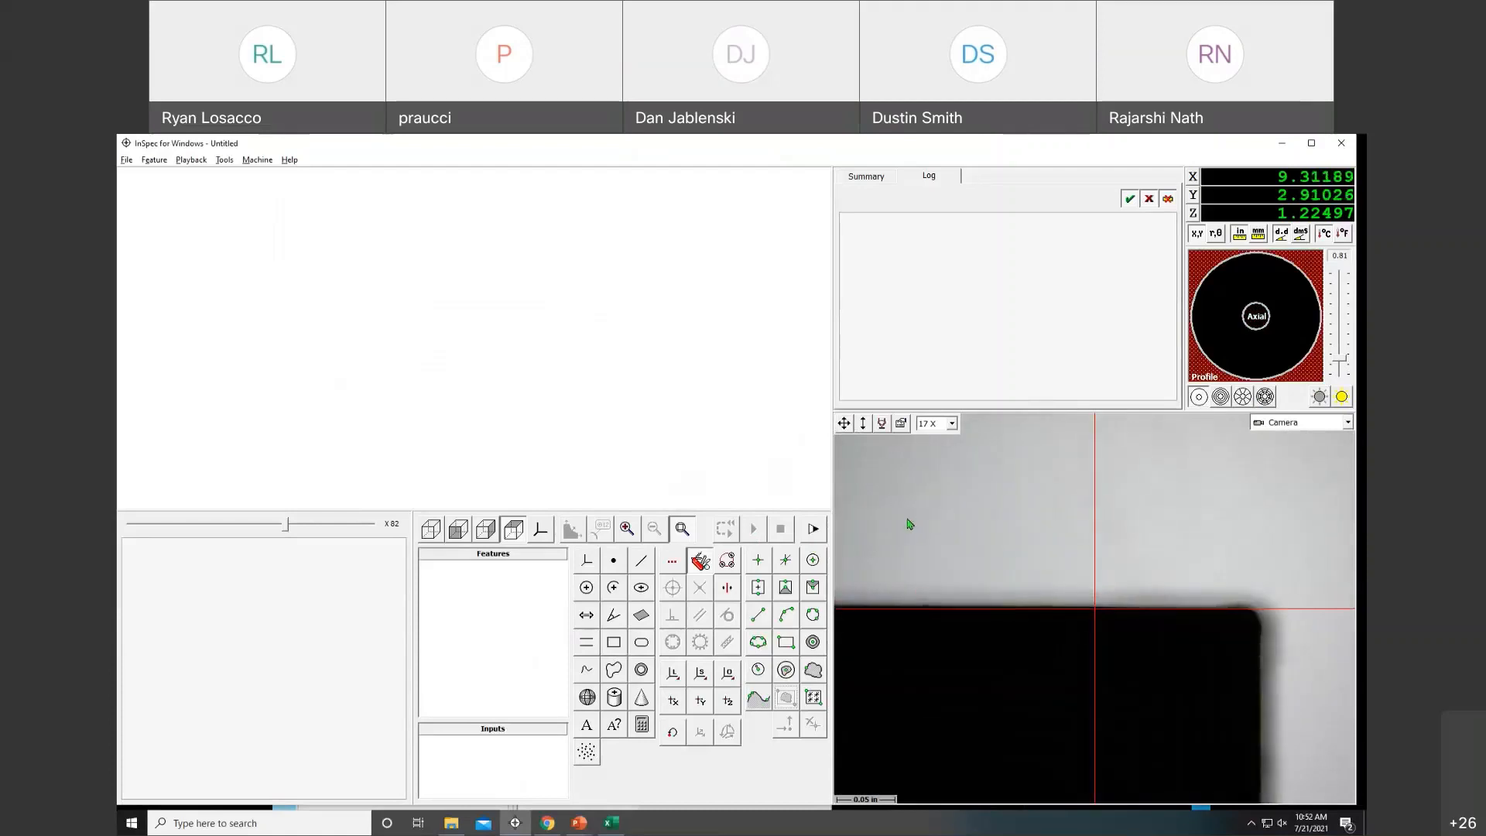
{"action": "left_click", "coordinate": [881, 422]}
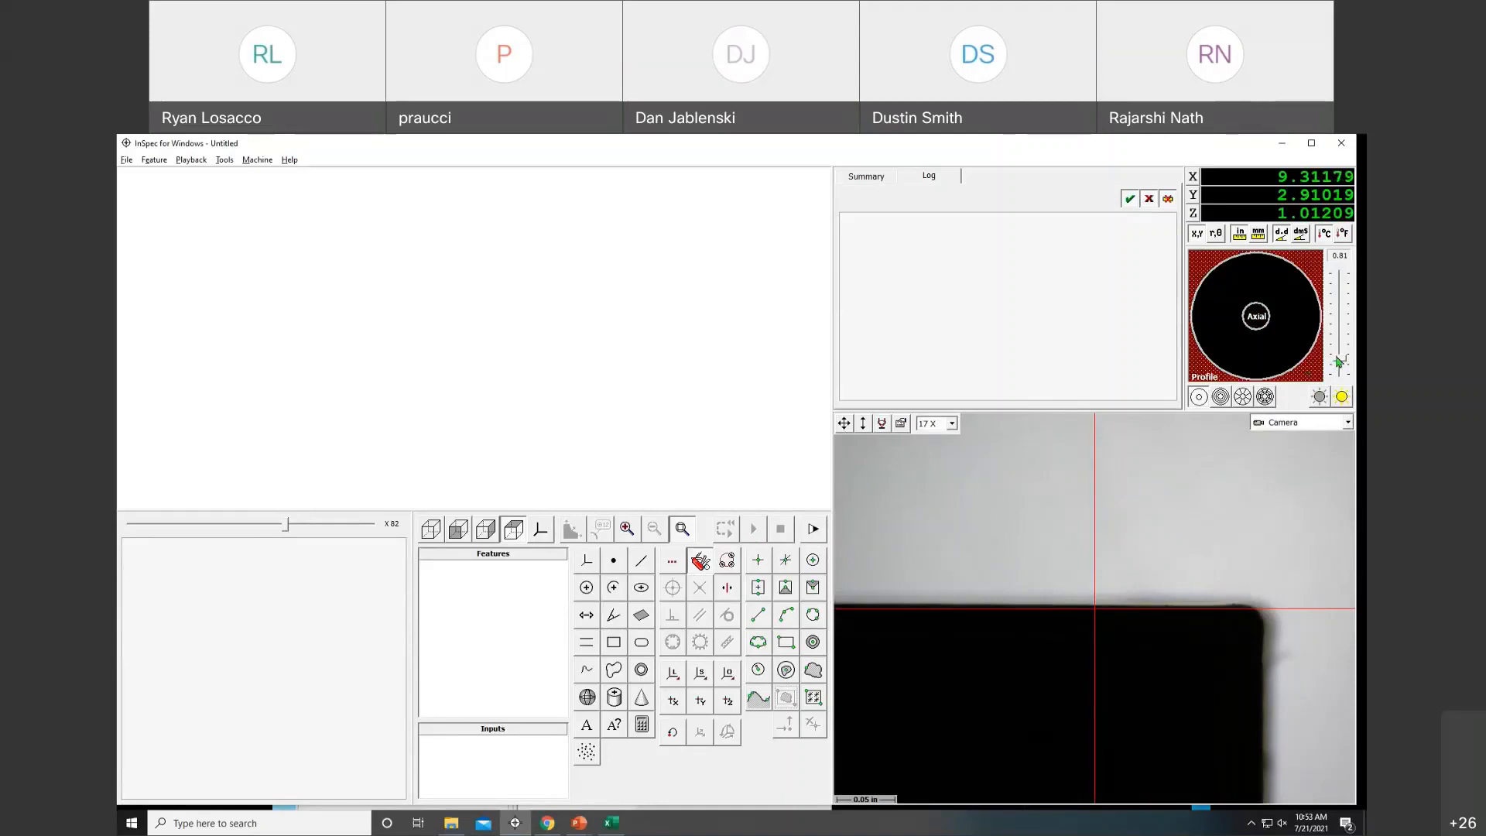
{"action": "right_click", "coordinate": [1070, 602]}
{"action": "left_click", "coordinate": [1099, 611]}
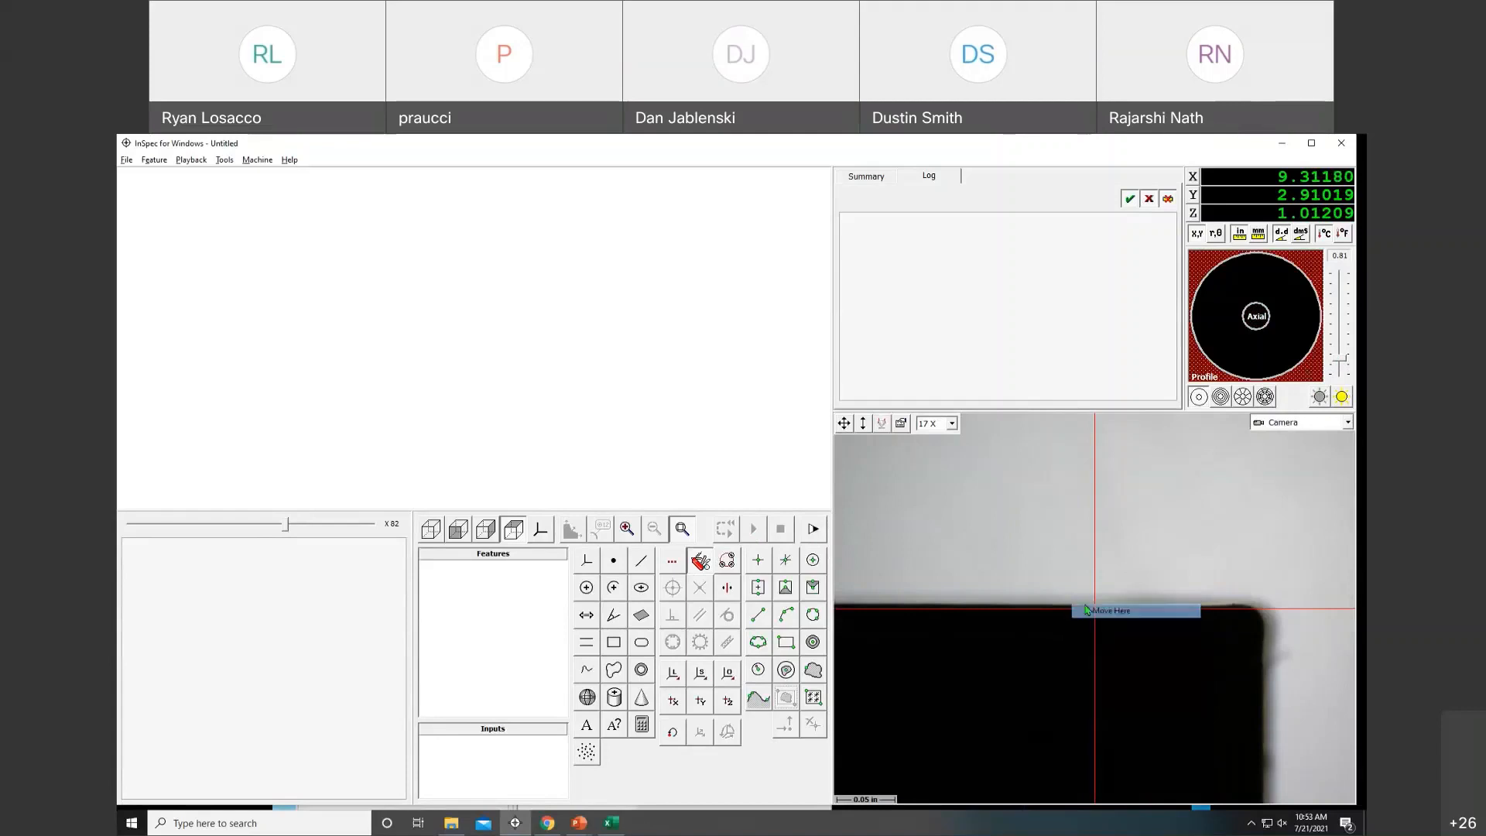
Set the Profile light to about 1.39 and trace the part's whole outer outline as a closed spline.
{"action": "left_click", "coordinate": [1345, 363]}
{"action": "scroll", "coordinate": [1345, 364], "scroll_direction": "up", "scroll_amount": 4}
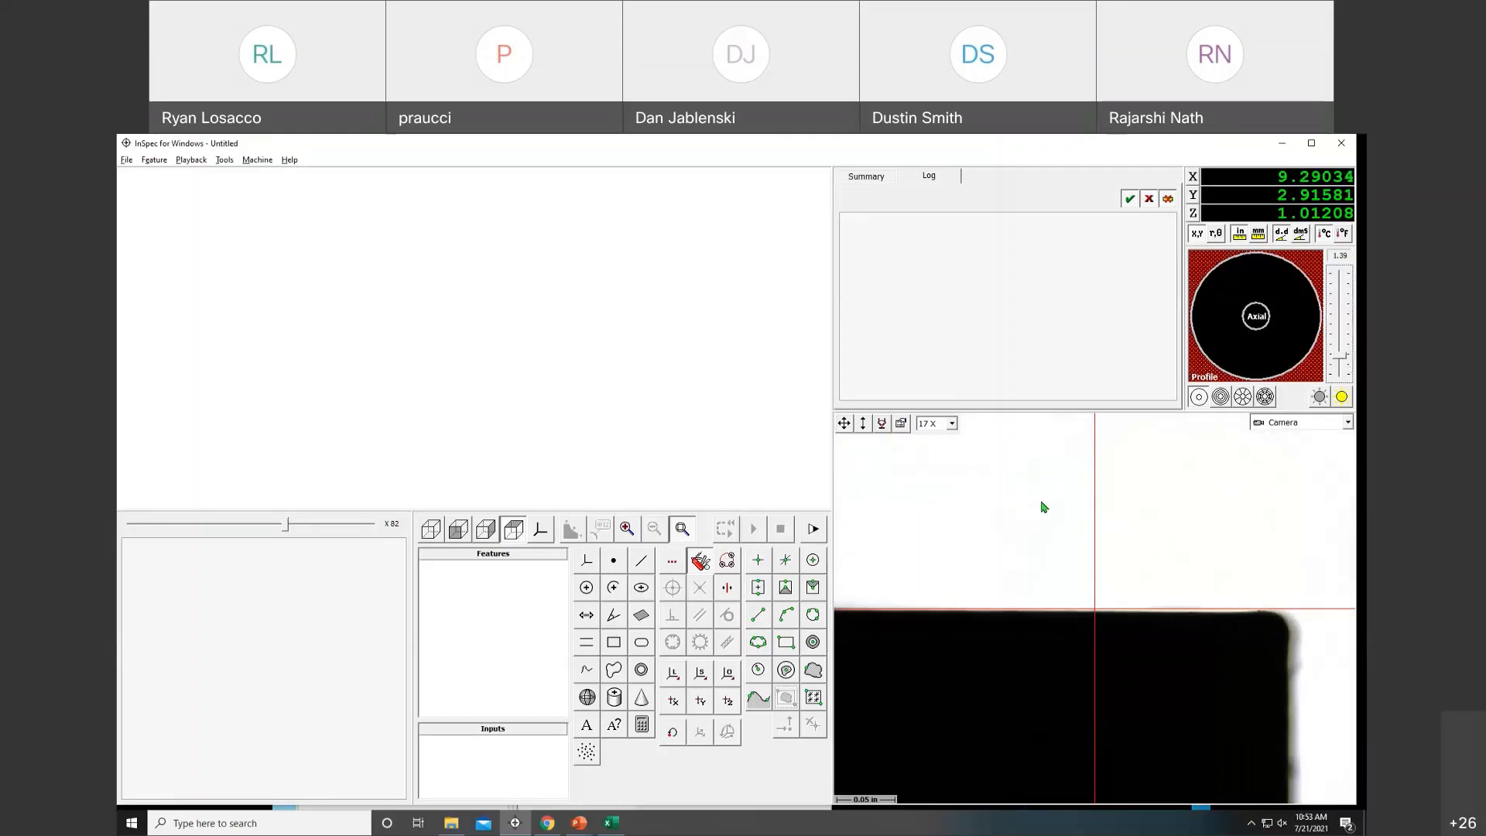
{"action": "left_click", "coordinate": [615, 672]}
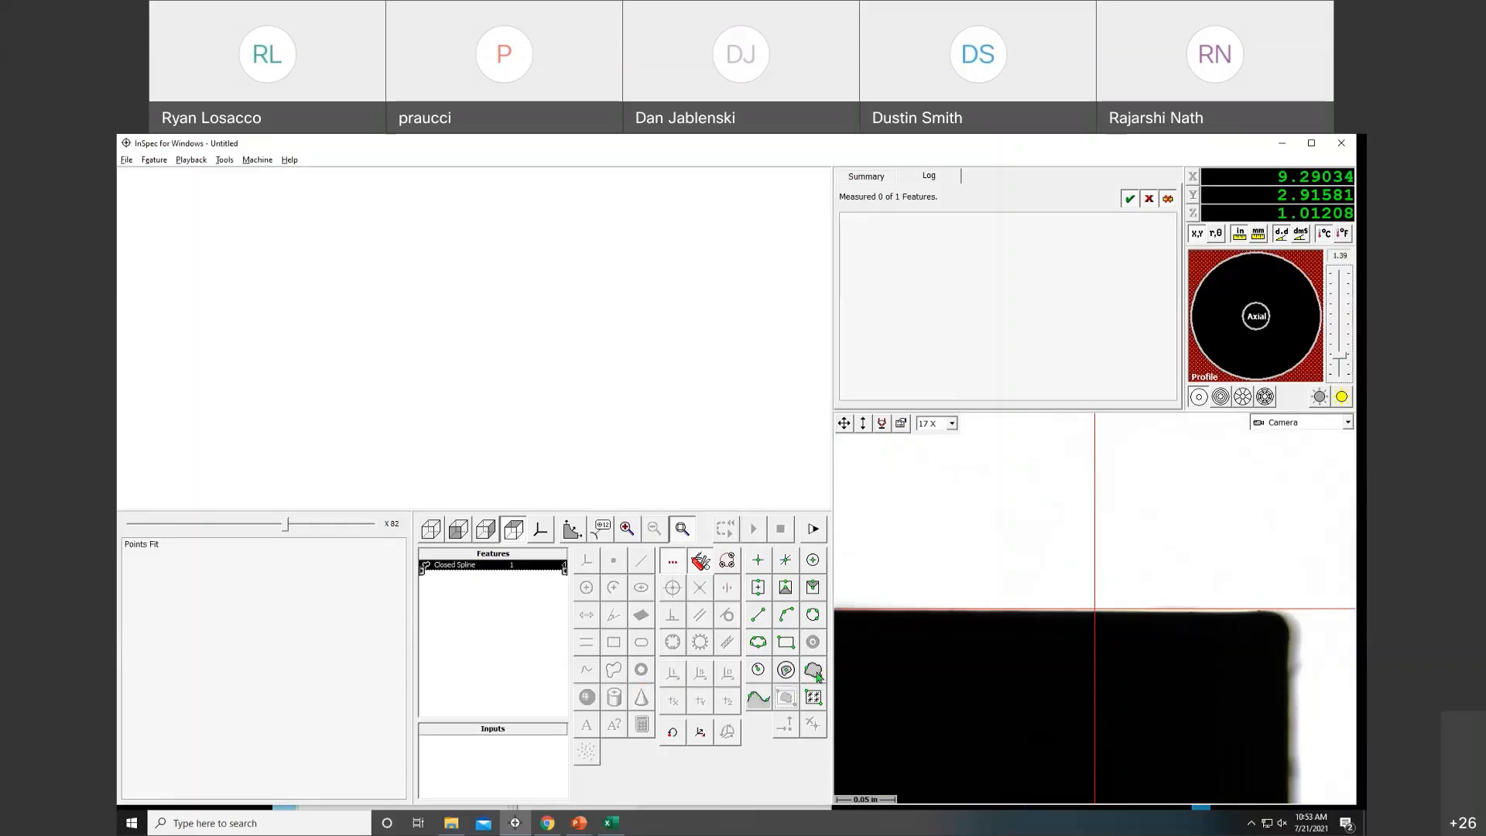
{"action": "left_click", "coordinate": [957, 608]}
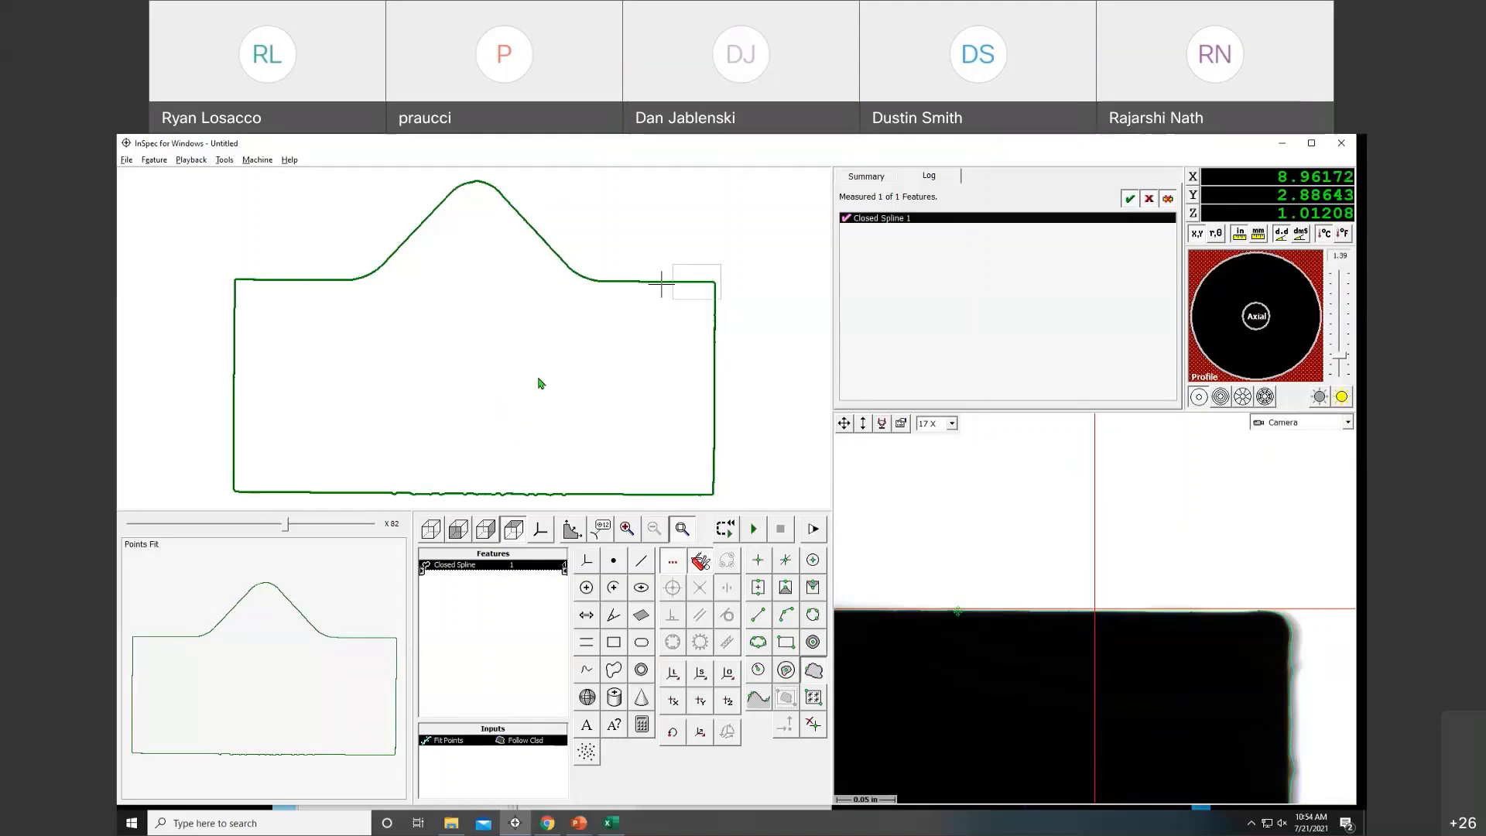
Fit a line to a section of the closed spline's right vertical side and delete that line again.
{"action": "left_click", "coordinate": [642, 560]}
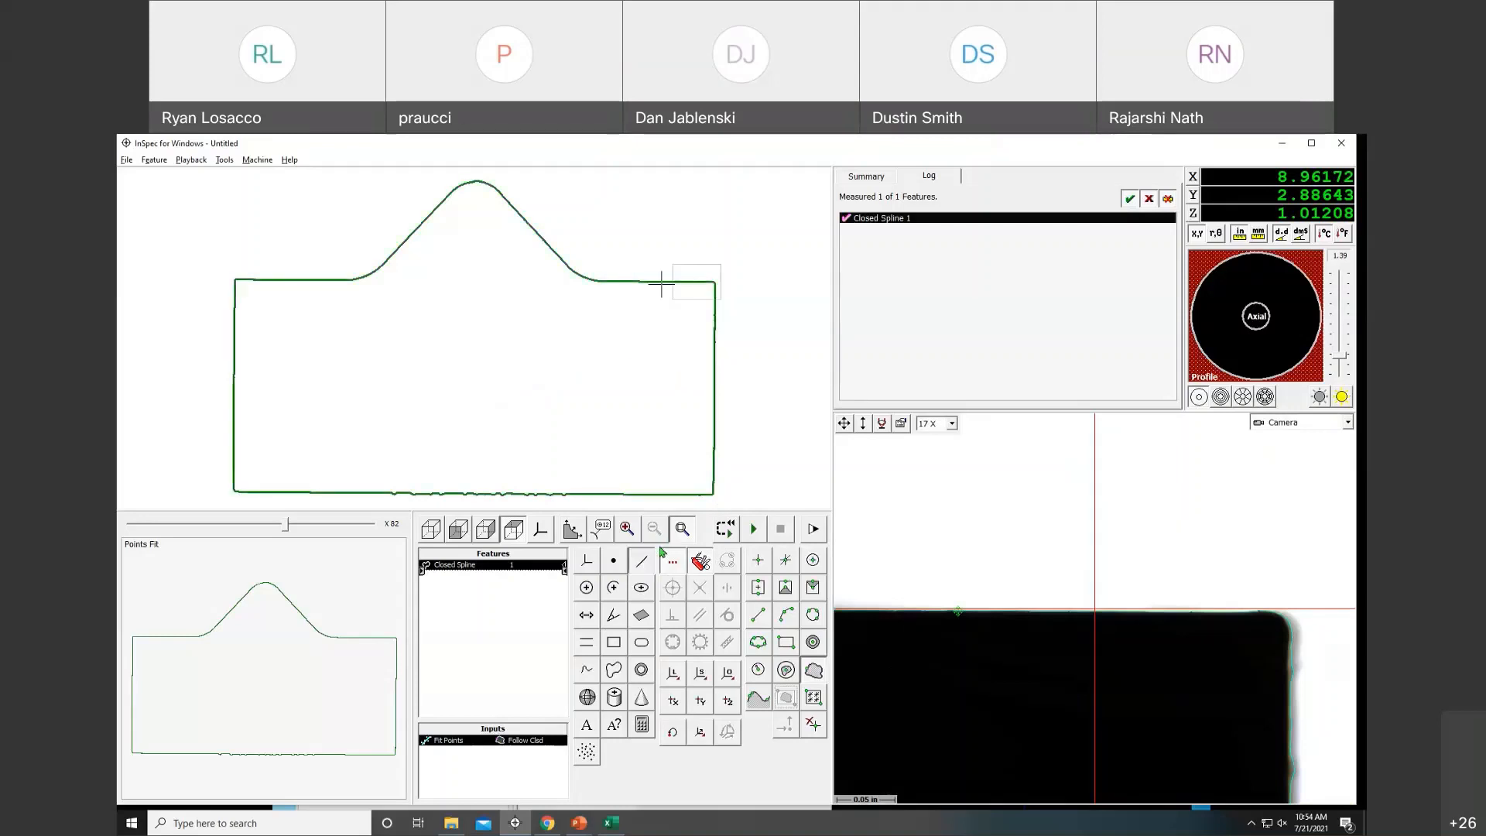
{"action": "left_click", "coordinate": [714, 455]}
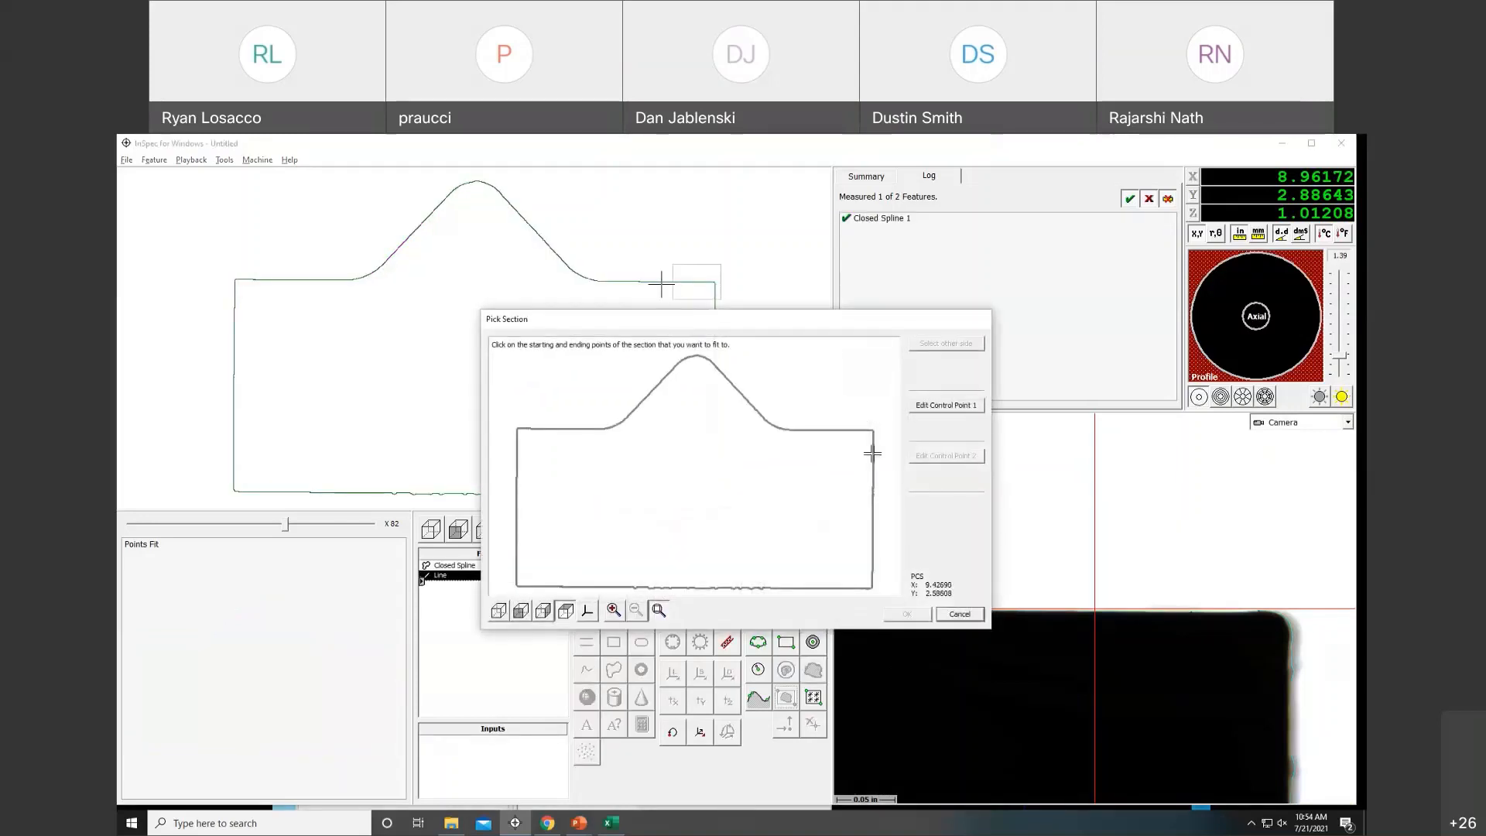
{"action": "left_click", "coordinate": [874, 450]}
{"action": "left_click", "coordinate": [870, 563]}
{"action": "left_click", "coordinate": [907, 614]}
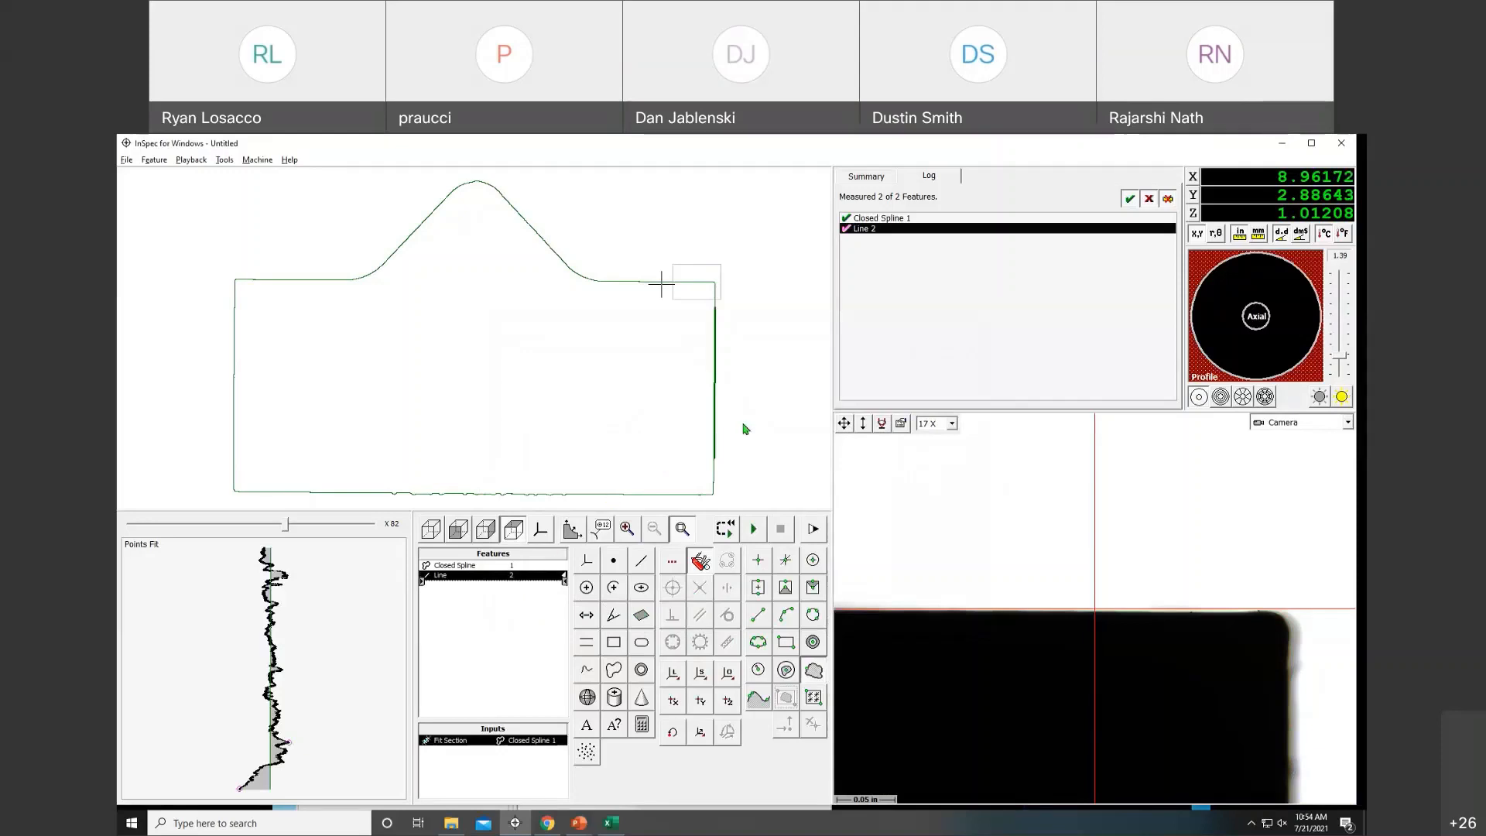
{"action": "key", "text": "Delete"}
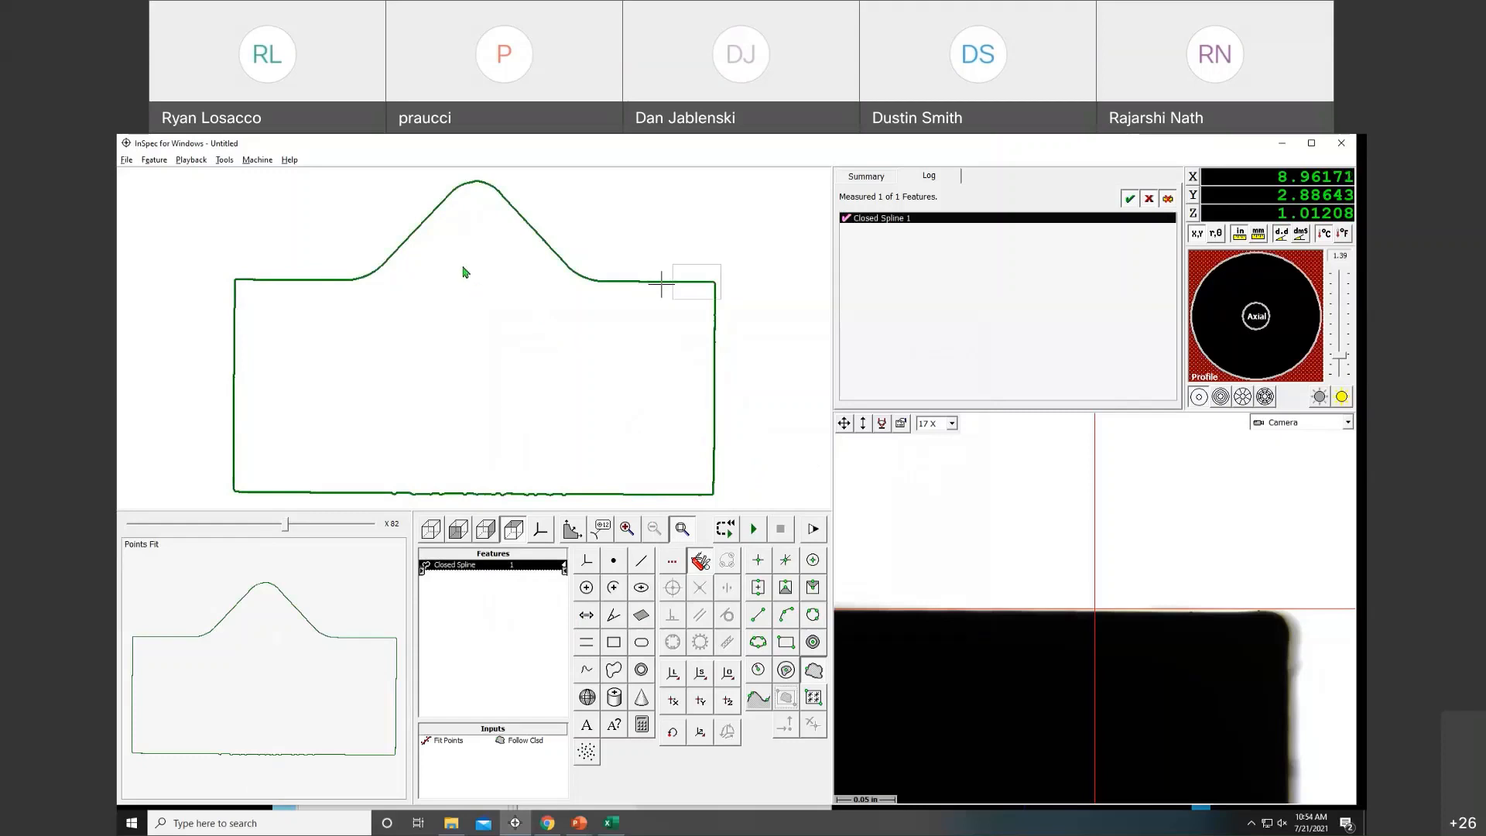
Disable playback for the closed spline.
{"action": "right_click", "coordinate": [713, 363]}
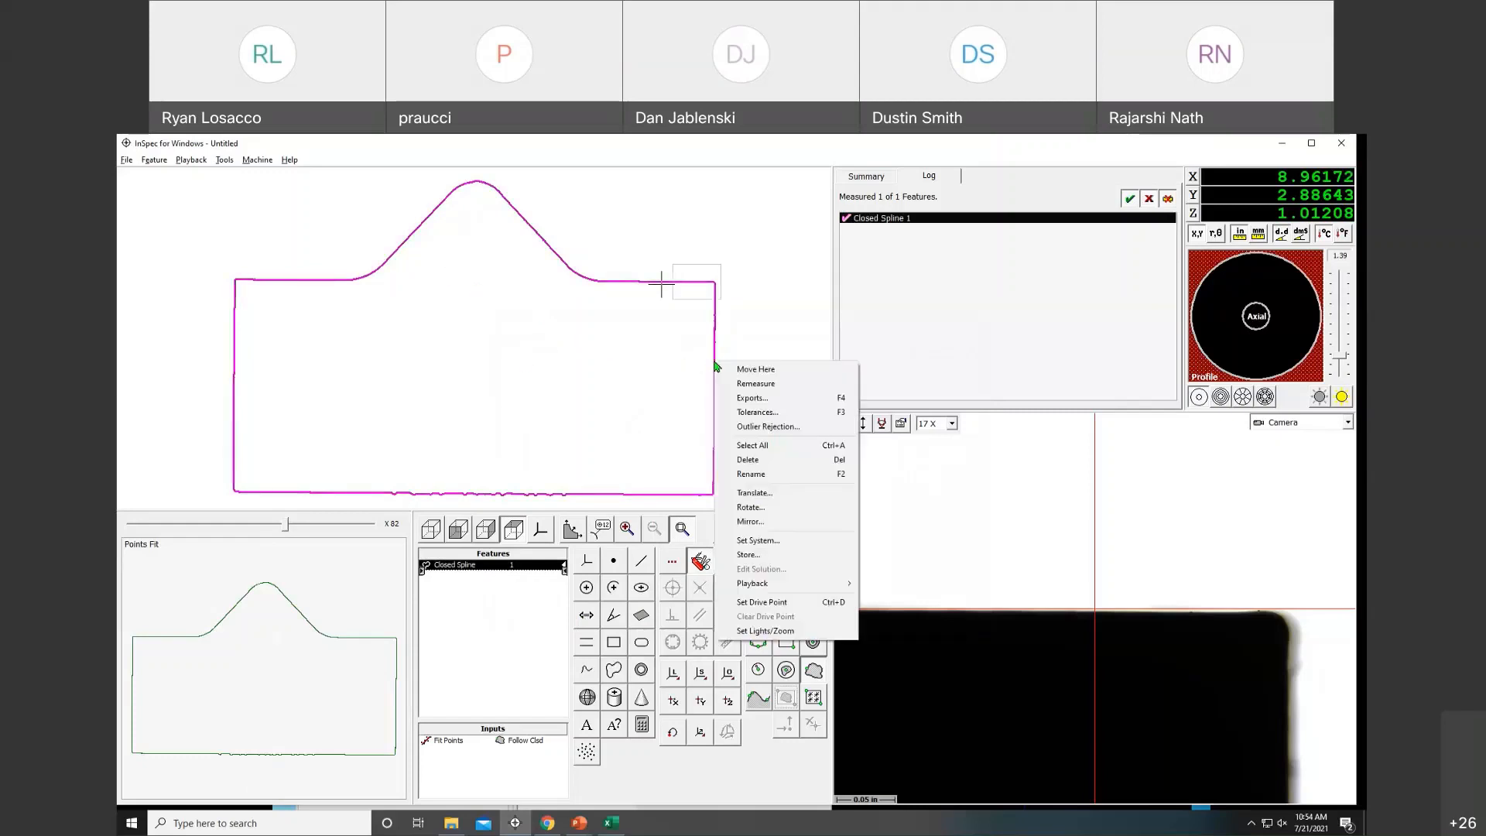
{"action": "mouse_move", "coordinate": [813, 584]}
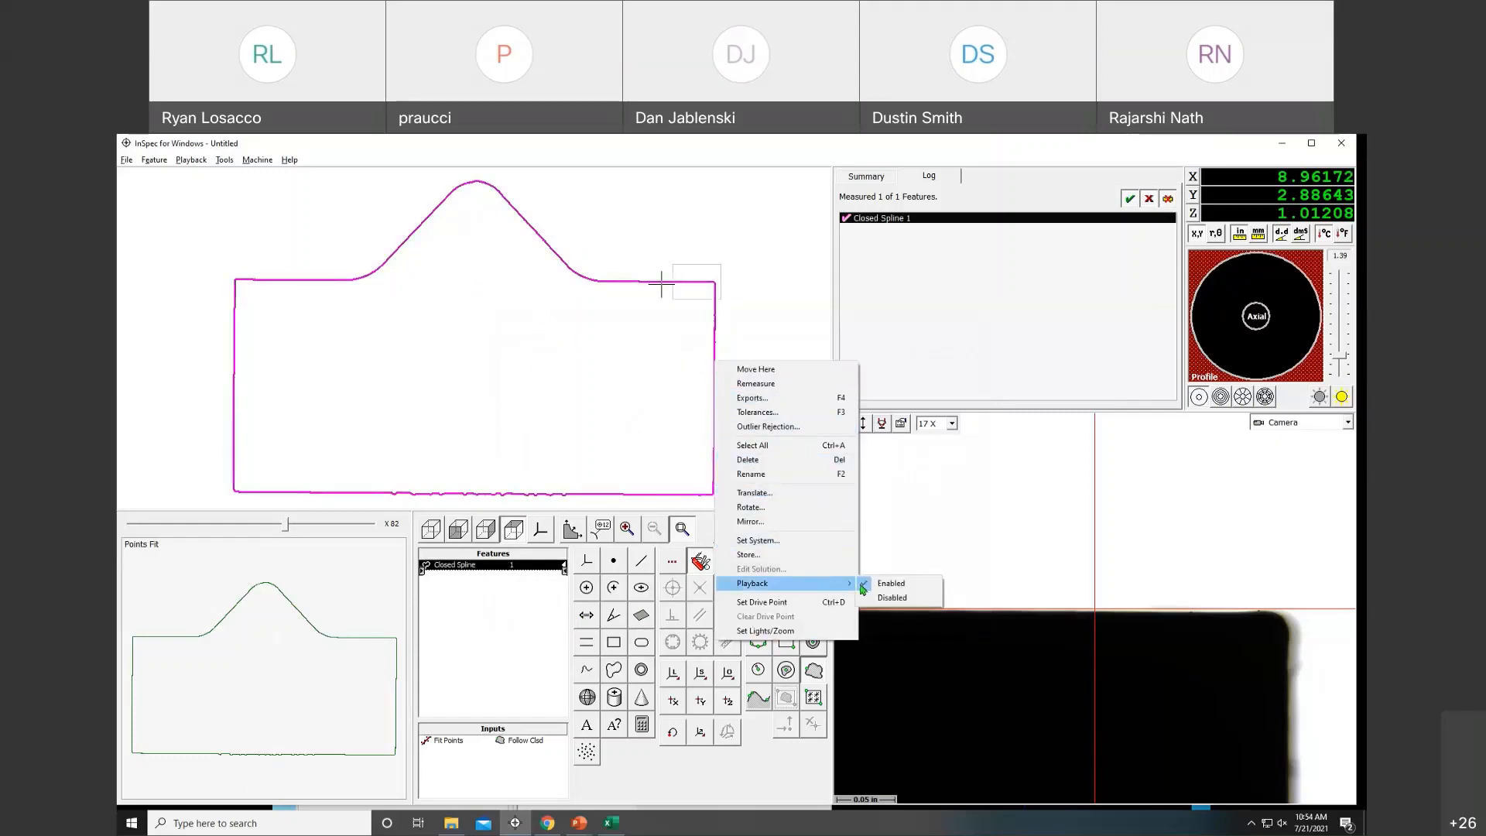
{"action": "left_click", "coordinate": [894, 598]}
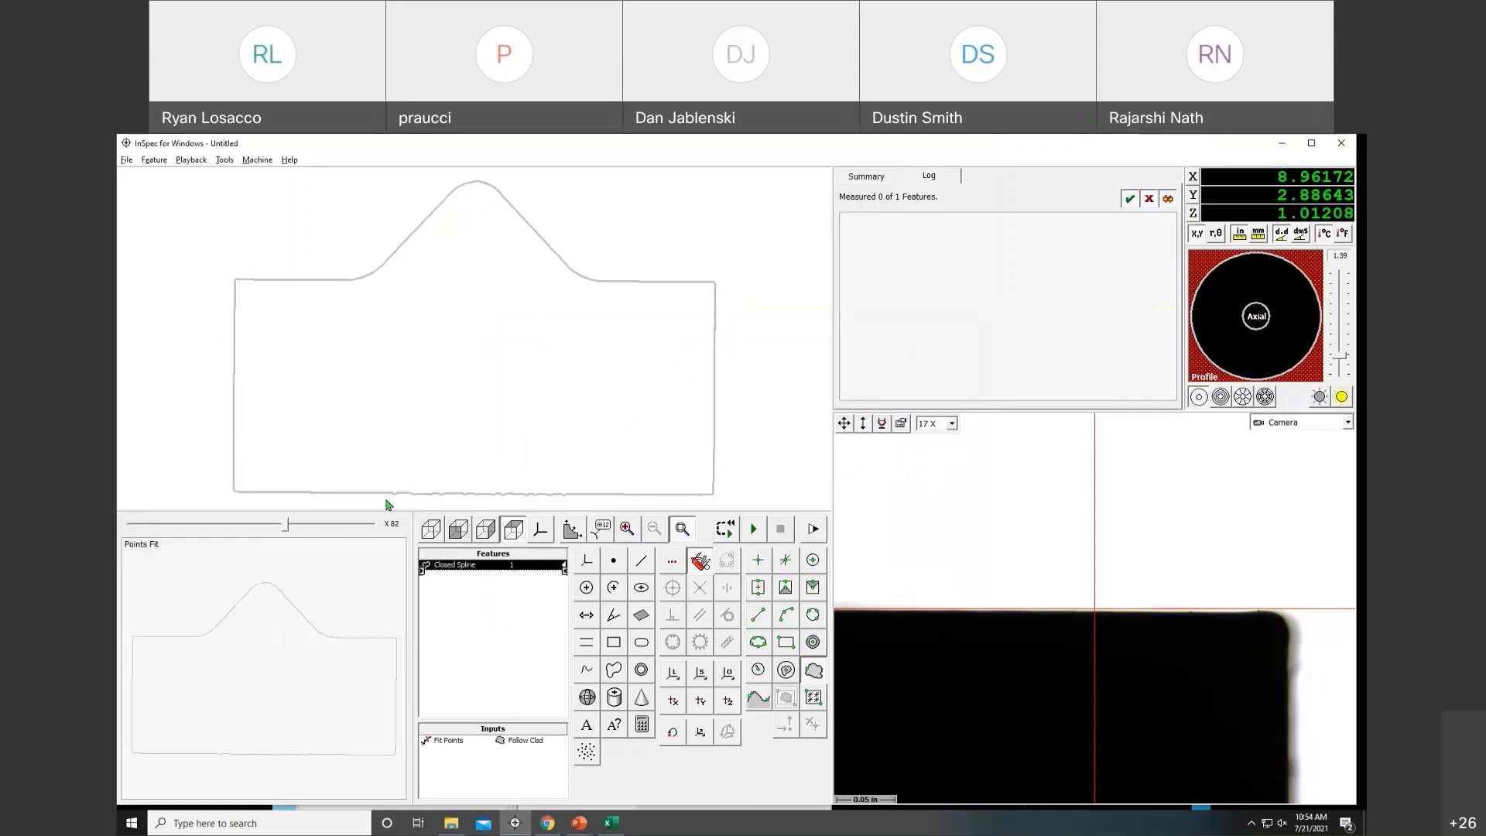
Use the spline outline to move the stage to the part's peak and measure an arc on its inner edge.
{"action": "right_click", "coordinate": [477, 209]}
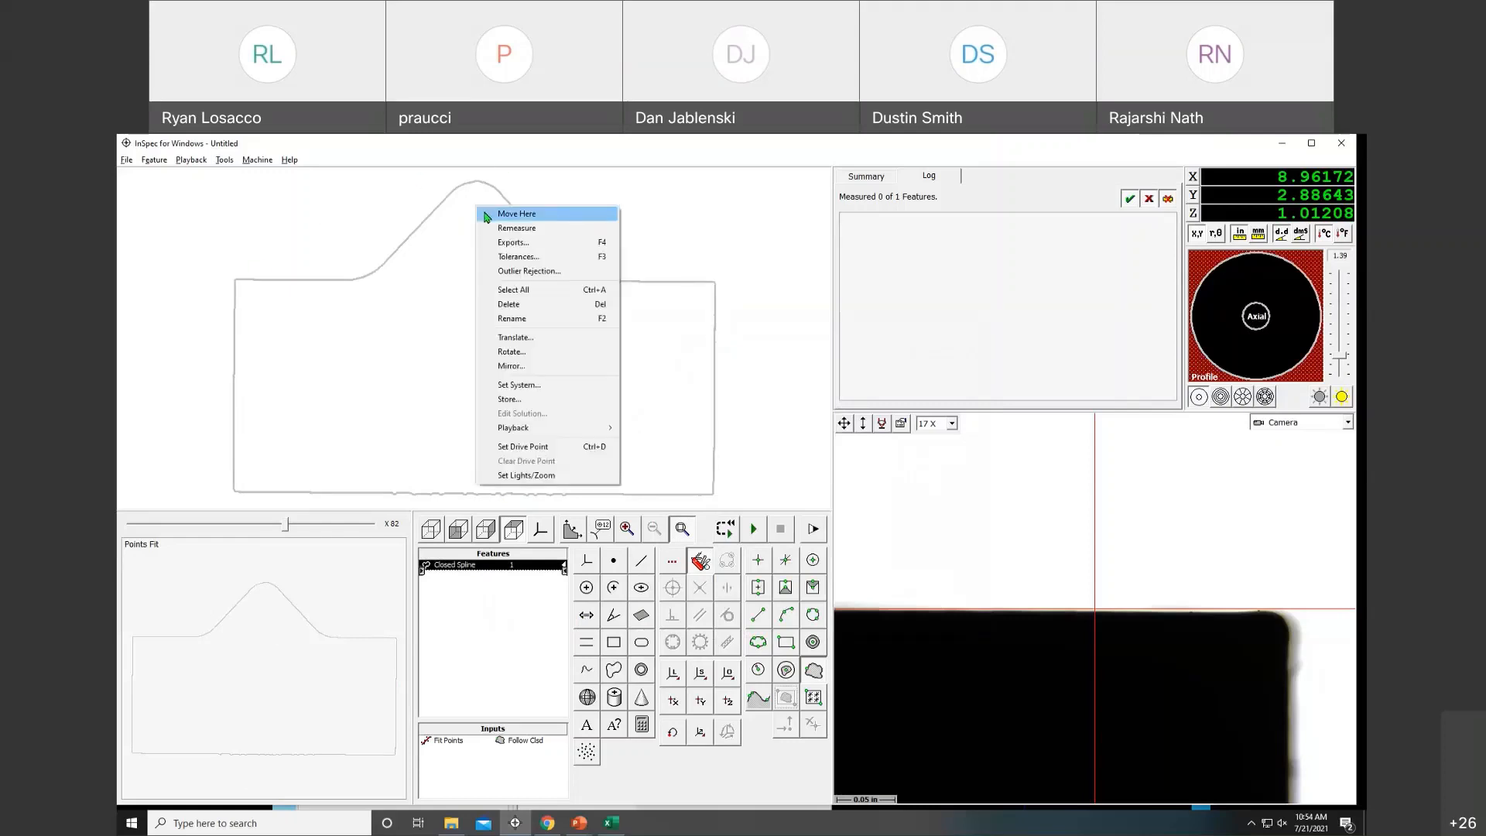
{"action": "left_click", "coordinate": [517, 215]}
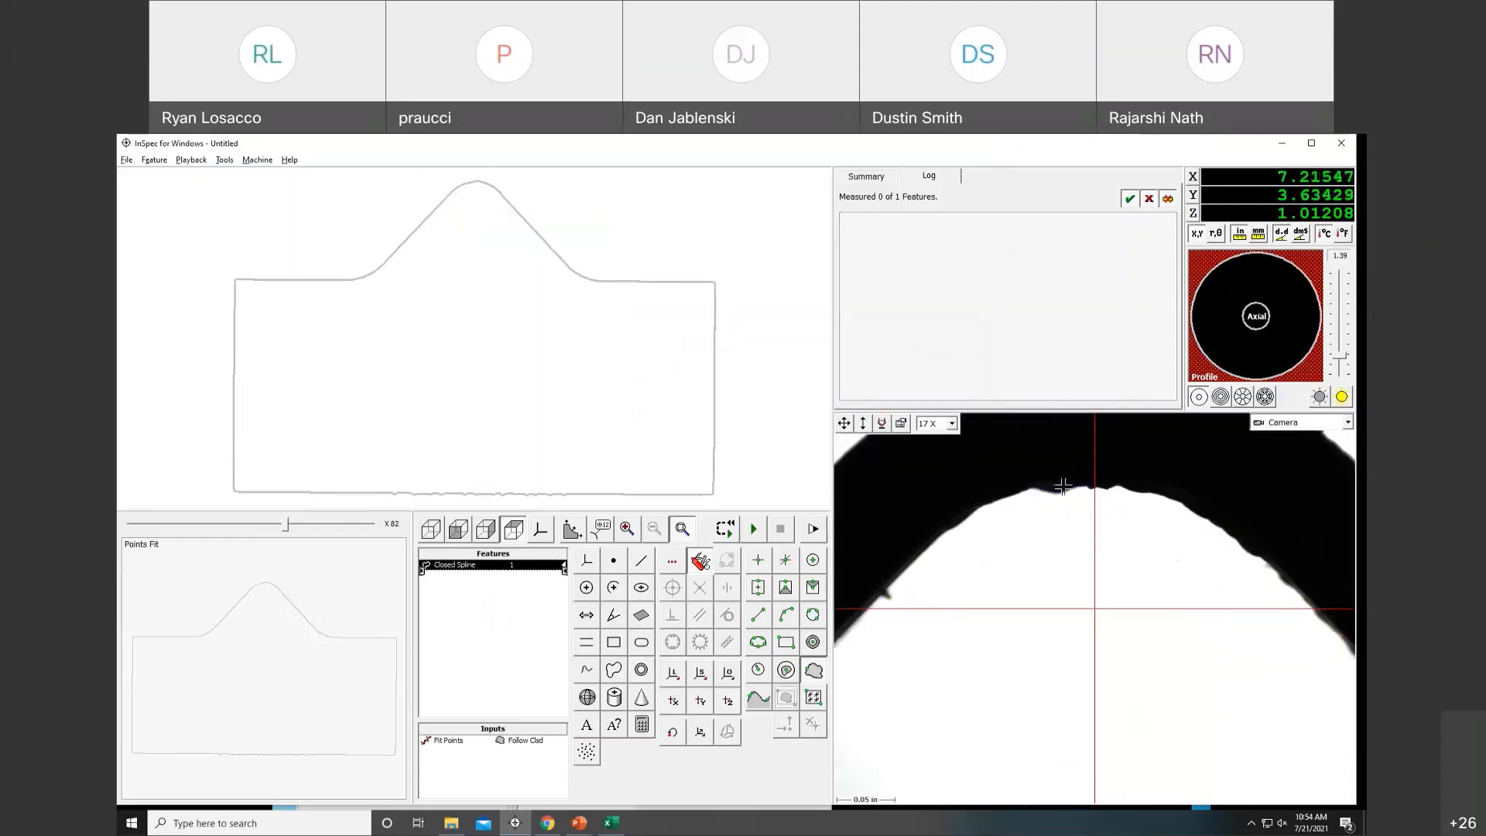
{"action": "right_click", "coordinate": [1062, 485]}
{"action": "left_click", "coordinate": [1076, 496]}
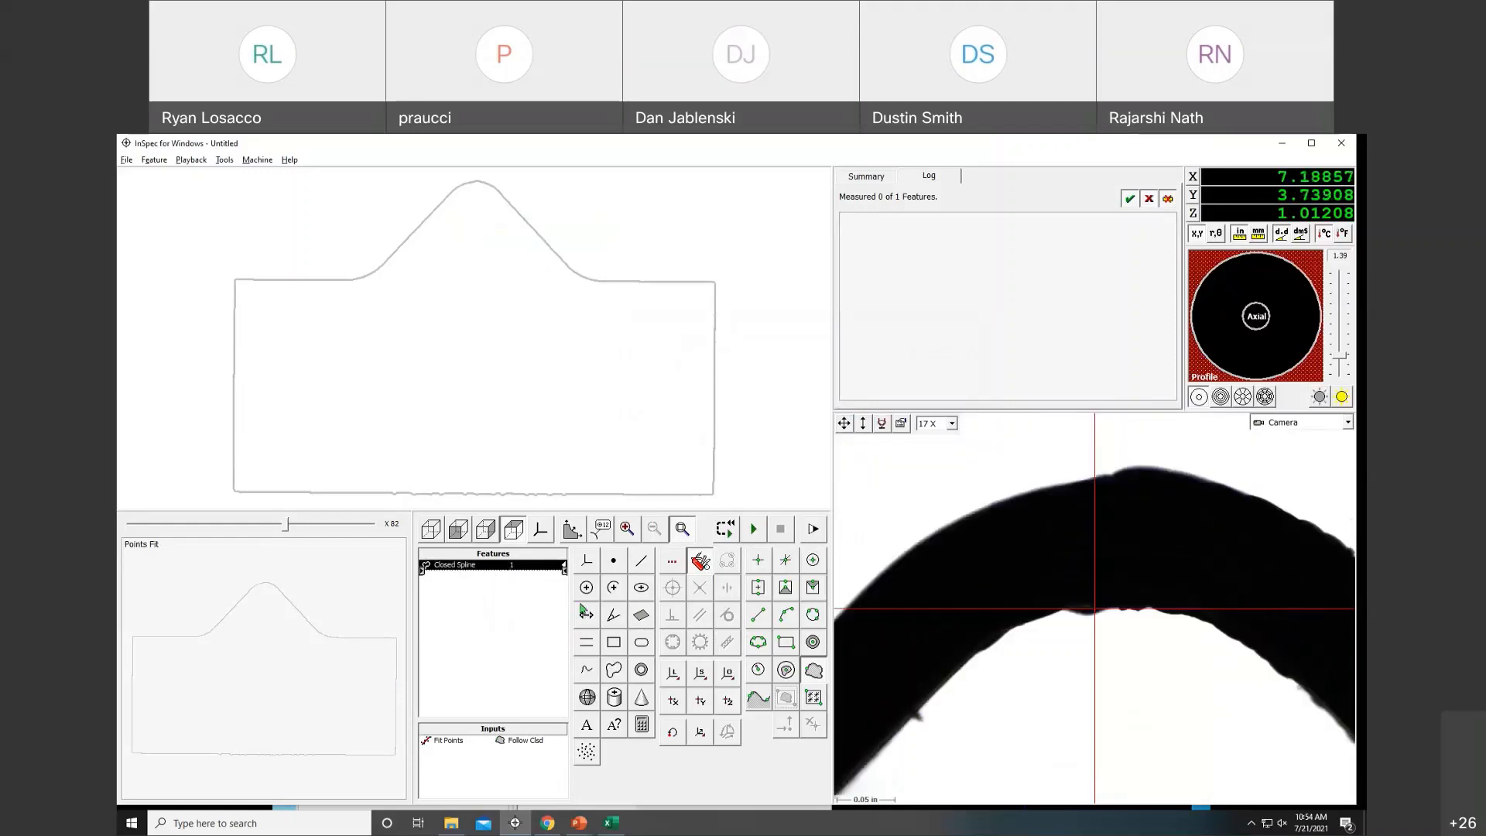
{"action": "left_click", "coordinate": [613, 590]}
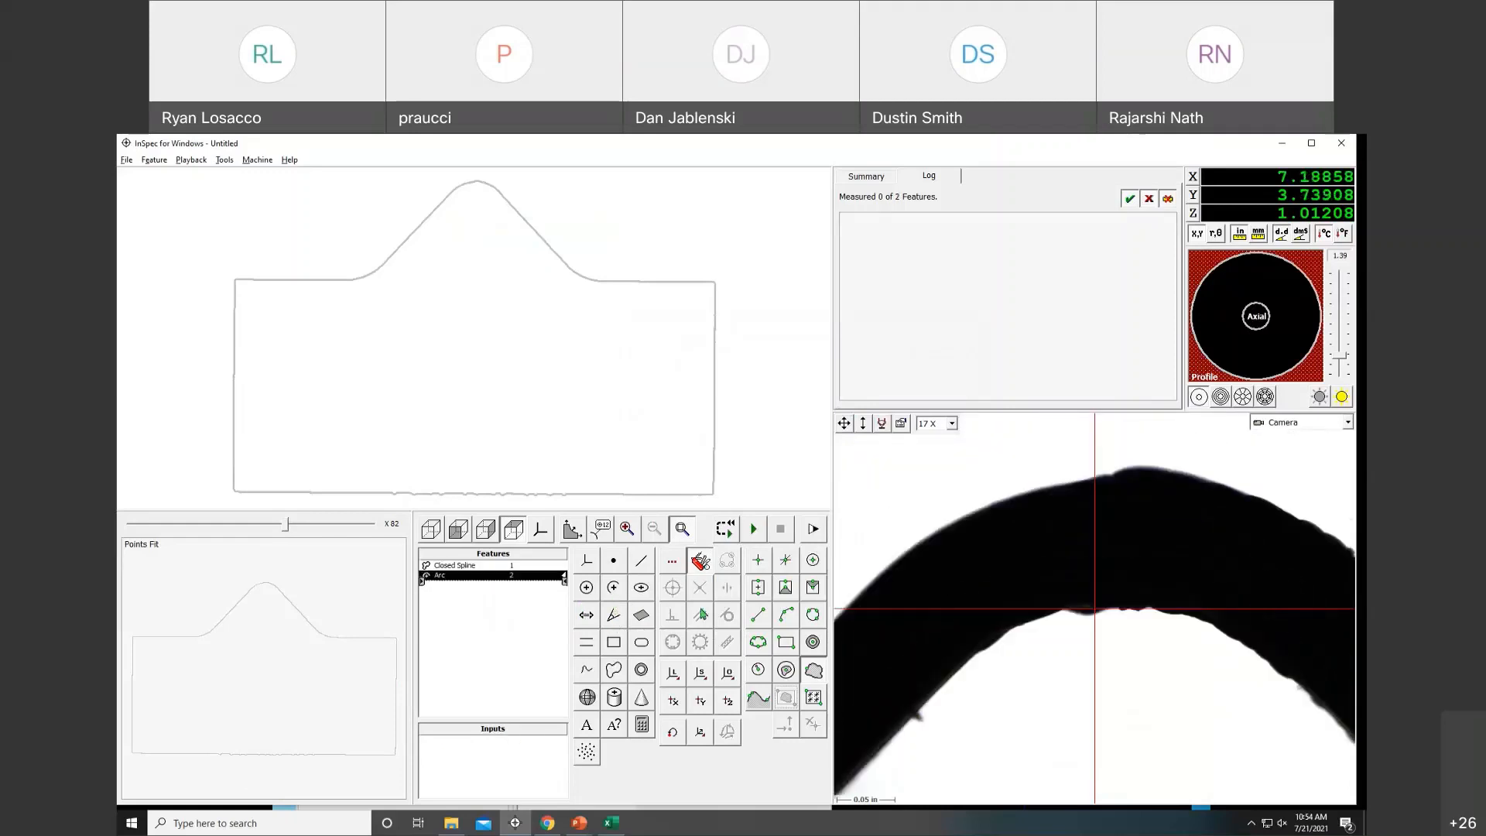
{"action": "left_click", "coordinate": [974, 655]}
{"action": "left_click", "coordinate": [1108, 604]}
{"action": "left_click", "coordinate": [1275, 671]}
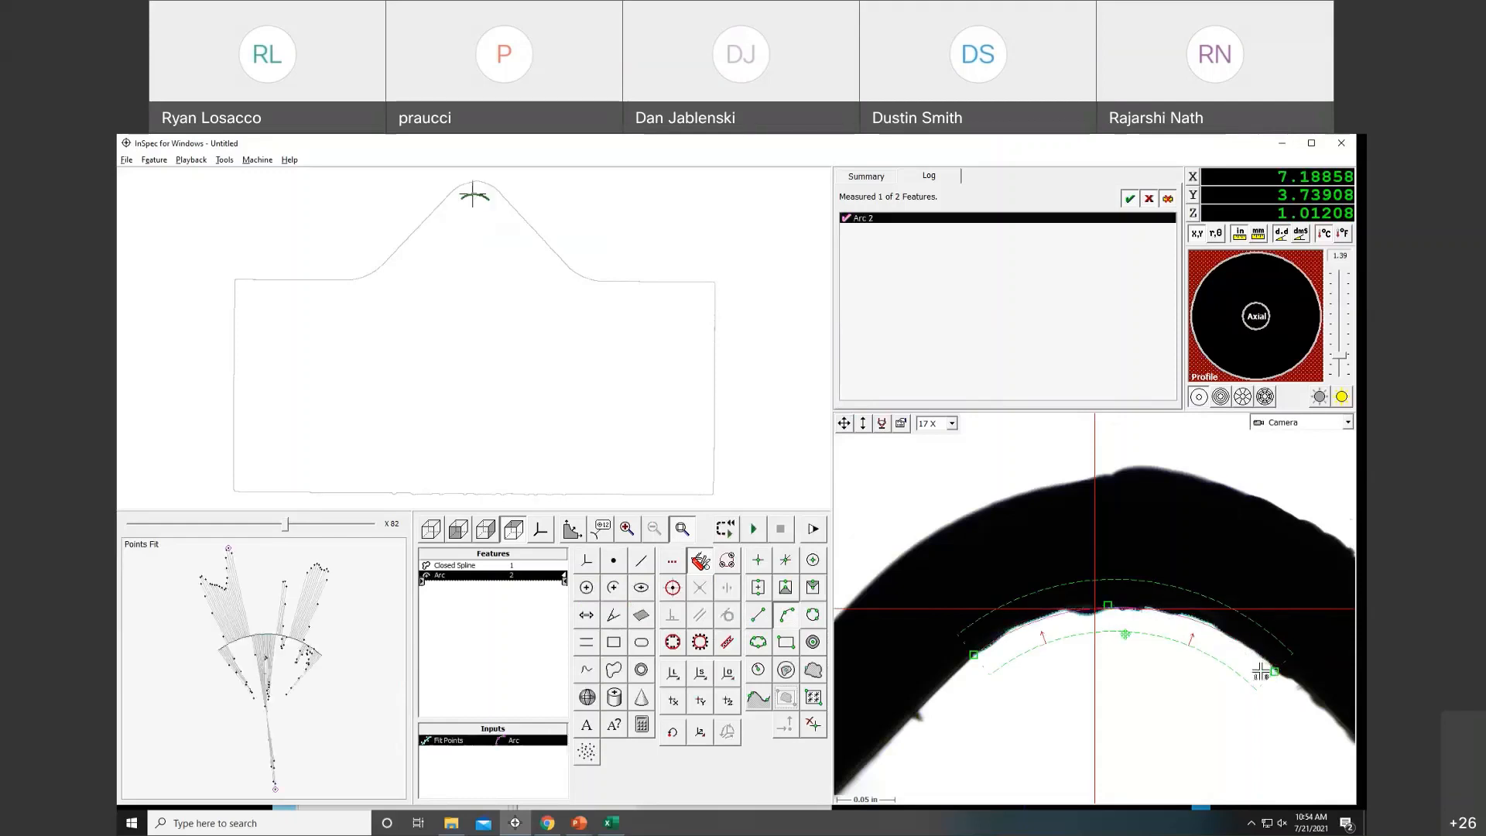
Move the stage to the inner cutout's lower-right corner and measure an arc along its rounded edge.
{"action": "right_click", "coordinate": [521, 271]}
{"action": "left_click", "coordinate": [538, 270]}
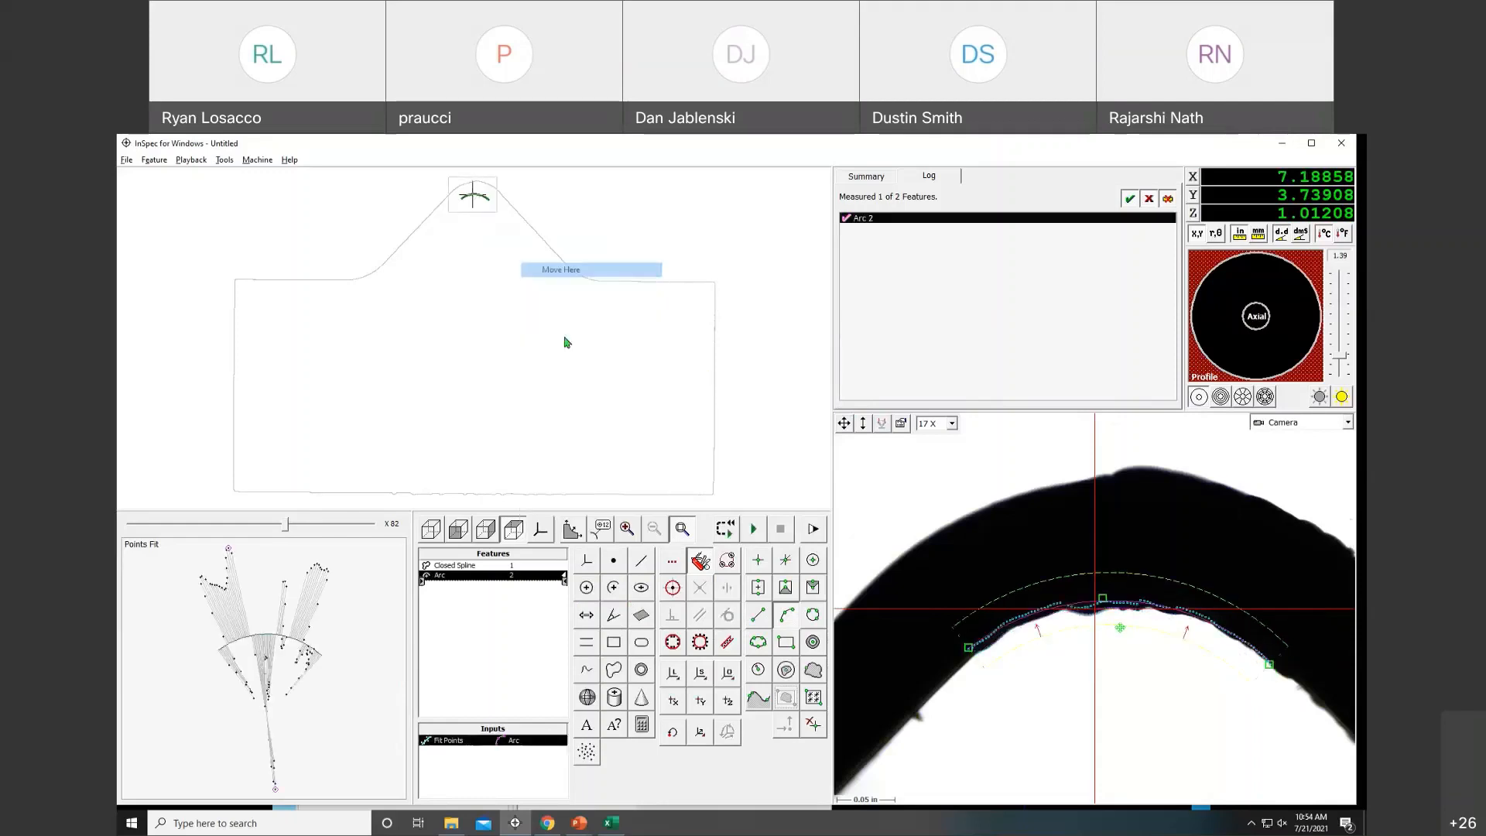
{"action": "right_click", "coordinate": [1316, 631]}
{"action": "left_click", "coordinate": [1314, 640]}
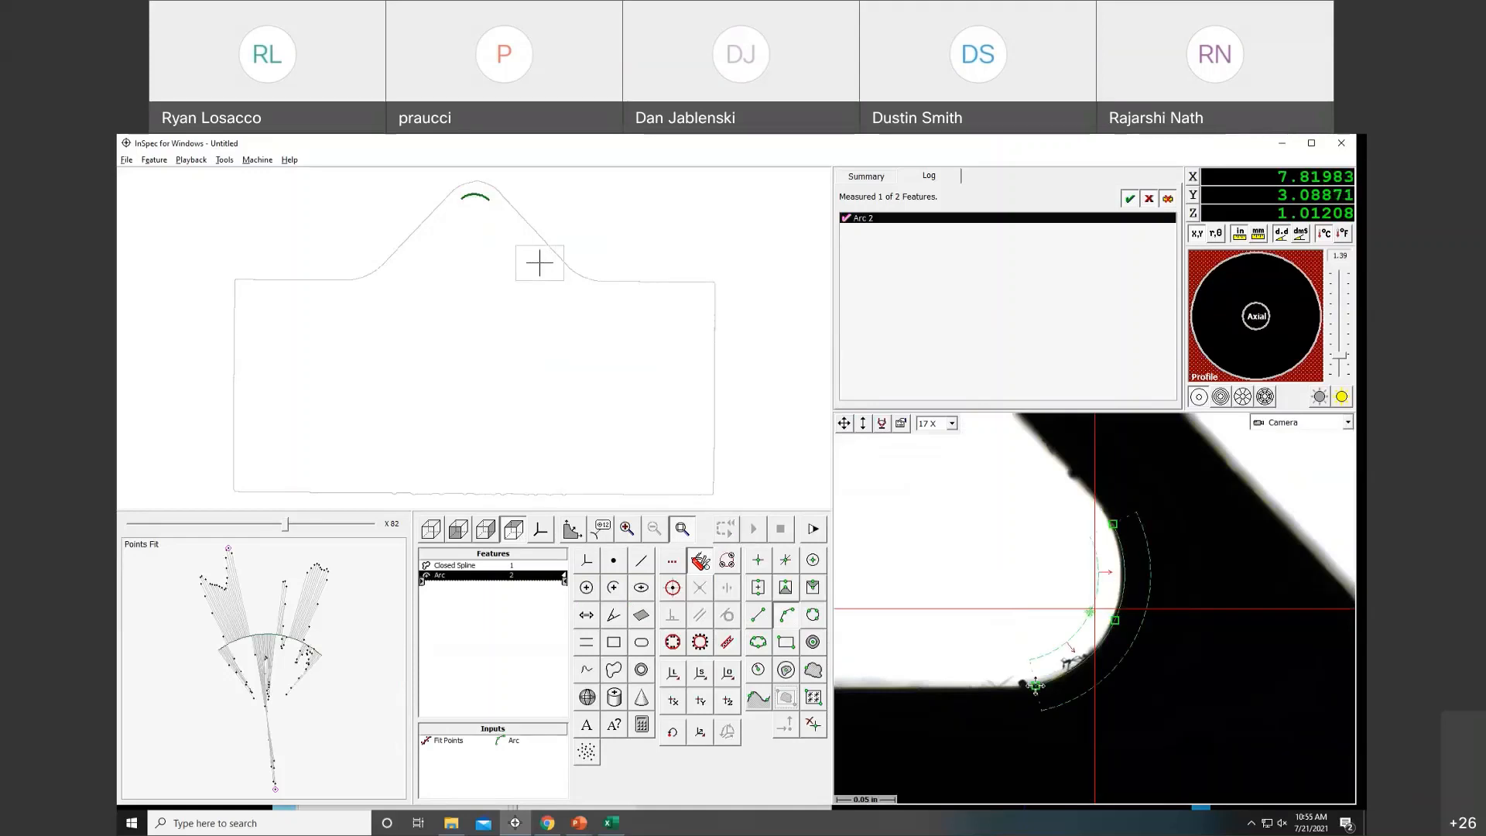
{"action": "left_click", "coordinate": [1036, 685]}
Move the stage to the inner cutout's lower-left corner and measure an arc along its rounded edge.
{"action": "right_click", "coordinate": [428, 273]}
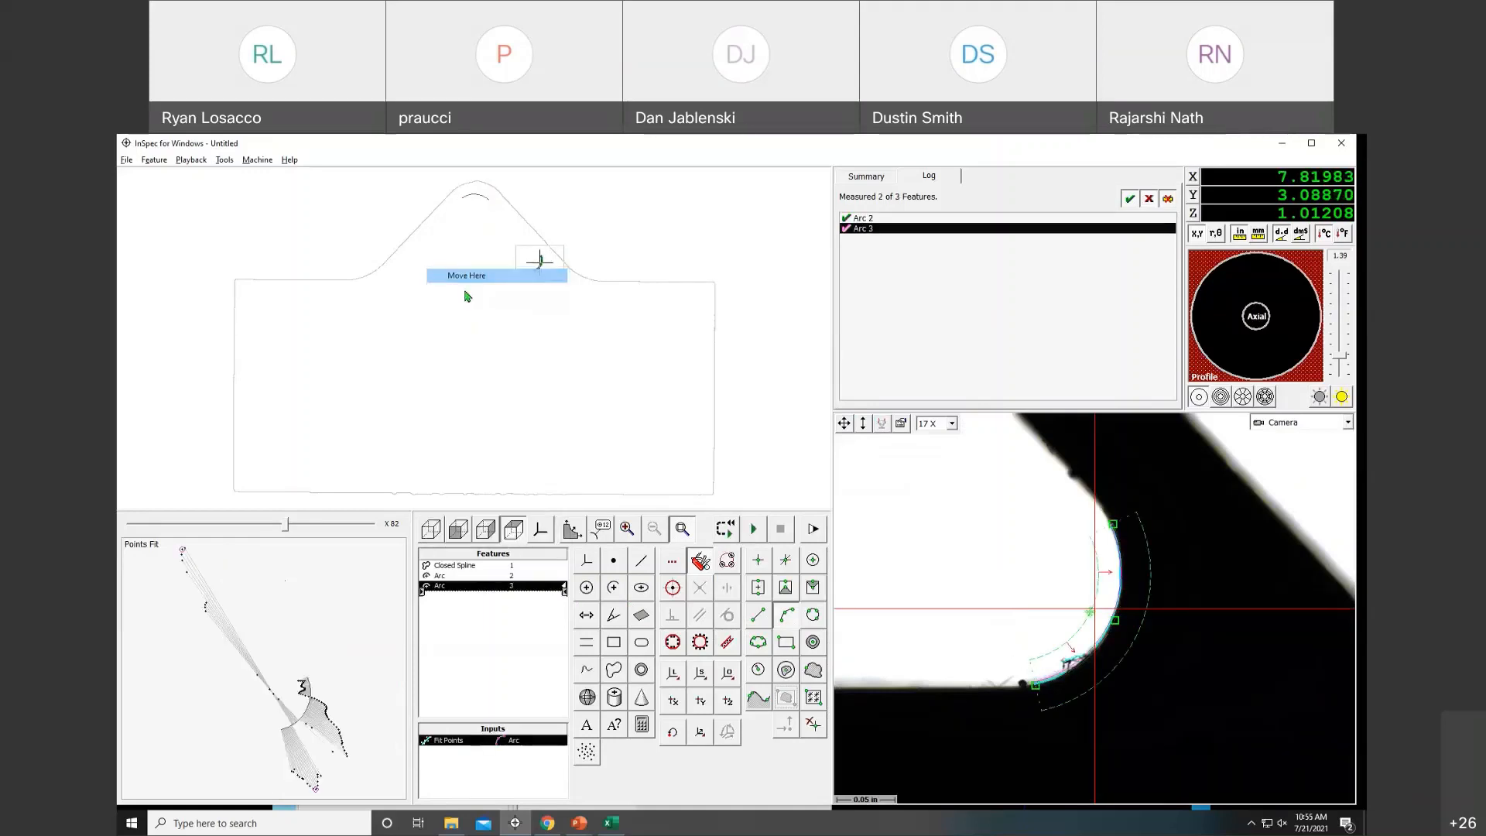
{"action": "left_click", "coordinate": [456, 276]}
{"action": "right_click", "coordinate": [905, 571]}
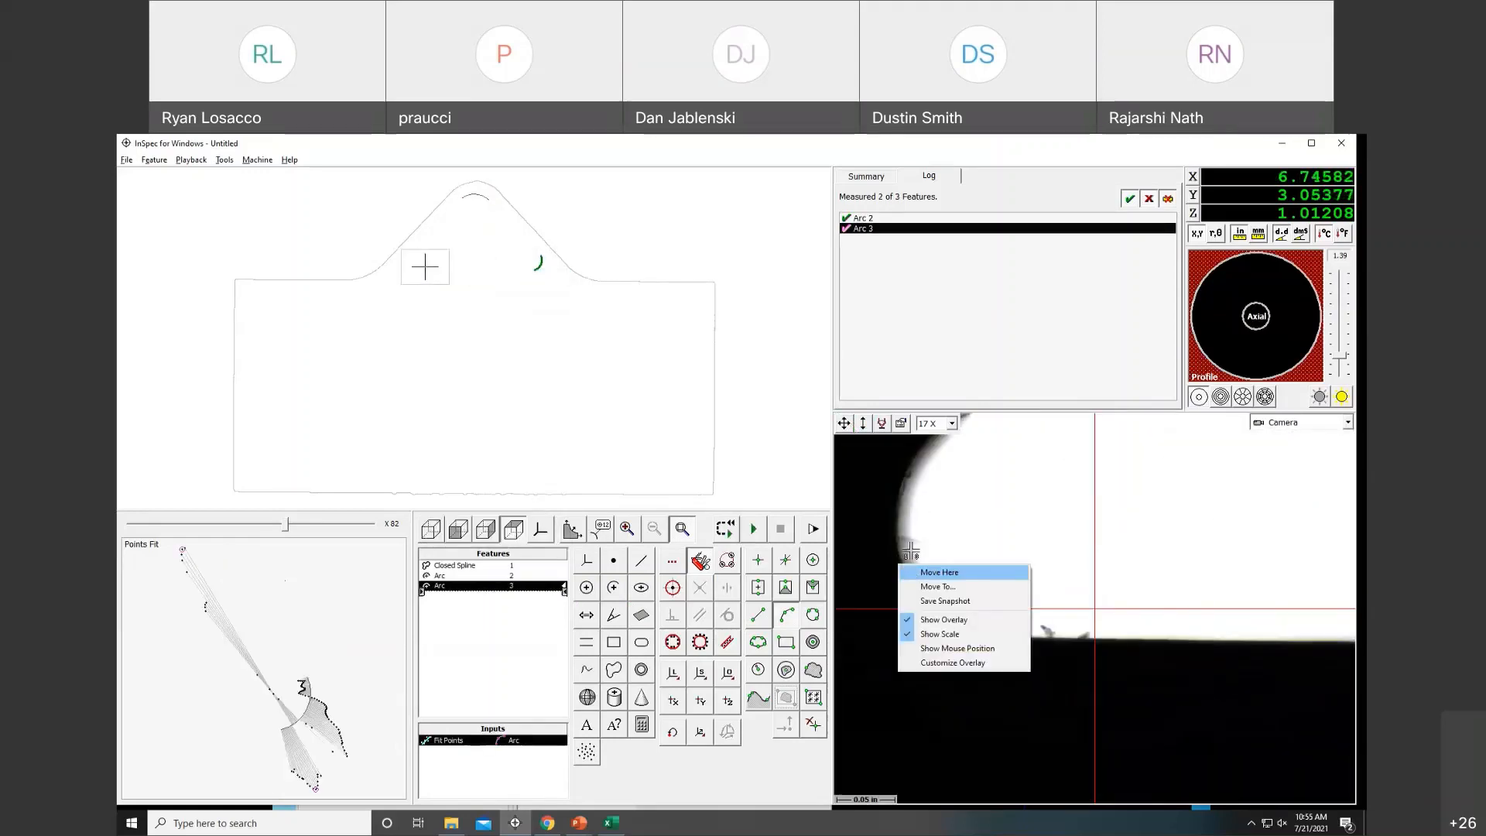
{"action": "left_click", "coordinate": [933, 575]}
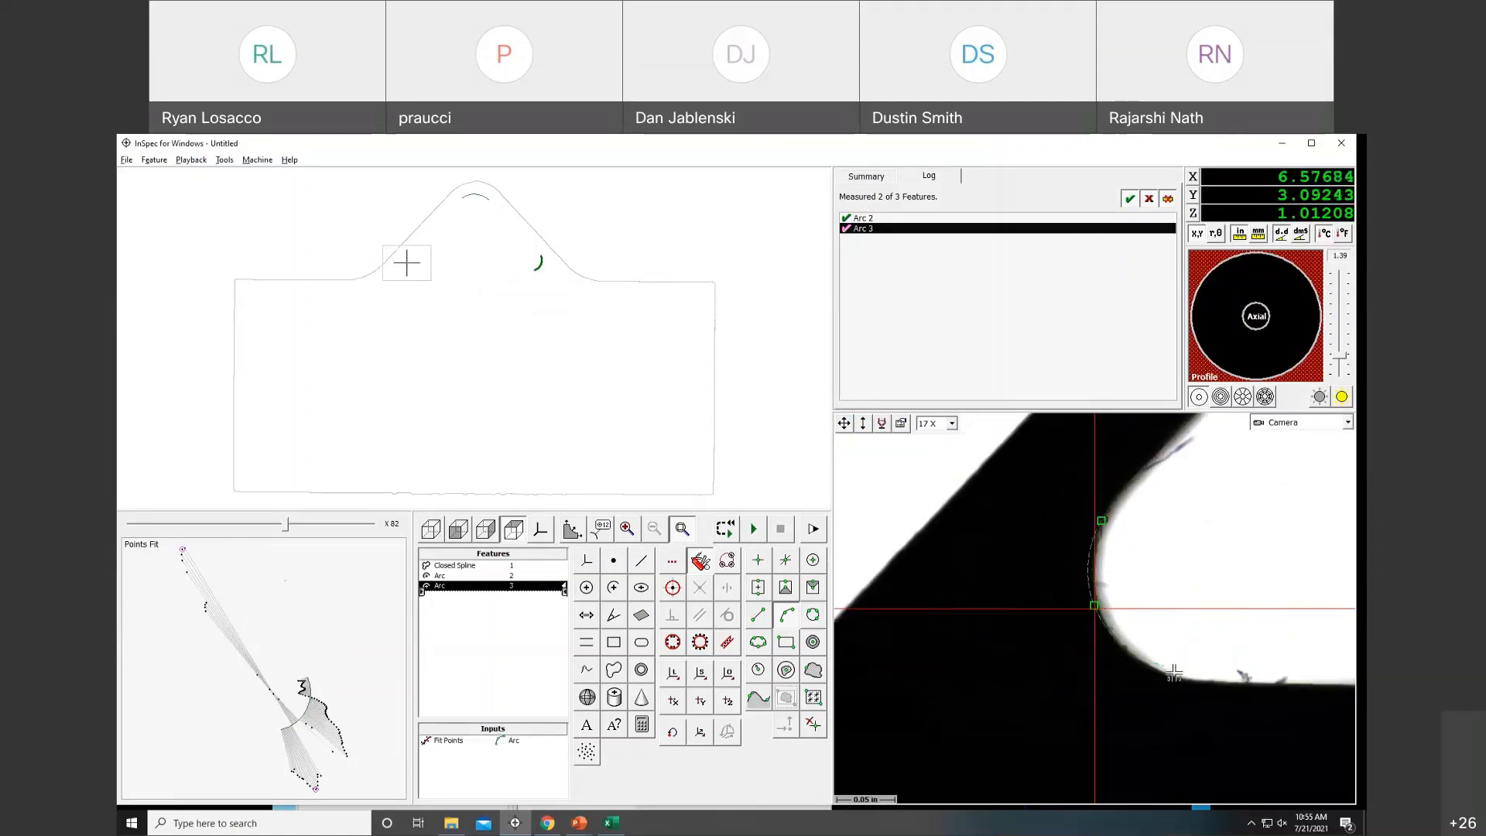
{"action": "left_click", "coordinate": [1094, 603]}
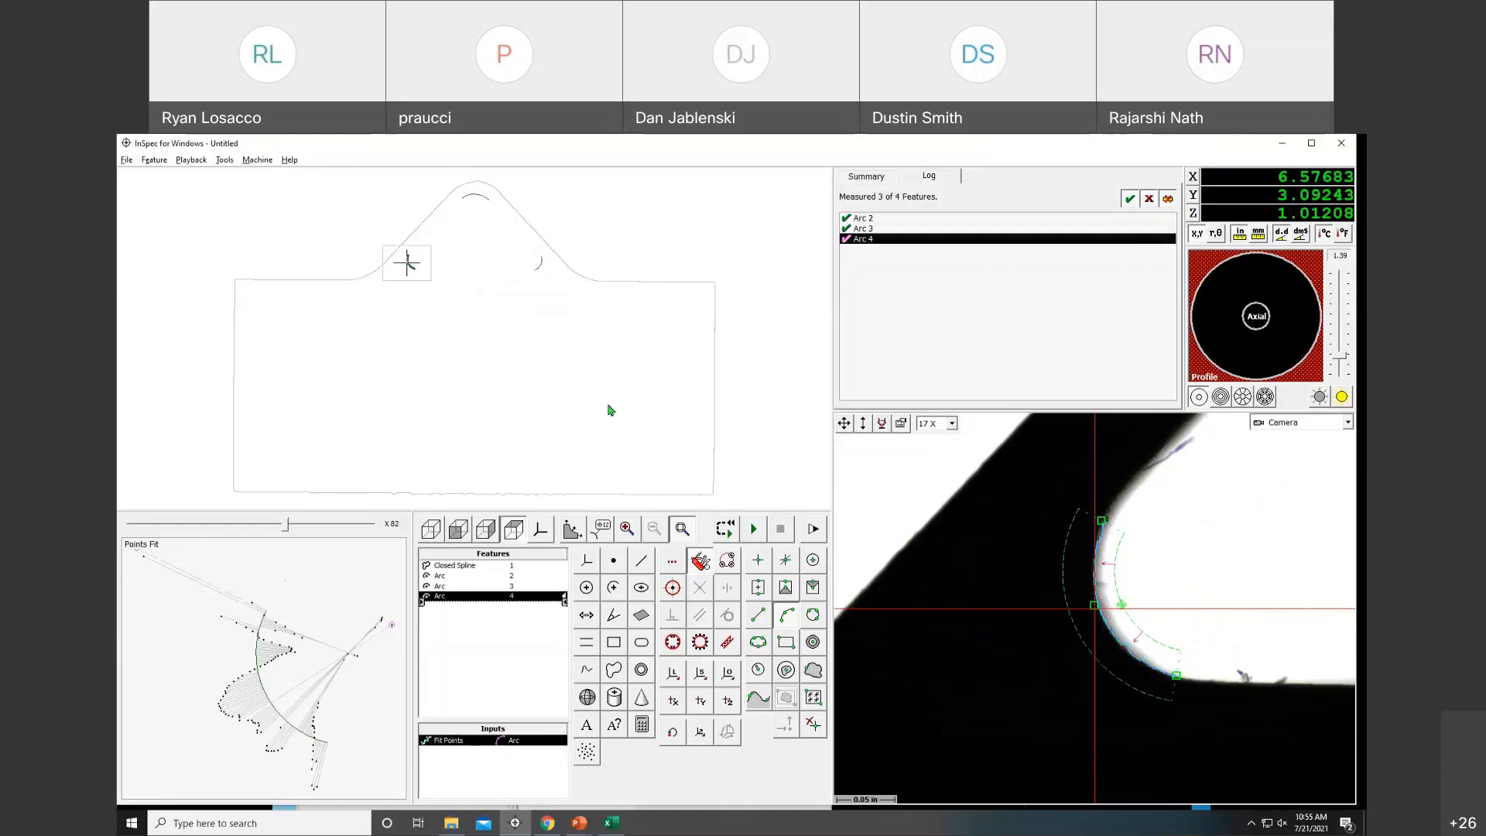
{"action": "left_click", "coordinate": [523, 570]}
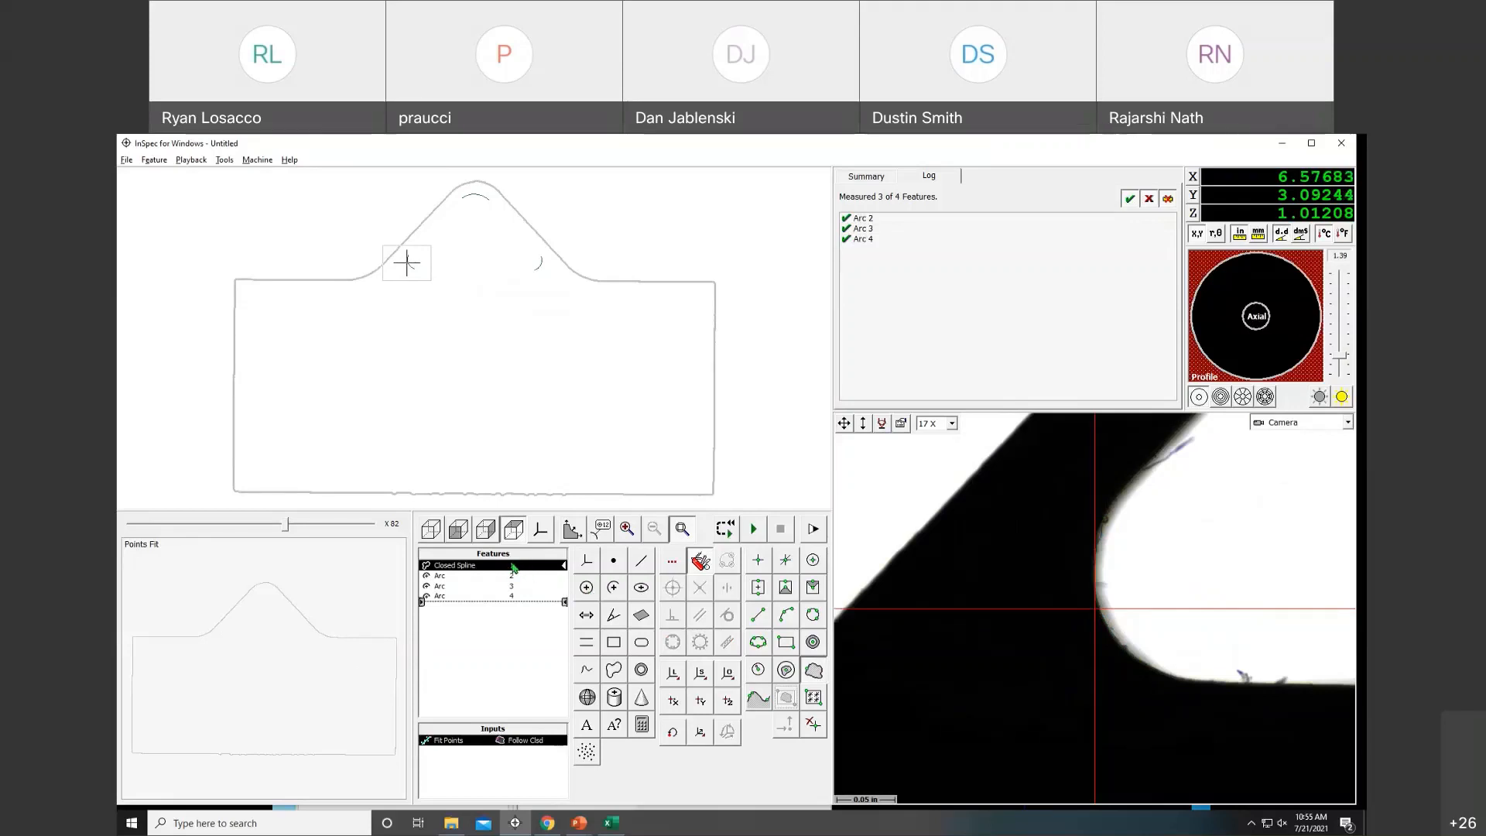
{"action": "right_click", "coordinate": [515, 565]}
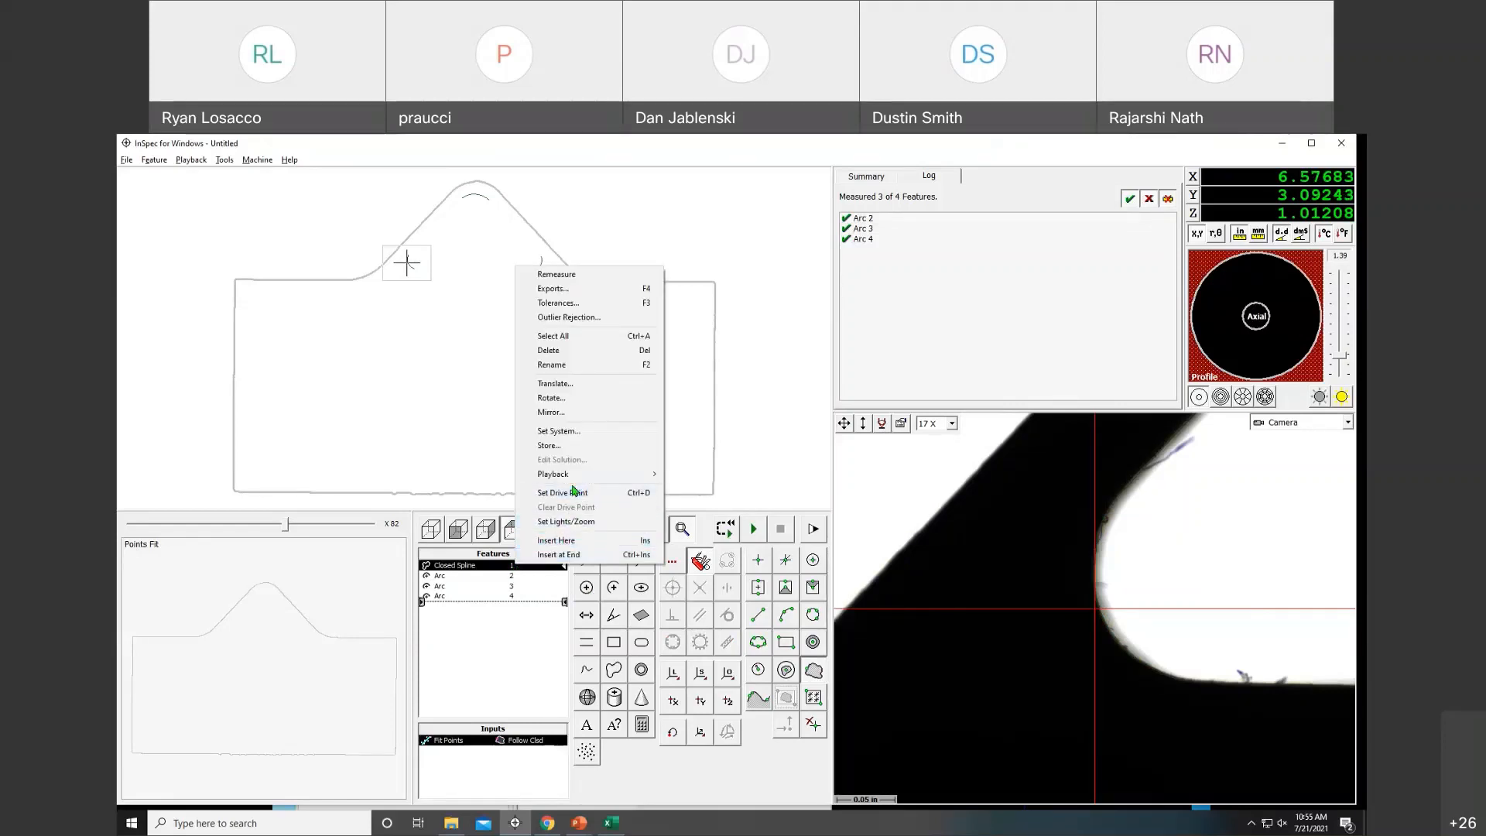
{"action": "left_click", "coordinate": [464, 406]}
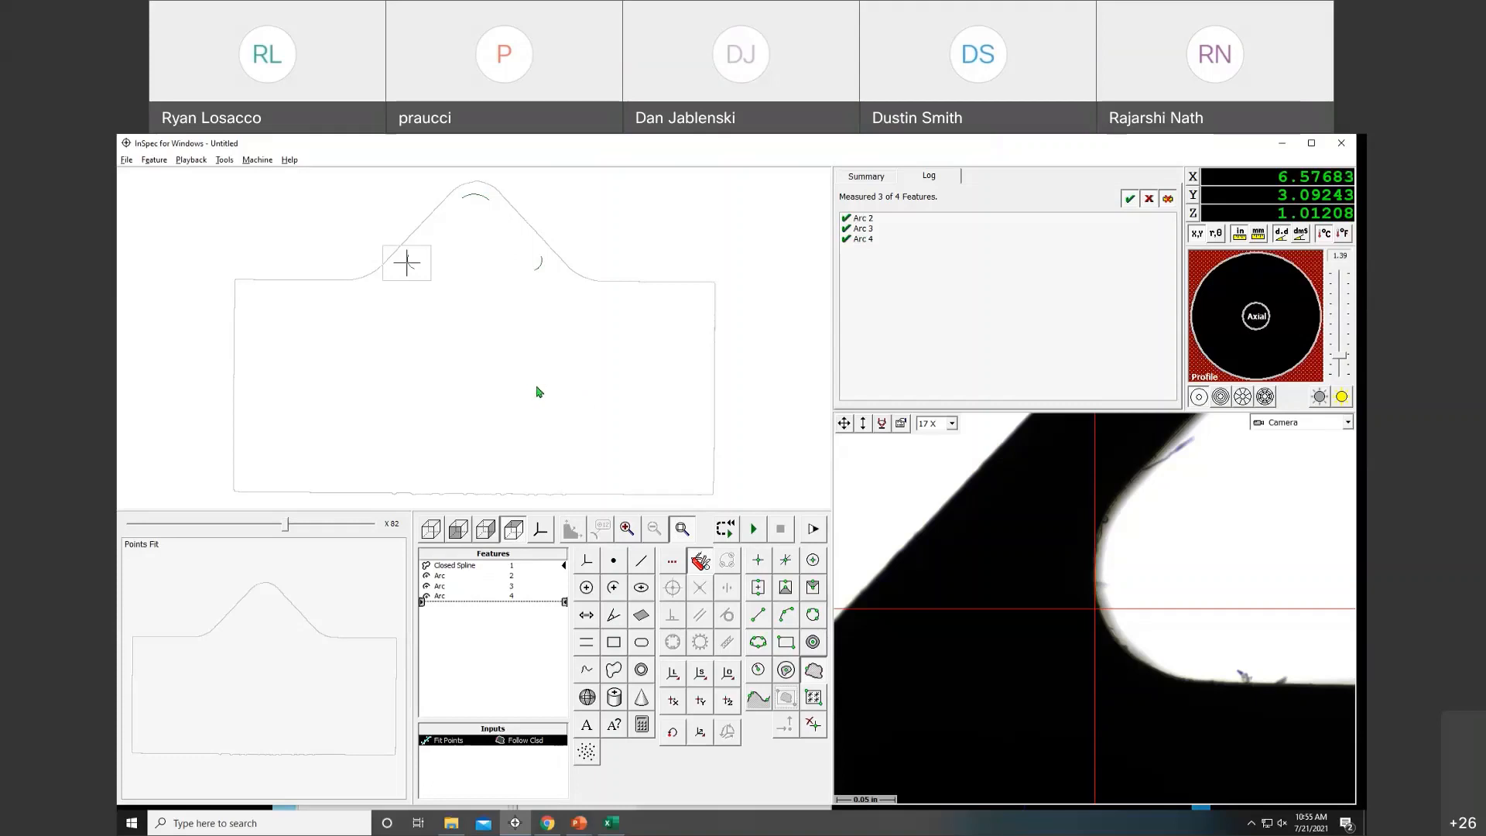
Switch to the JULY WEBINAR PowerPoint slide show and advance to the Max & Min Data slide.
{"action": "key", "text": "alt+Tab"}
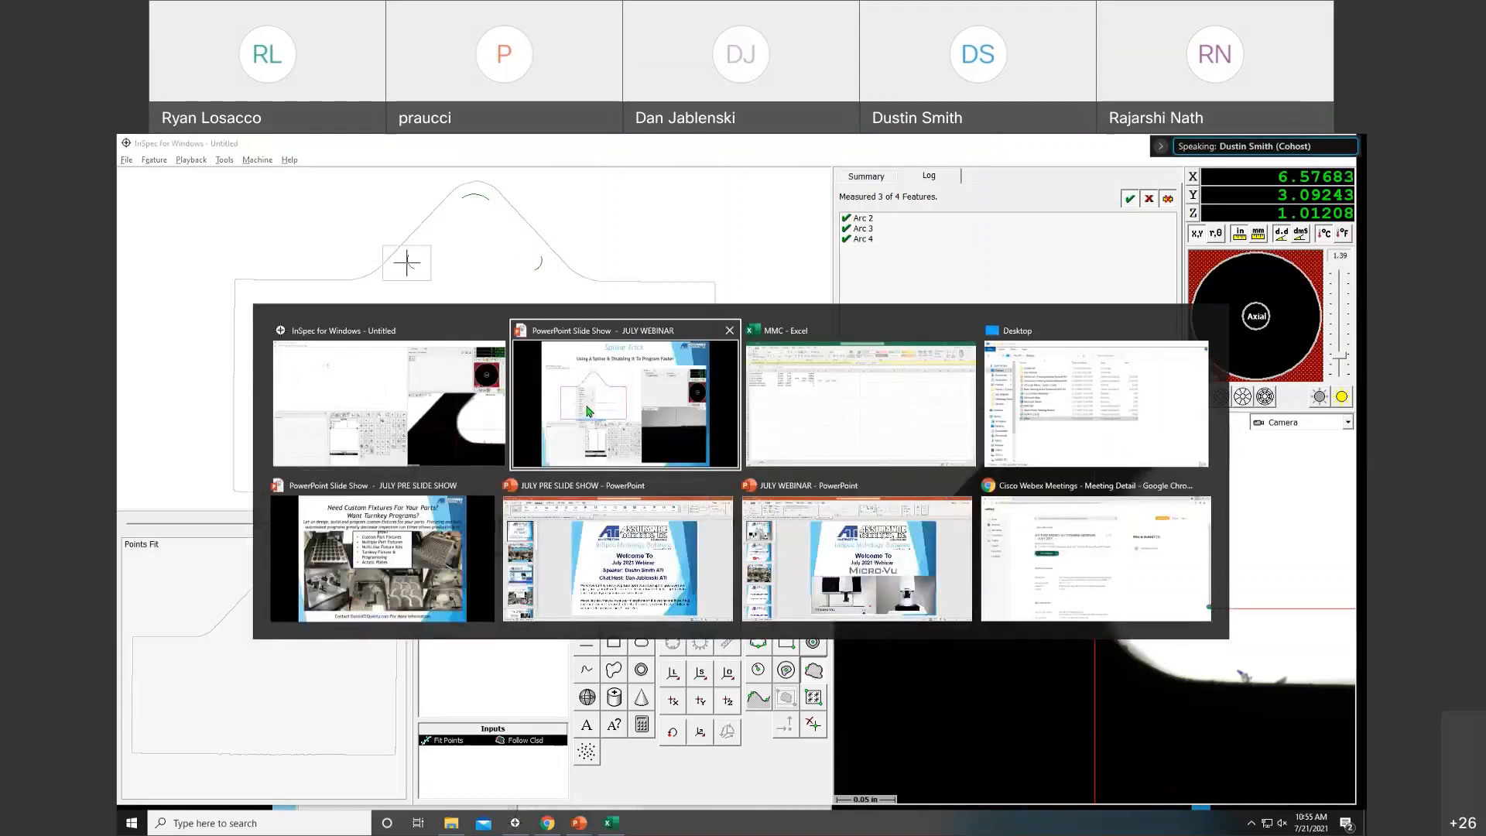
{"action": "key", "text": "Right"}
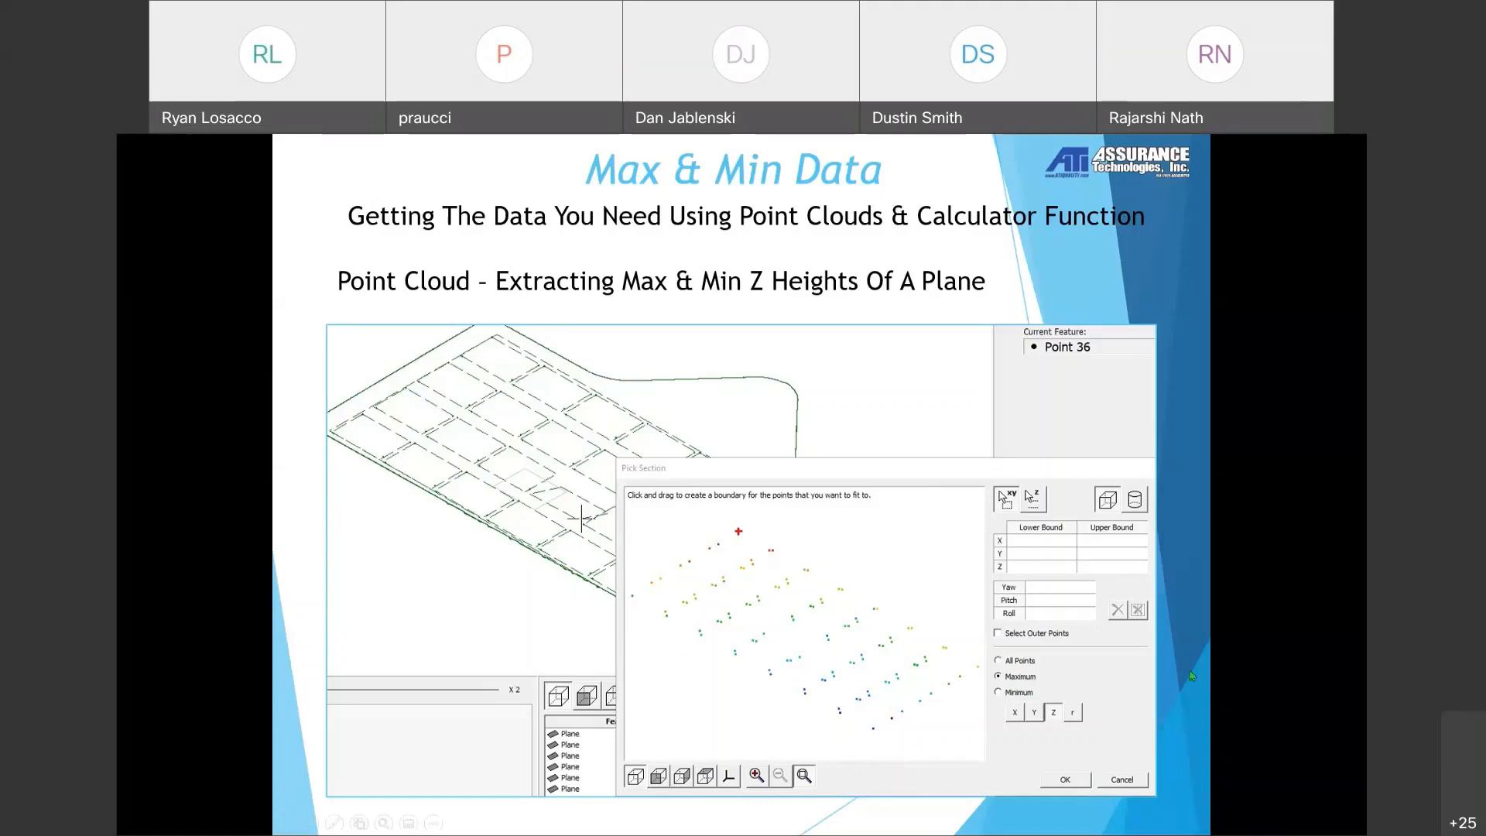
Return to InSpec, move the stage to the group of three small holes, and bring them into focus.
{"action": "key", "text": "alt+Tab"}
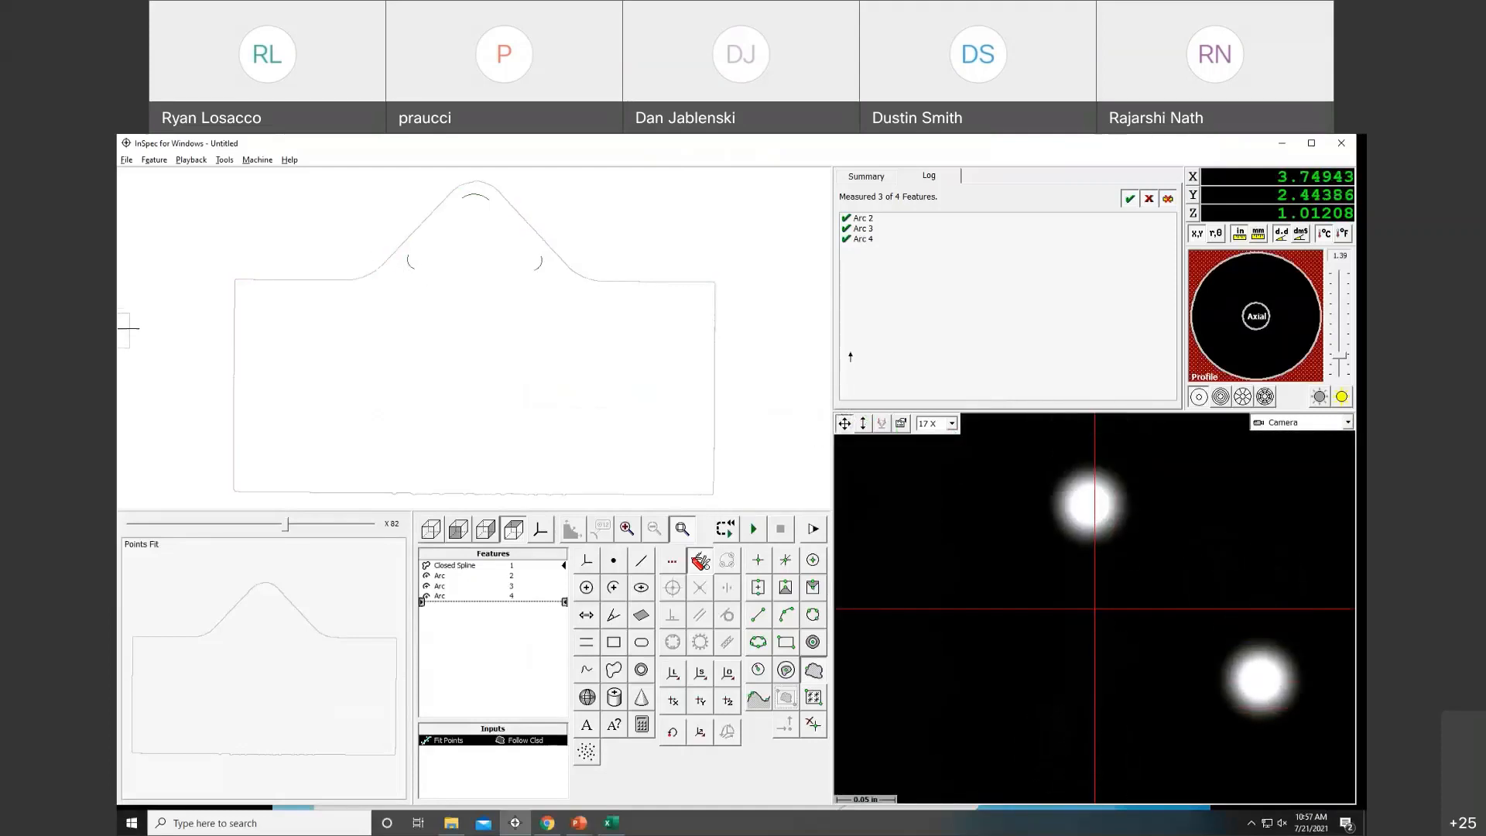
{"action": "right_click", "coordinate": [1054, 519]}
{"action": "left_click", "coordinate": [1072, 530]}
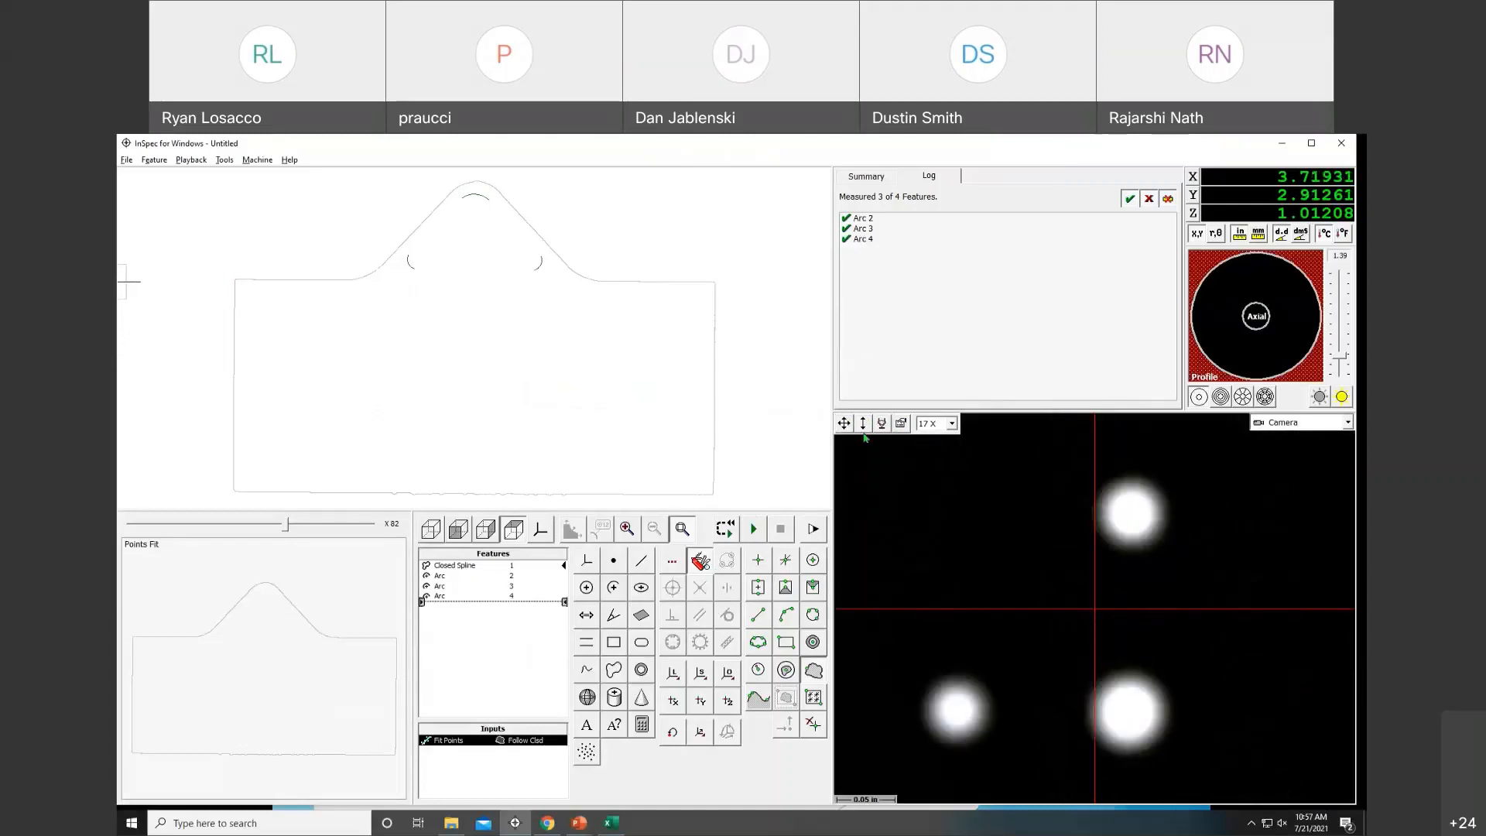
{"action": "left_click_drag", "start_coordinate": [863, 426], "coordinate": [863, 460]}
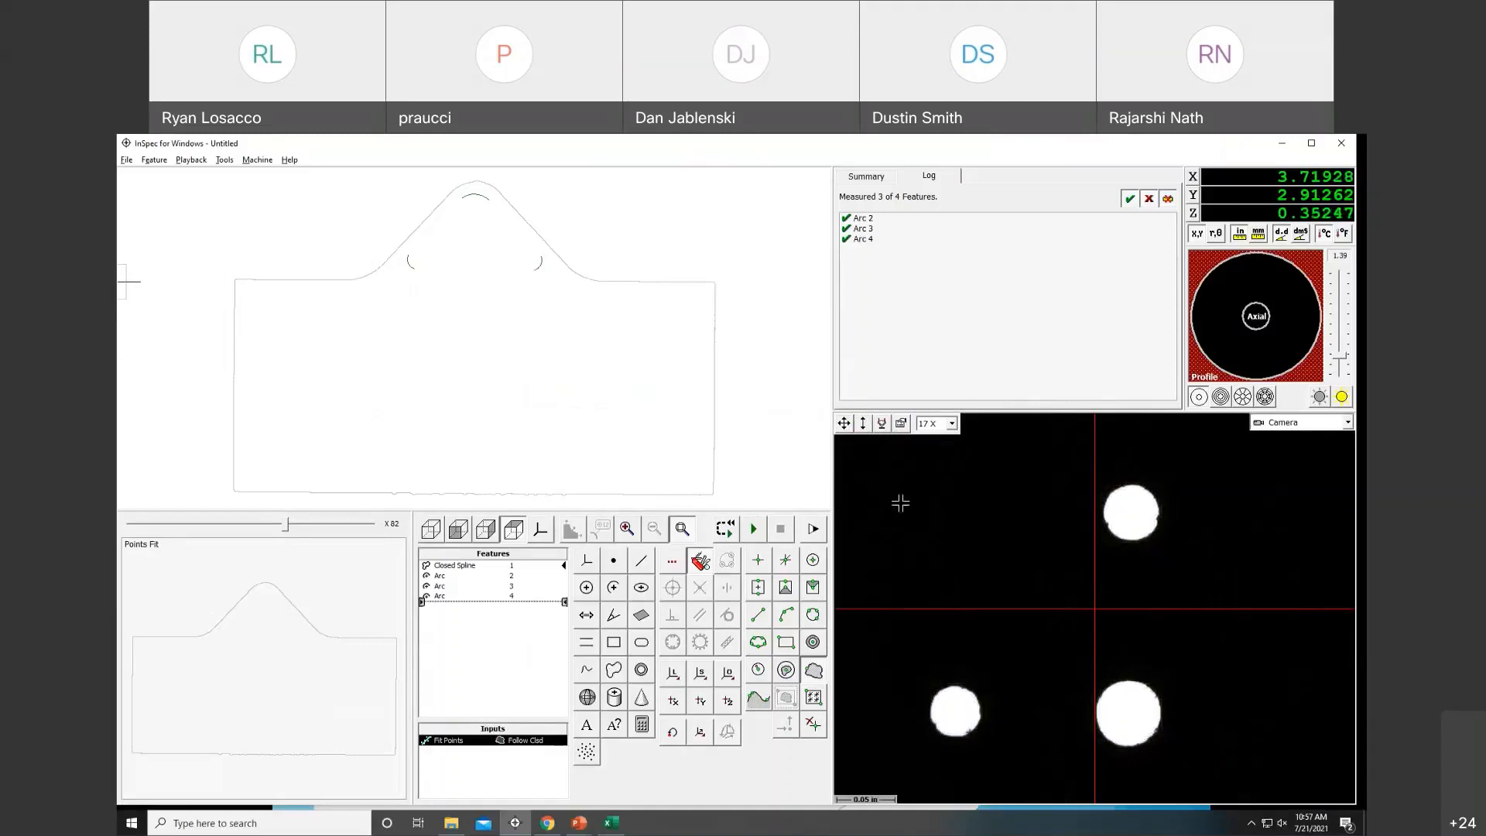
Start a new blank program and discard the changes to Untitled.
{"action": "left_click", "coordinate": [126, 160]}
{"action": "left_click", "coordinate": [203, 221]}
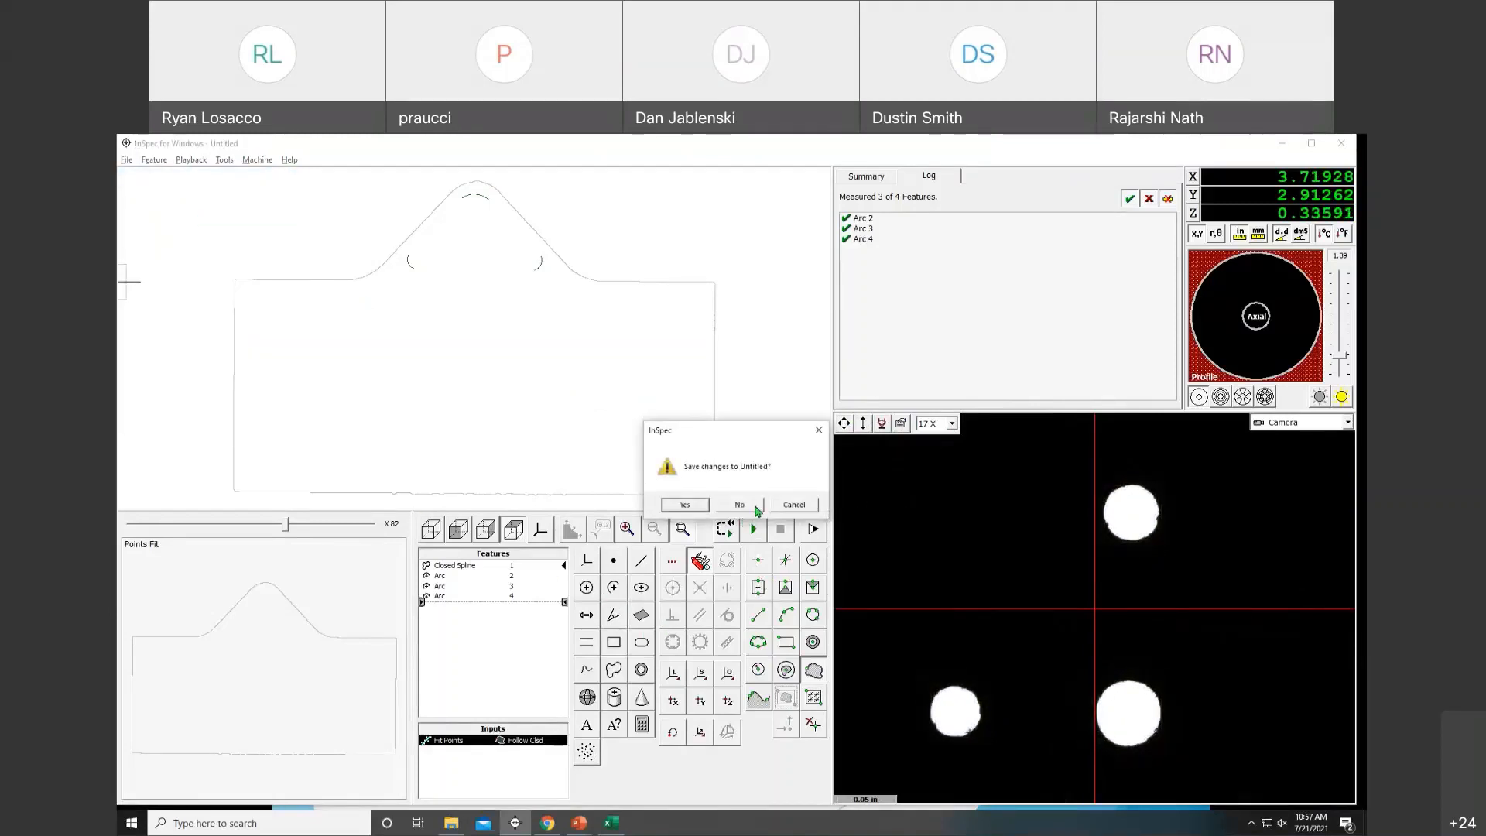
{"action": "left_click", "coordinate": [739, 505]}
Measure five of the small holes as circles with the Profile Circle target, moving the stage down along the row.
{"action": "left_click", "coordinate": [584, 586]}
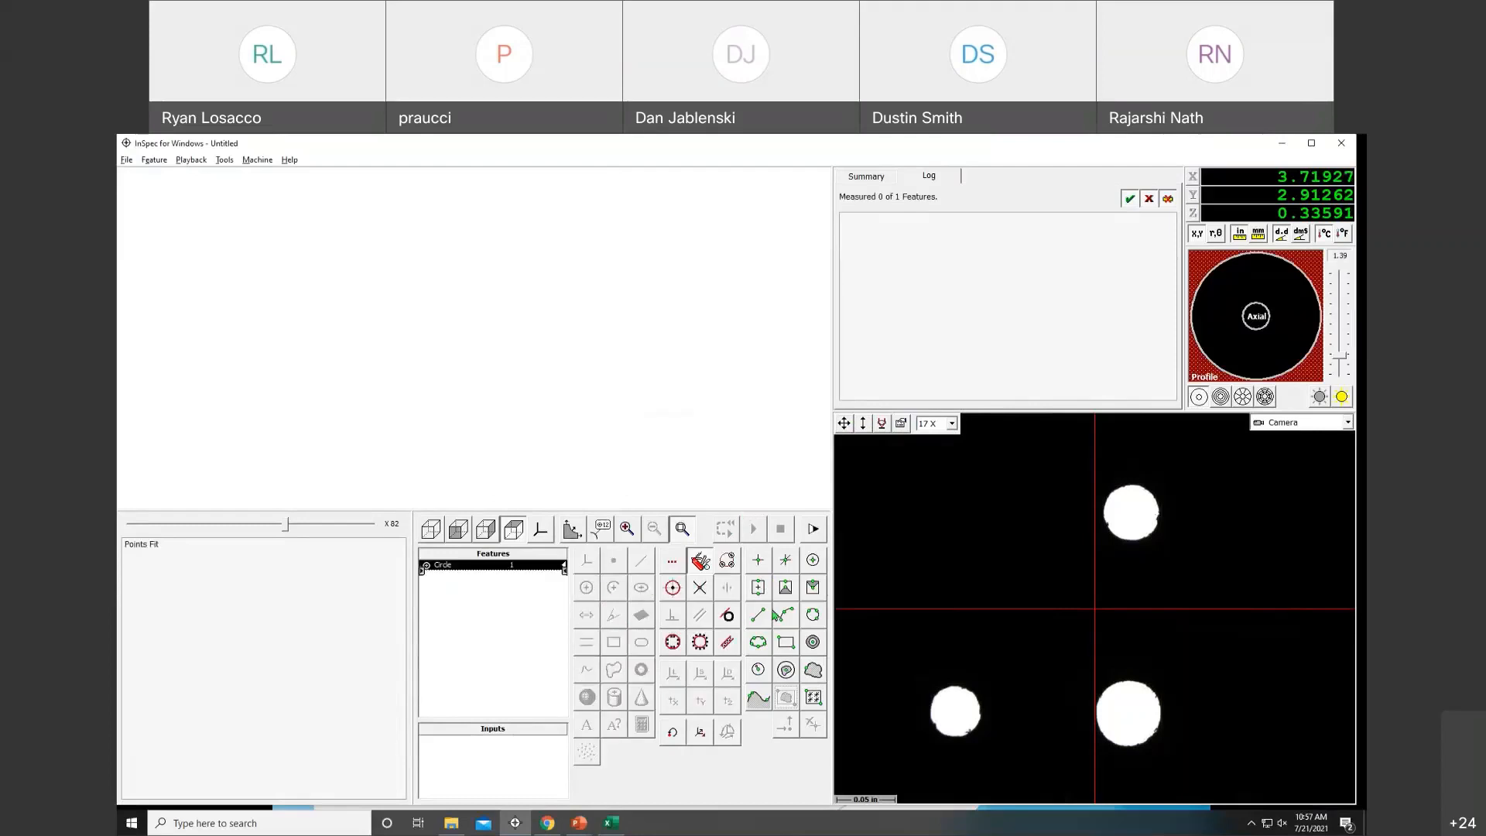
{"action": "left_click", "coordinate": [759, 668]}
{"action": "left_click", "coordinate": [1132, 512]}
{"action": "left_click", "coordinate": [1170, 507]}
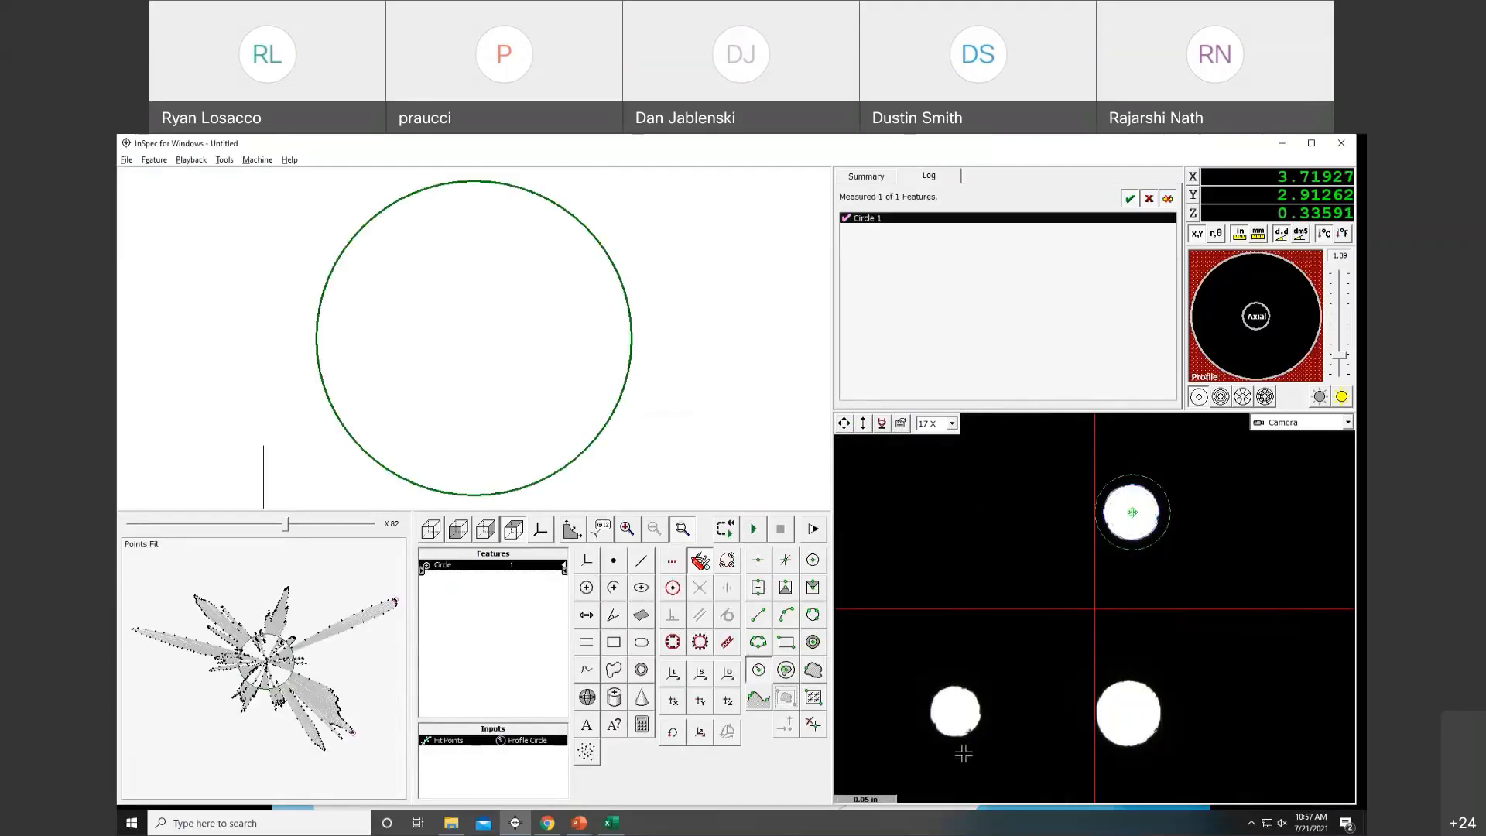
{"action": "left_click", "coordinate": [954, 711]}
{"action": "left_click", "coordinate": [955, 711]}
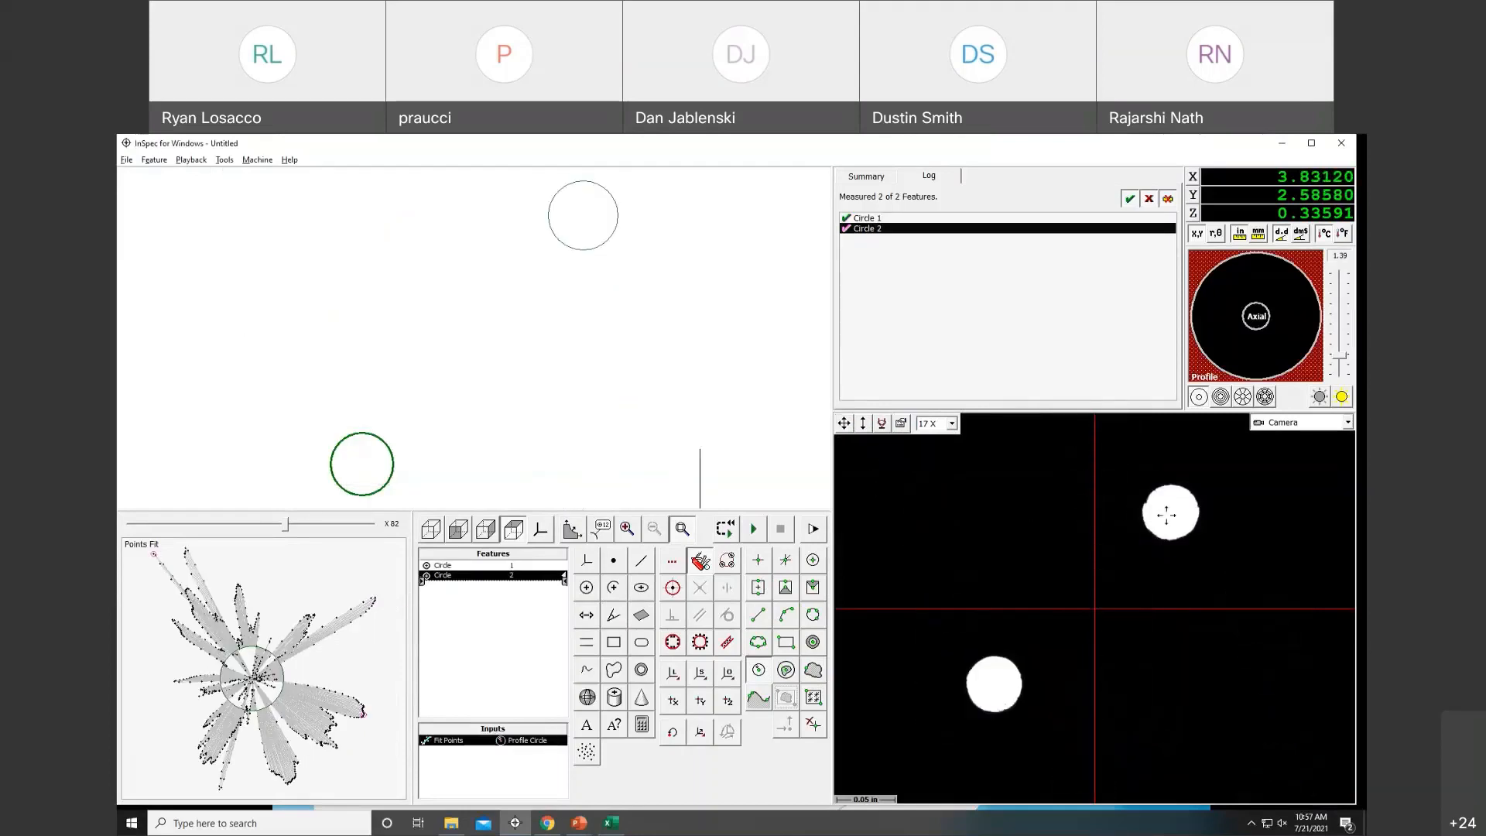
{"action": "left_click", "coordinate": [1171, 514]}
{"action": "left_click", "coordinate": [988, 683]}
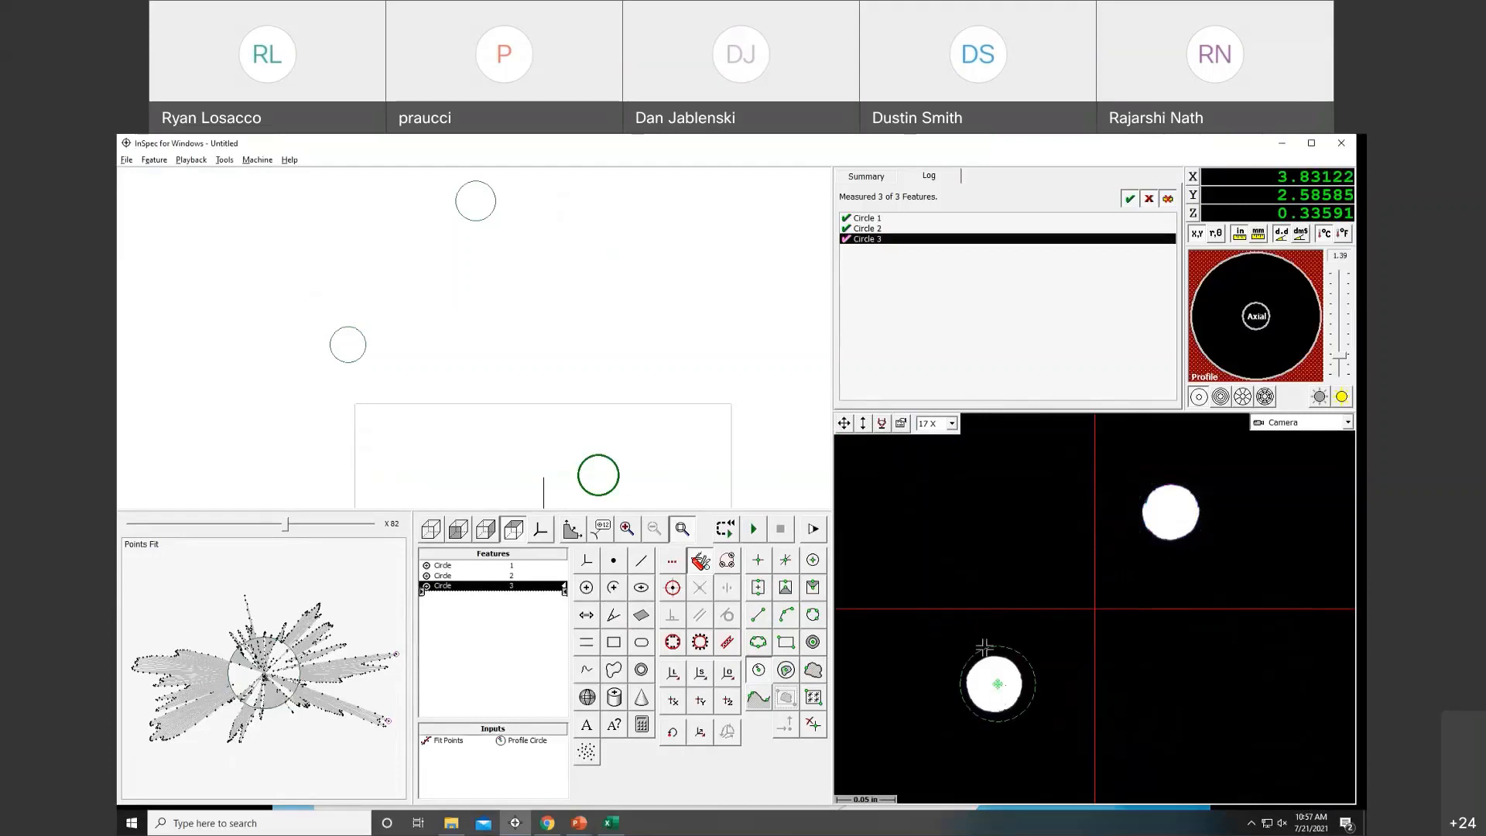
{"action": "left_click_drag", "start_coordinate": [843, 426], "coordinate": [887, 506]}
{"action": "left_click", "coordinate": [1156, 480]}
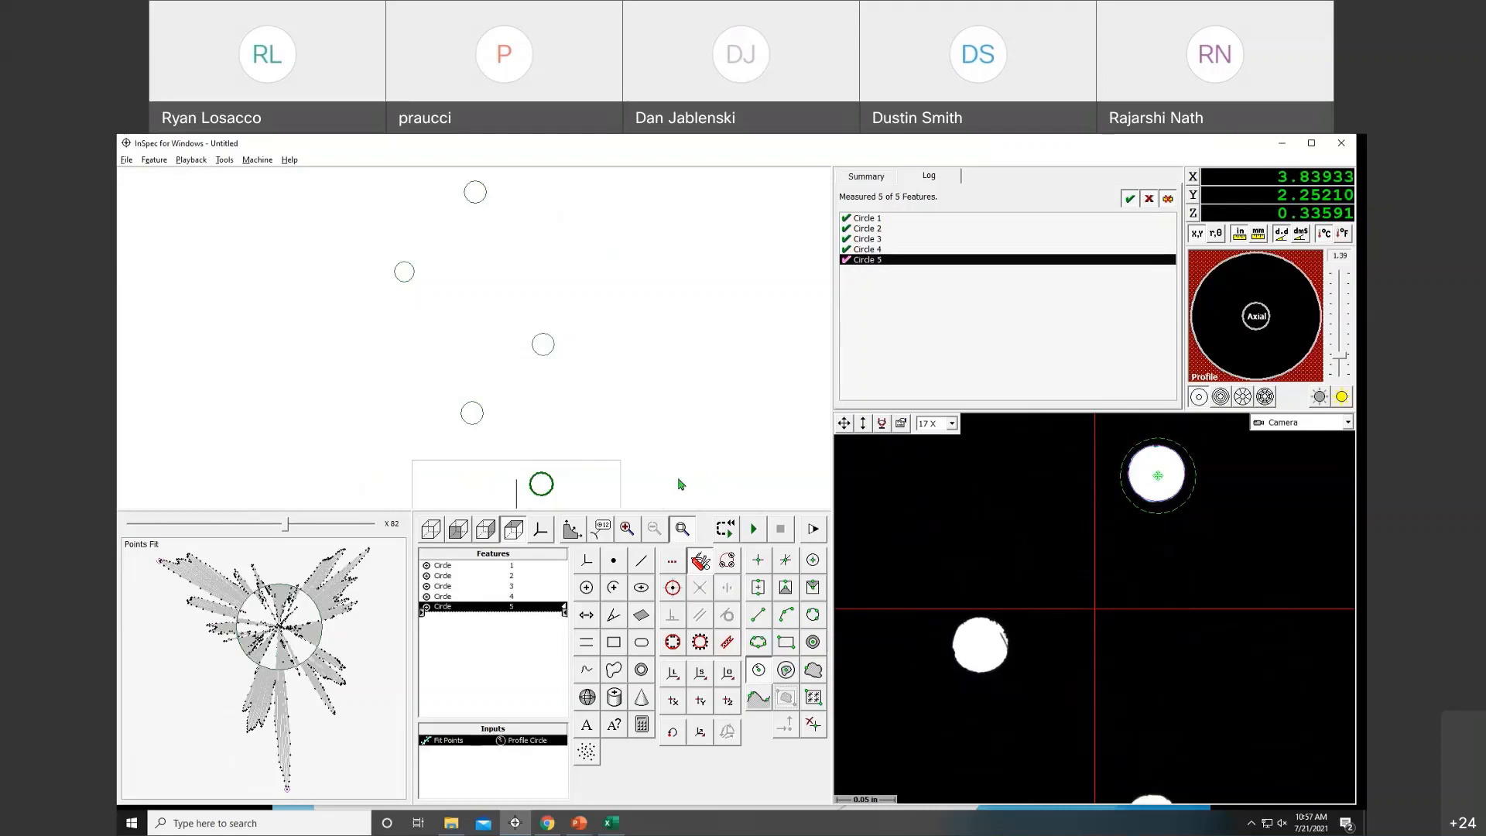
Create a Calculator feature and begin an avg expression with the actual diameter of circle 1.
{"action": "left_click", "coordinate": [641, 726]}
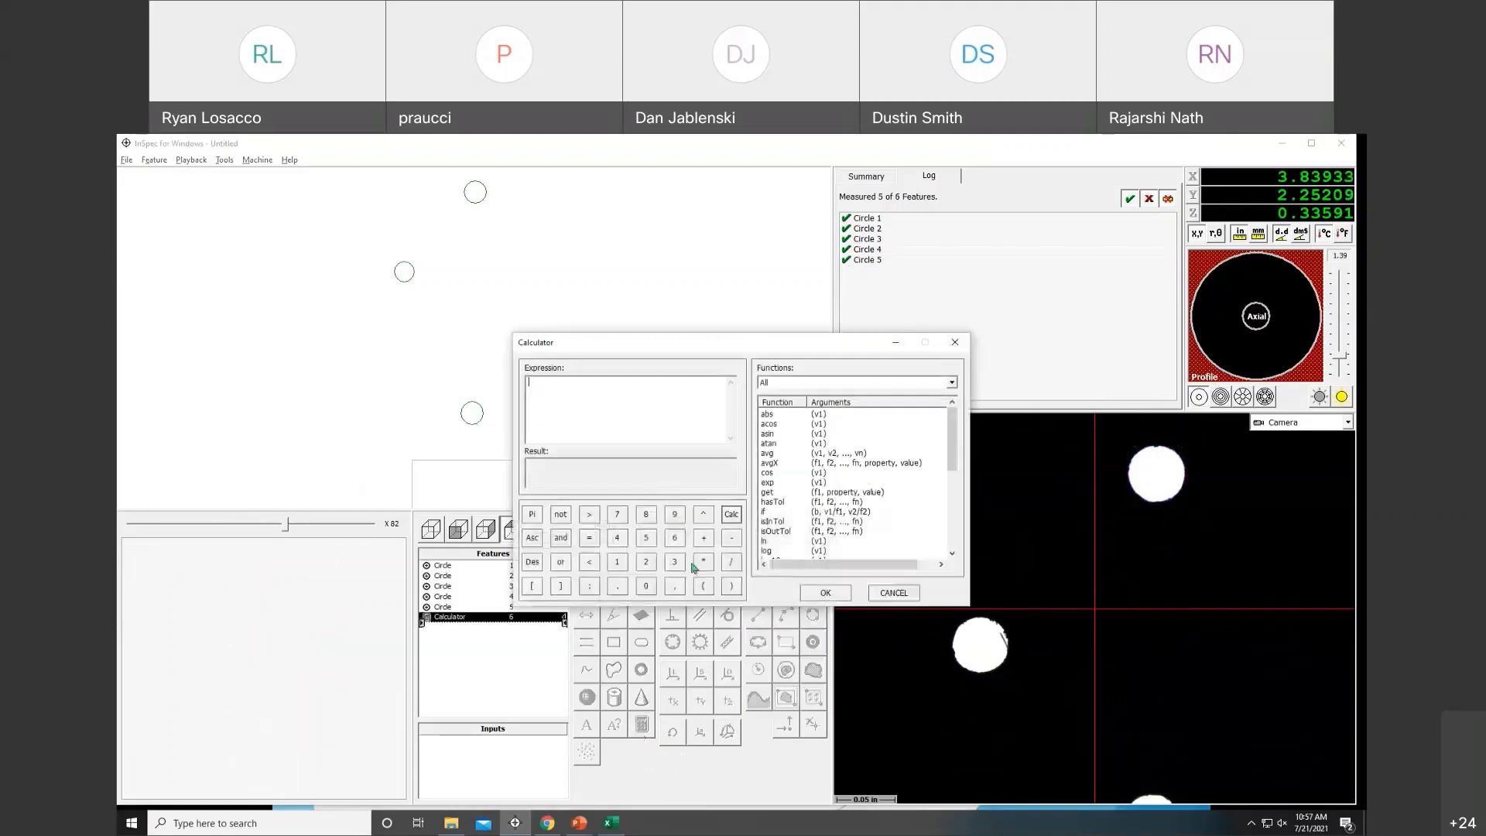
{"action": "left_click_drag", "start_coordinate": [672, 335], "coordinate": [825, 291]}
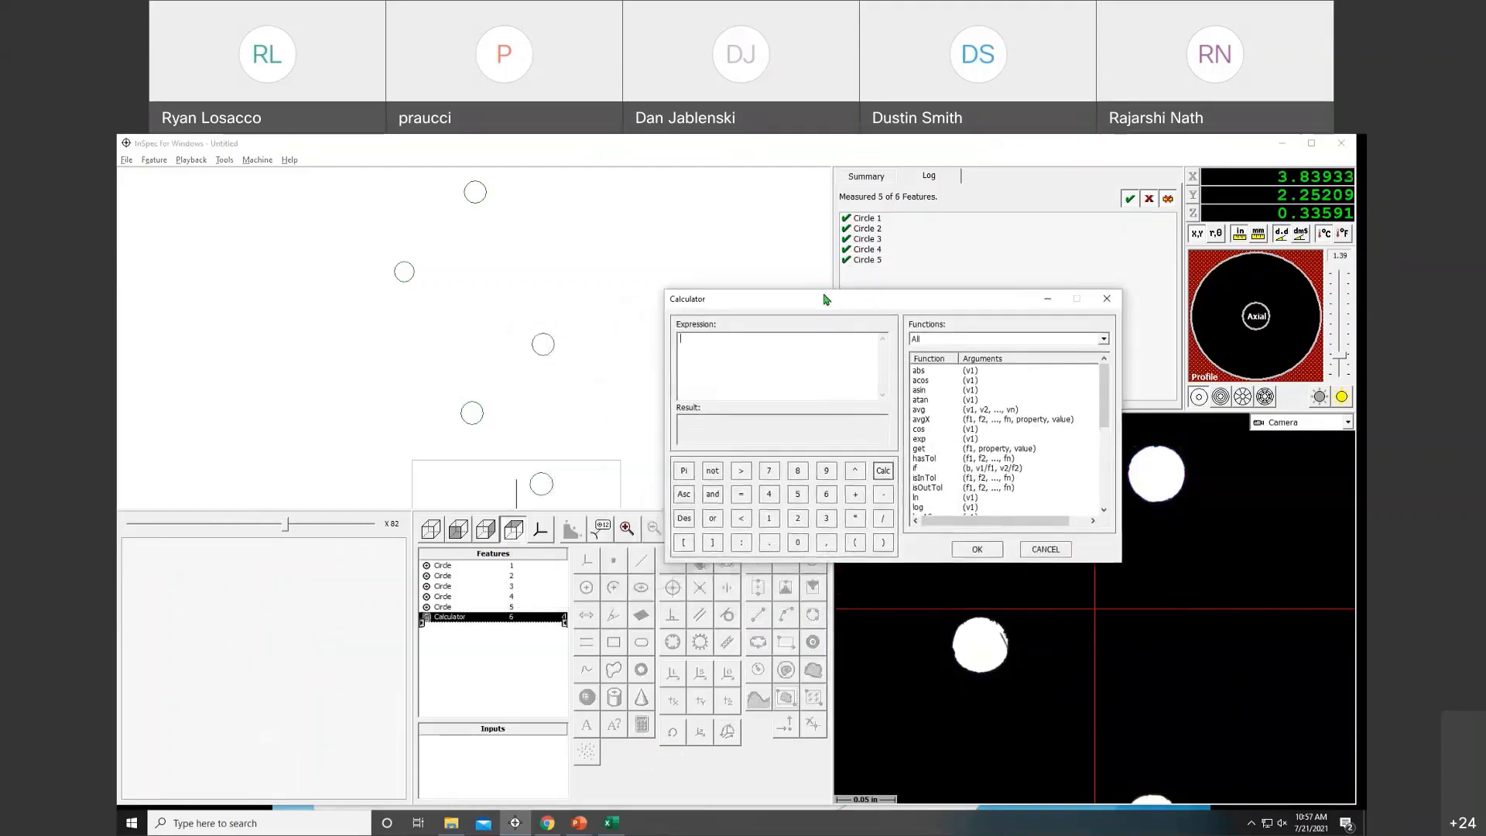
{"action": "double_click", "coordinate": [990, 413]}
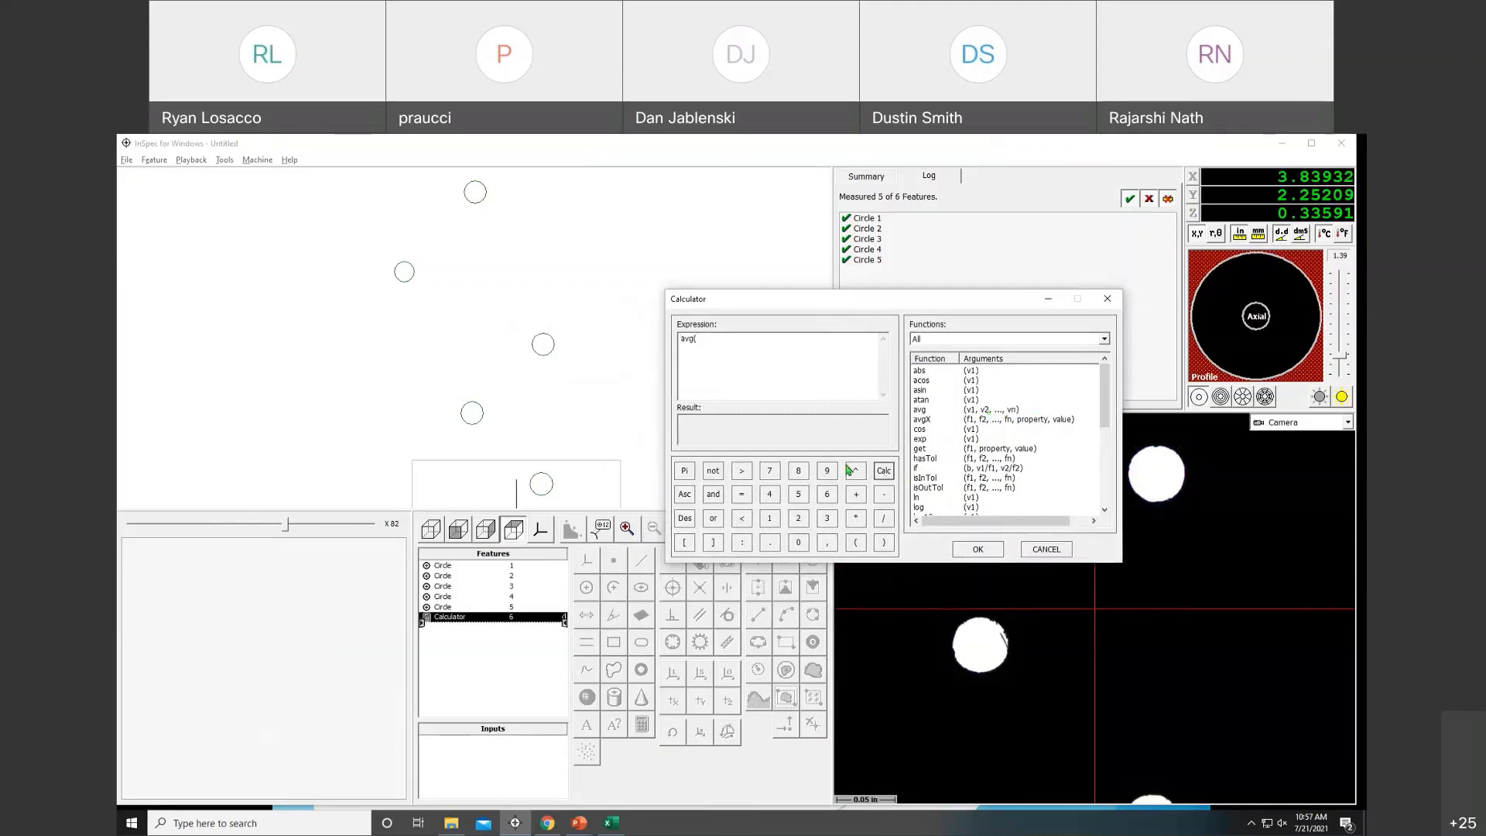
{"action": "left_click", "coordinate": [476, 204]}
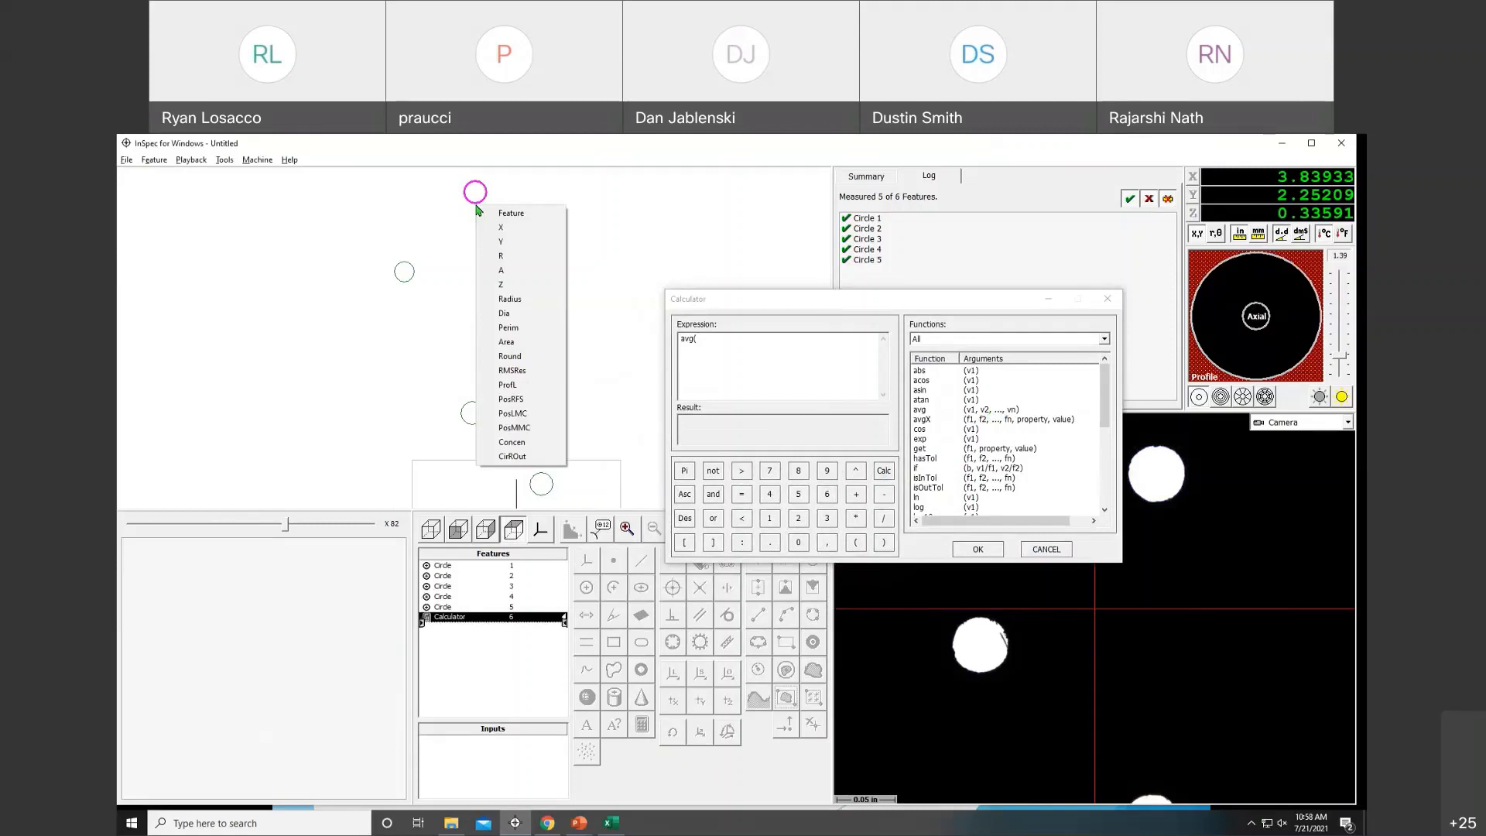
{"action": "left_click", "coordinate": [524, 313]}
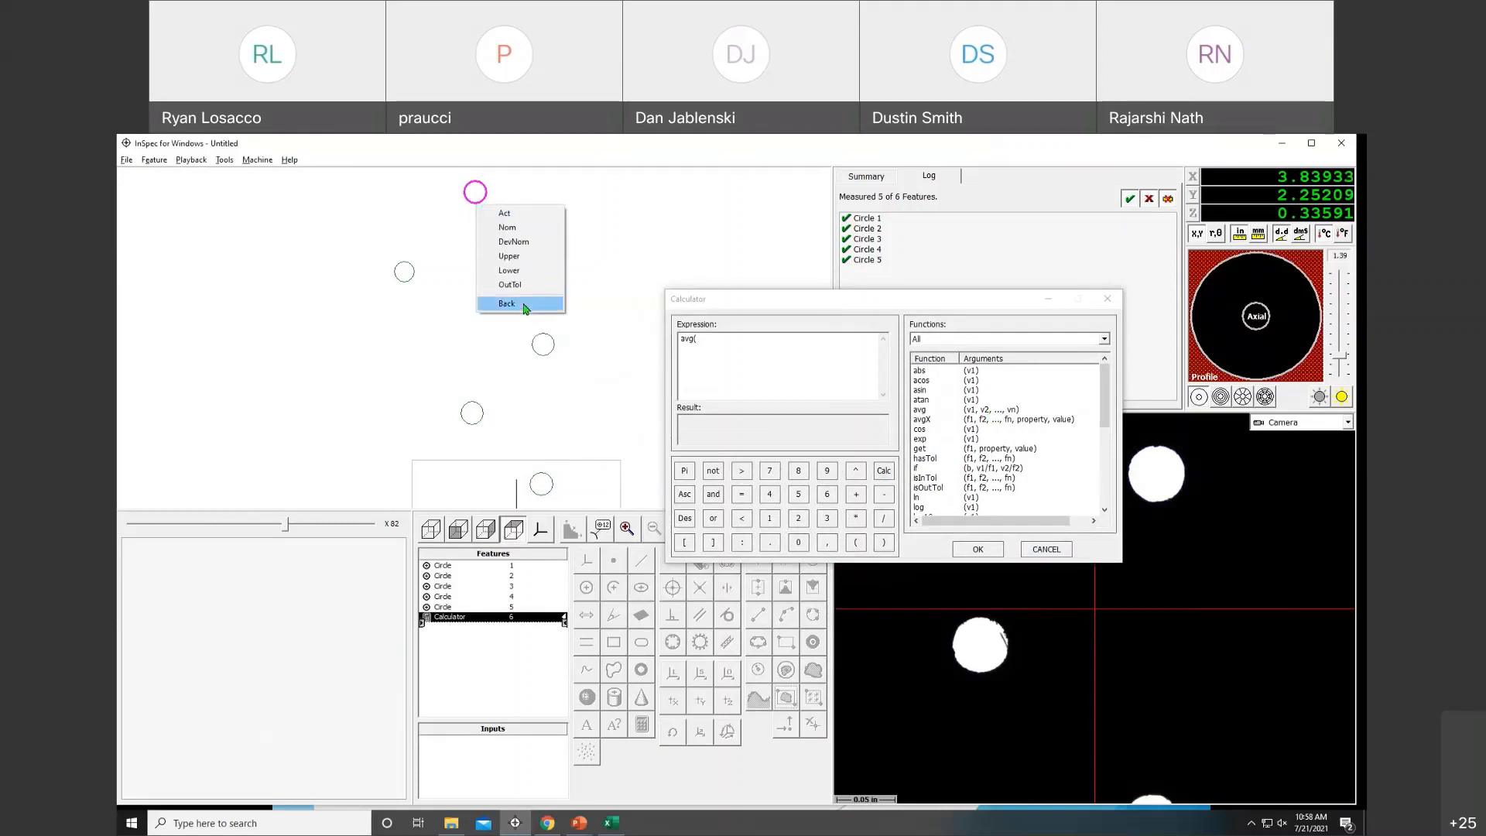
{"action": "left_click", "coordinate": [527, 213]}
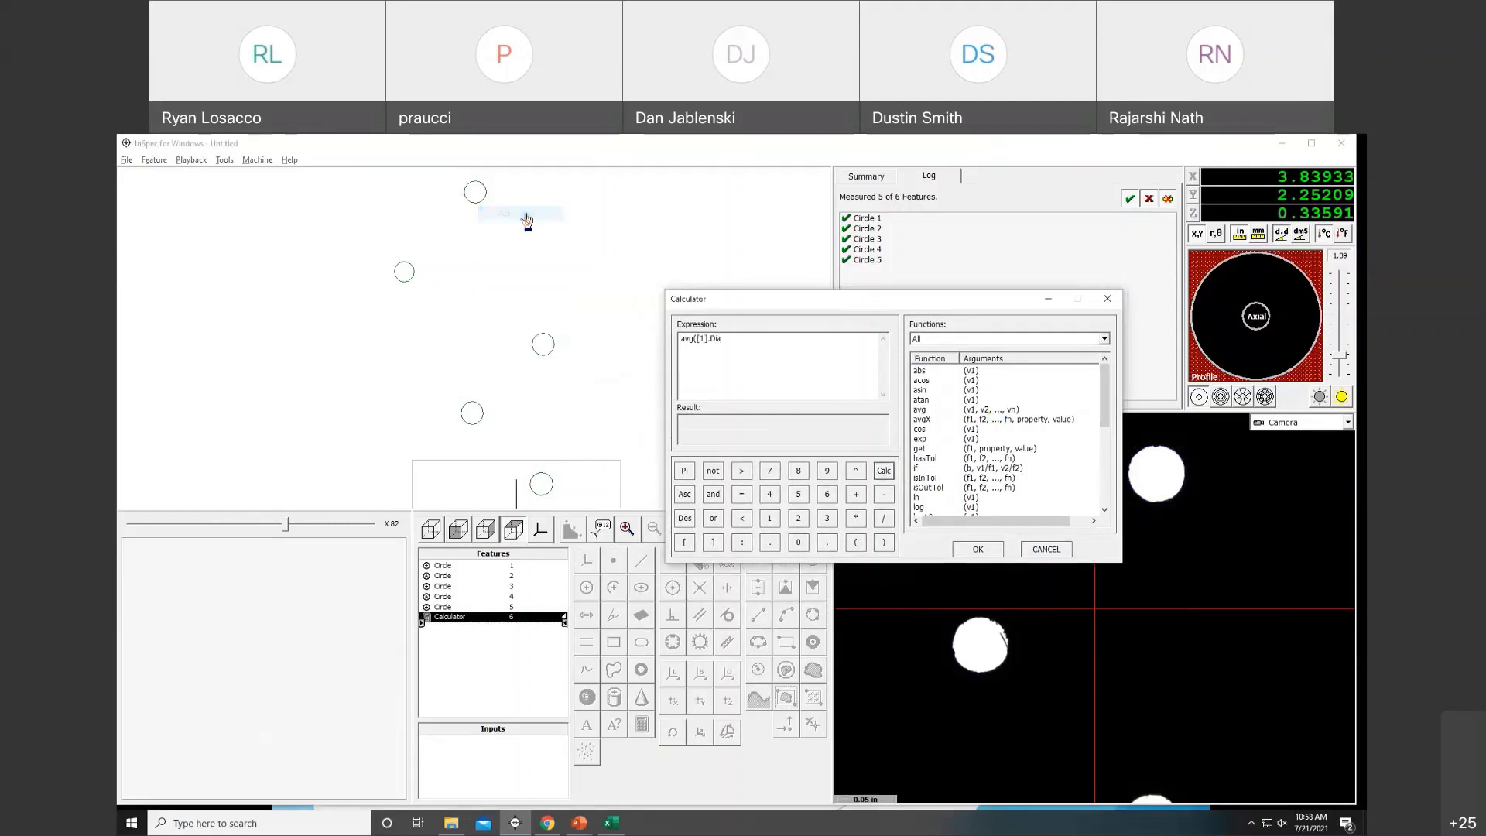
Add the actual diameters of circles 2 and 3 to the avg expression.
{"action": "left_click", "coordinate": [414, 285]}
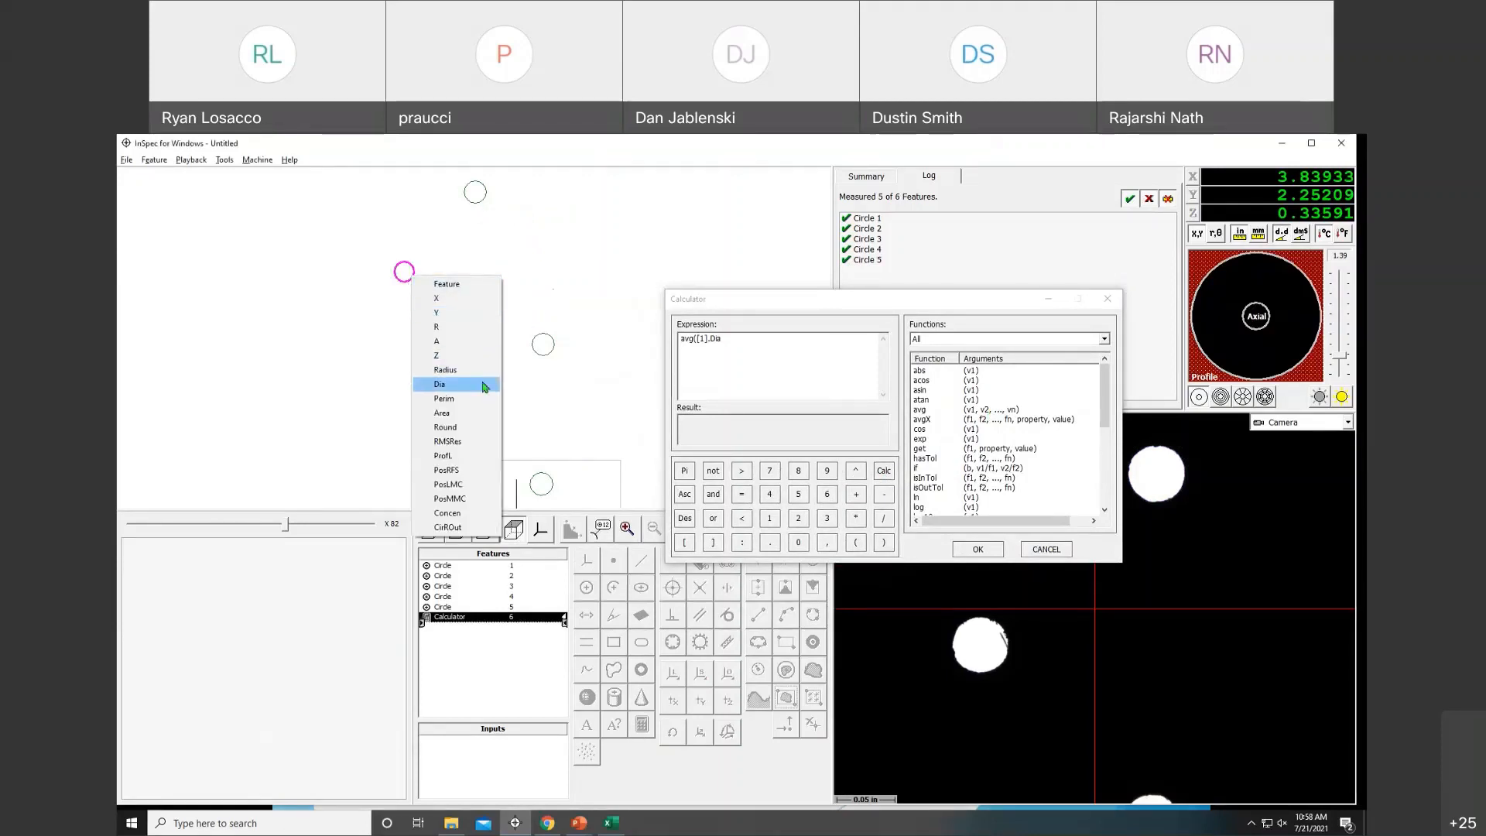
{"action": "left_click", "coordinate": [485, 385]}
{"action": "left_click", "coordinate": [469, 283]}
{"action": "left_click", "coordinate": [536, 357]}
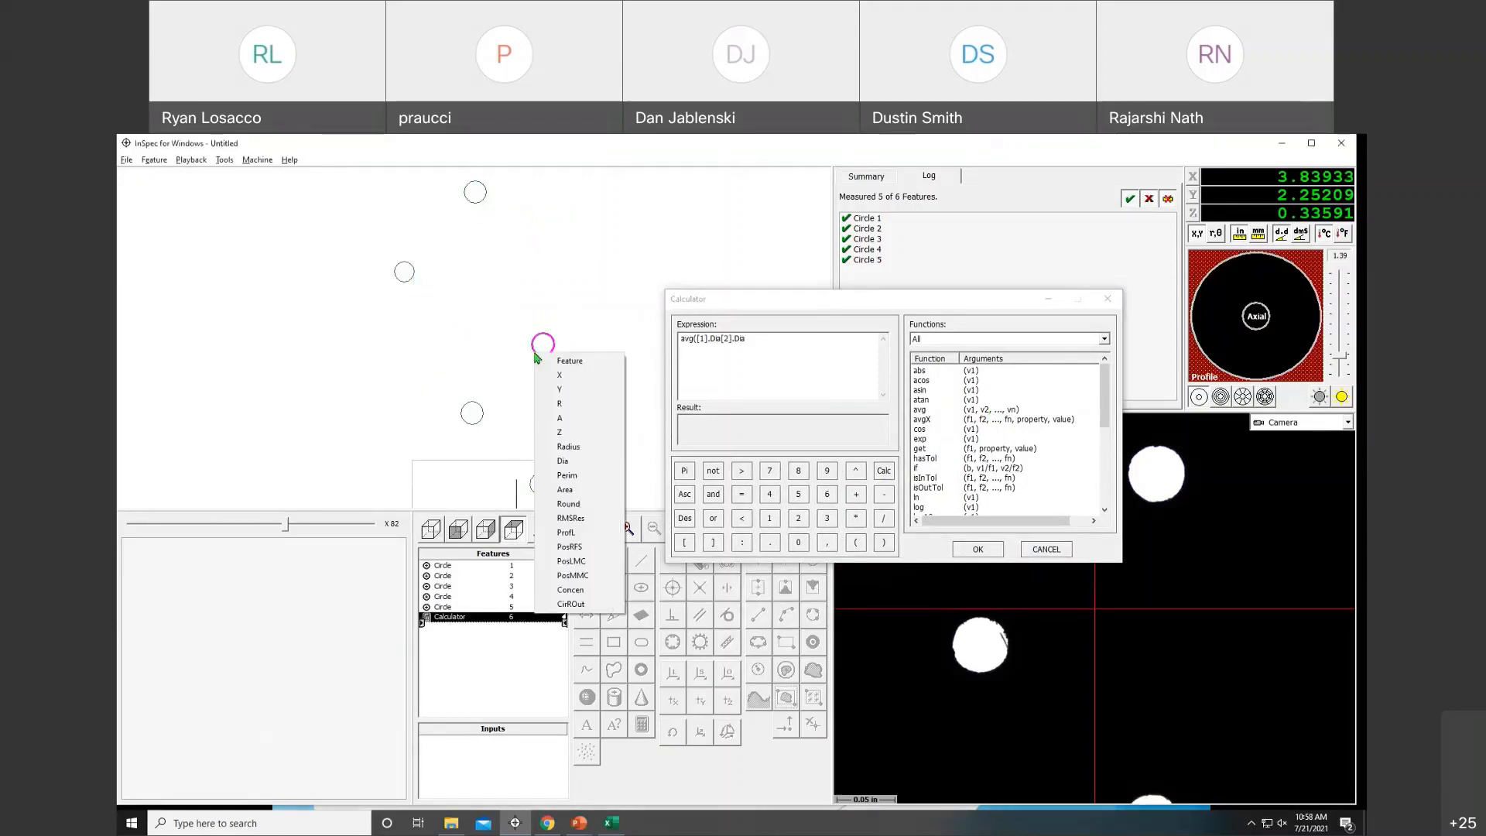
{"action": "left_click", "coordinate": [573, 461]}
{"action": "left_click", "coordinate": [583, 370]}
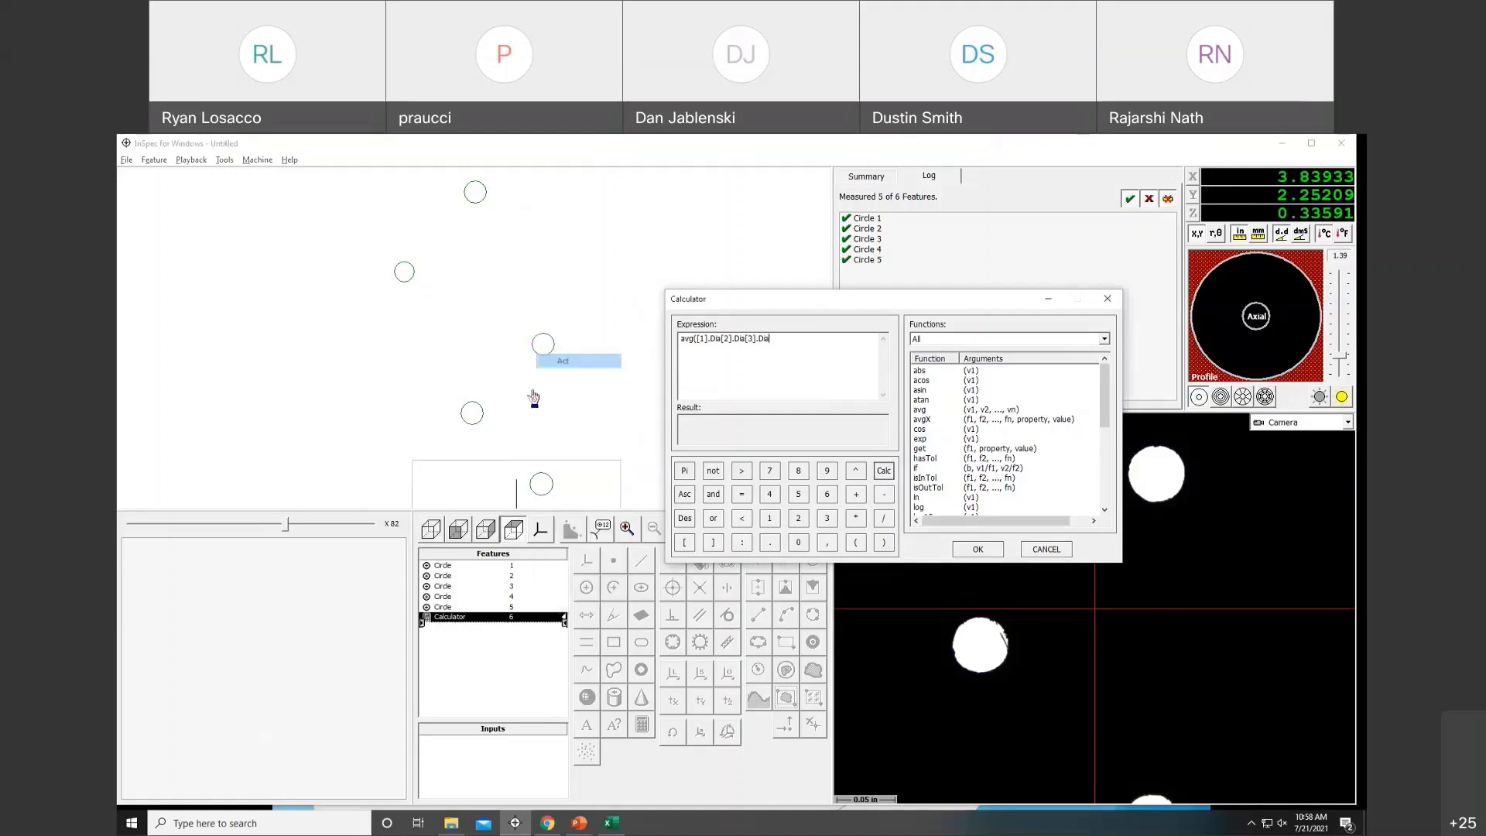
Add the actual diameters of circles 4 and 5 to the avg expression and close its parenthesis.
{"action": "left_click", "coordinate": [483, 416]}
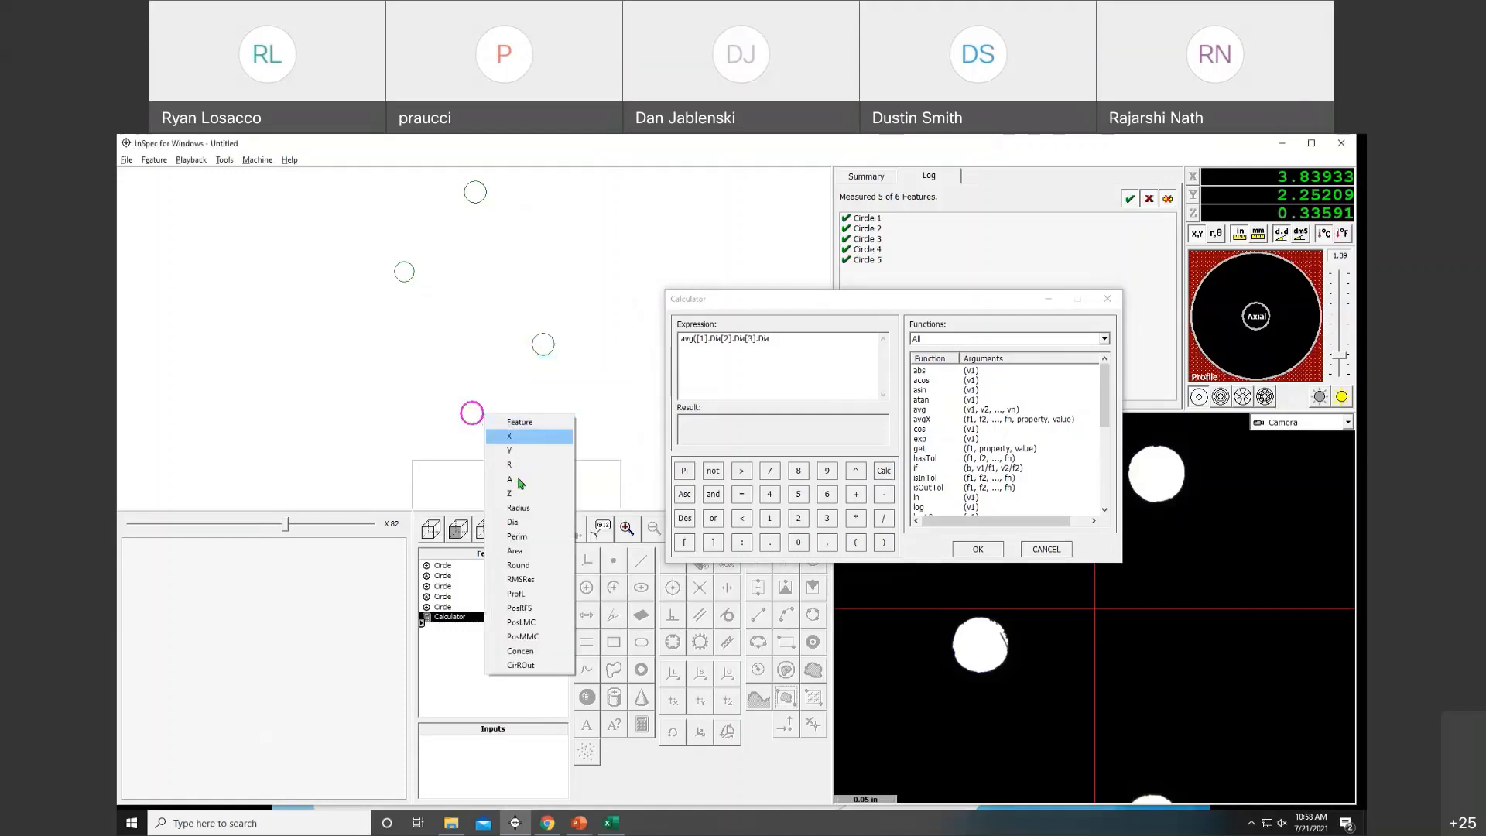
{"action": "left_click", "coordinate": [514, 522]}
{"action": "left_click", "coordinate": [532, 423]}
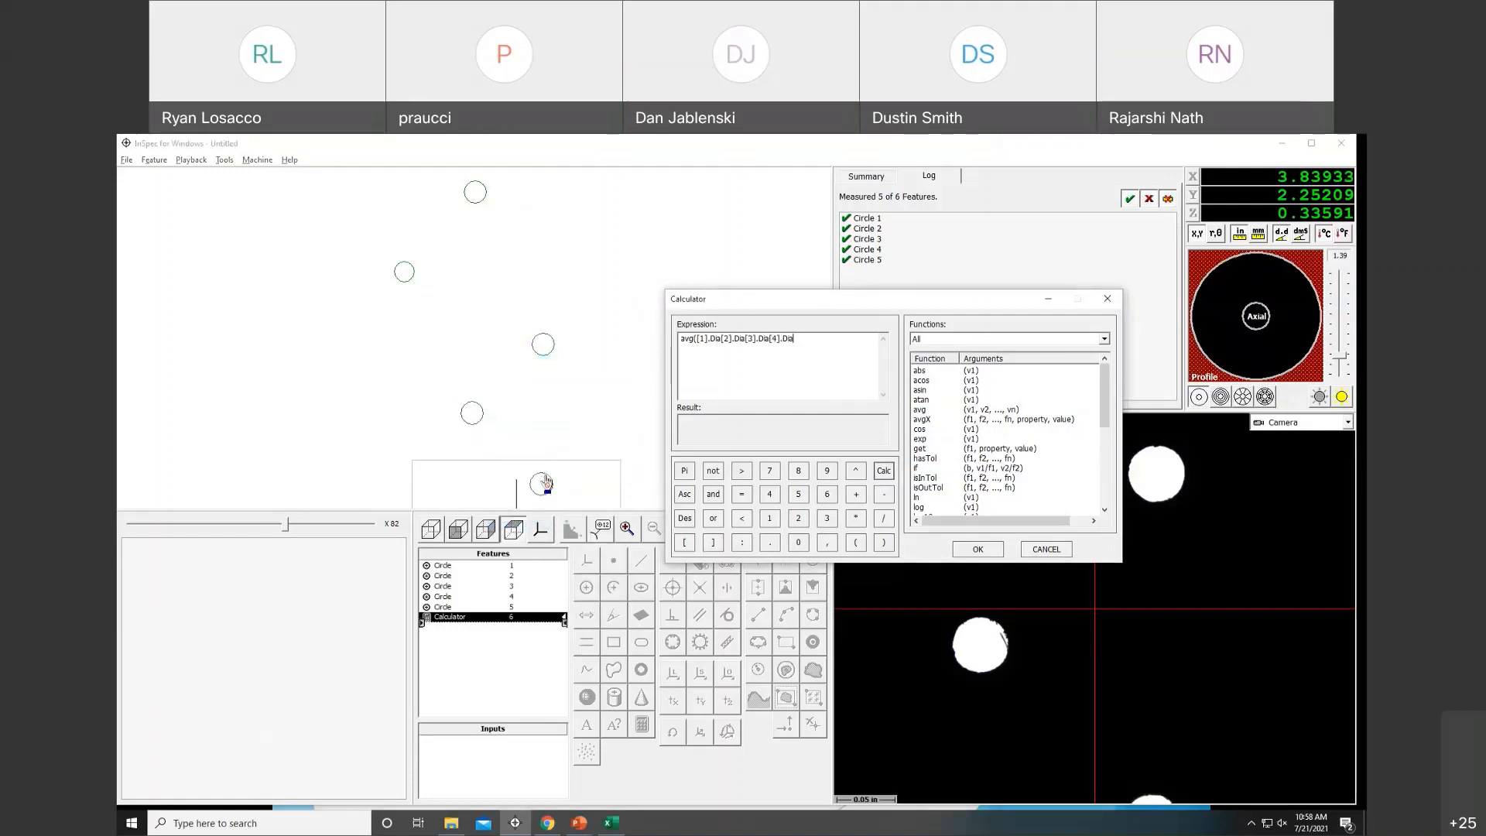
{"action": "left_click", "coordinate": [539, 484]}
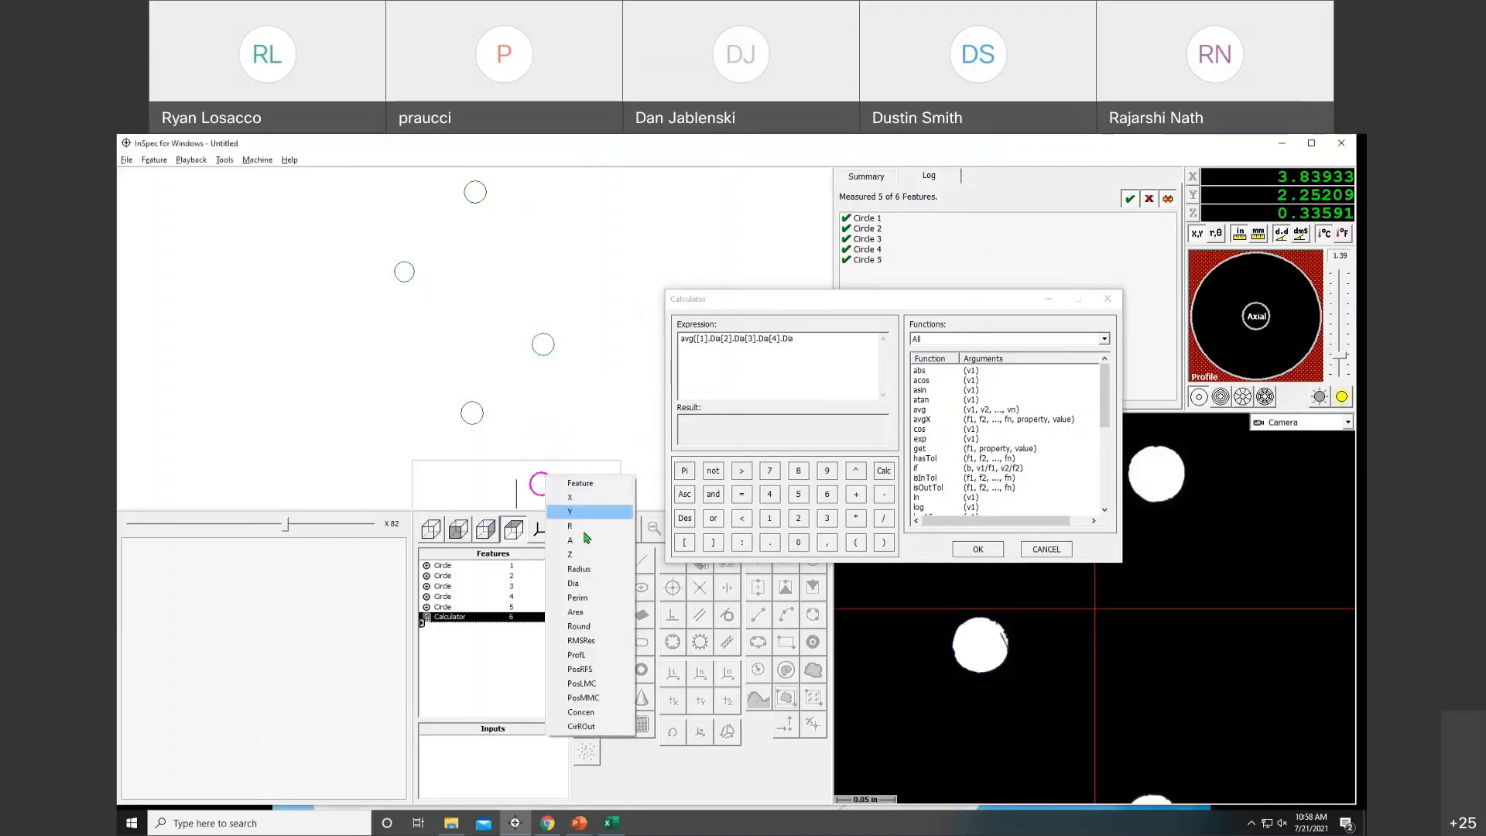
{"action": "left_click", "coordinate": [579, 583]}
{"action": "left_click", "coordinate": [612, 485]}
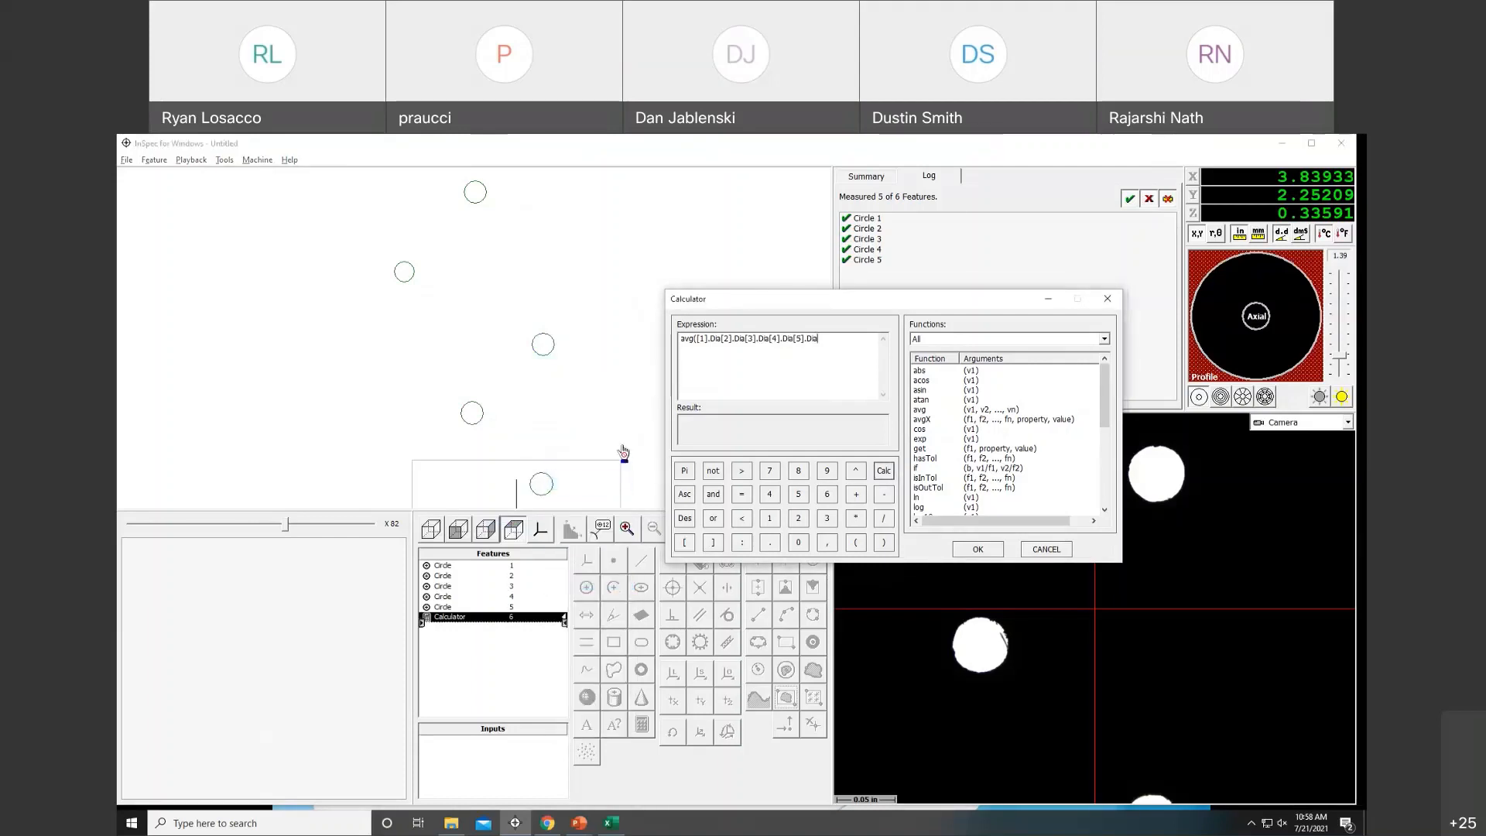
{"action": "type", "text": ")"}
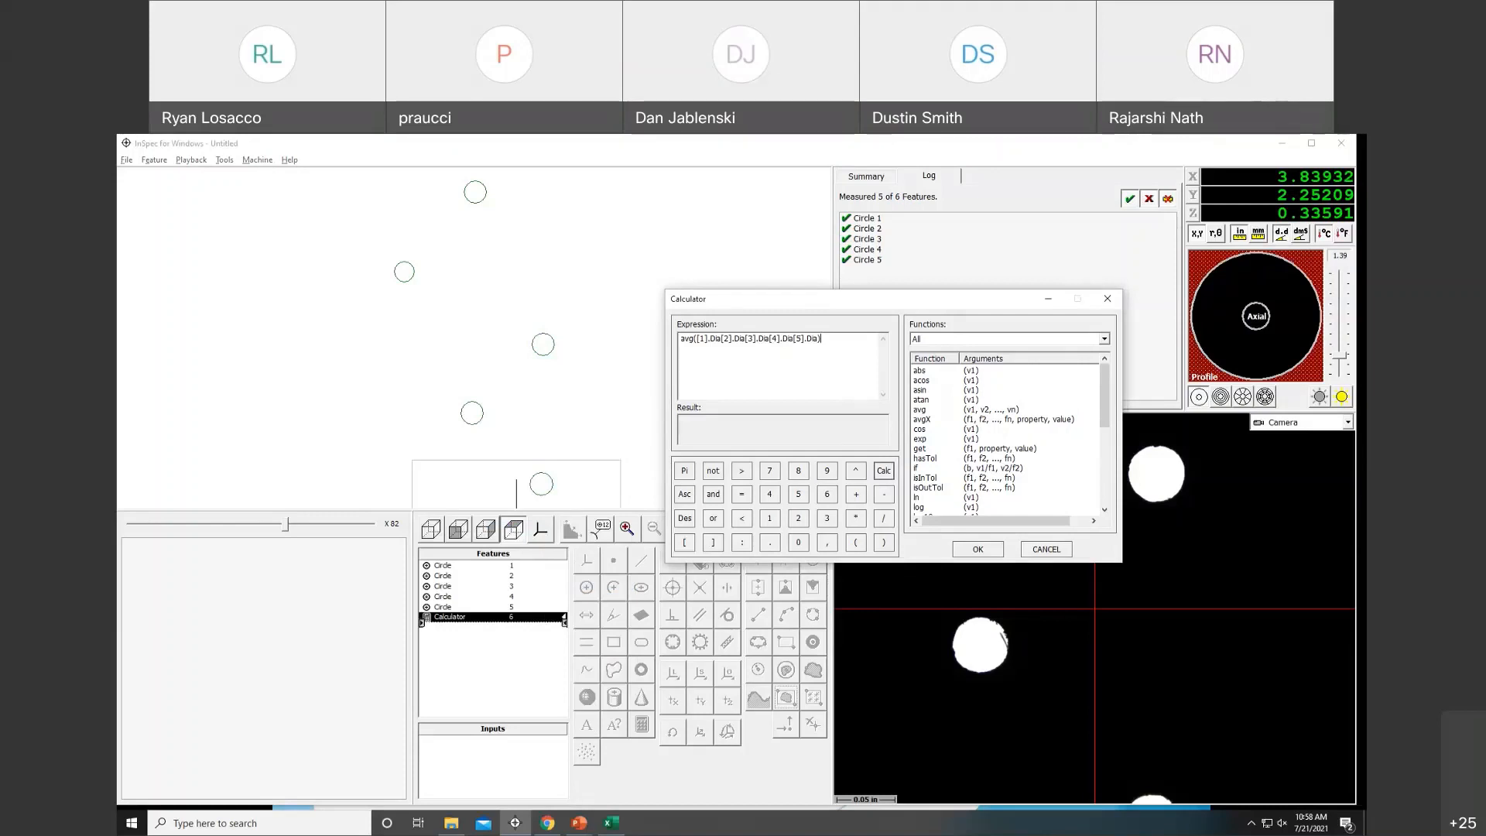
Separate the five diameters in the avg expression with commas and calculate the average.
{"action": "left_click", "coordinate": [884, 471]}
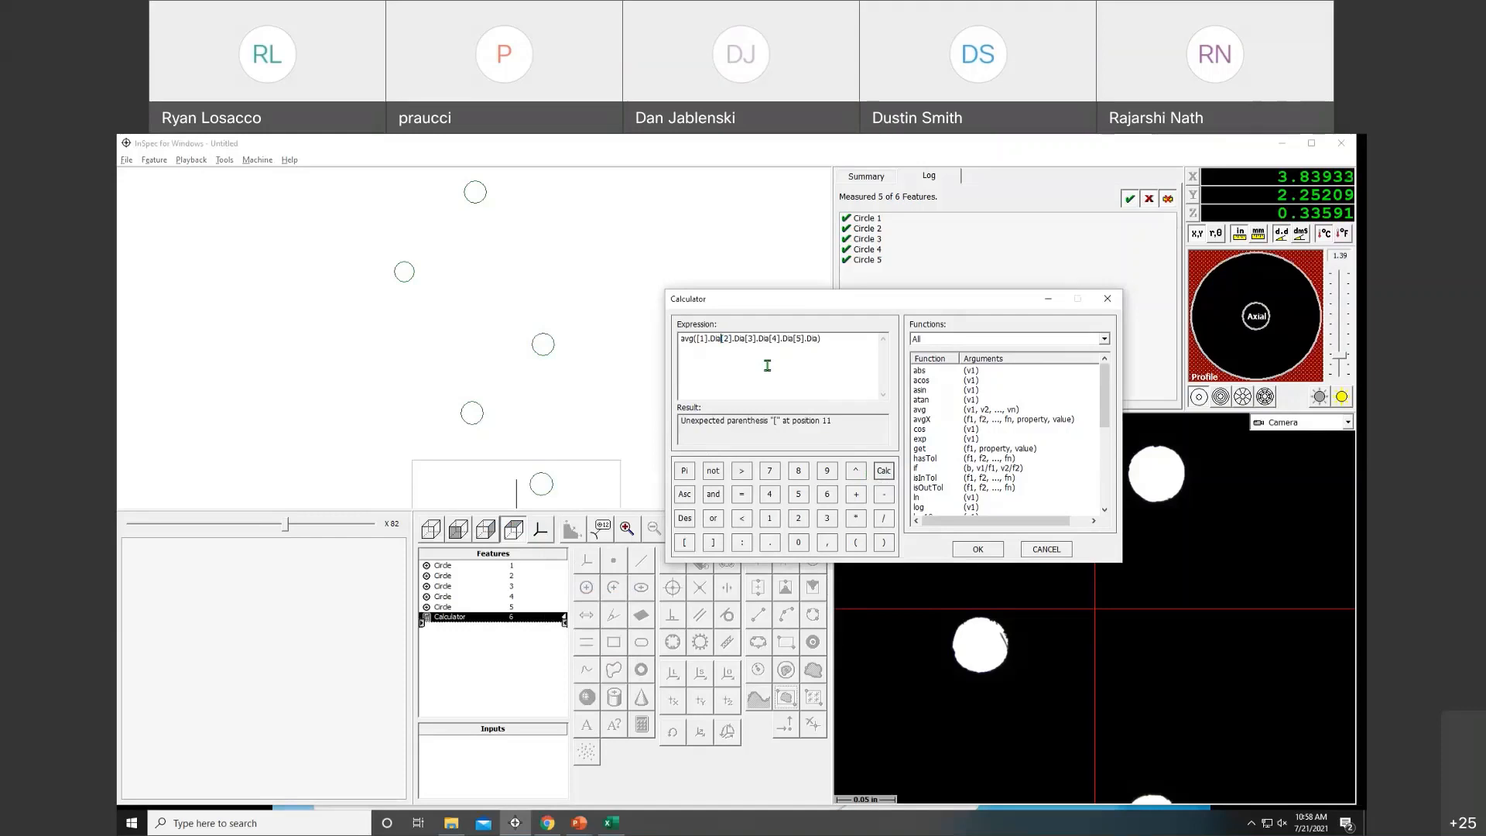
{"action": "type", "text": ","}
{"action": "key", "text": "Right"}
{"action": "key", "text": "Right"}
{"action": "type", "text": ","}
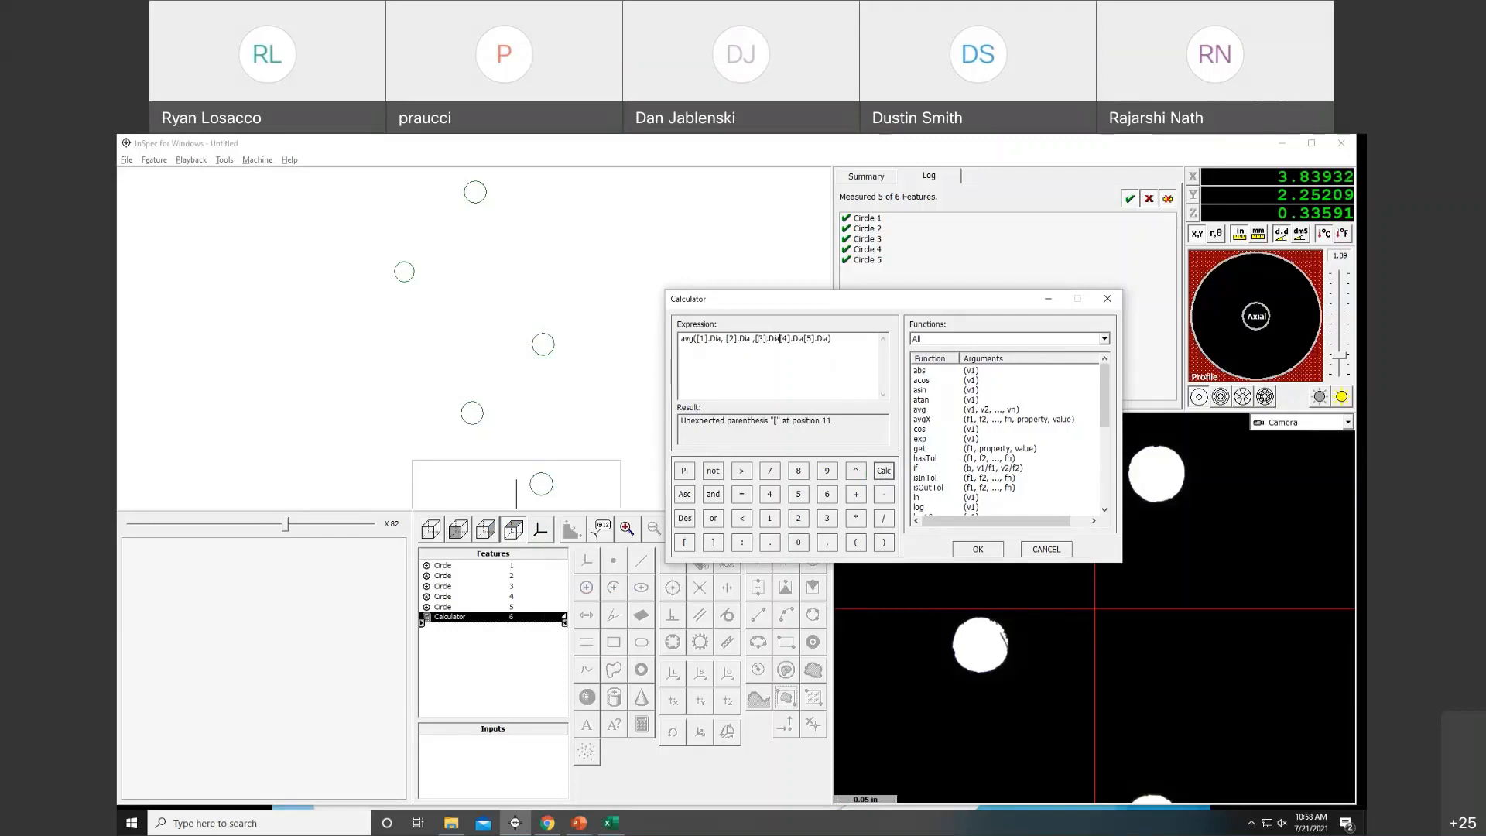
{"action": "type", "text": " ,"}
{"action": "type", "text": " ,"}
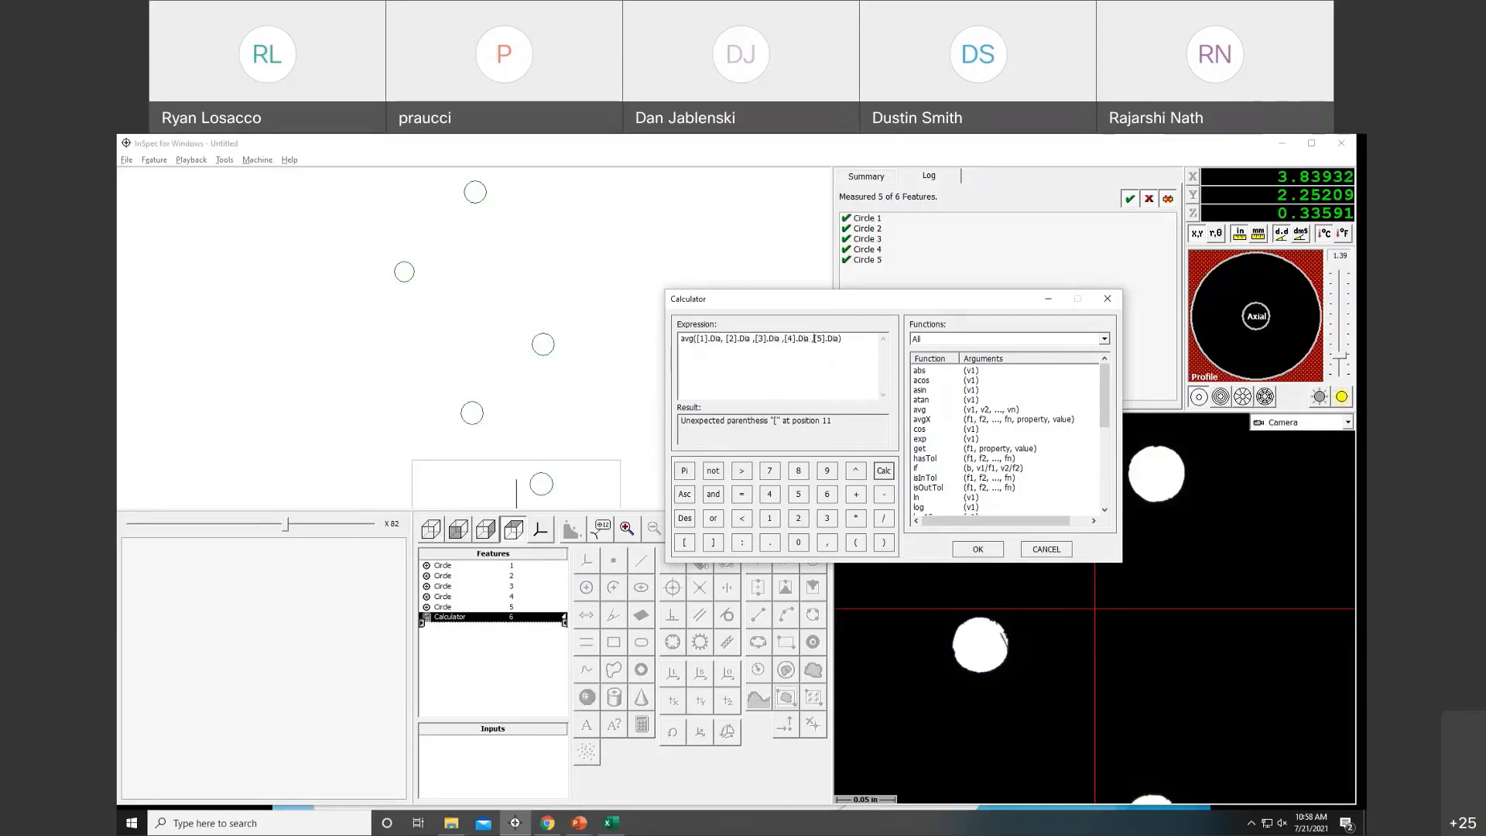
{"action": "left_click", "coordinate": [883, 472]}
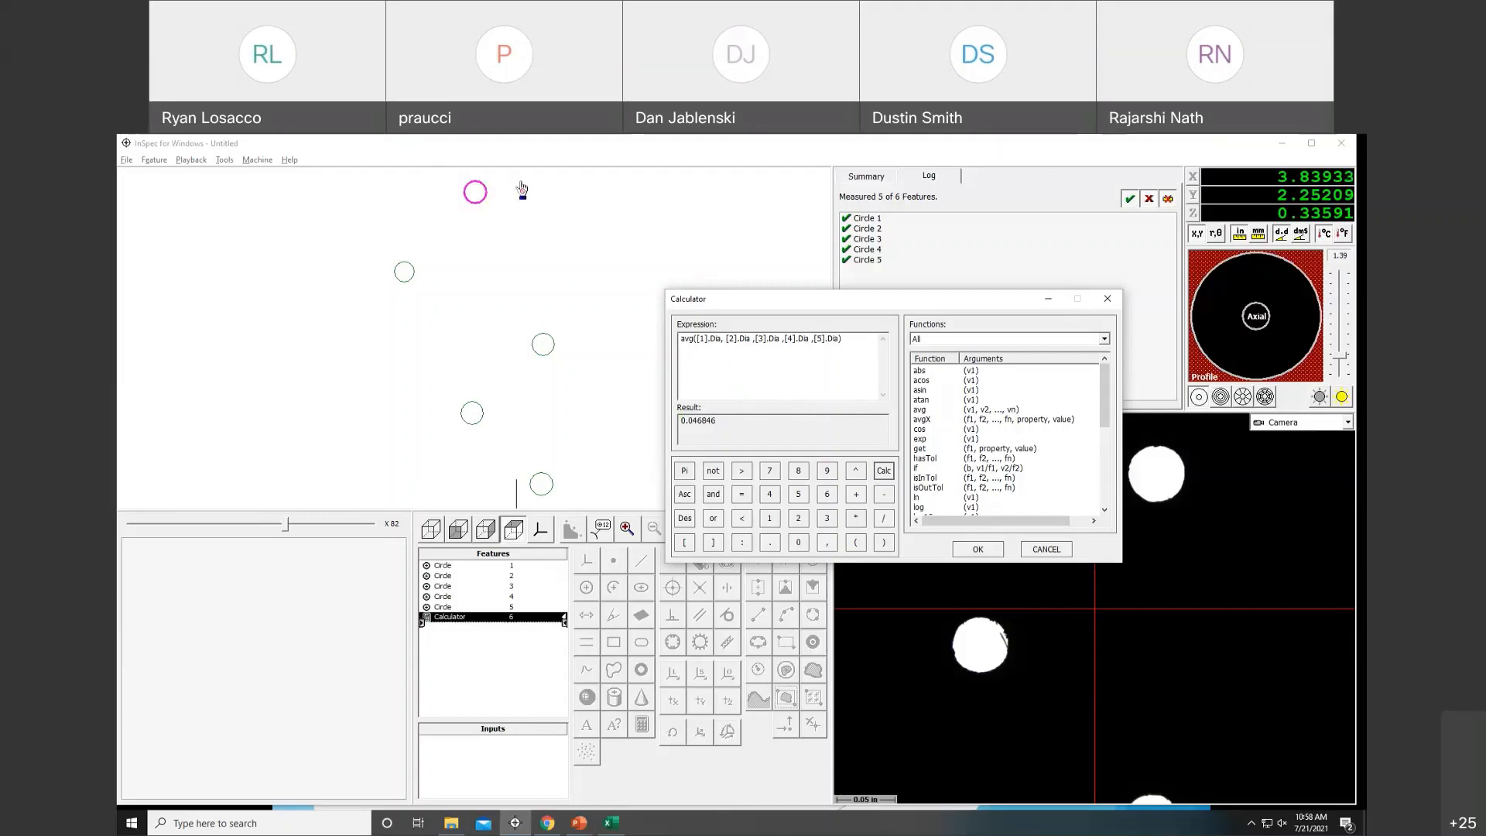
Copy the five-diameter argument list with its closing parenthesis and accept the average calculator.
{"action": "left_click_drag", "start_coordinate": [854, 345], "coordinate": [698, 349]}
{"action": "key", "text": "ctrl+c"}
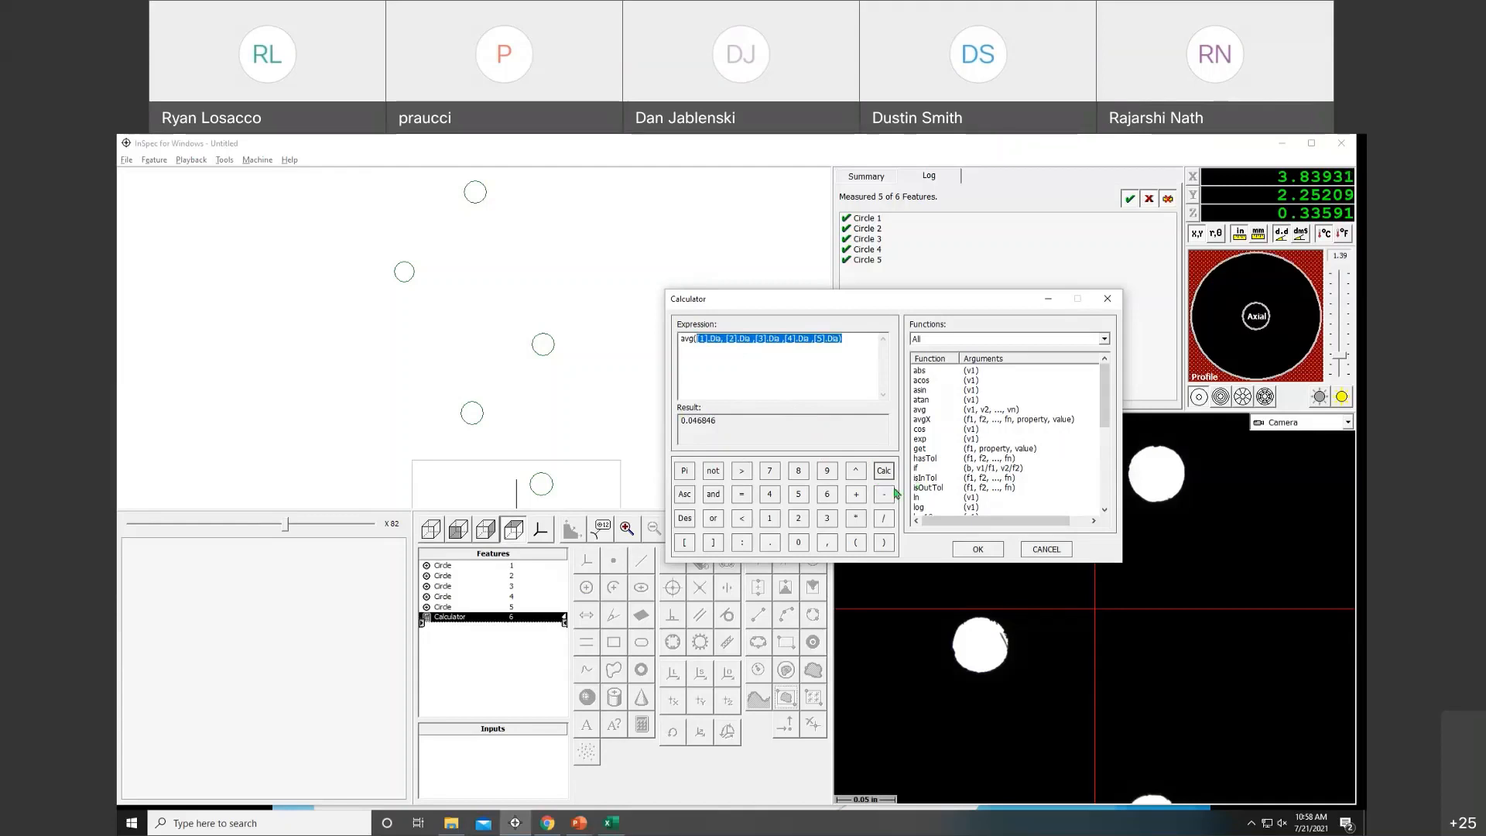
{"action": "left_click", "coordinate": [975, 550]}
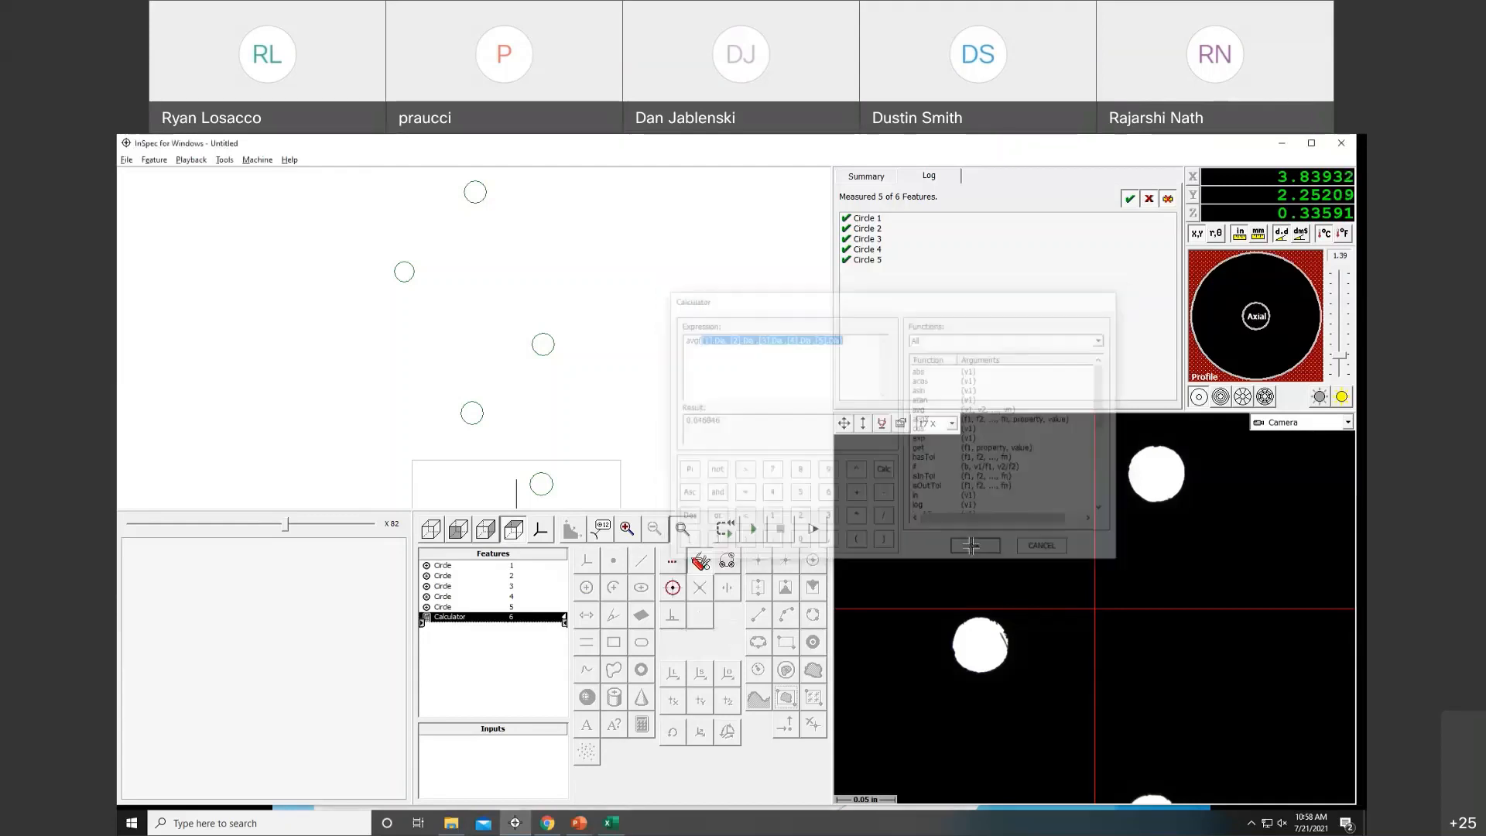
Create a second Calculator feature with the max function and the copied diameter list, calculate it and accept it.
{"action": "left_click", "coordinate": [641, 725]}
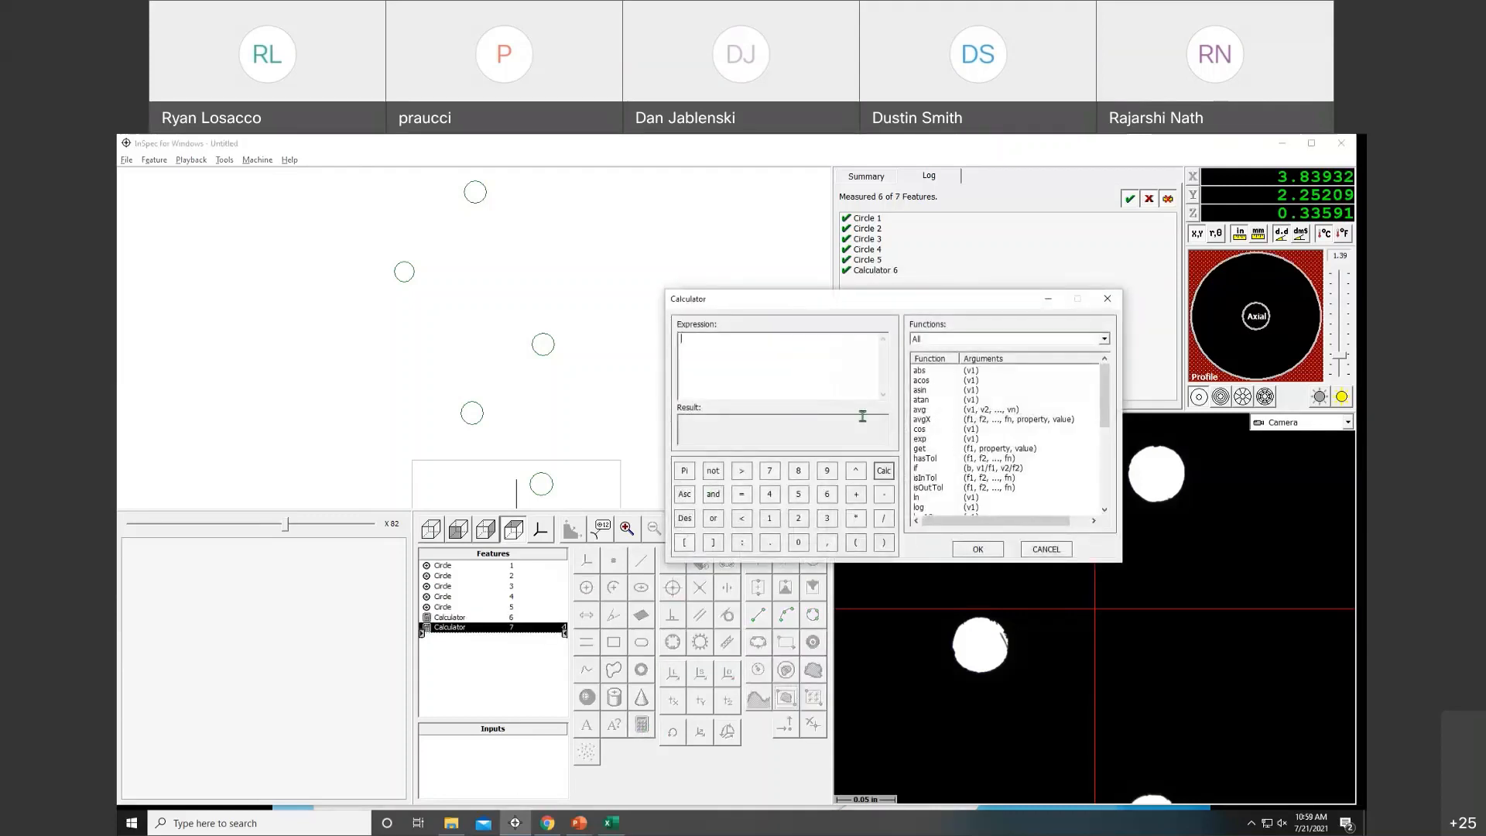
{"action": "scroll", "coordinate": [979, 457], "scroll_direction": "down", "scroll_amount": 2}
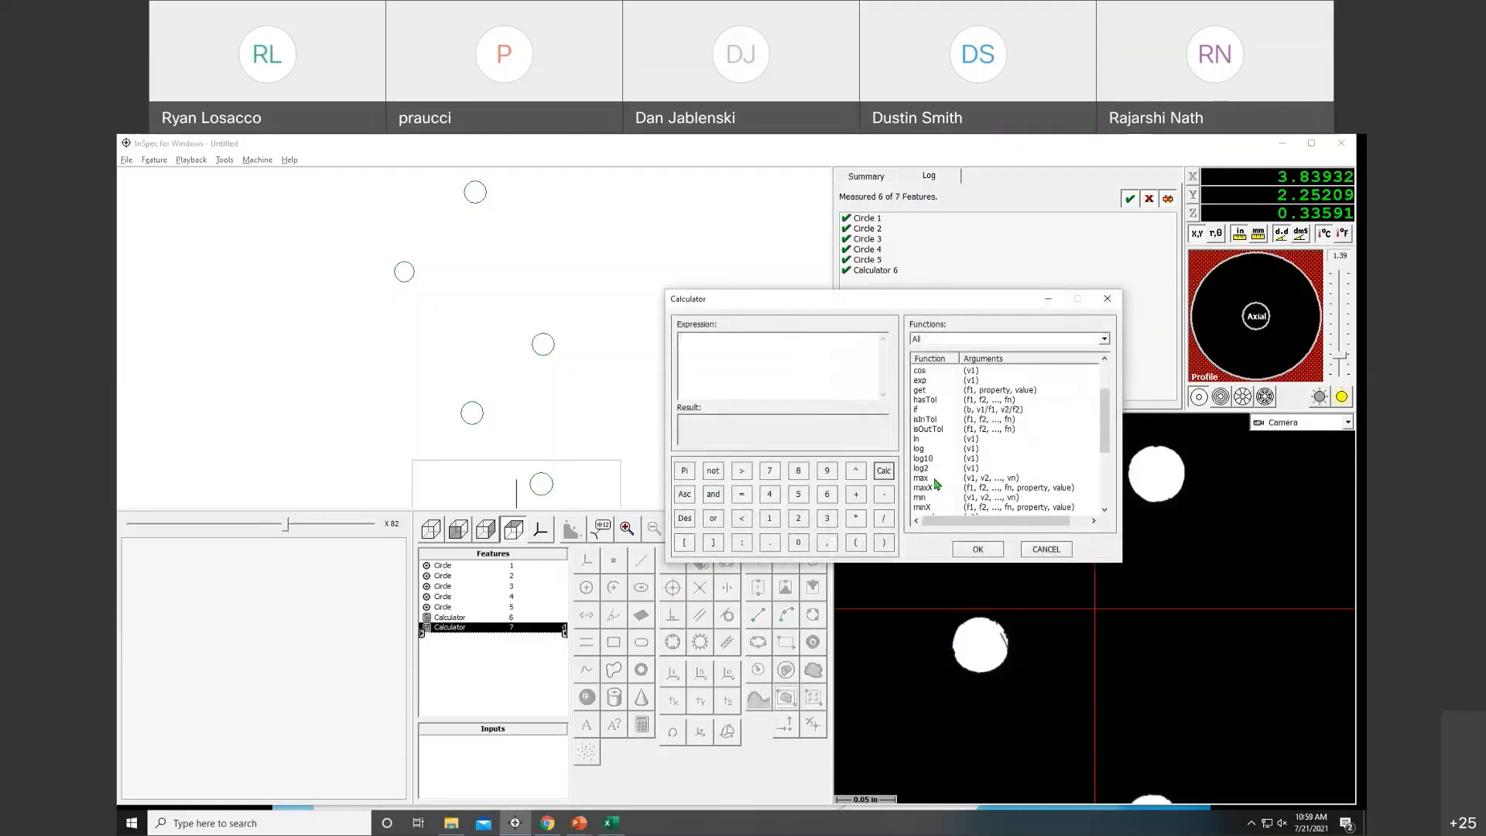
{"action": "double_click", "coordinate": [938, 480]}
{"action": "key", "text": "ctrl+v"}
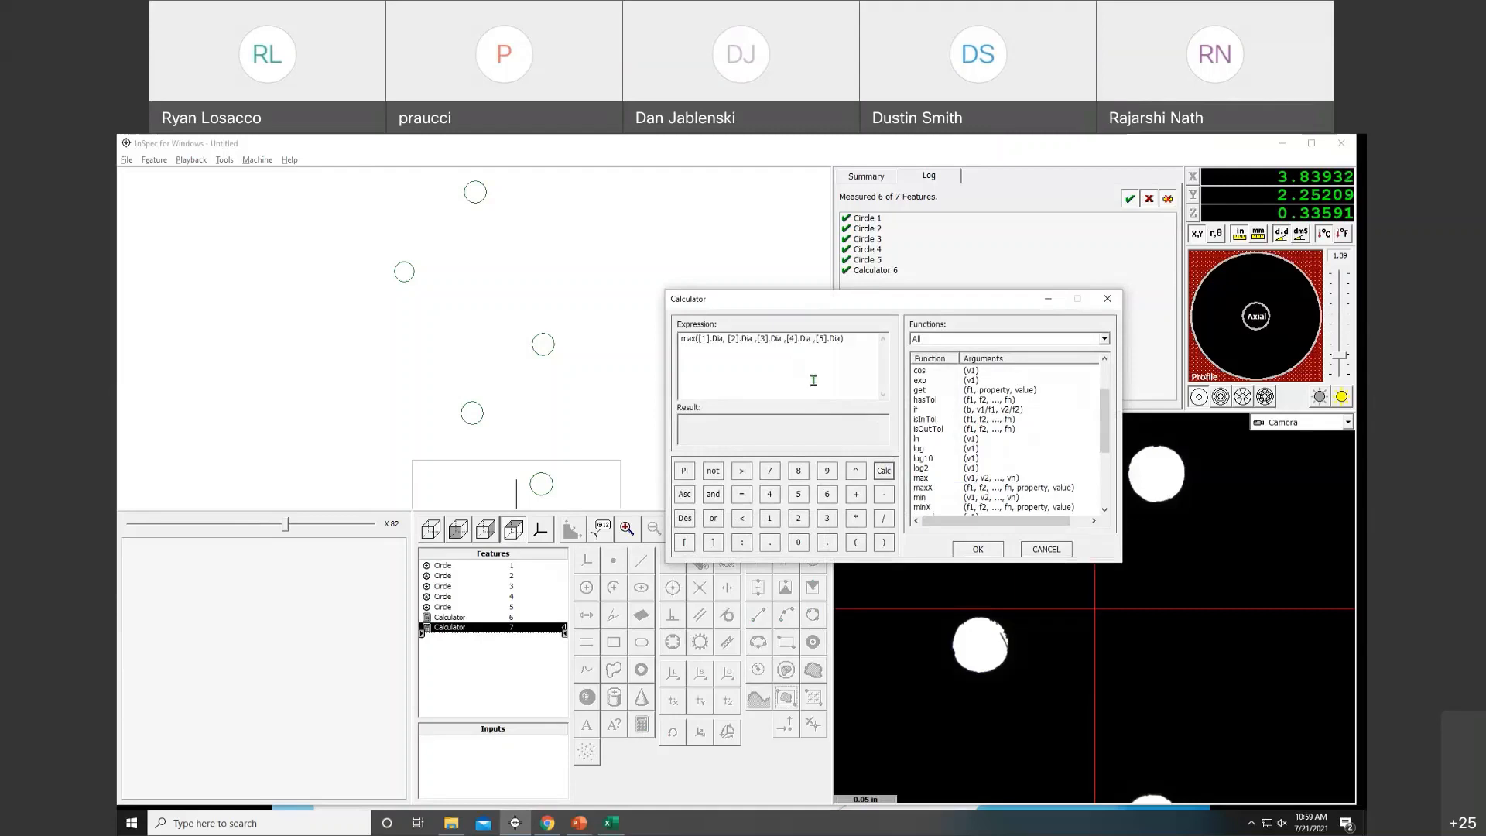
{"action": "left_click", "coordinate": [883, 471]}
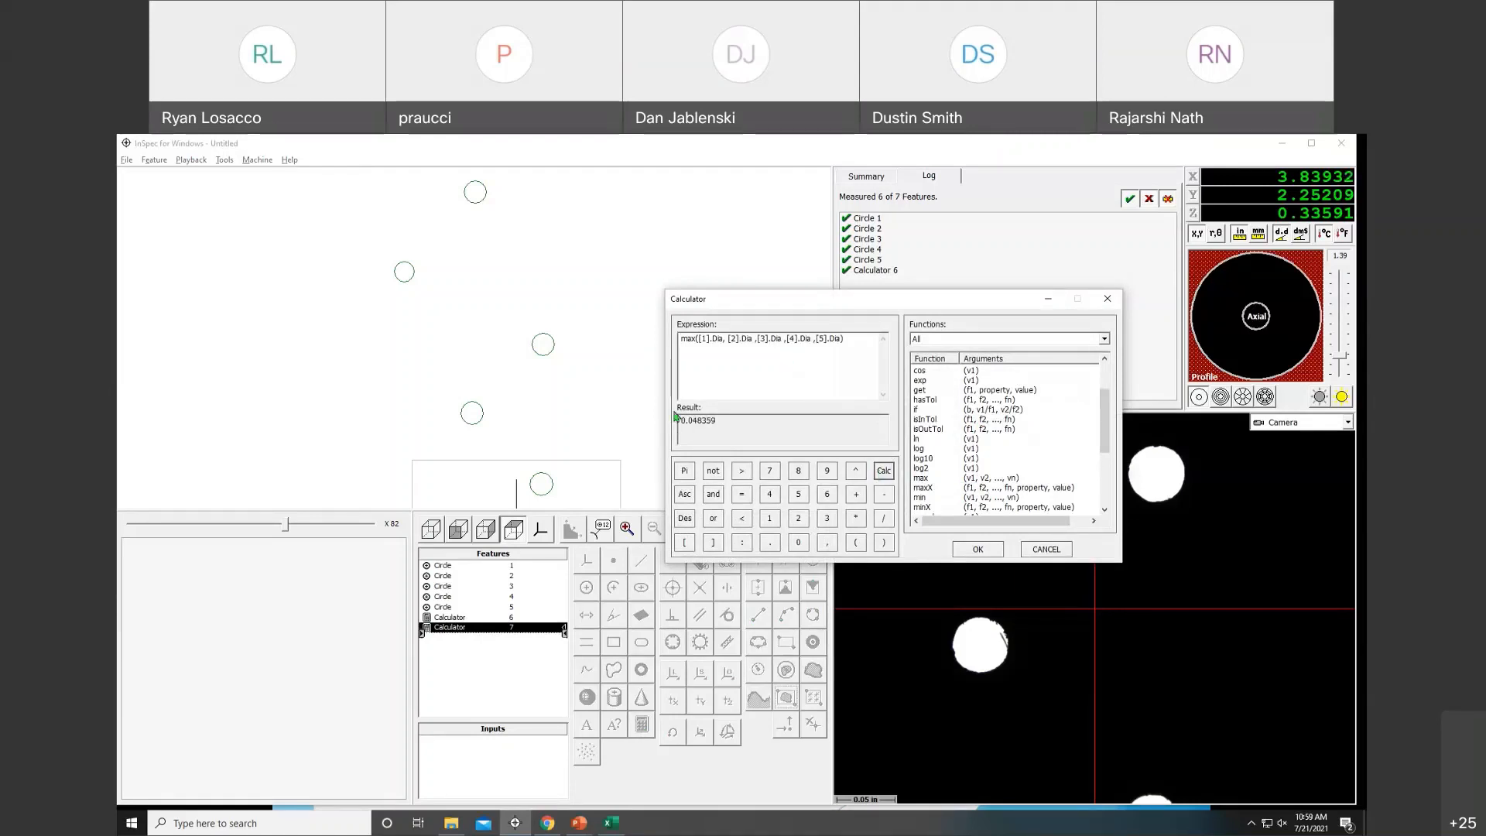
{"action": "left_click", "coordinate": [972, 548]}
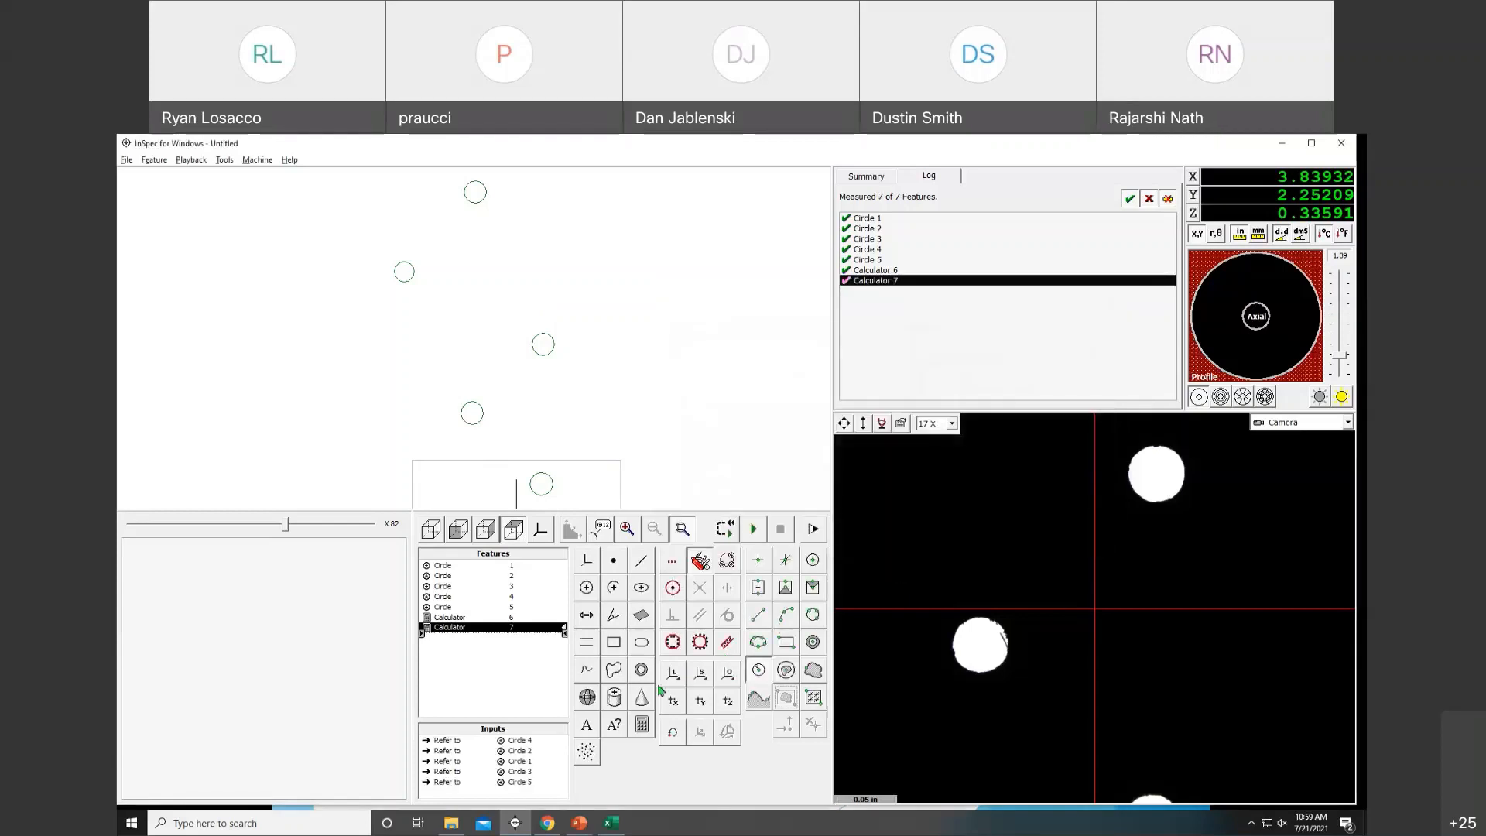
Create a third Calculator feature with the min function and the copied five-diameter list, calculate it and accept it.
{"action": "left_click", "coordinate": [642, 725]}
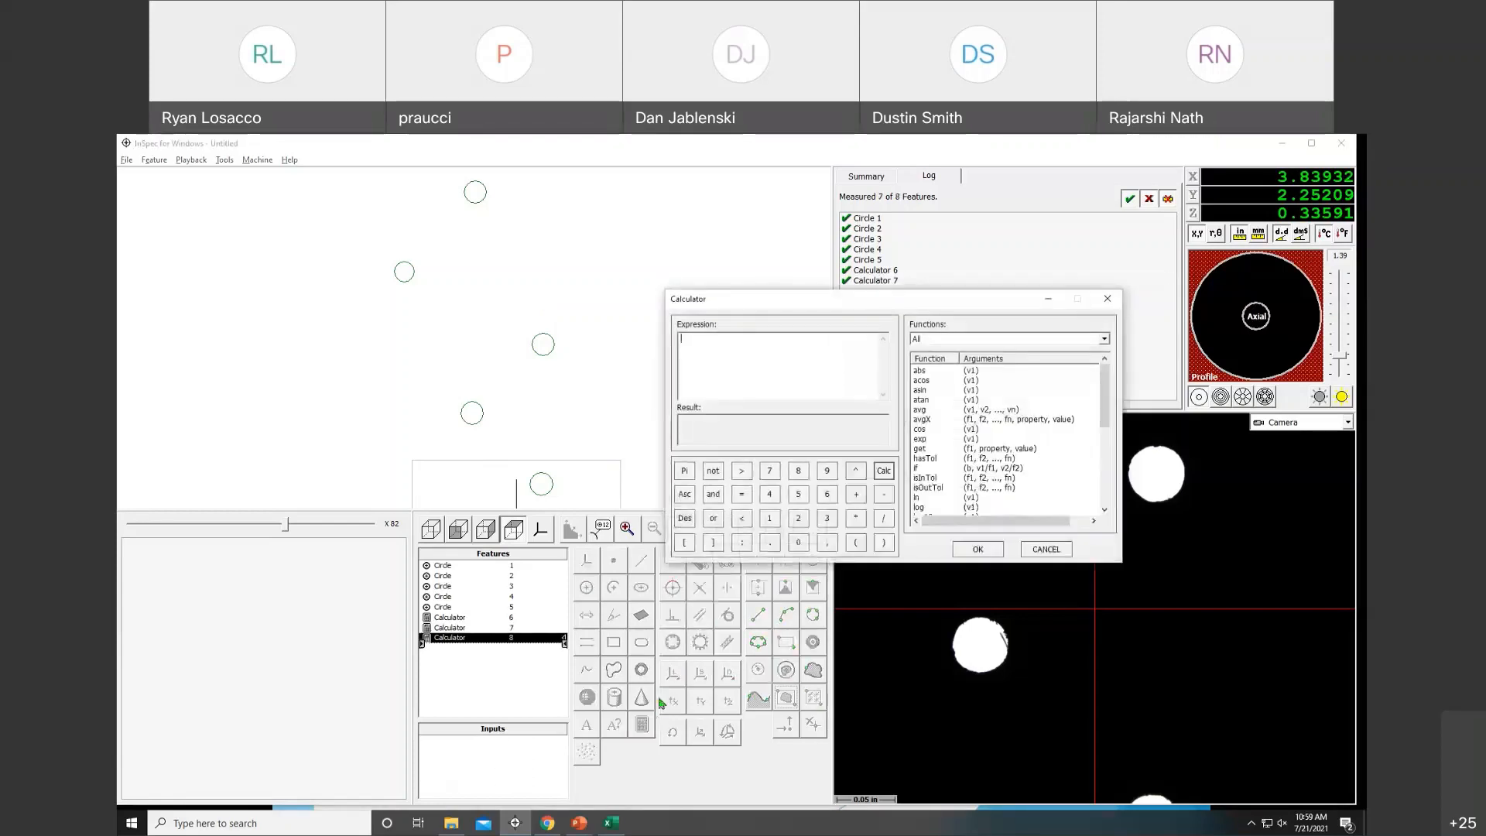
{"action": "scroll", "coordinate": [1053, 449], "scroll_direction": "down", "scroll_amount": 3}
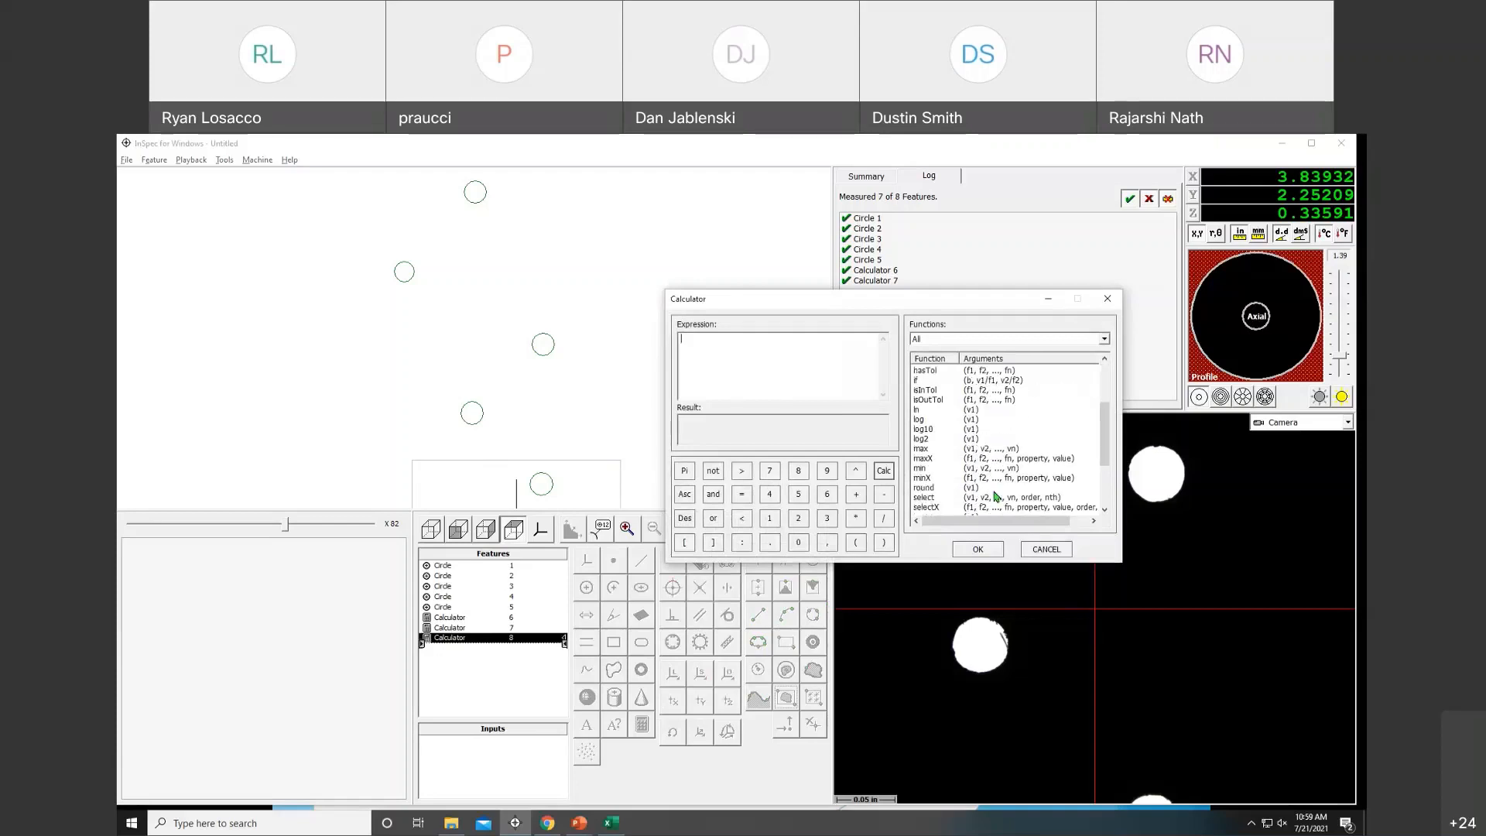
{"action": "double_click", "coordinate": [970, 472]}
{"action": "key", "text": "ctrl+v"}
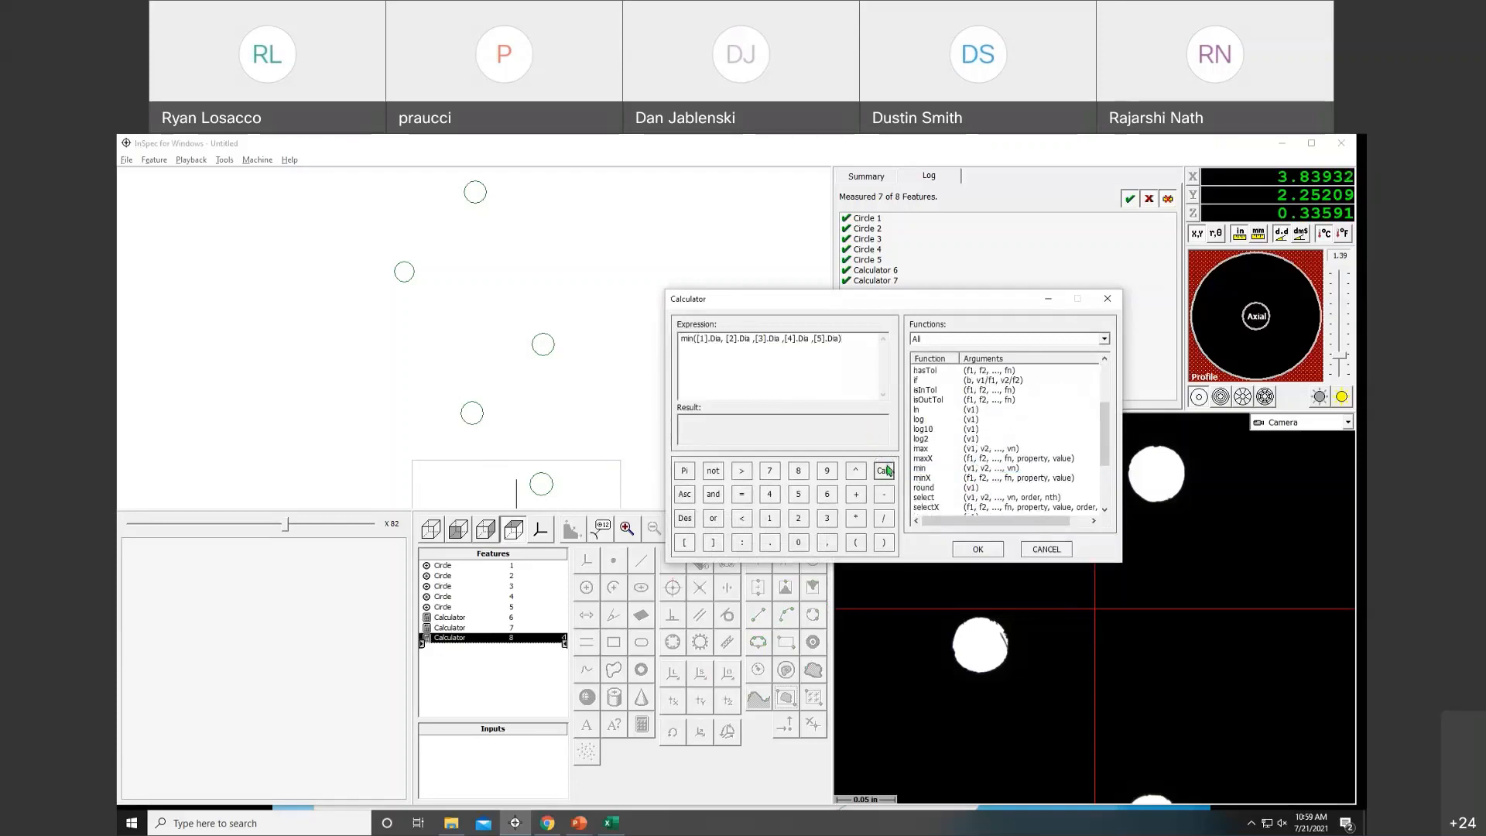
{"action": "left_click", "coordinate": [884, 472]}
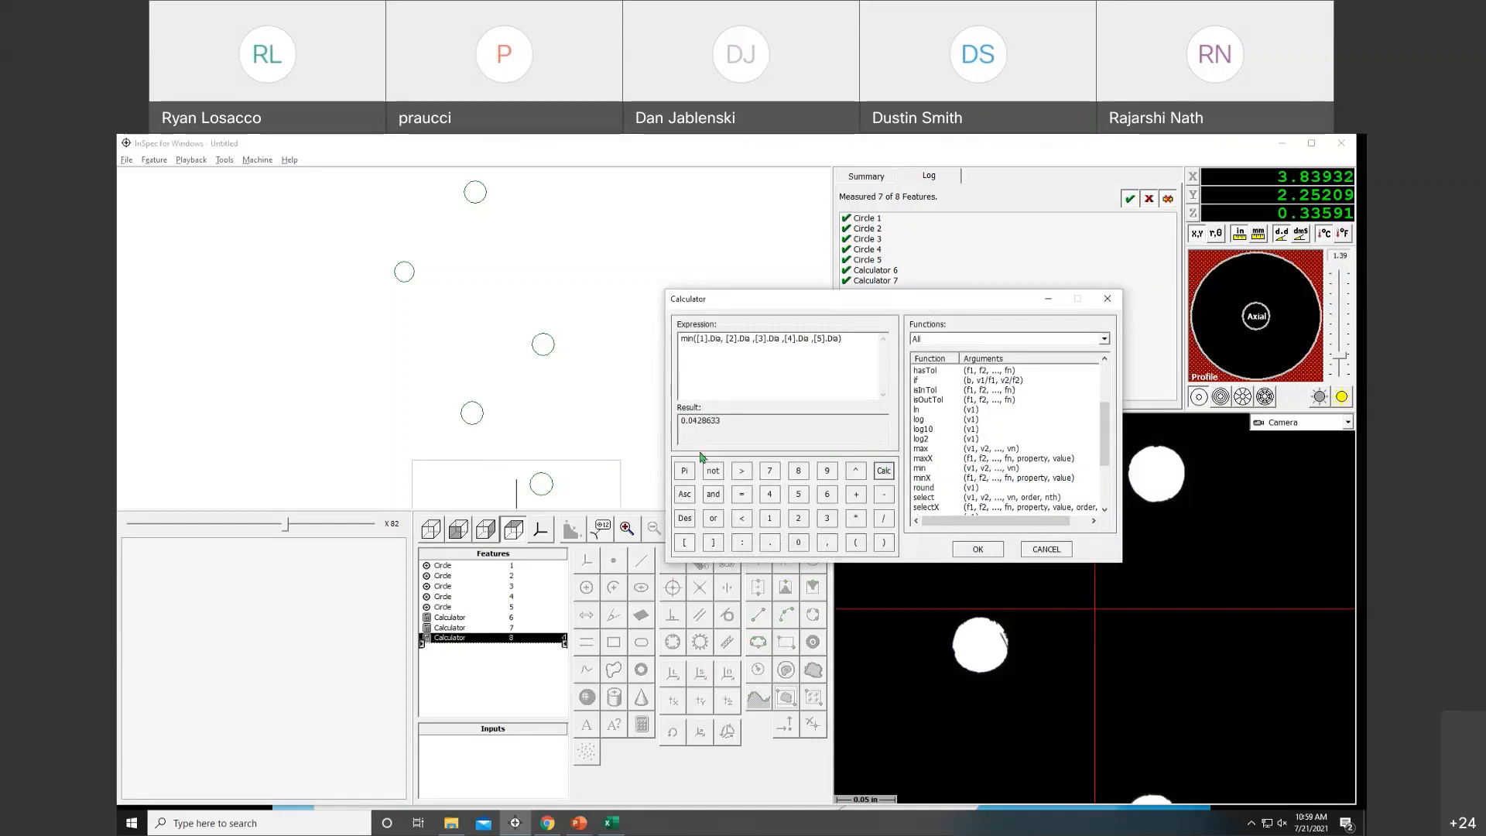
{"action": "left_click", "coordinate": [977, 548]}
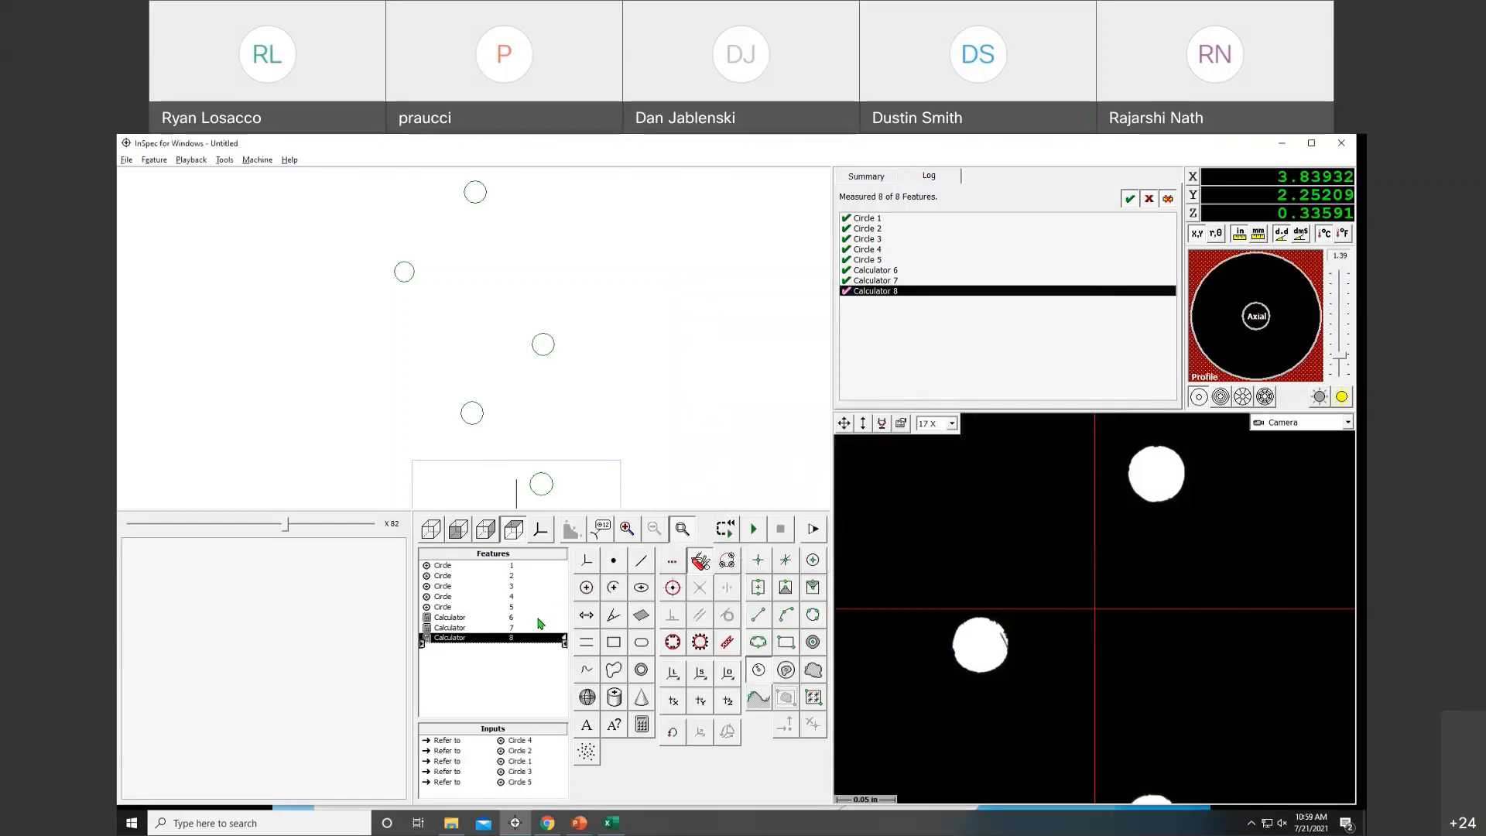
Review the summary results of the average, max and min Calculator features one after another.
{"action": "left_click", "coordinate": [865, 178]}
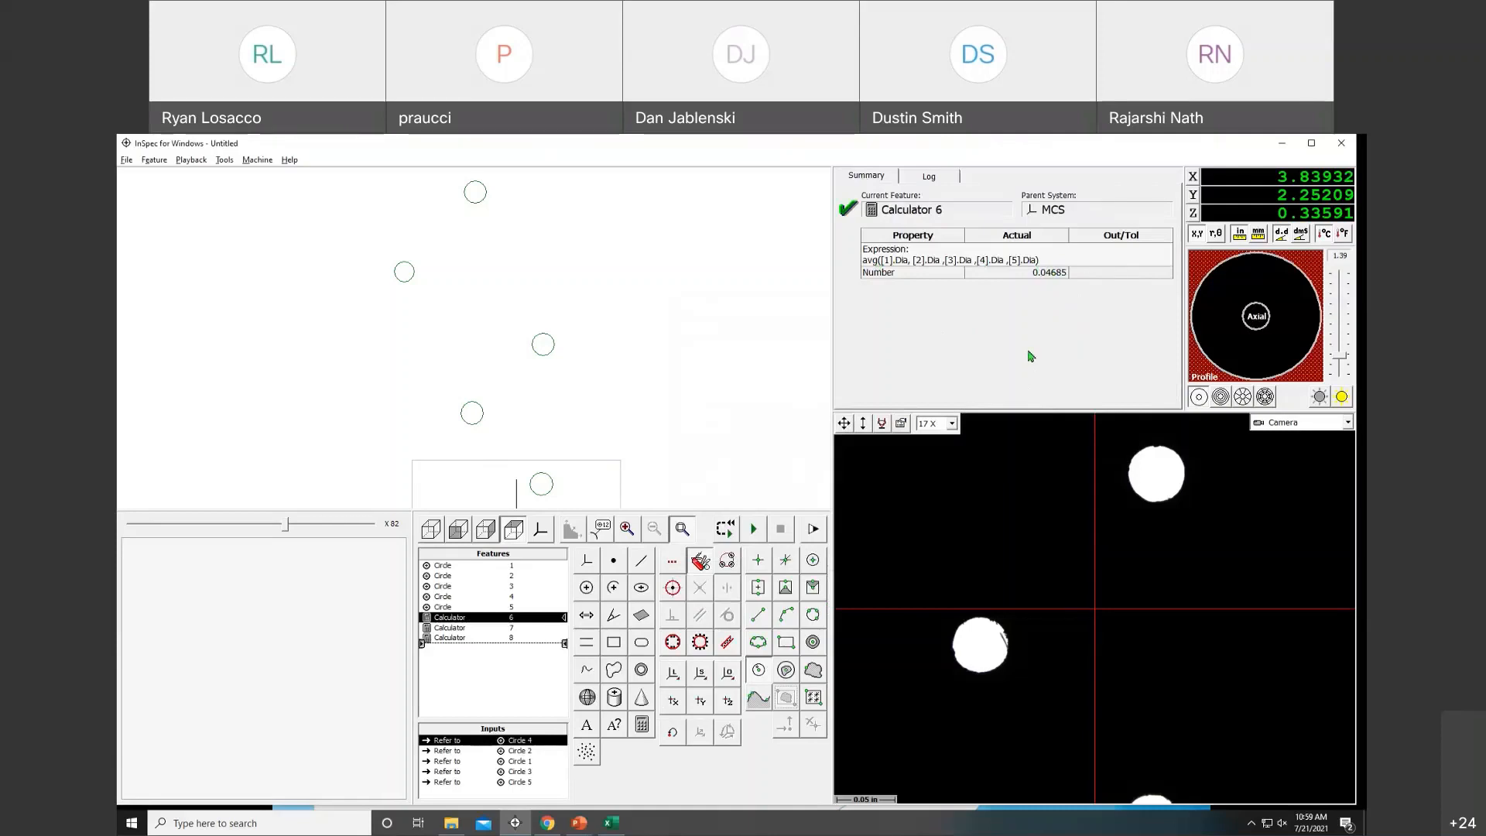
{"action": "left_click", "coordinate": [524, 628]}
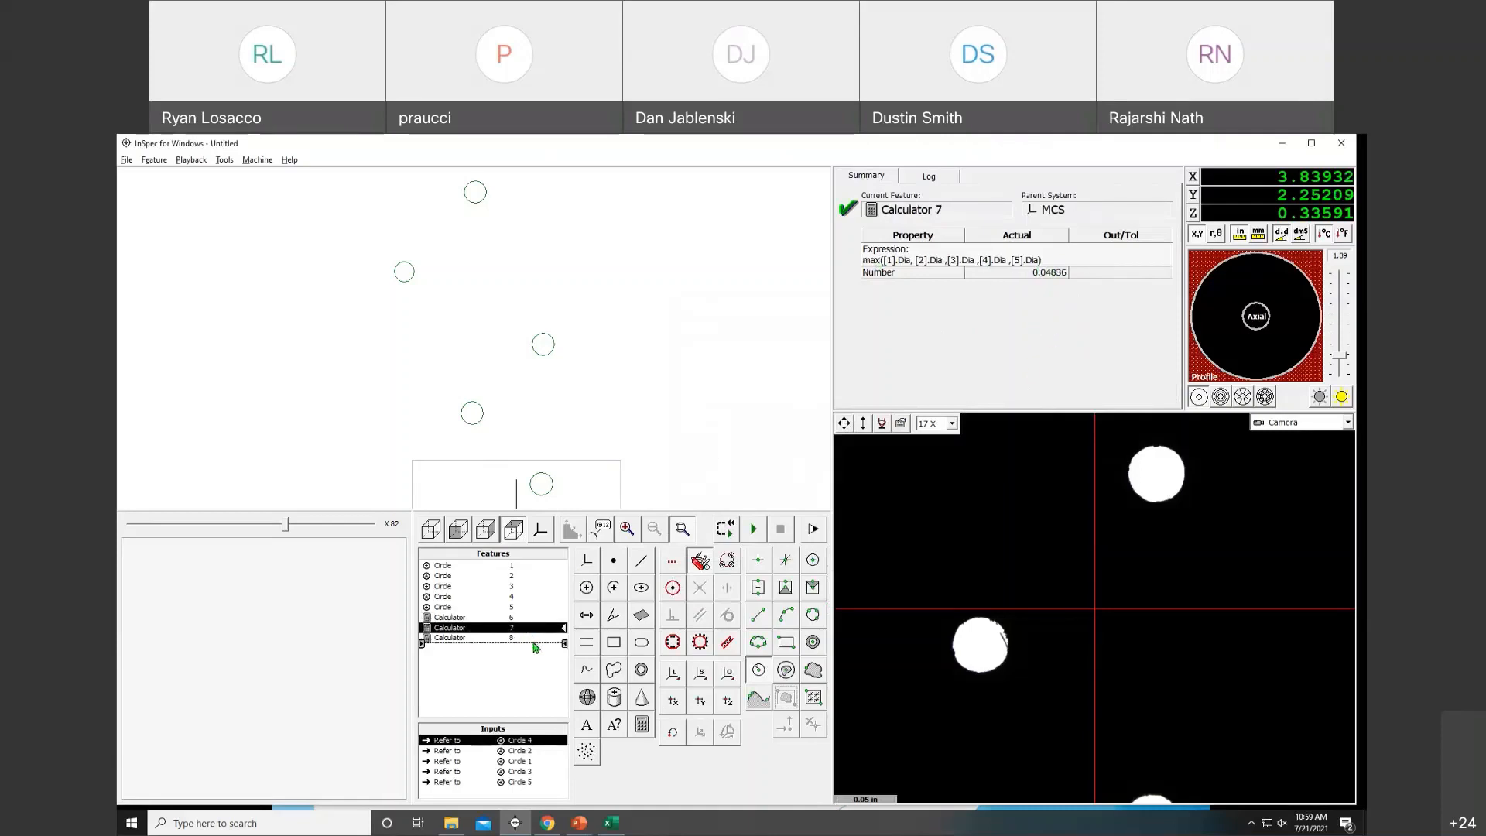
{"action": "left_click", "coordinate": [531, 639]}
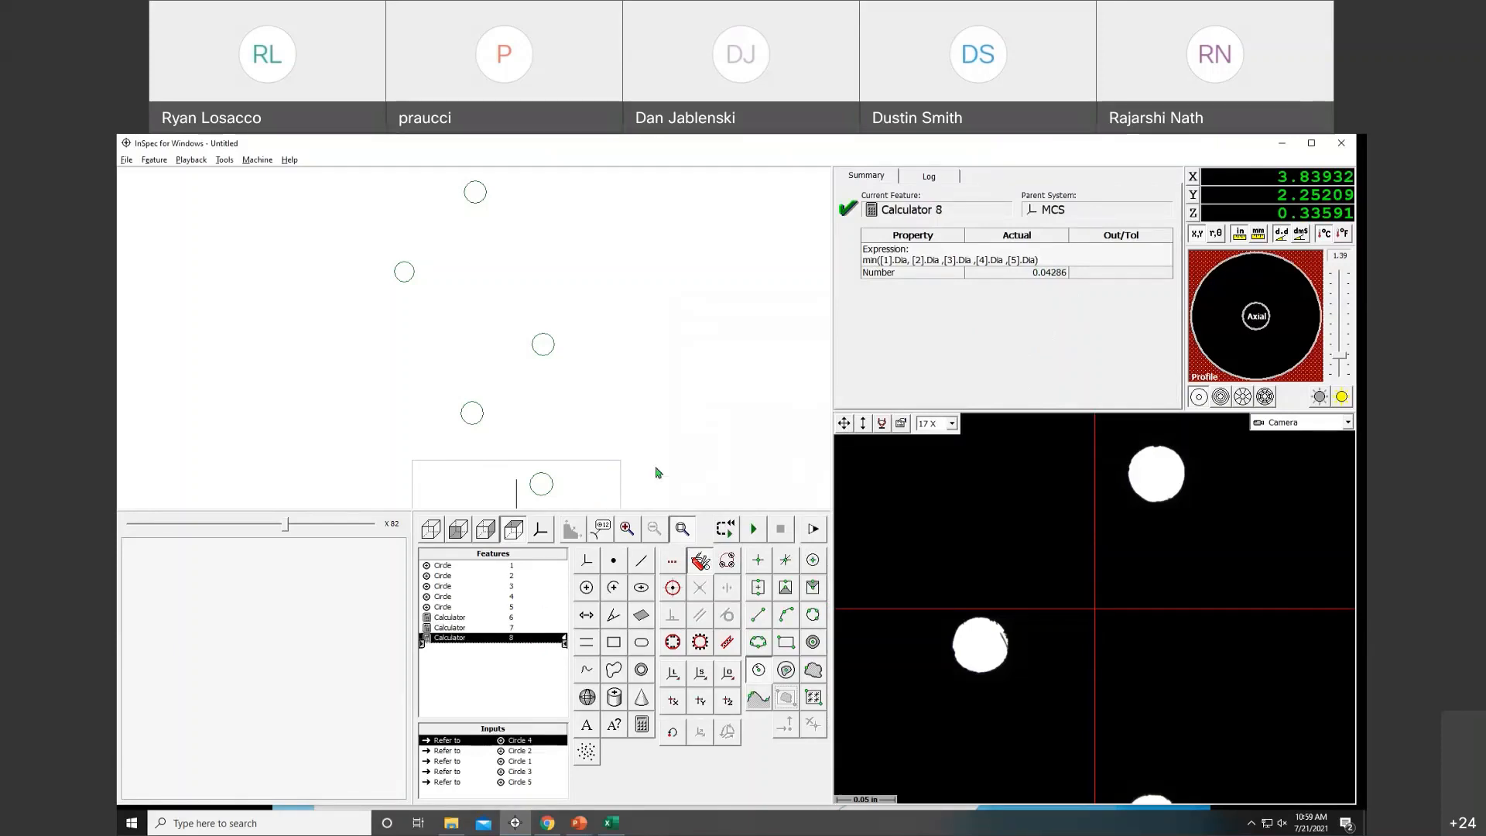
{"action": "left_click", "coordinate": [486, 618]}
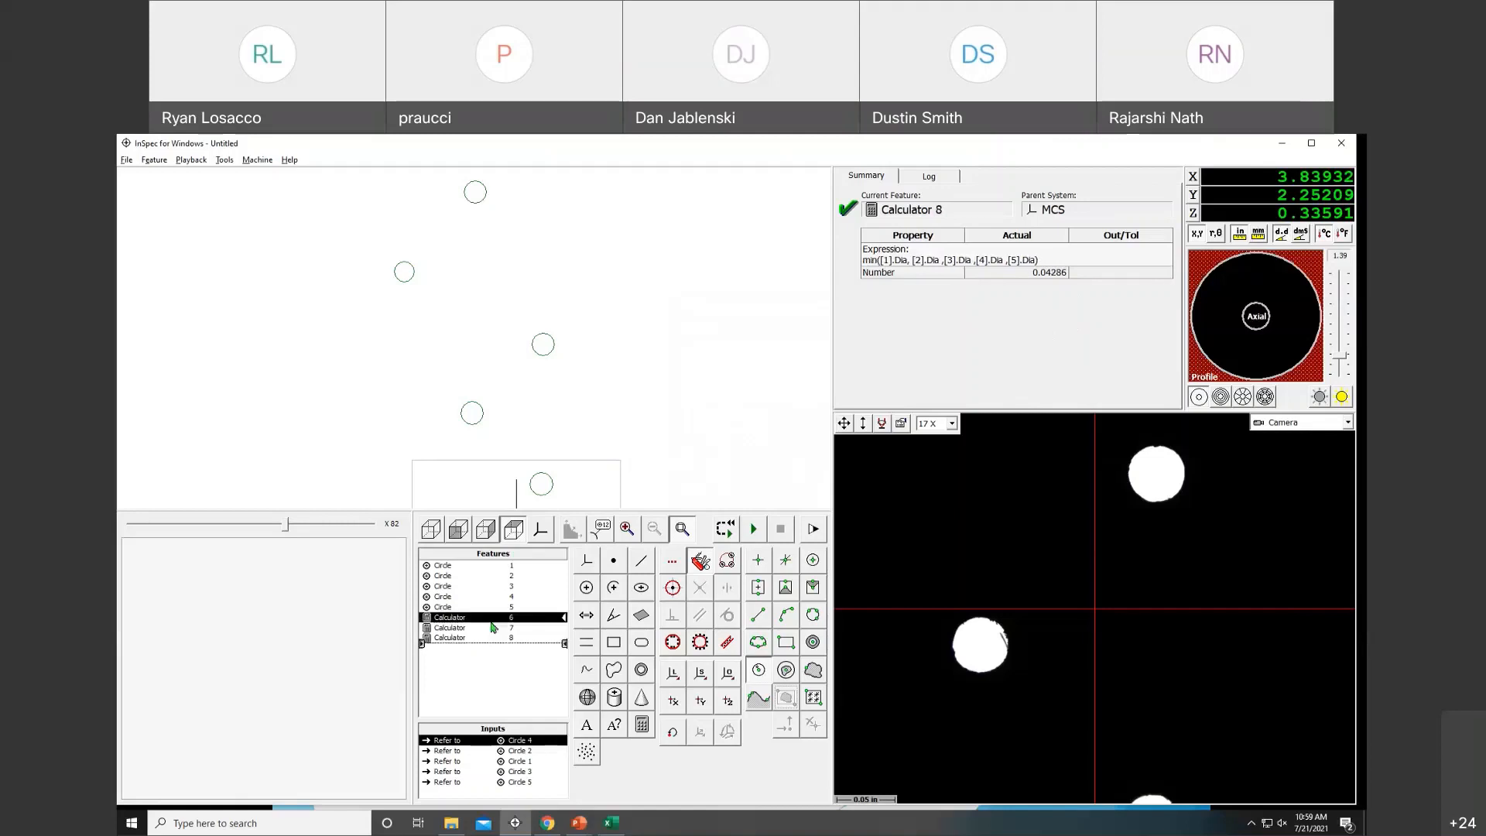
{"action": "left_click", "coordinate": [491, 627]}
{"action": "left_click", "coordinate": [494, 639]}
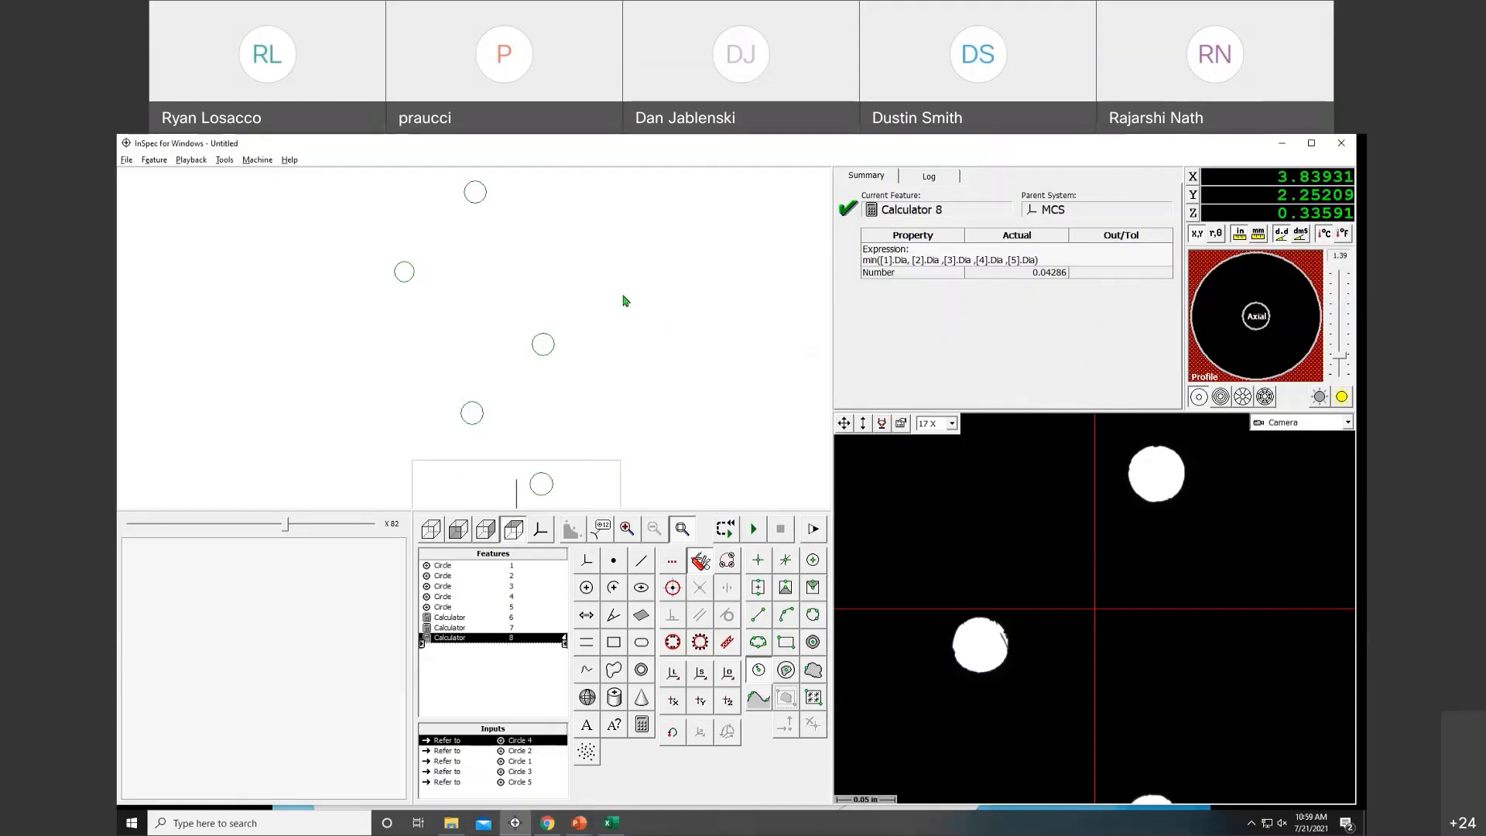
Switch to the PowerPoint slide show and advance past the Max & Min Data slide.
{"action": "key", "text": "alt+Tab"}
{"action": "left_click", "coordinate": [649, 335]}
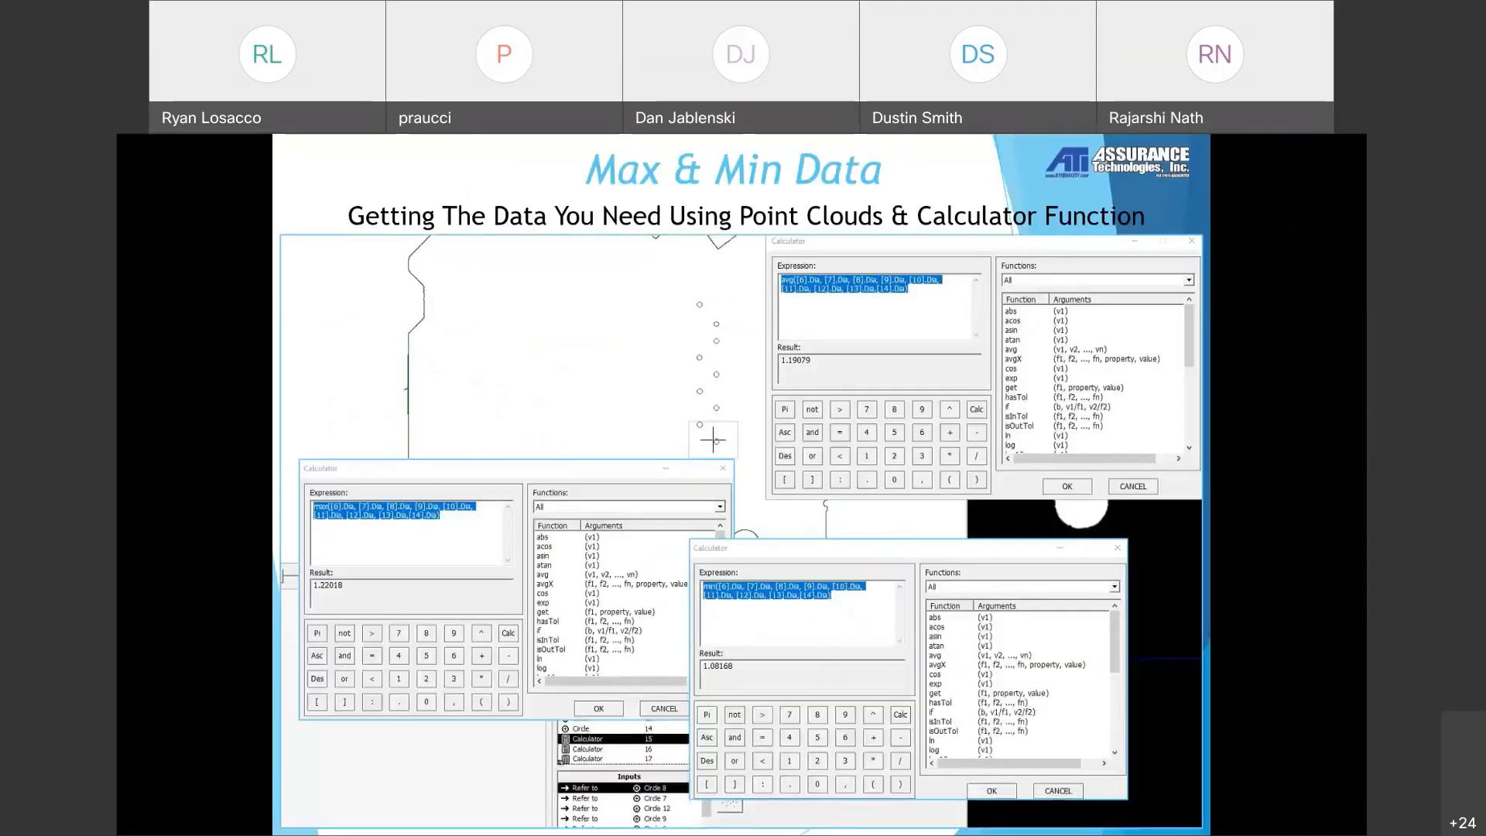
{"action": "key", "text": "Right"}
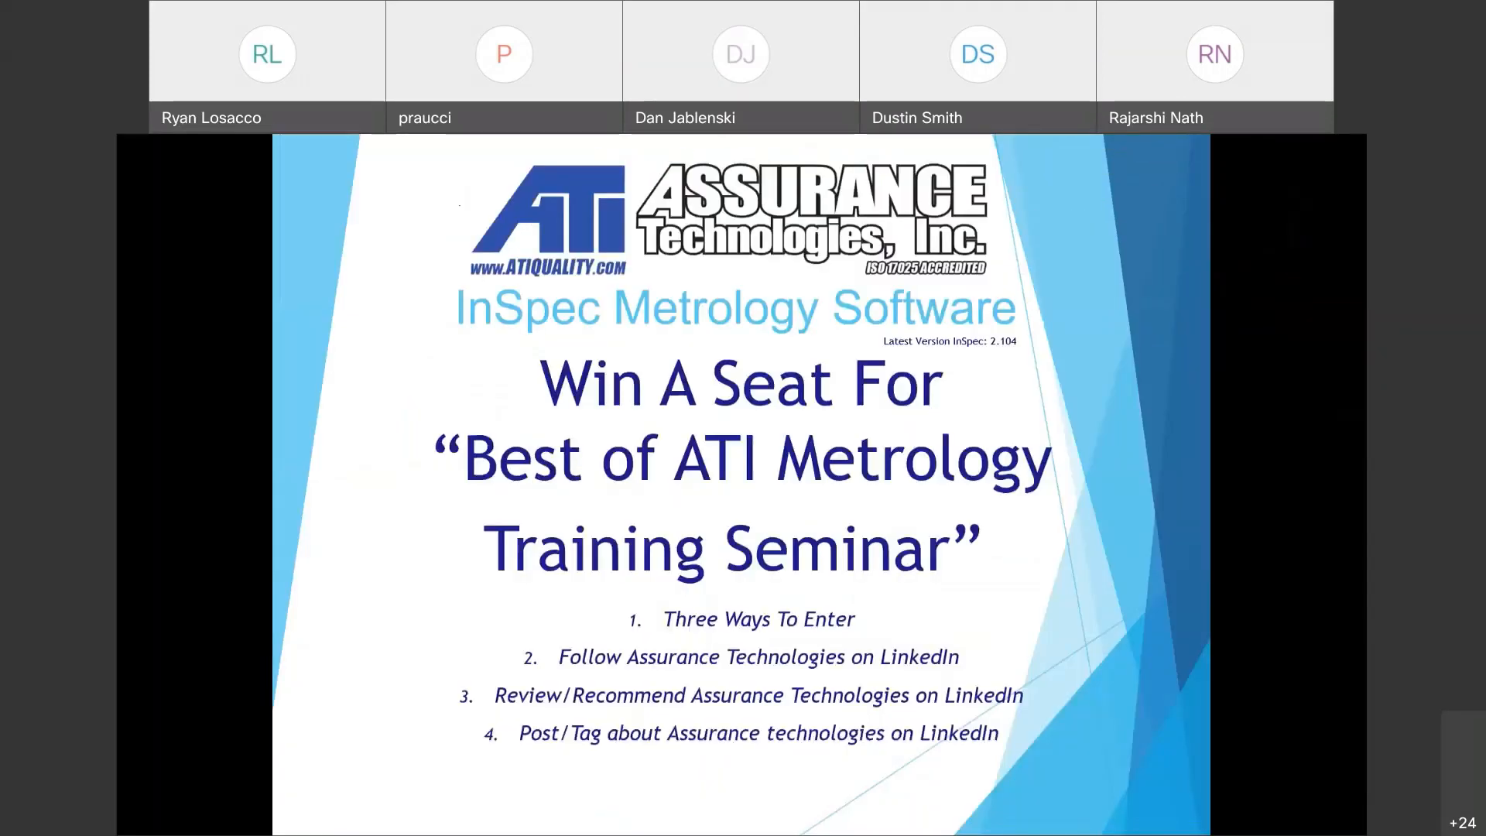